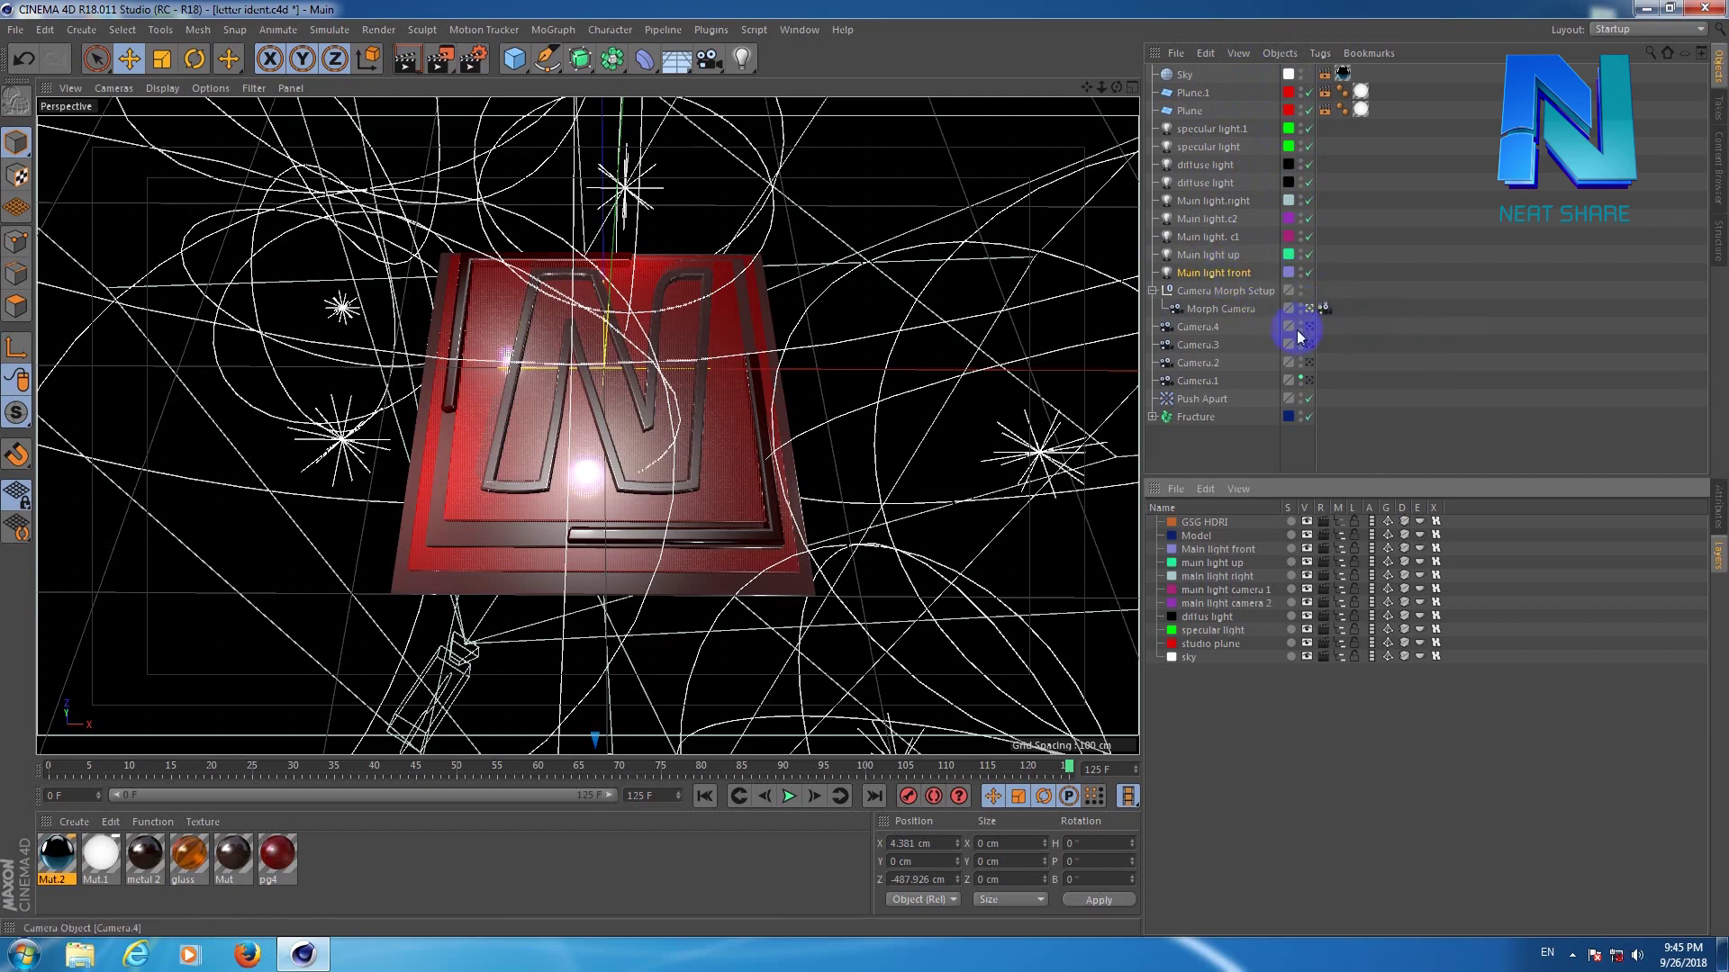
# Check Main light front's layer assignment, then solo the Model layer to isolate the N plaque.
pyautogui.click(1289, 273)
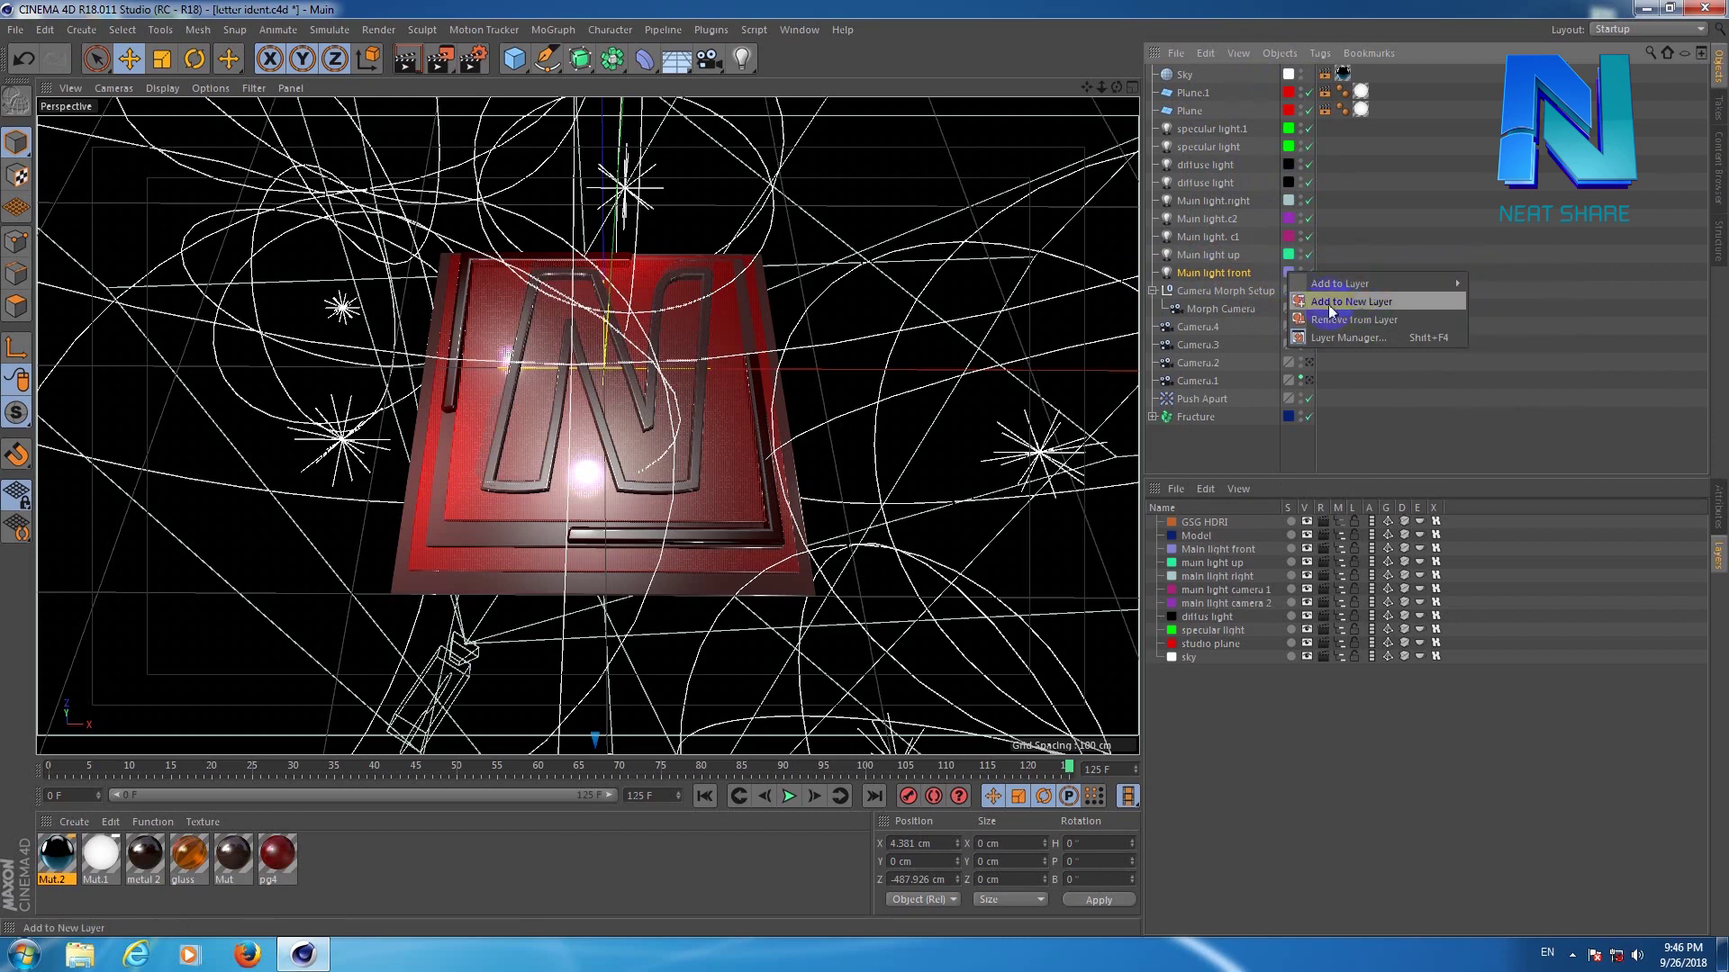
pyautogui.click(1378, 425)
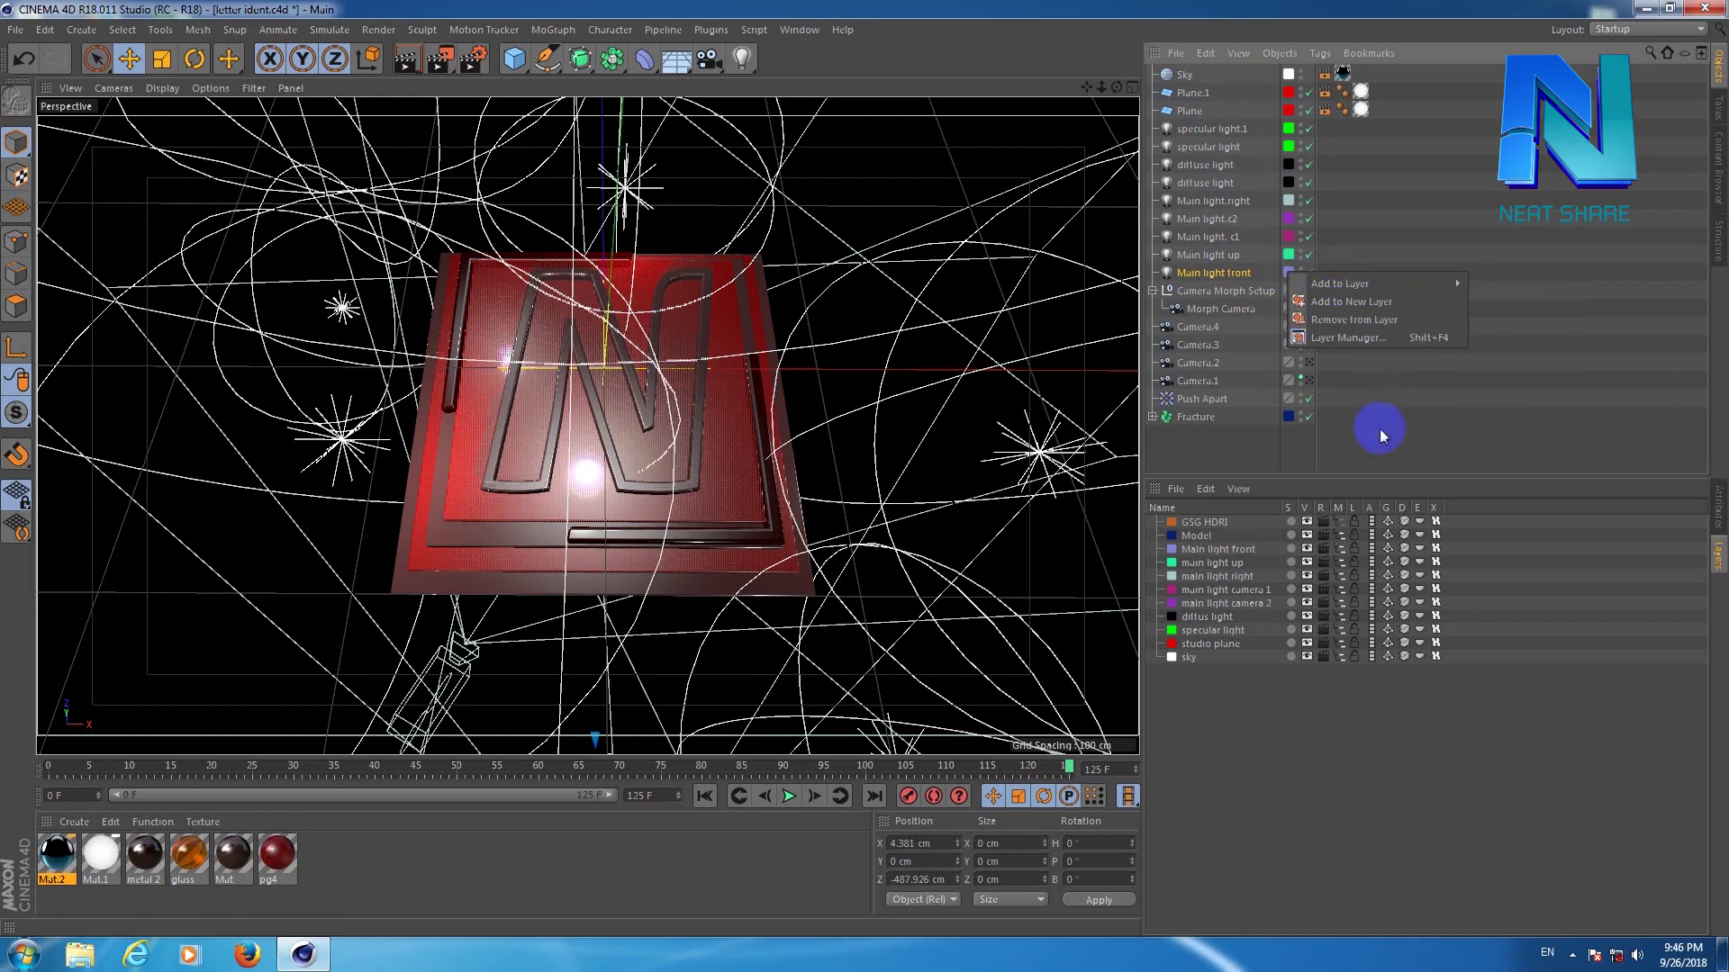
pyautogui.click(1716, 520)
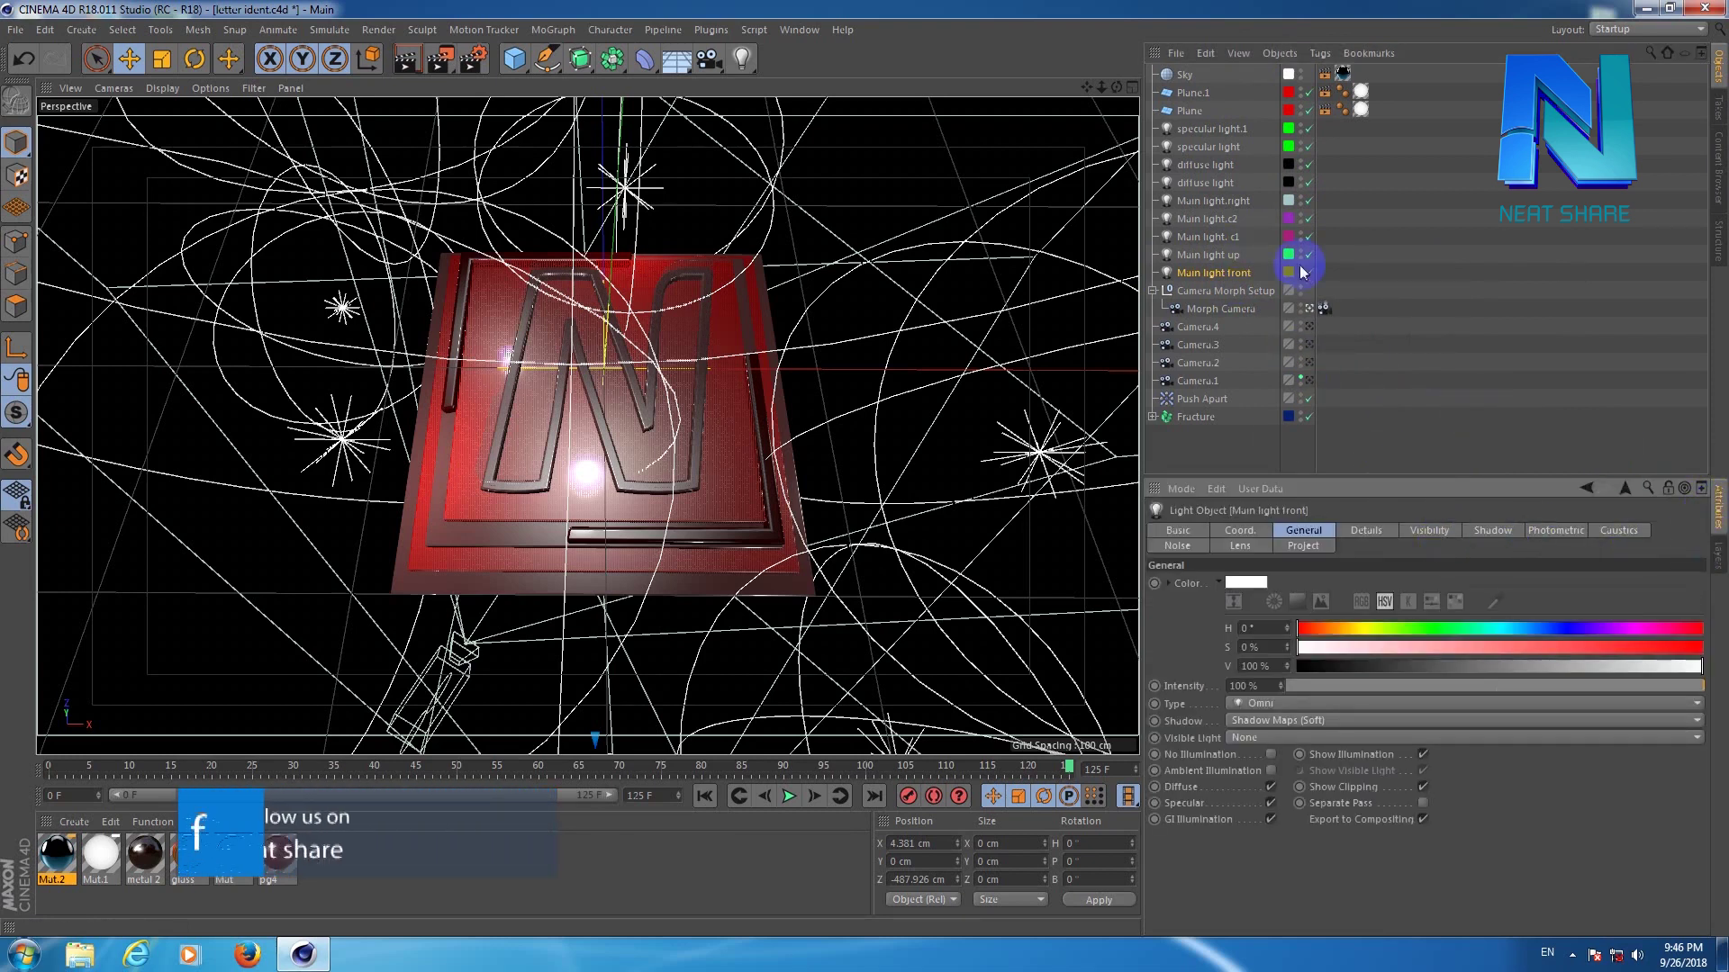
pyautogui.click(1716, 563)
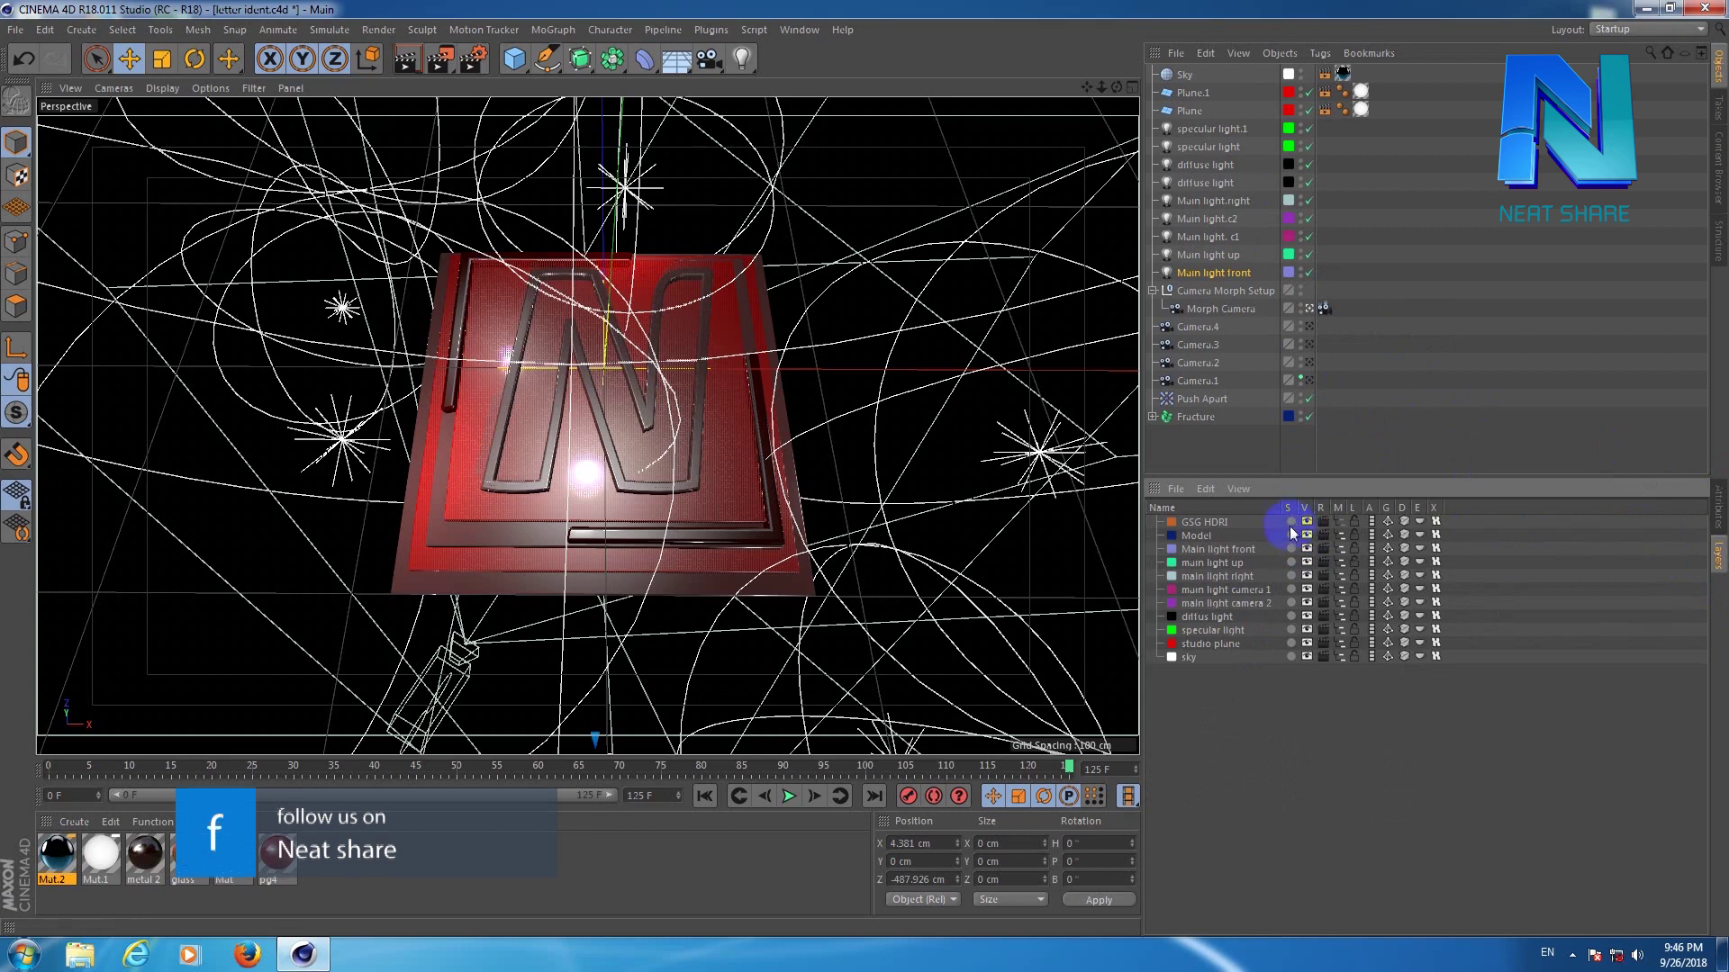
pyautogui.click(1291, 535)
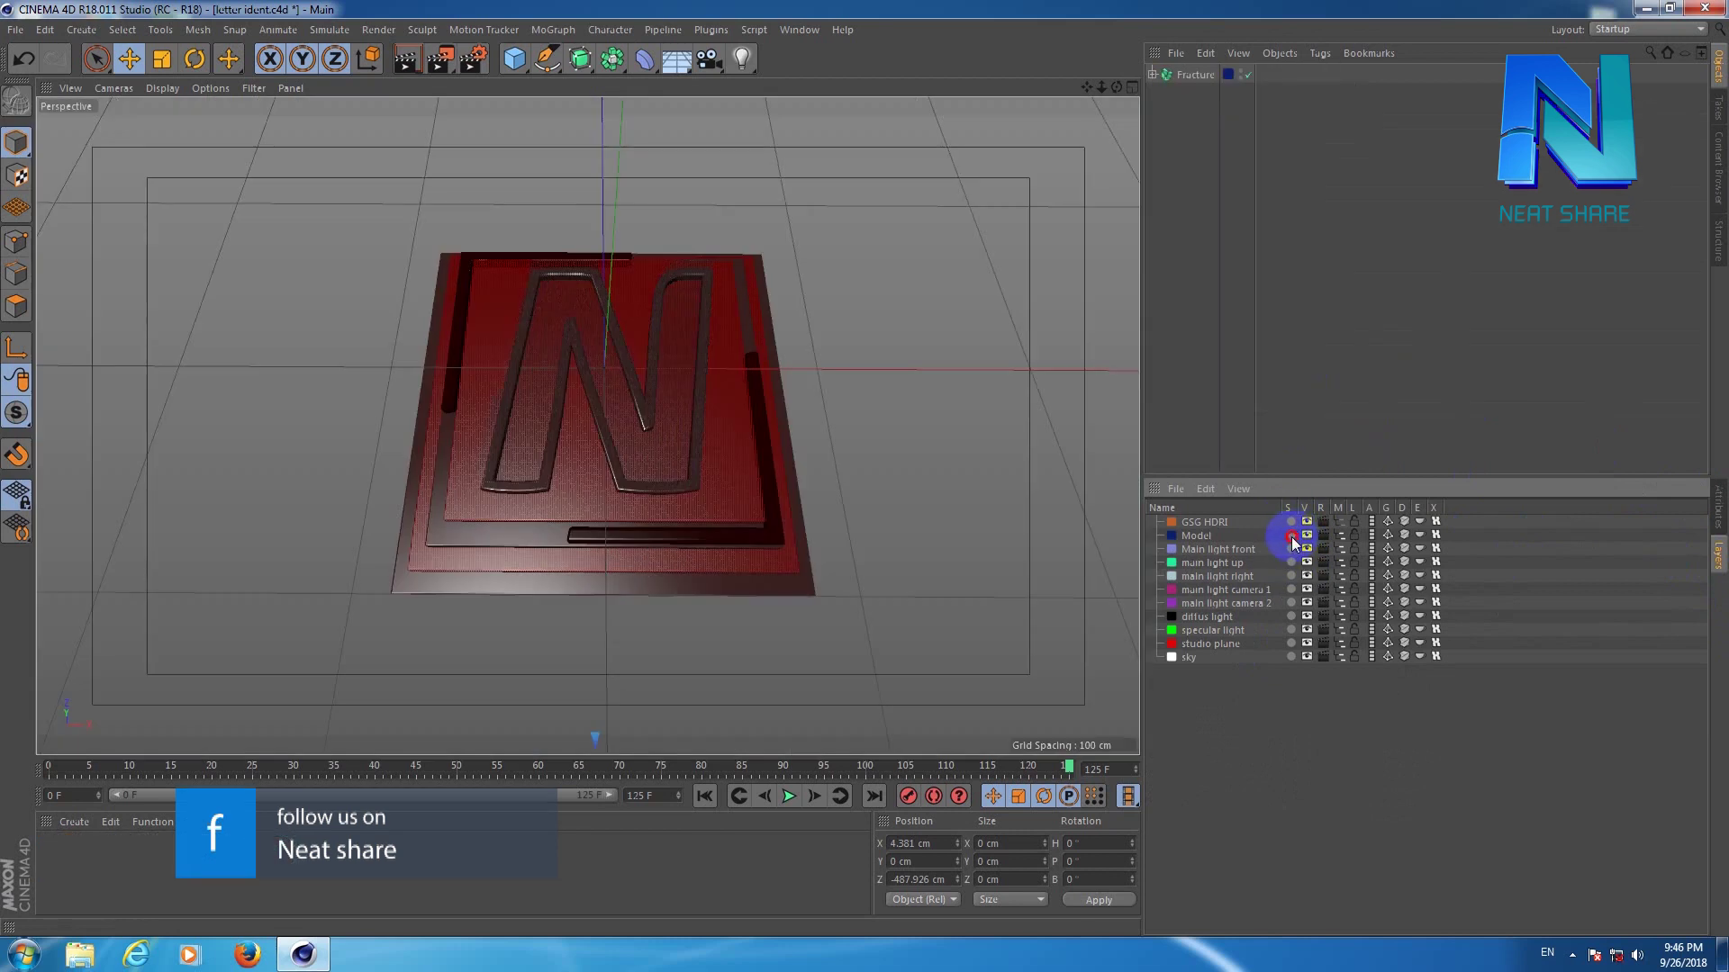
# Unsolo the Model layer and toggle its viewport visibility off and back on.
pyautogui.click(1292, 535)
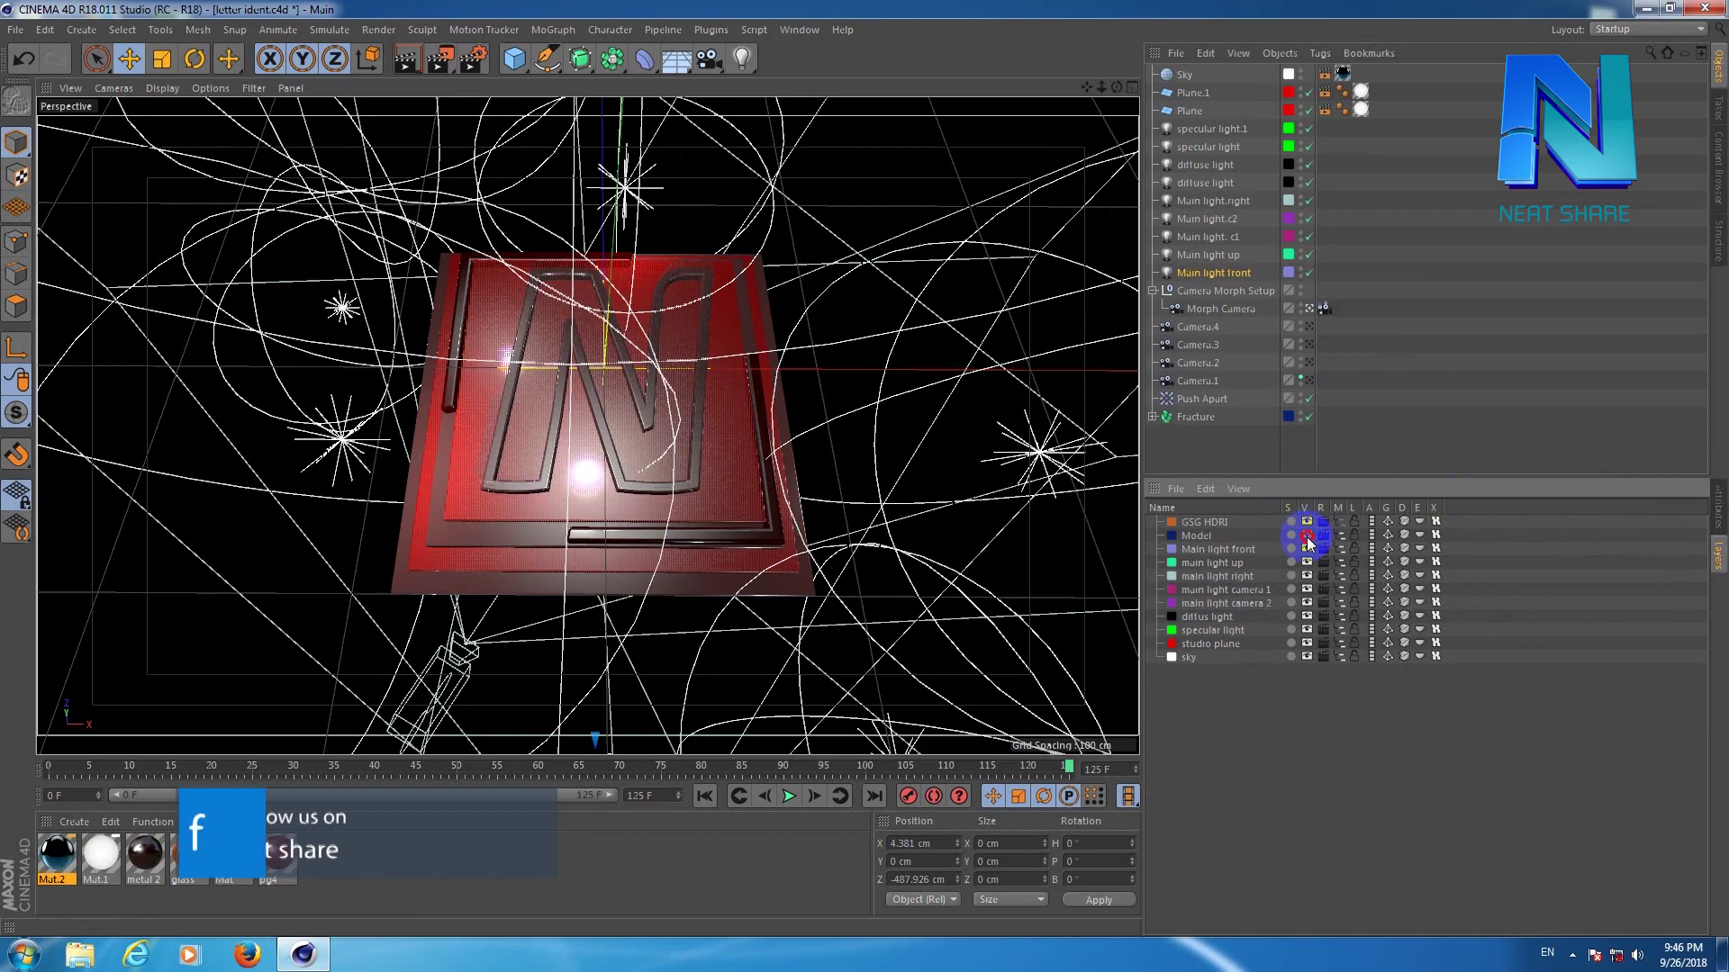
pyautogui.click(1306, 536)
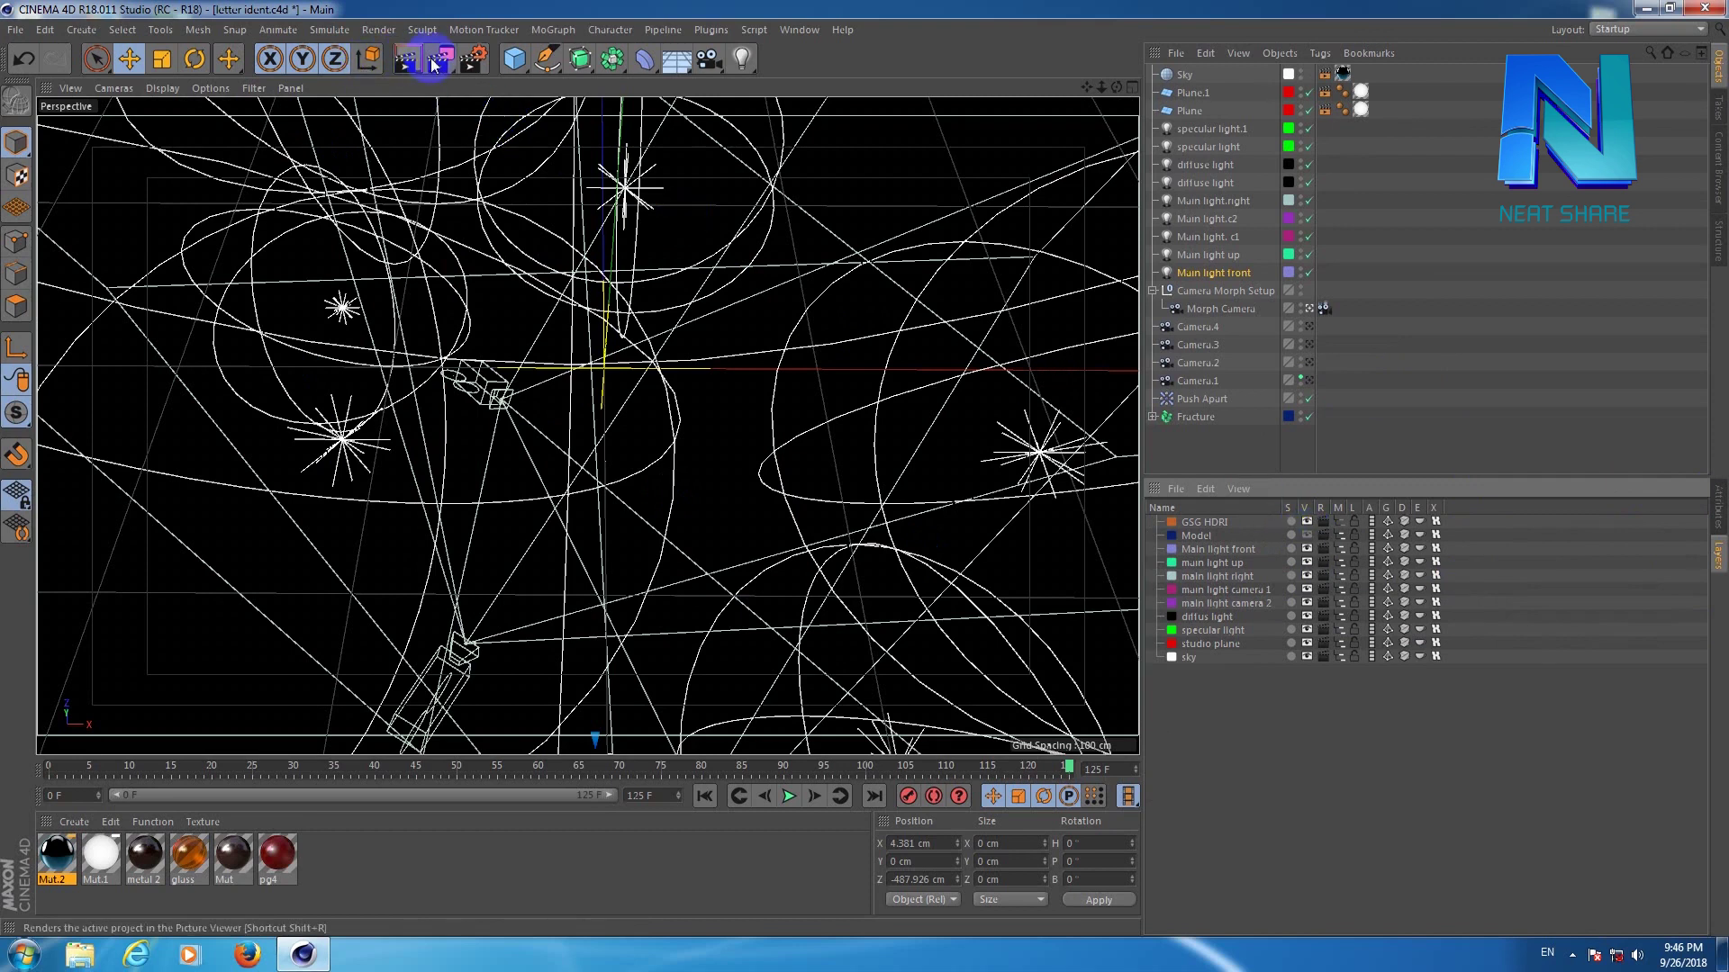
pyautogui.click(1313, 537)
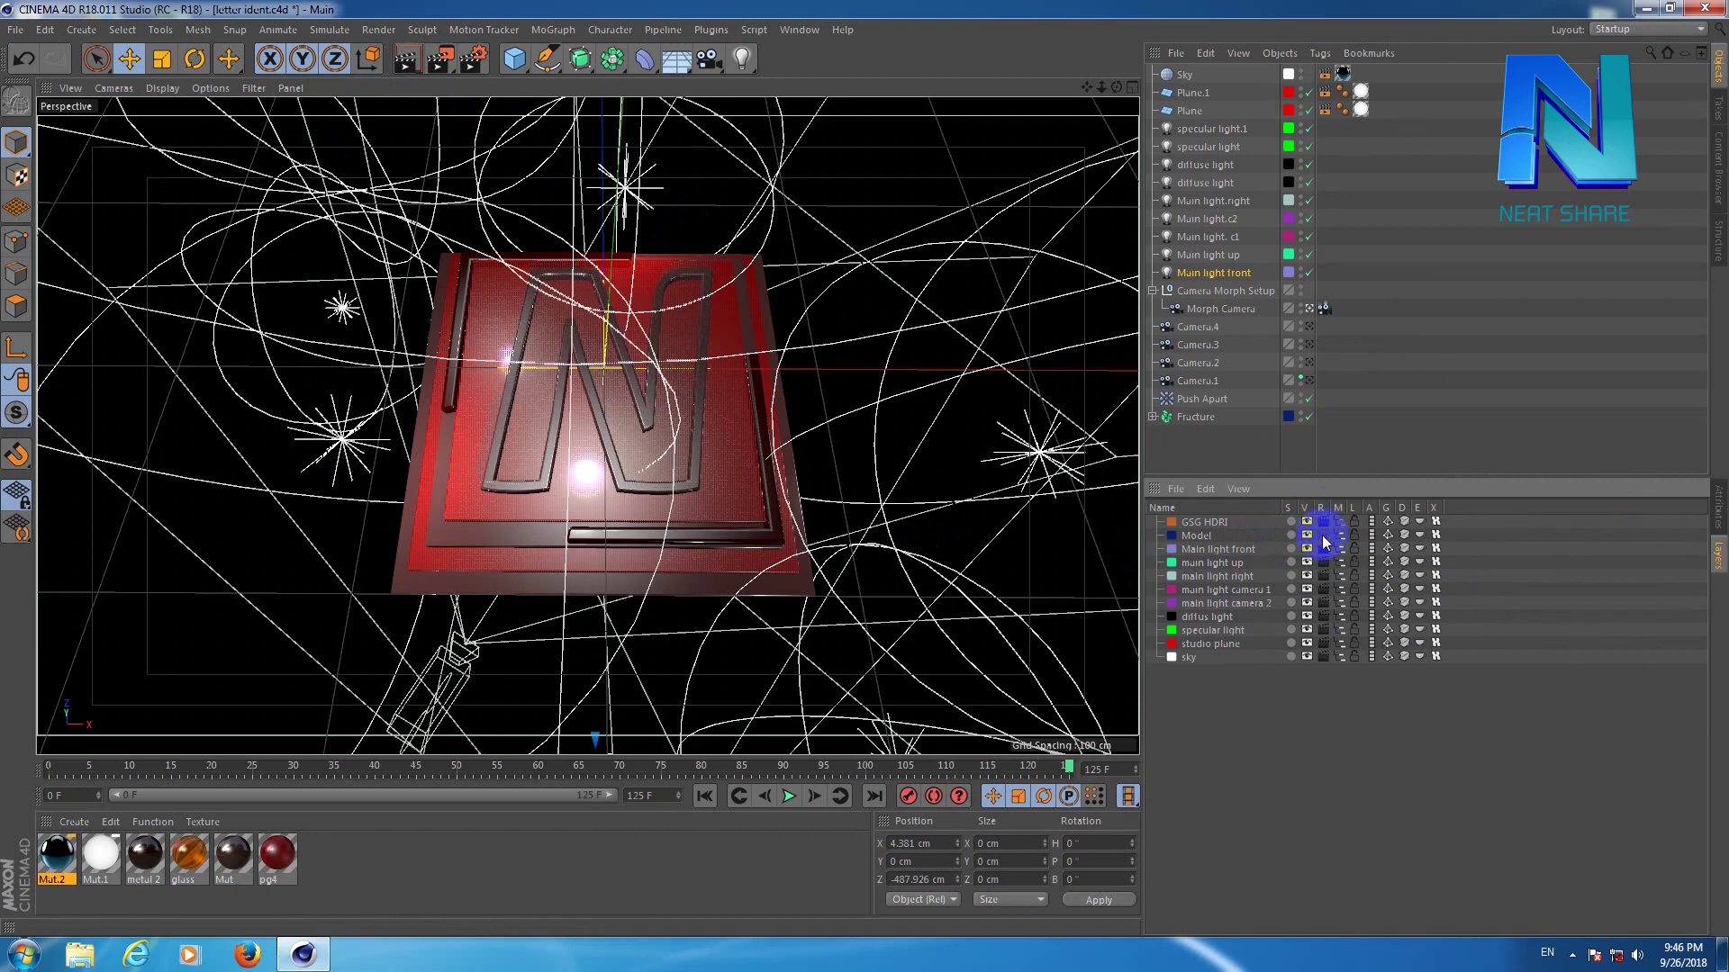
# Test the Model layer's Manager toggle, then hide the Main light front to sky layers from the object list.
pyautogui.click(1338, 520)
pyautogui.click(1341, 538)
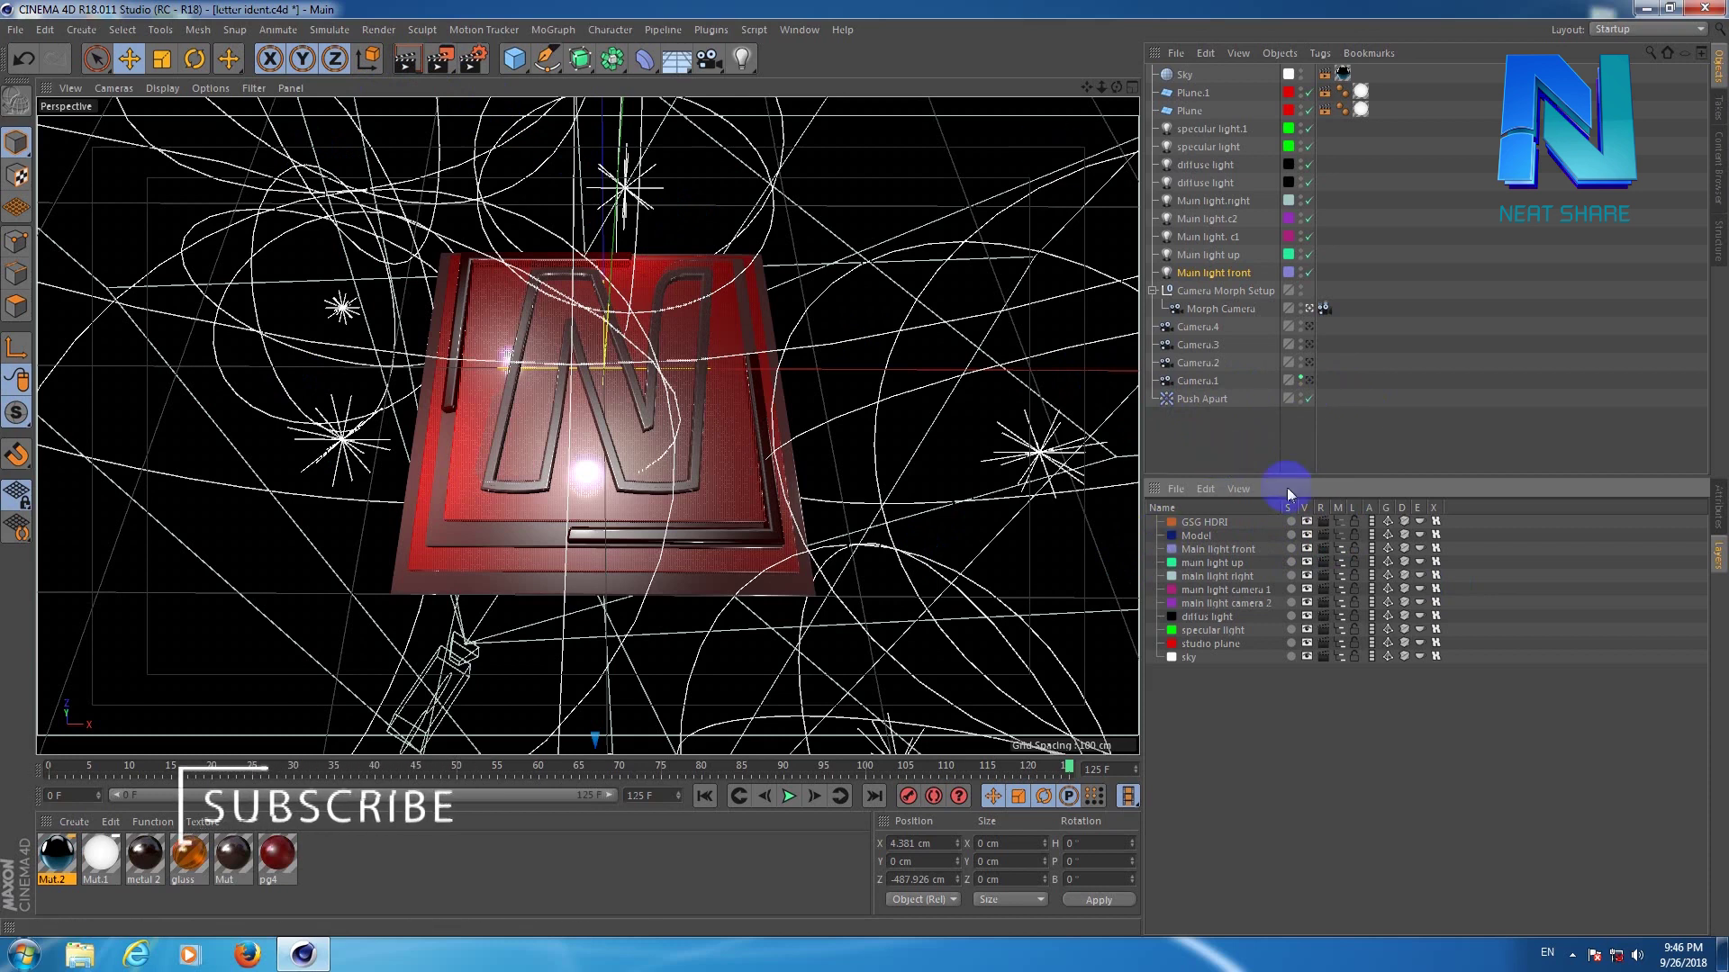
pyautogui.click(1341, 539)
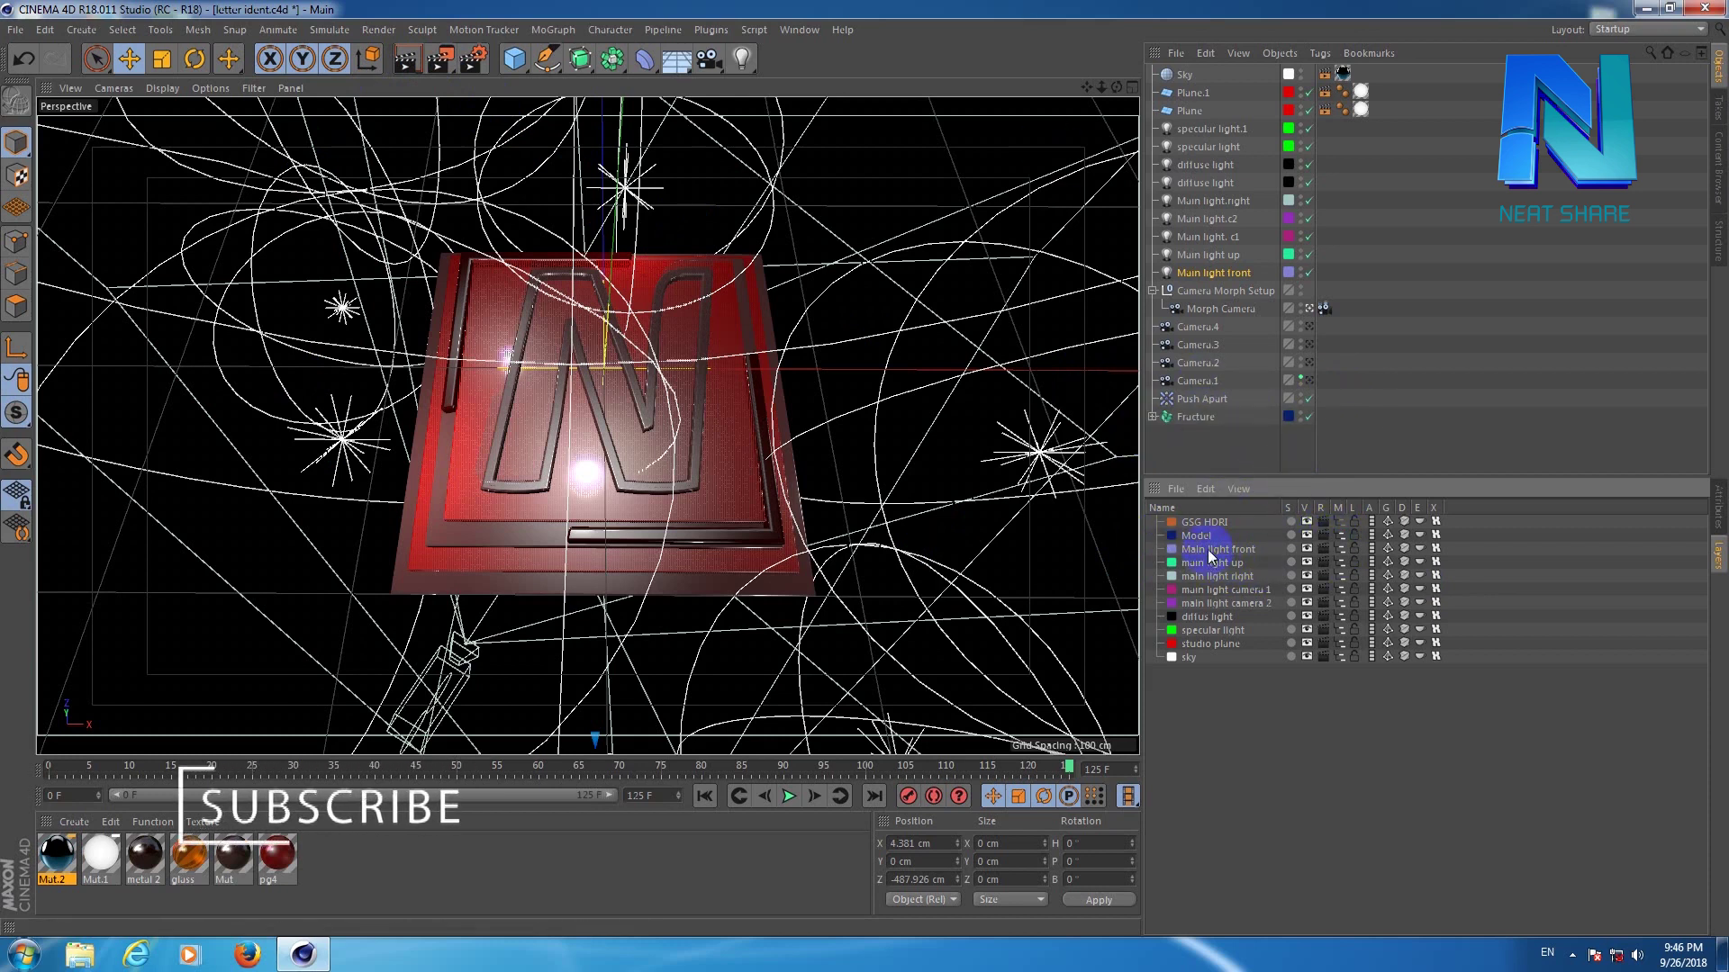
pyautogui.keyDown('shift'); pyautogui.click(1204, 660); pyautogui.keyUp('shift')
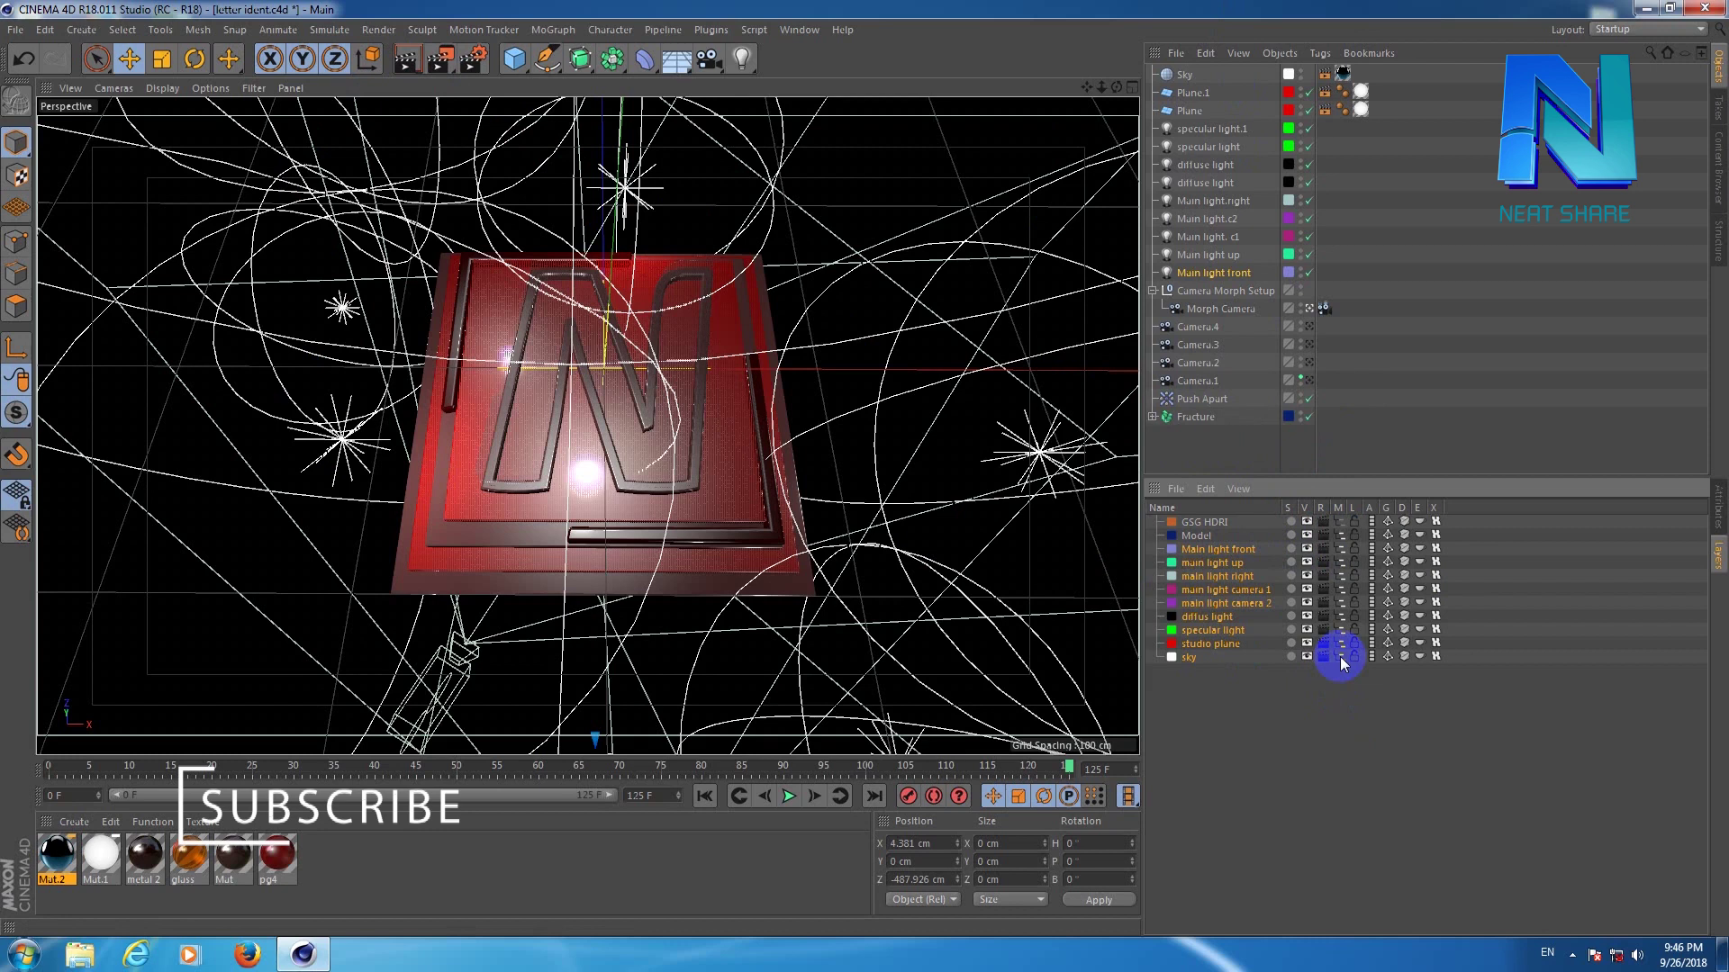
pyautogui.click(1341, 556)
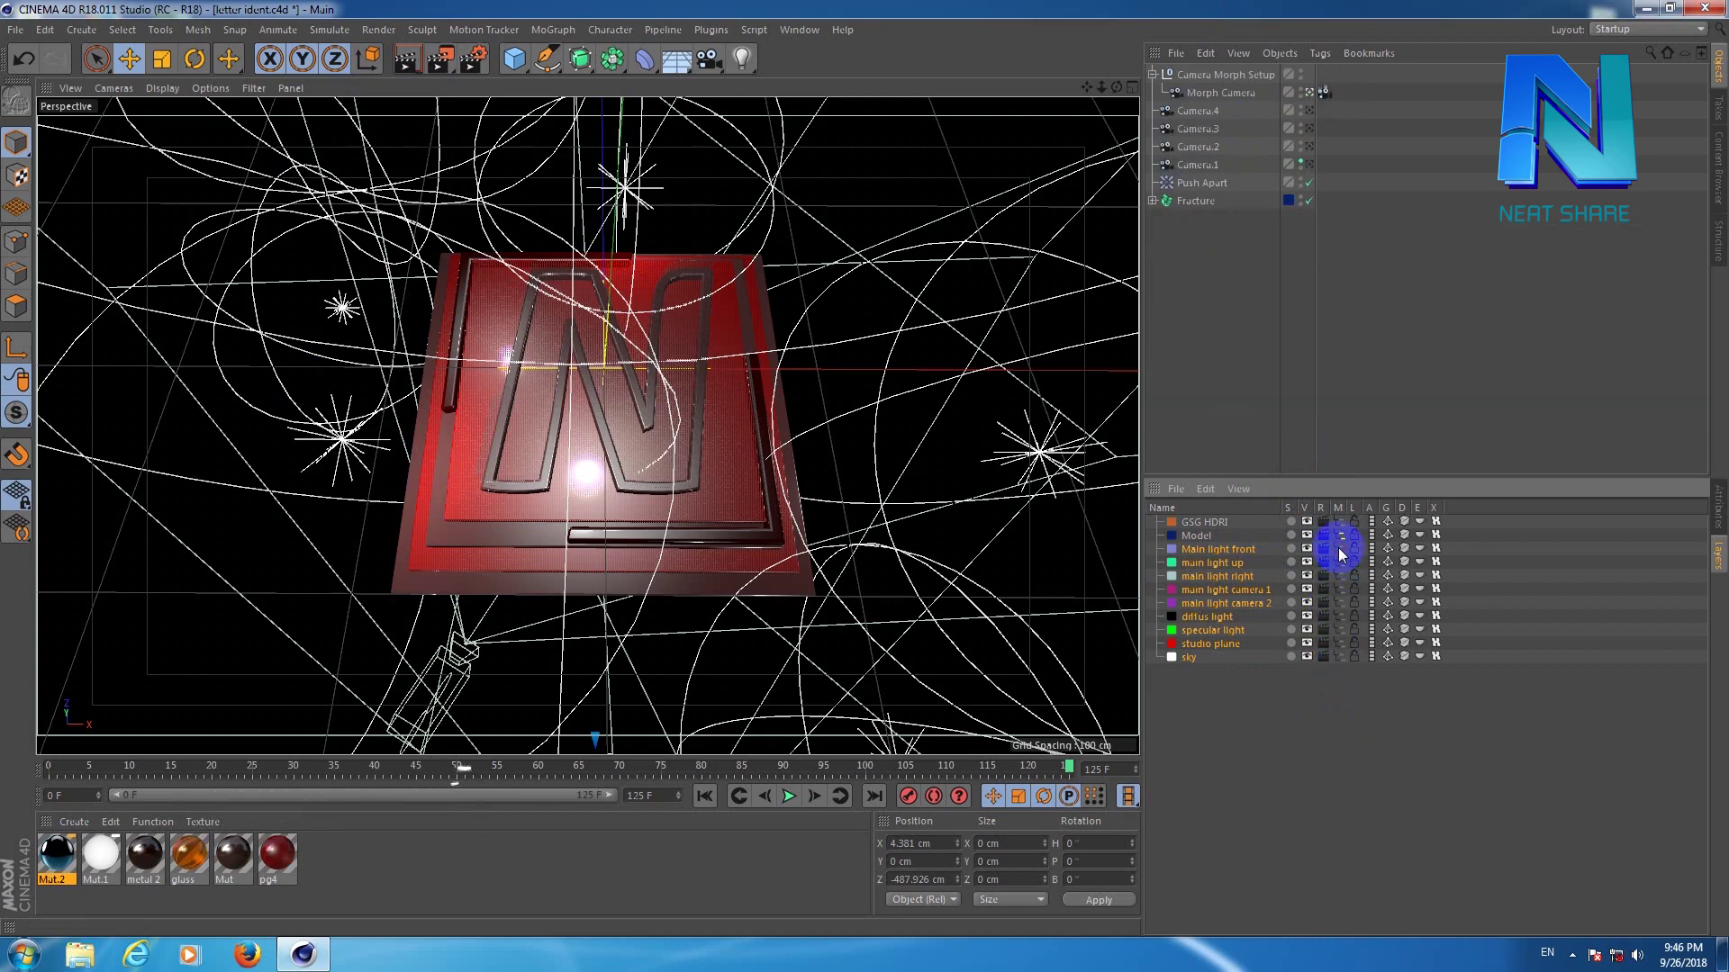
# Hide the light, plane and sky layers in the viewport and switch their render toggles.
pyautogui.moveTo(1308, 660); pyautogui.dragTo(1309, 558)
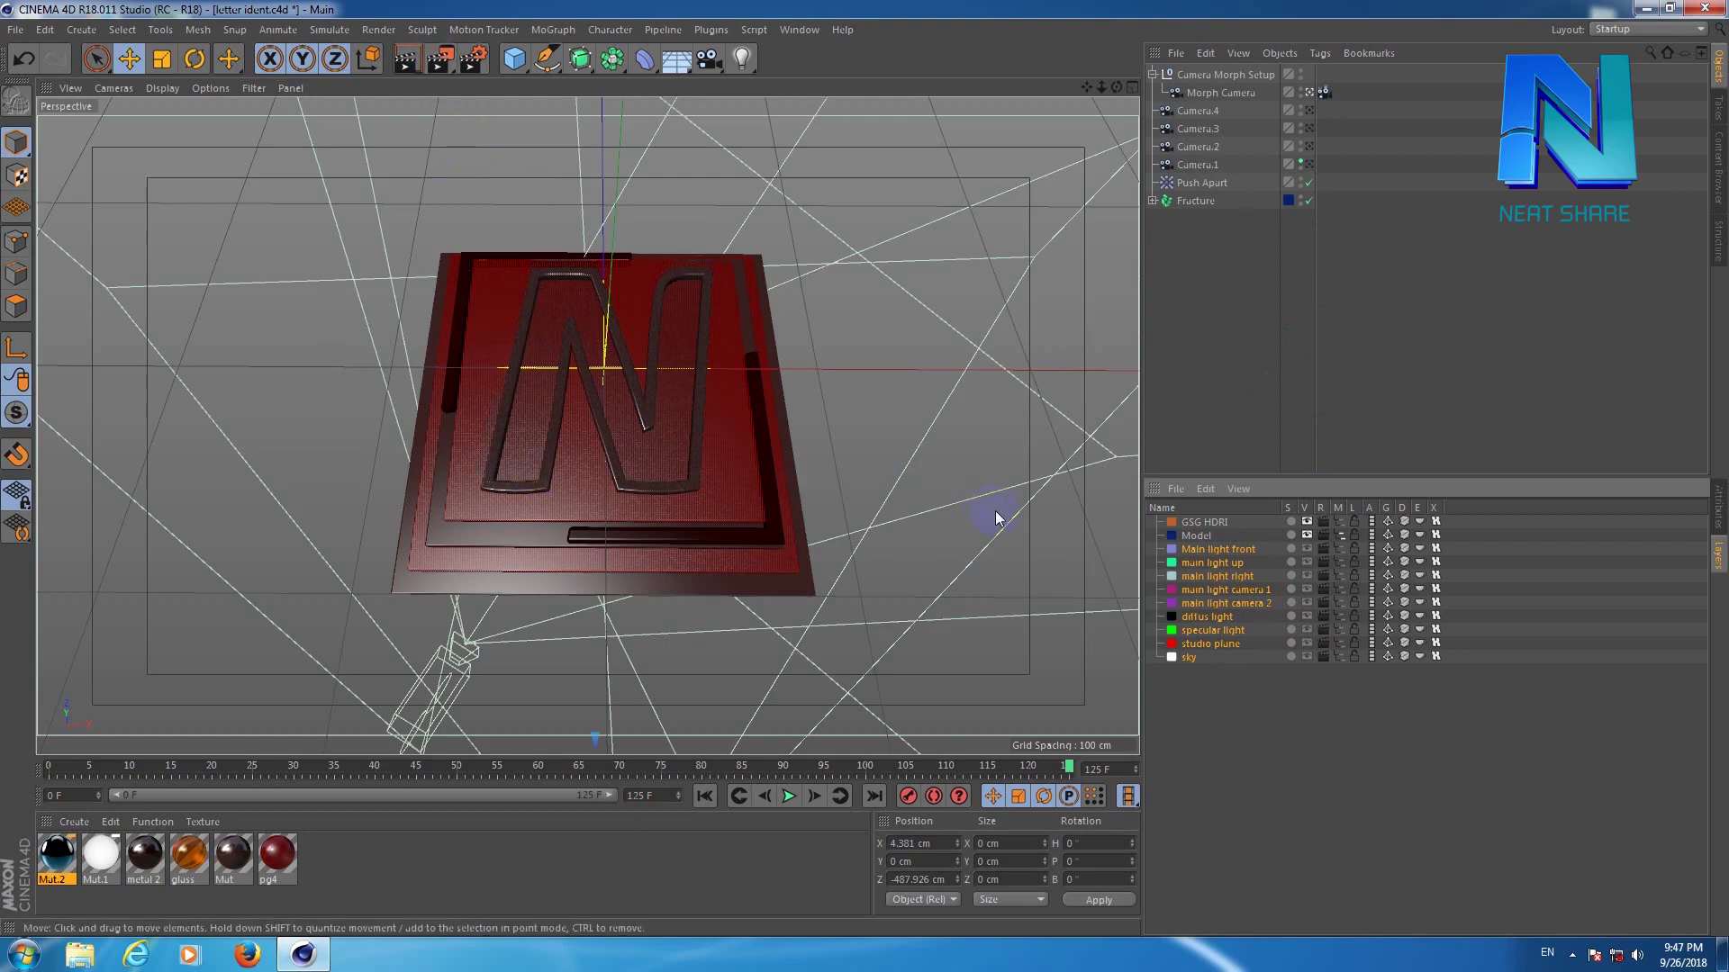
pyautogui.moveTo(1321, 526); pyautogui.dragTo(1326, 686)
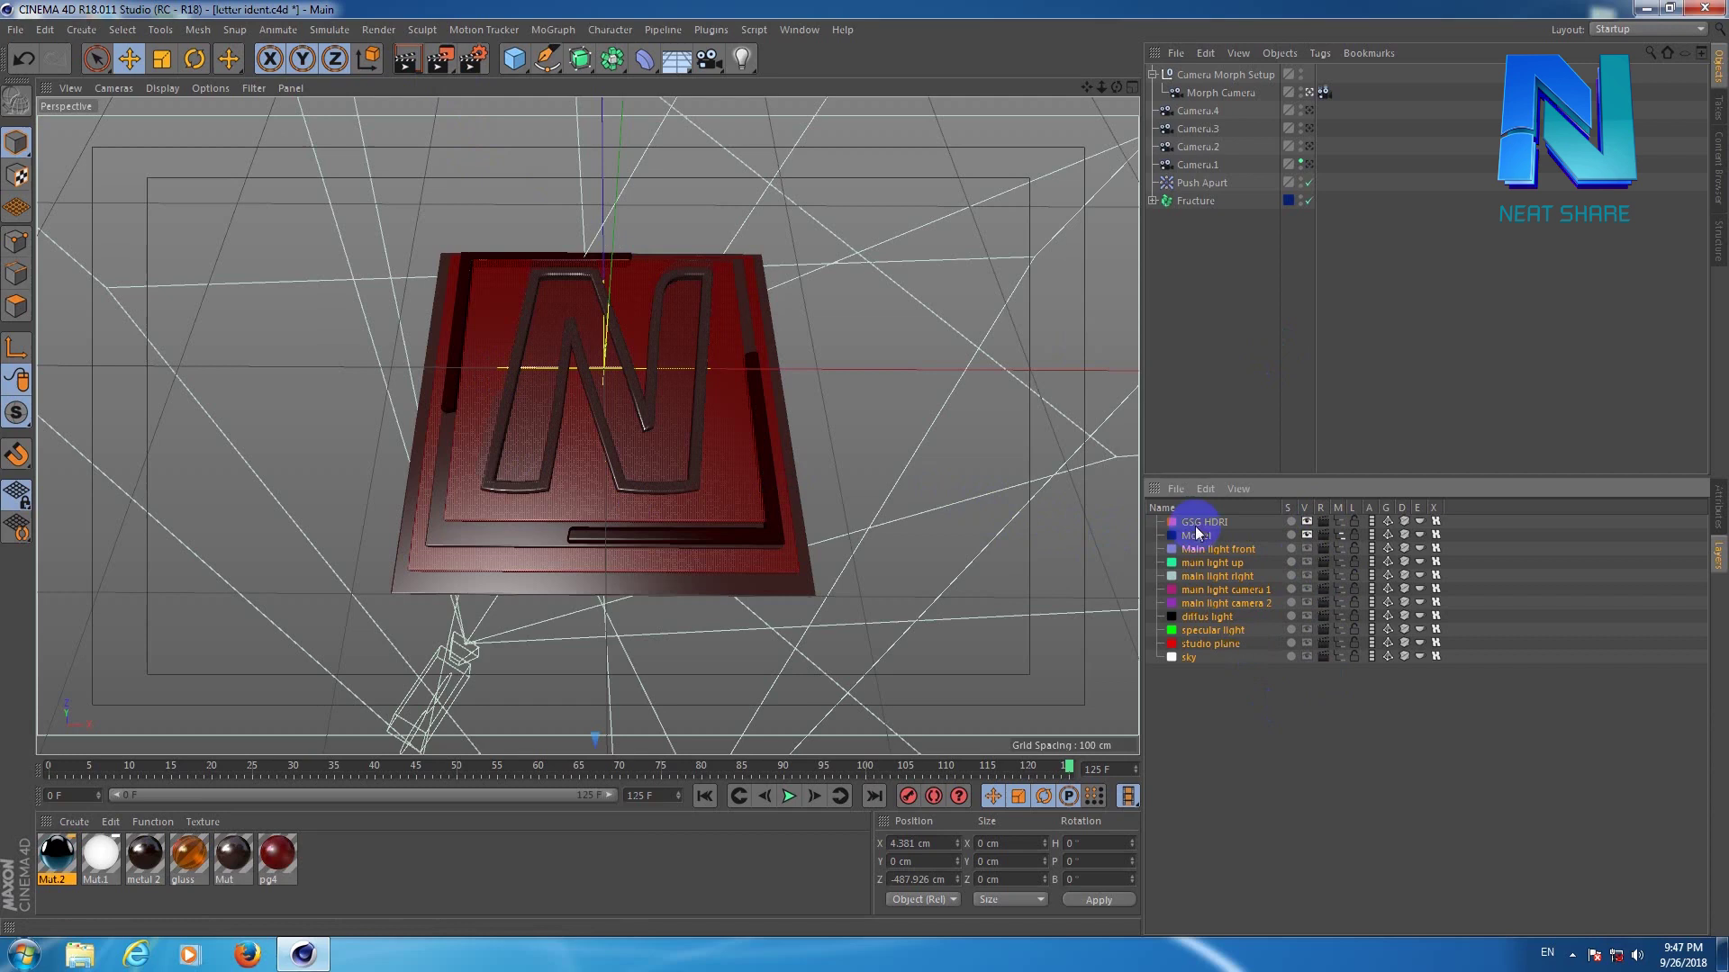
pyautogui.click(1181, 348)
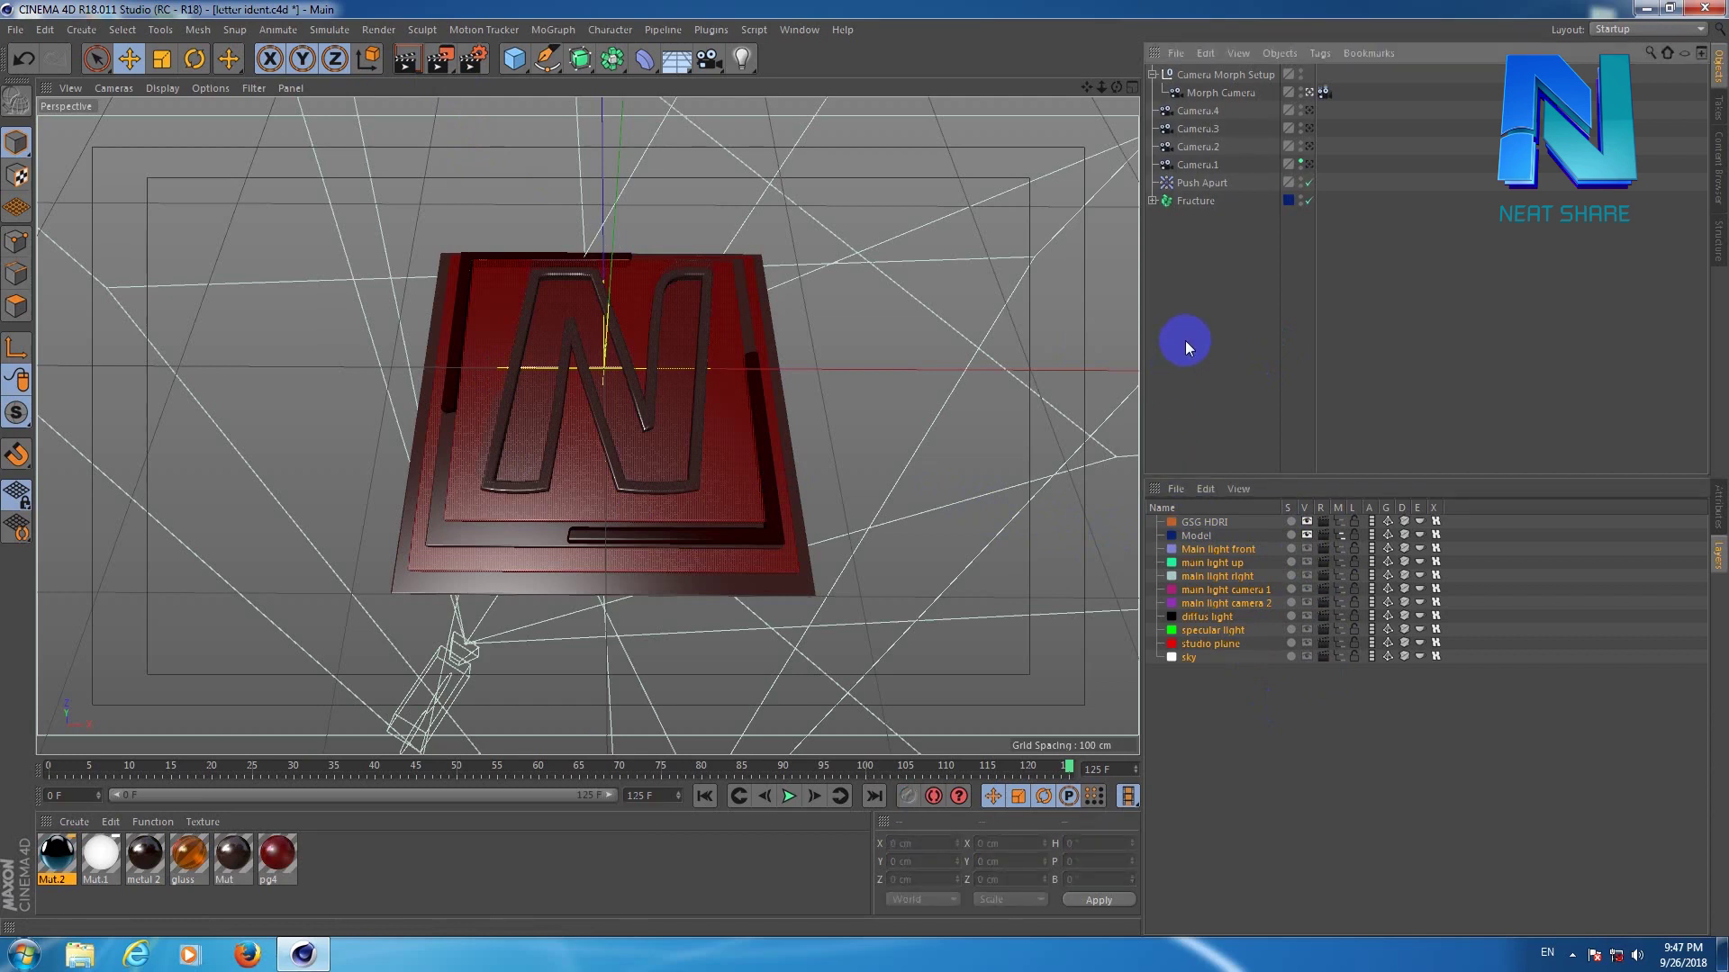
pyautogui.click(1250, 688)
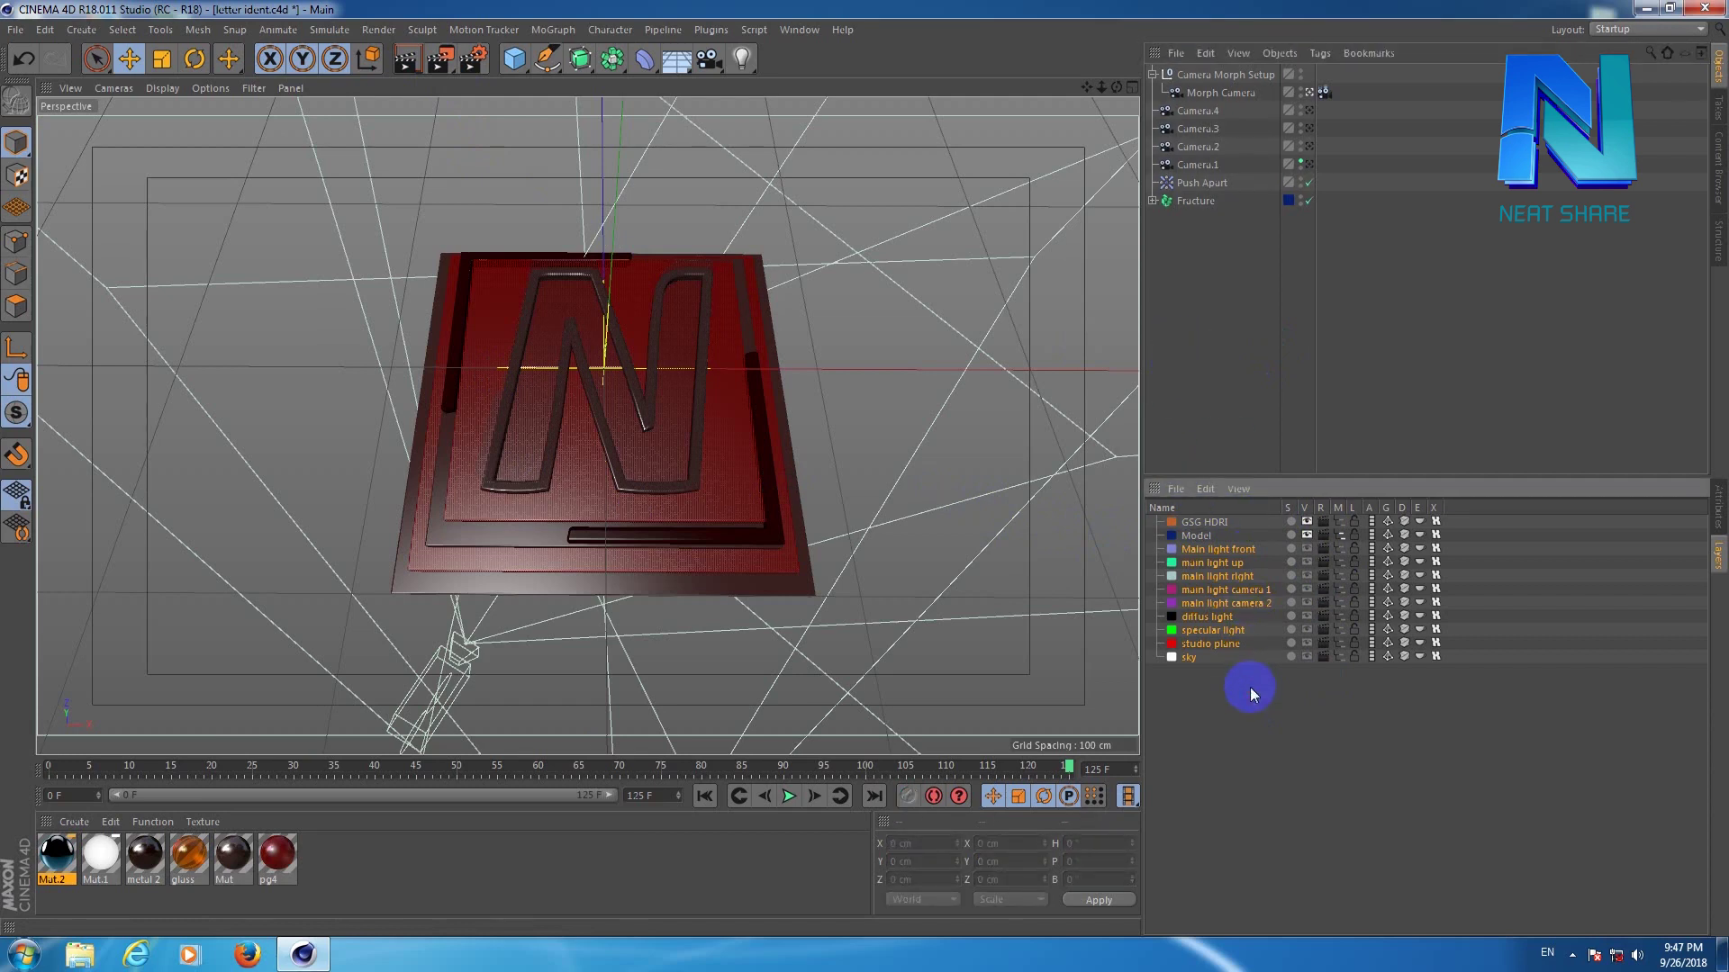
# Select the sky layer, then turn Main light front's layer back on so it's listed again.
pyautogui.click(1189, 657)
pyautogui.moveTo(741, 59); pyautogui.dragTo(1327, 308)
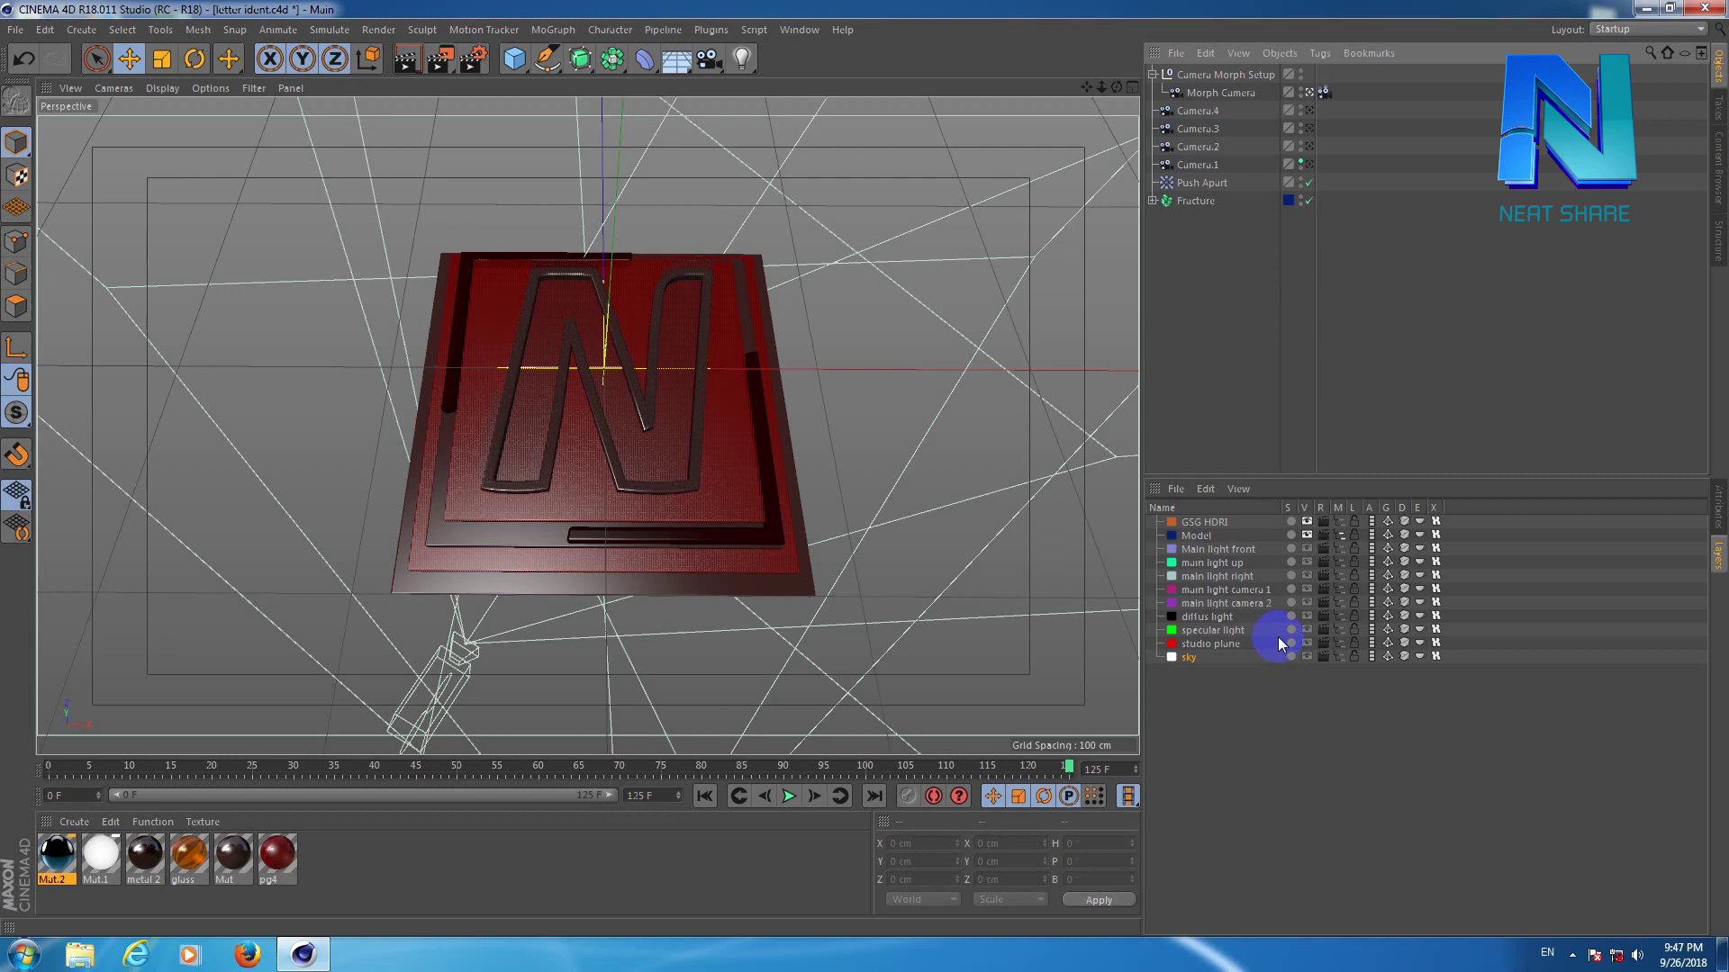
pyautogui.click(742, 58)
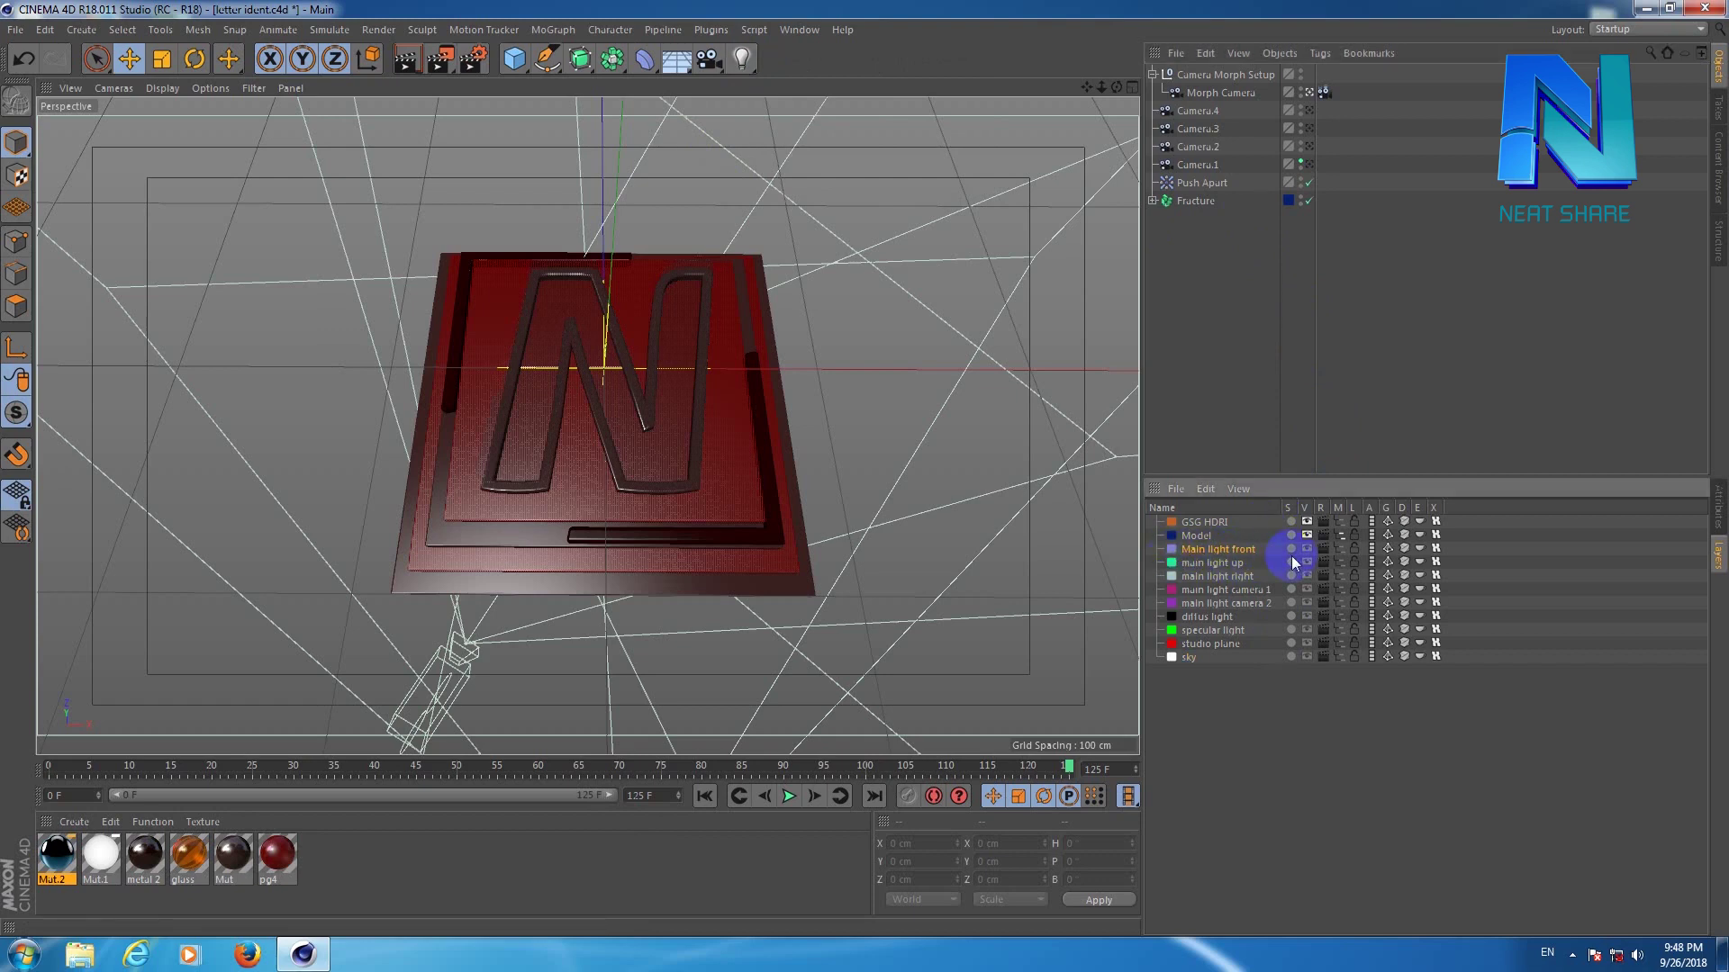
pyautogui.moveTo(1303, 547); pyautogui.dragTo(1337, 550)
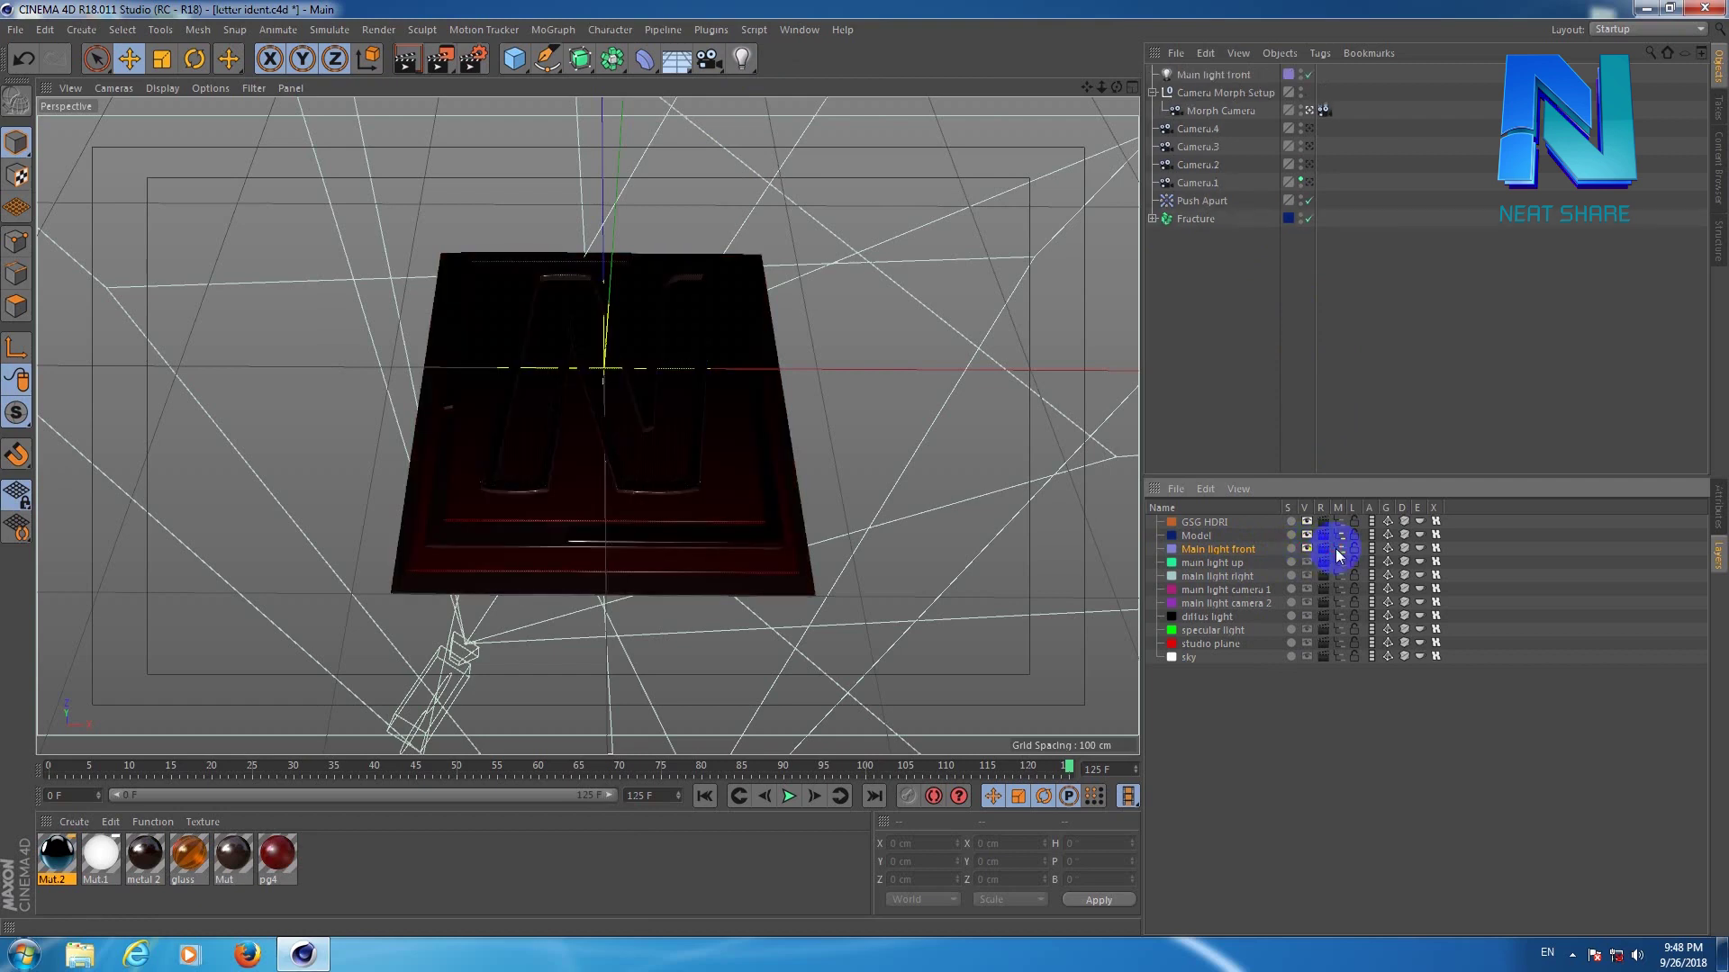
# Leave the Morph Camera view, orbit and zoom around the camera rig, select Camera.3, and show four viewports.
pyautogui.click(1211, 77)
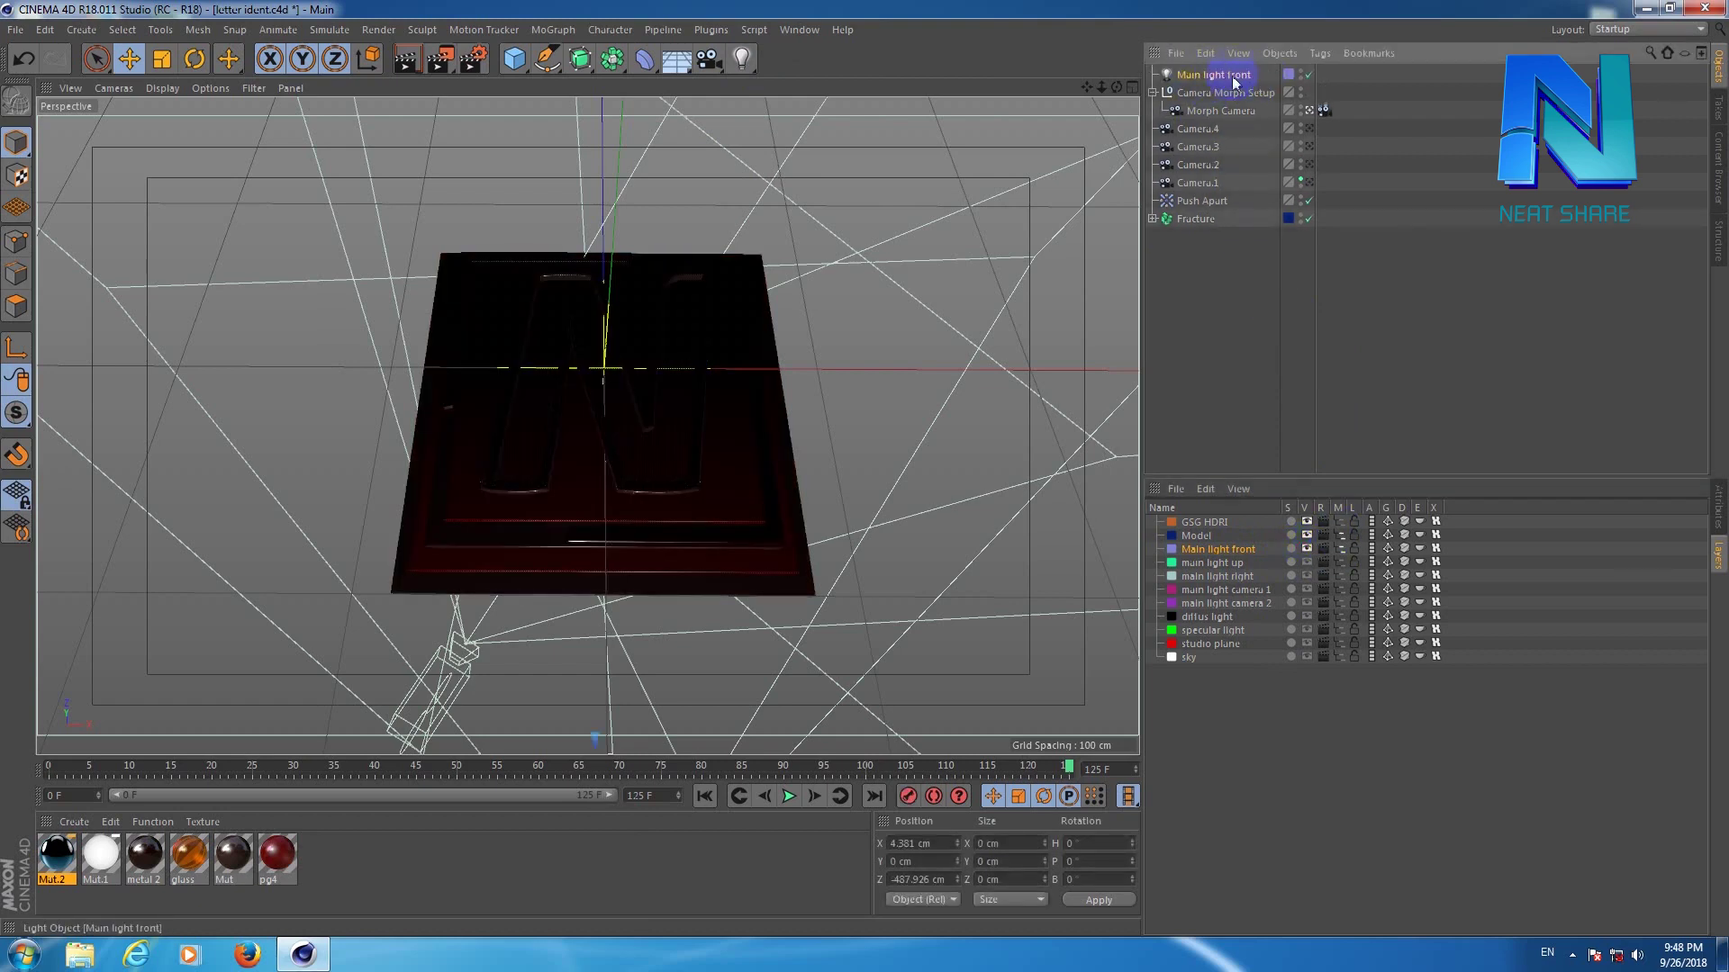
pyautogui.click(1310, 110)
pyautogui.keyDown('alt'); pyautogui.moveTo(868, 463); pyautogui.dragTo(865, 469, button='right'); pyautogui.keyUp('alt')
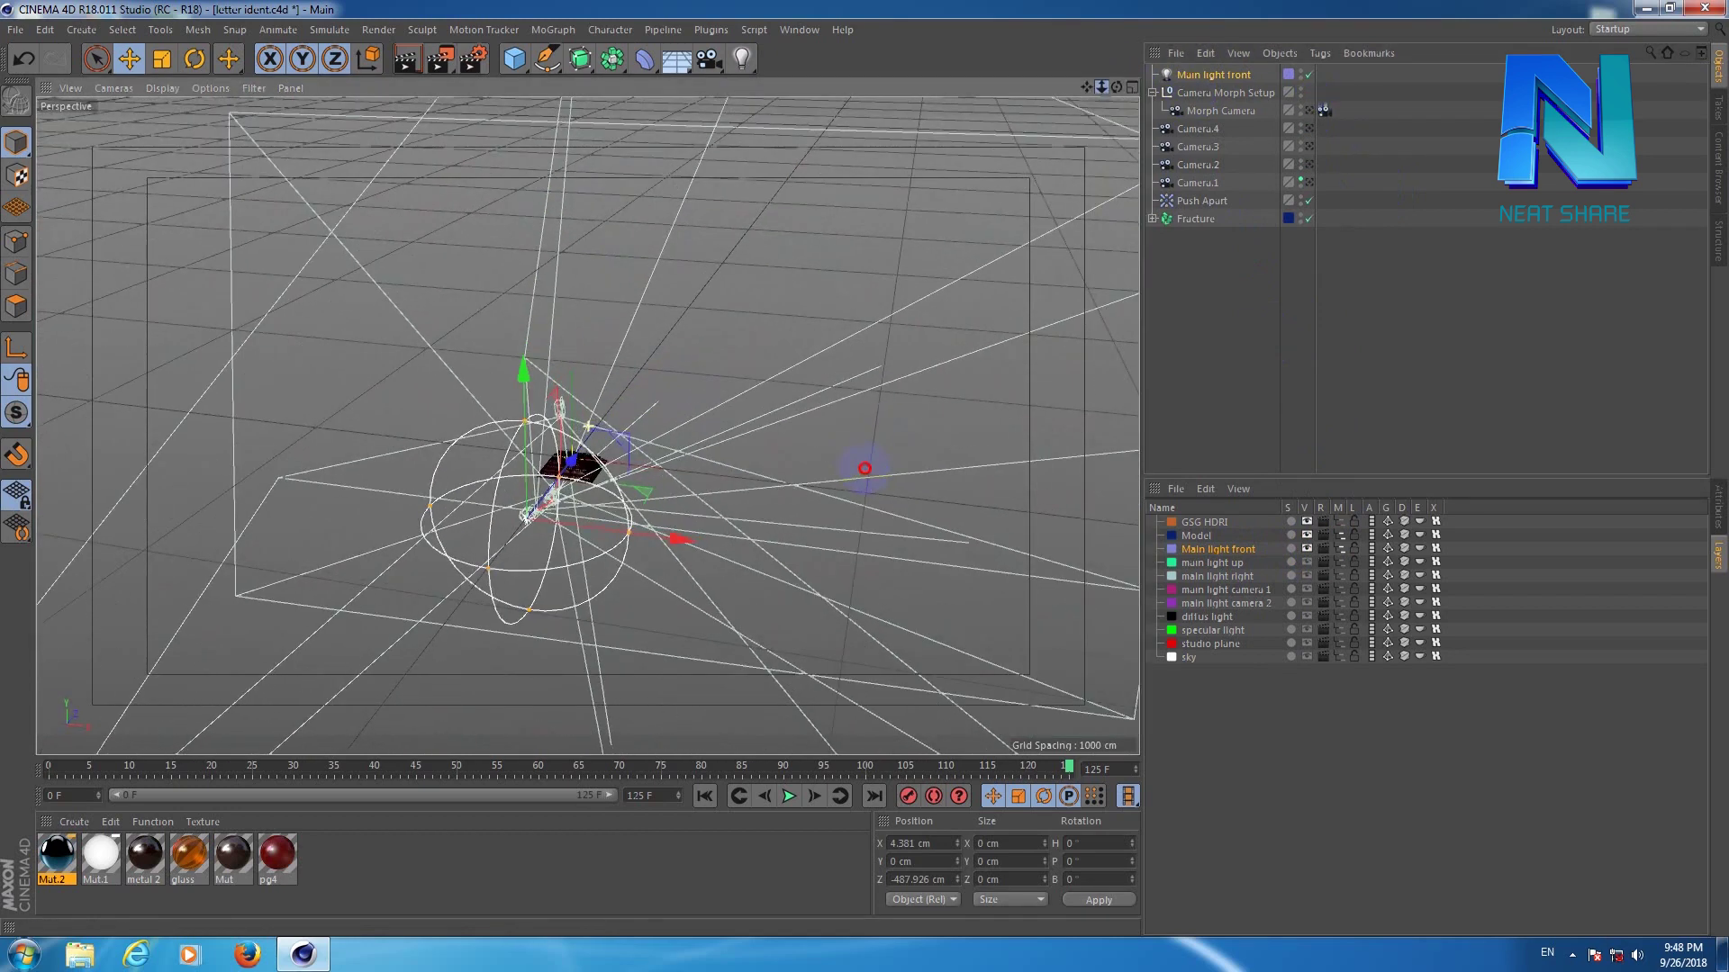
pyautogui.keyDown('alt'); pyautogui.moveTo(865, 468); pyautogui.dragTo(526, 452); pyautogui.keyUp('alt')
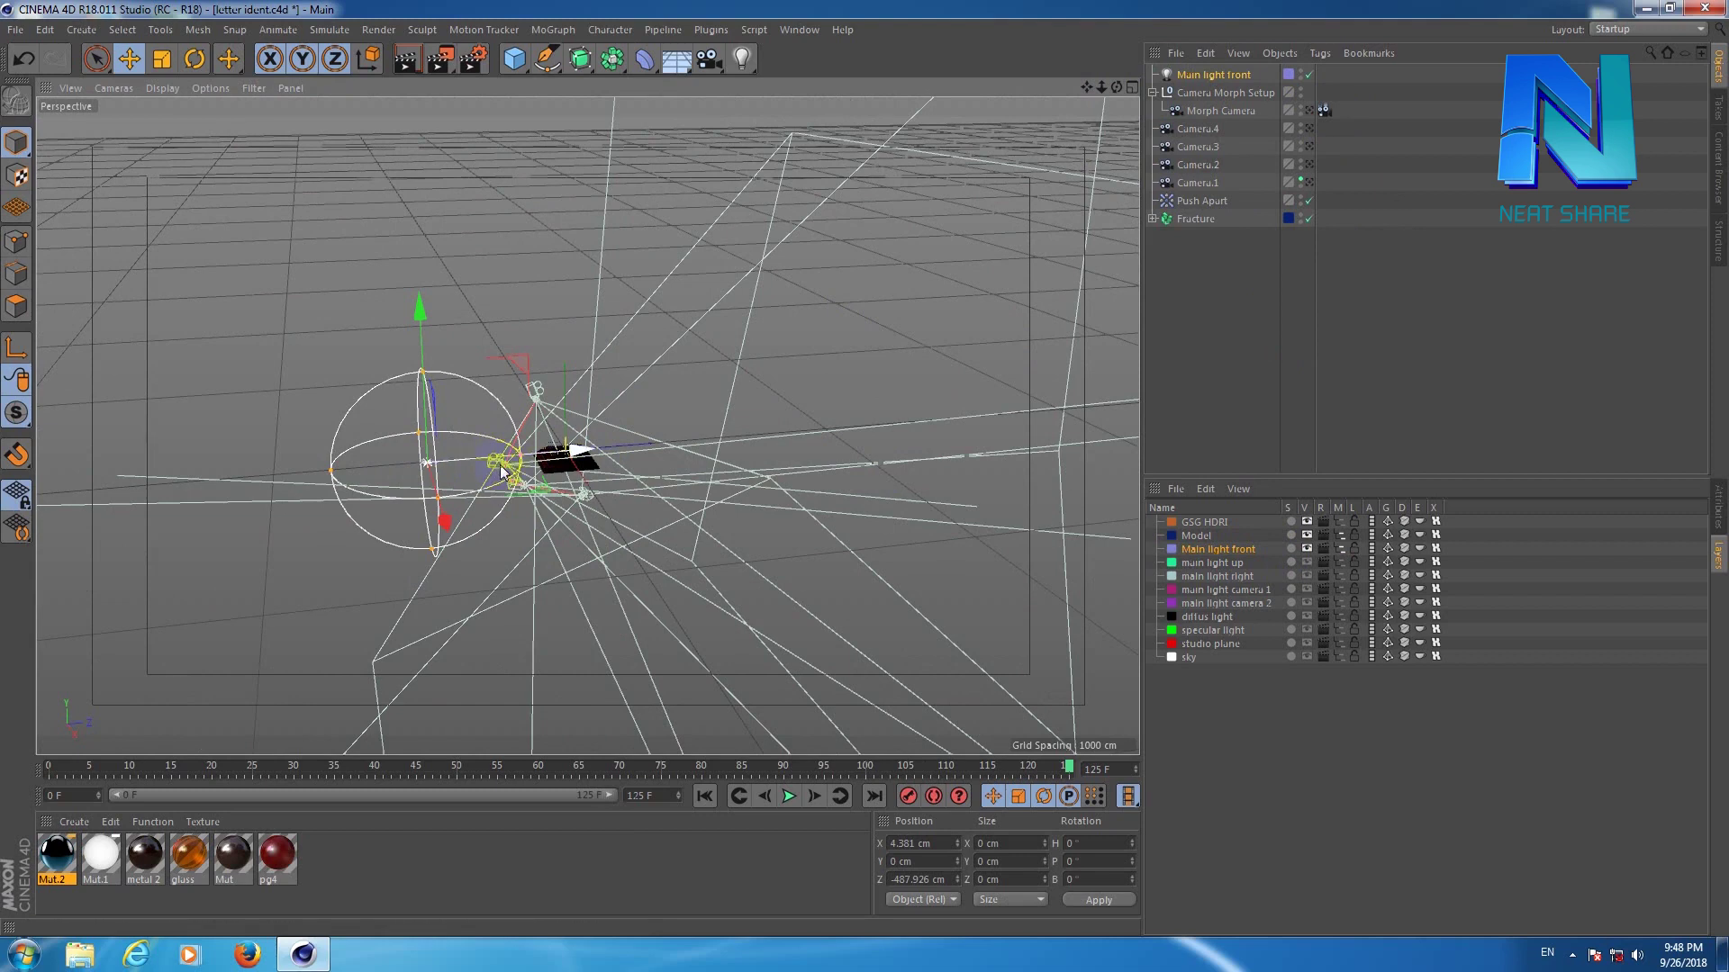
pyautogui.click(1200, 147)
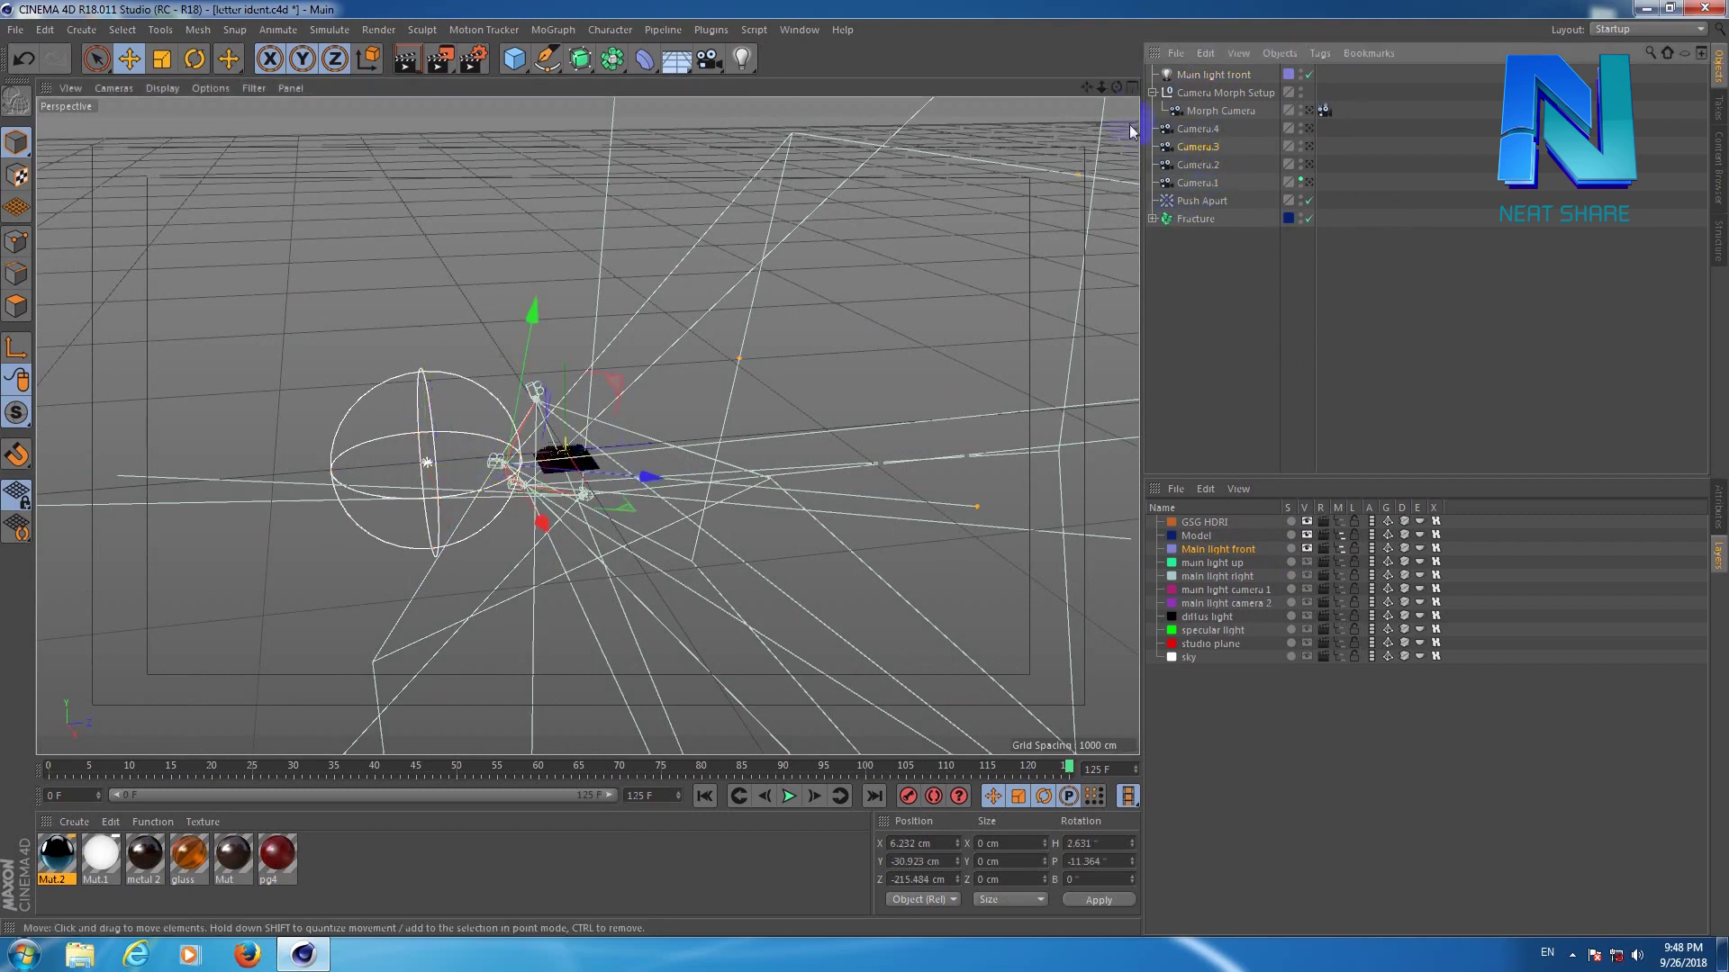
pyautogui.moveTo(1101, 88); pyautogui.dragTo(376, 448)
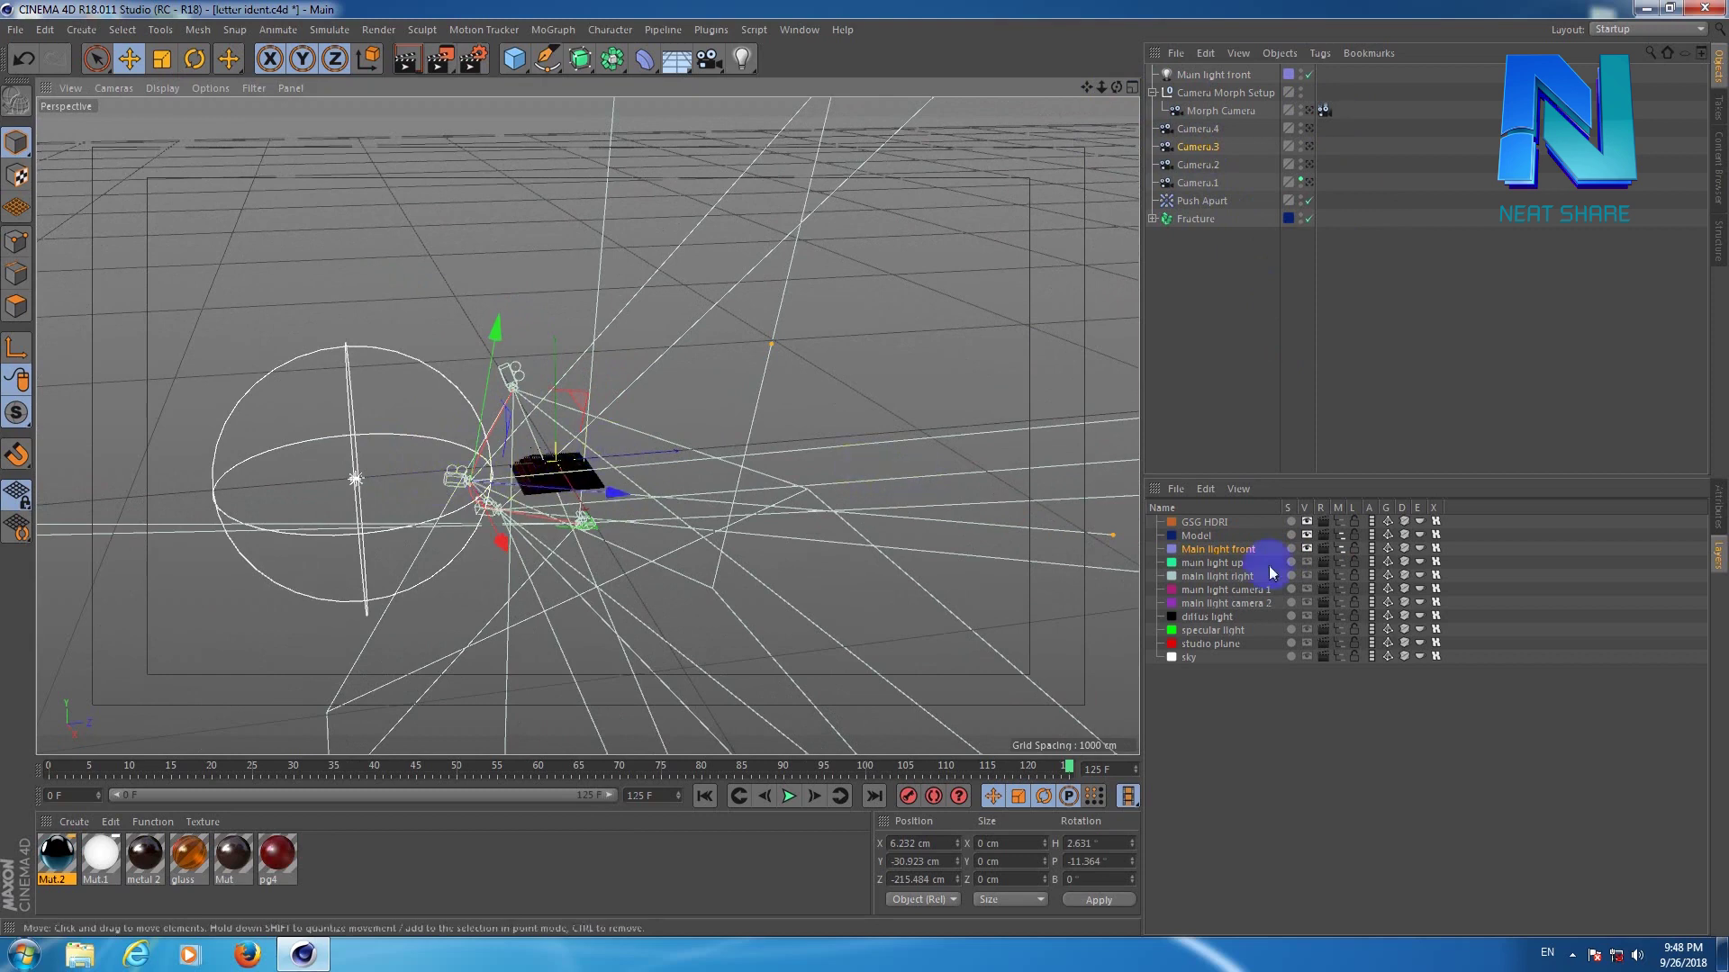
pyautogui.click(1132, 88)
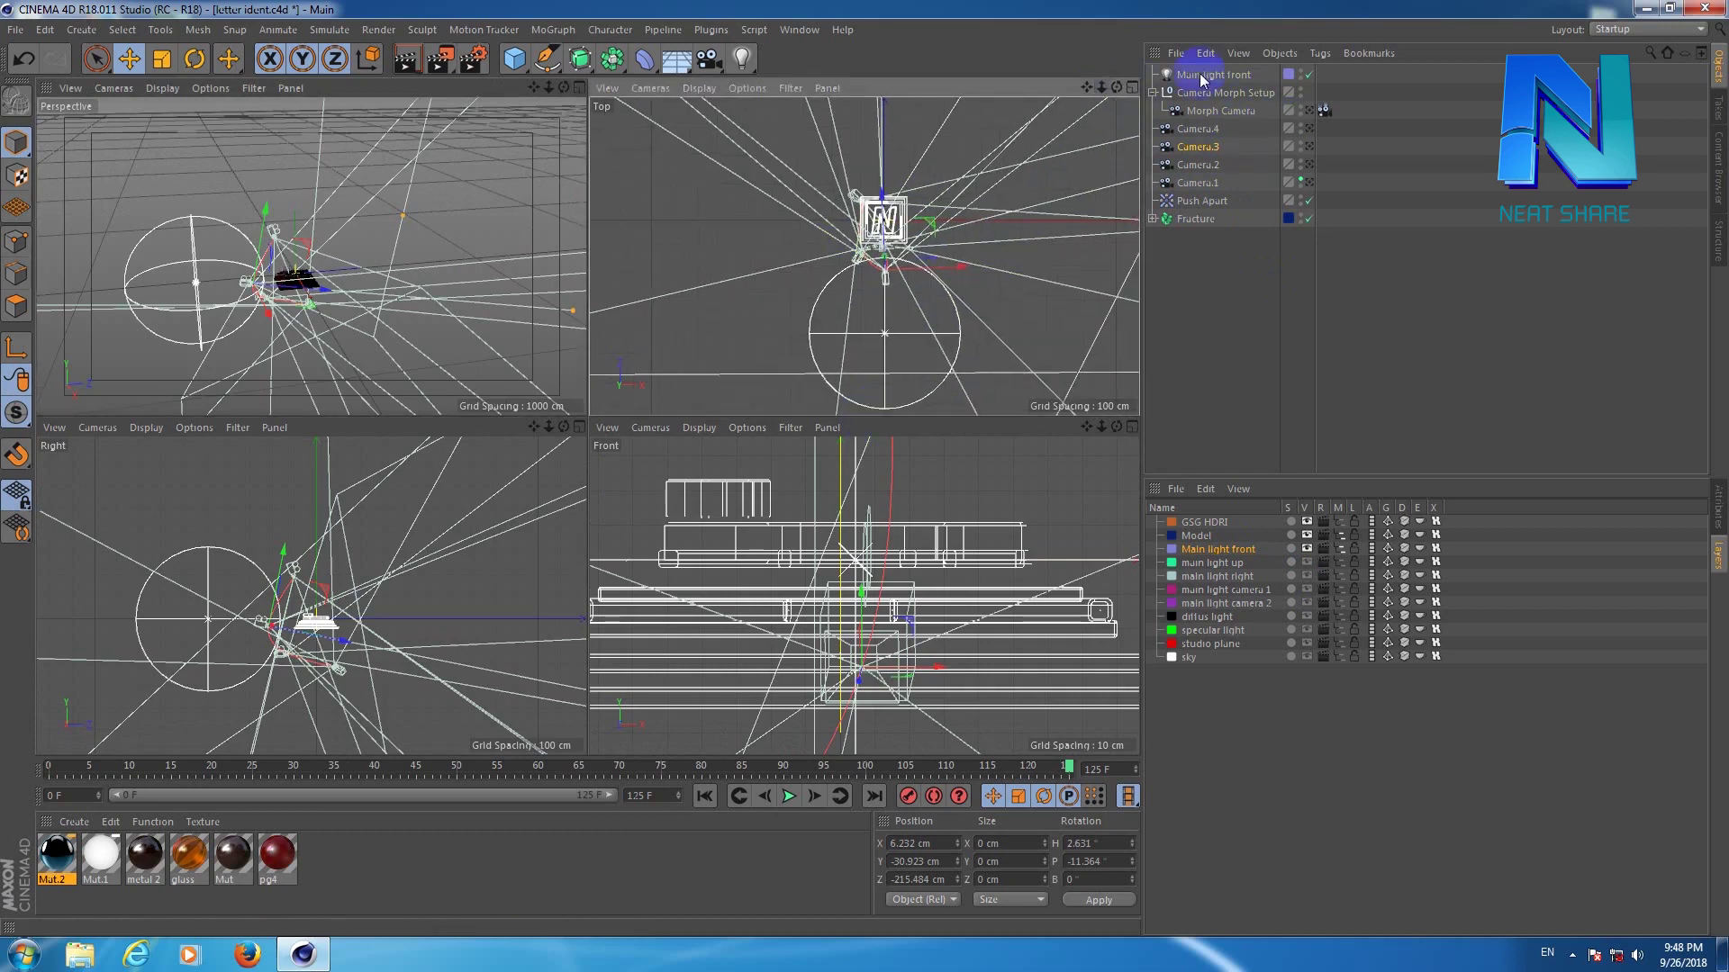
# Keep Main light front's falloff at Inverse Square (Physically Accurate), then return to a single Perspective view.
pyautogui.click(1132, 88)
pyautogui.click(1132, 89)
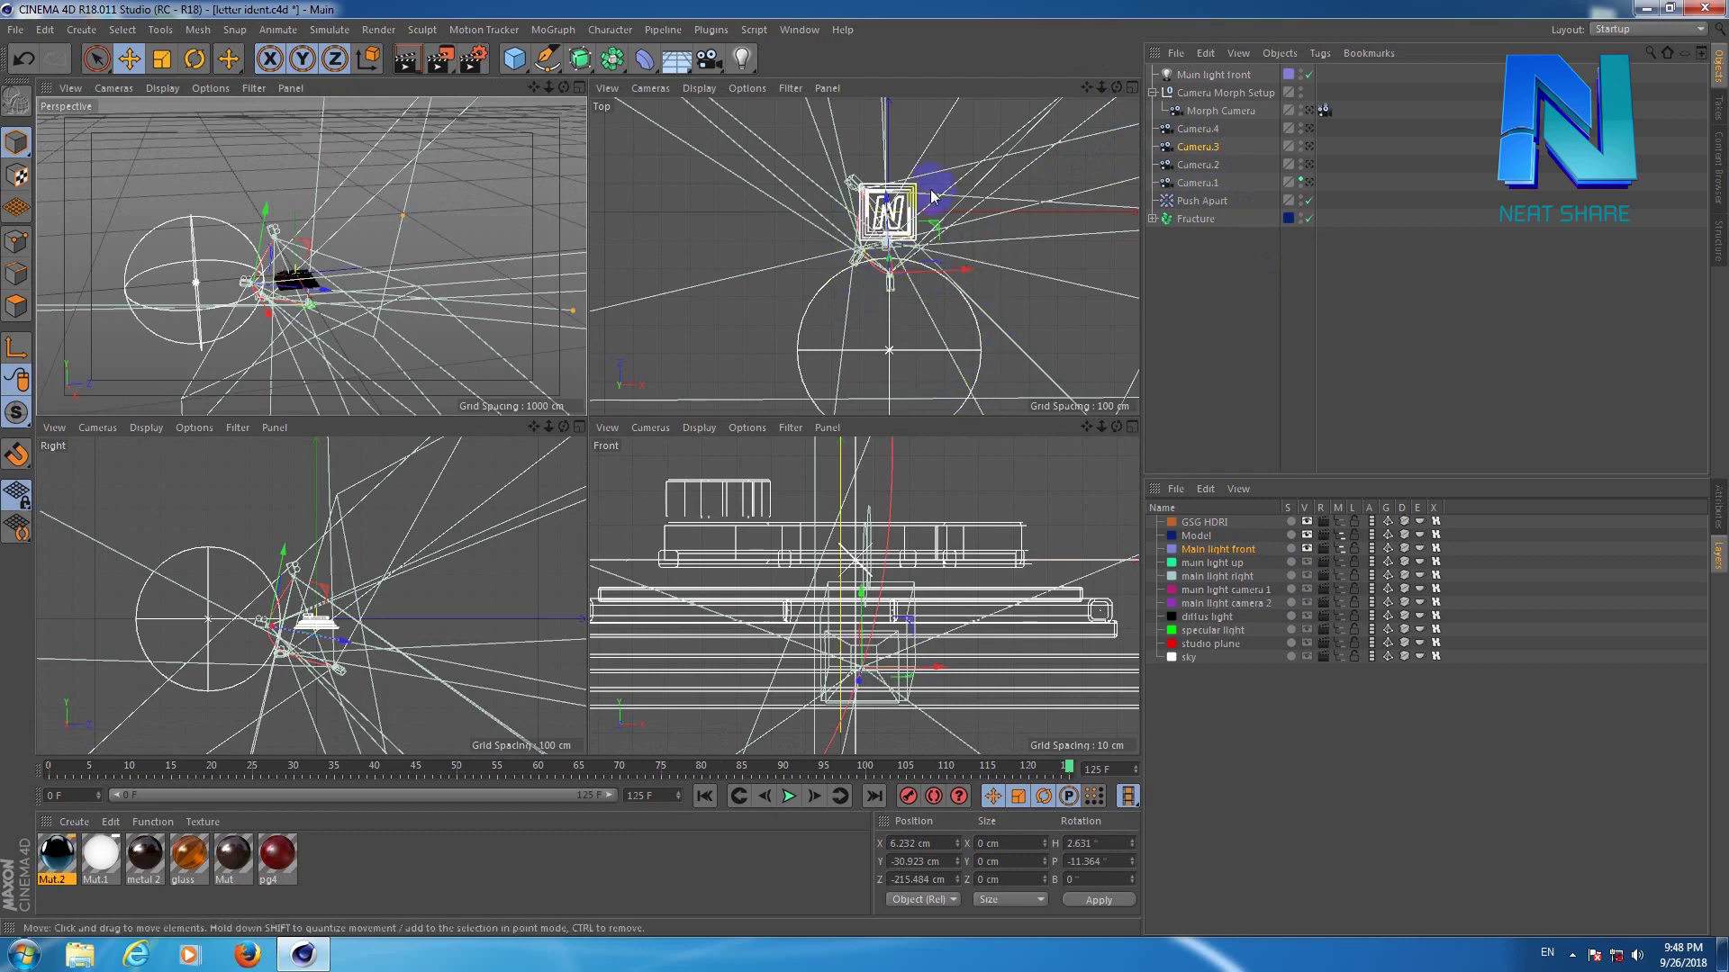
pyautogui.click(1212, 75)
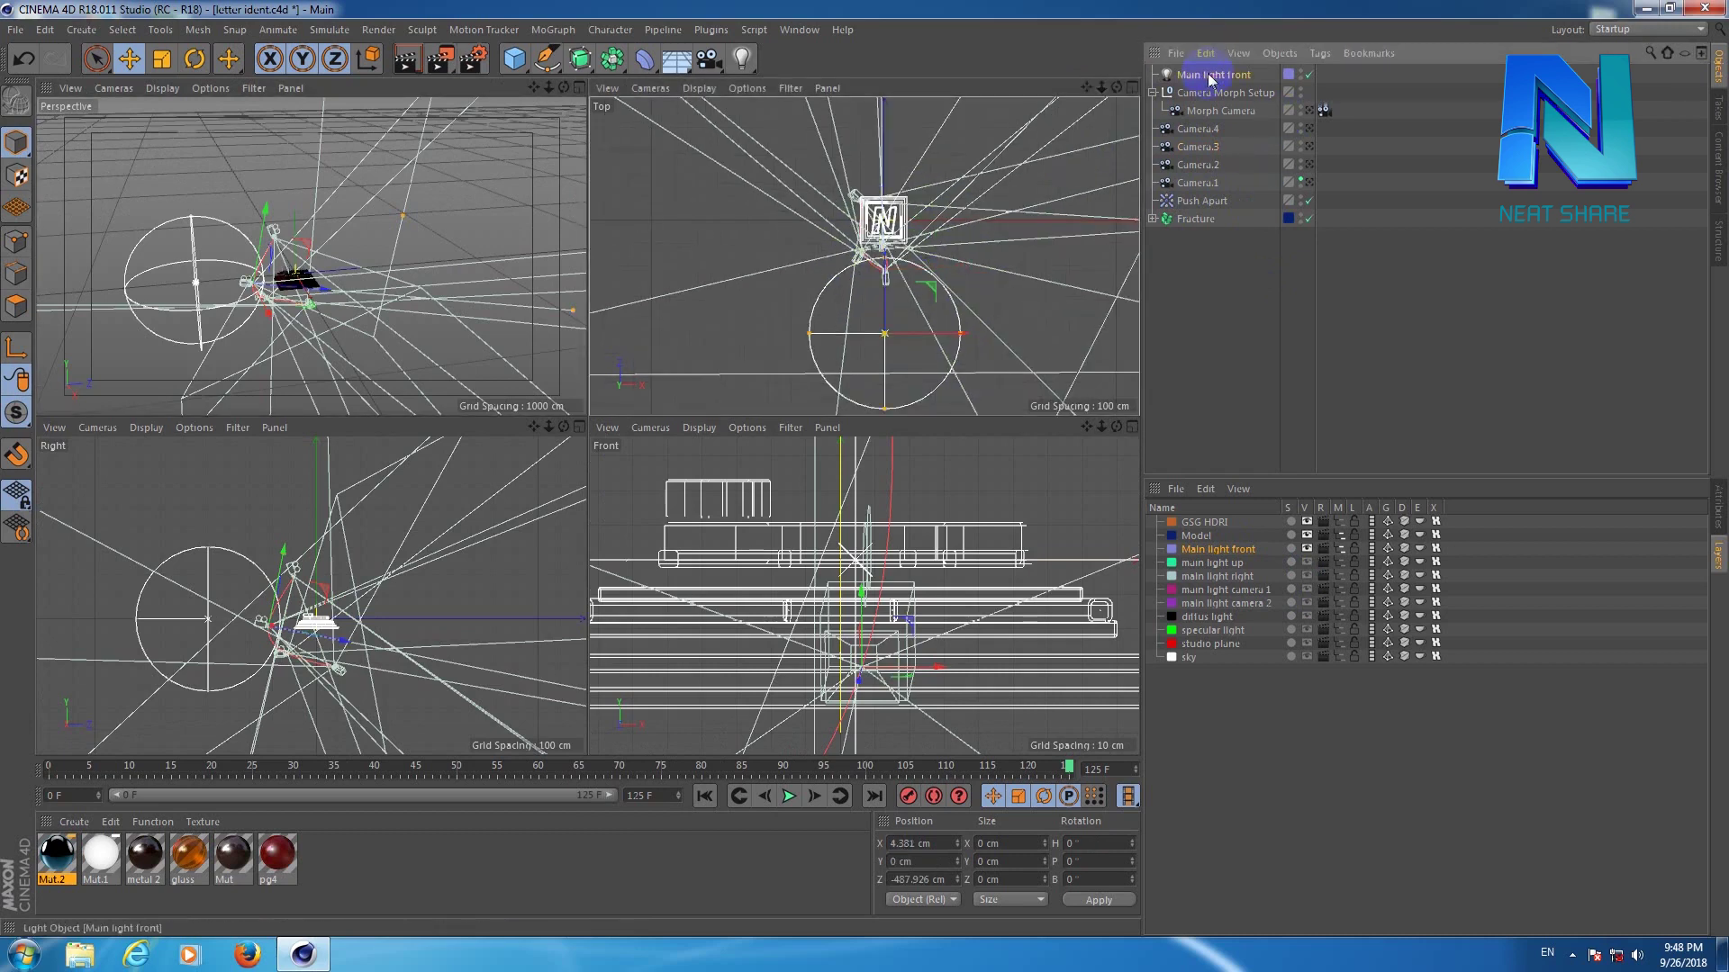
pyautogui.click(1720, 509)
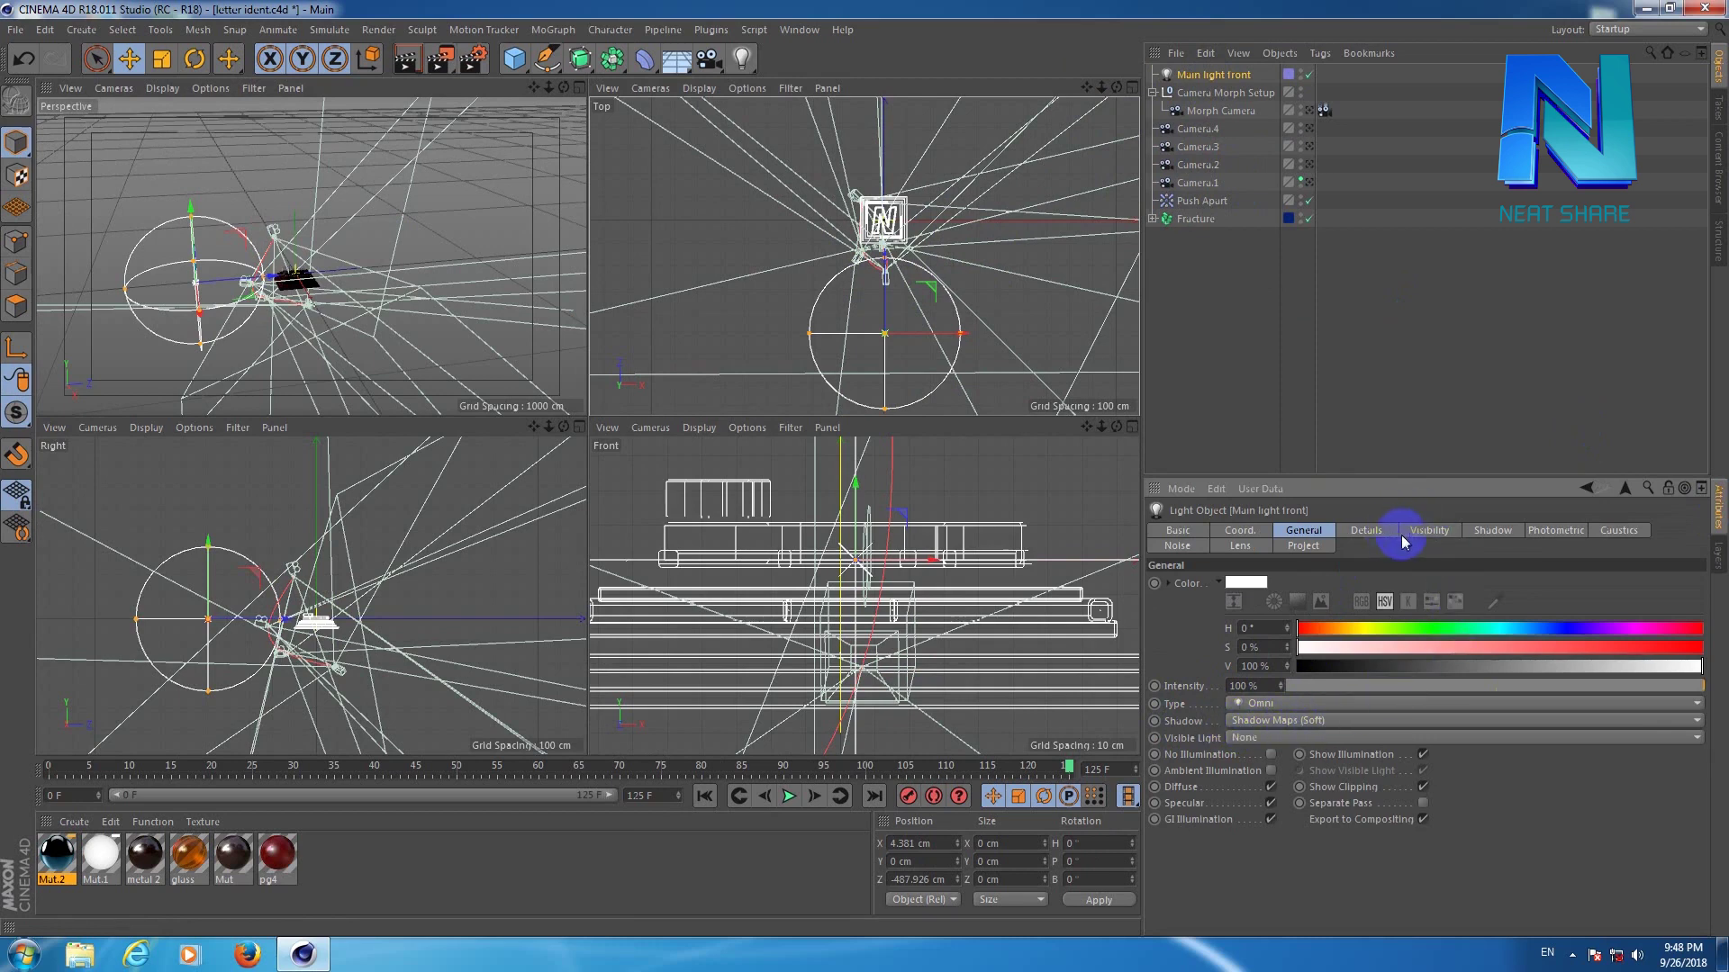
pyautogui.click(1368, 531)
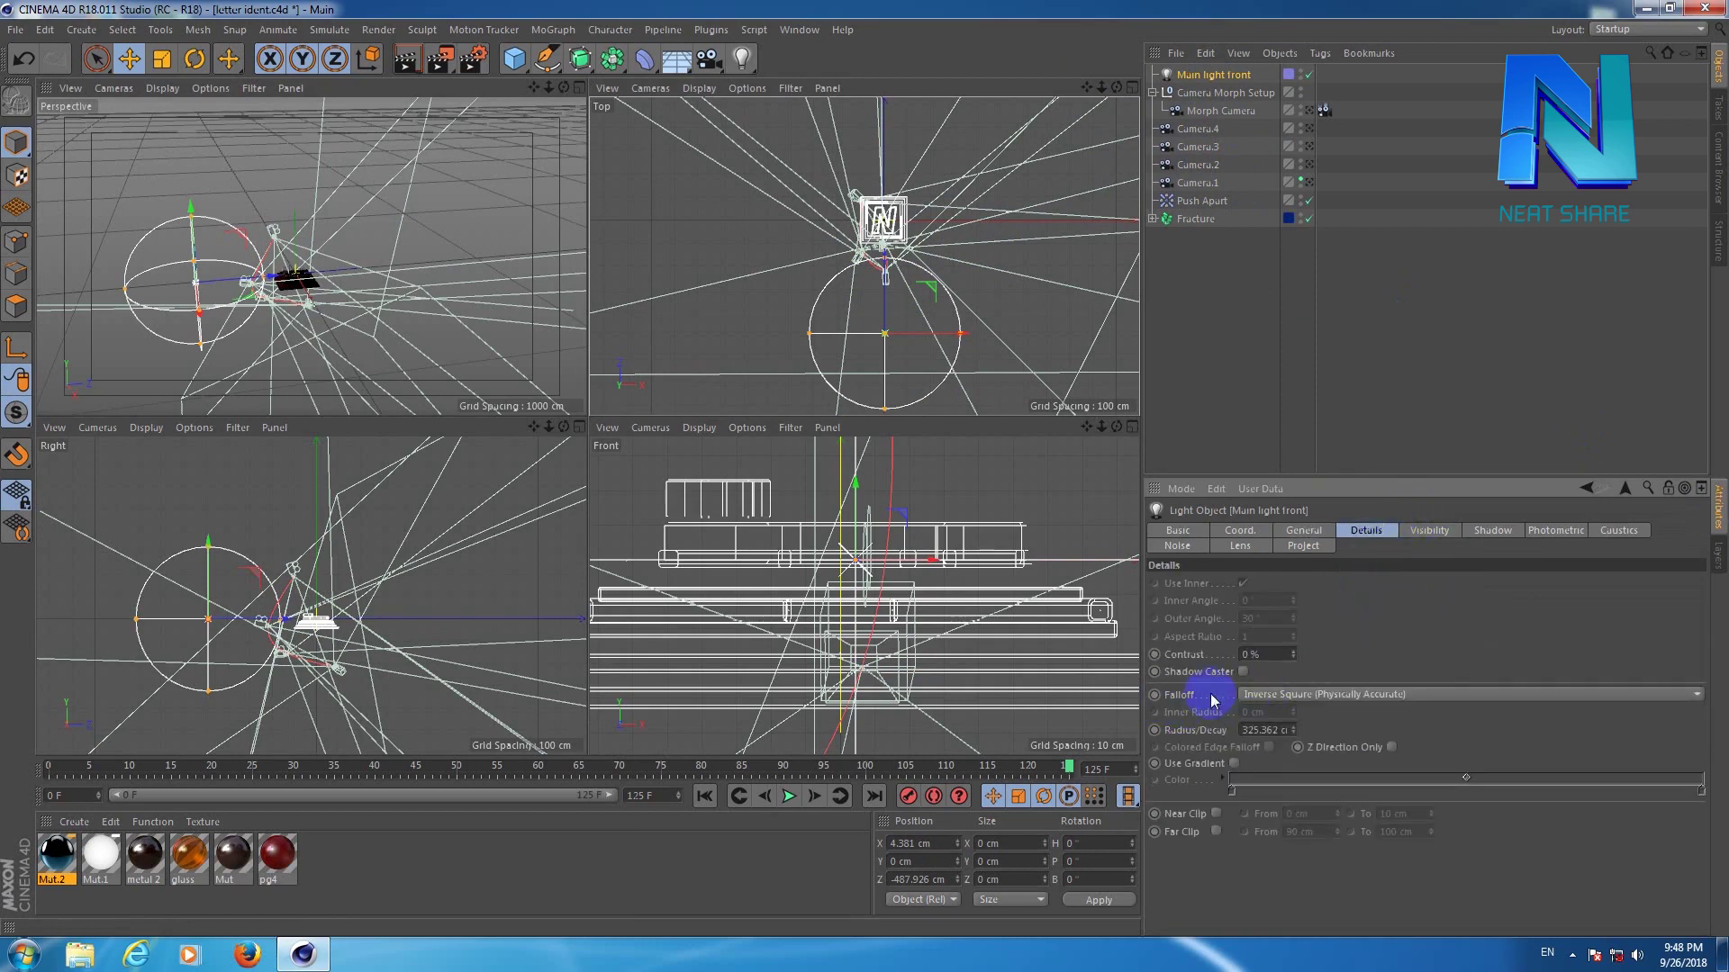
pyautogui.click(1283, 697)
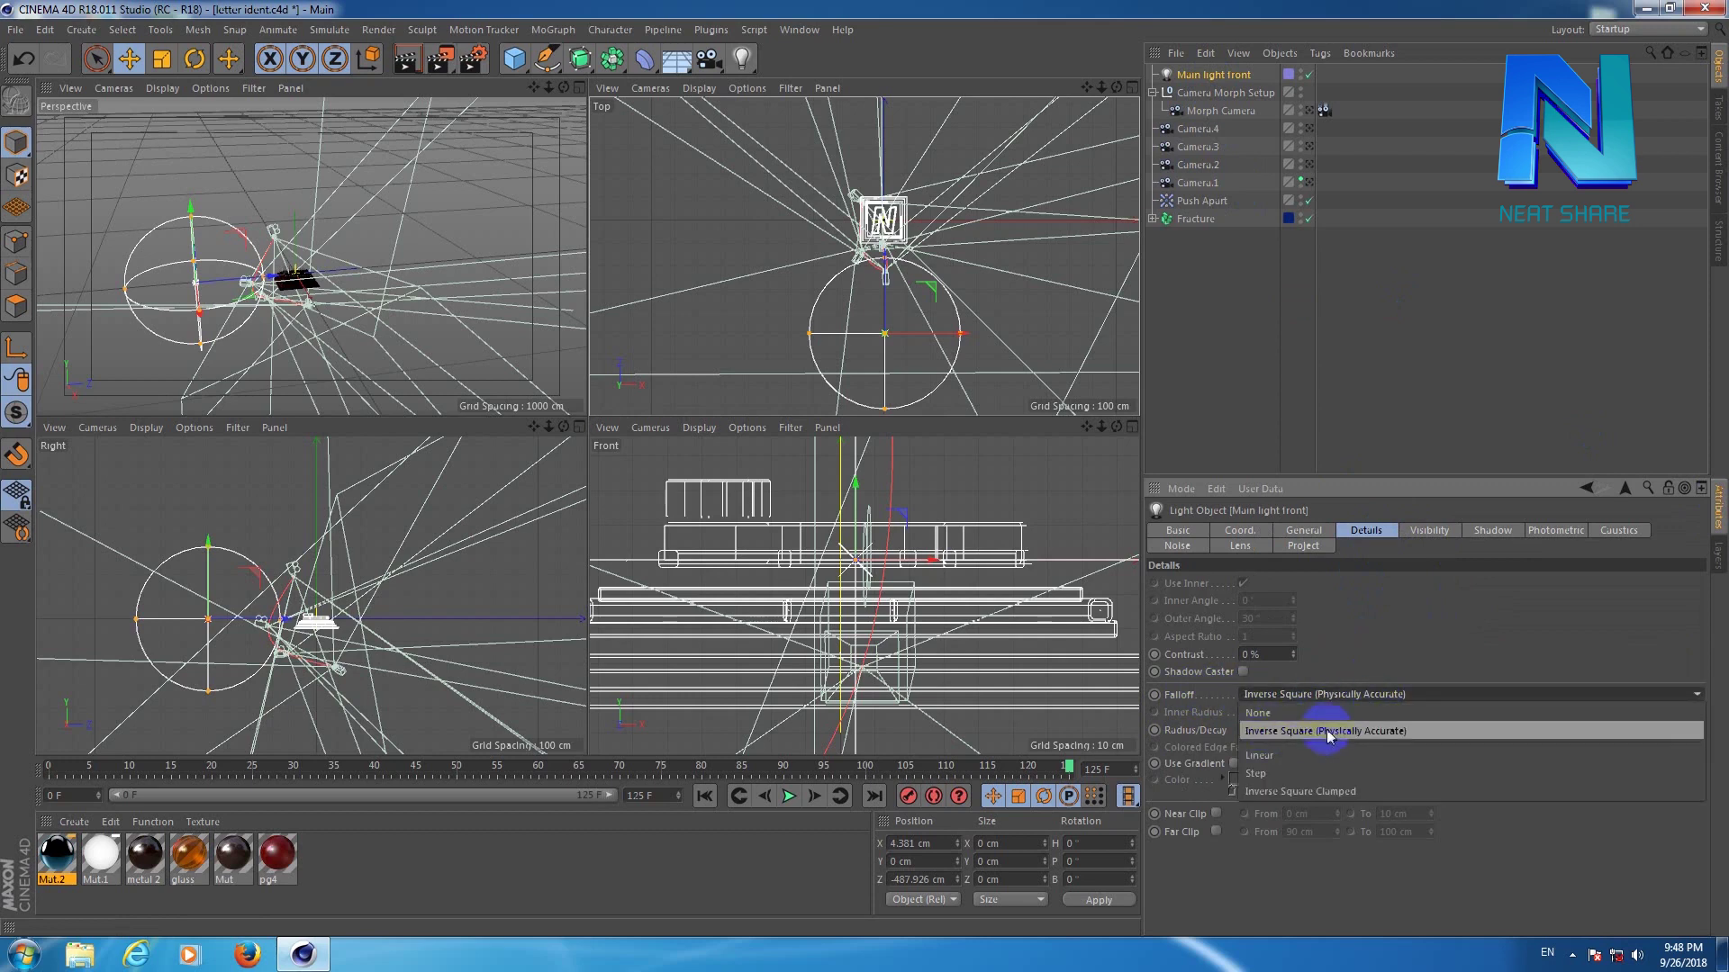
pyautogui.click(1374, 734)
pyautogui.click(1362, 355)
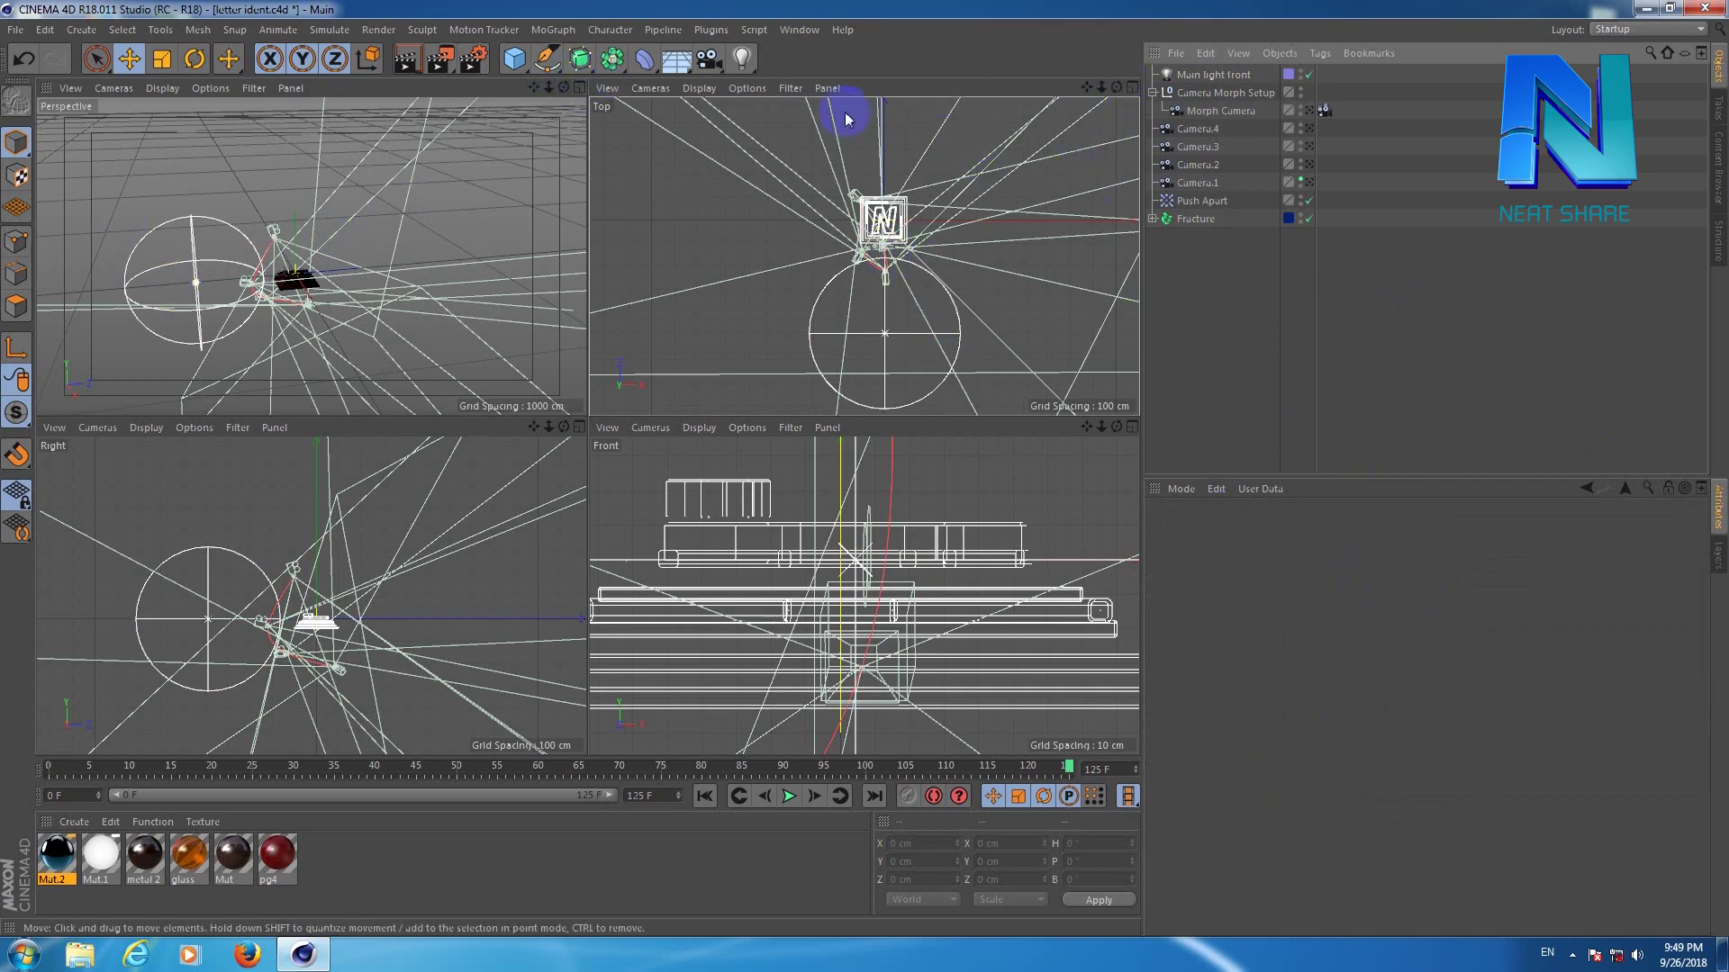
pyautogui.click(578, 87)
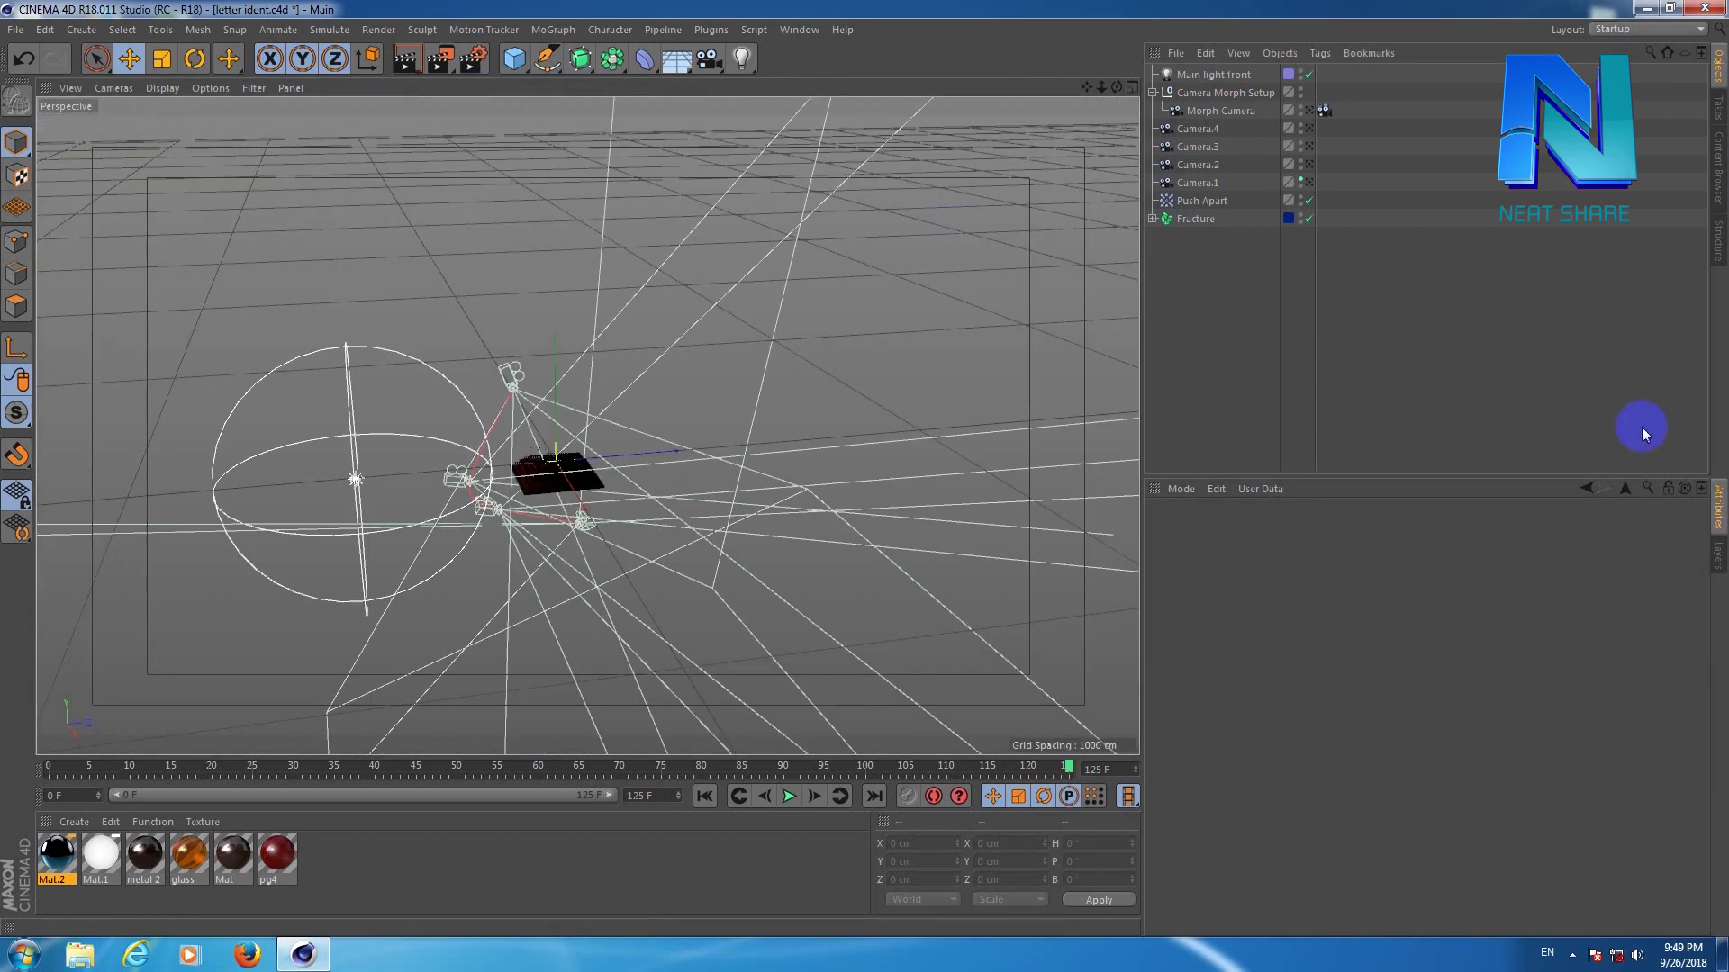
# Enable the main light up layer and inspect the Main light up lamp's General settings.
pyautogui.click(1720, 557)
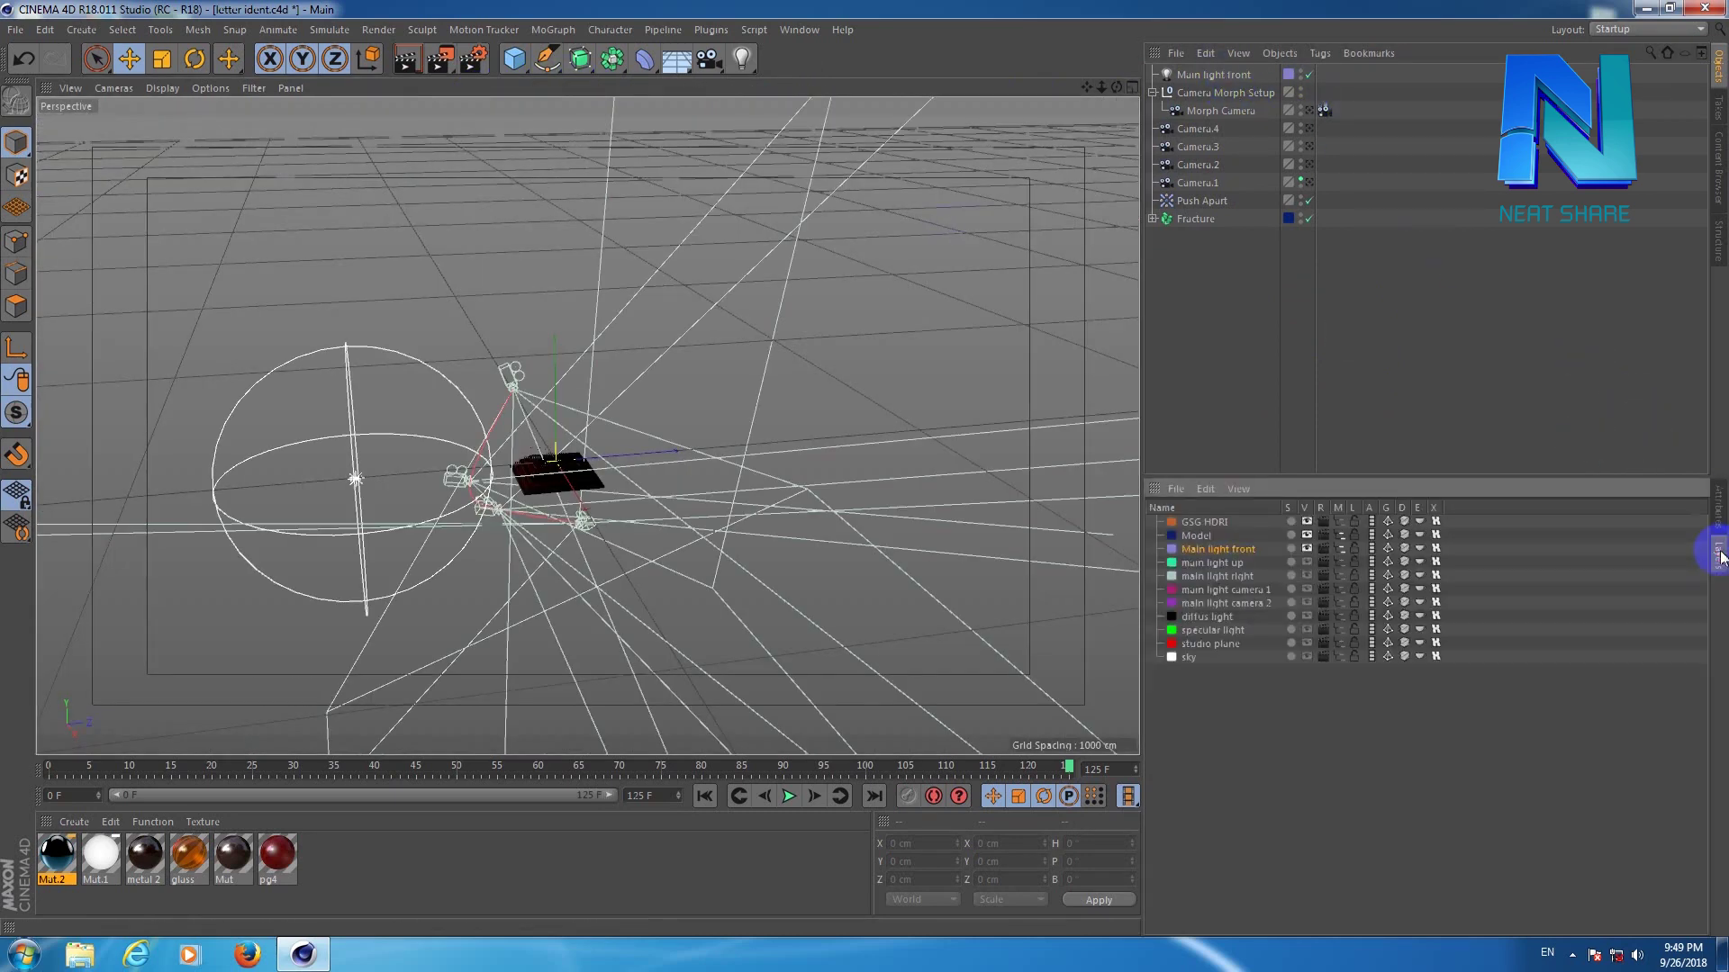
pyautogui.click(1213, 564)
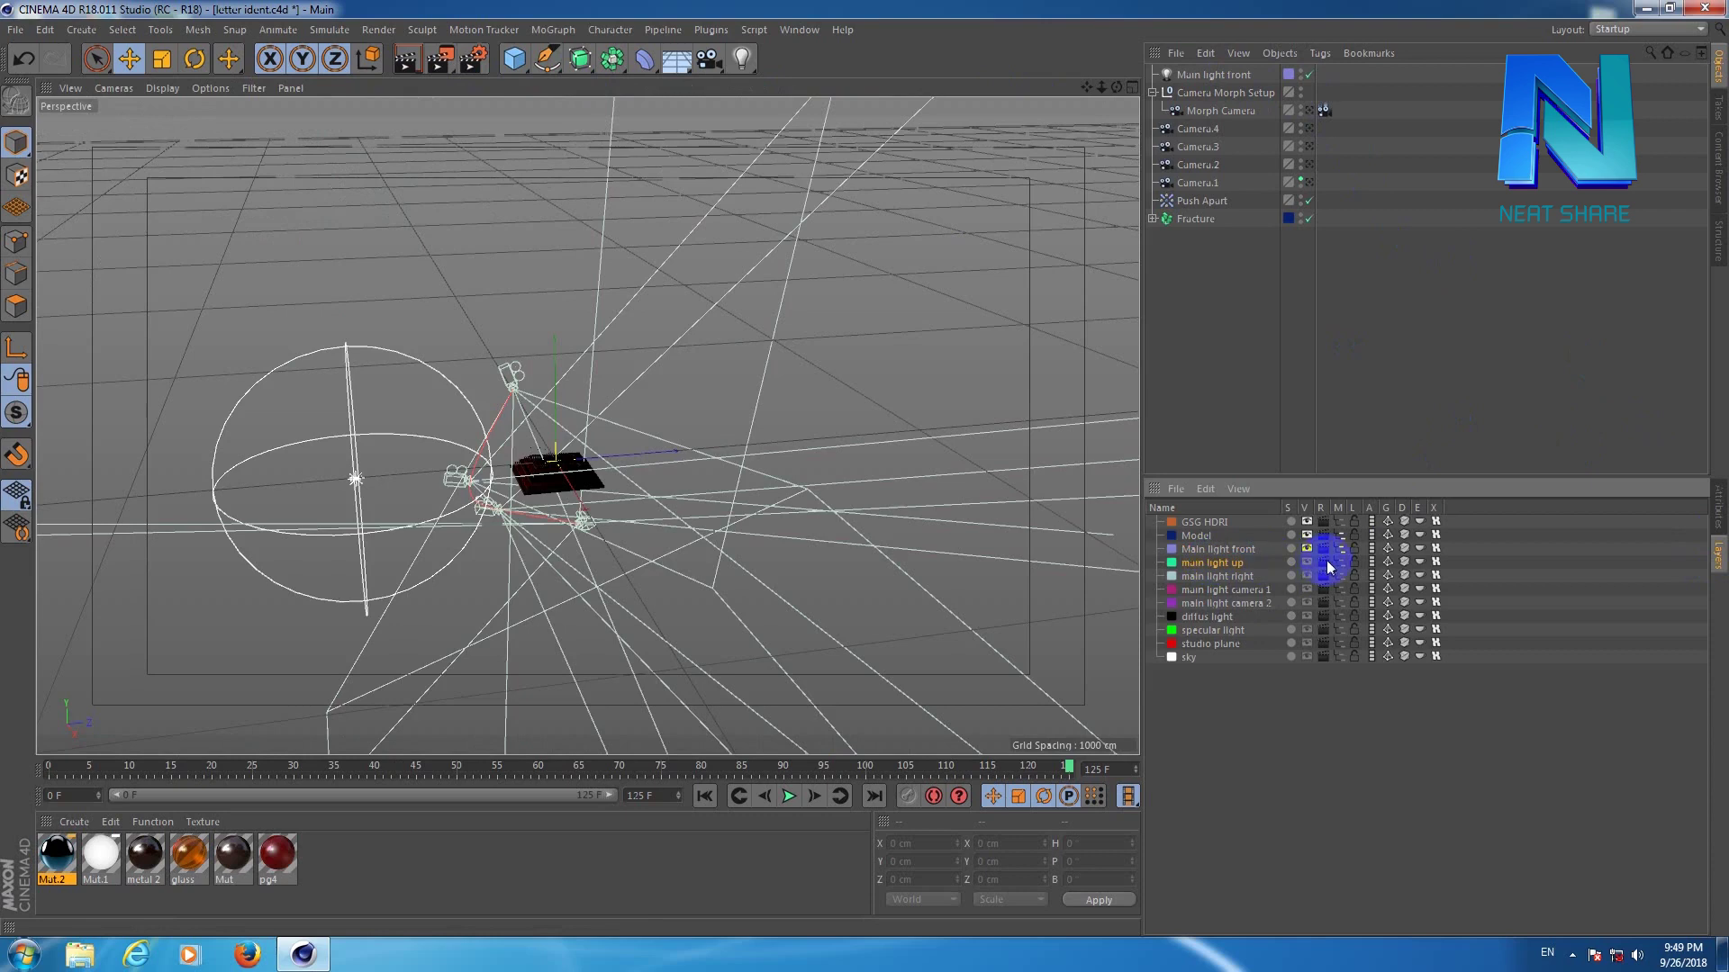
pyautogui.click(1323, 564)
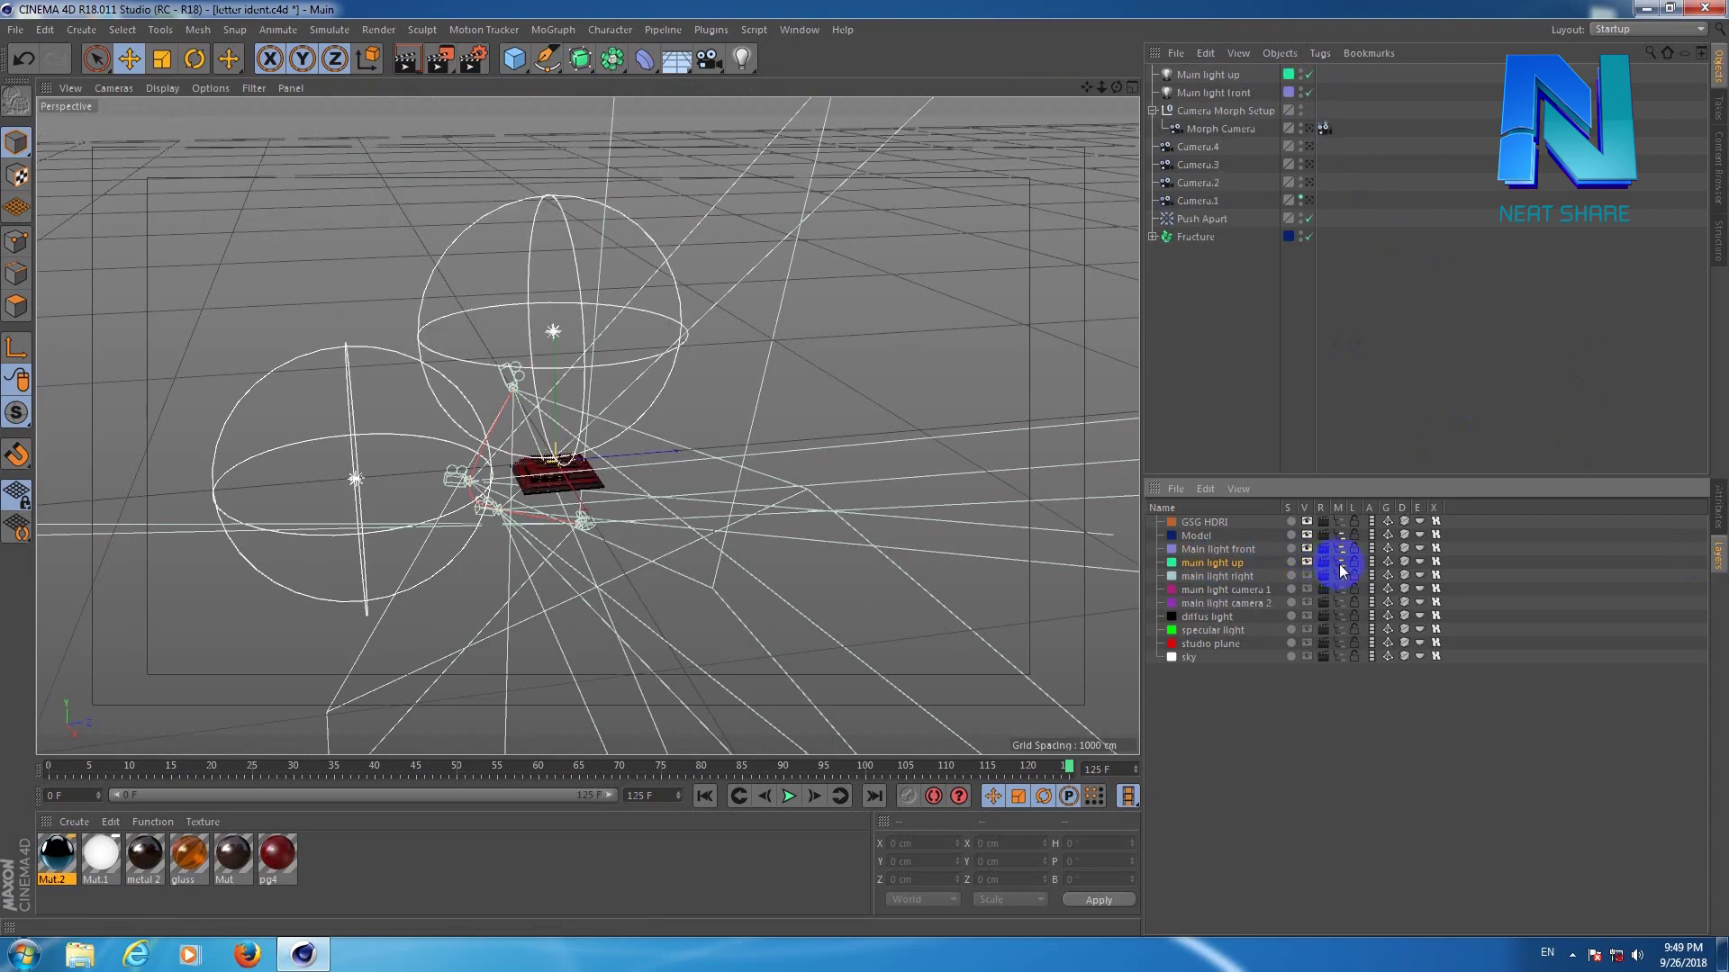
pyautogui.click(1217, 96)
pyautogui.click(1218, 76)
pyautogui.click(1720, 517)
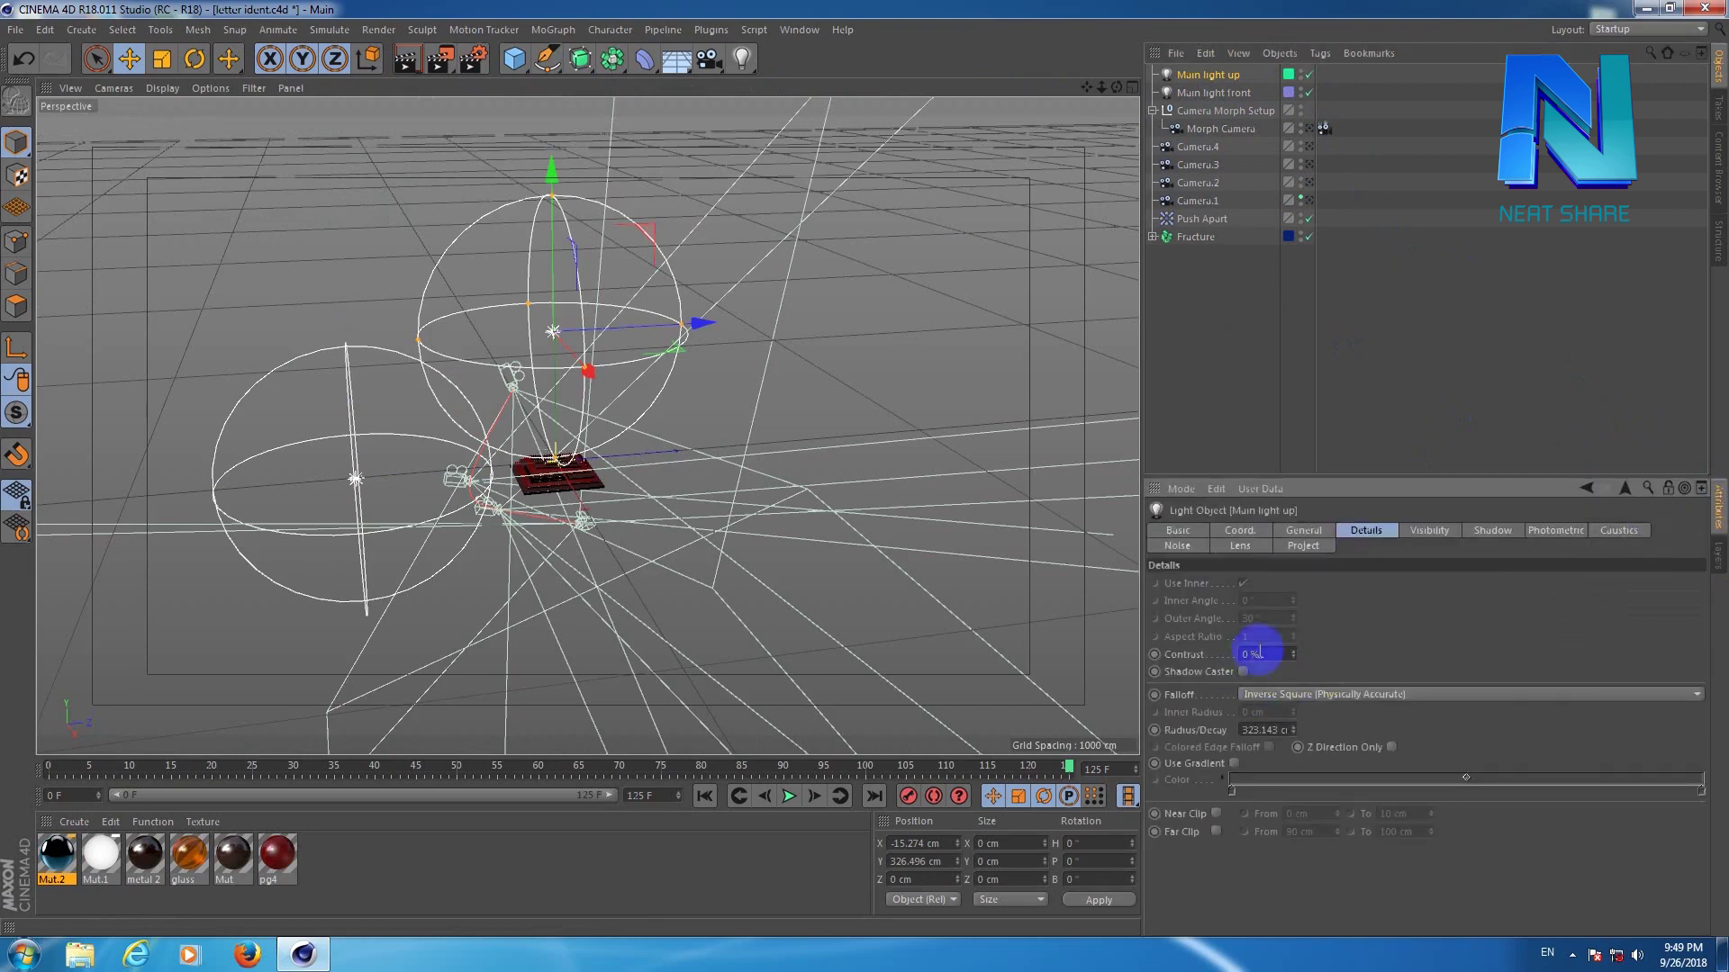
pyautogui.click(1249, 530)
pyautogui.click(1304, 531)
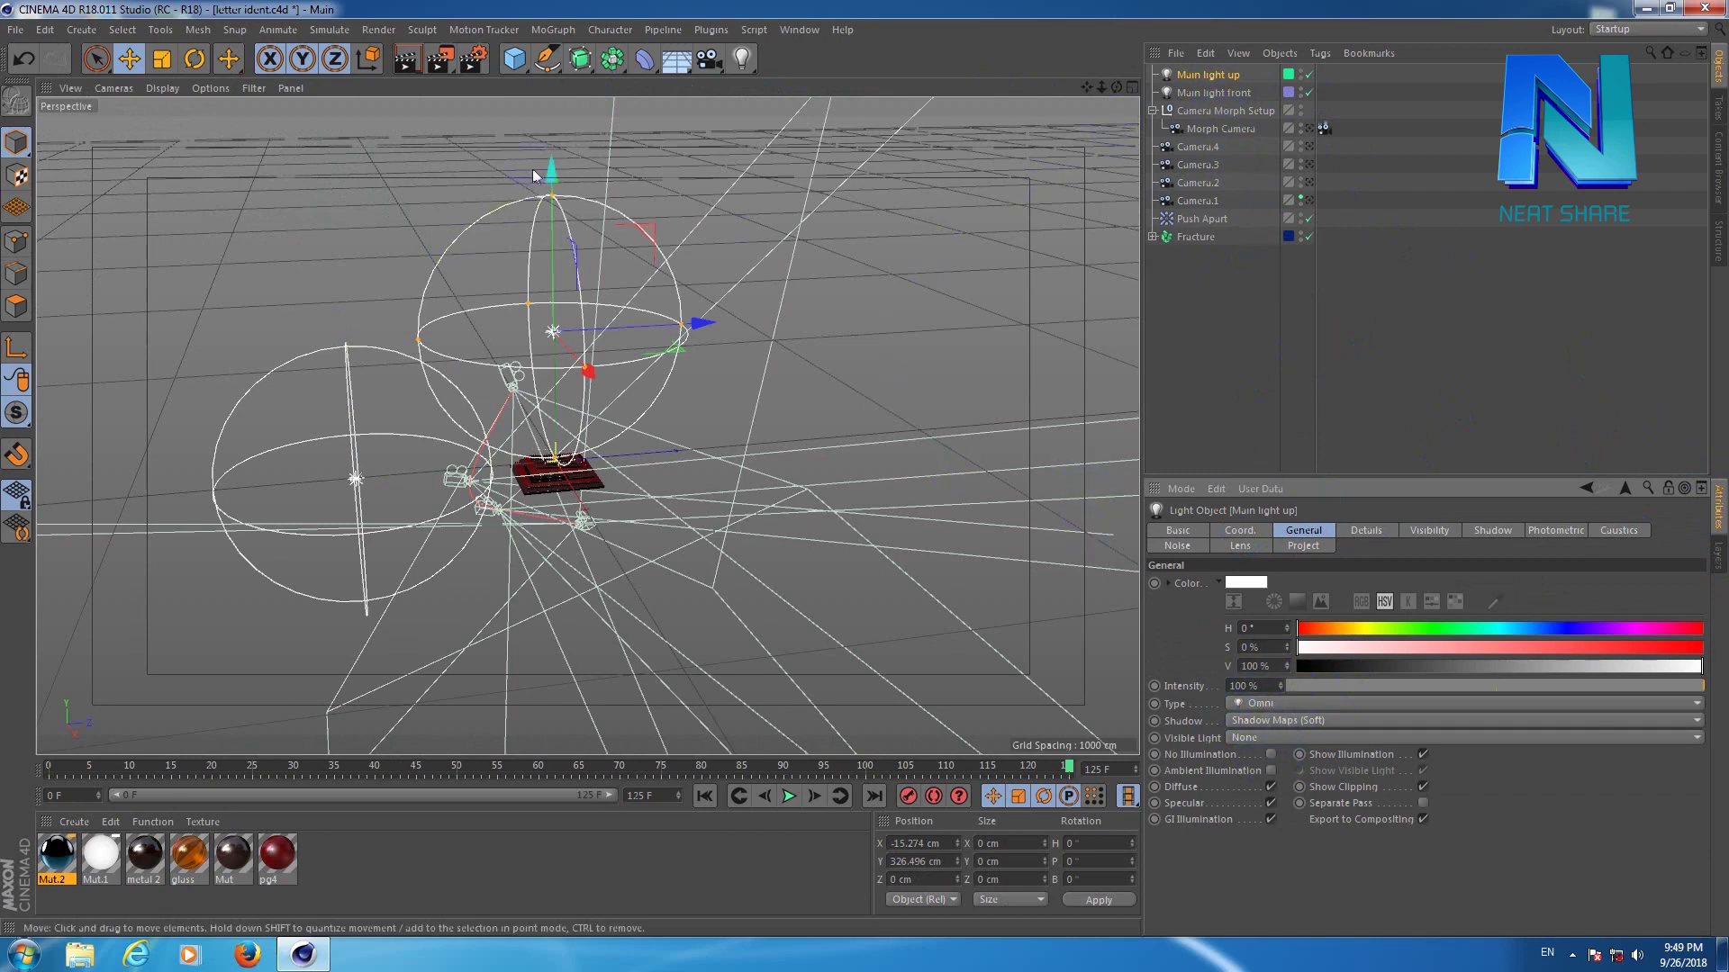
# In four-view, select Camera.4 and zoom and pan the Front view around the lights, then maximize Perspective.
pyautogui.click(1132, 88)
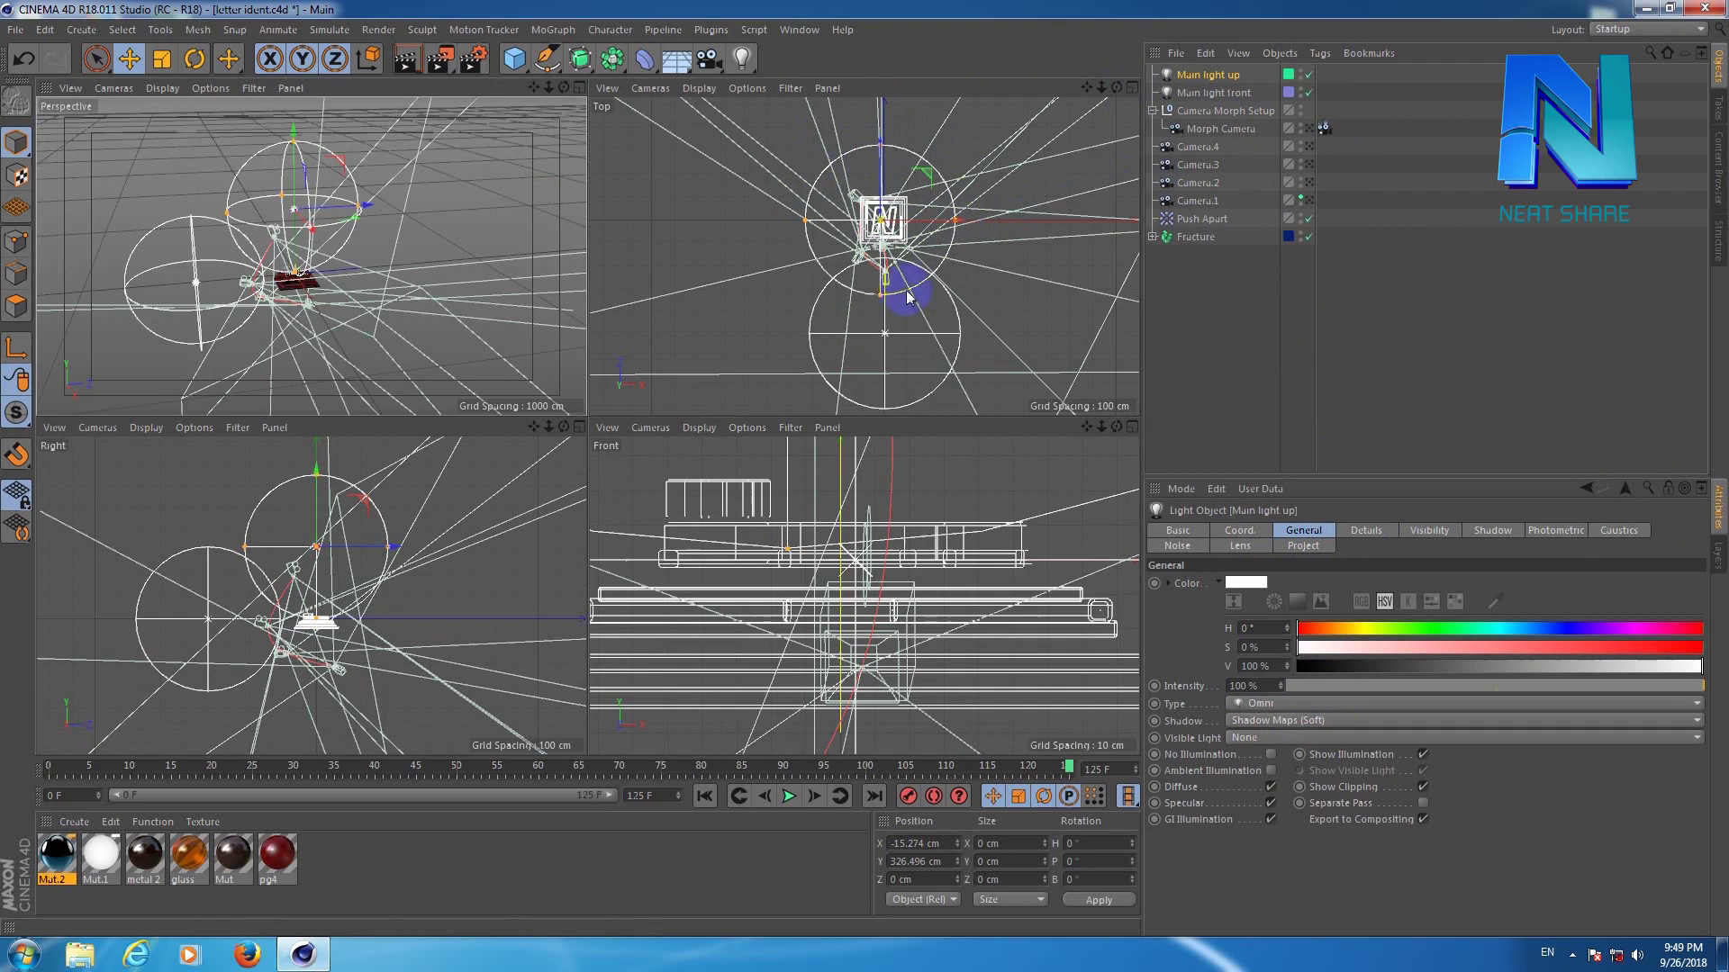
pyautogui.moveTo(1100, 427); pyautogui.dragTo(1100, 427)
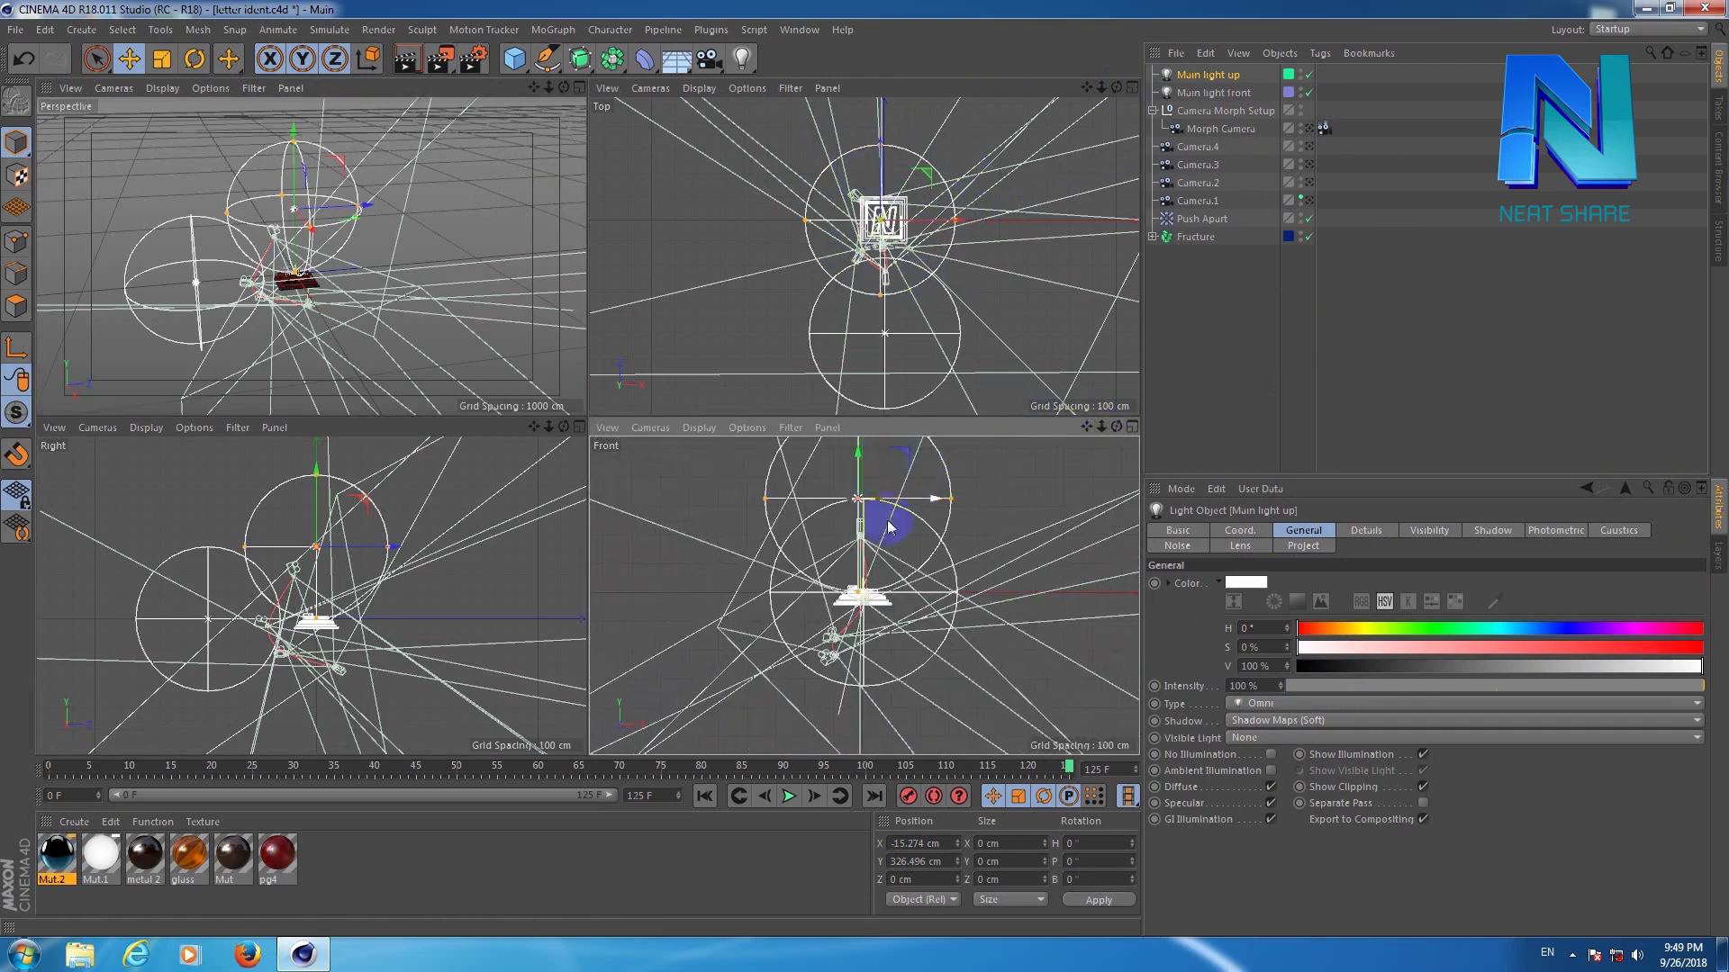
pyautogui.click(1198, 146)
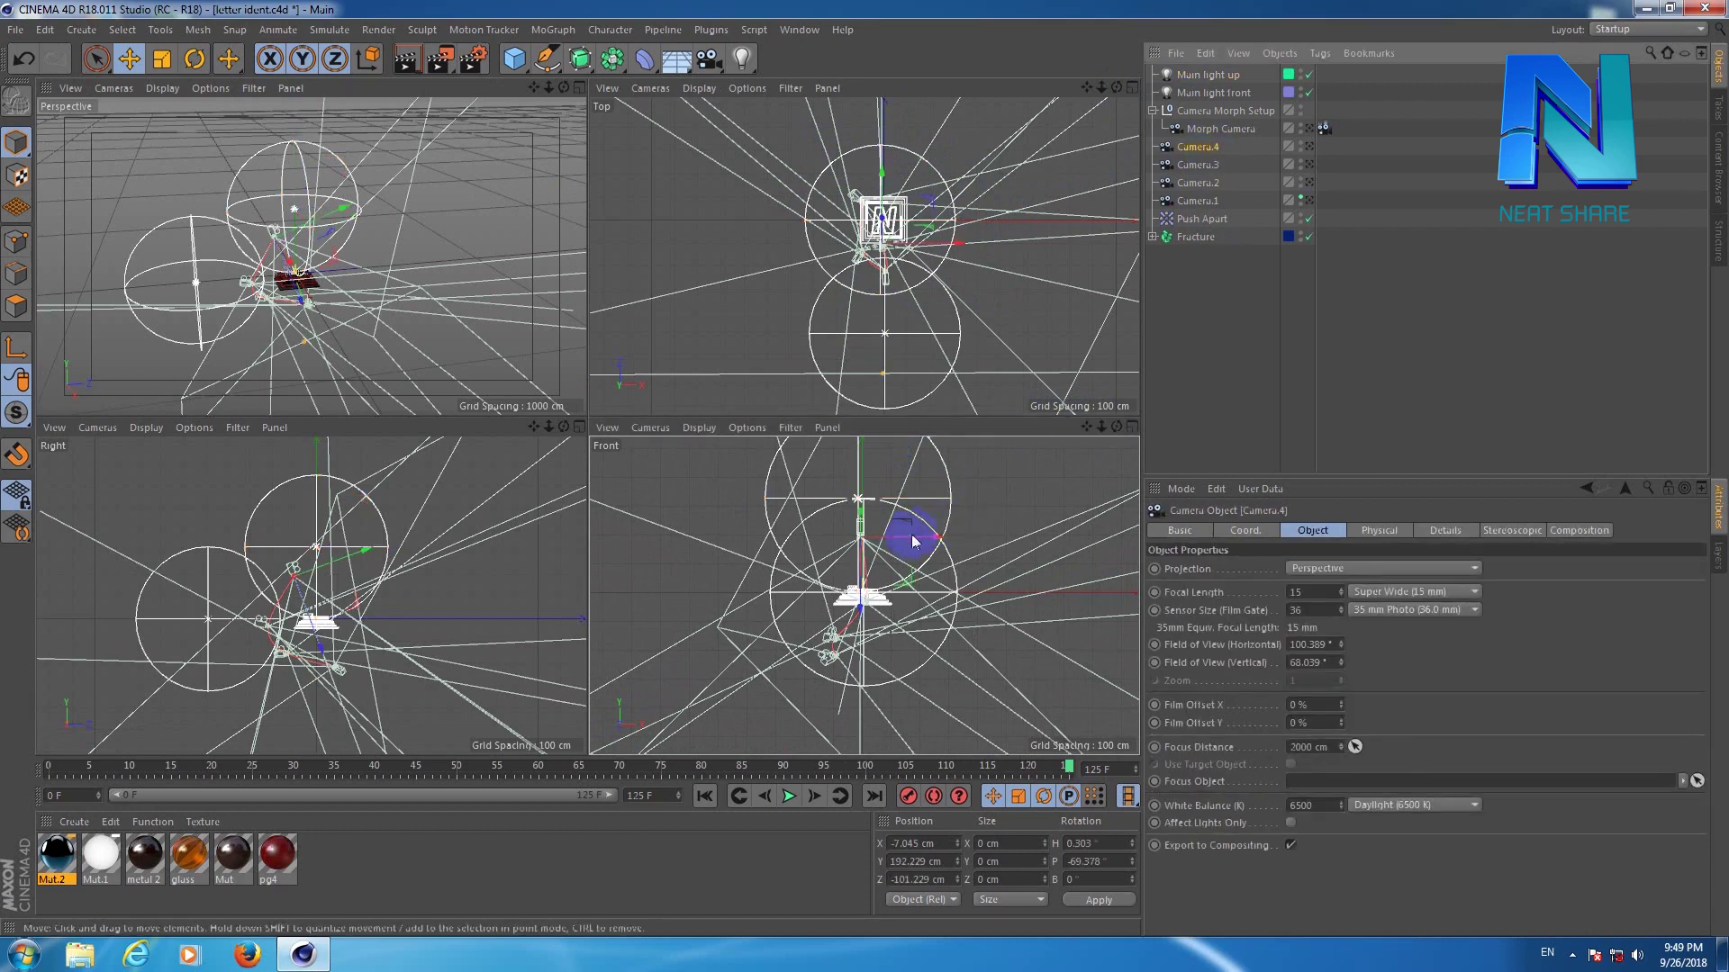
pyautogui.moveTo(1101, 426); pyautogui.dragTo(1100, 427)
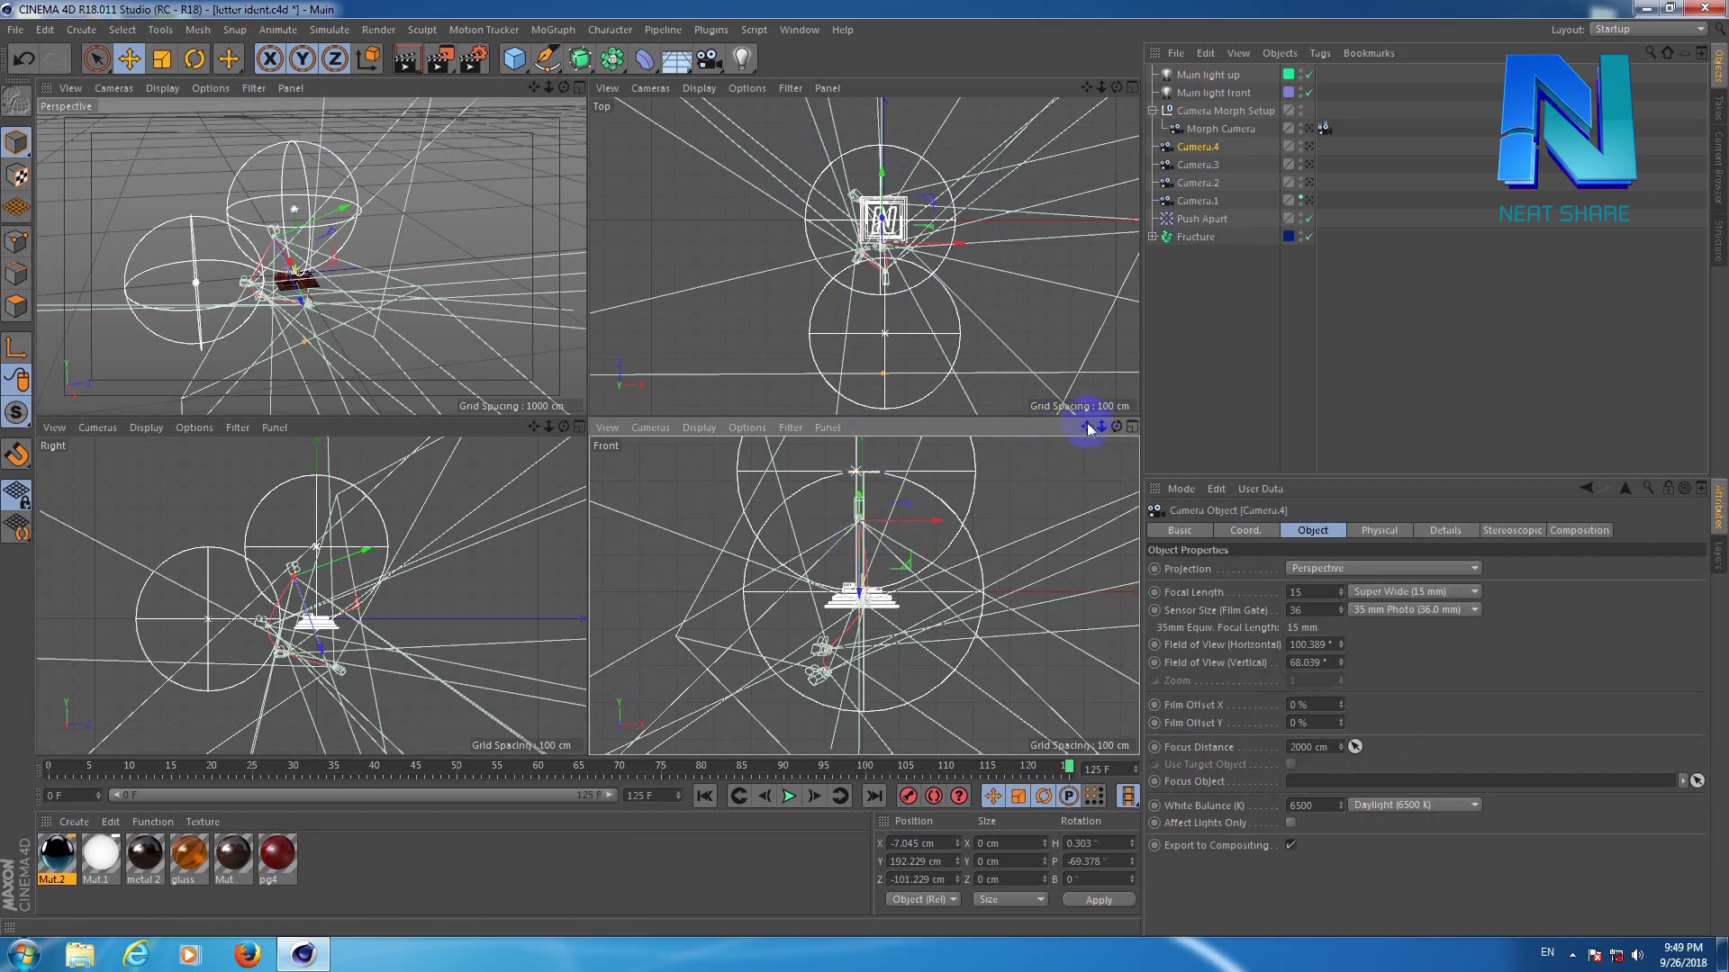
pyautogui.moveTo(1088, 429); pyautogui.dragTo(904, 565)
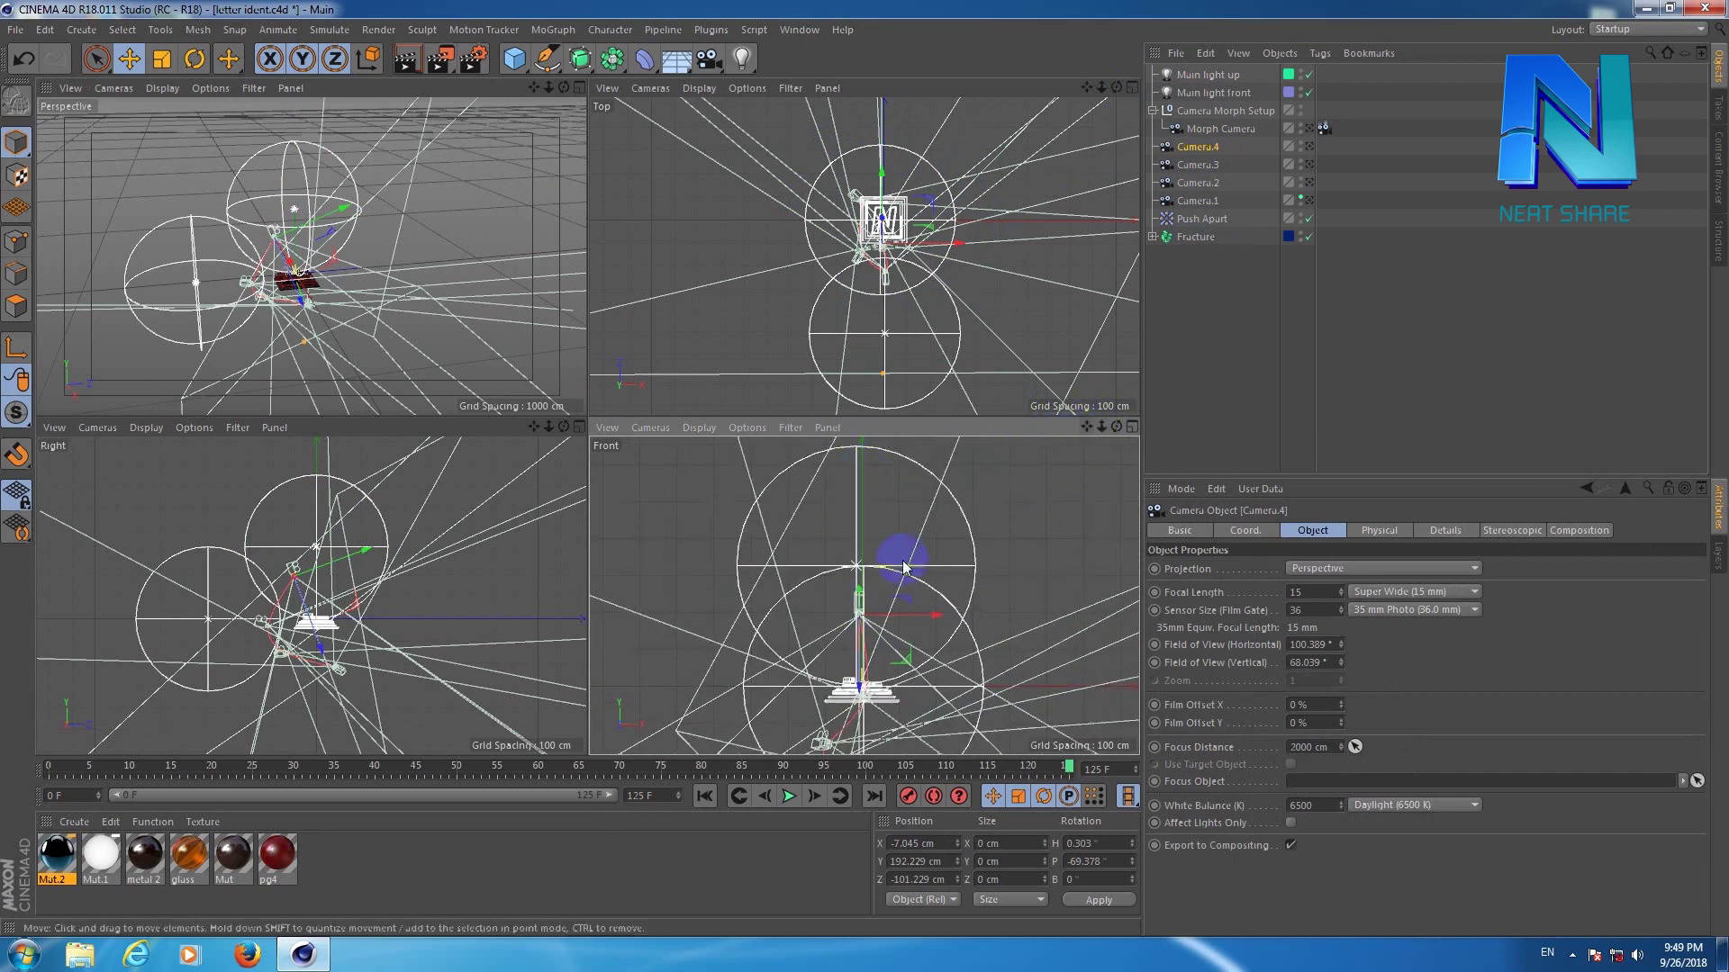
pyautogui.click(581, 88)
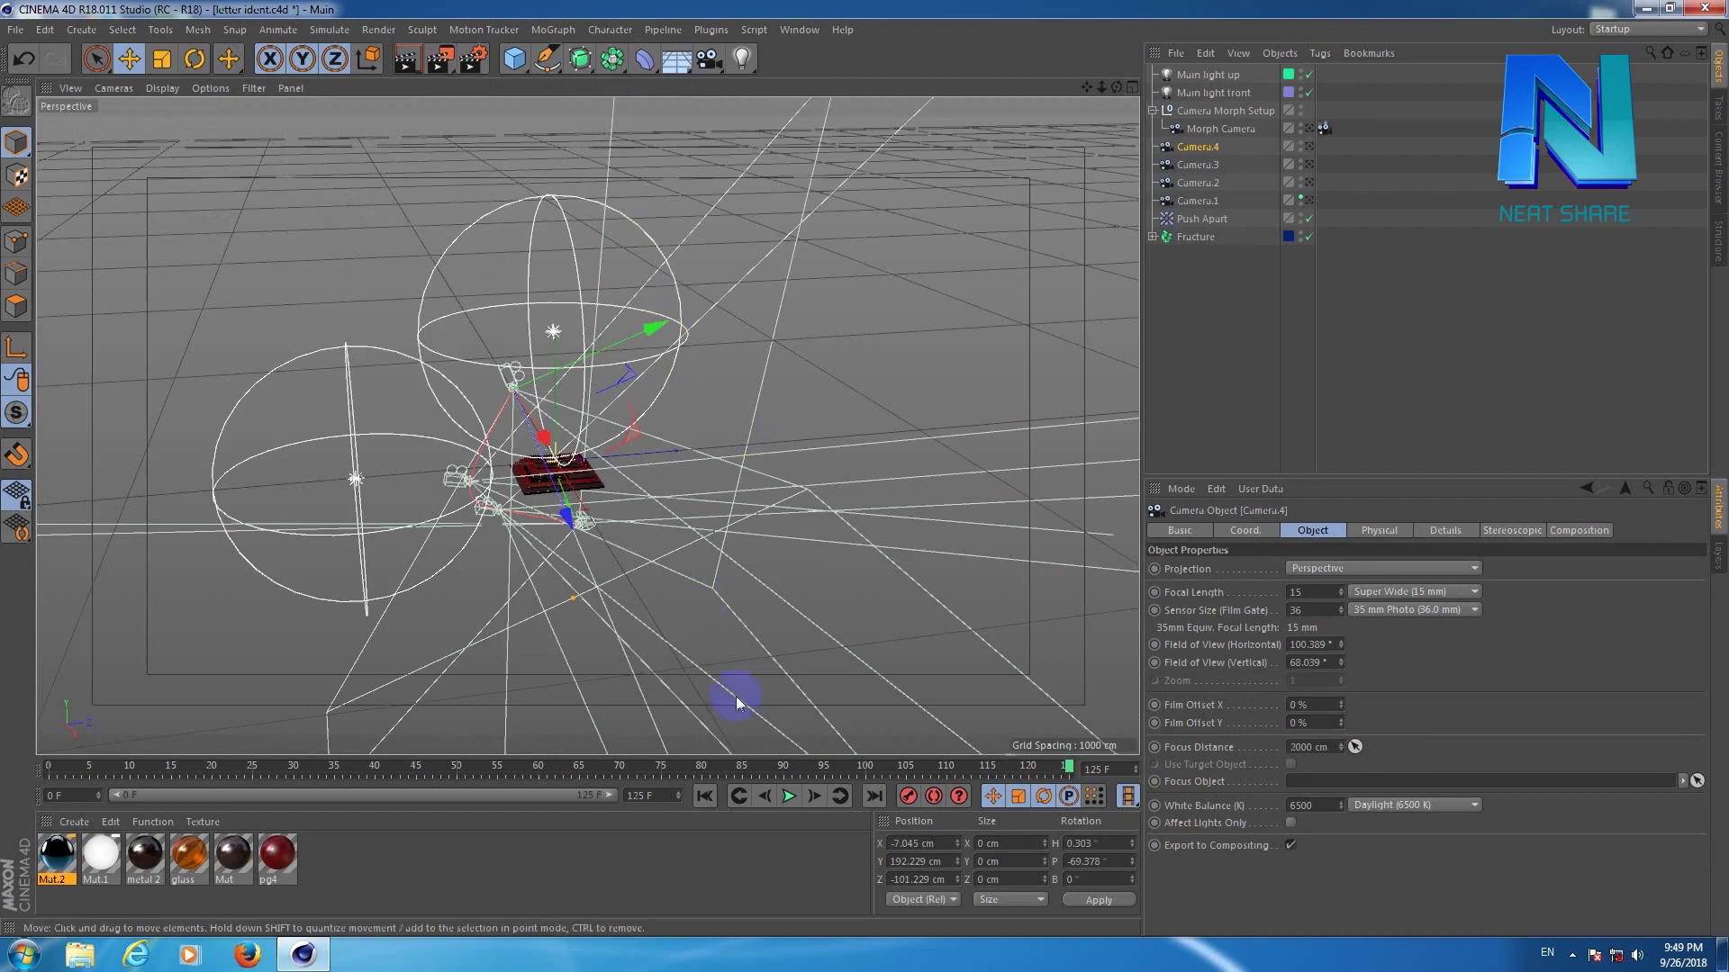
# Briefly show the desktop, return to Cinema 4D and zoom the Perspective view onto the plaque.
pyautogui.click(1722, 953)
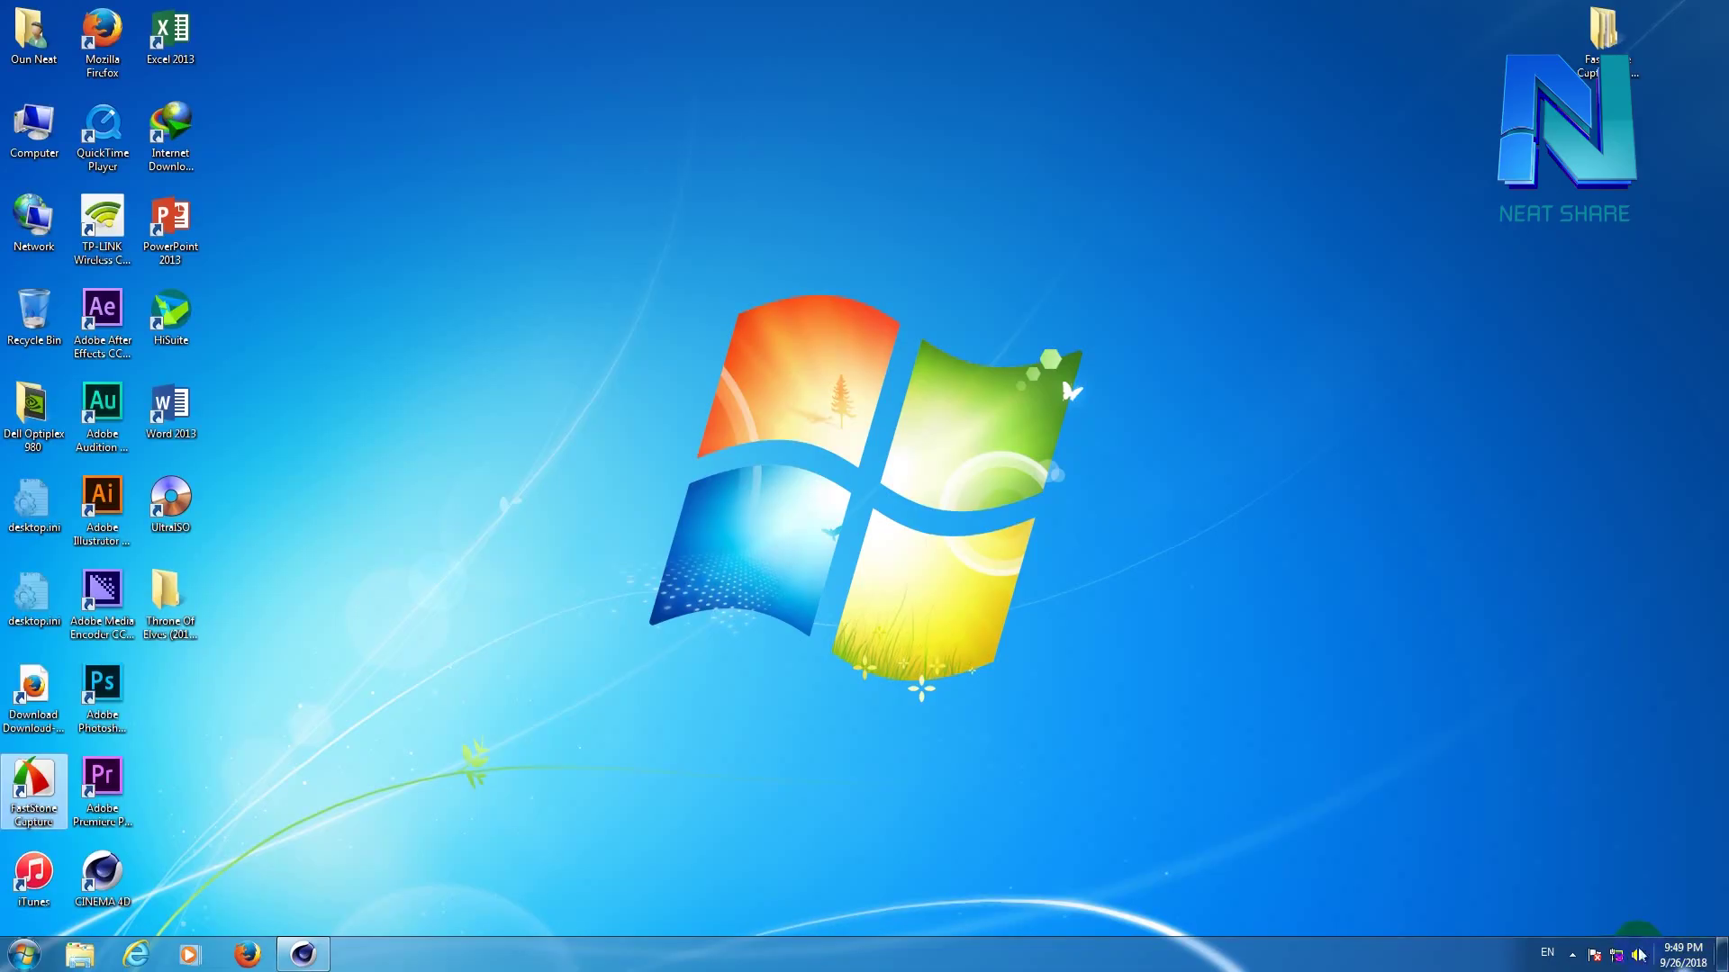
pyautogui.click(1572, 954)
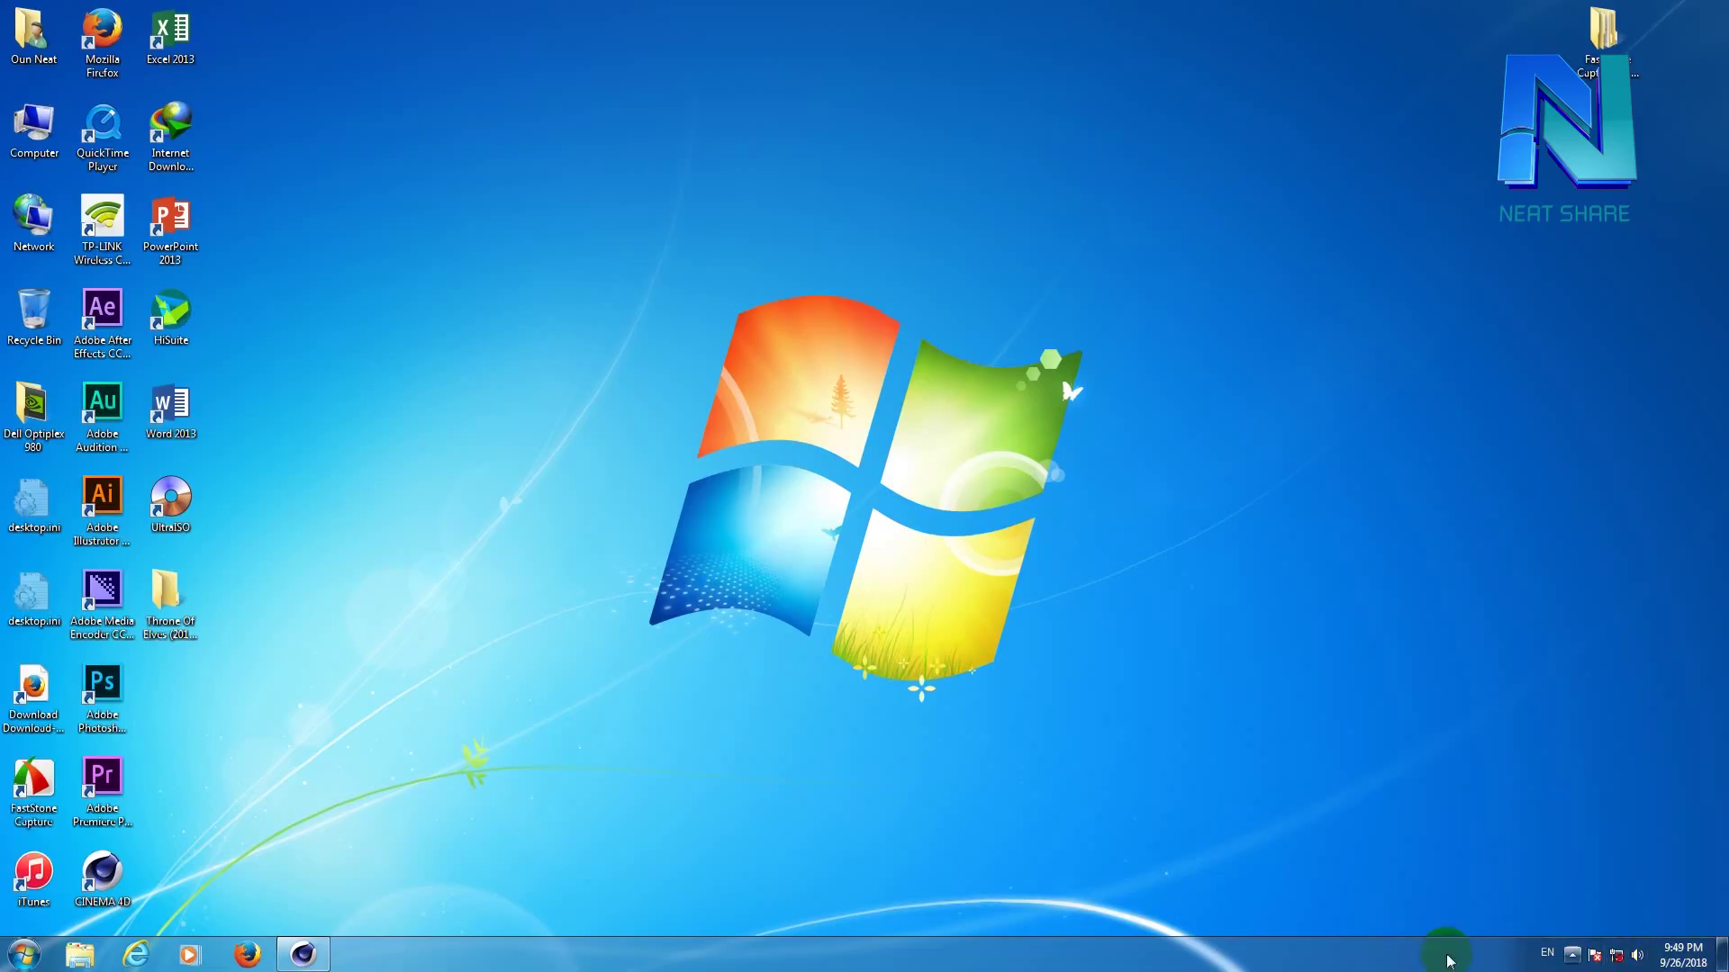
pyautogui.click(302, 953)
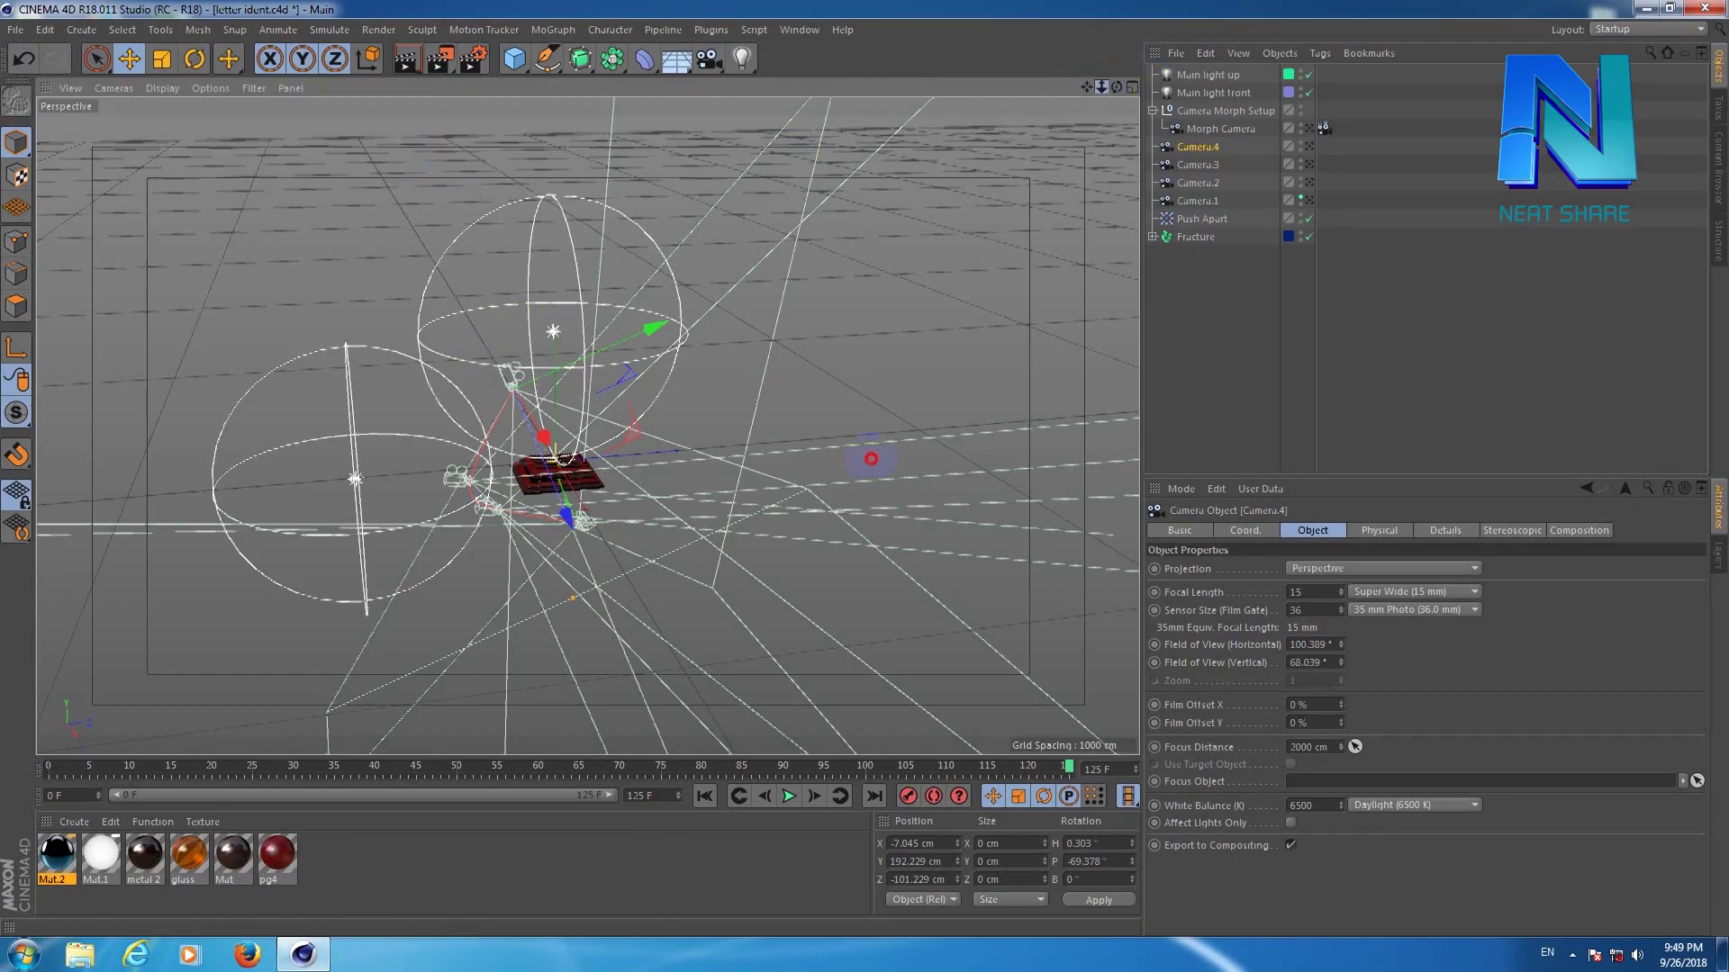
pyautogui.moveTo(1106, 88); pyautogui.dragTo(684, 404)
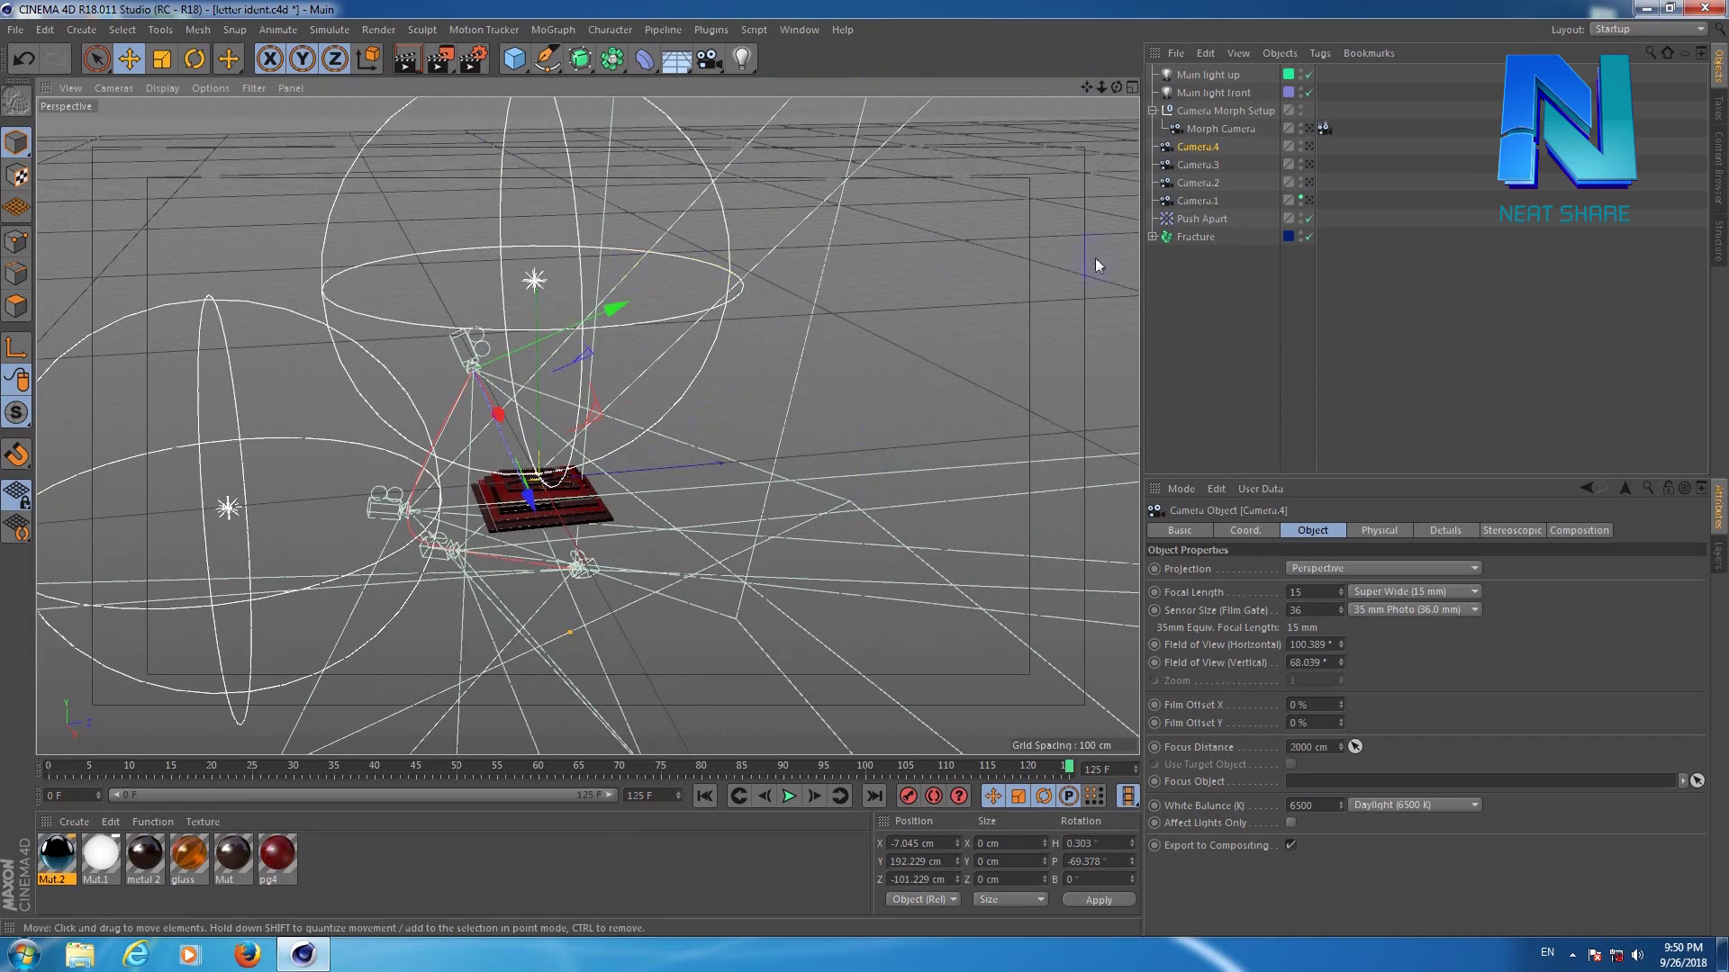
# Turn on the main light right layer, select Main light.right and show its Omni light settings.
pyautogui.click(1719, 558)
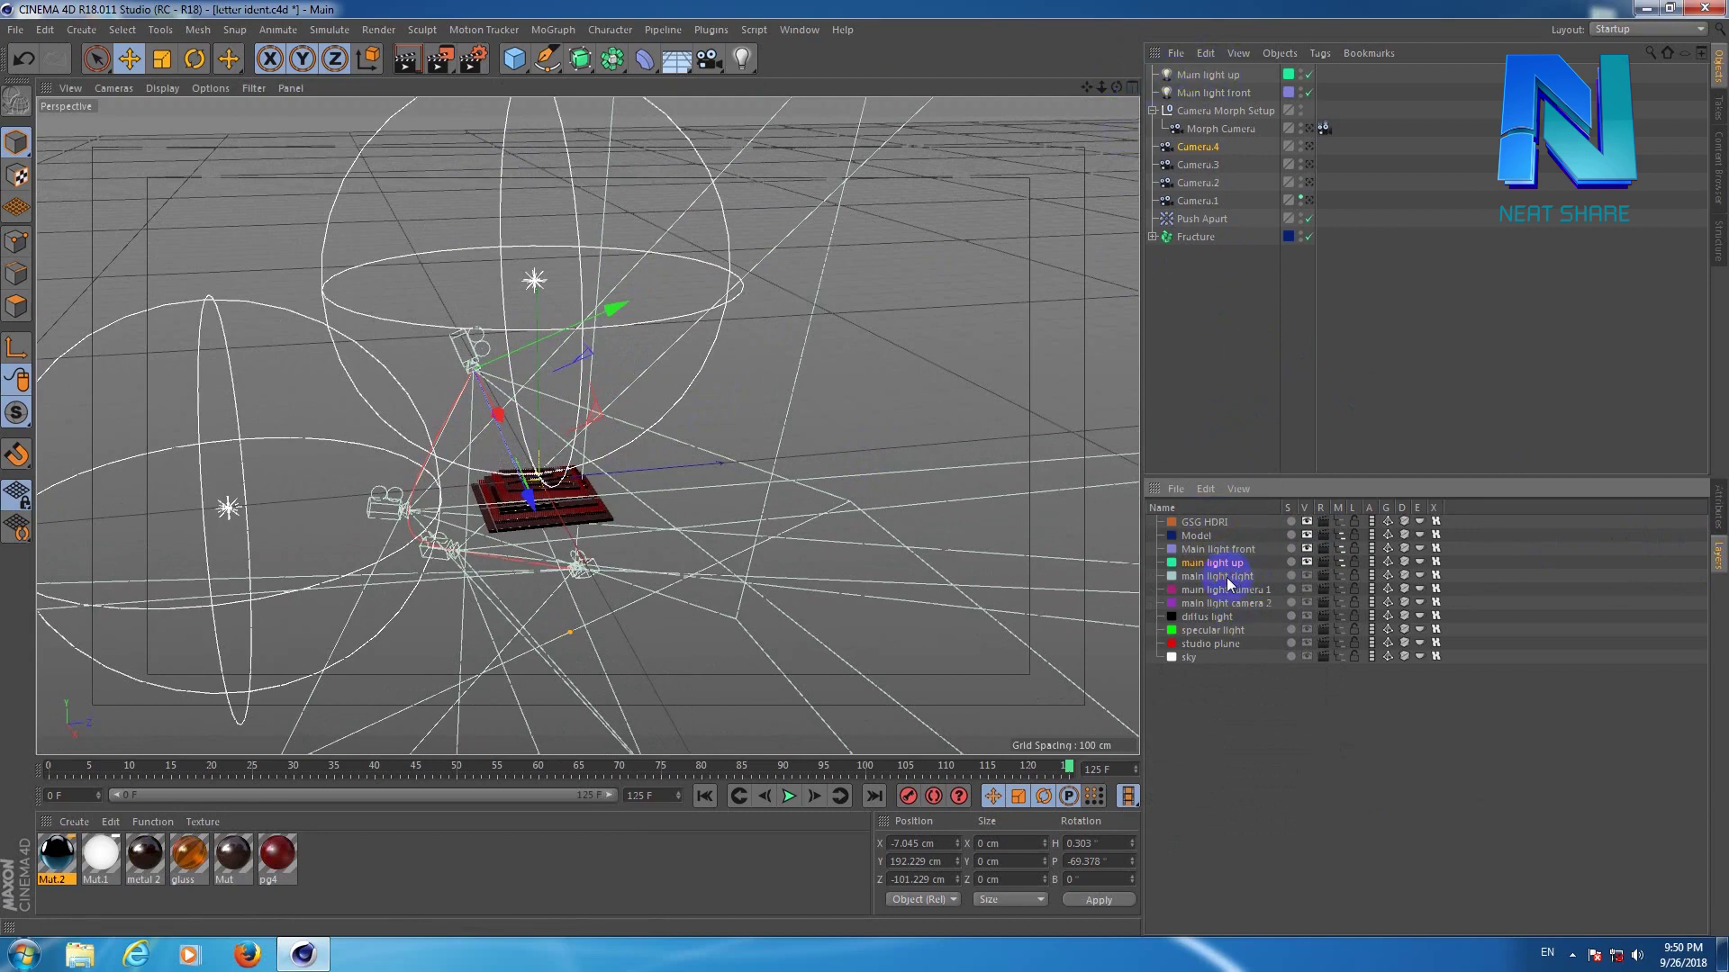
pyautogui.click(1309, 574)
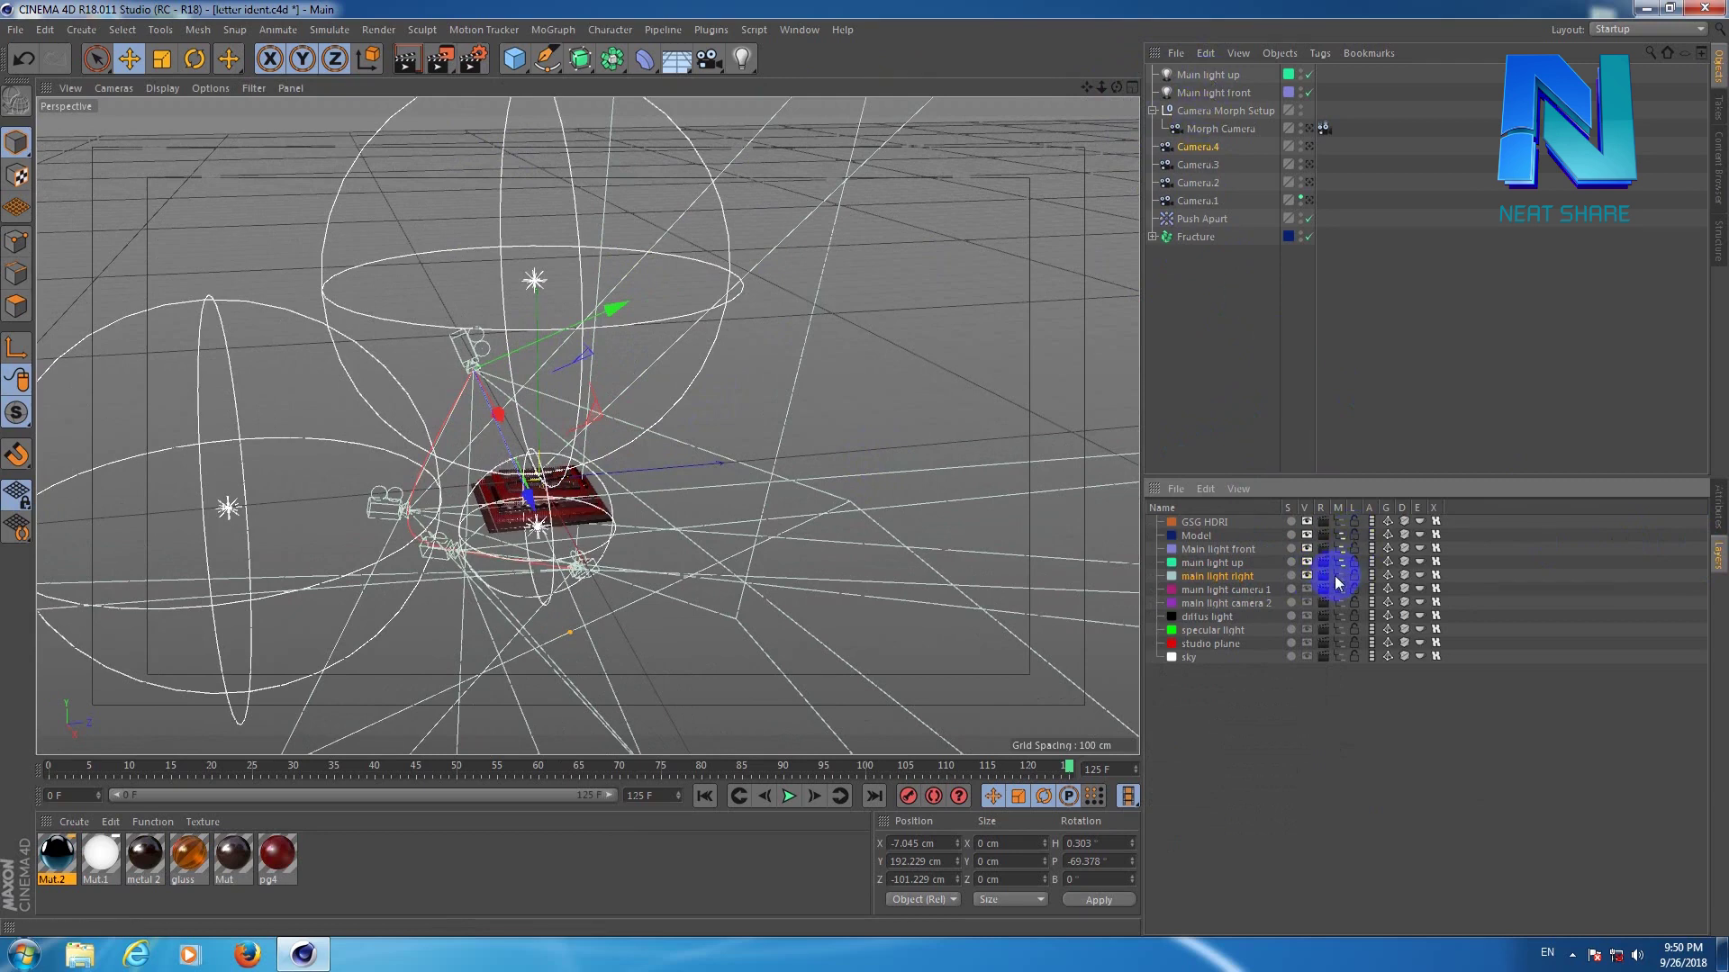
pyautogui.click(1340, 574)
pyautogui.click(1188, 75)
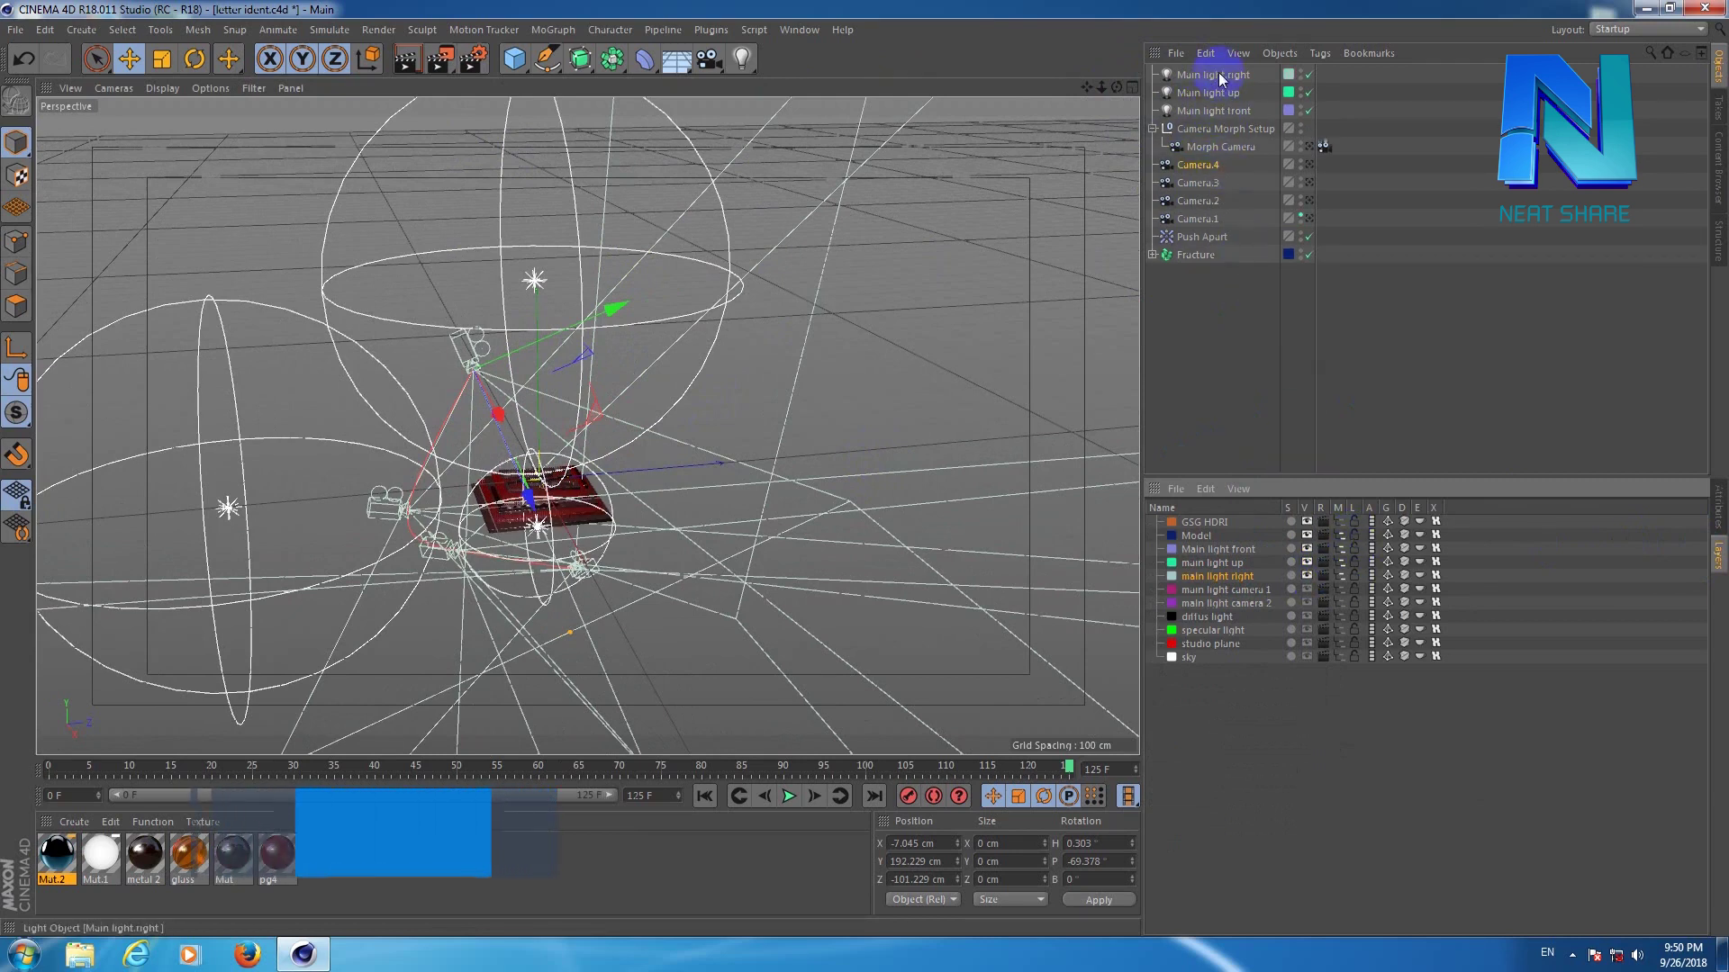
pyautogui.click(1719, 506)
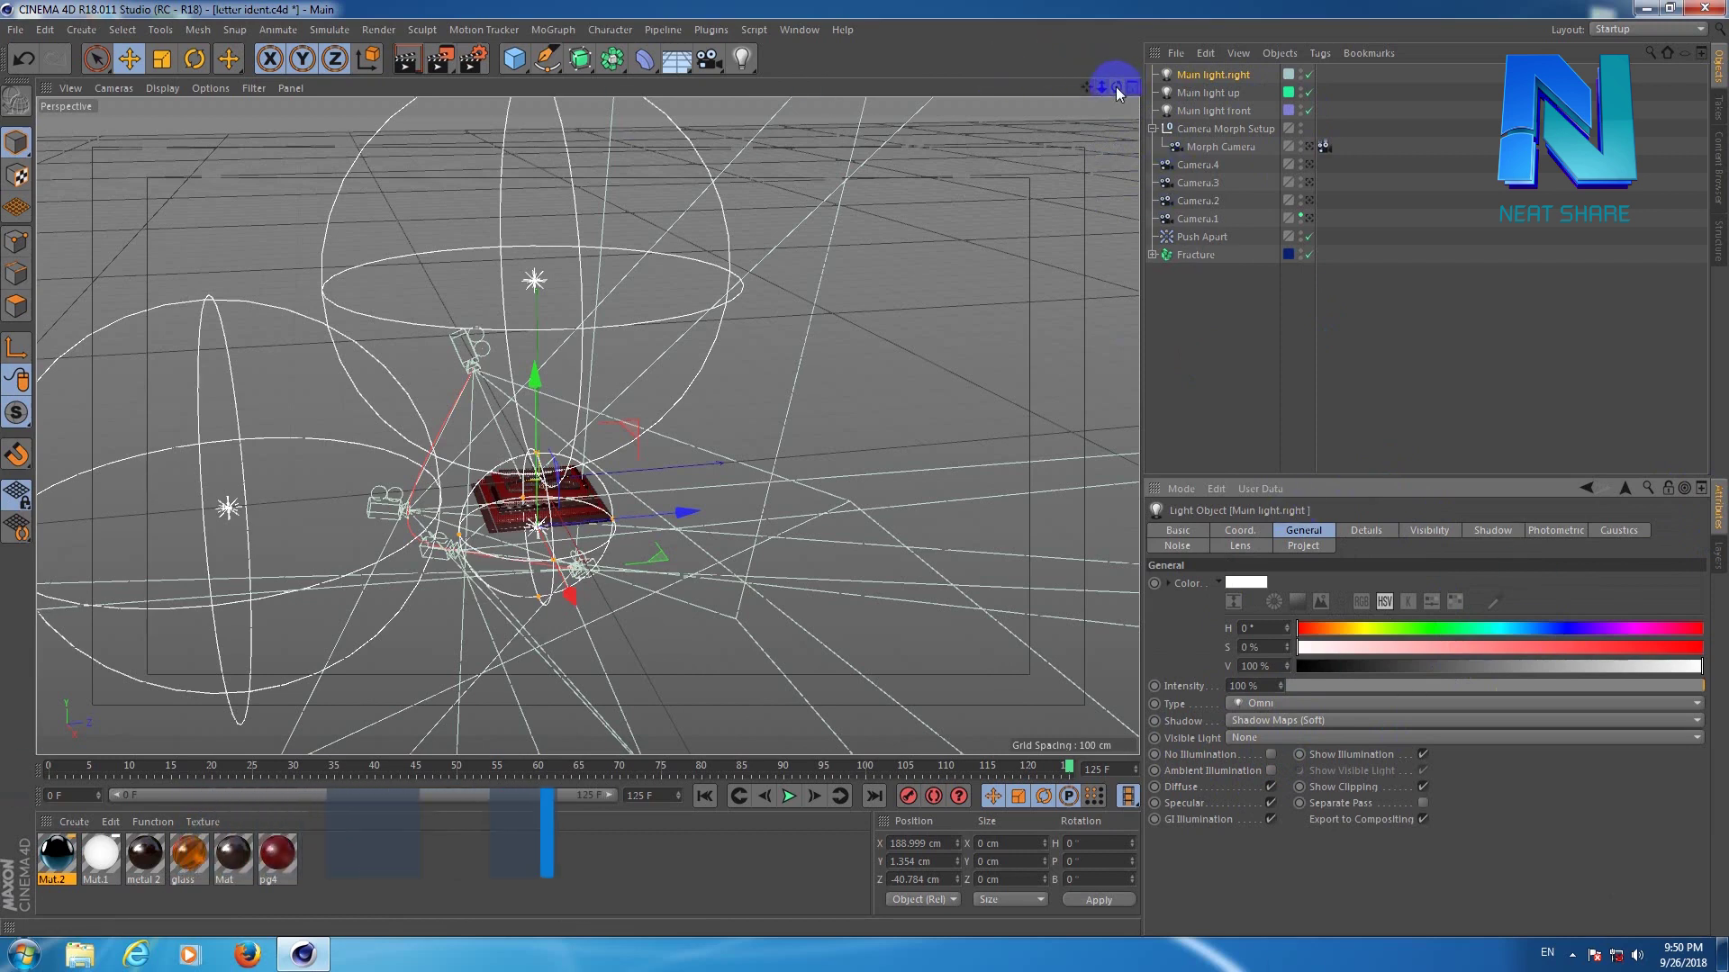
pyautogui.moveTo(1116, 89); pyautogui.dragTo(1229, 78)
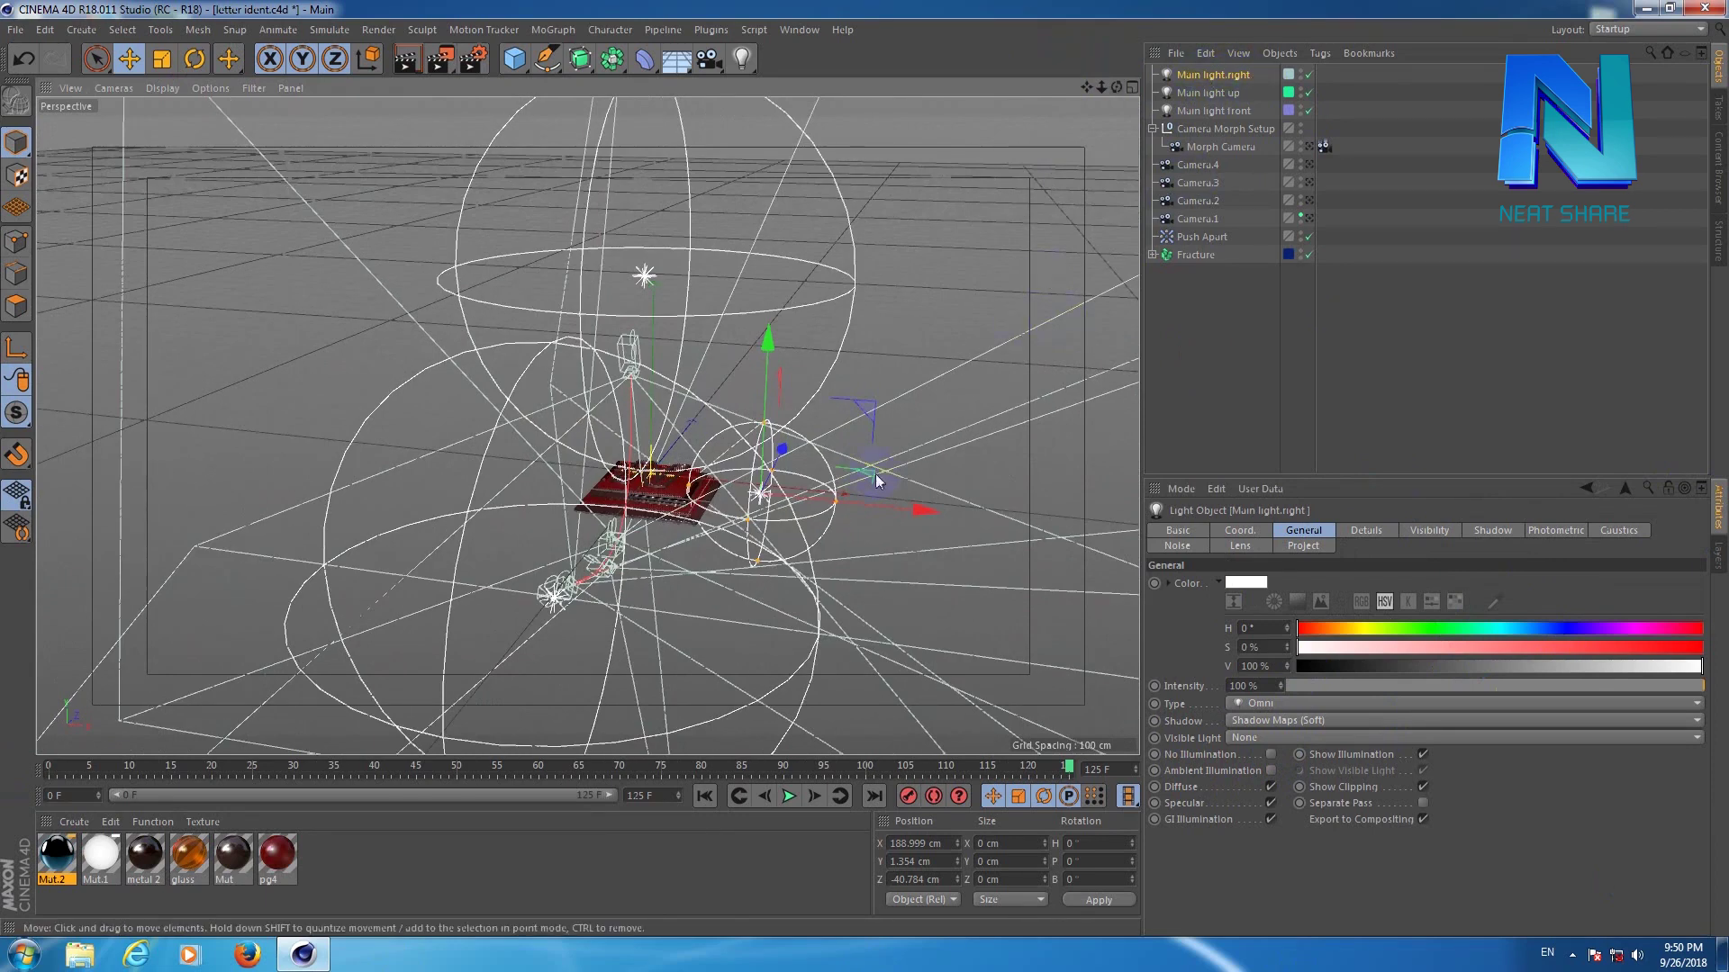
pyautogui.moveTo(1107, 90); pyautogui.dragTo(1162, 99)
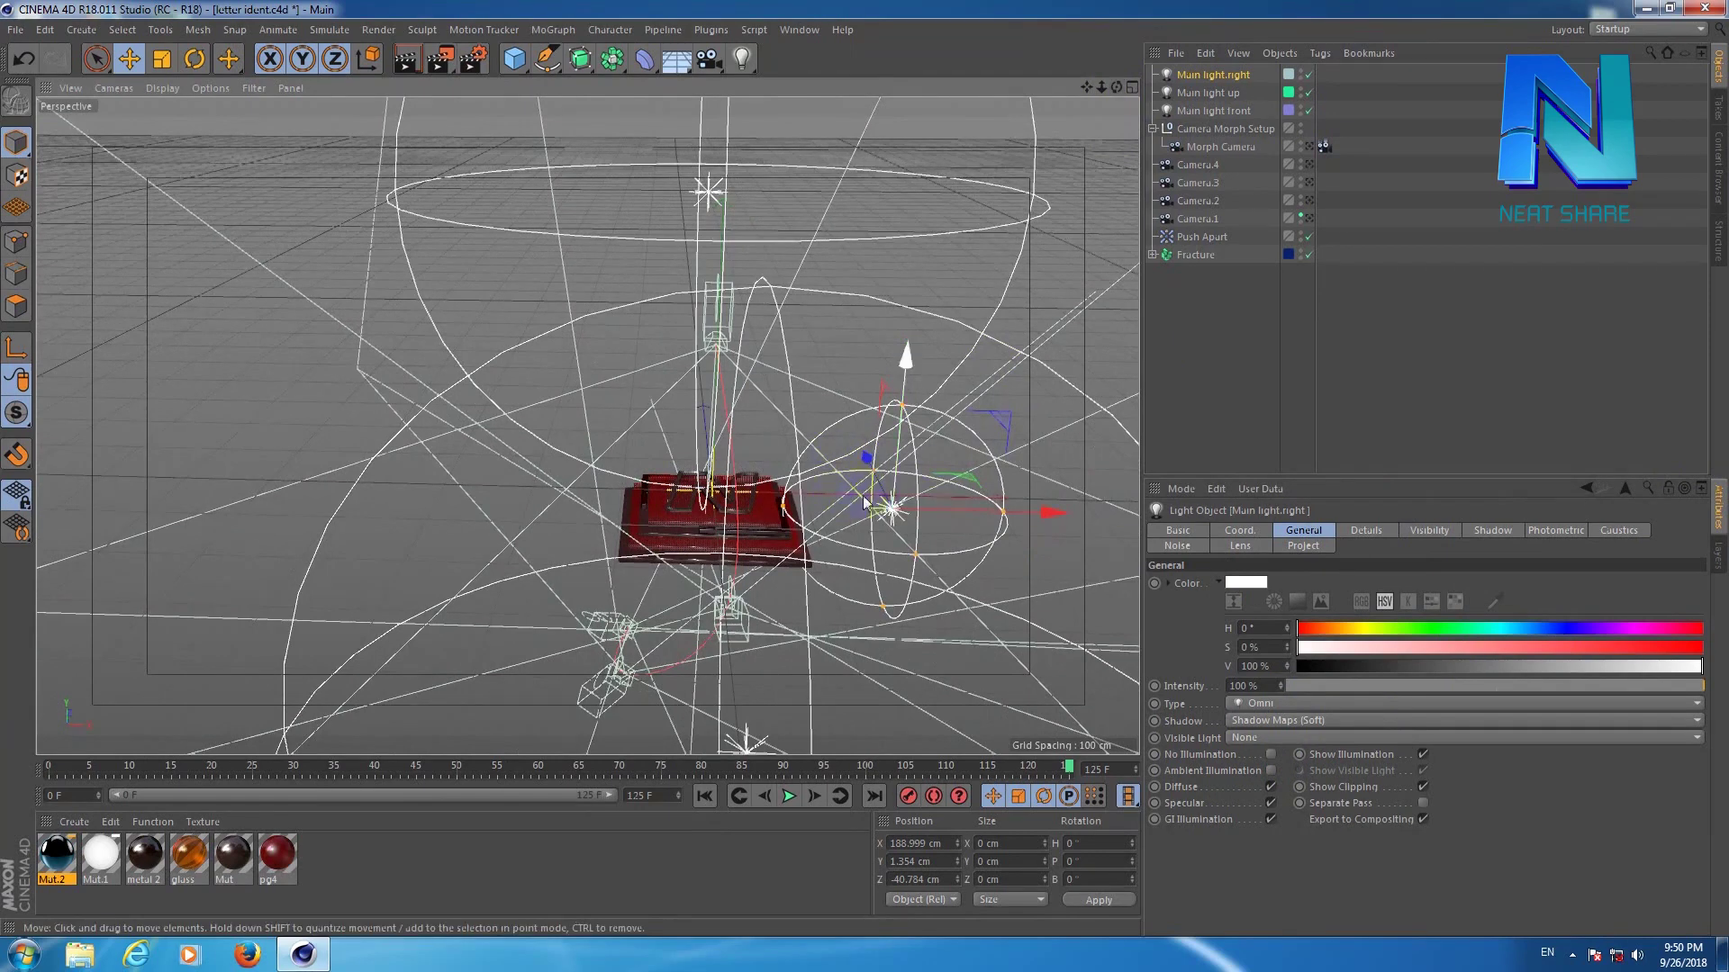
pyautogui.moveTo(746, 532)
pyautogui.keyDown('alt'); pyautogui.mouseDown()
pyautogui.moveTo(948, 569)
pyautogui.moveTo(840, 506)
pyautogui.mouseUp(); pyautogui.keyUp('alt')
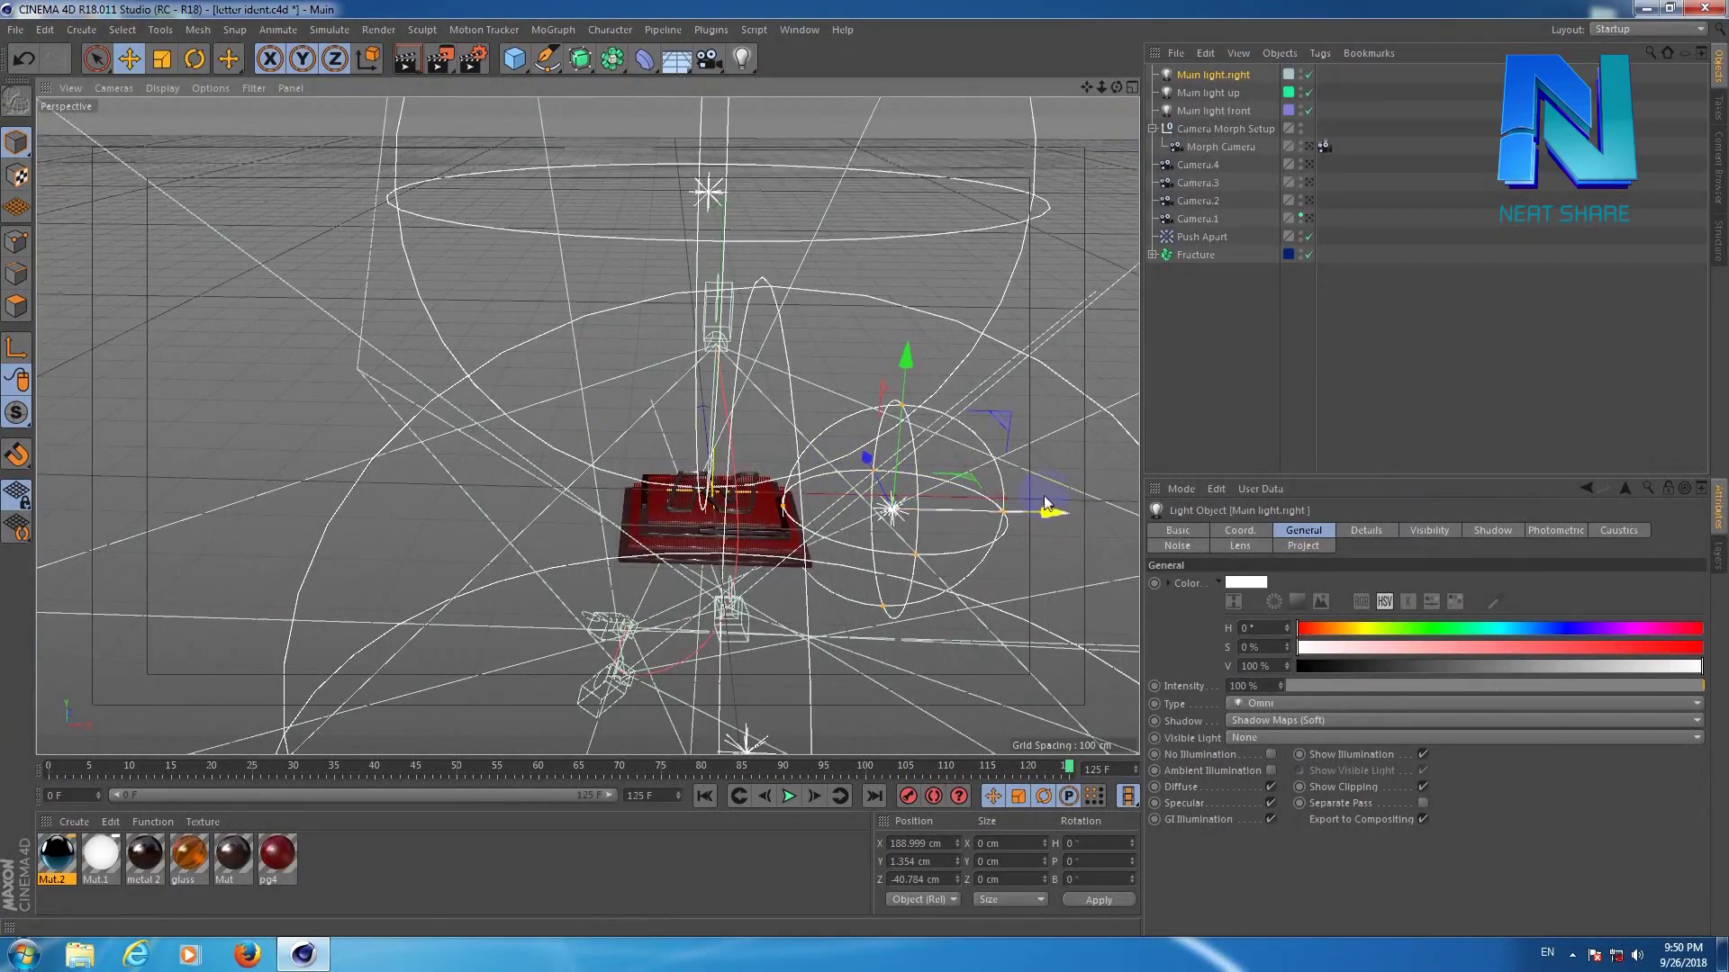
# Unsolo and enable the main light camera 1 layer so the Main light. c1 lamp appears.
pyautogui.click(1248, 367)
pyautogui.click(1717, 553)
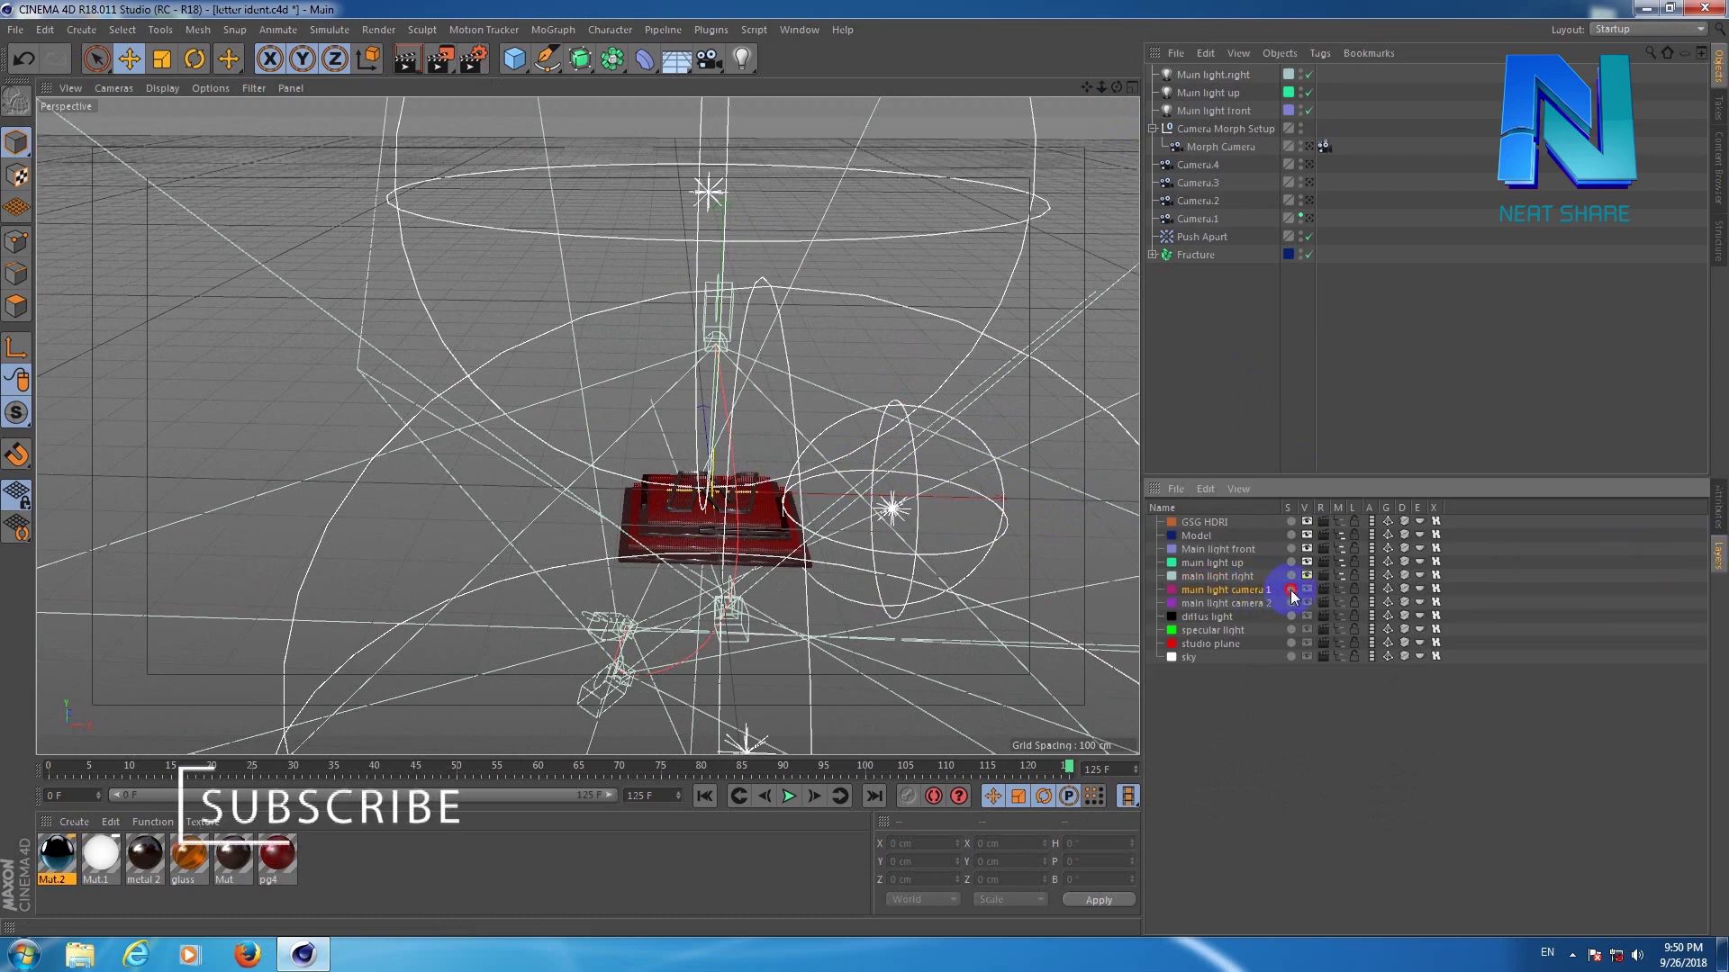
pyautogui.click(1291, 590)
pyautogui.click(1306, 590)
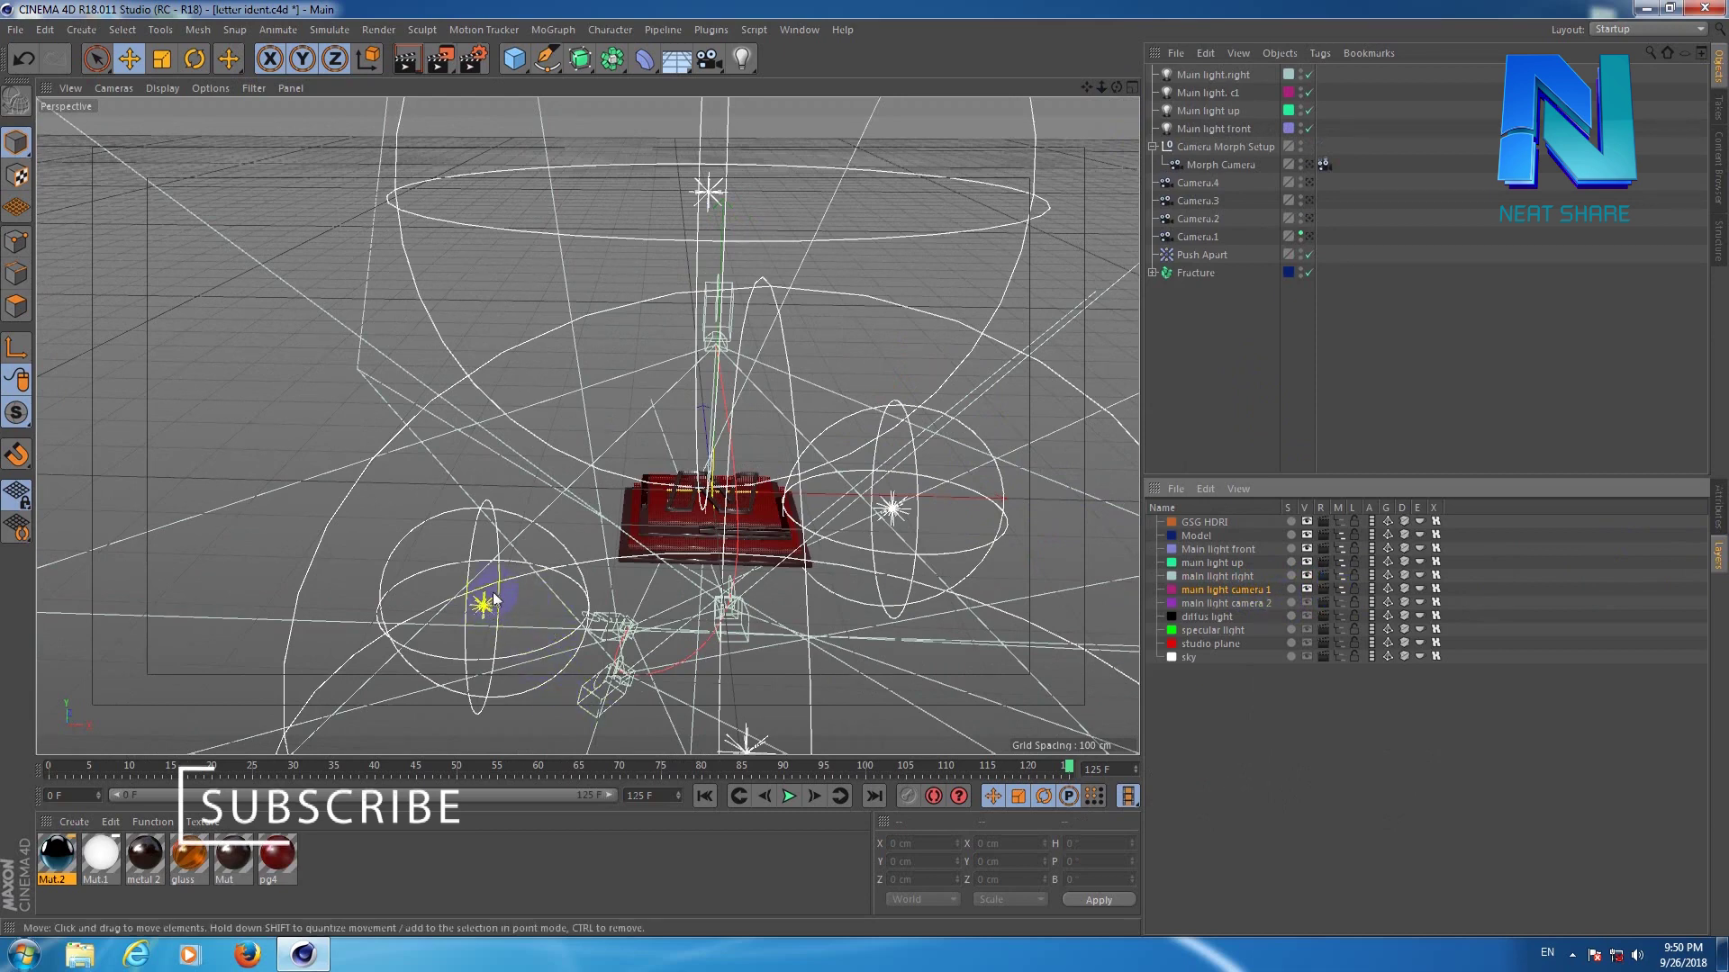
pyautogui.click(1213, 75)
pyautogui.click(1718, 506)
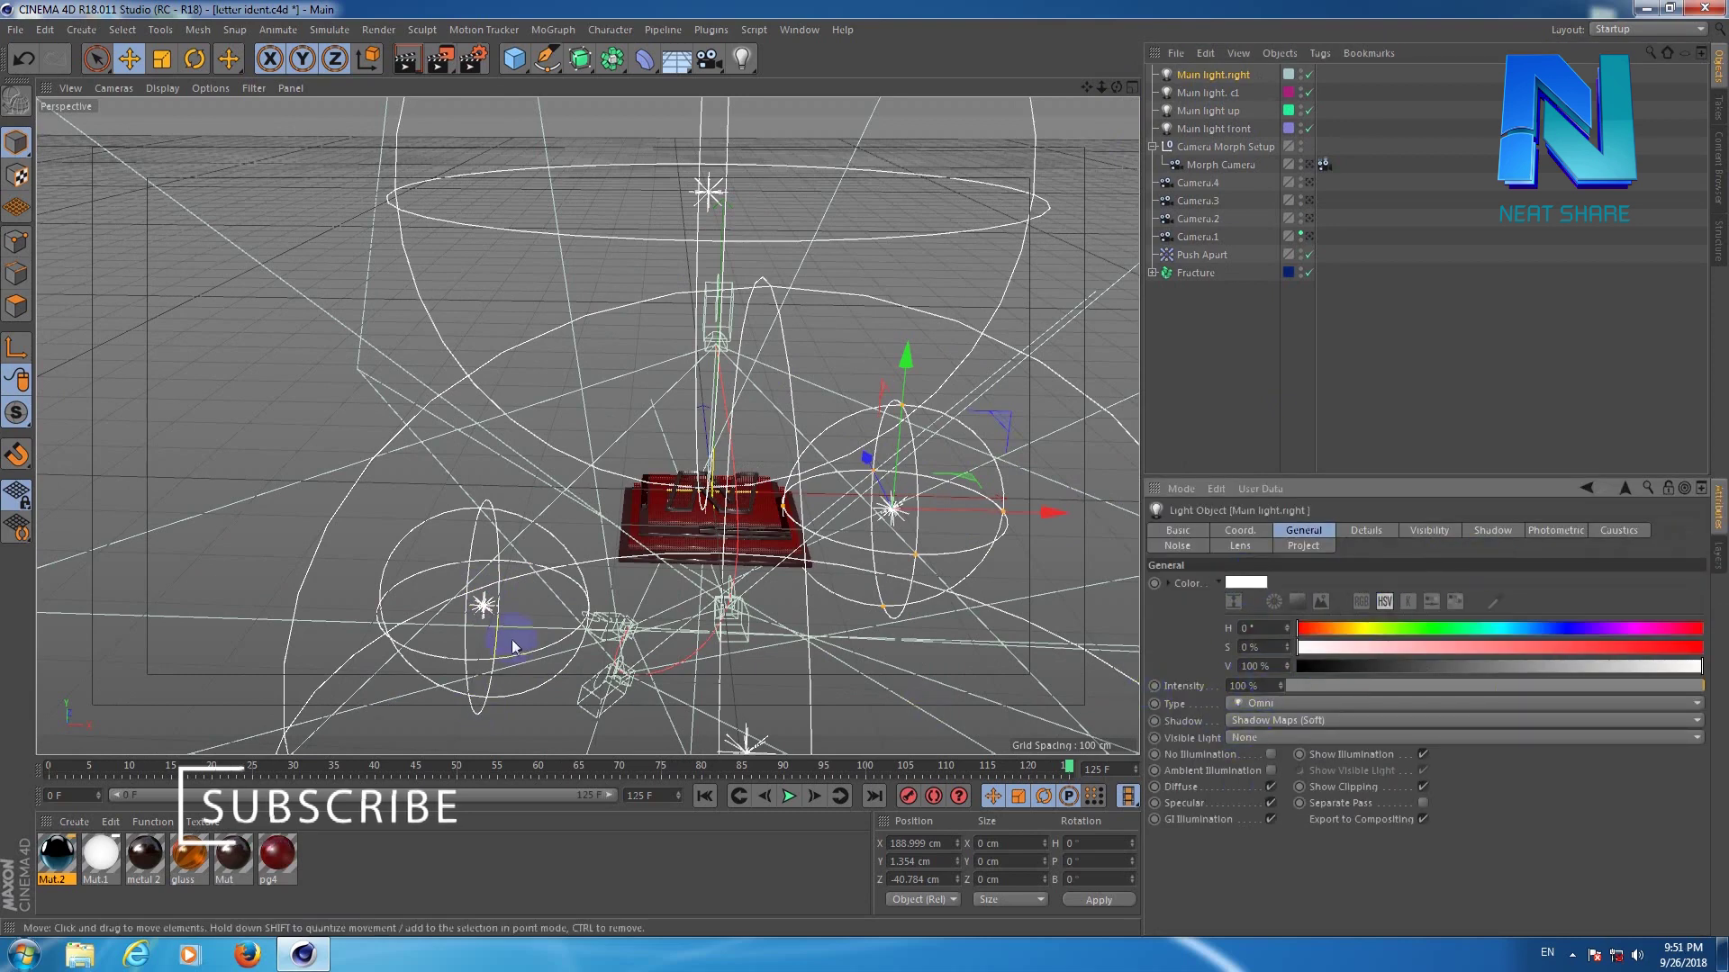
# Select Camera.1 and check the scene in four-view before returning to Perspective.
pyautogui.click(1197, 236)
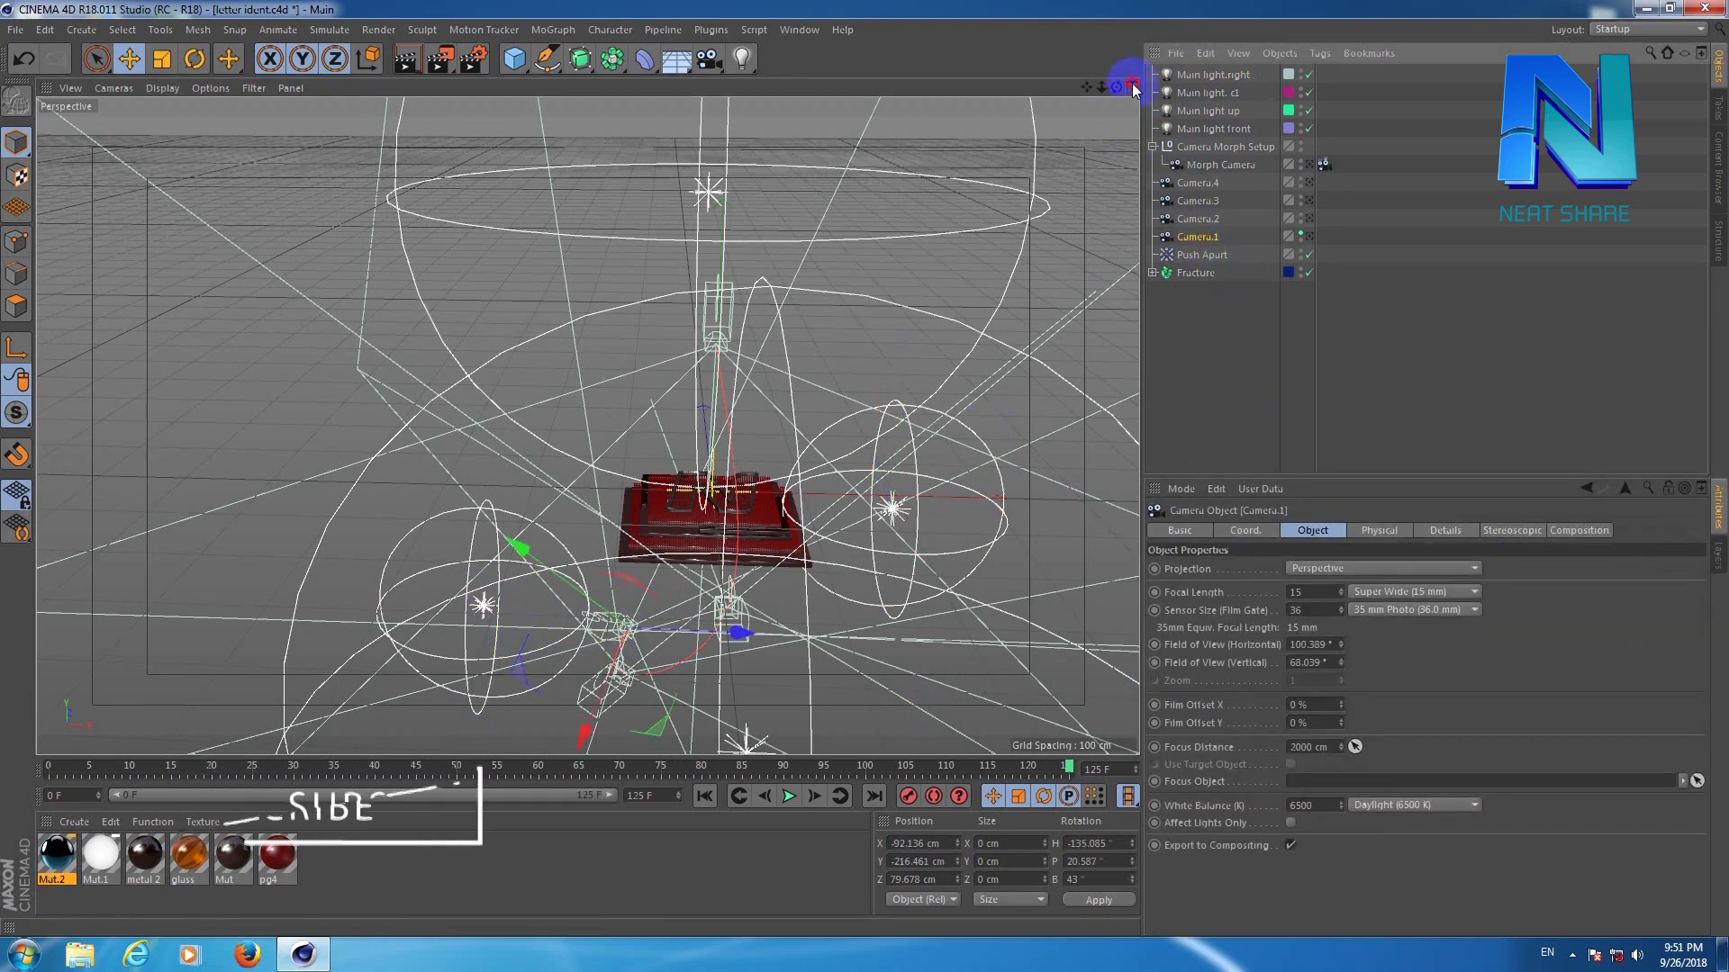
pyautogui.click(1133, 88)
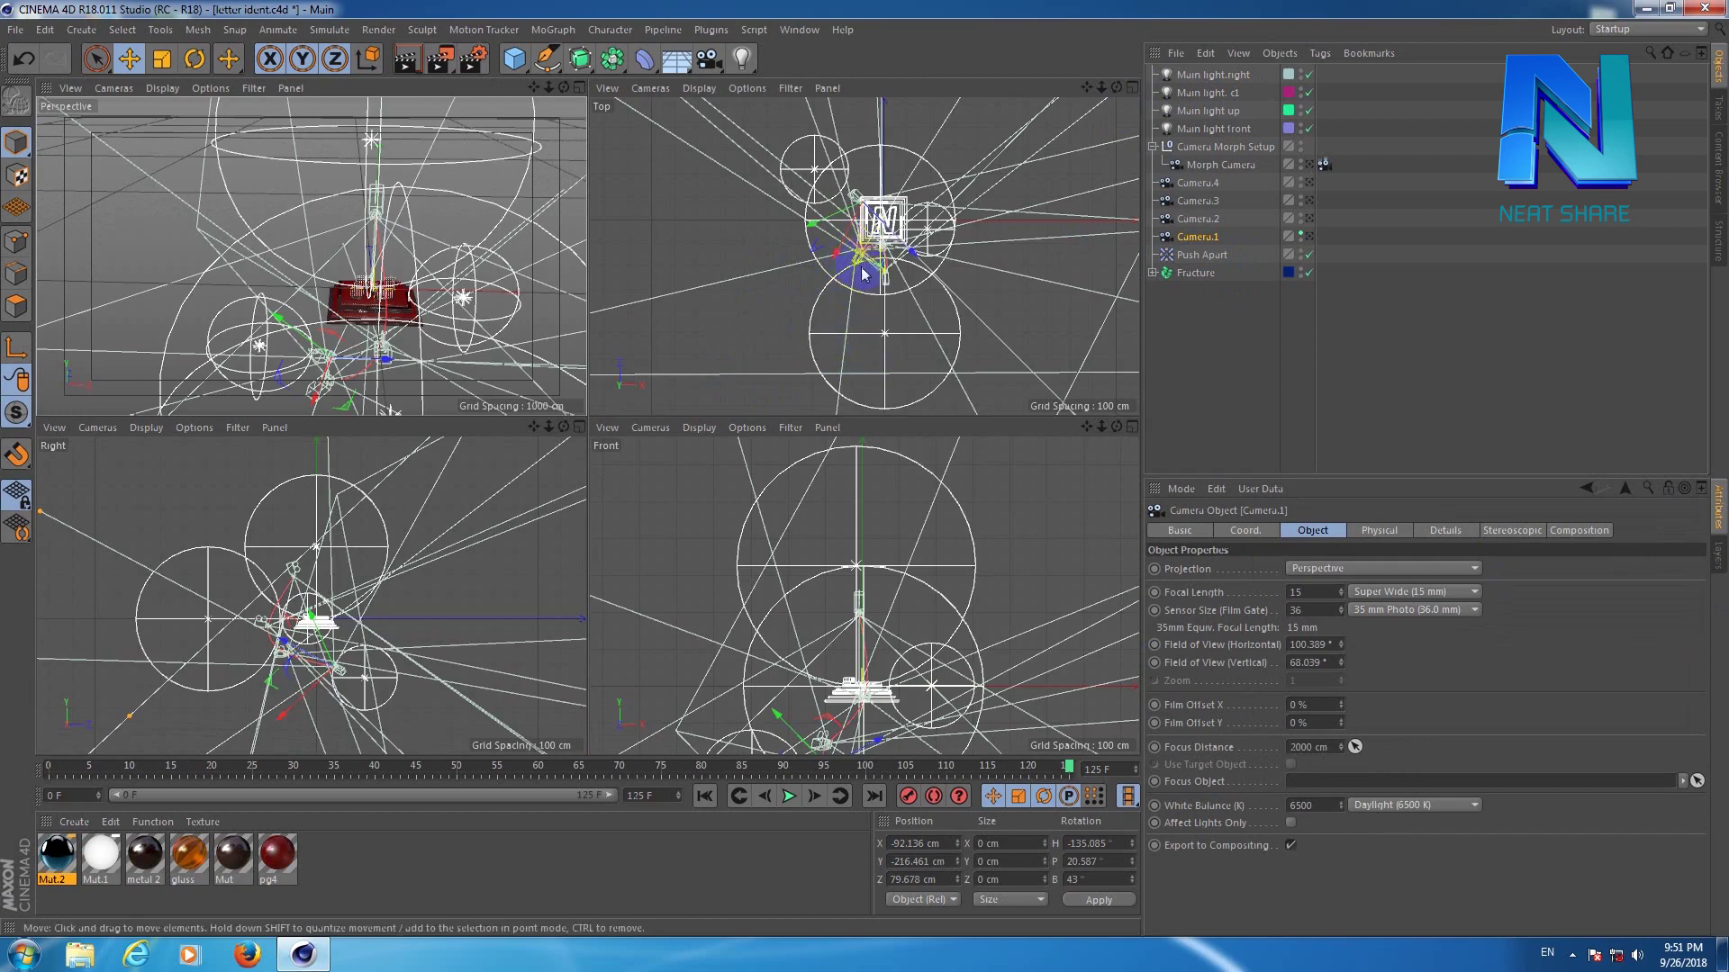
pyautogui.click(580, 88)
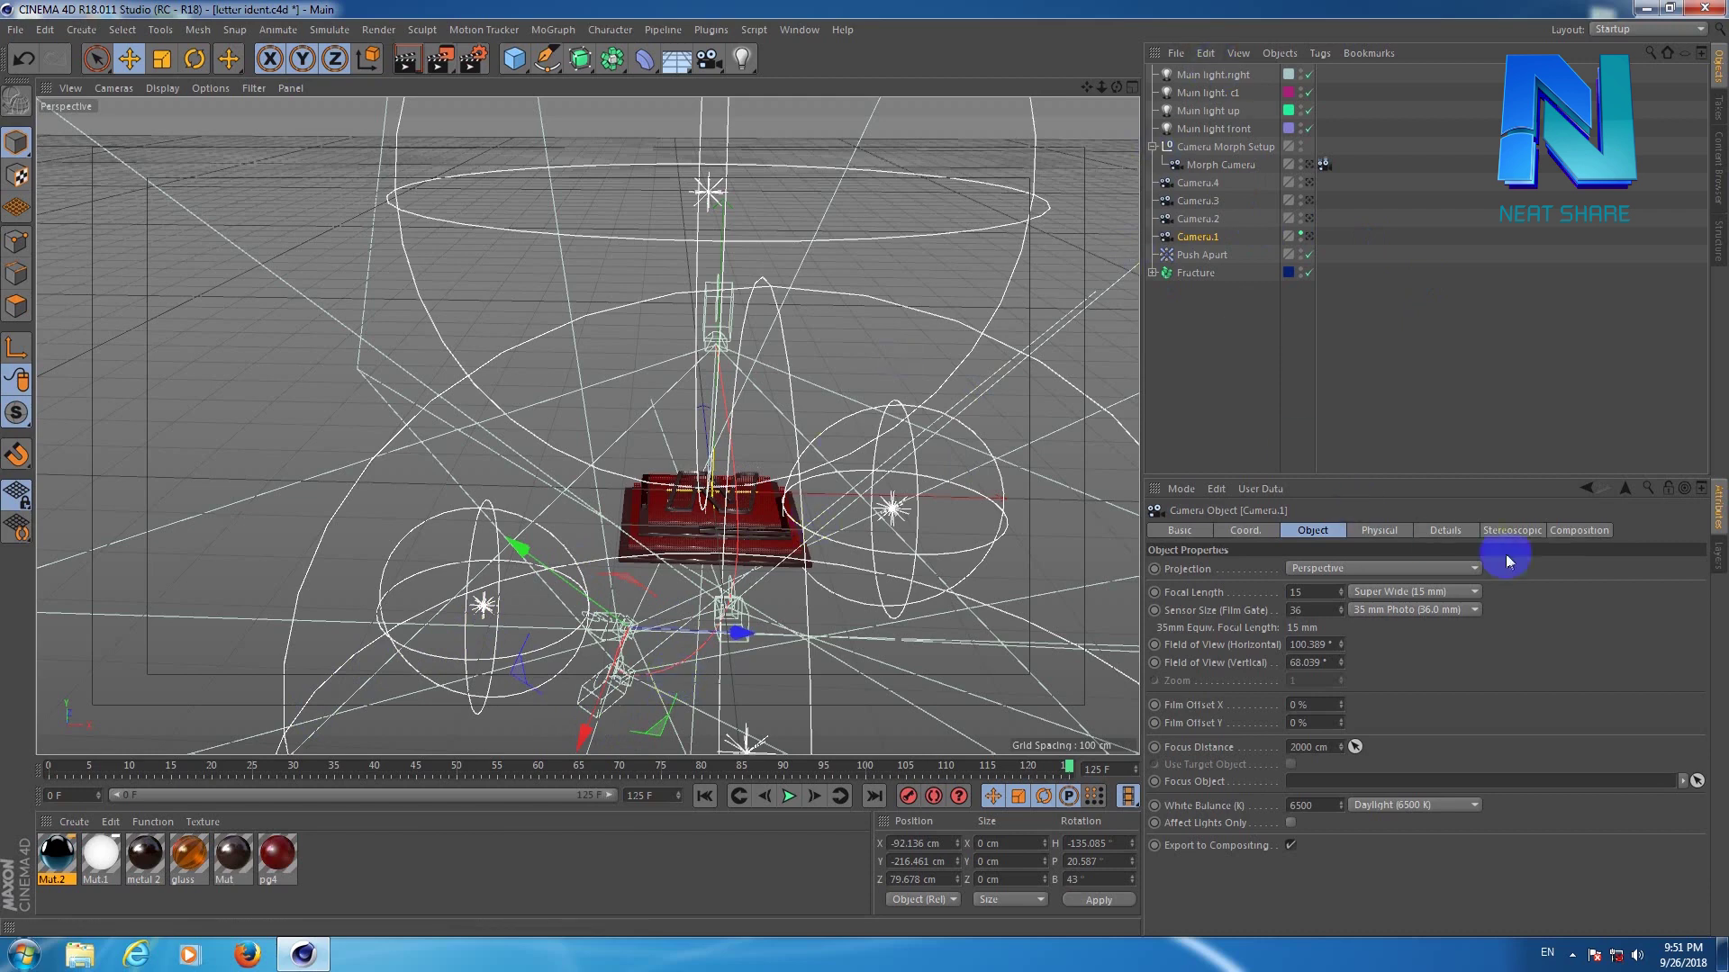
# Enable the main light camera 2 layer and select the new Main light.c2 lamp.
pyautogui.click(1718, 556)
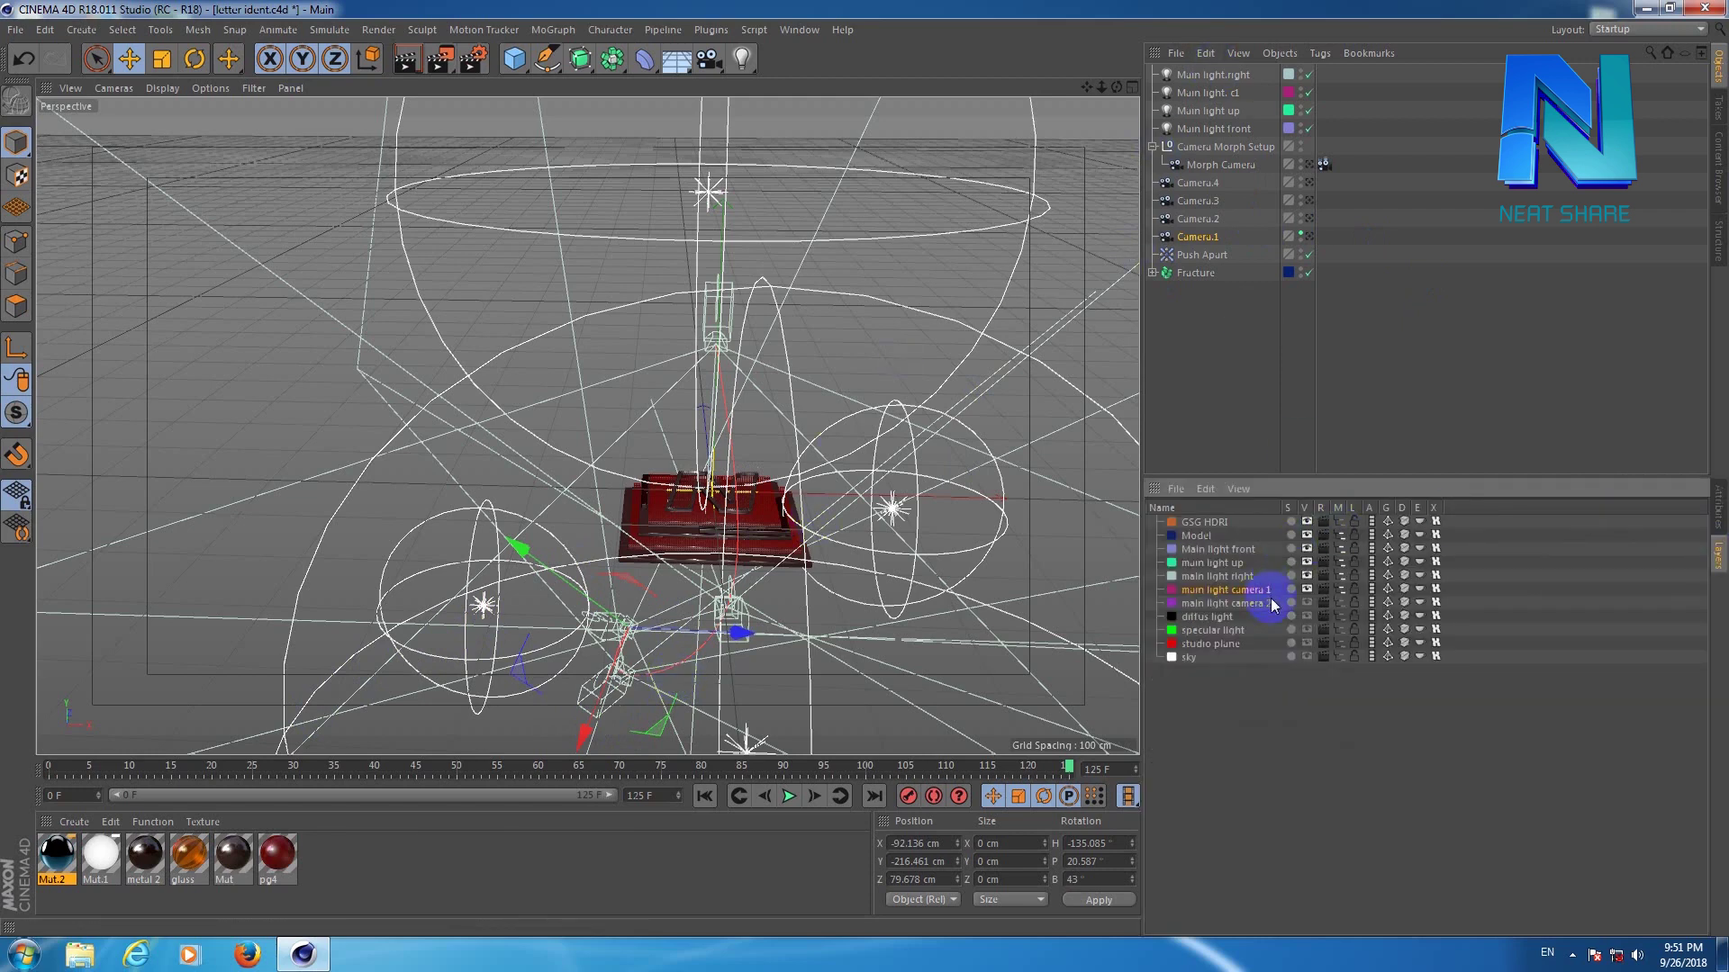
pyautogui.click(1248, 605)
pyautogui.click(1340, 605)
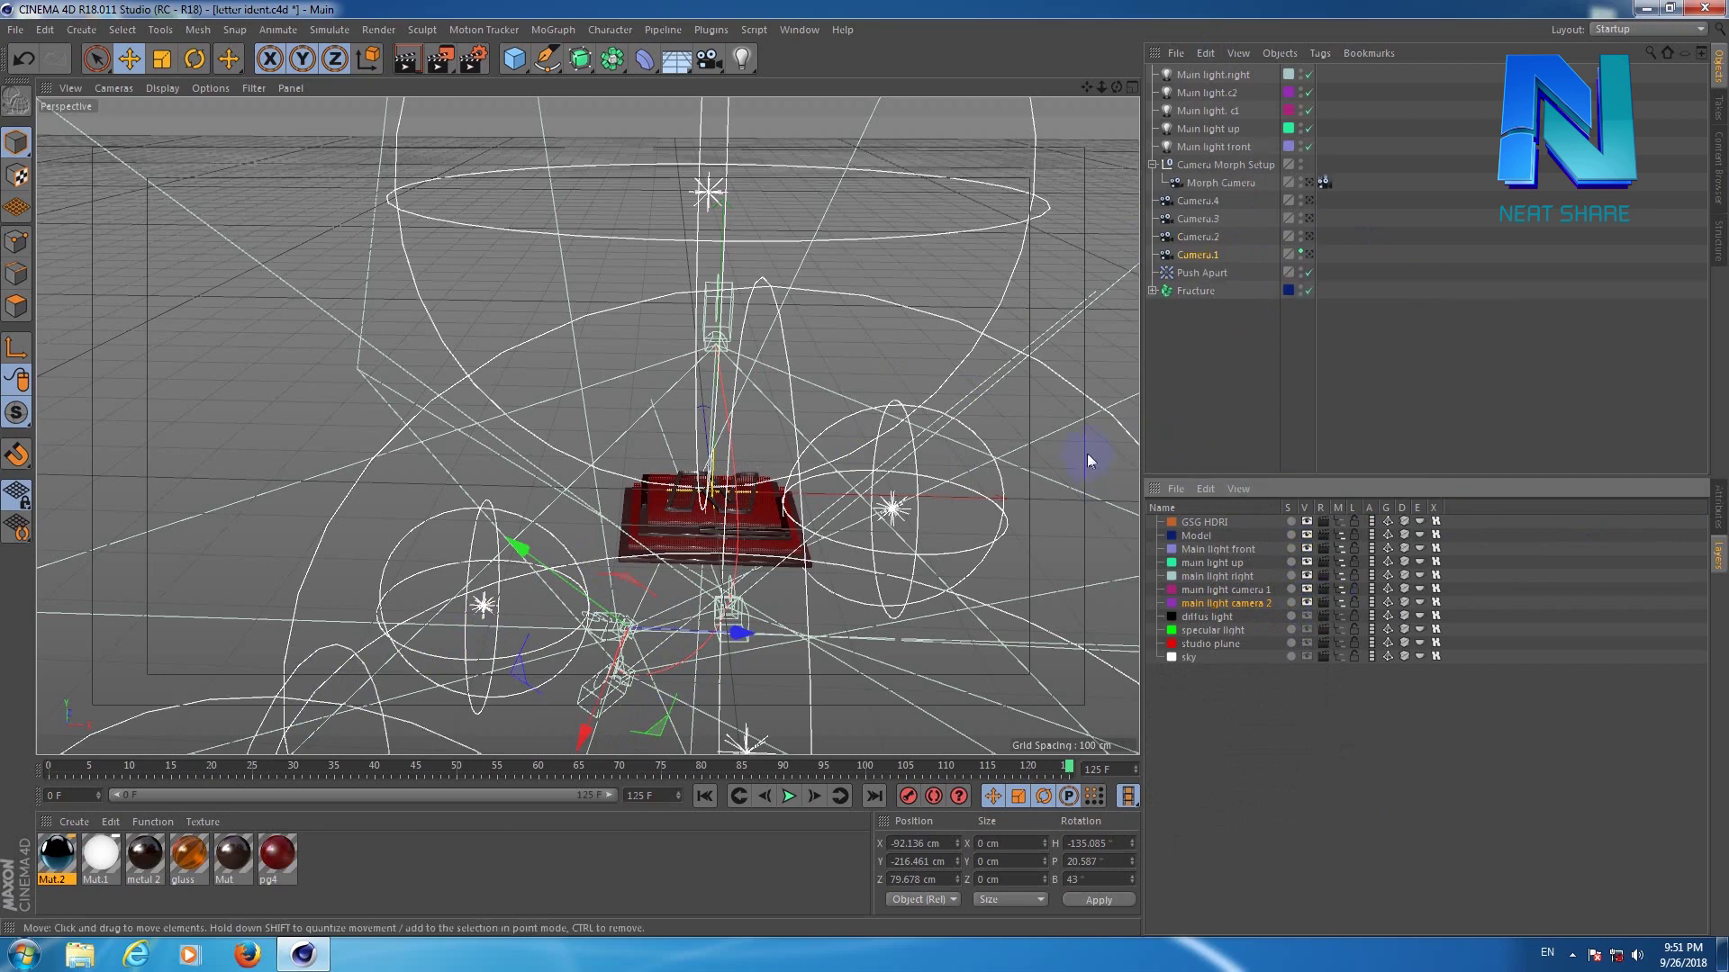
pyautogui.click(1211, 94)
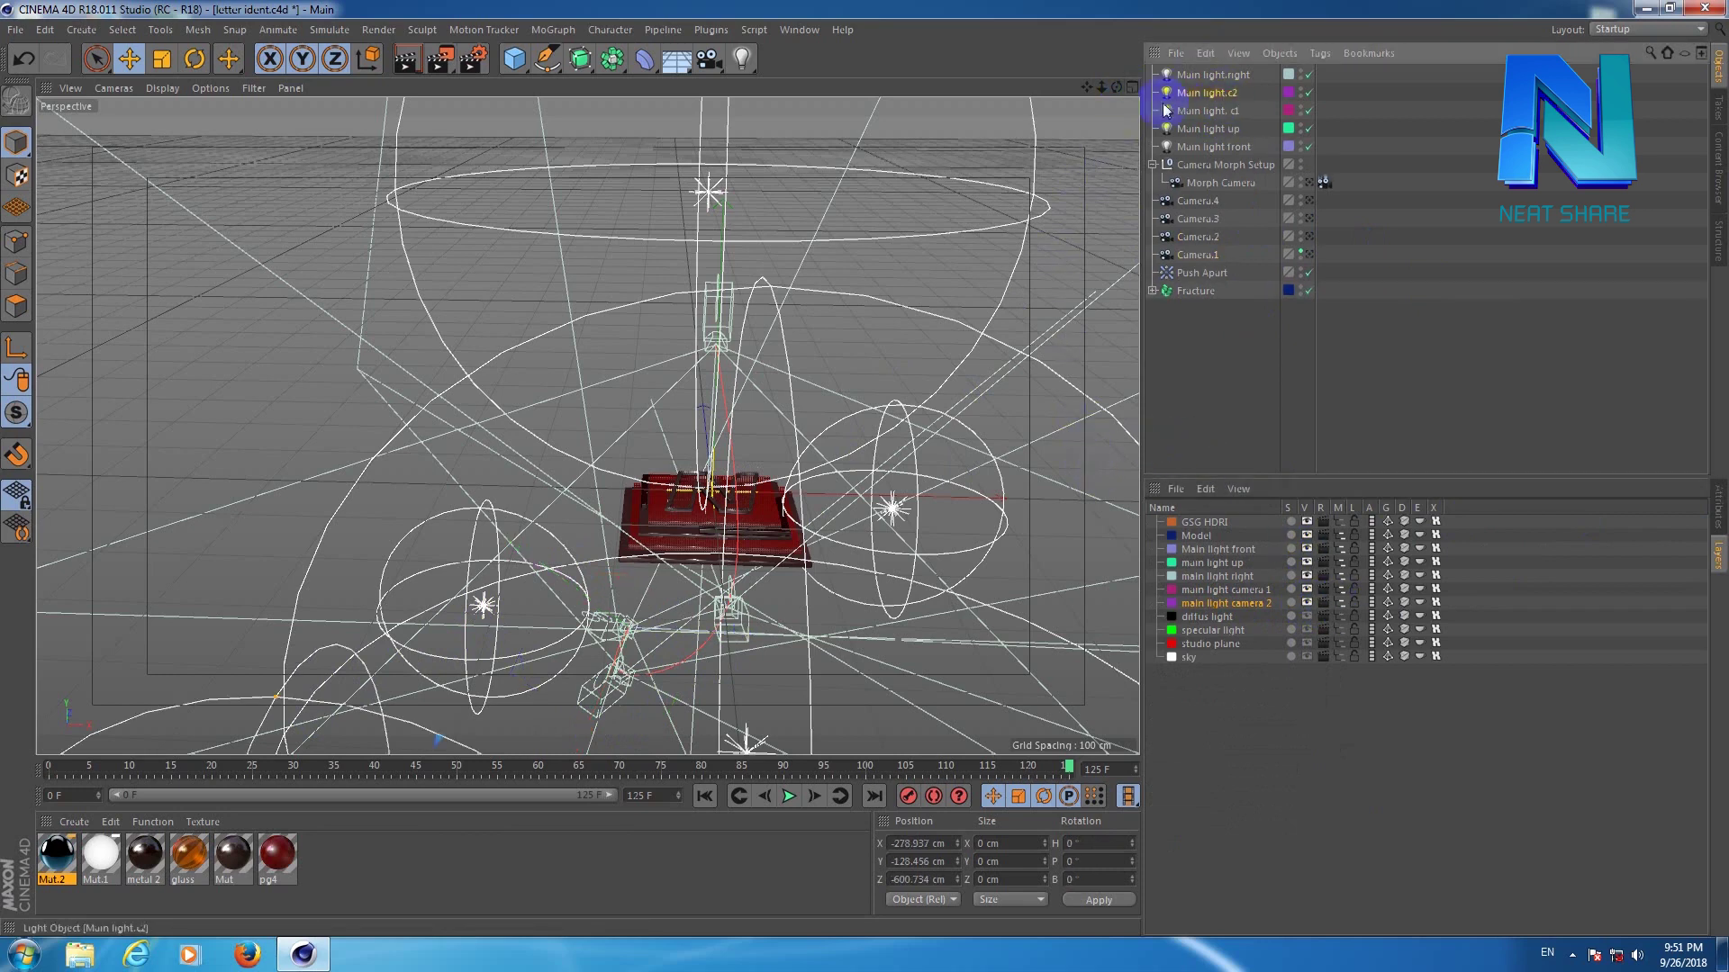
pyautogui.click(1131, 87)
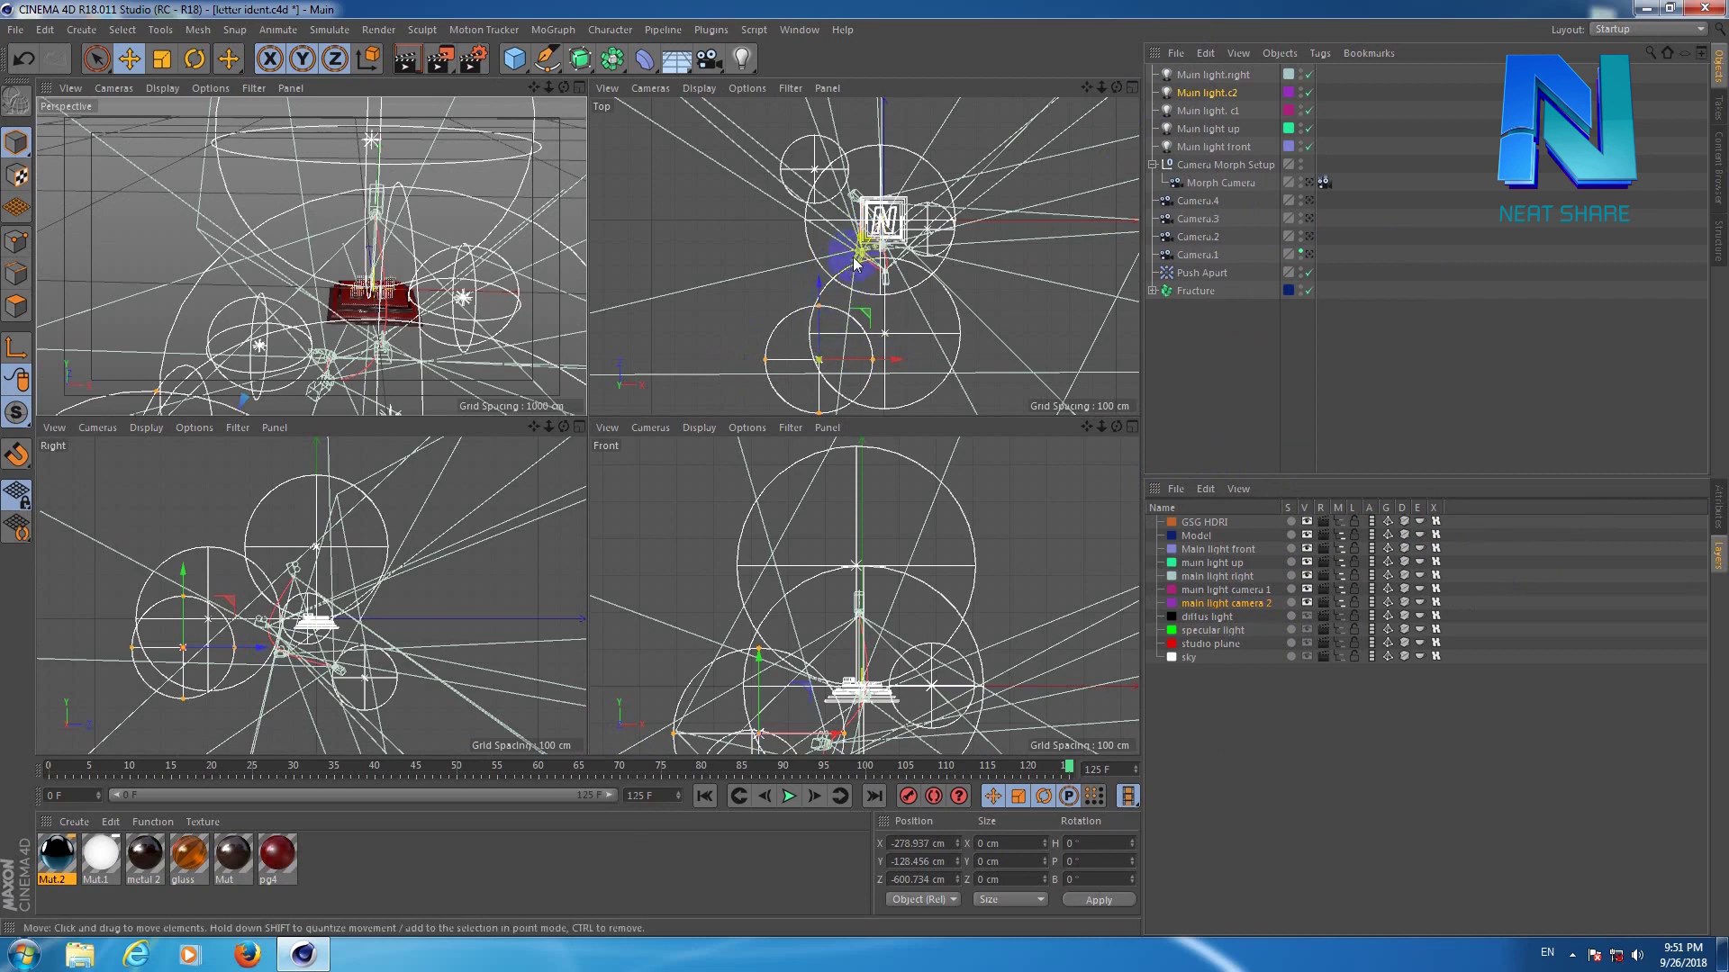
# Maximize the Right view, restore the four-view layout, then maximize the Perspective view.
pyautogui.click(581, 429)
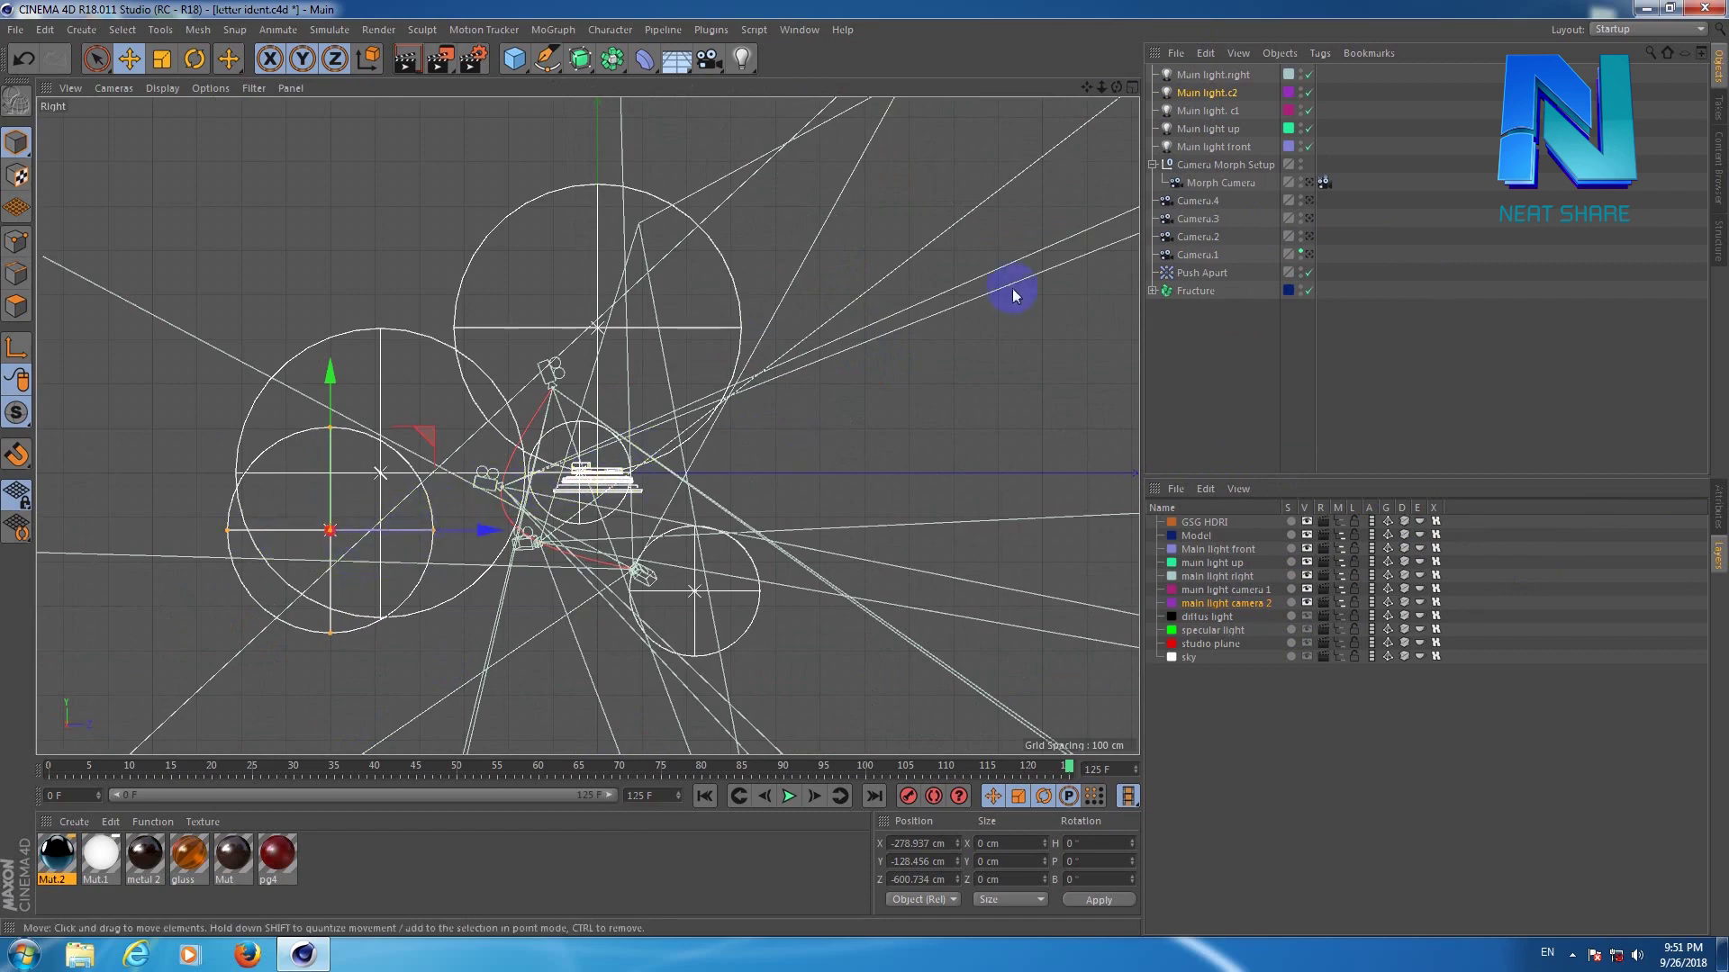
pyautogui.click(1136, 87)
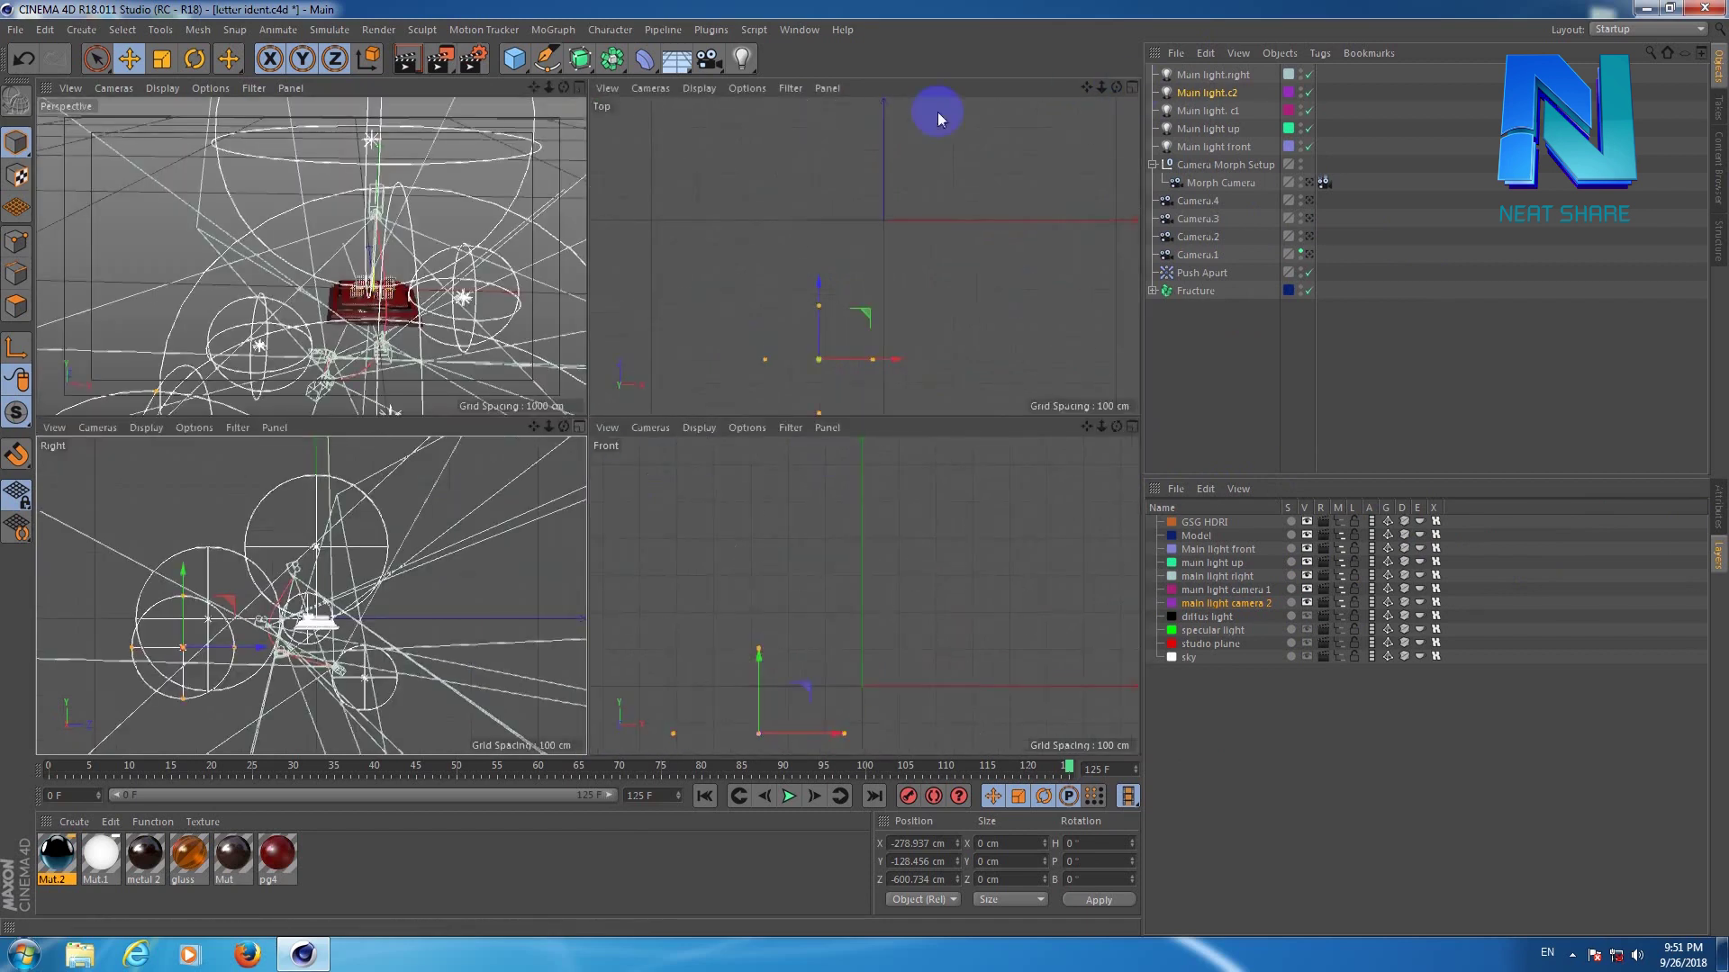
pyautogui.click(580, 90)
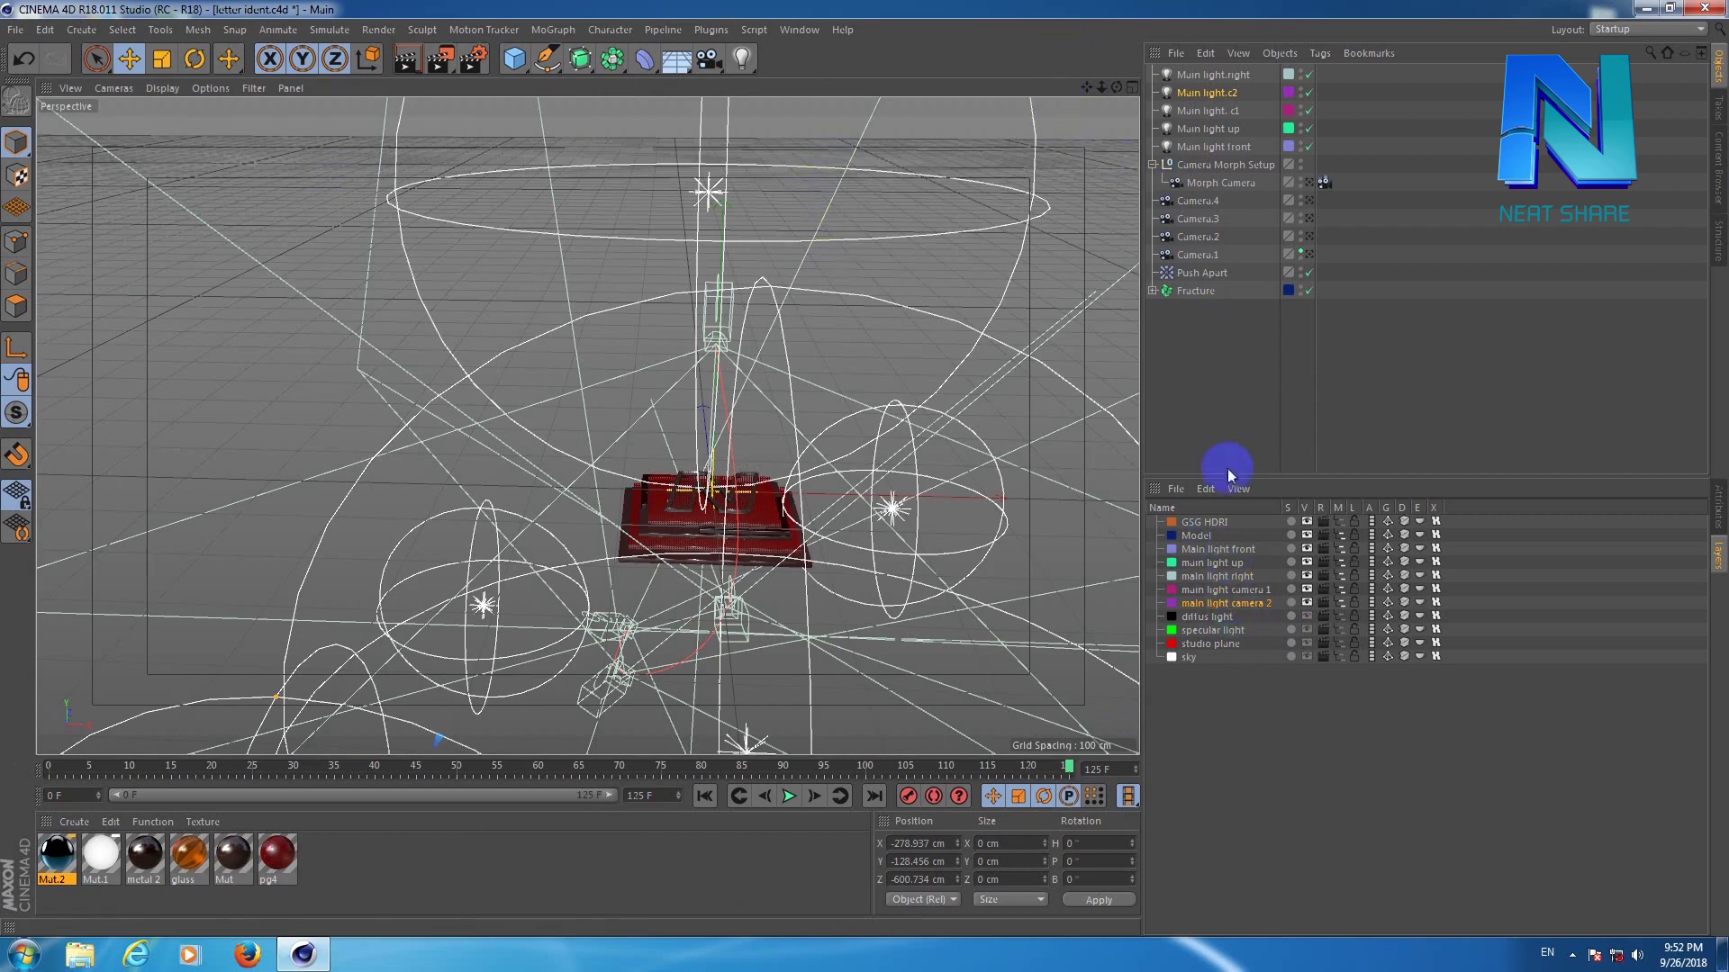
# Show the diffus light layer's two diffuse lights, select each, and display their Omni settings.
pyautogui.click(1214, 616)
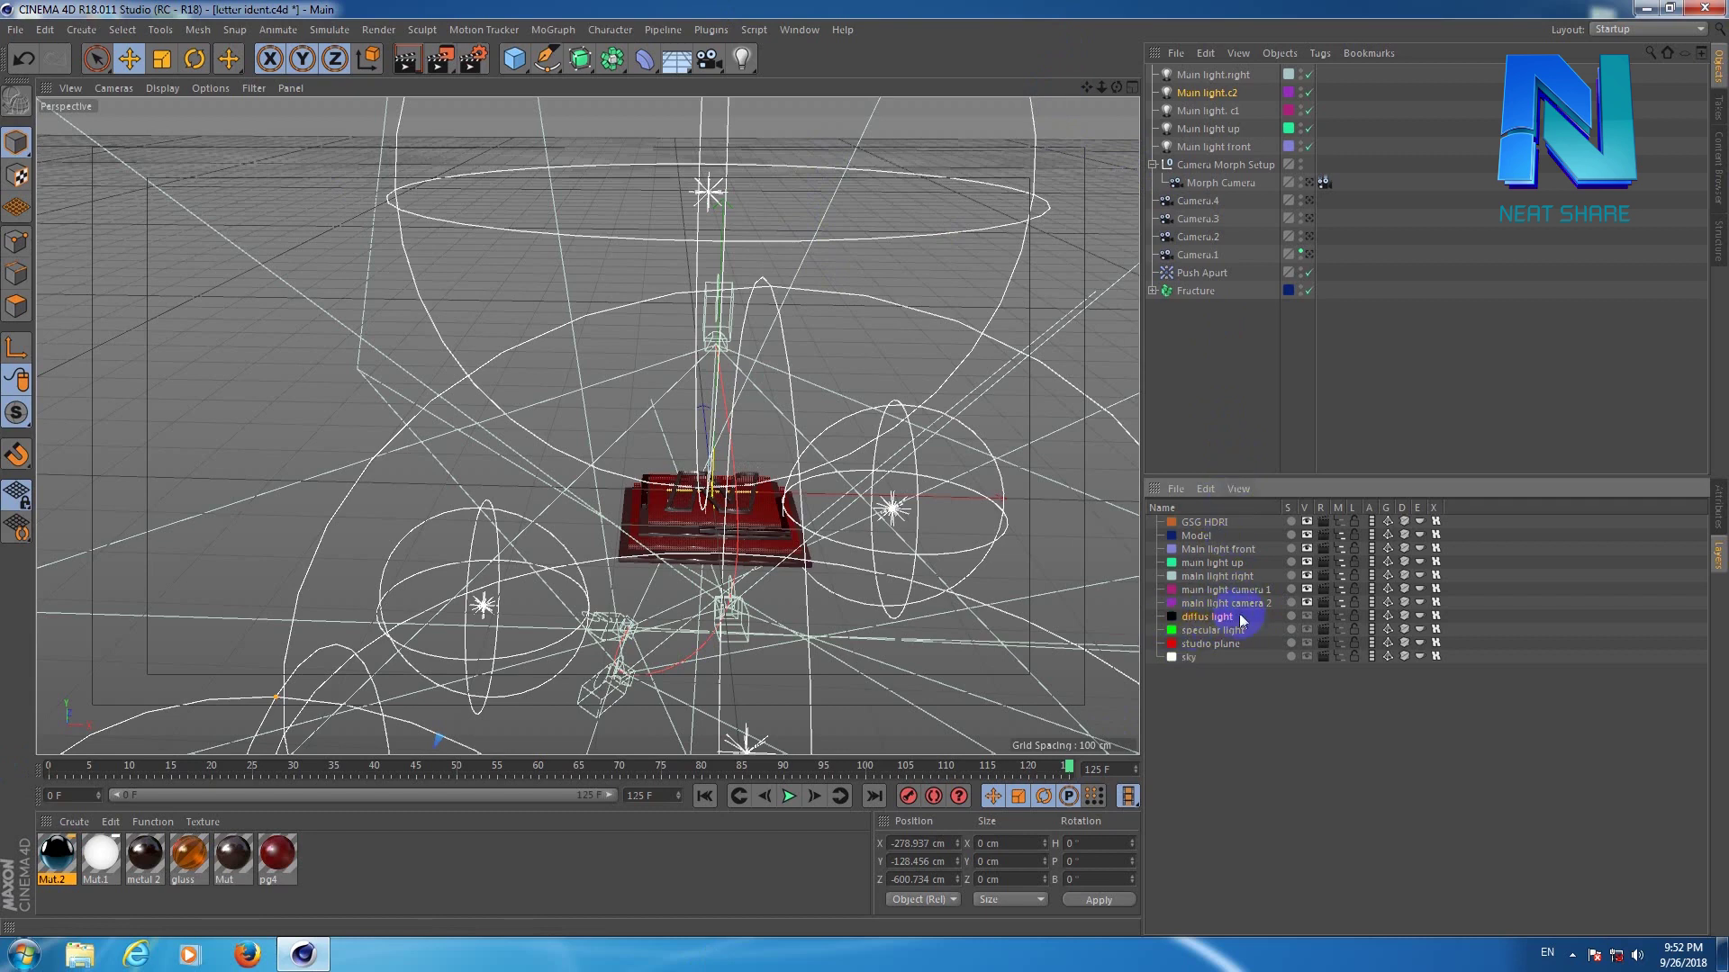
pyautogui.click(1306, 617)
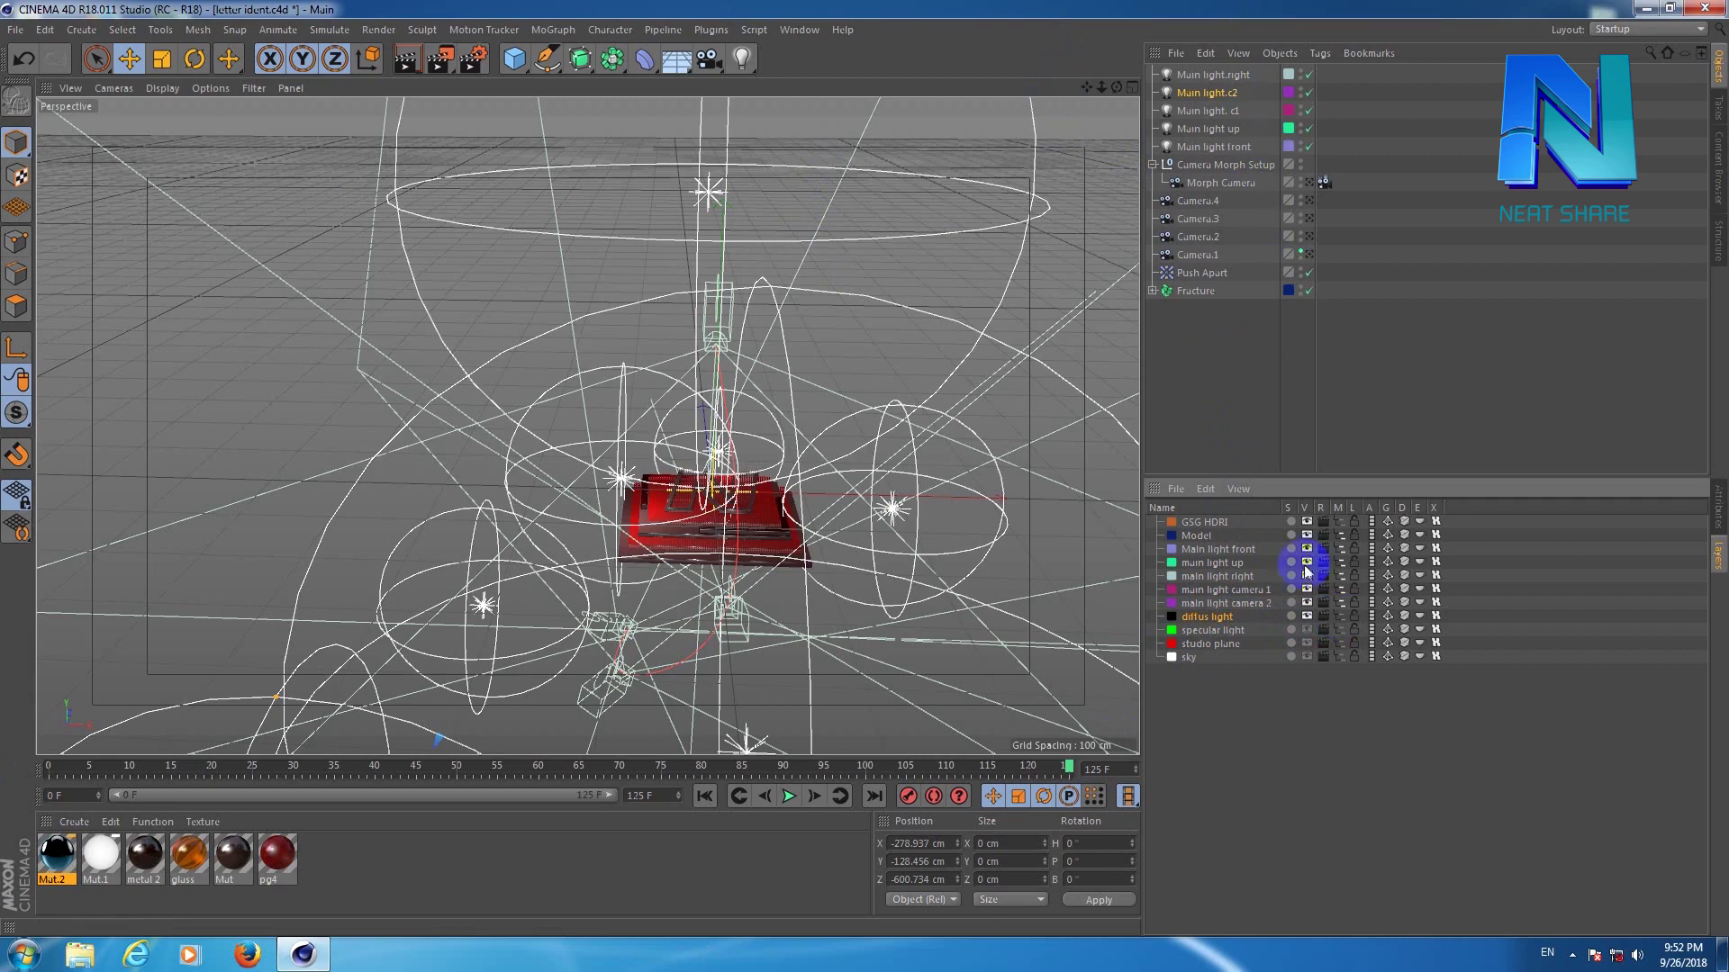
pyautogui.click(1336, 618)
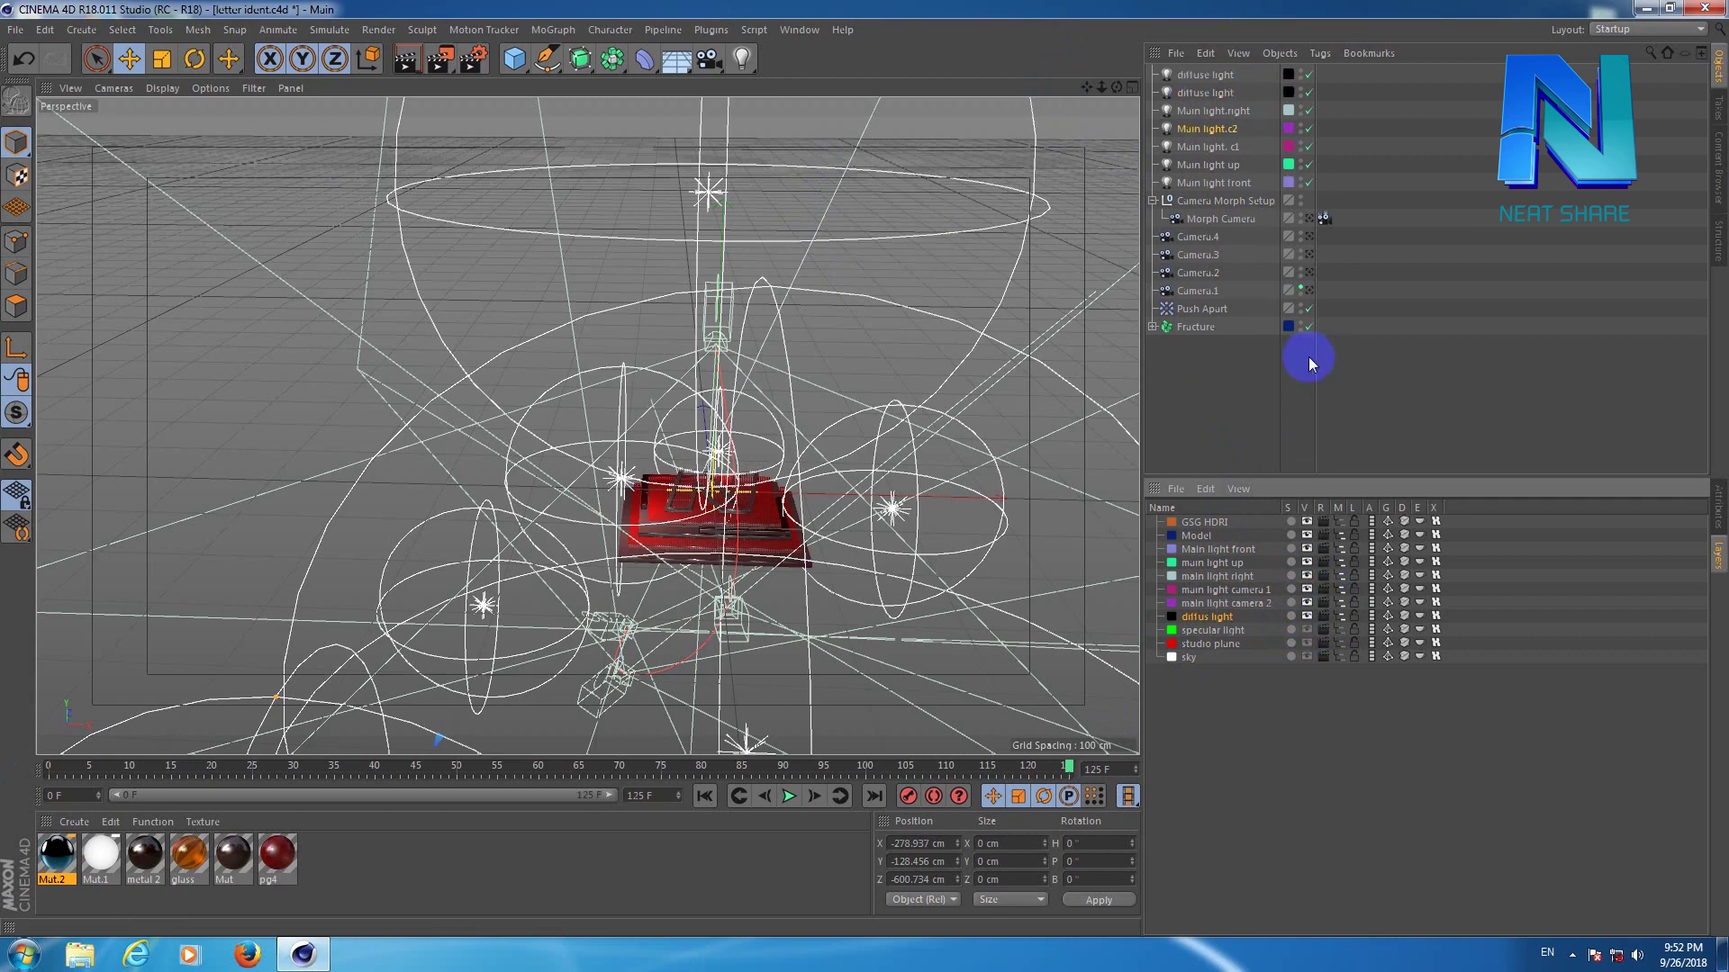
pyautogui.click(1212, 76)
pyautogui.click(1205, 93)
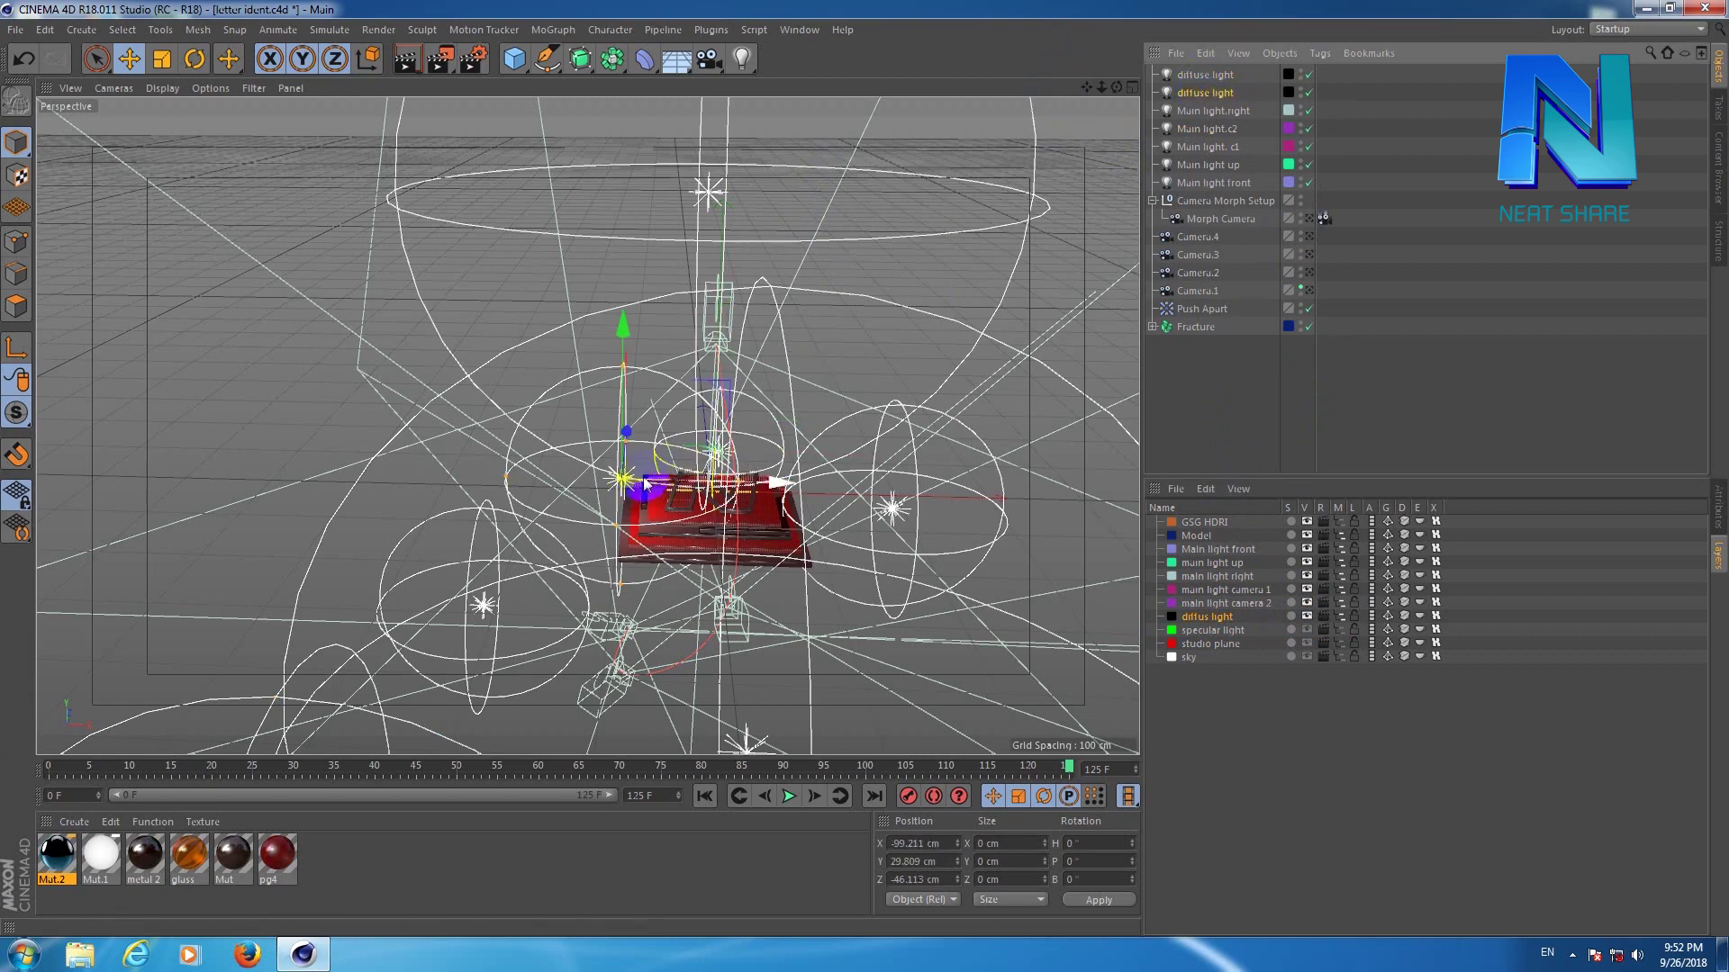
pyautogui.click(1219, 77)
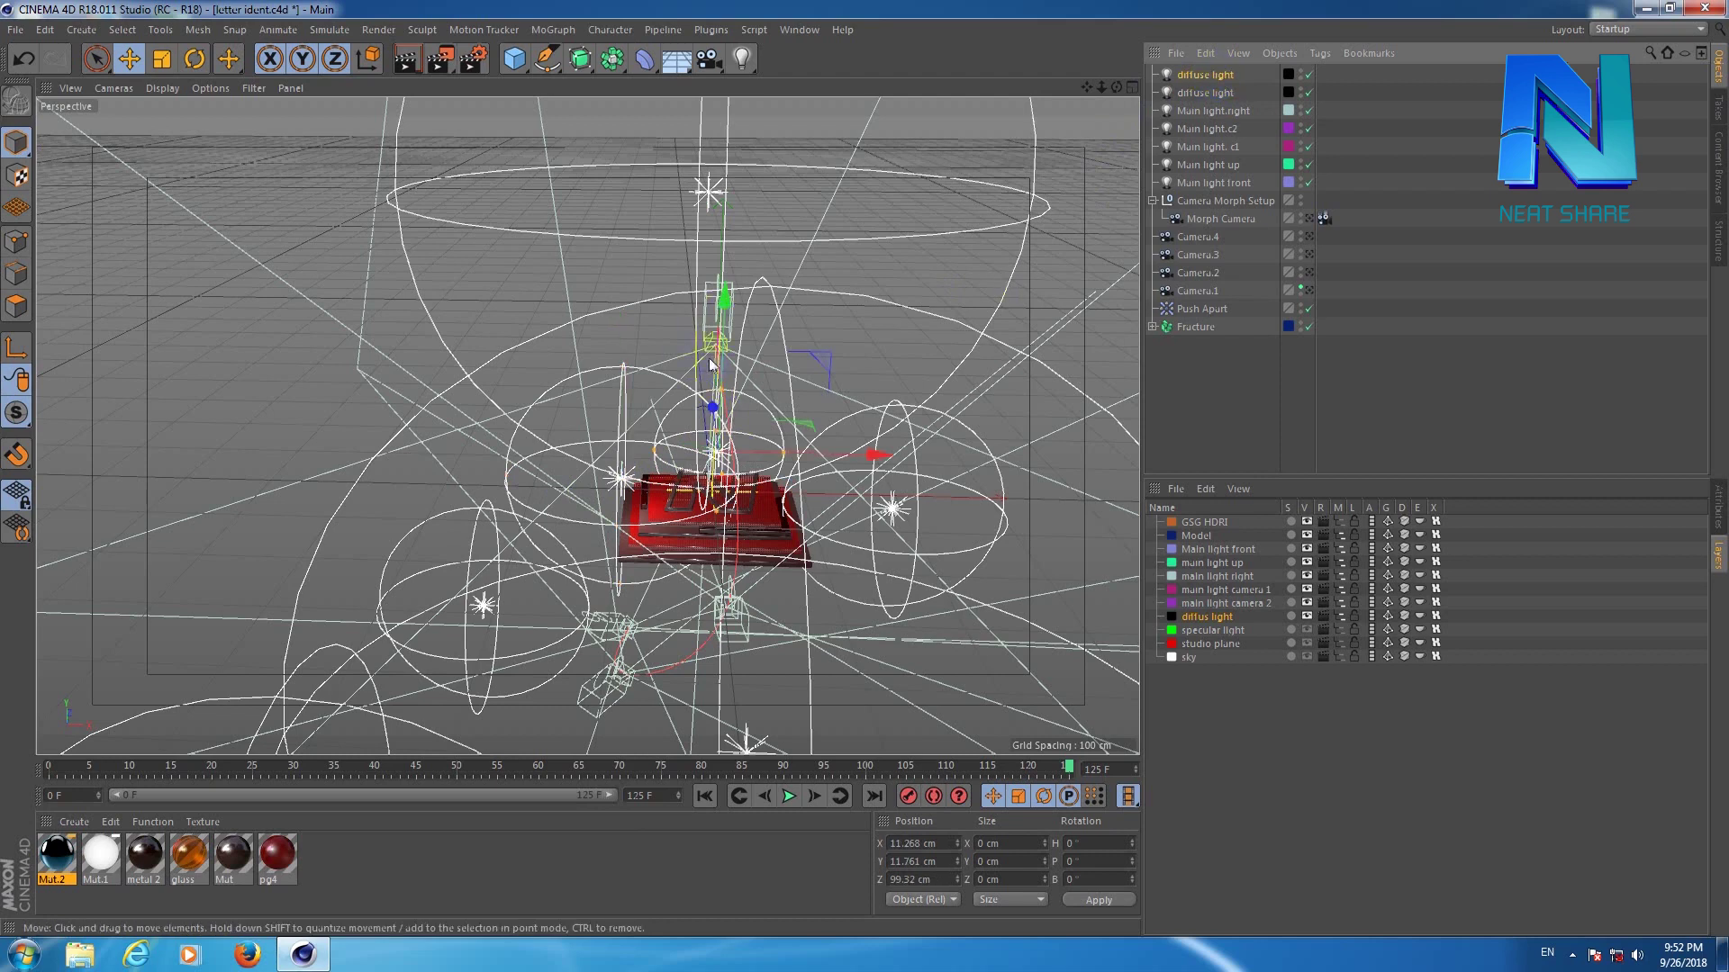
pyautogui.click(1206, 94)
pyautogui.click(1718, 525)
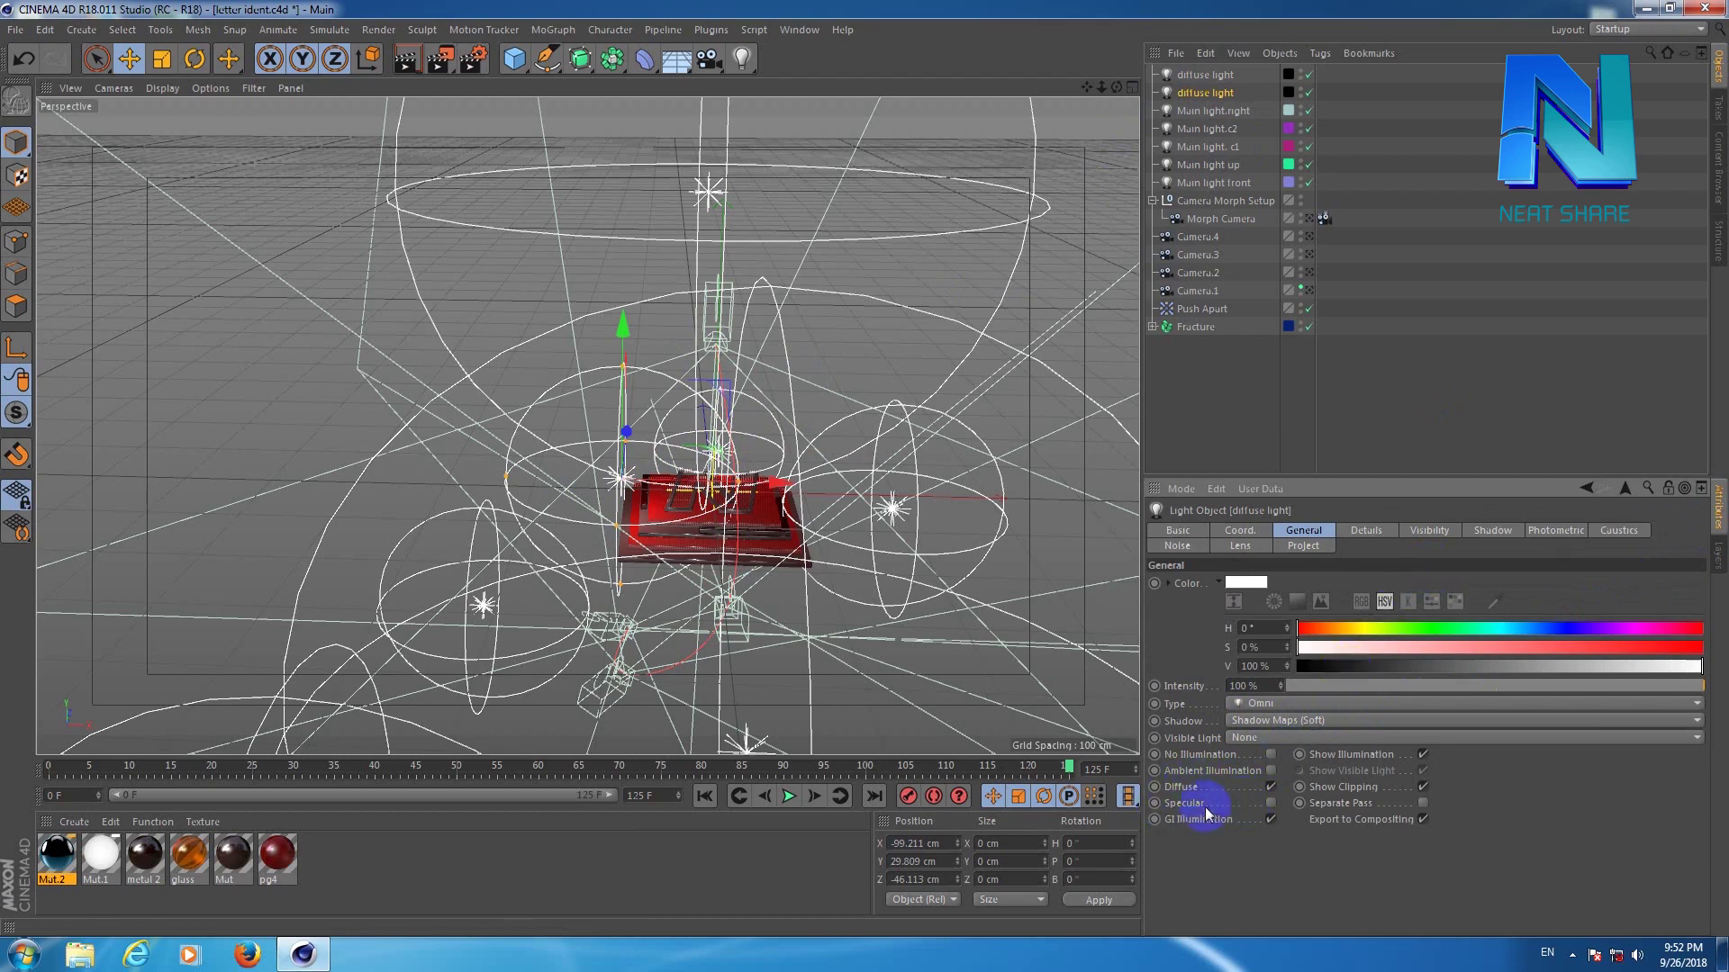
# Disable Specular on the diffuse light, then review its Visibility and Details settings.
pyautogui.click(1271, 803)
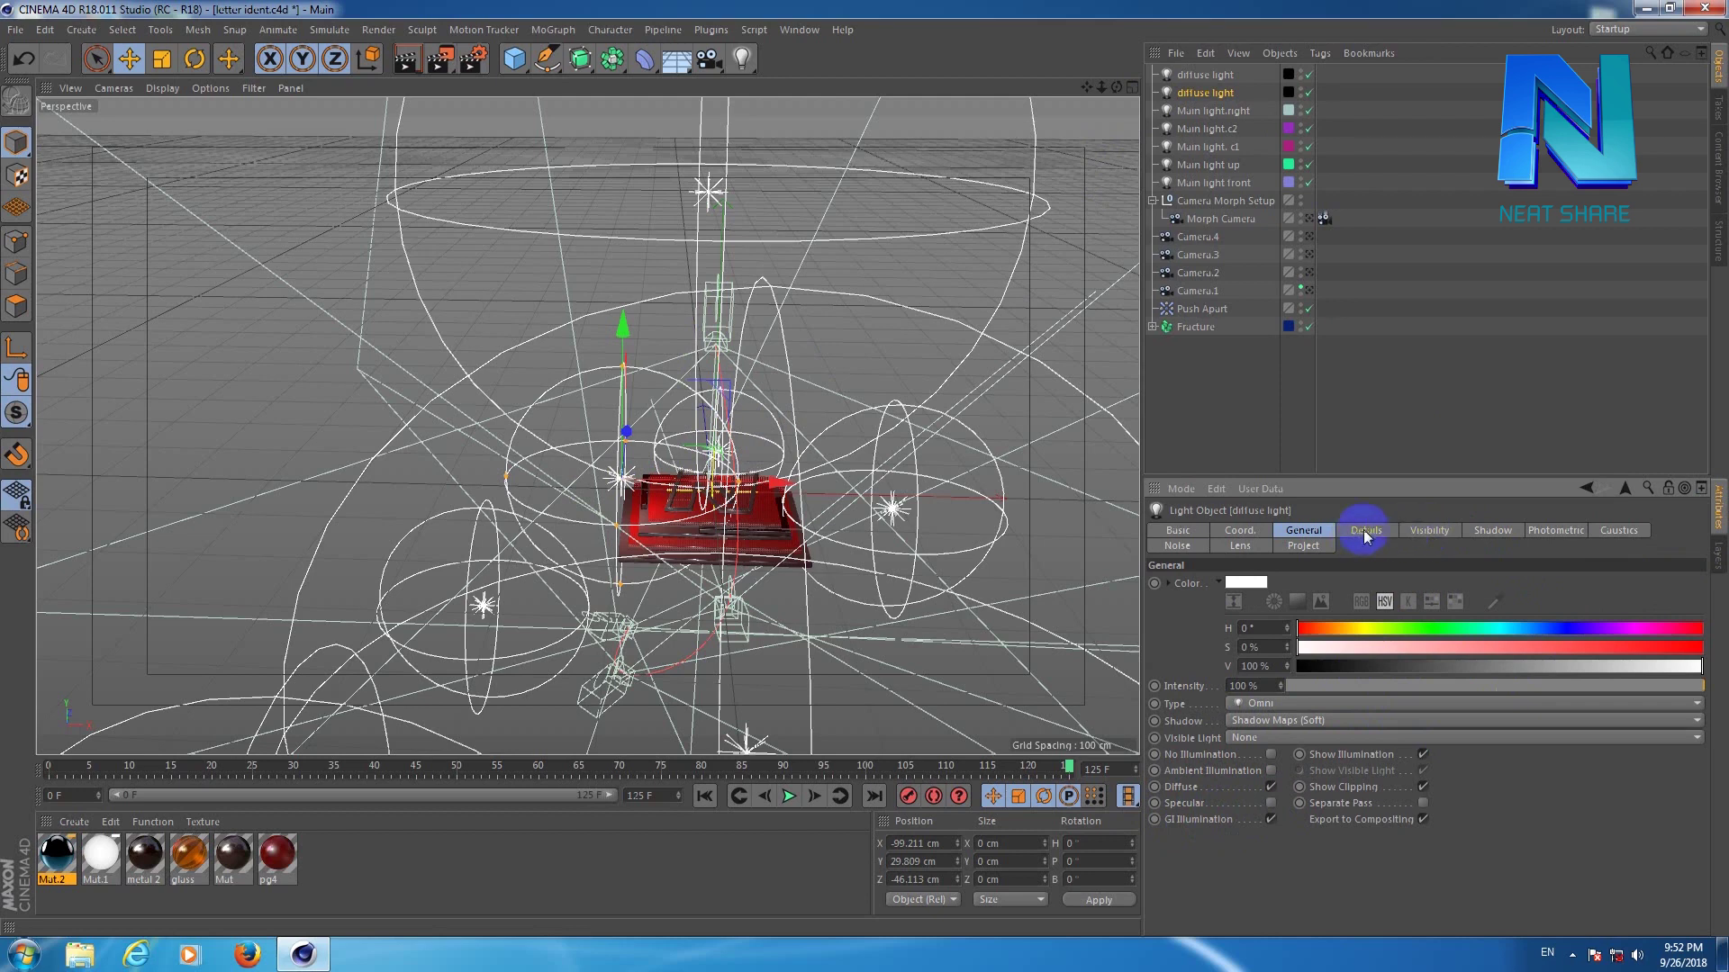
pyautogui.click(1429, 531)
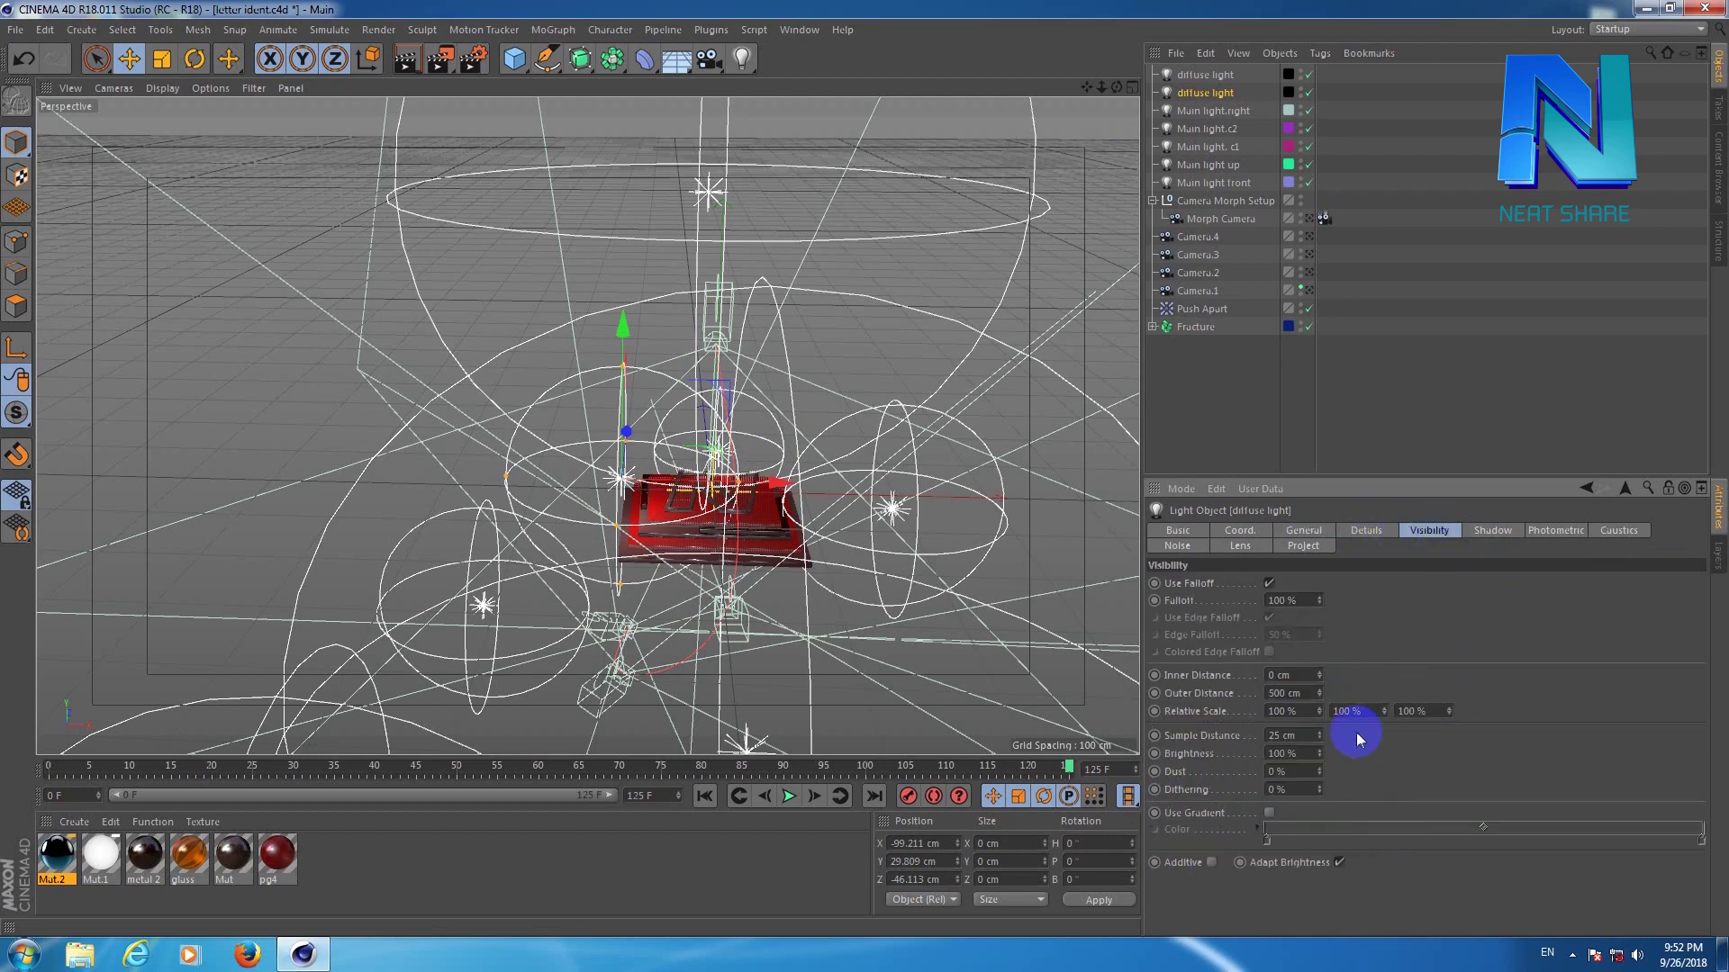
pyautogui.click(1368, 531)
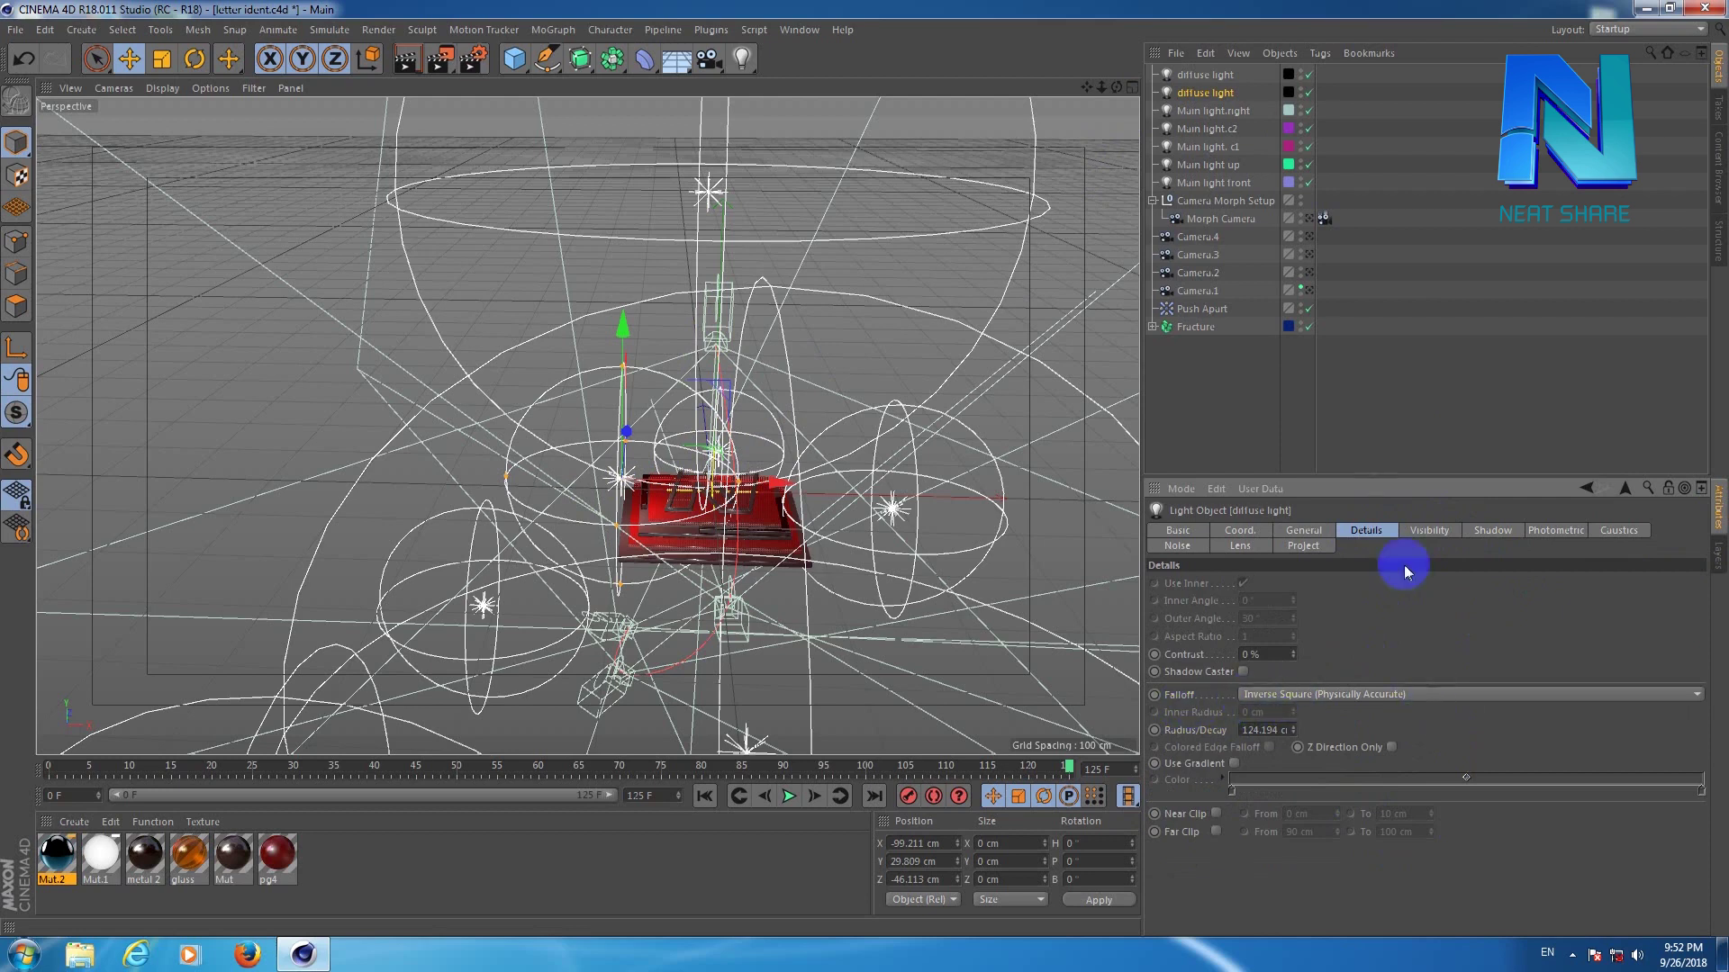
pyautogui.click(1188, 93)
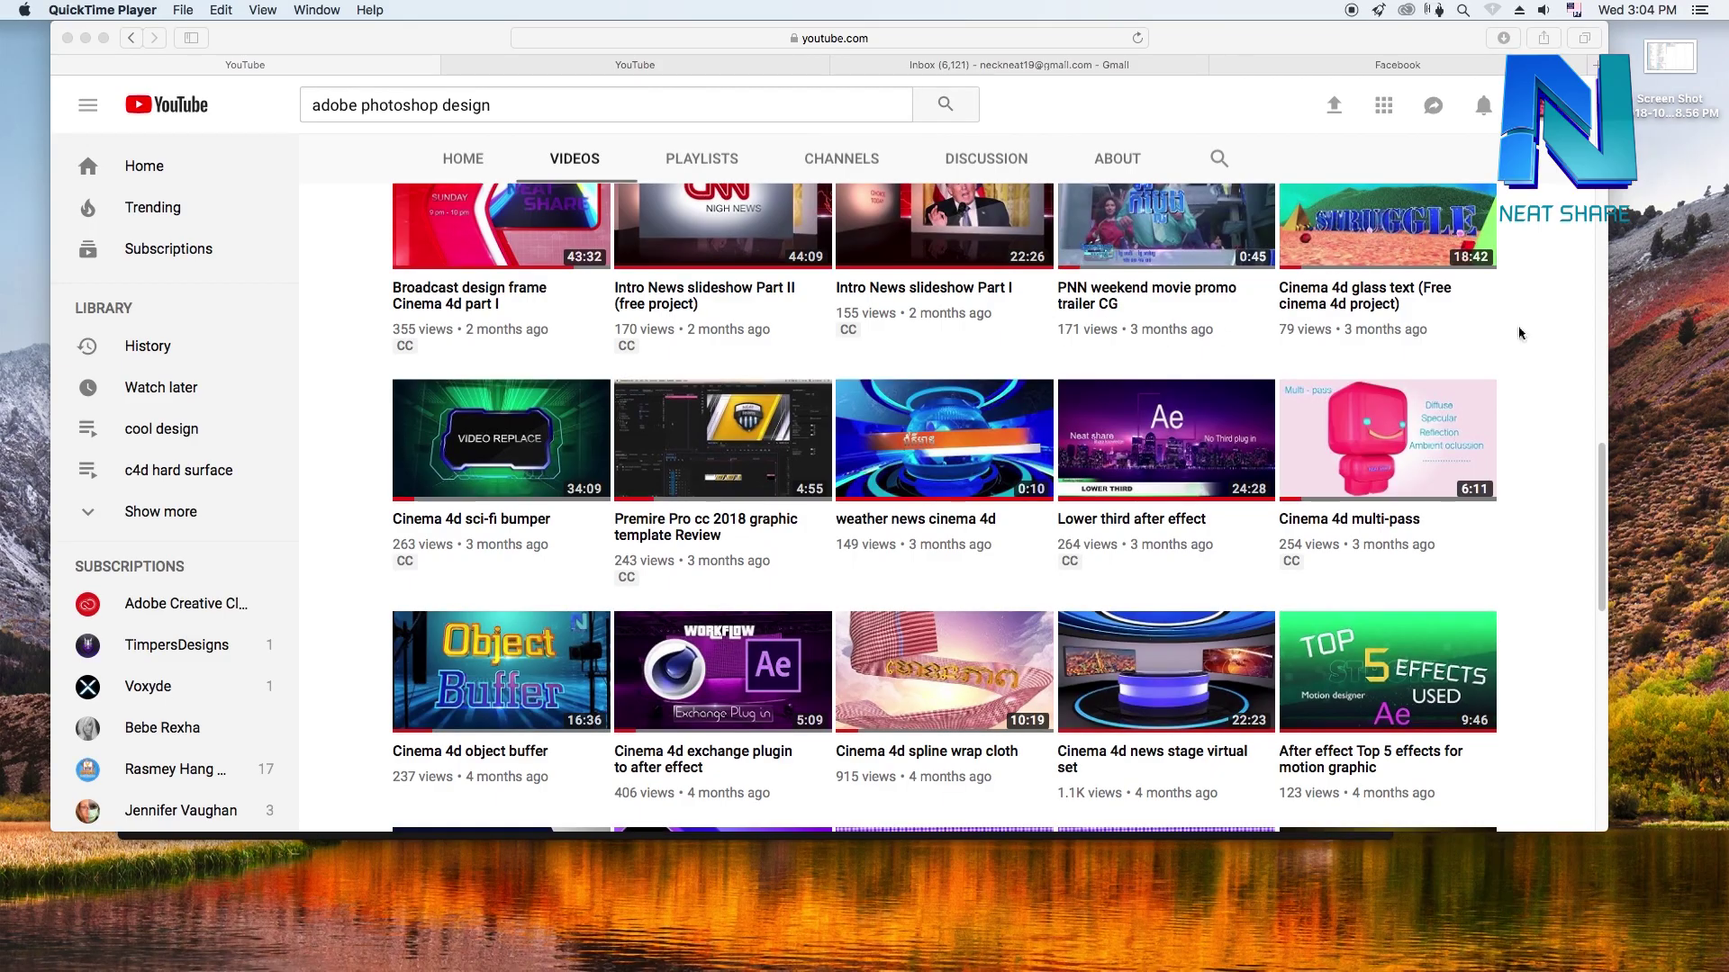
# Play the 6:10 'Cinema 4d multi-pass' YouTube video and select its title.
pyautogui.click(1603, 465)
pyautogui.moveTo(1386, 439)
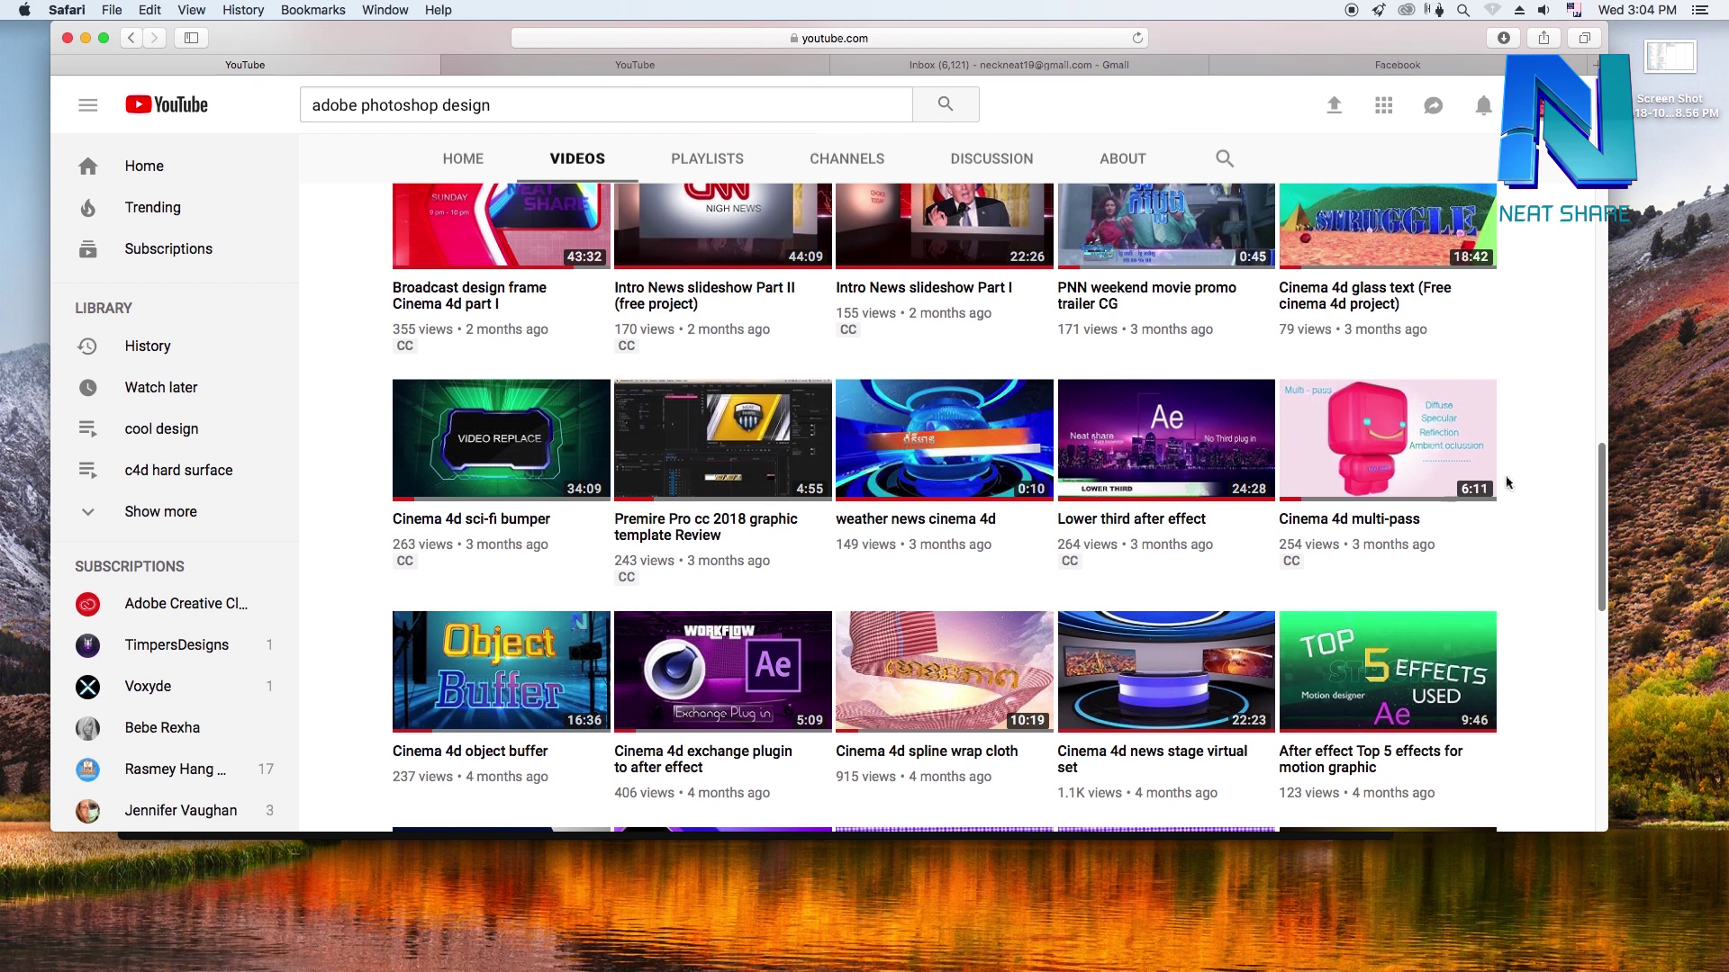
pyautogui.click(1392, 477)
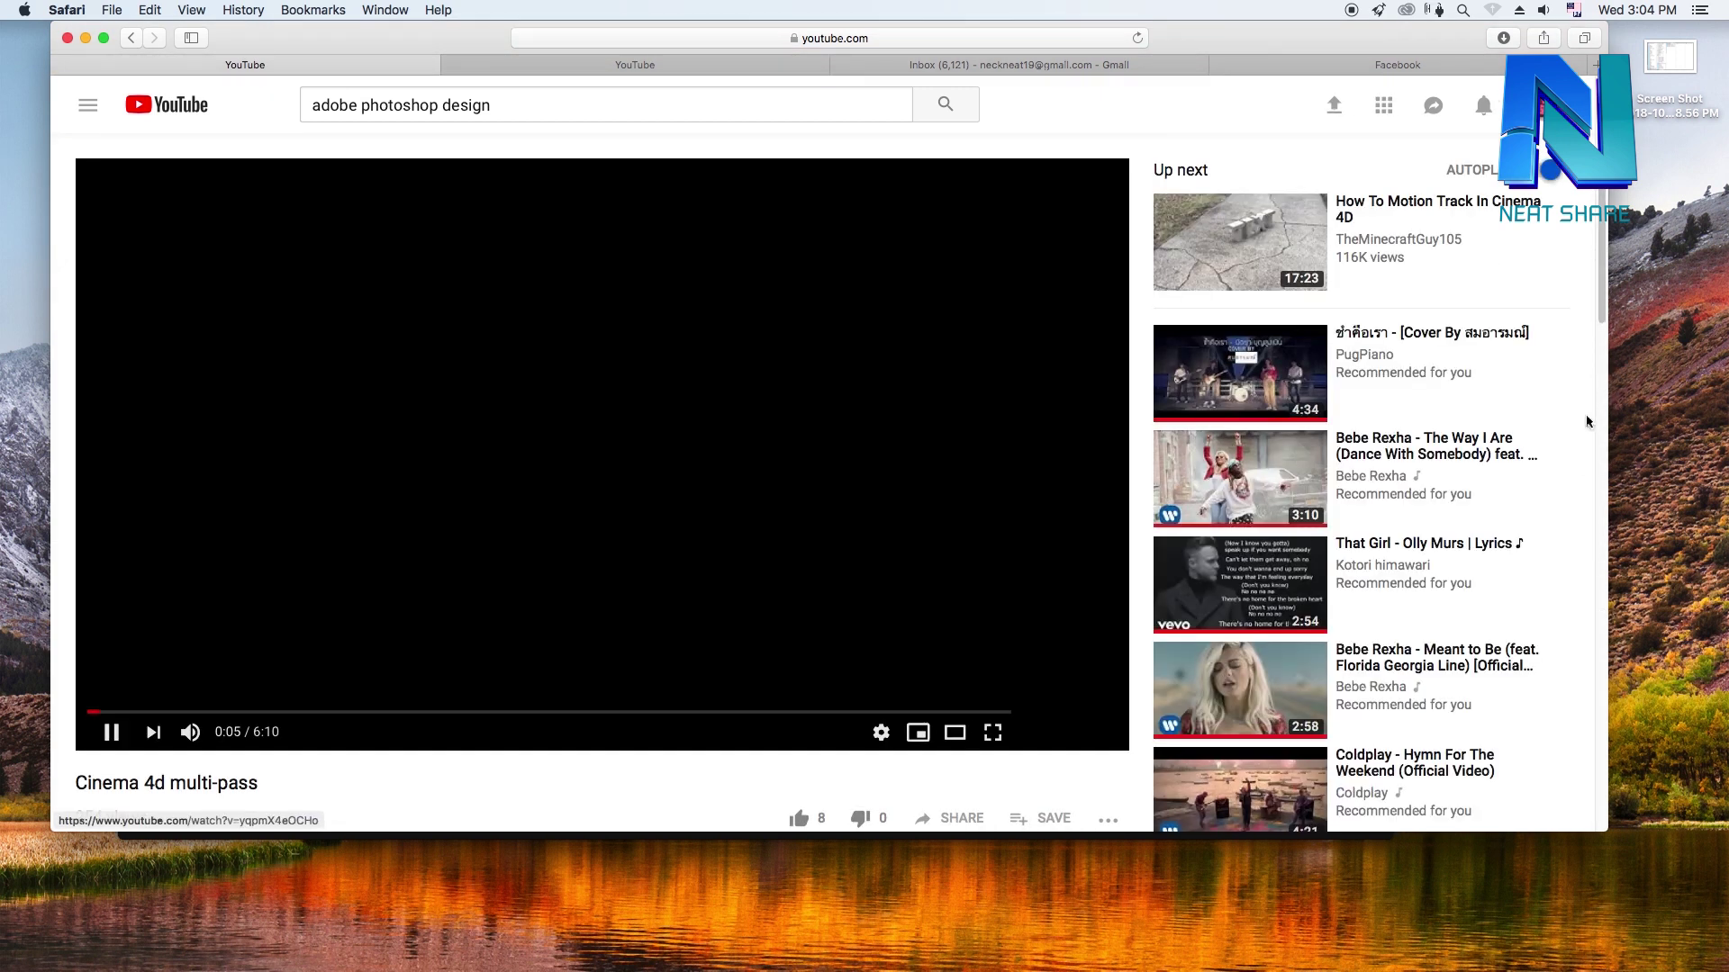
pyautogui.scroll(-2, 1594, 333)
pyautogui.scroll(-2, 1590, 343)
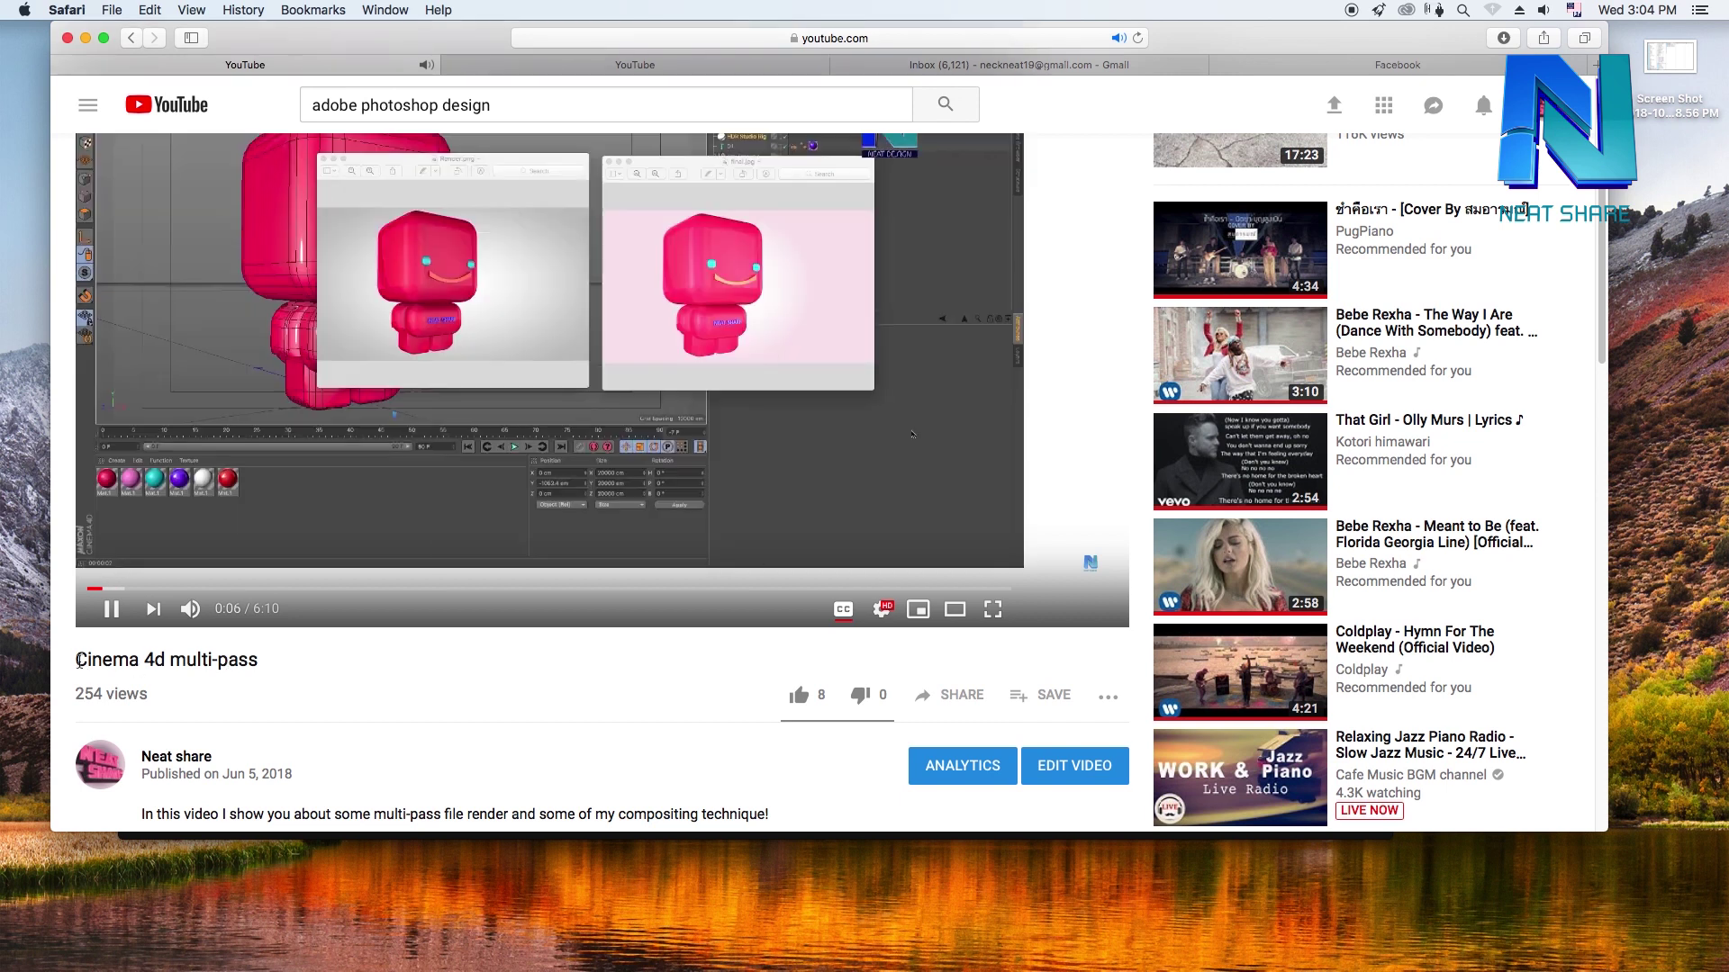
pyautogui.tripleClick(261, 671)
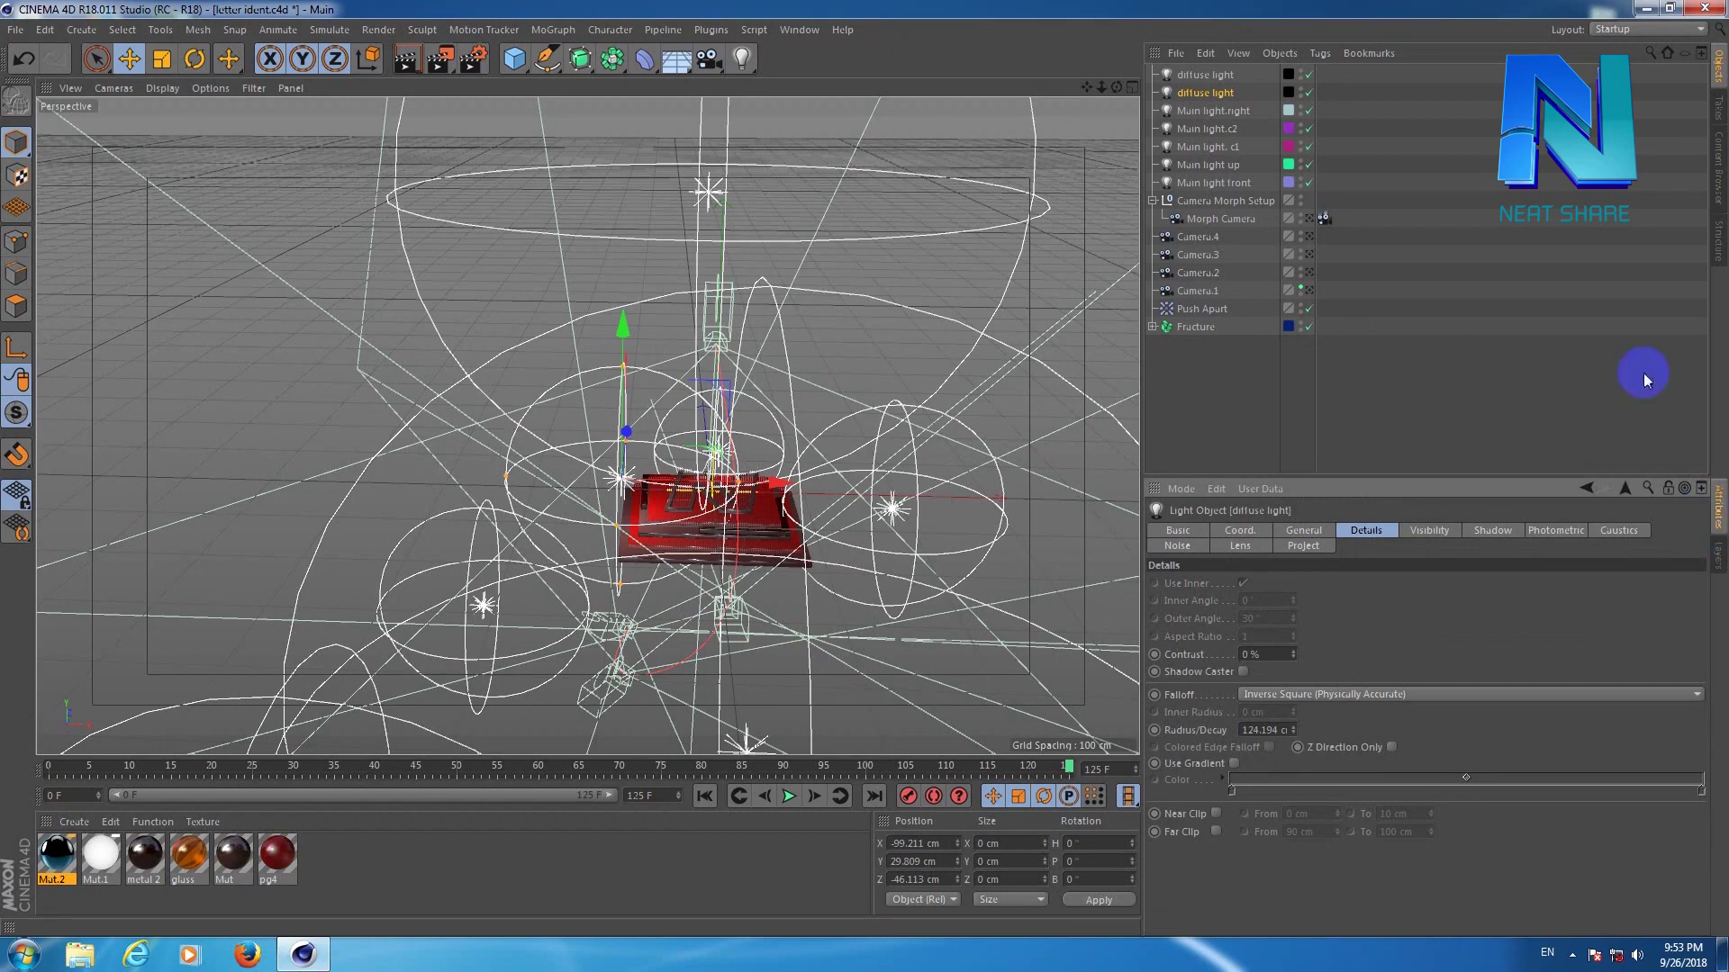
# Make the specular light layer visible and list its two lights, selecting specular light.1.
pyautogui.click(1718, 568)
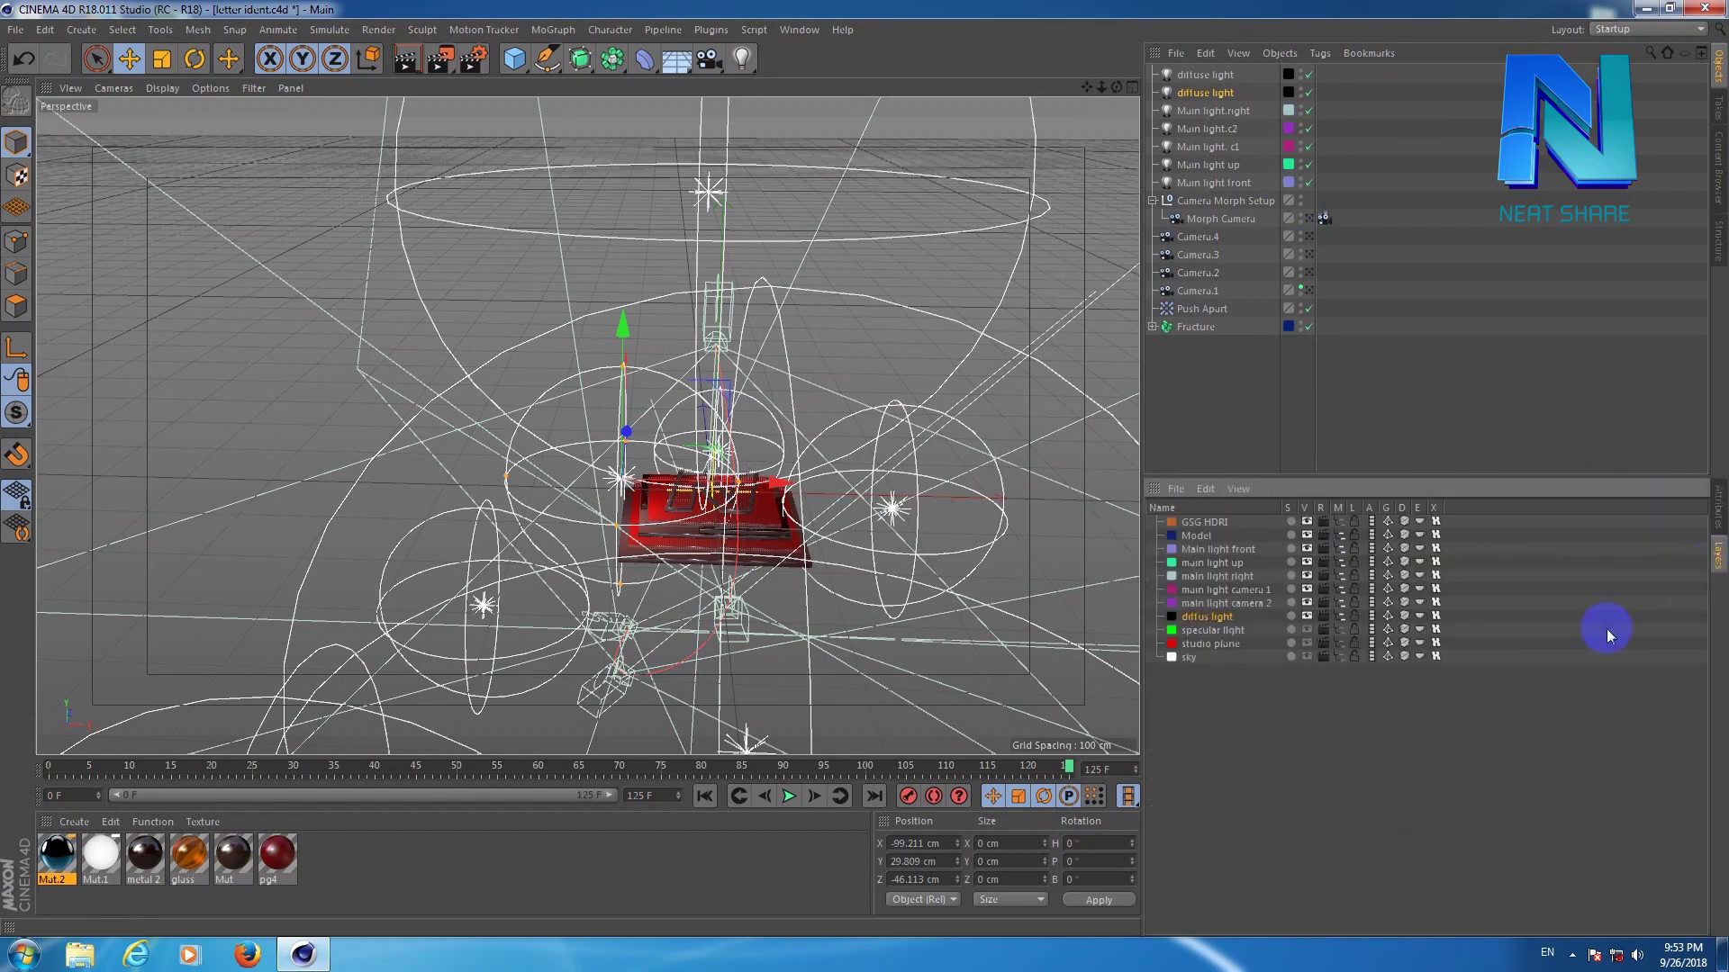
pyautogui.click(1216, 632)
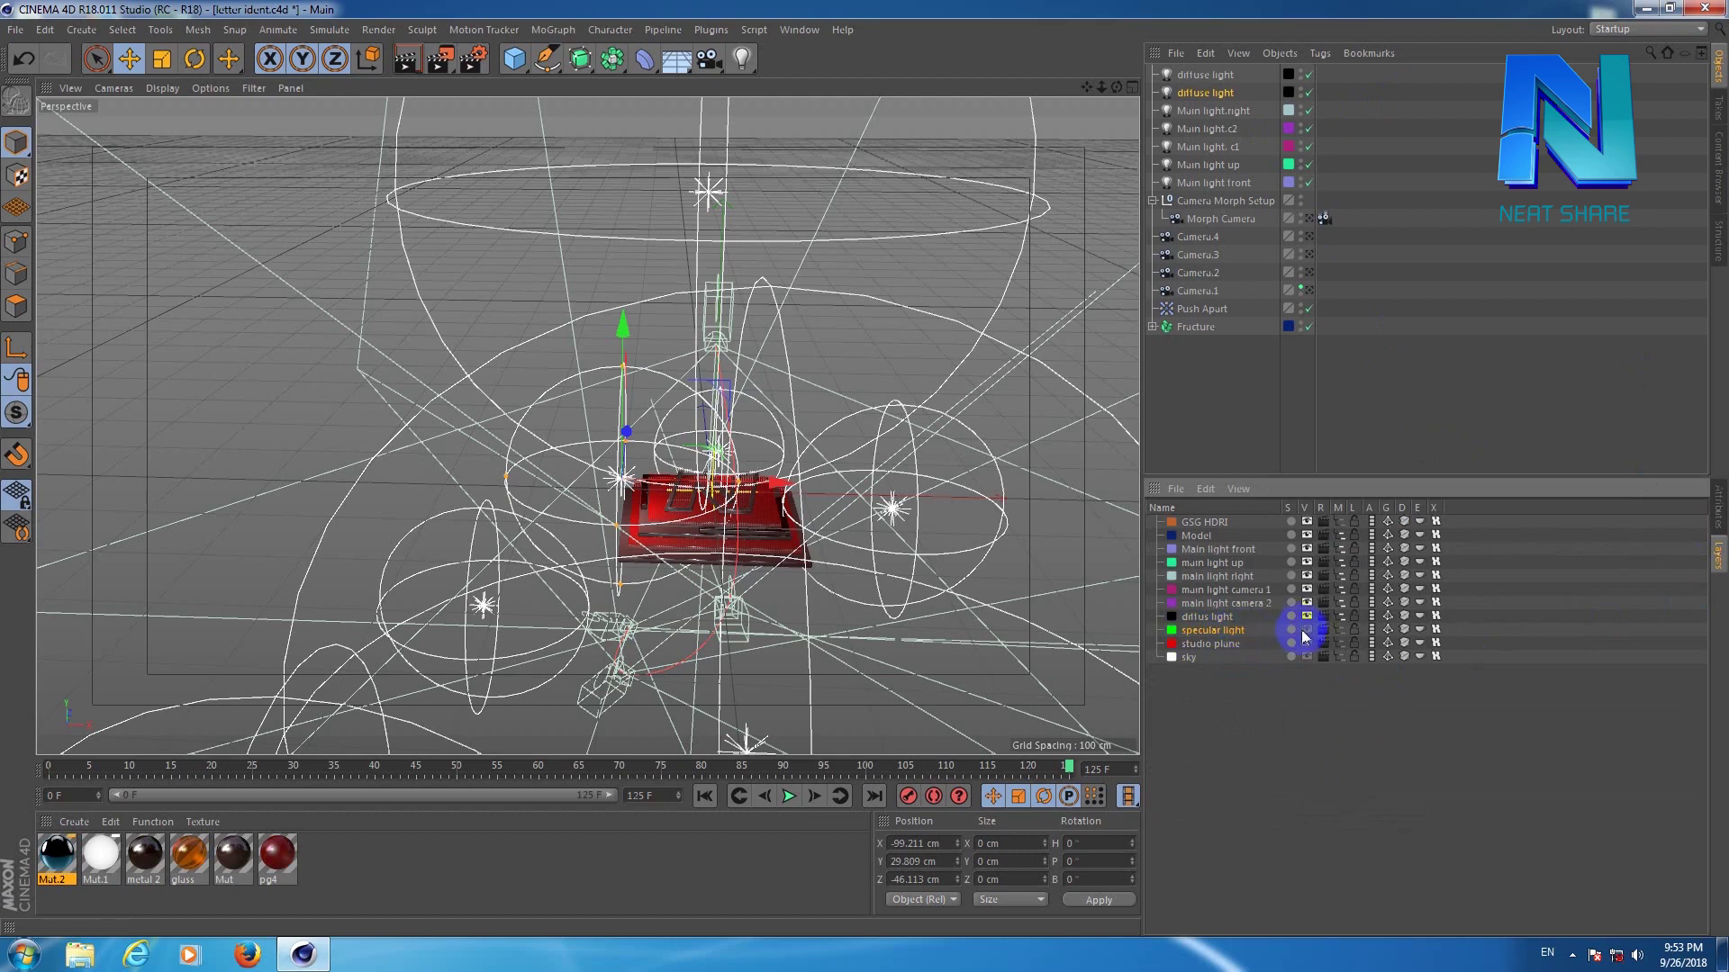
pyautogui.click(1306, 632)
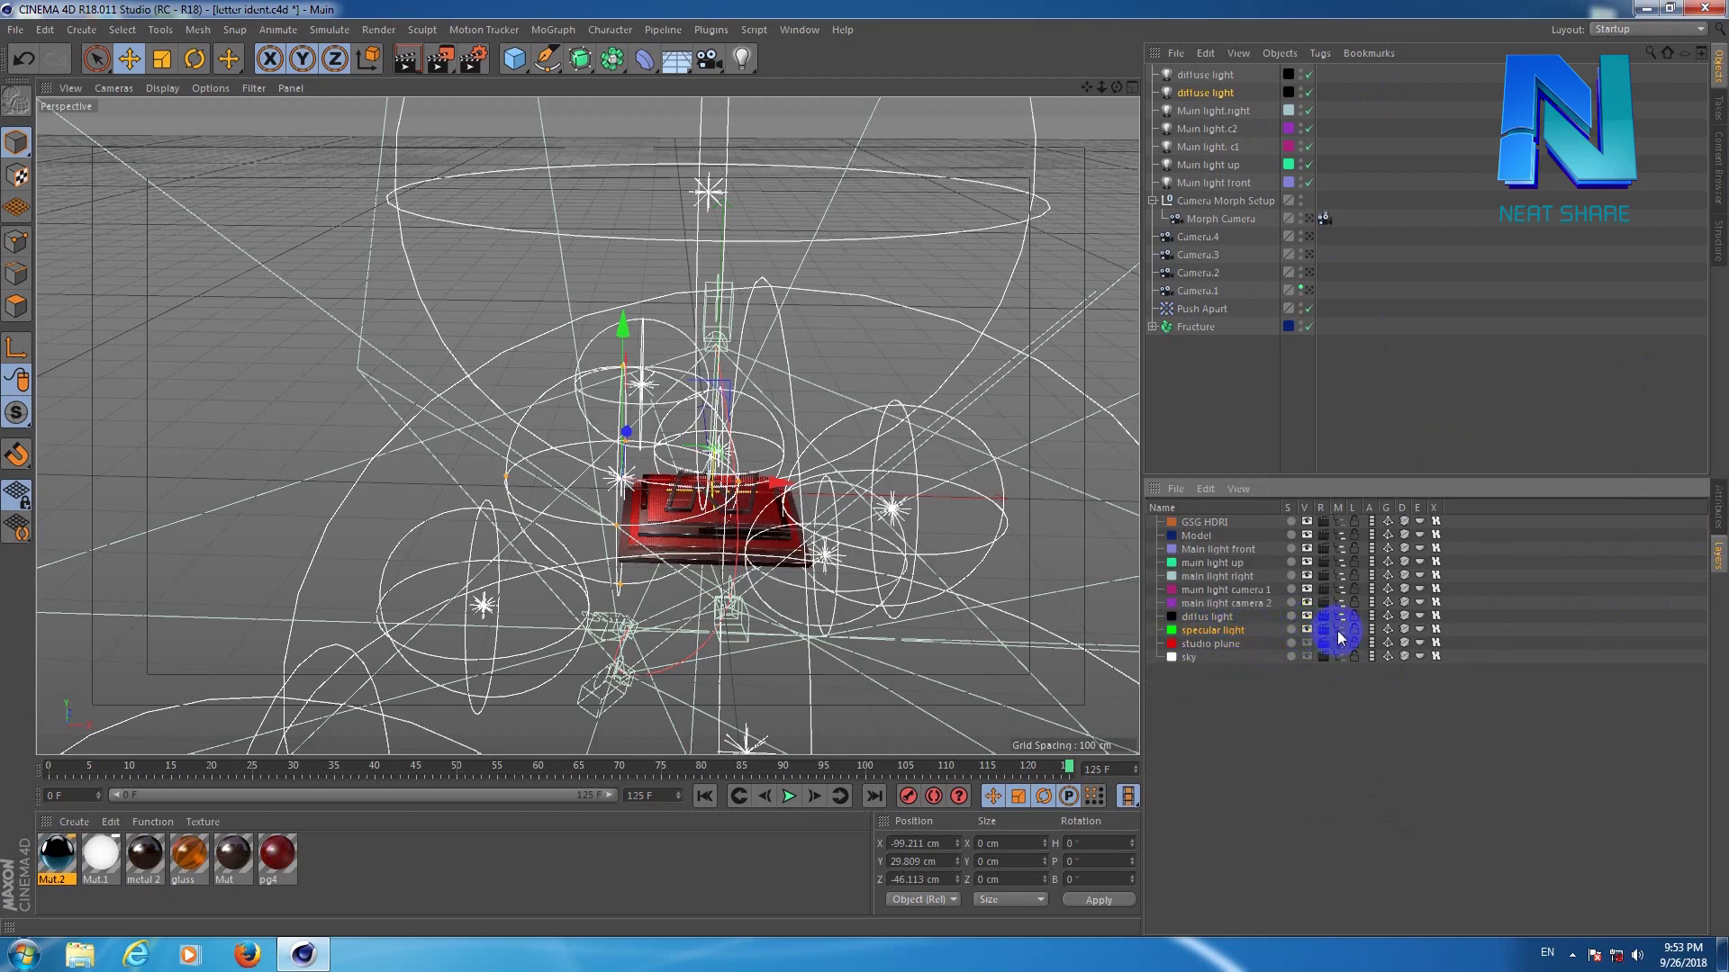
pyautogui.click(1339, 632)
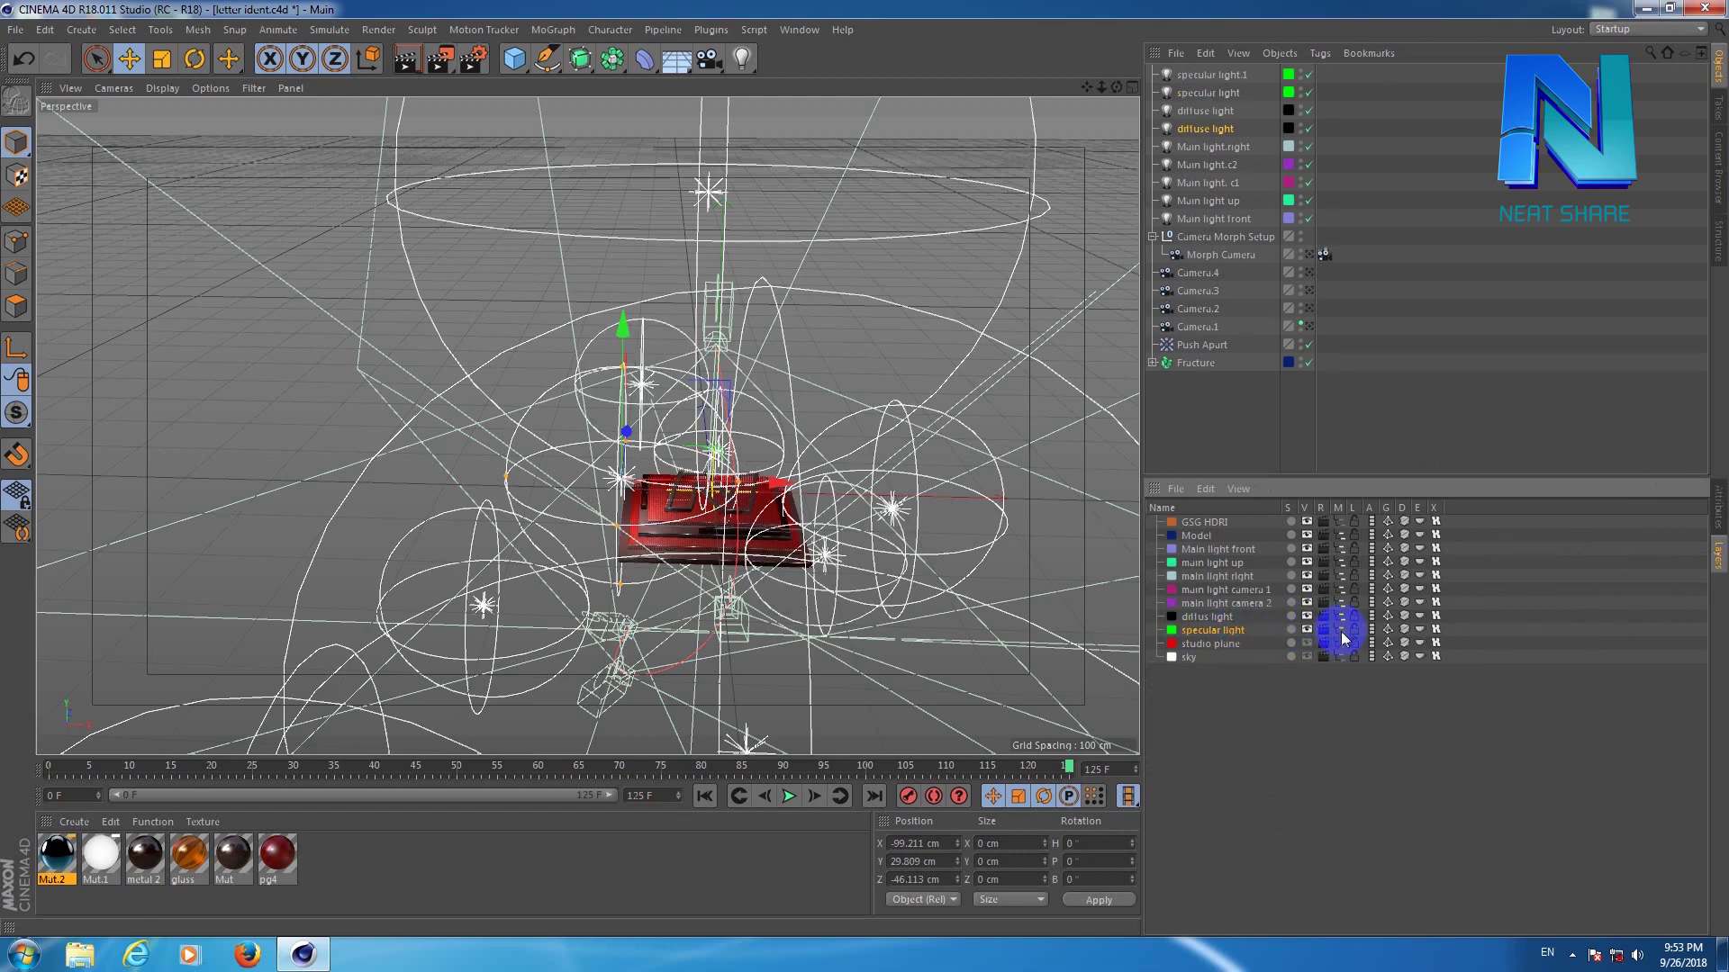
pyautogui.click(1207, 93)
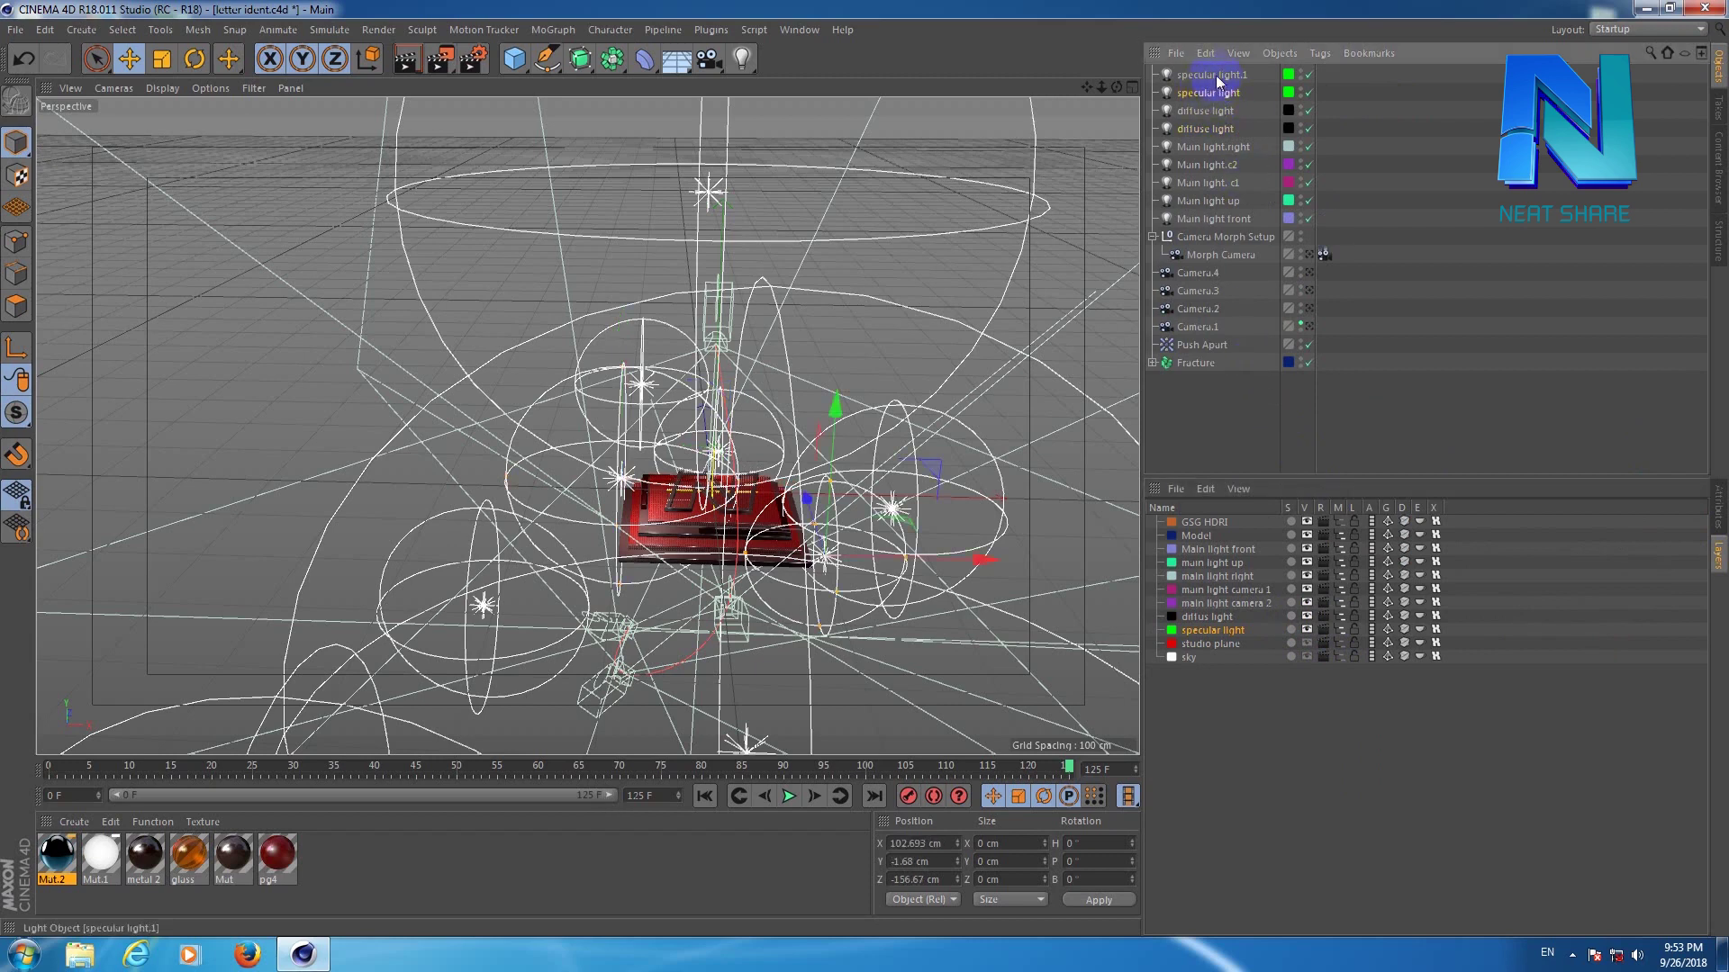
# Review the specular light's General and Details settings (Inverse Square falloff, 76.872 cm radius).
pyautogui.hotkey('shift', 'F5')
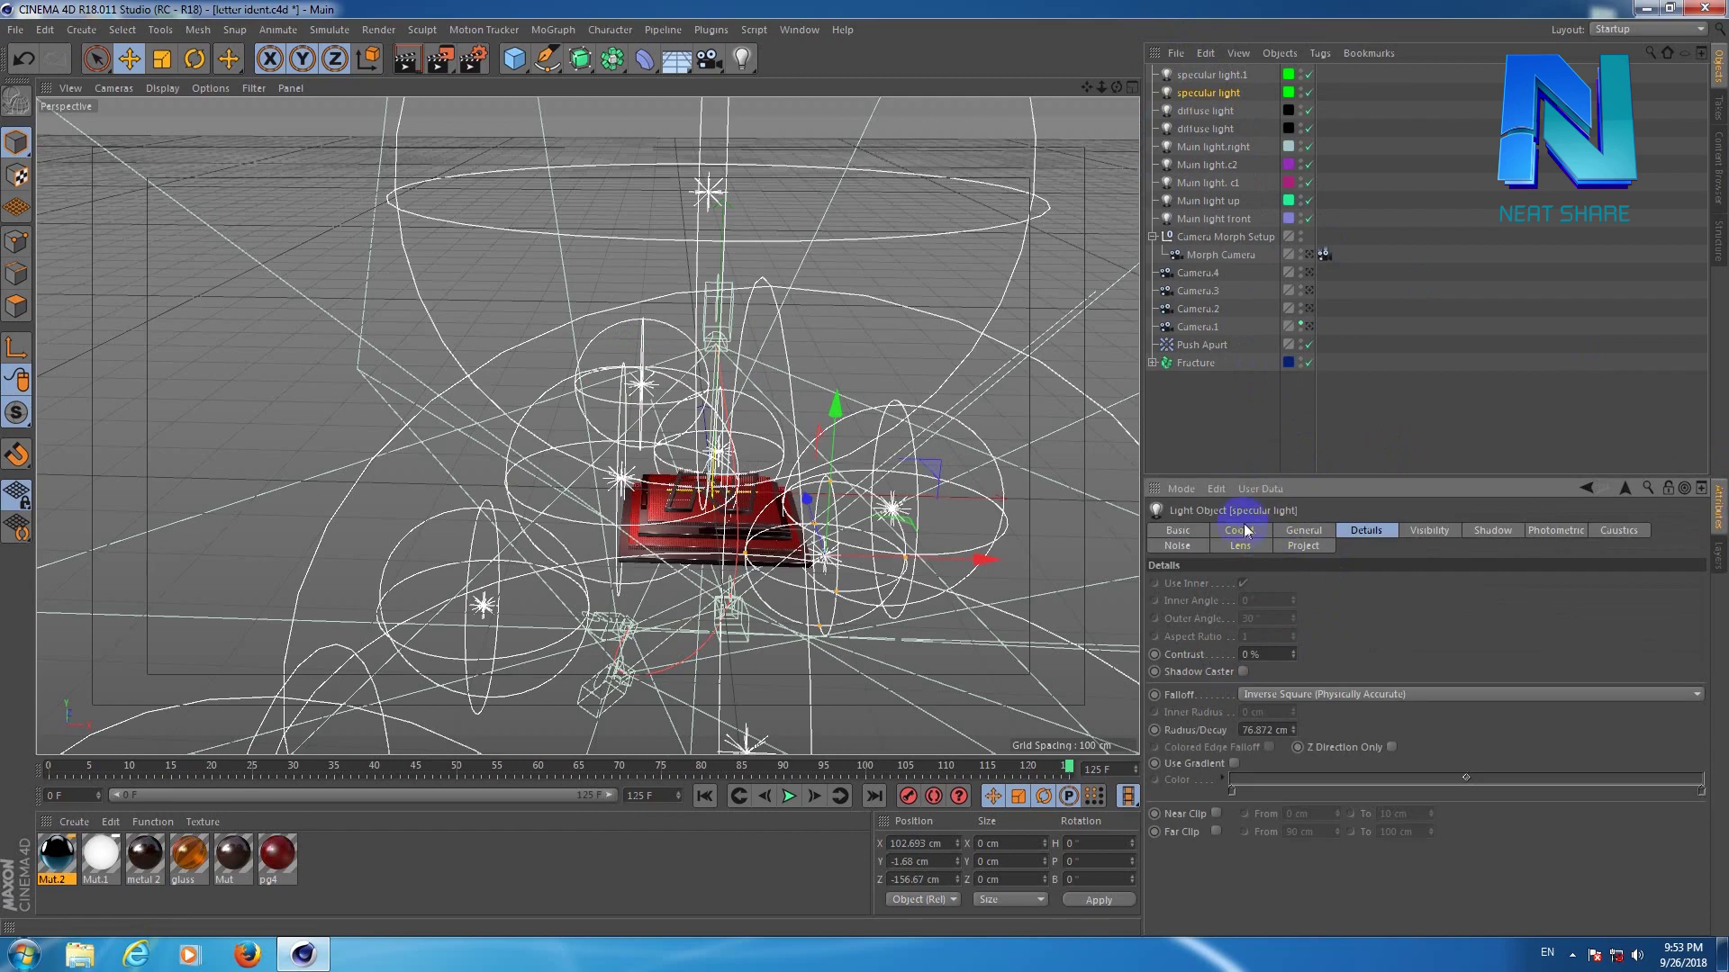
pyautogui.click(1295, 532)
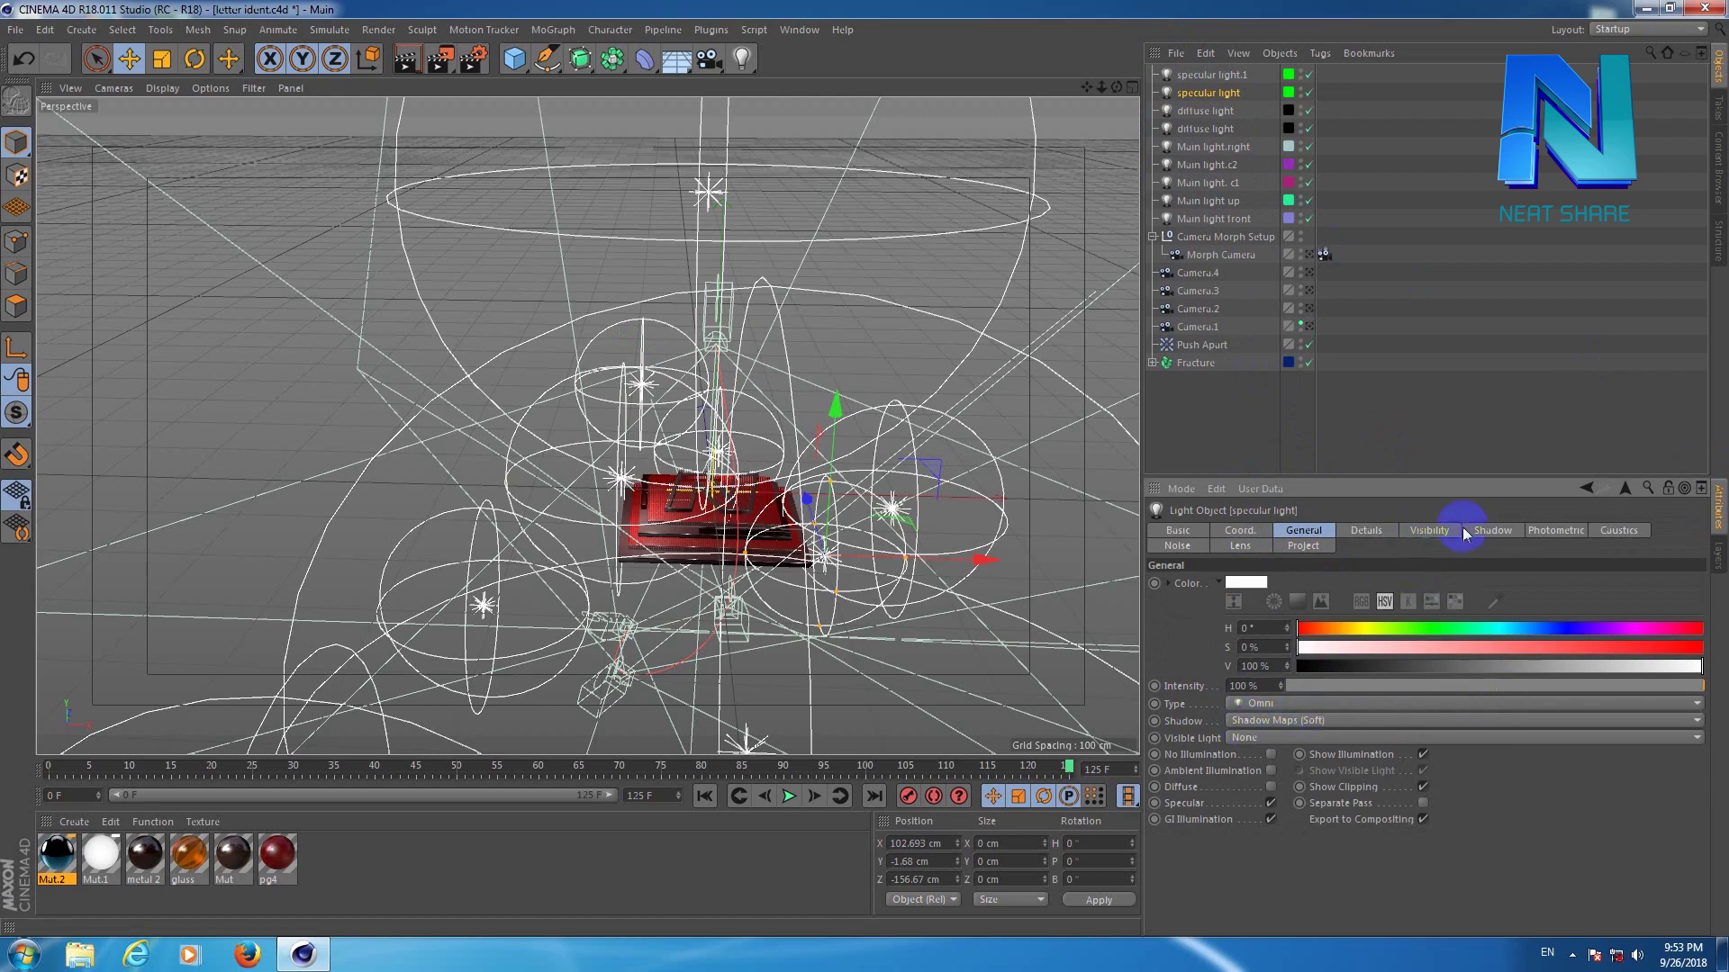
pyautogui.click(1363, 533)
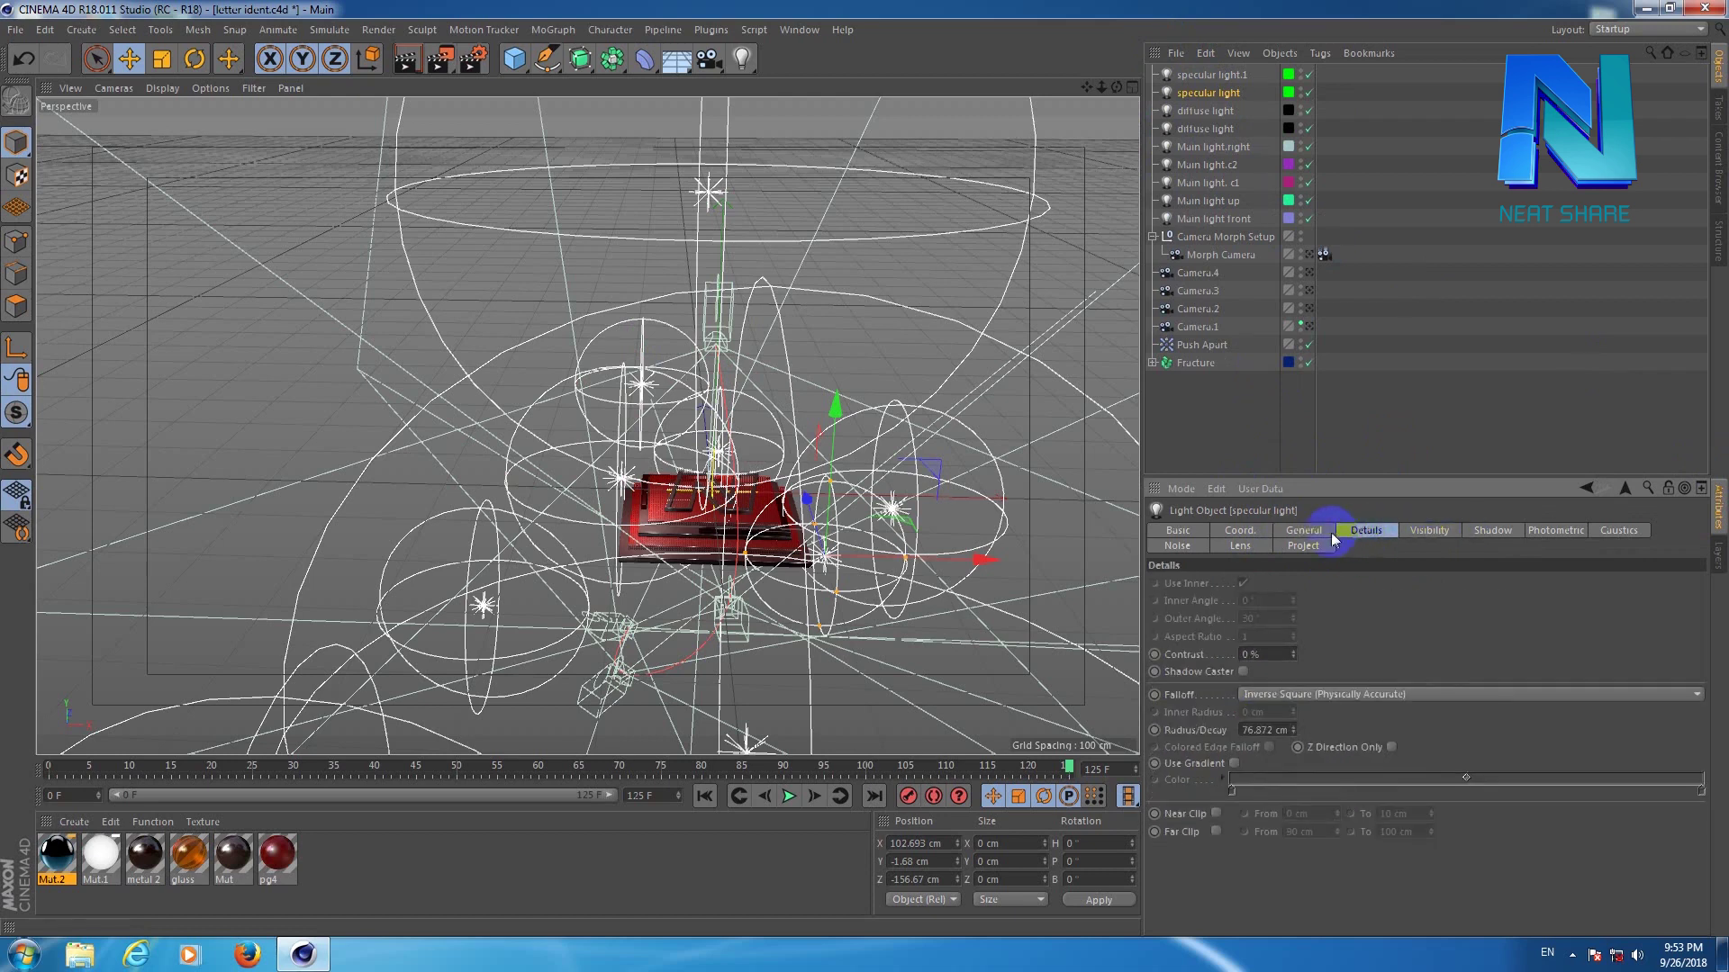
pyautogui.click(1303, 532)
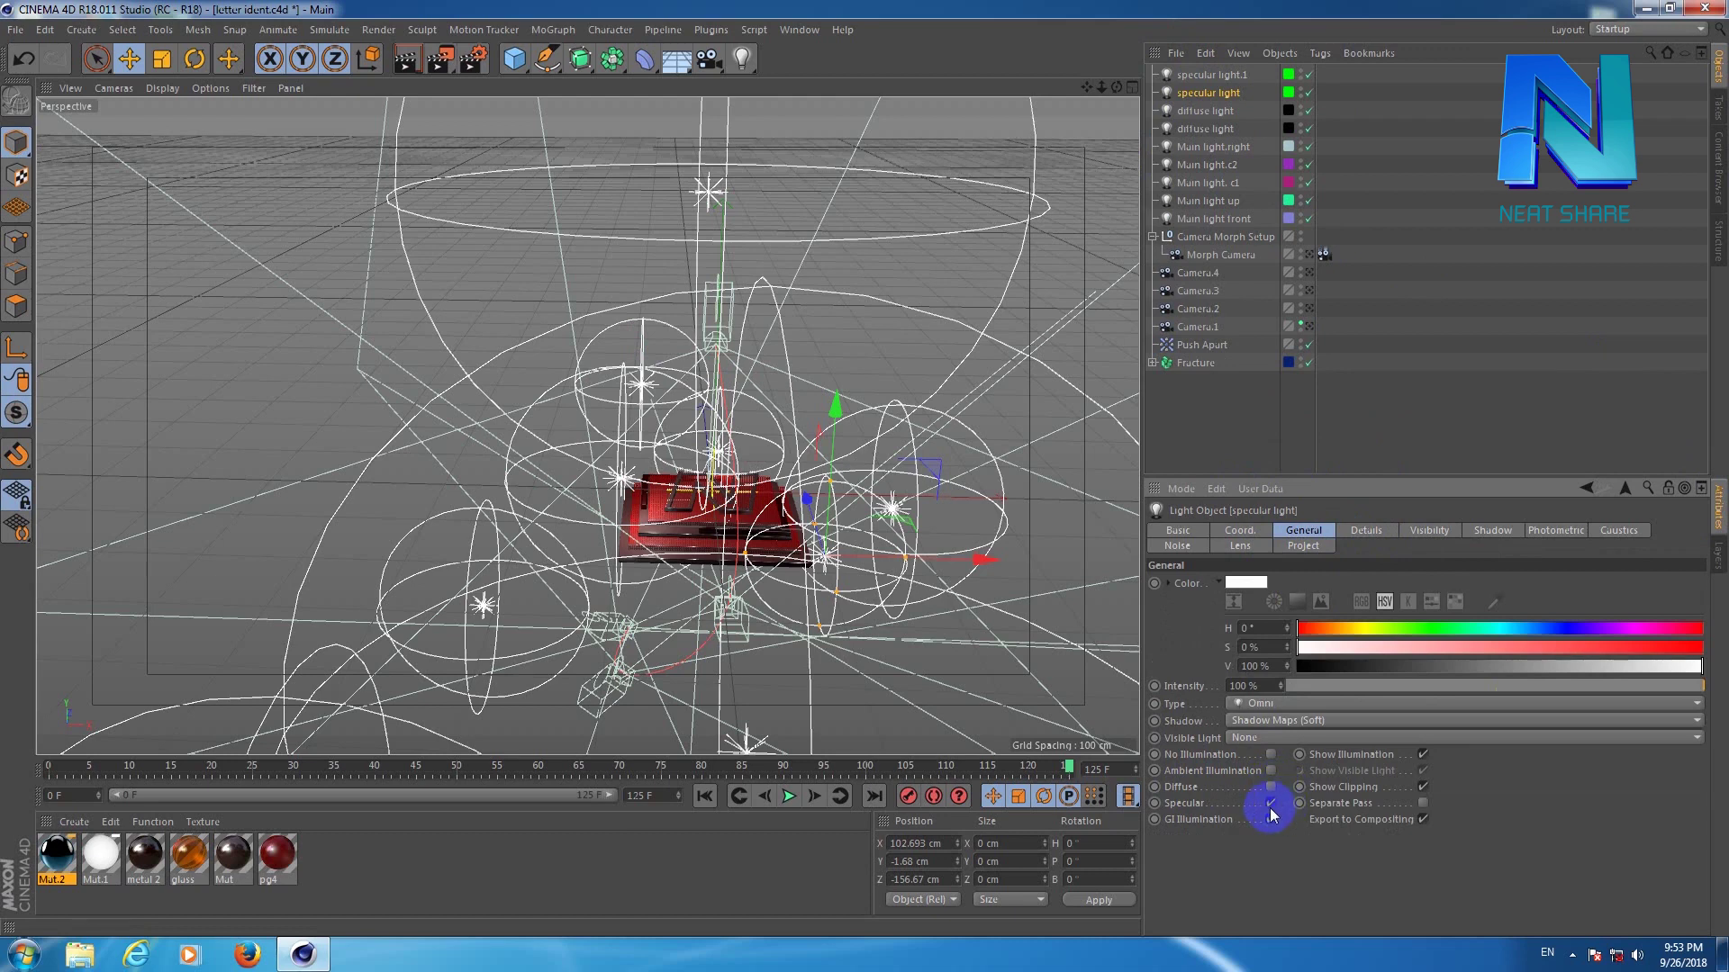
pyautogui.click(1368, 531)
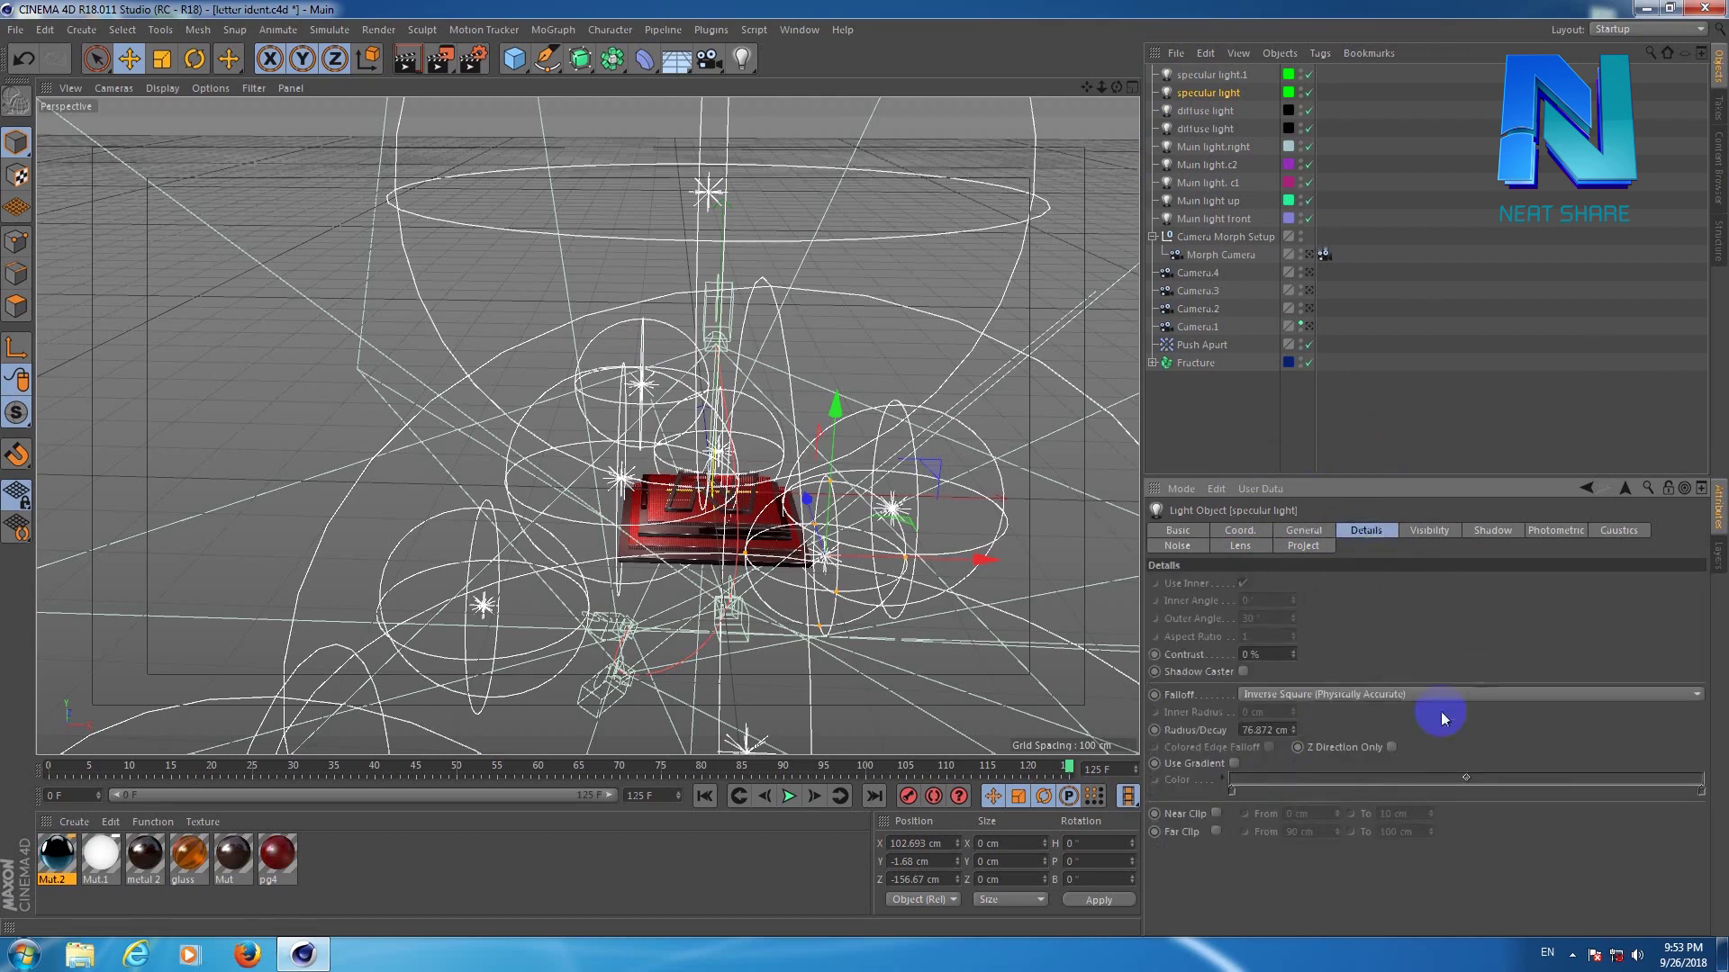
# Bring the perspective view closer to the red plaque and clear the selection.
pyautogui.click(1223, 94)
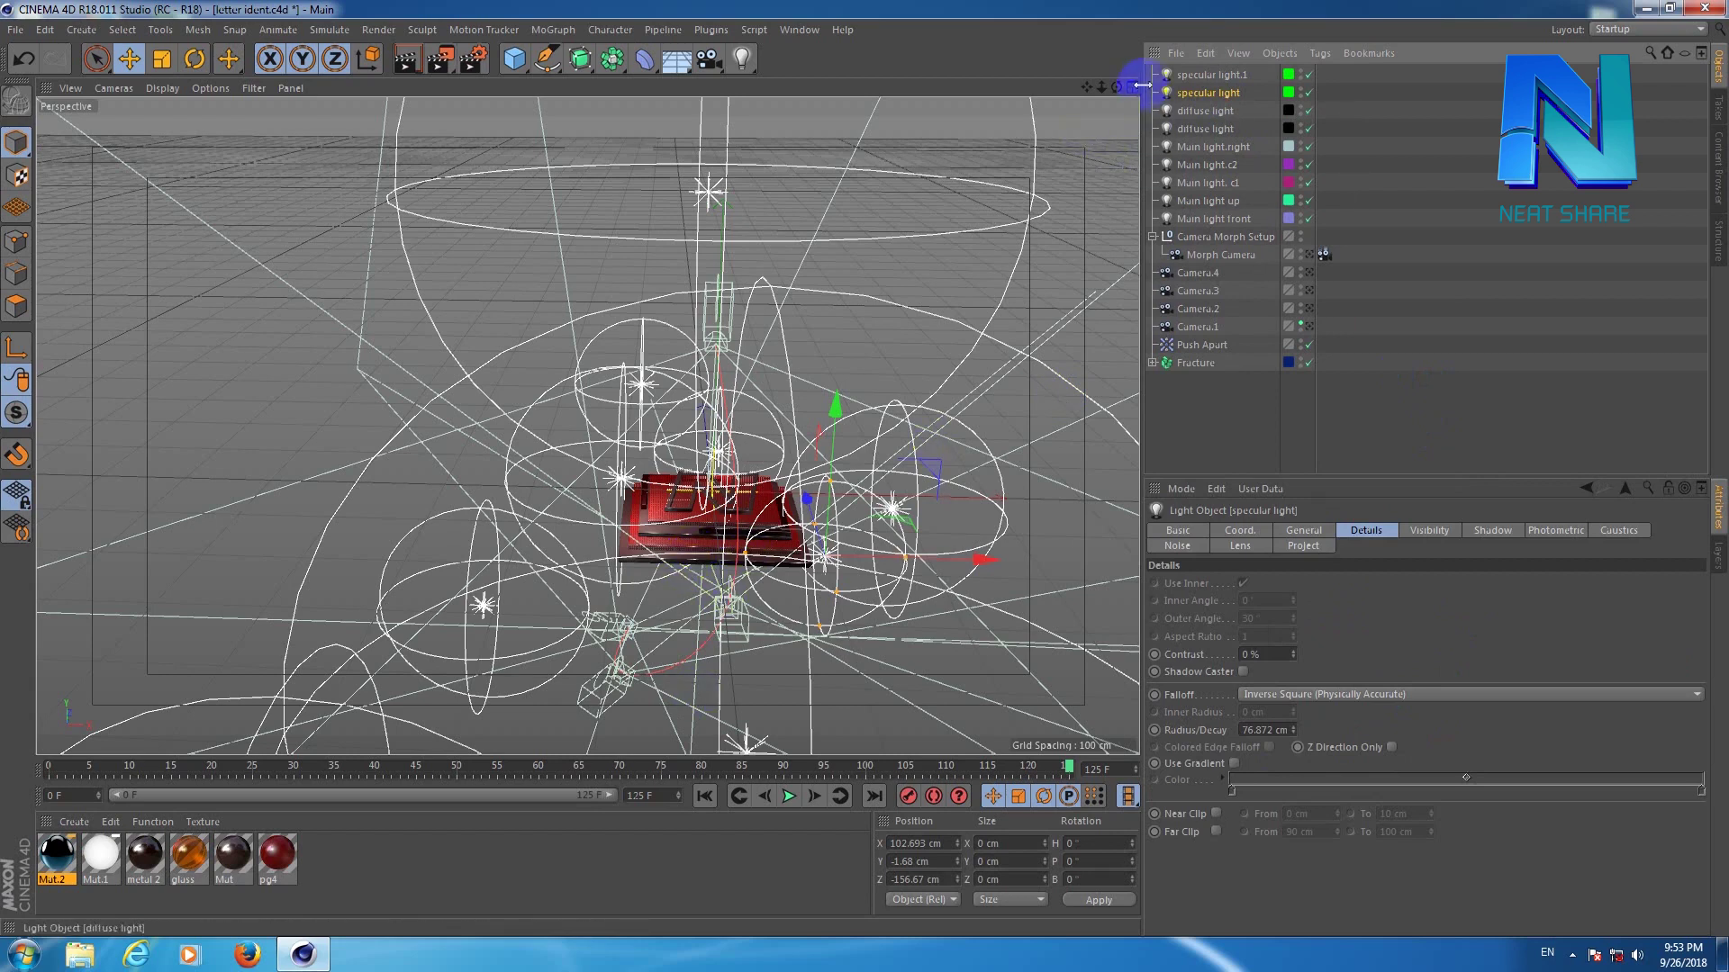
pyautogui.moveTo(1099, 84); pyautogui.dragTo(669, 645)
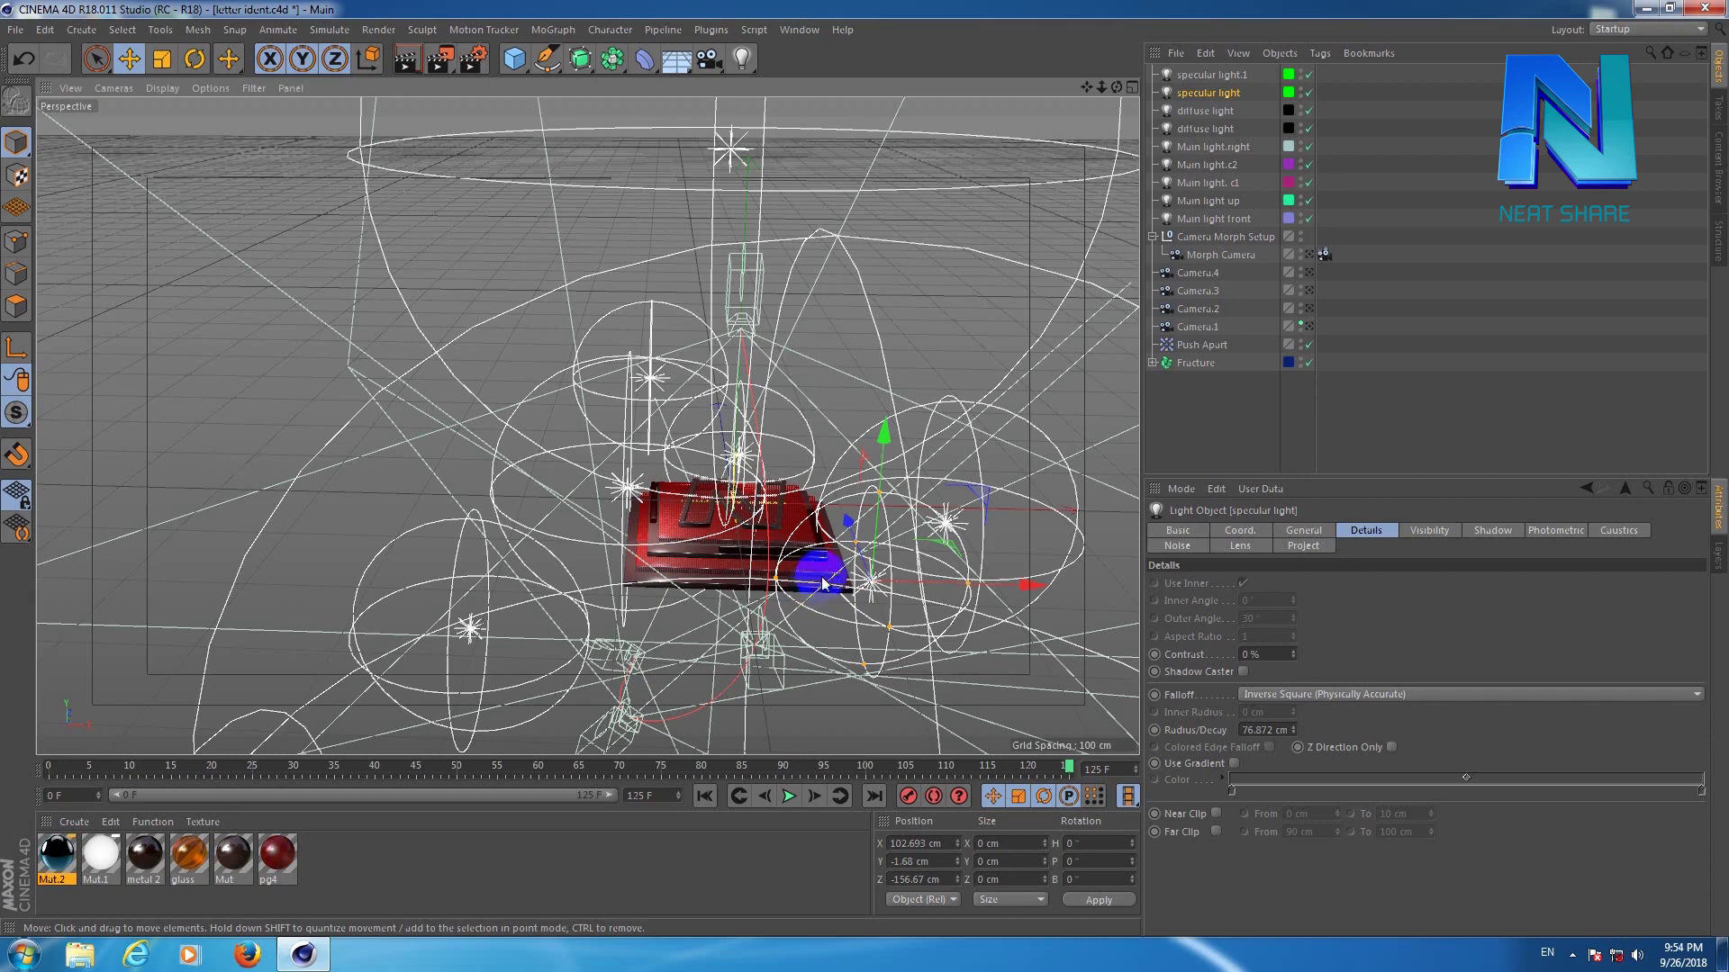
pyautogui.click(1390, 416)
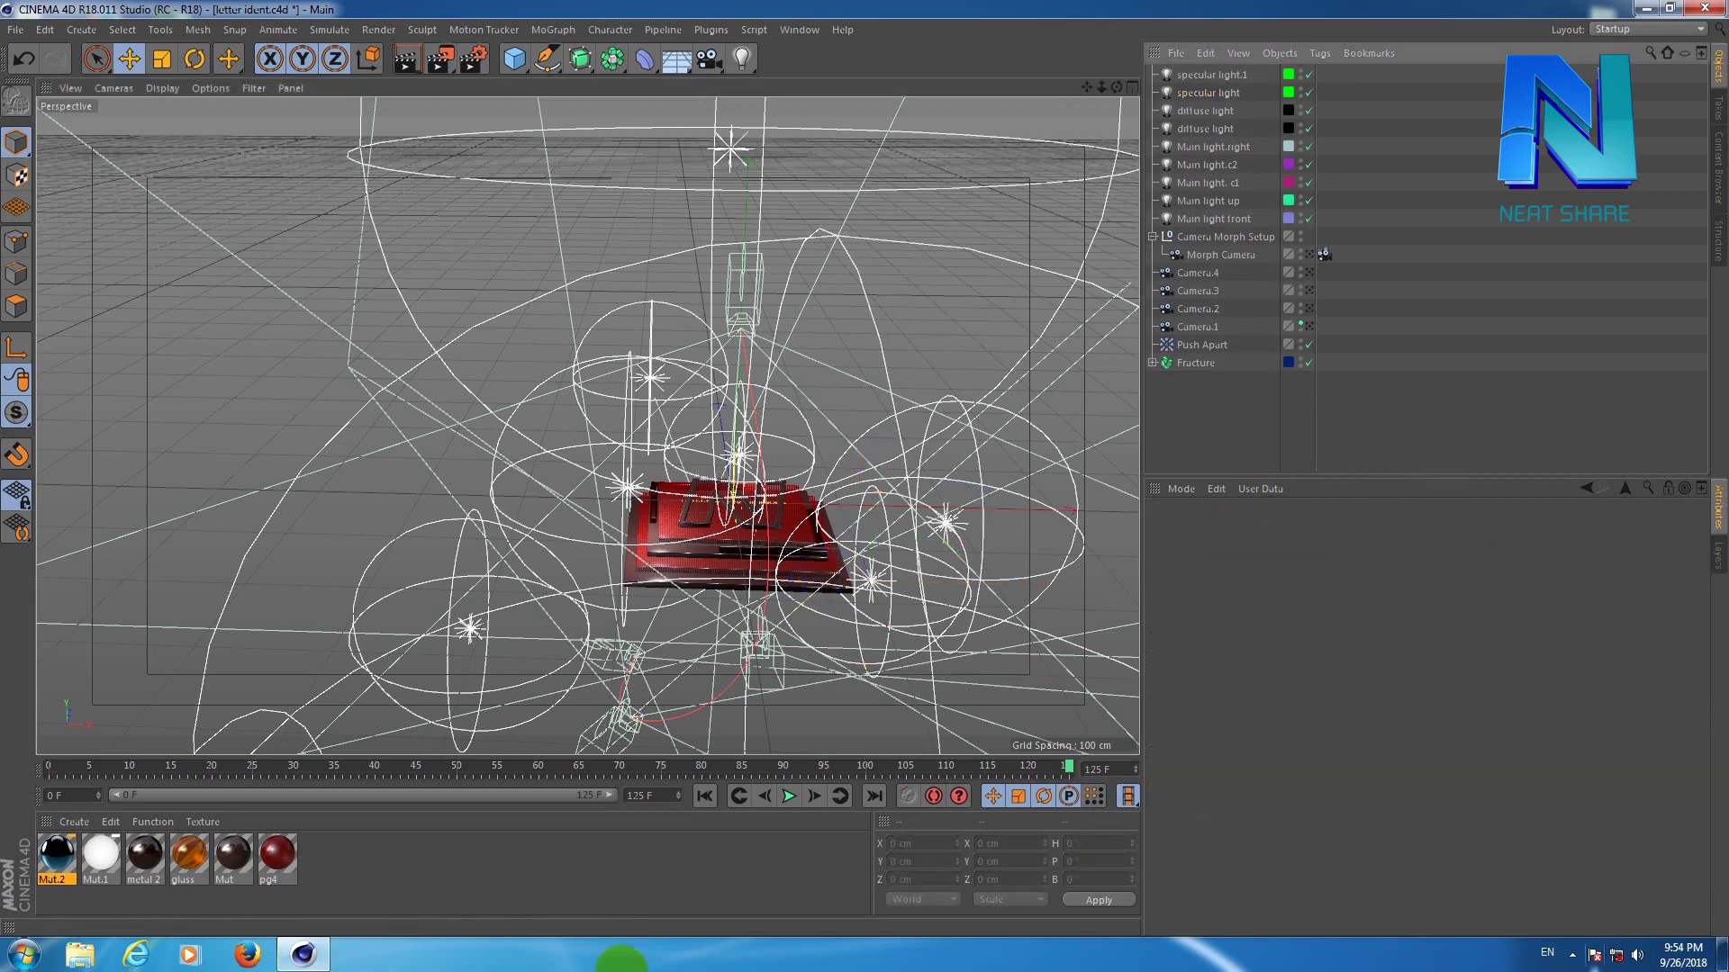
# Add a Sky object on the active sky layer and list the layer's objects.
pyautogui.click(1201, 146)
pyautogui.click(1208, 200)
pyautogui.click(1269, 373)
pyautogui.click(1720, 560)
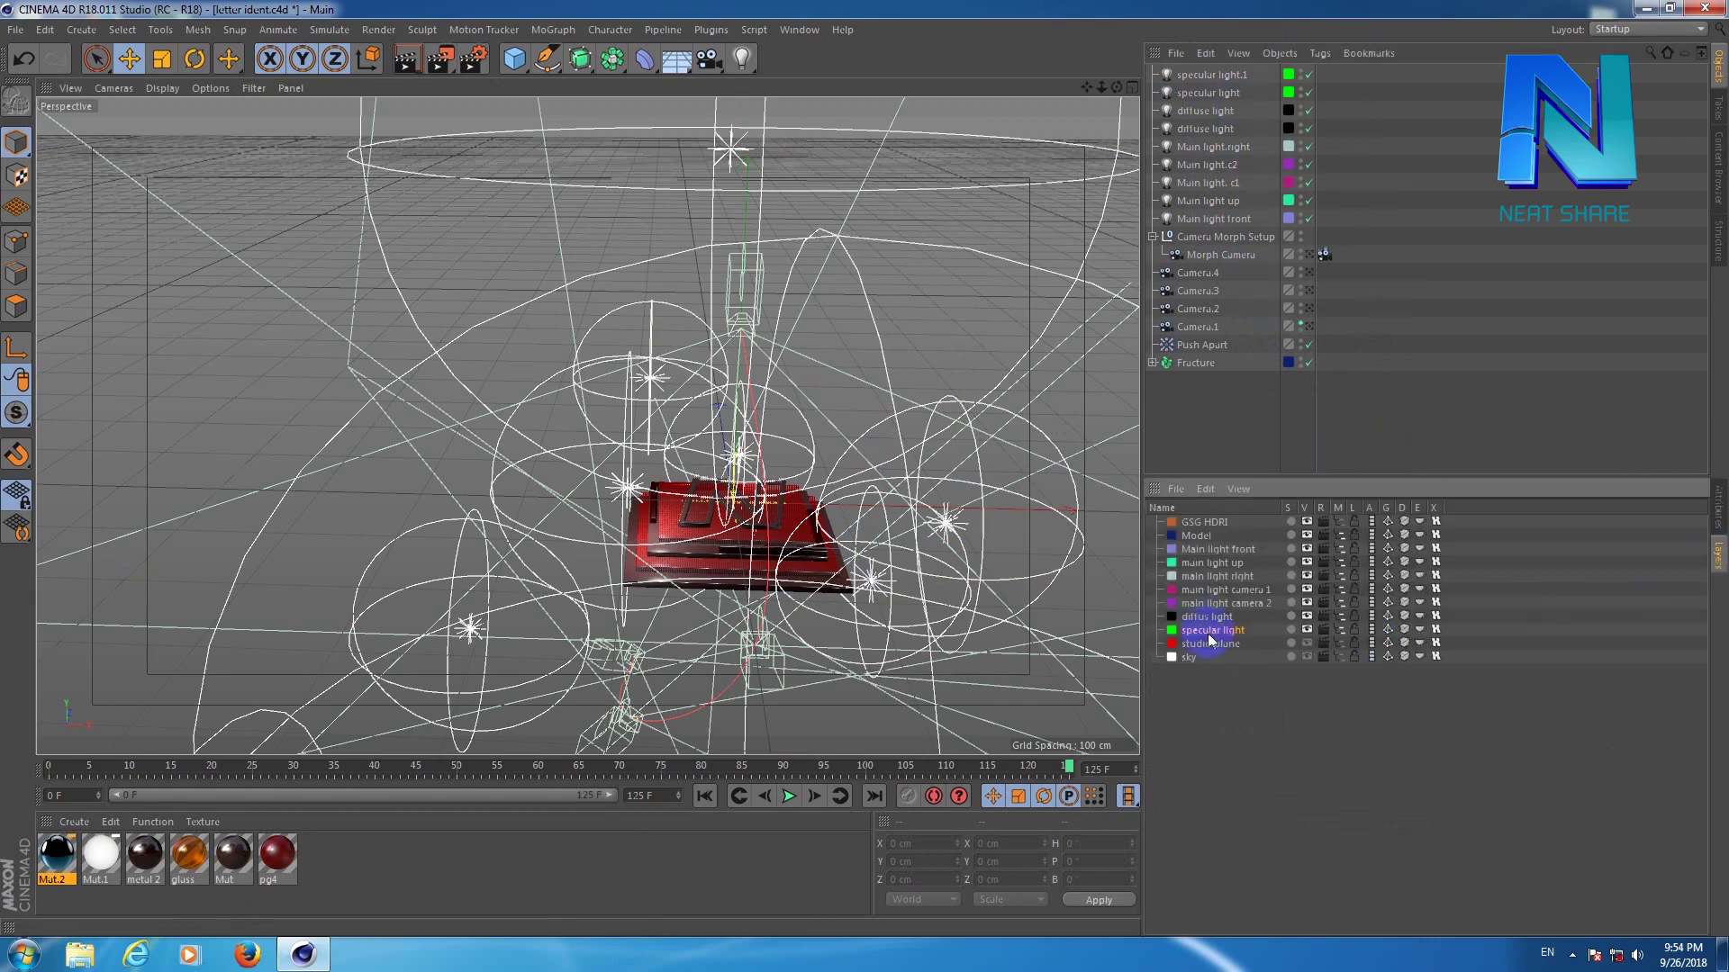
pyautogui.click(1205, 658)
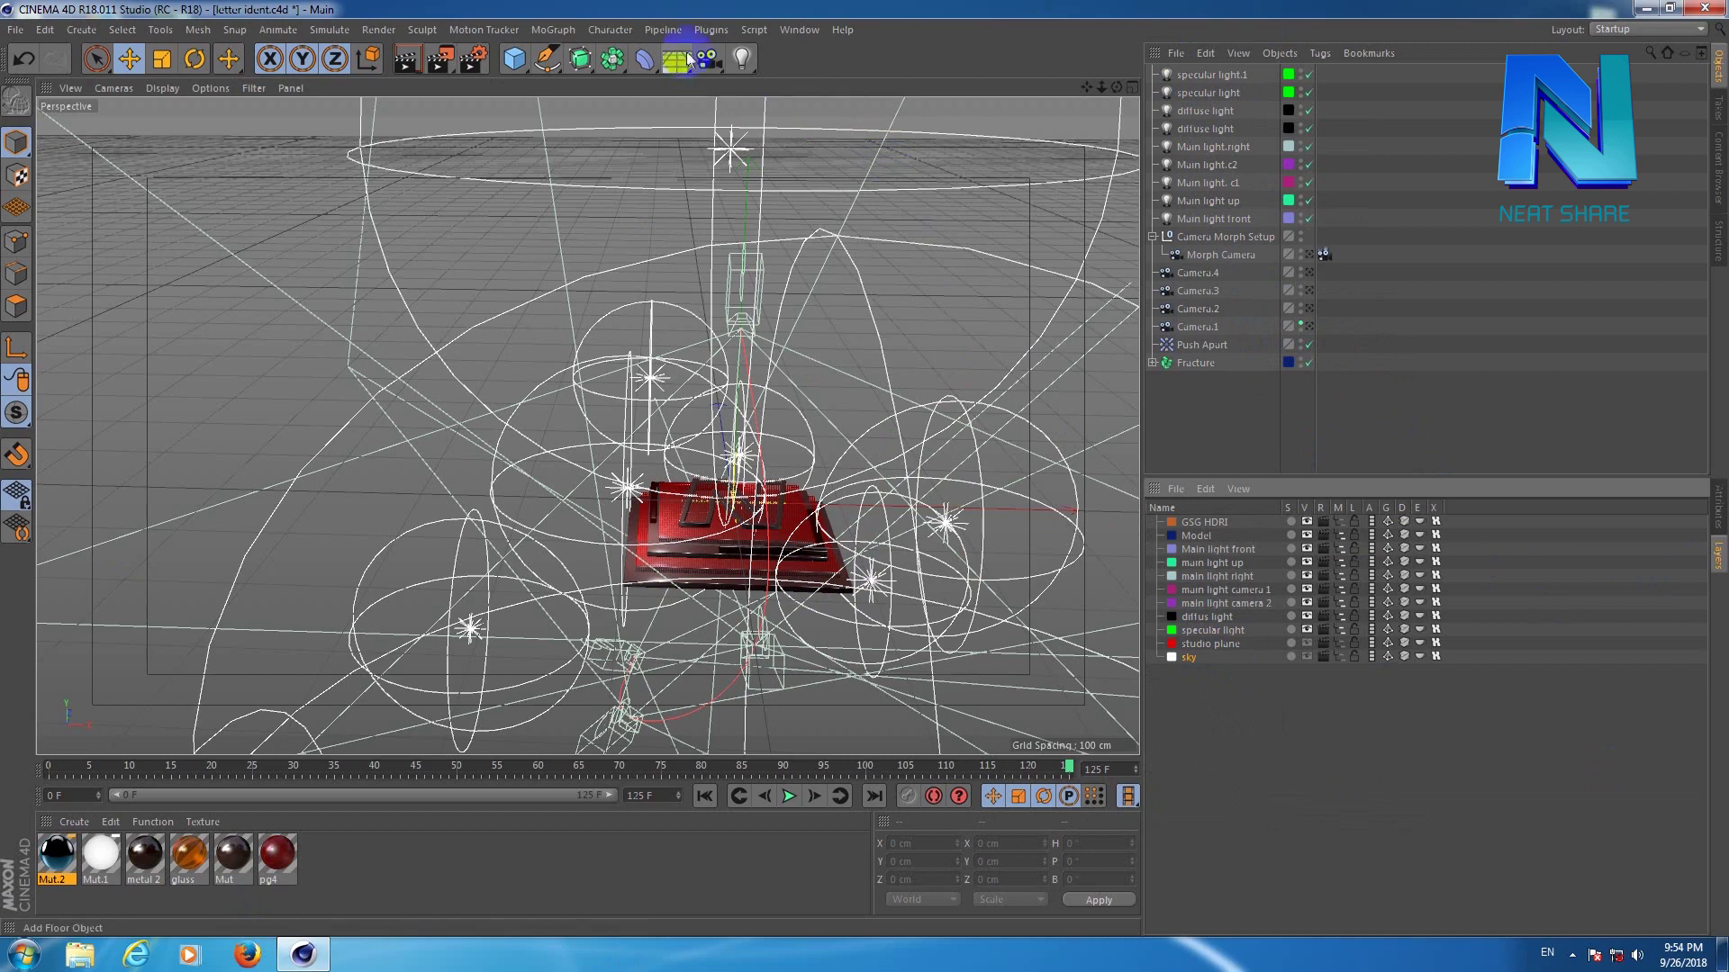
pyautogui.moveTo(681, 66); pyautogui.dragTo(905, 88)
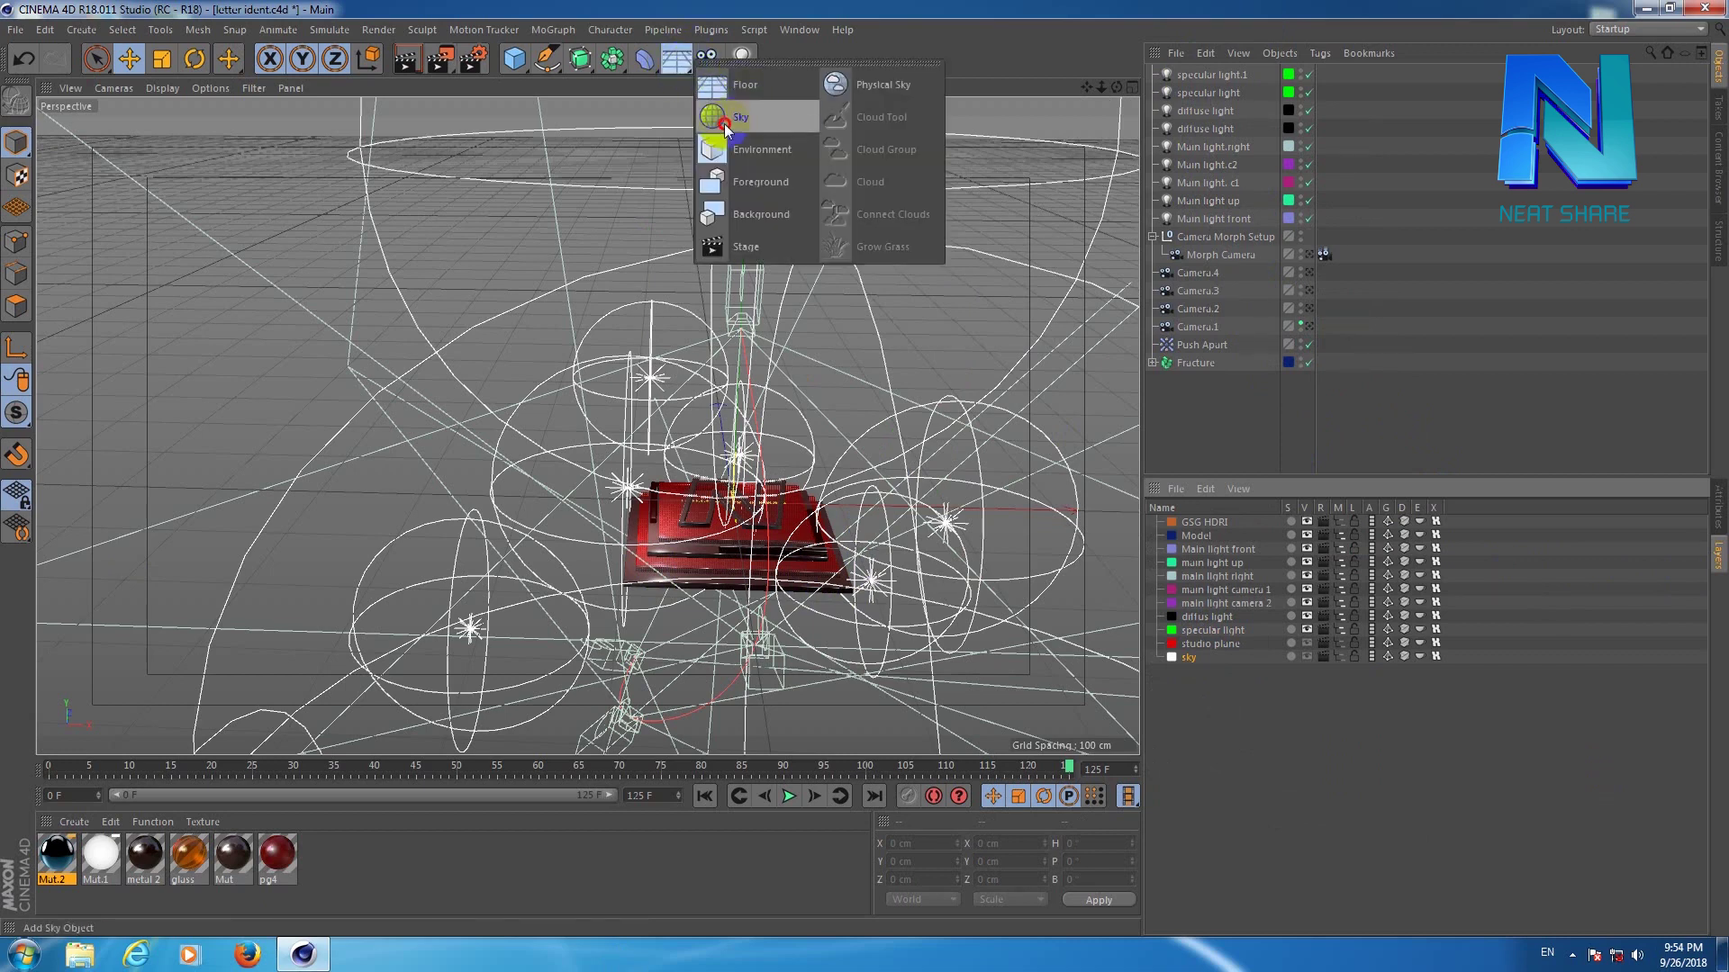
pyautogui.click(1307, 657)
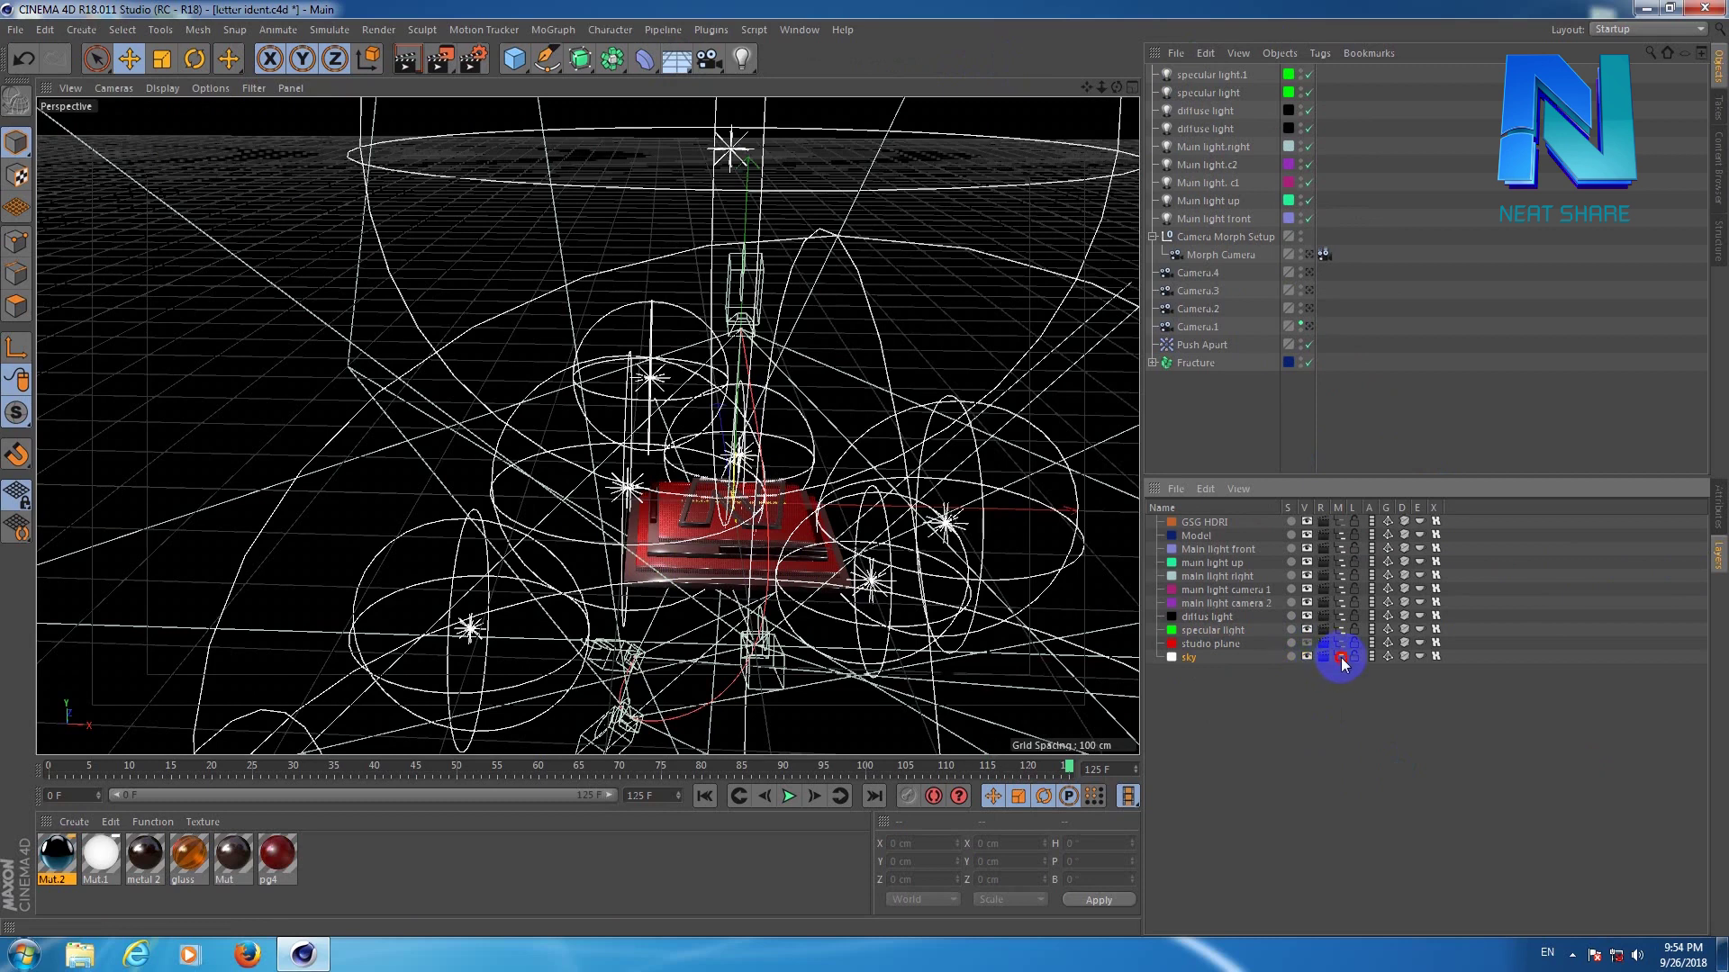
pyautogui.click(1340, 658)
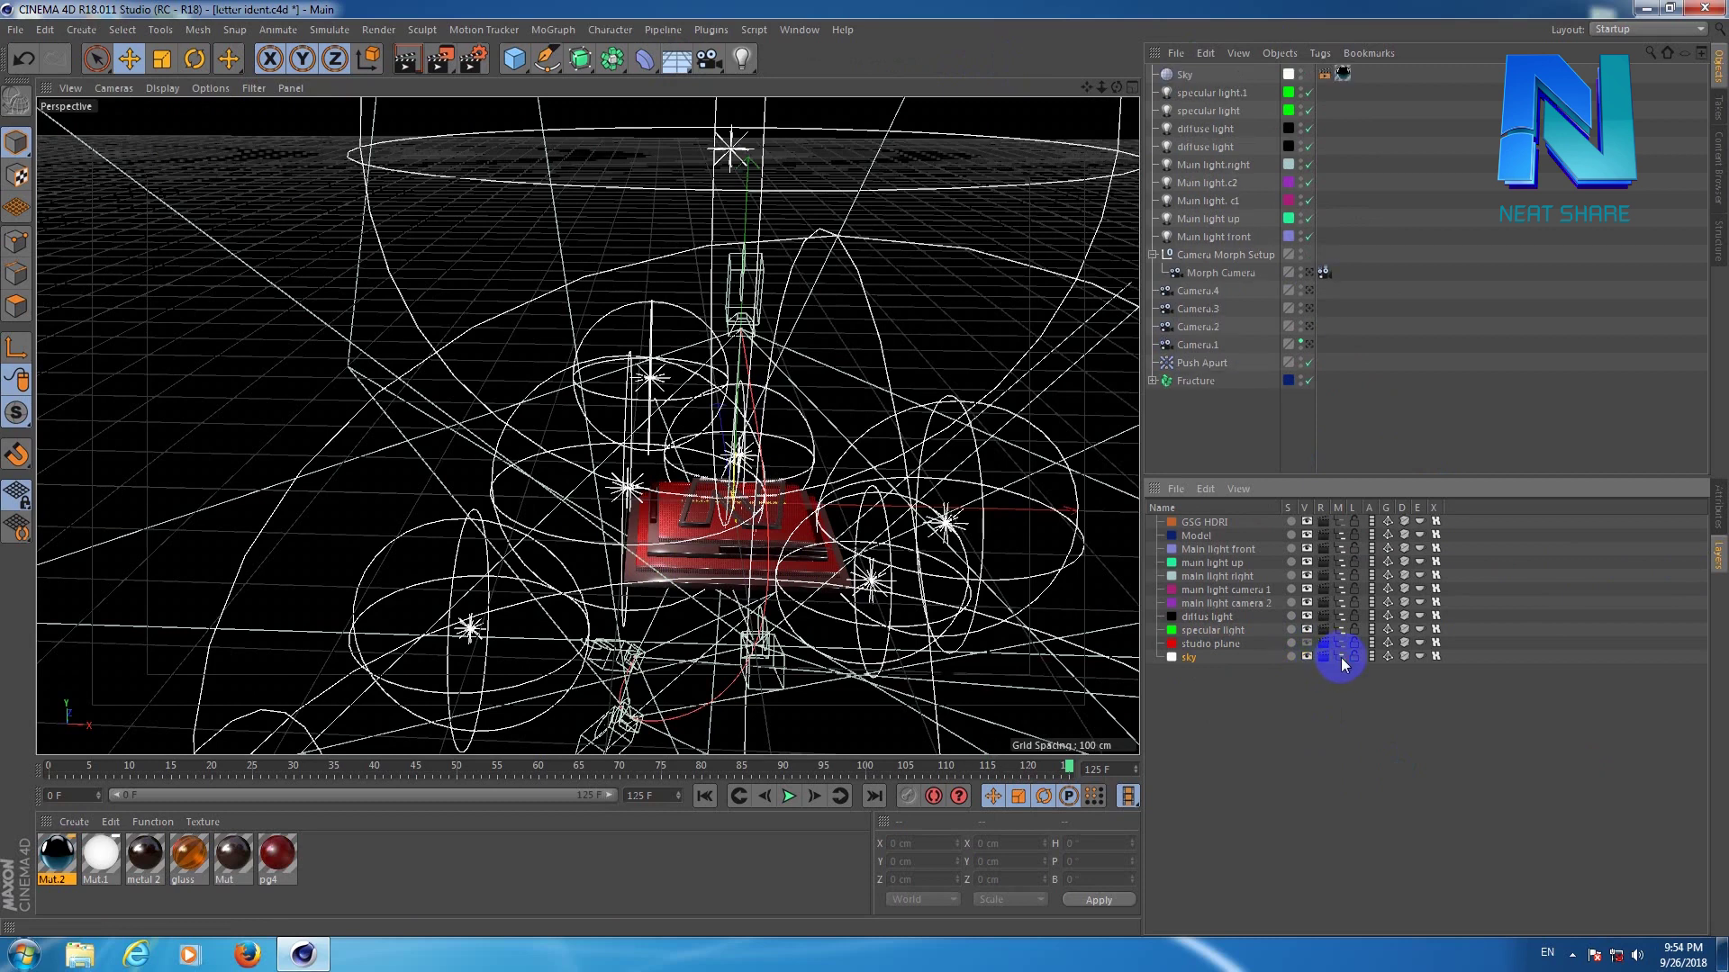
# Give the Sky a Compositing tag with Seen by Camera unchecked.
pyautogui.click(1187, 75)
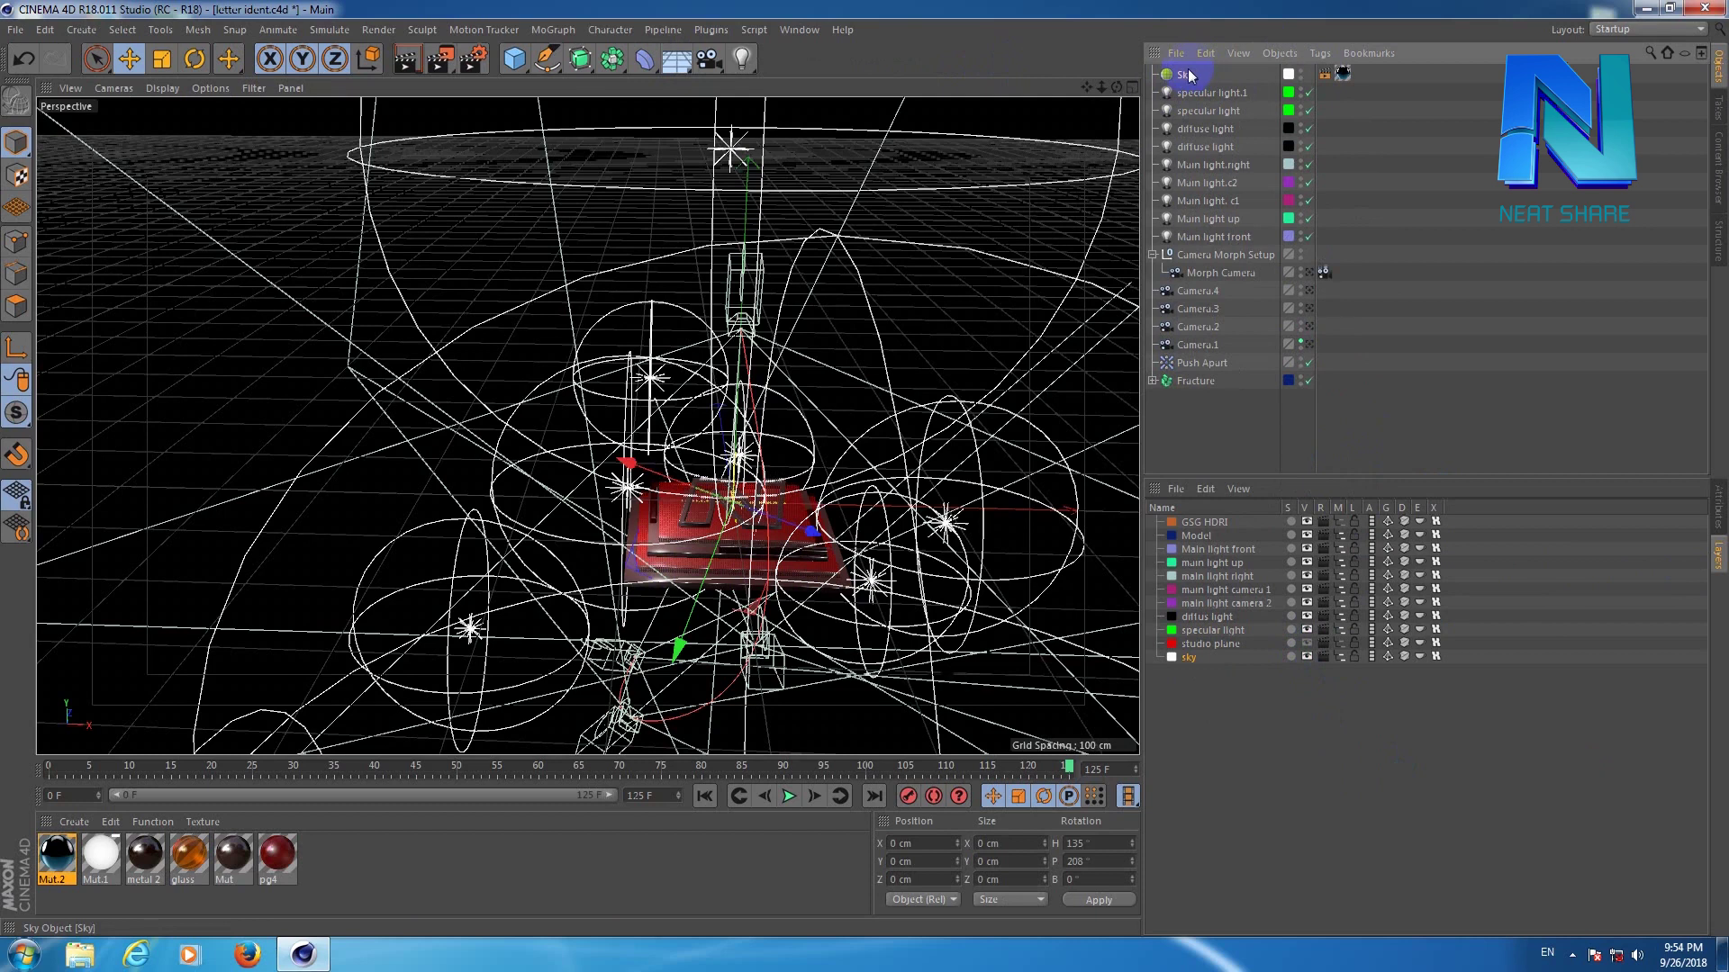
pyautogui.rightClick(1188, 75)
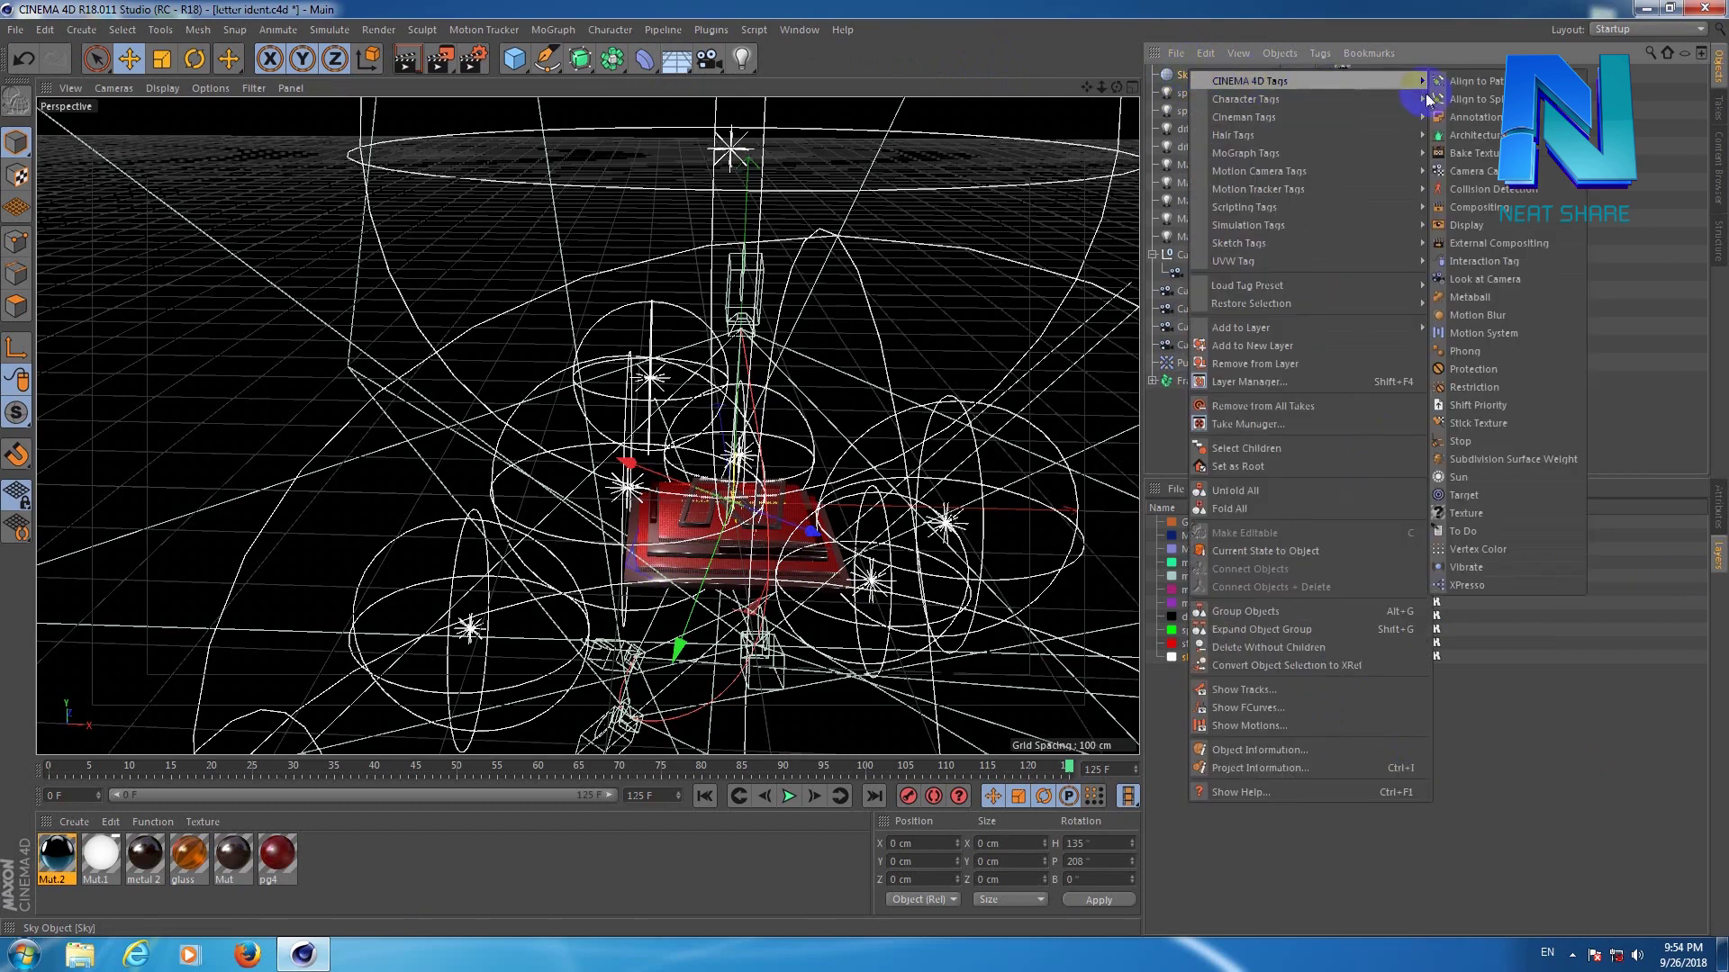
pyautogui.click(1523, 298)
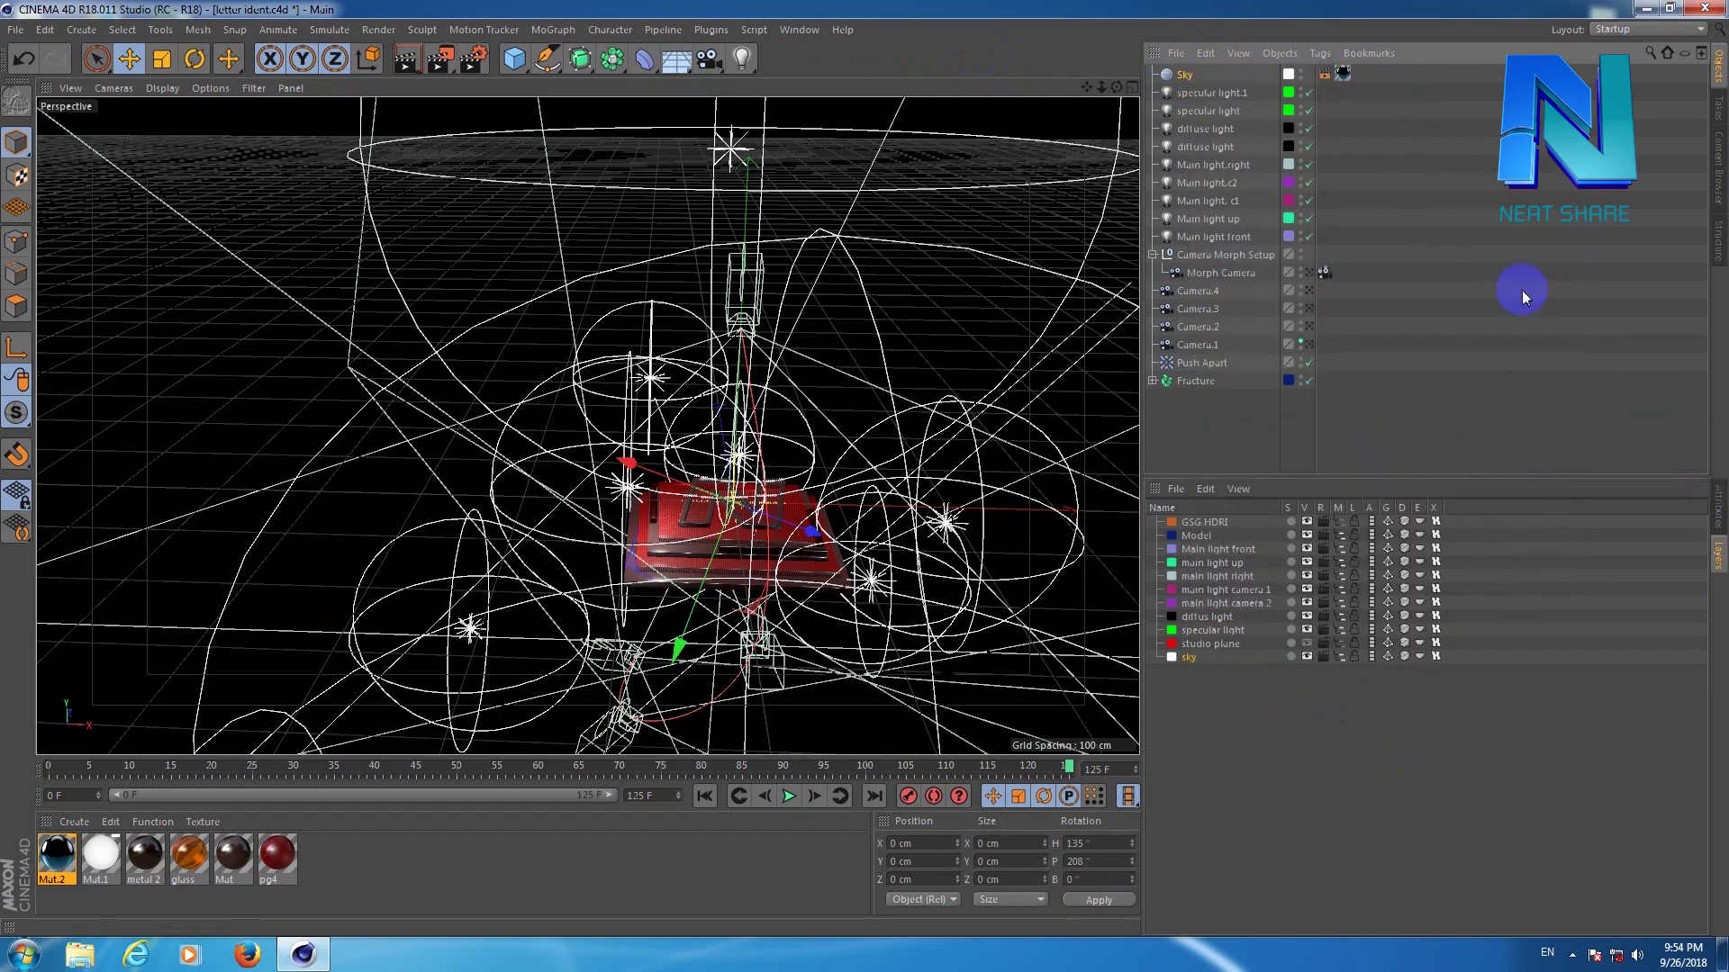
pyautogui.click(1324, 75)
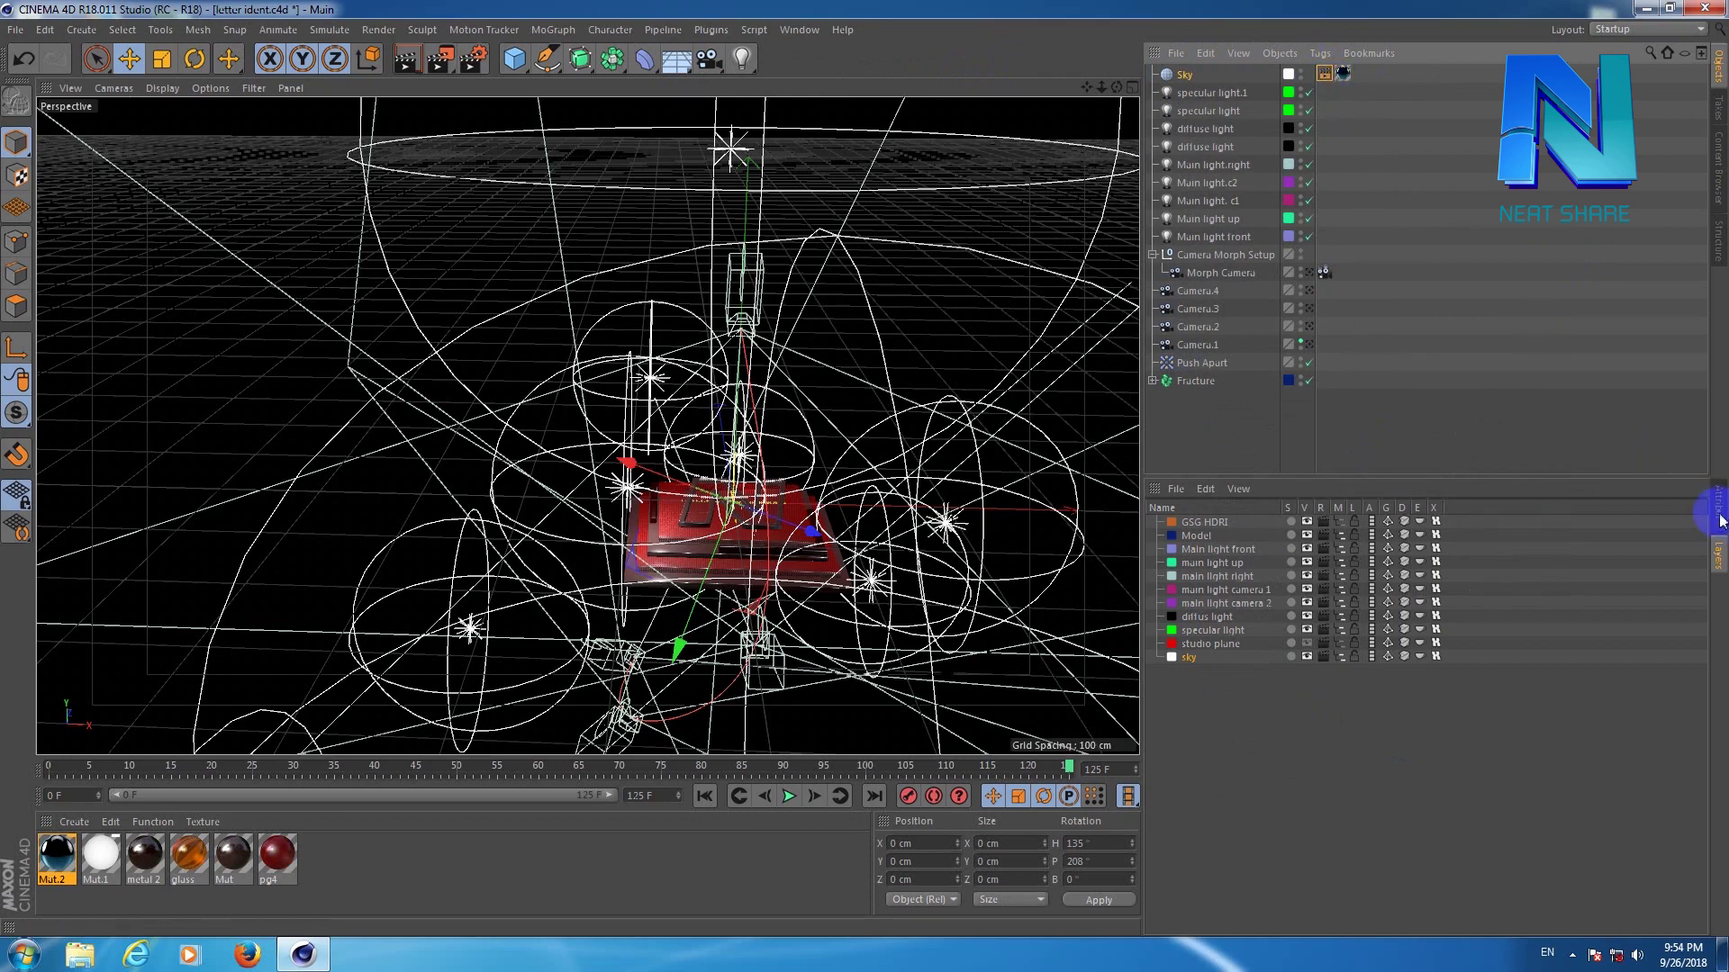
pyautogui.click(1718, 508)
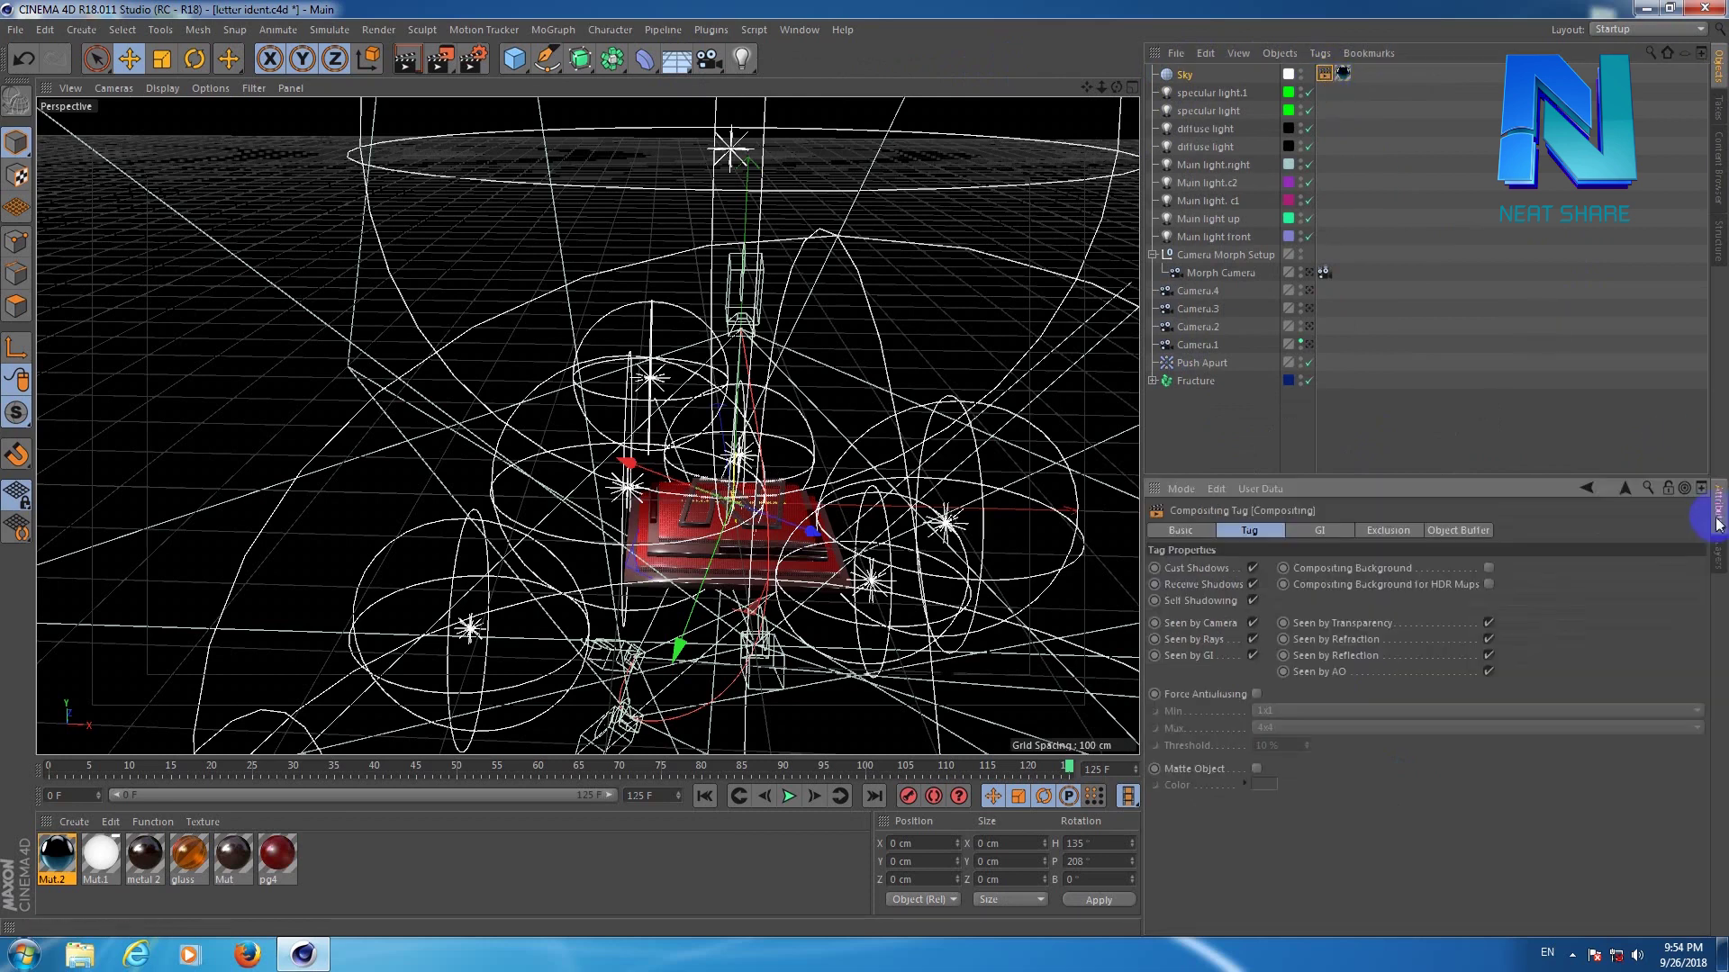
pyautogui.click(1252, 624)
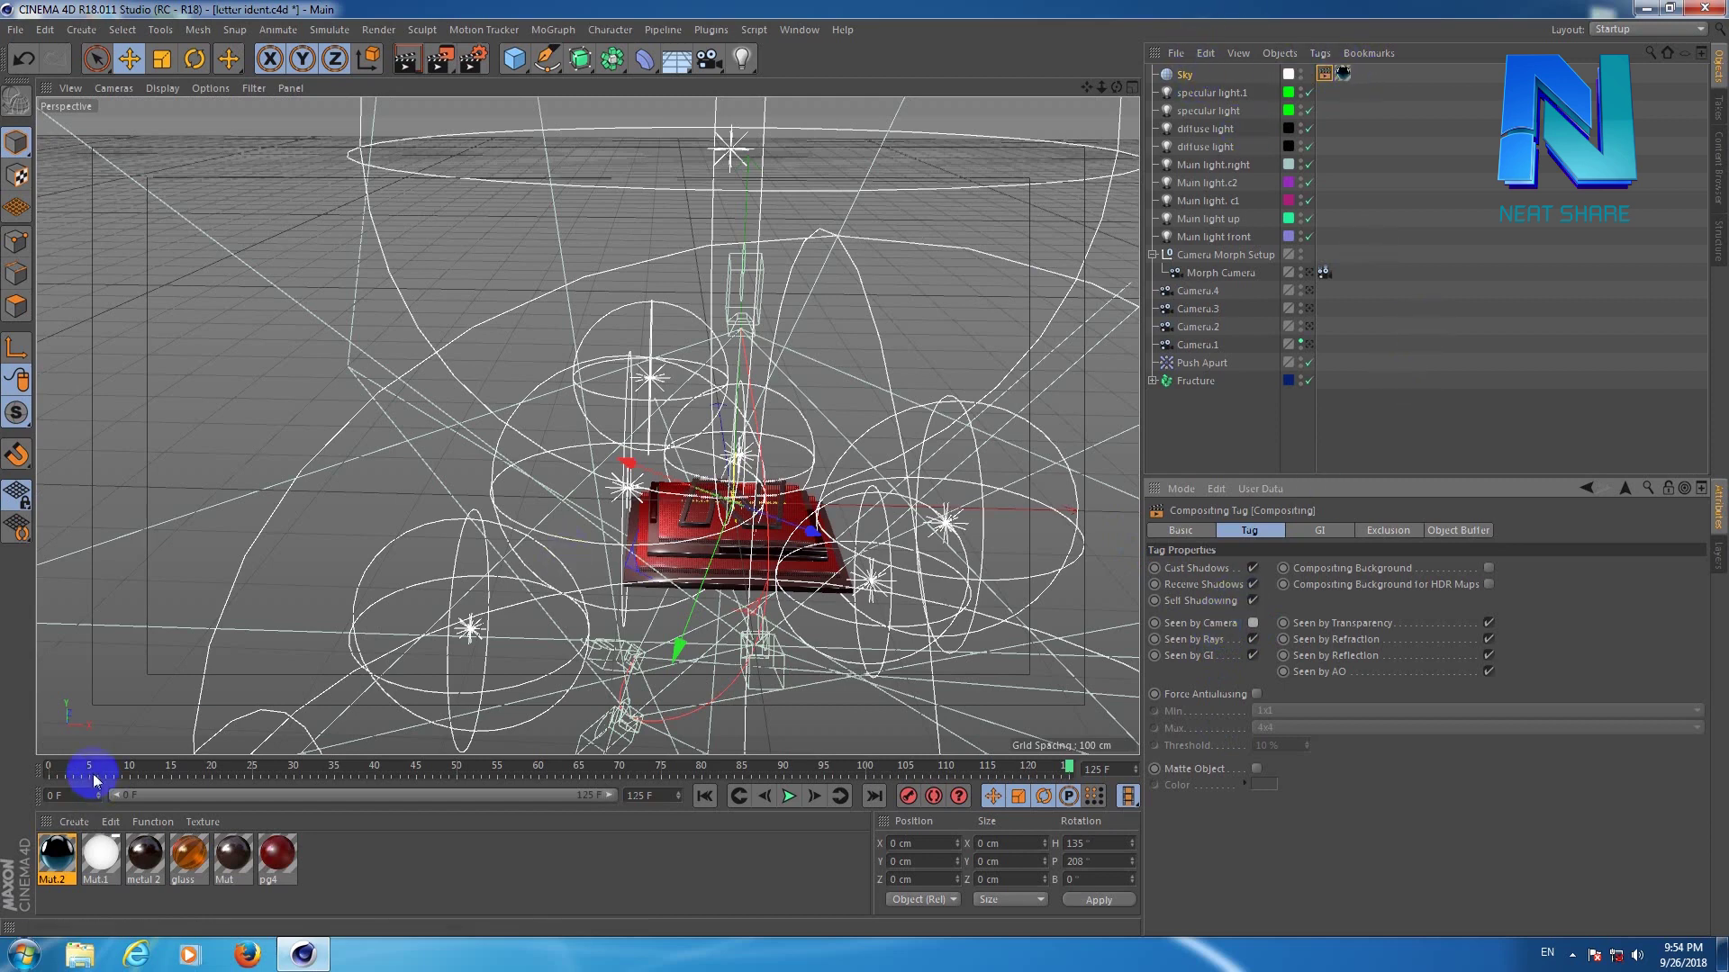
# Load HDRI_STUDIO_vol2_074.exr as Mut.2's Luminance texture without copying it to the project.
pyautogui.click(58, 871)
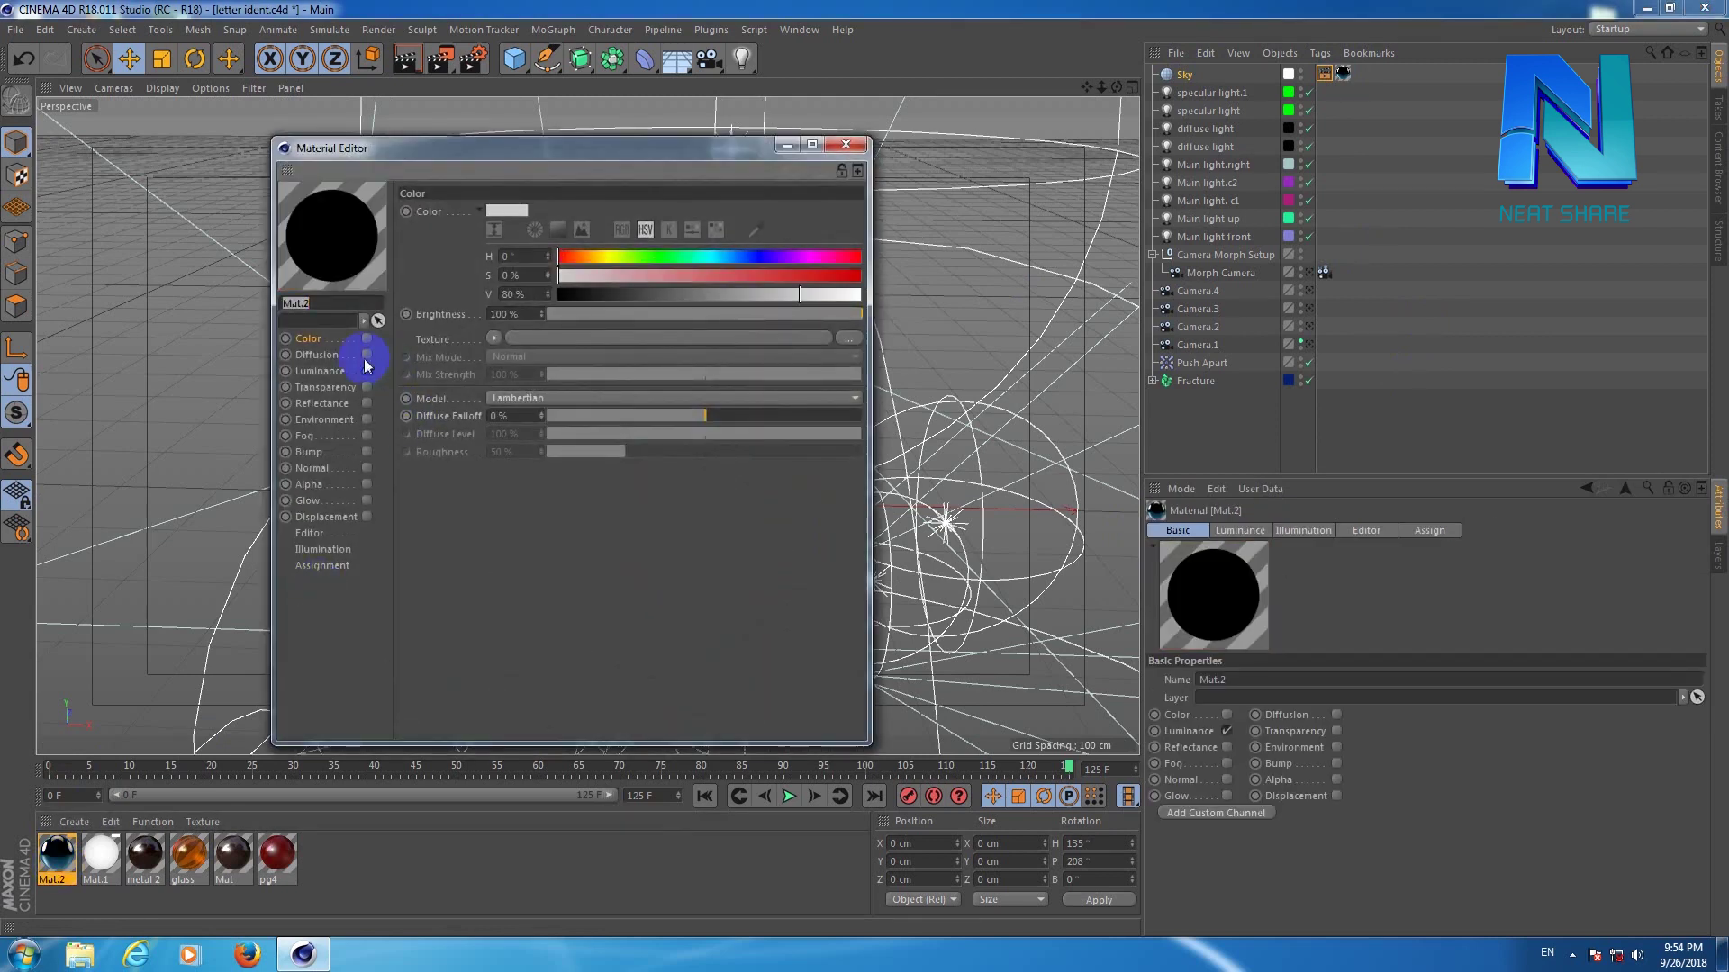
pyautogui.click(319, 371)
pyautogui.click(501, 372)
pyautogui.click(486, 339)
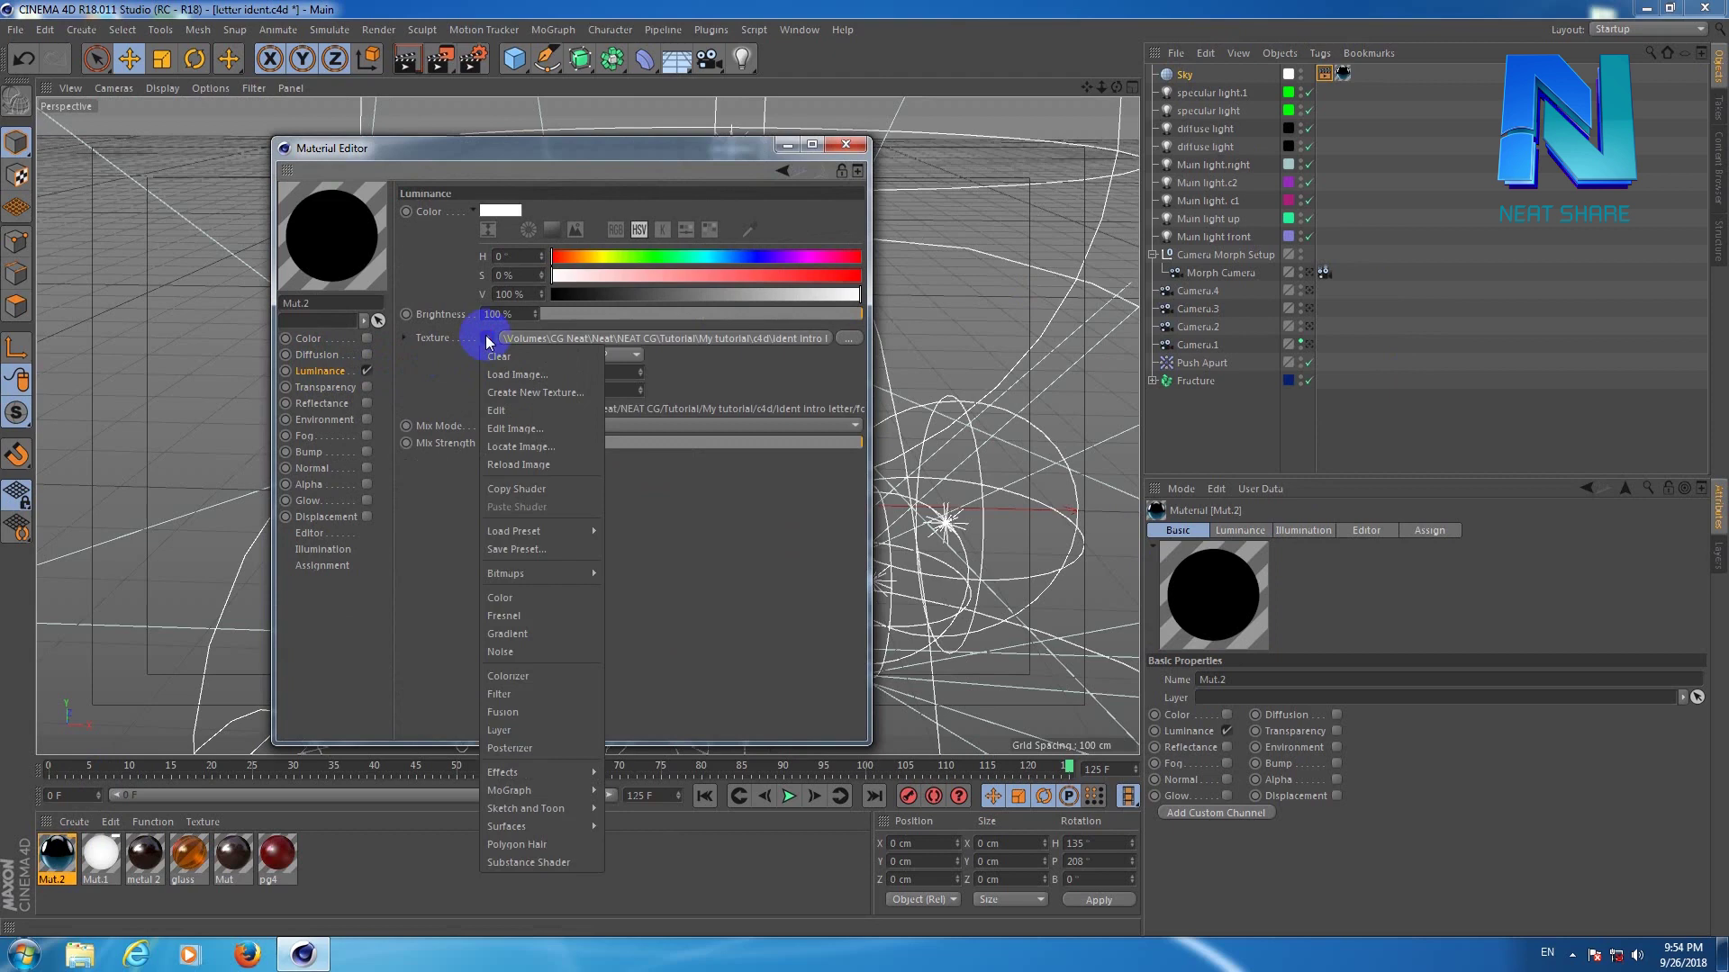
pyautogui.click(518, 374)
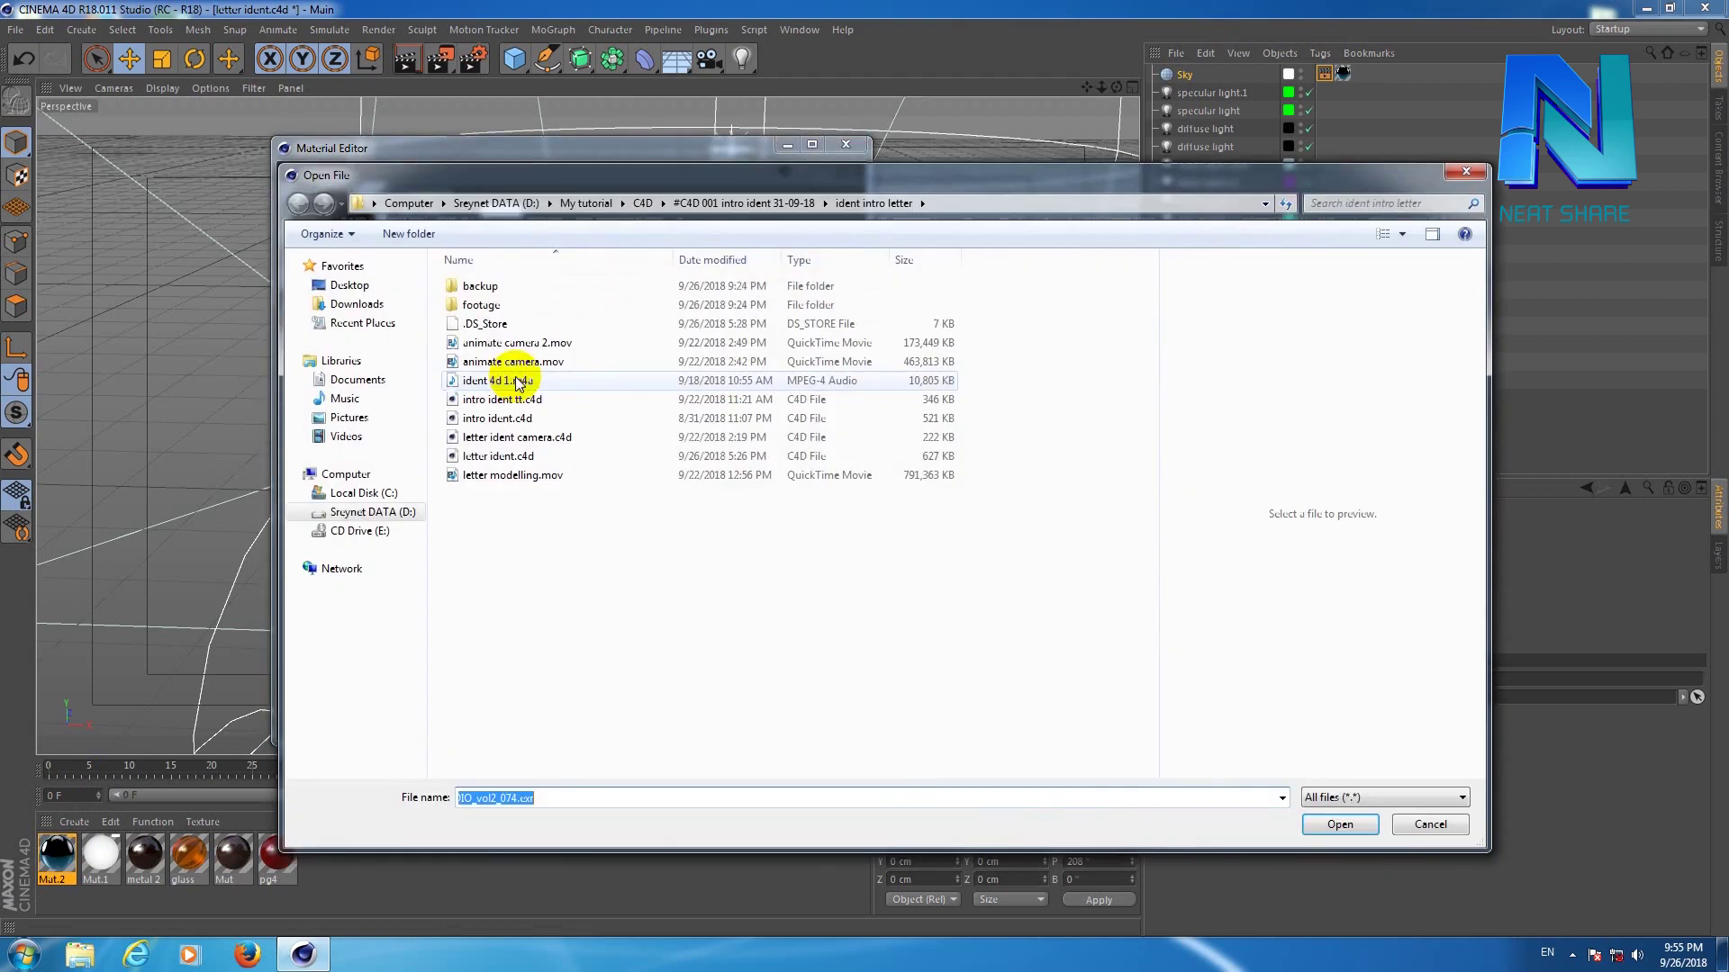
pyautogui.doubleClick(501, 304)
pyautogui.click(502, 313)
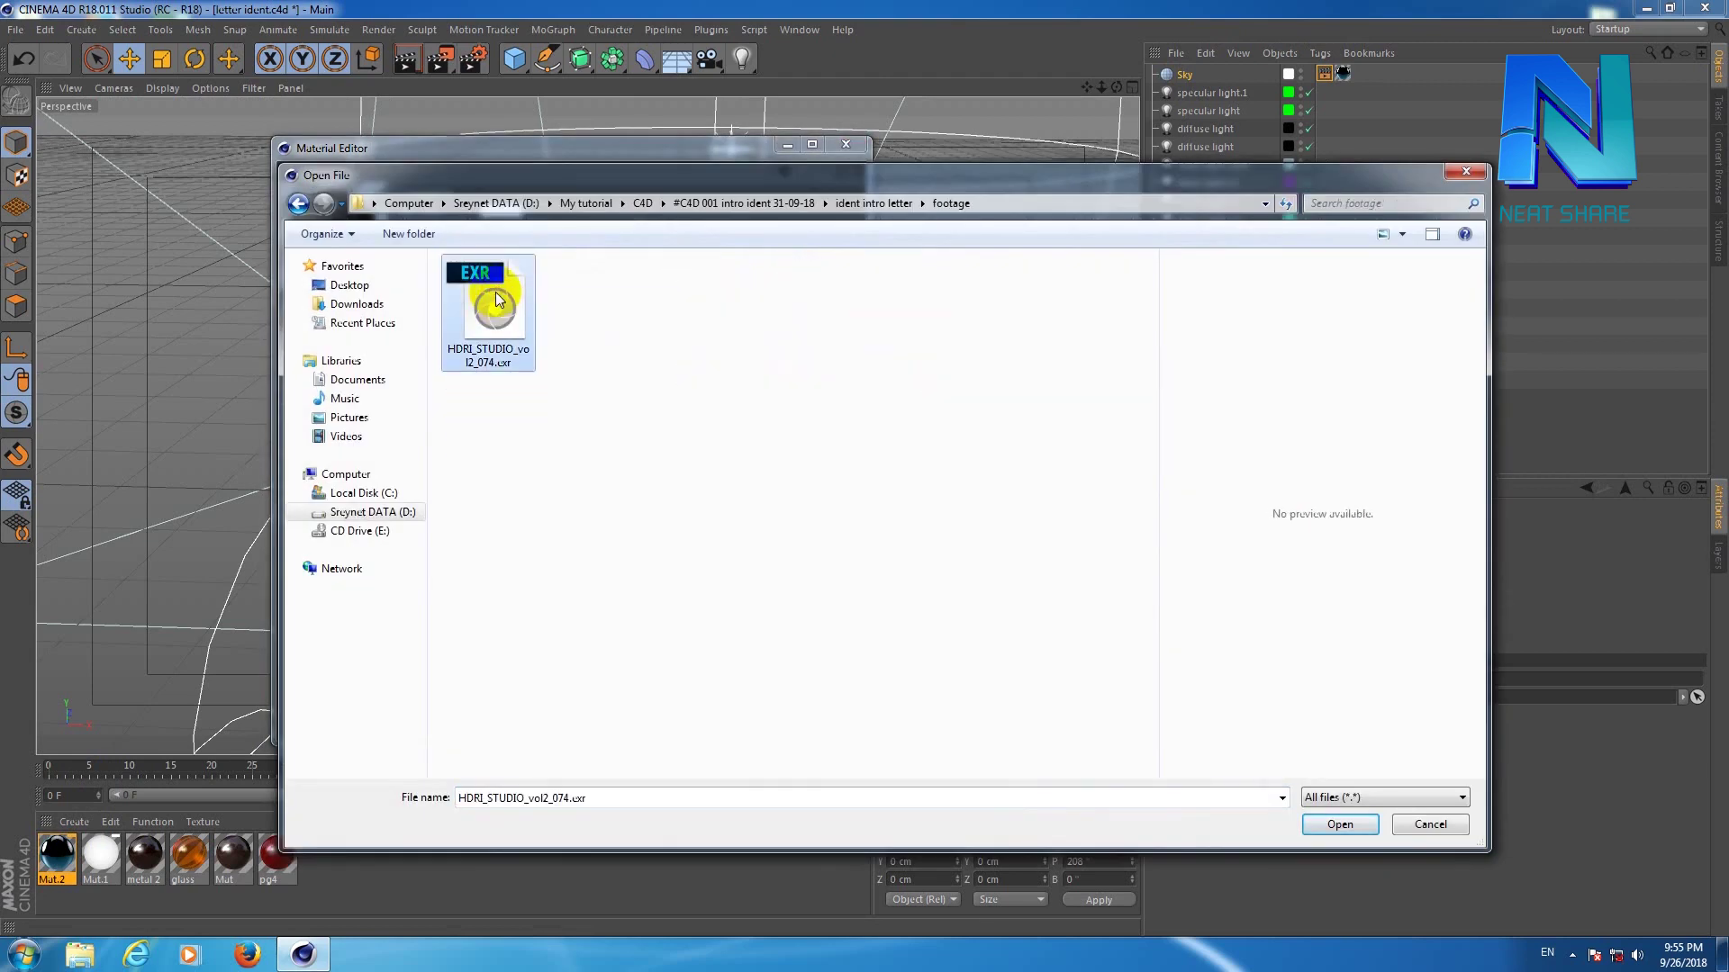
pyautogui.click(1316, 827)
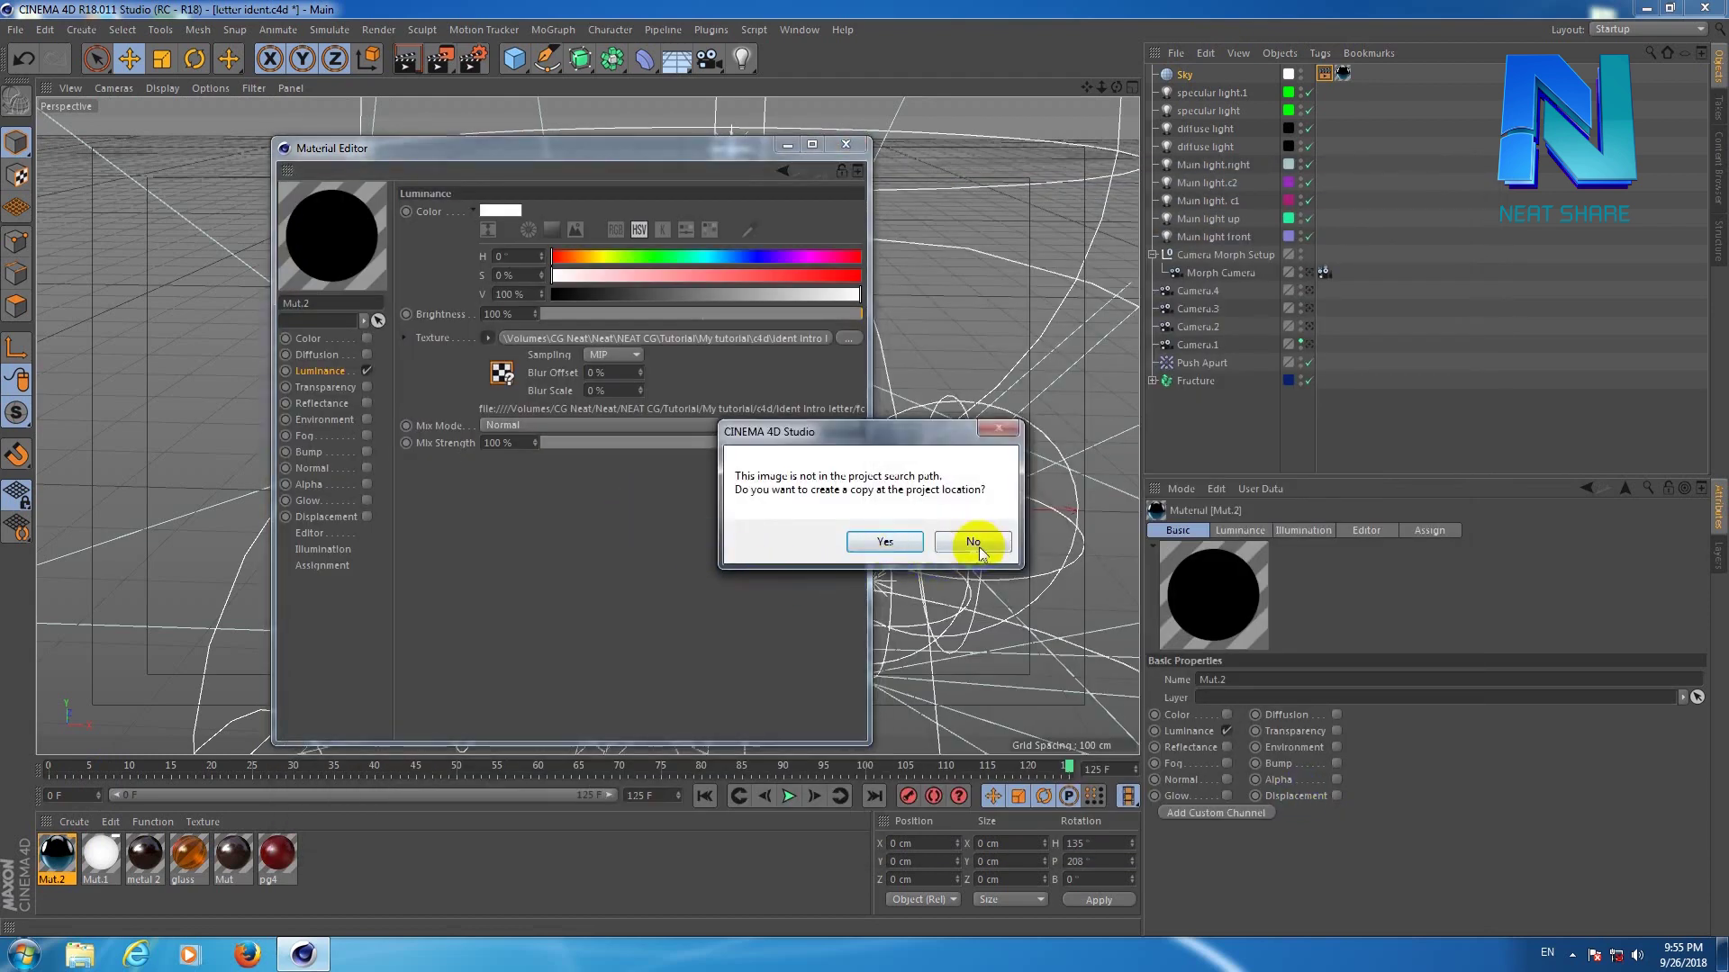
pyautogui.click(884, 541)
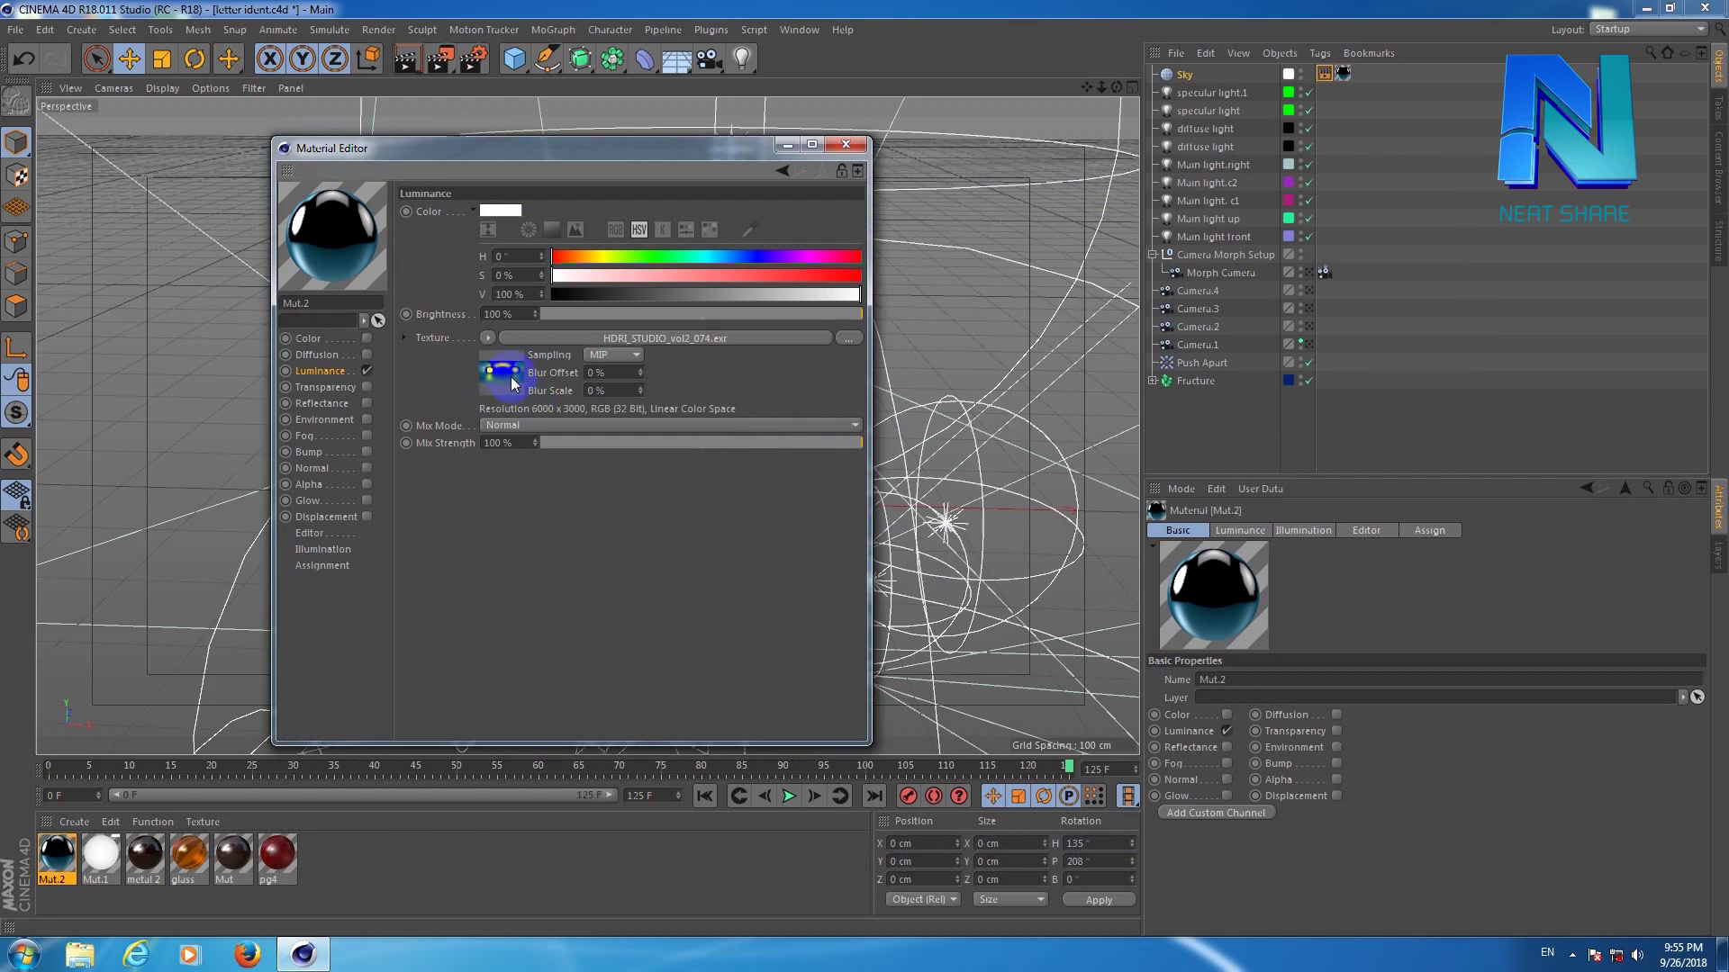
pyautogui.click(846, 145)
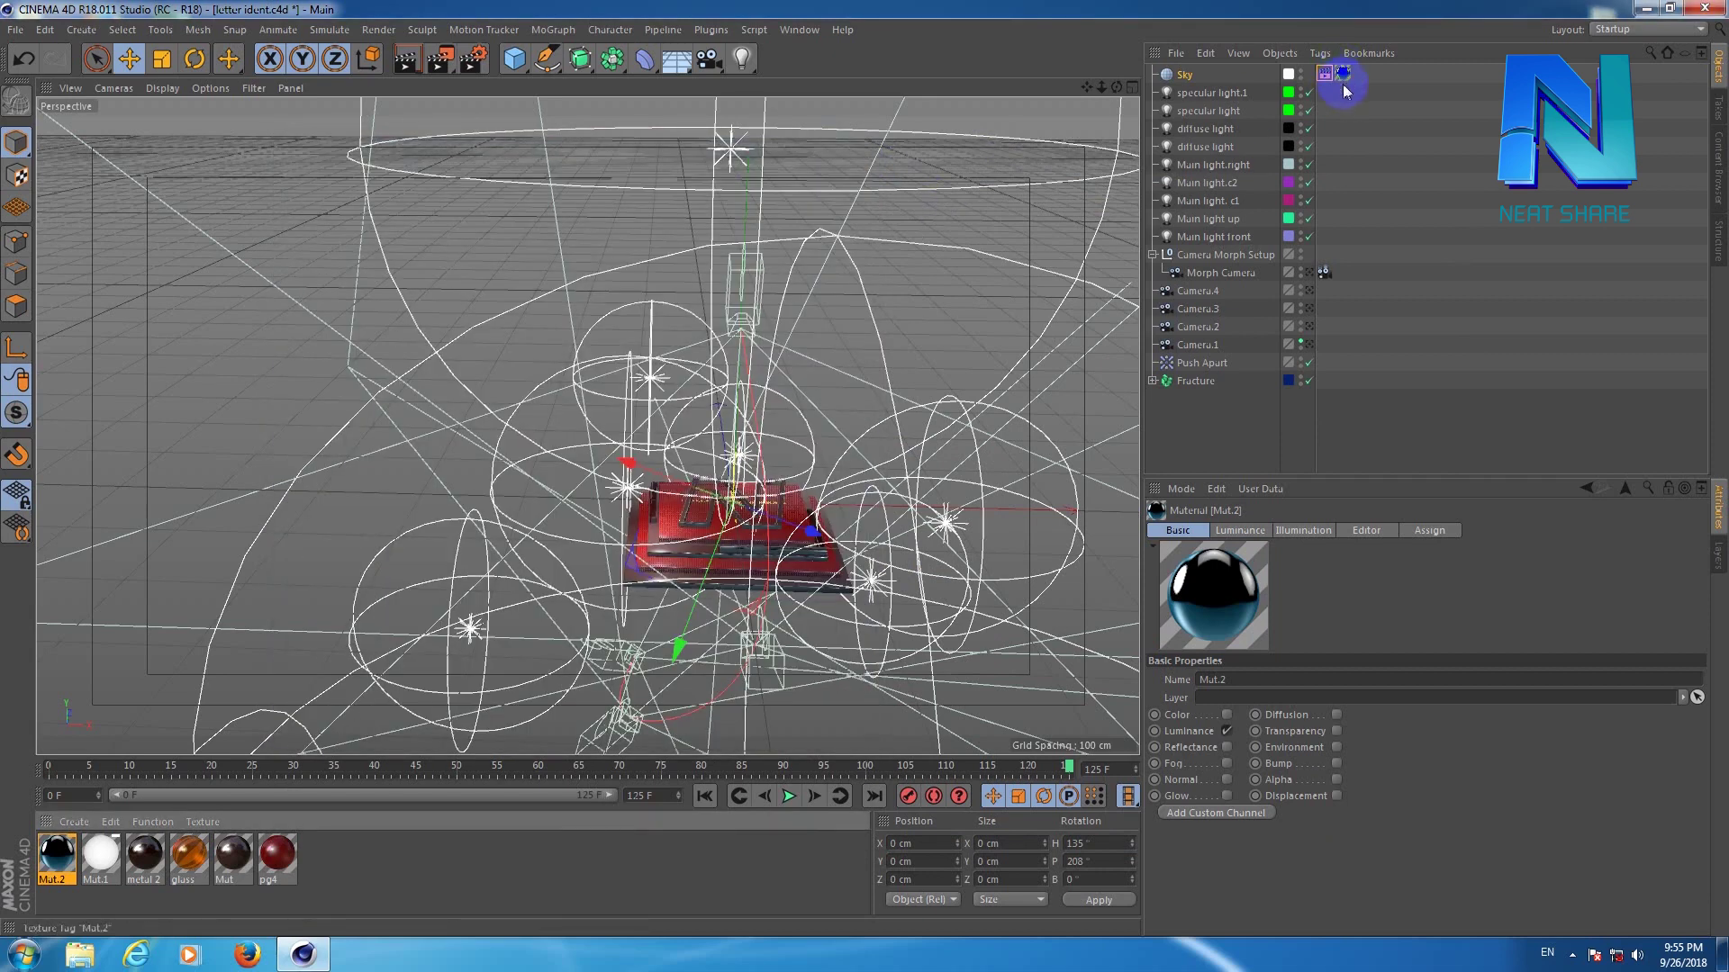
# Check the Sky's Coord. values, reading rotation H 135° and P 208°.
pyautogui.click(1342, 74)
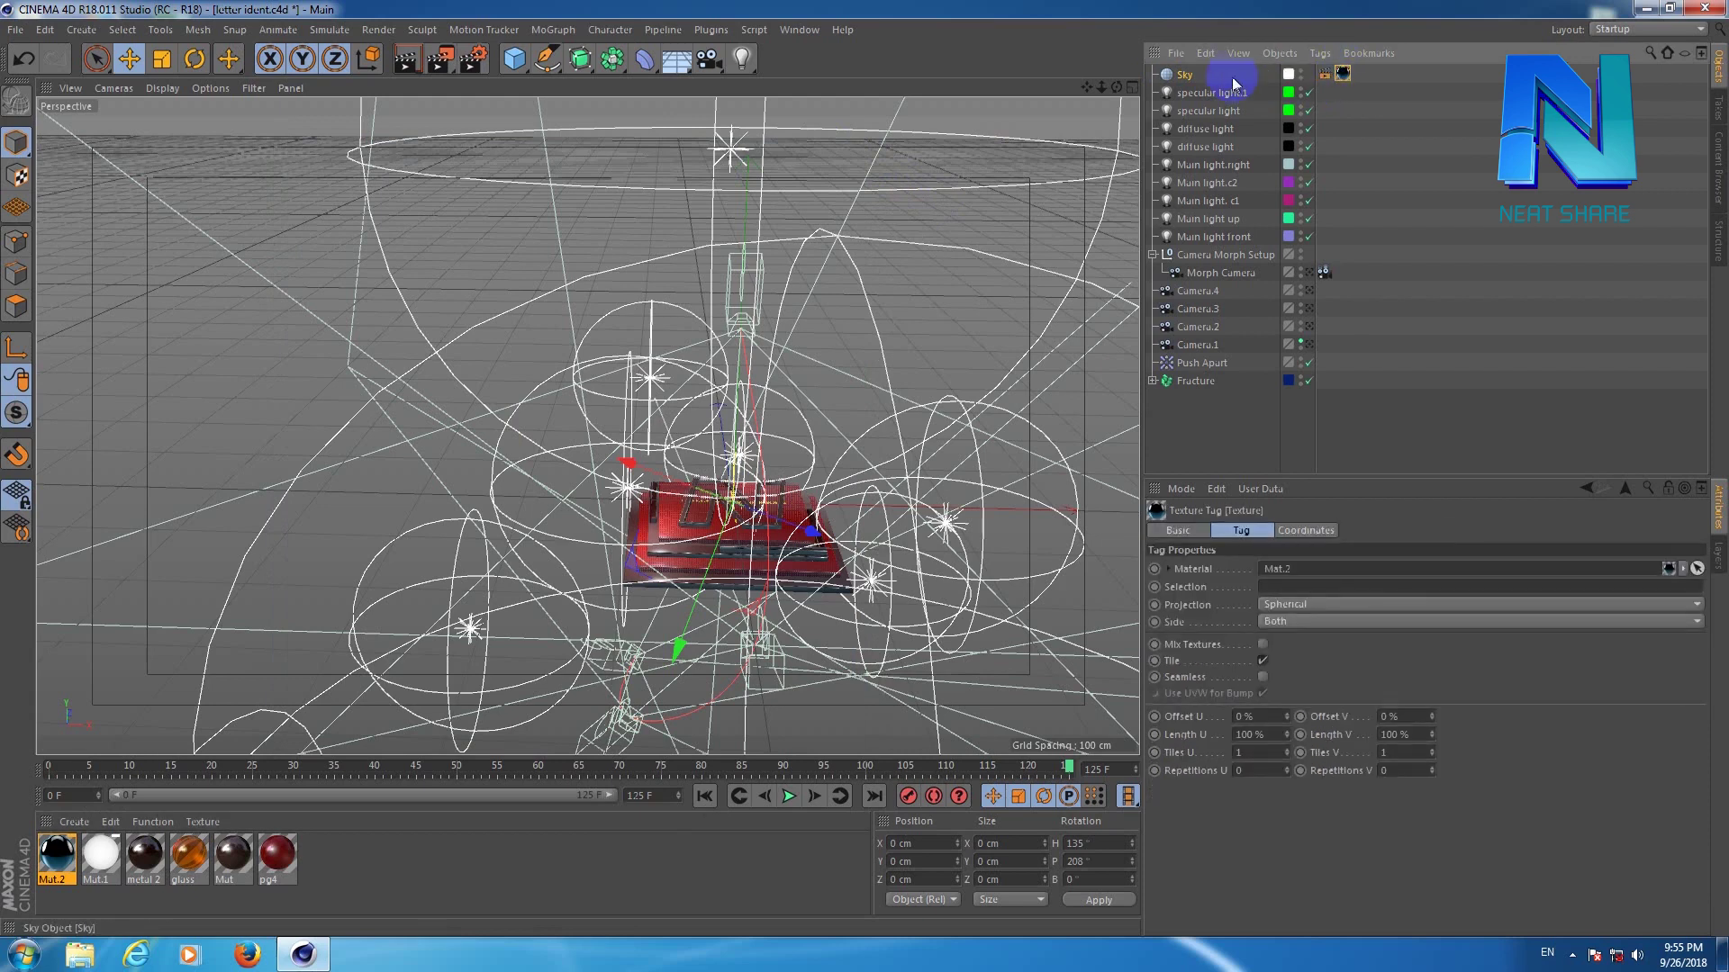
pyautogui.click(1196, 77)
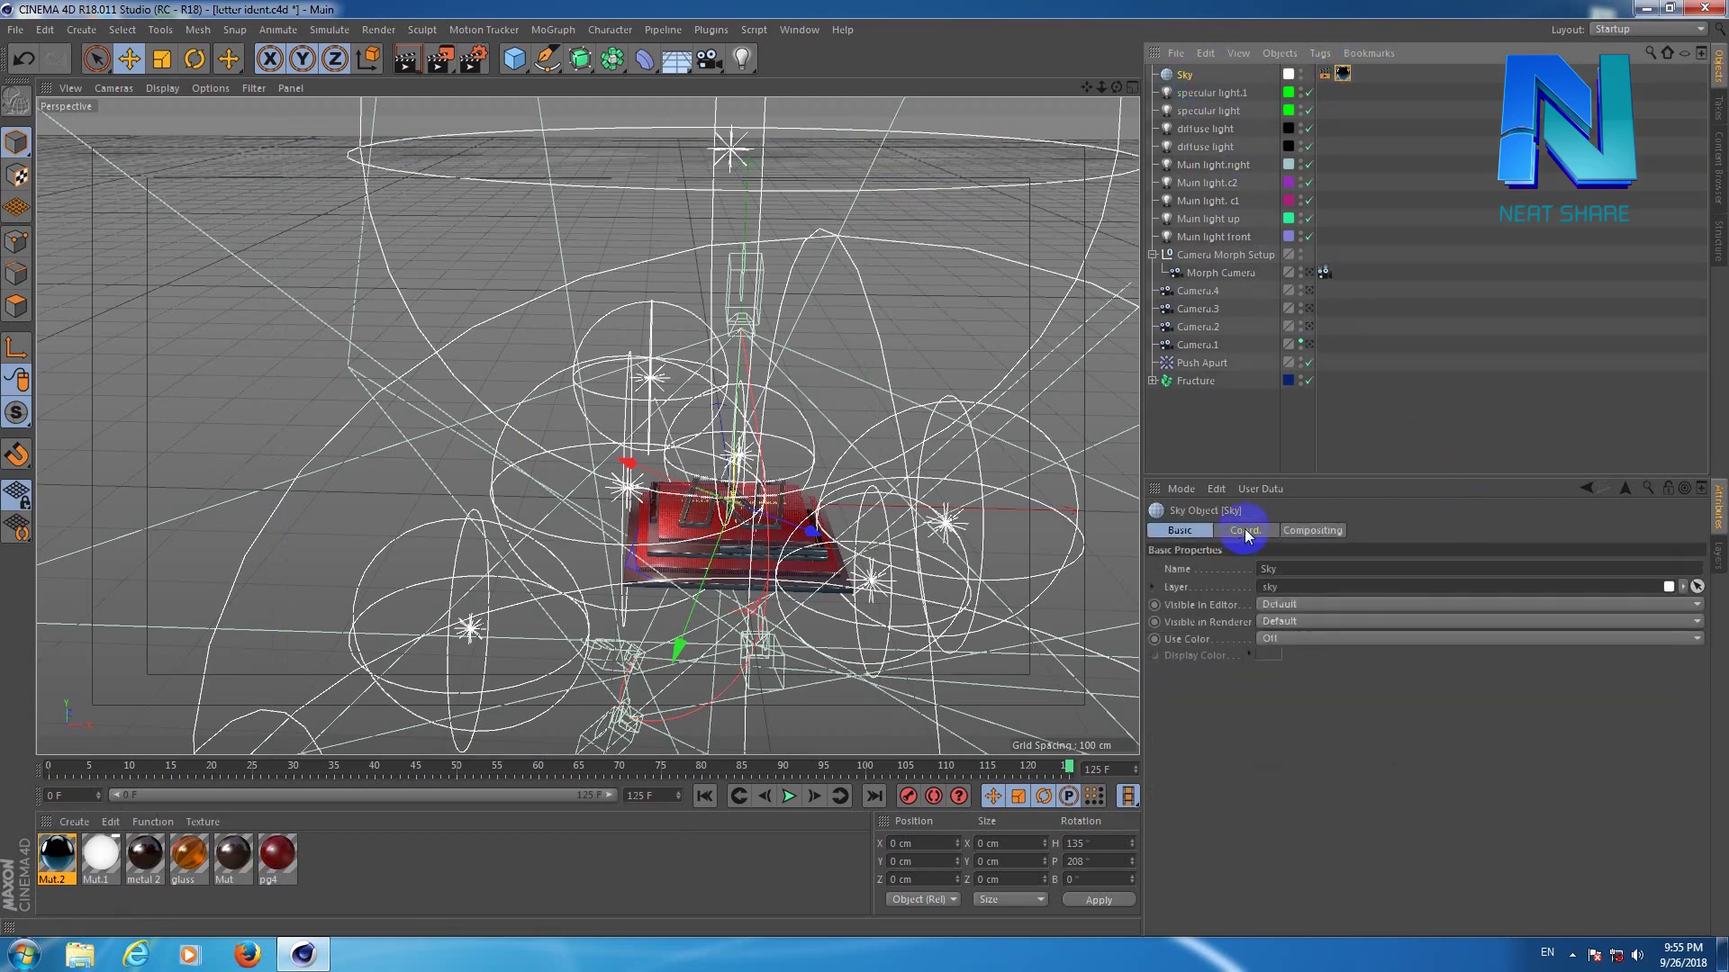
pyautogui.click(1246, 533)
pyautogui.moveTo(1438, 568)
pyautogui.mouseDown()
pyautogui.moveTo(1385, 568)
pyautogui.moveTo(1436, 589)
pyautogui.mouseUp()
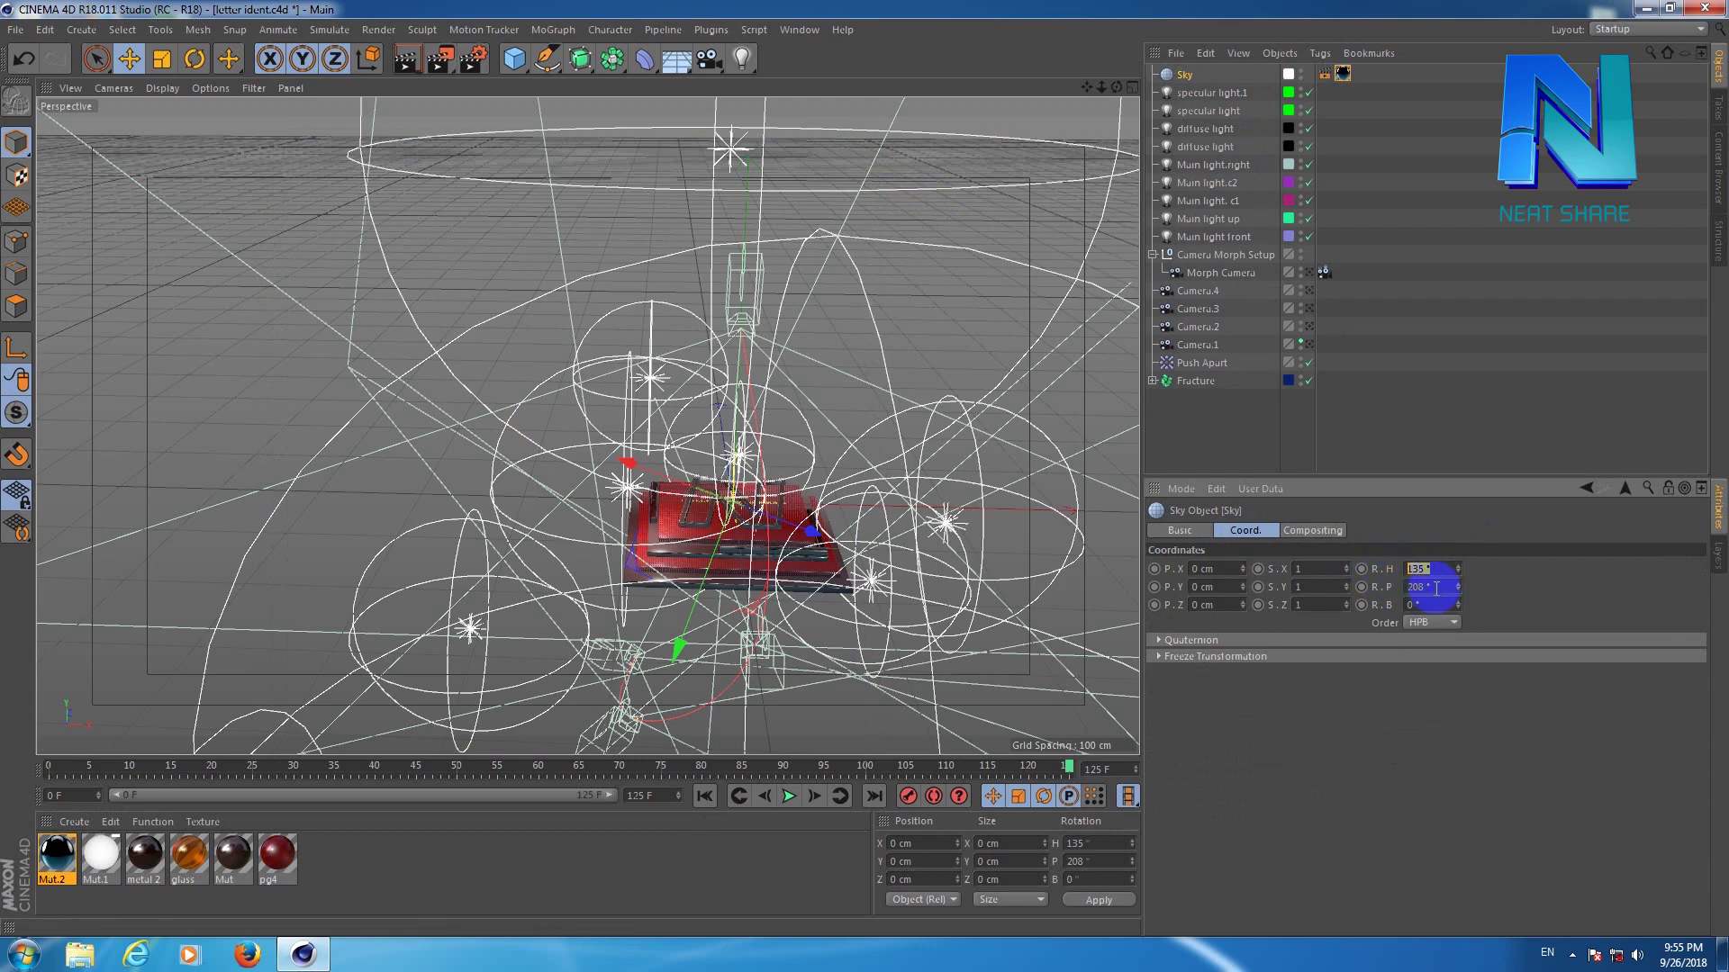
pyautogui.moveTo(1386, 588); pyautogui.dragTo(1436, 588)
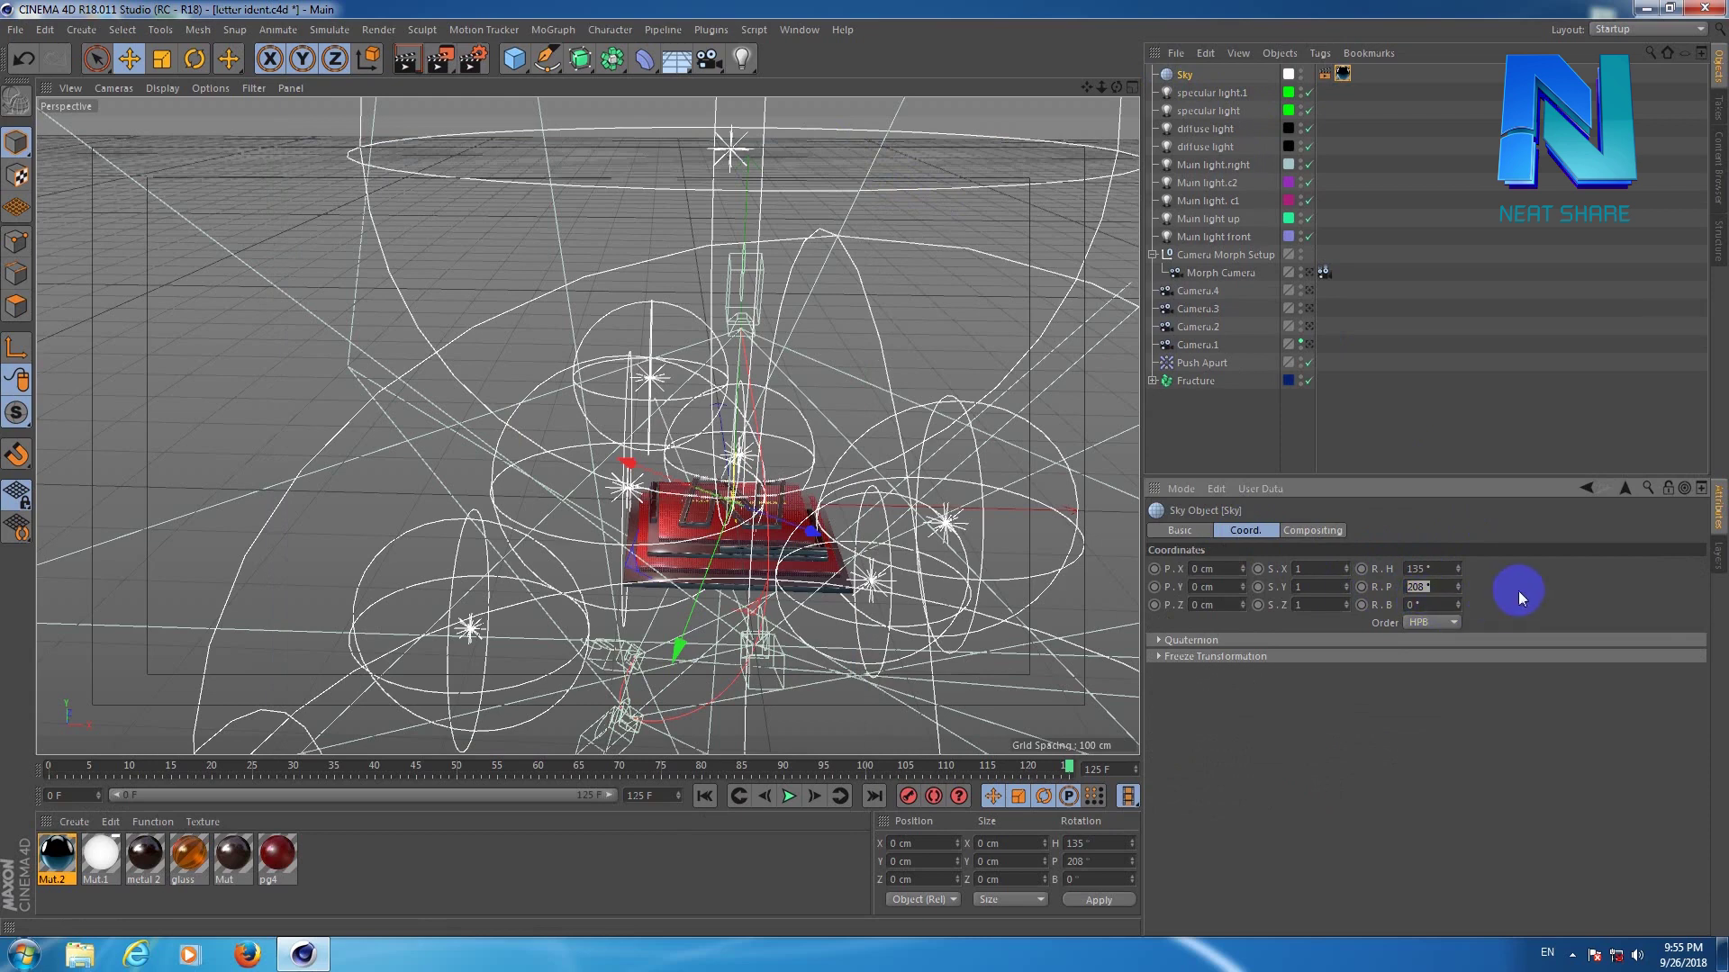
# View through the Morph Camera and inspect the Fracture, Main letter and border letter Rectangle.
pyautogui.click(1313, 274)
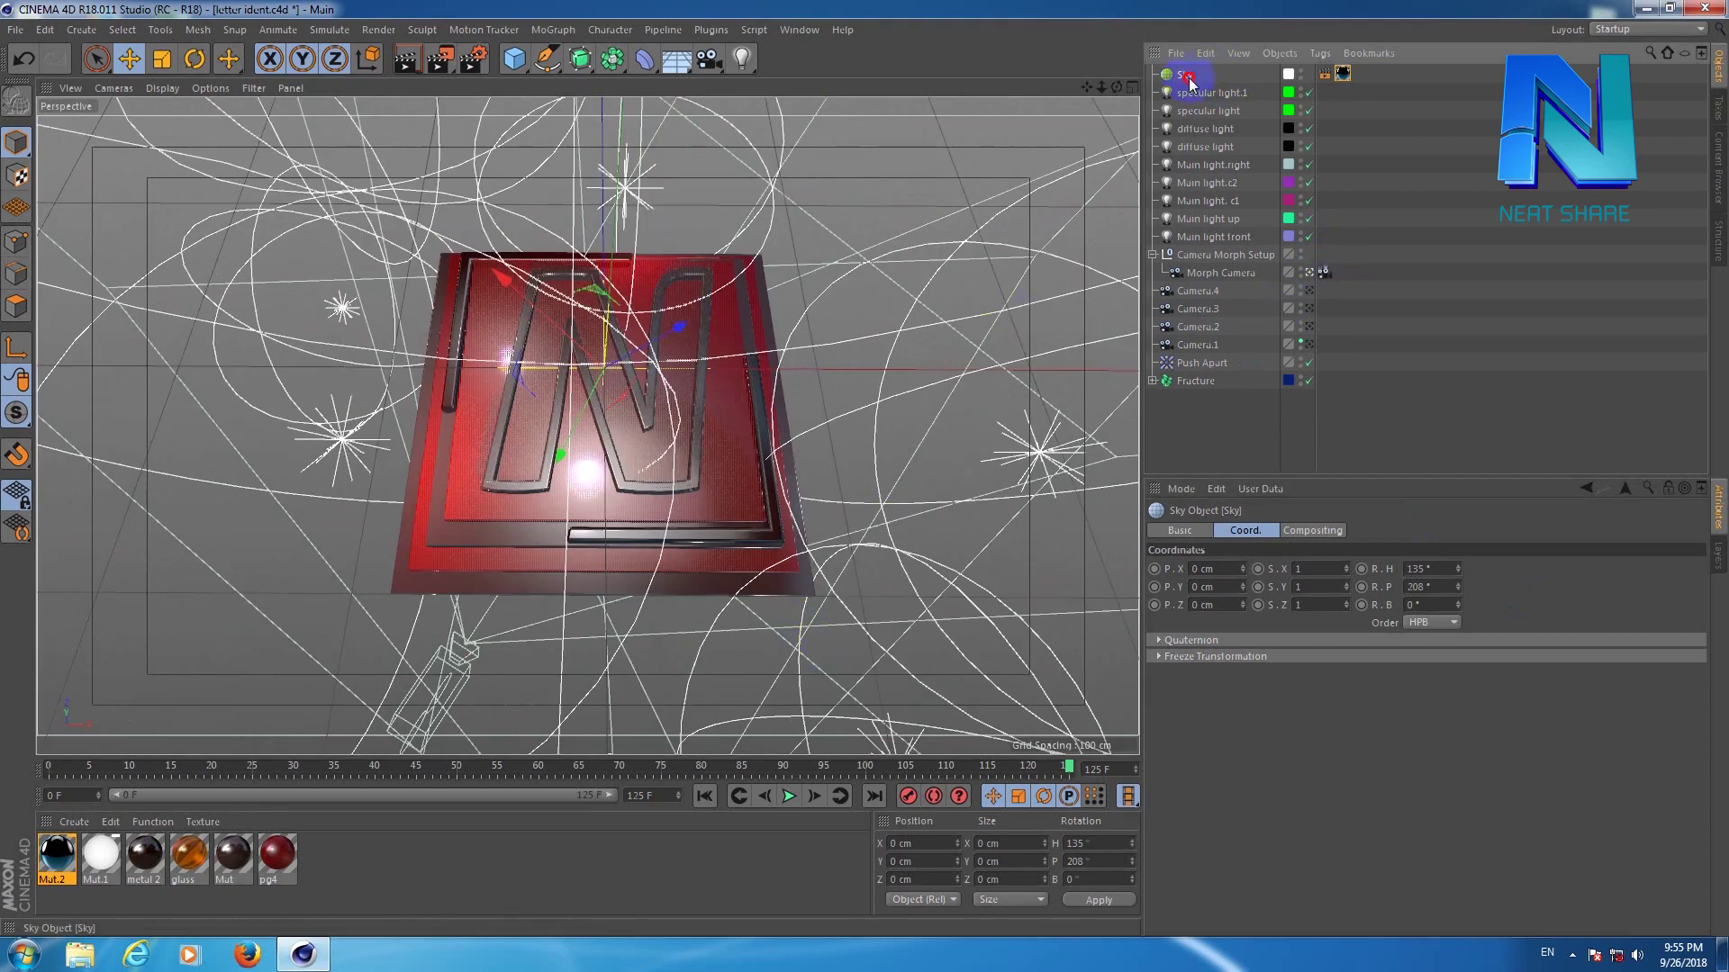
pyautogui.click(1194, 381)
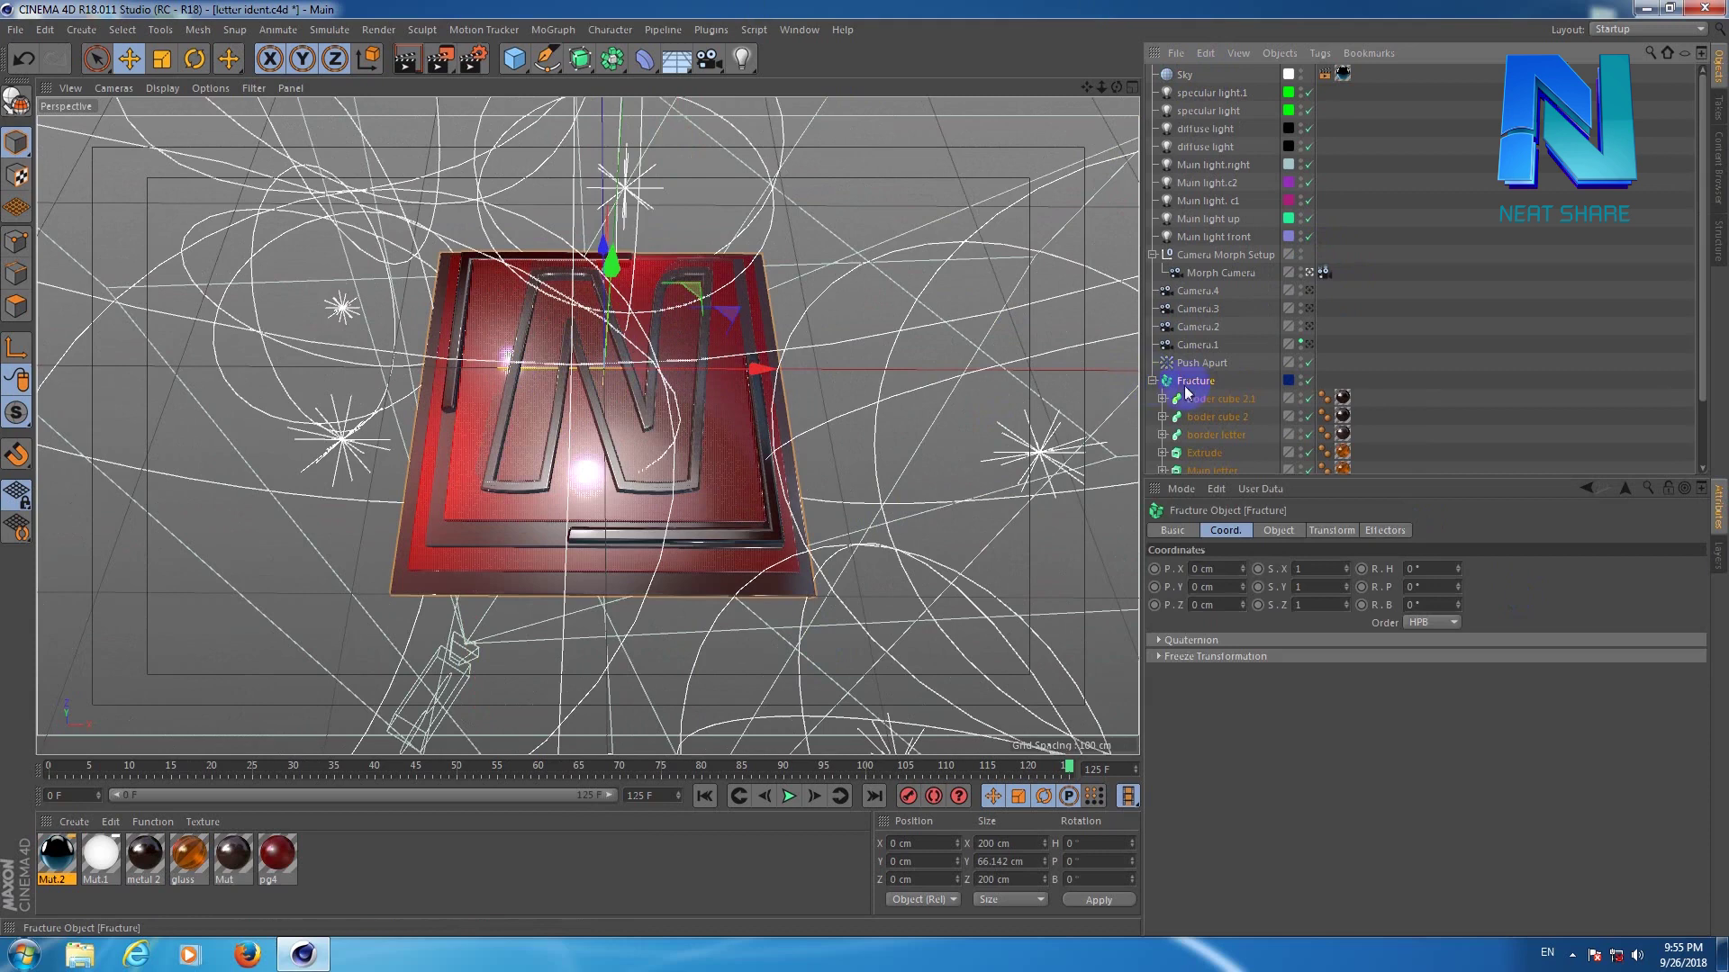
pyautogui.click(1517, 417)
pyautogui.moveTo(1703, 337); pyautogui.dragTo(1698, 422)
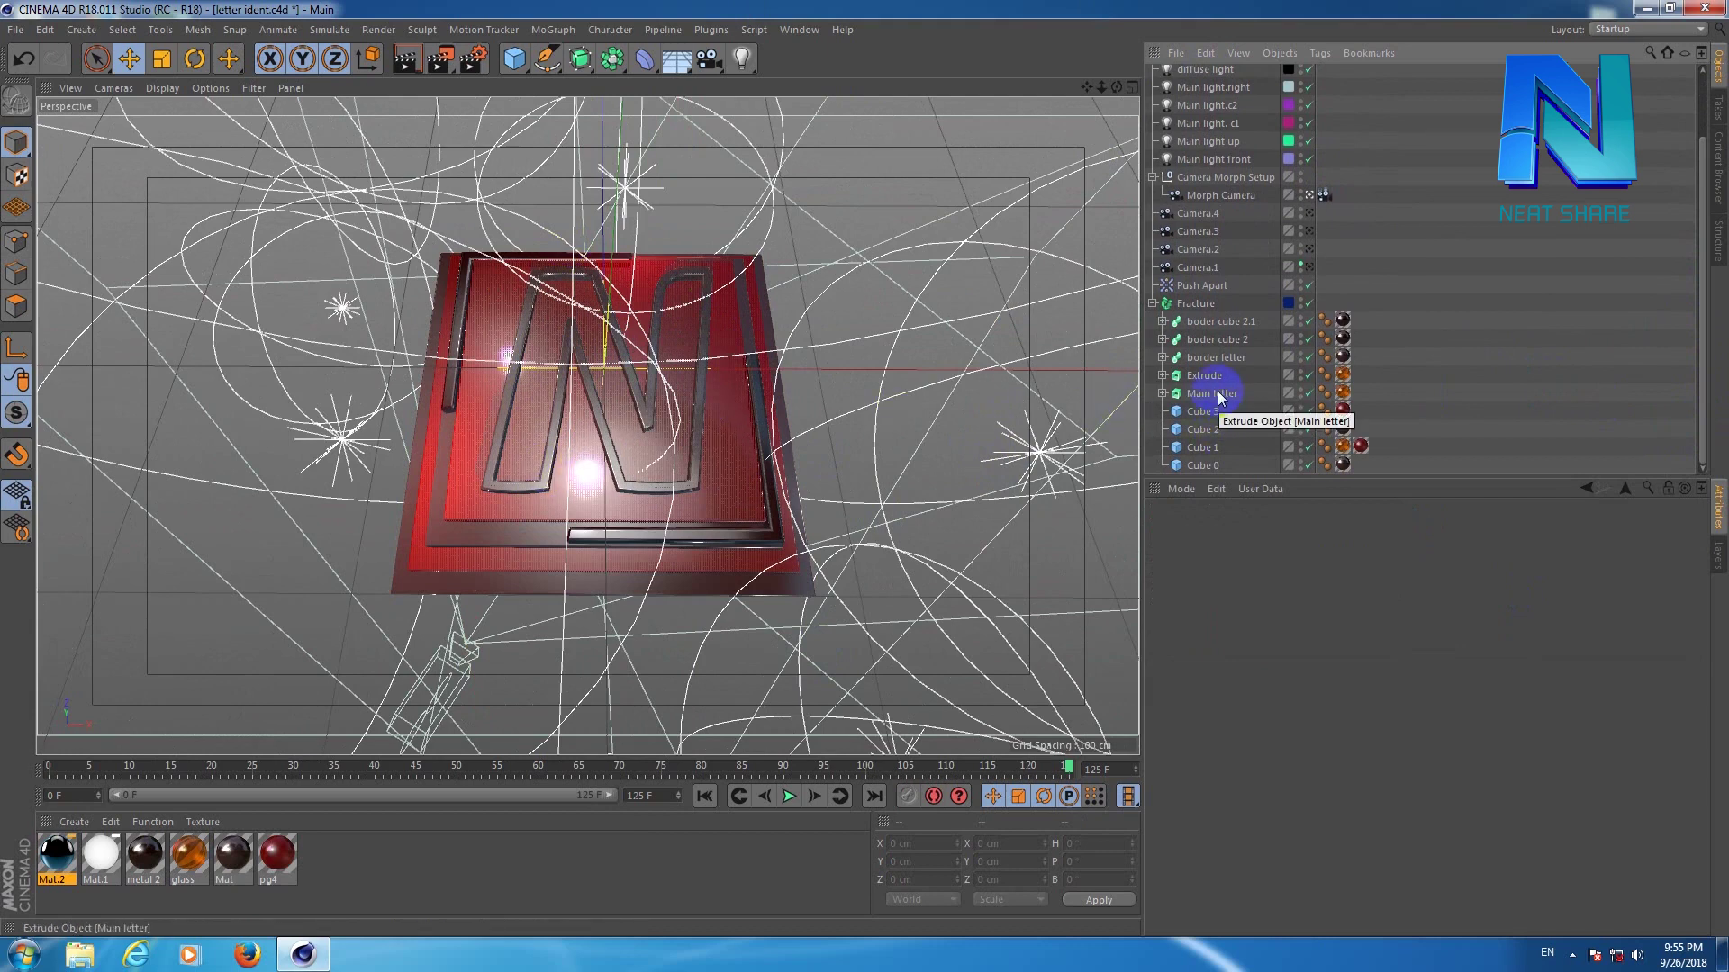
pyautogui.click(1217, 395)
pyautogui.click(1162, 393)
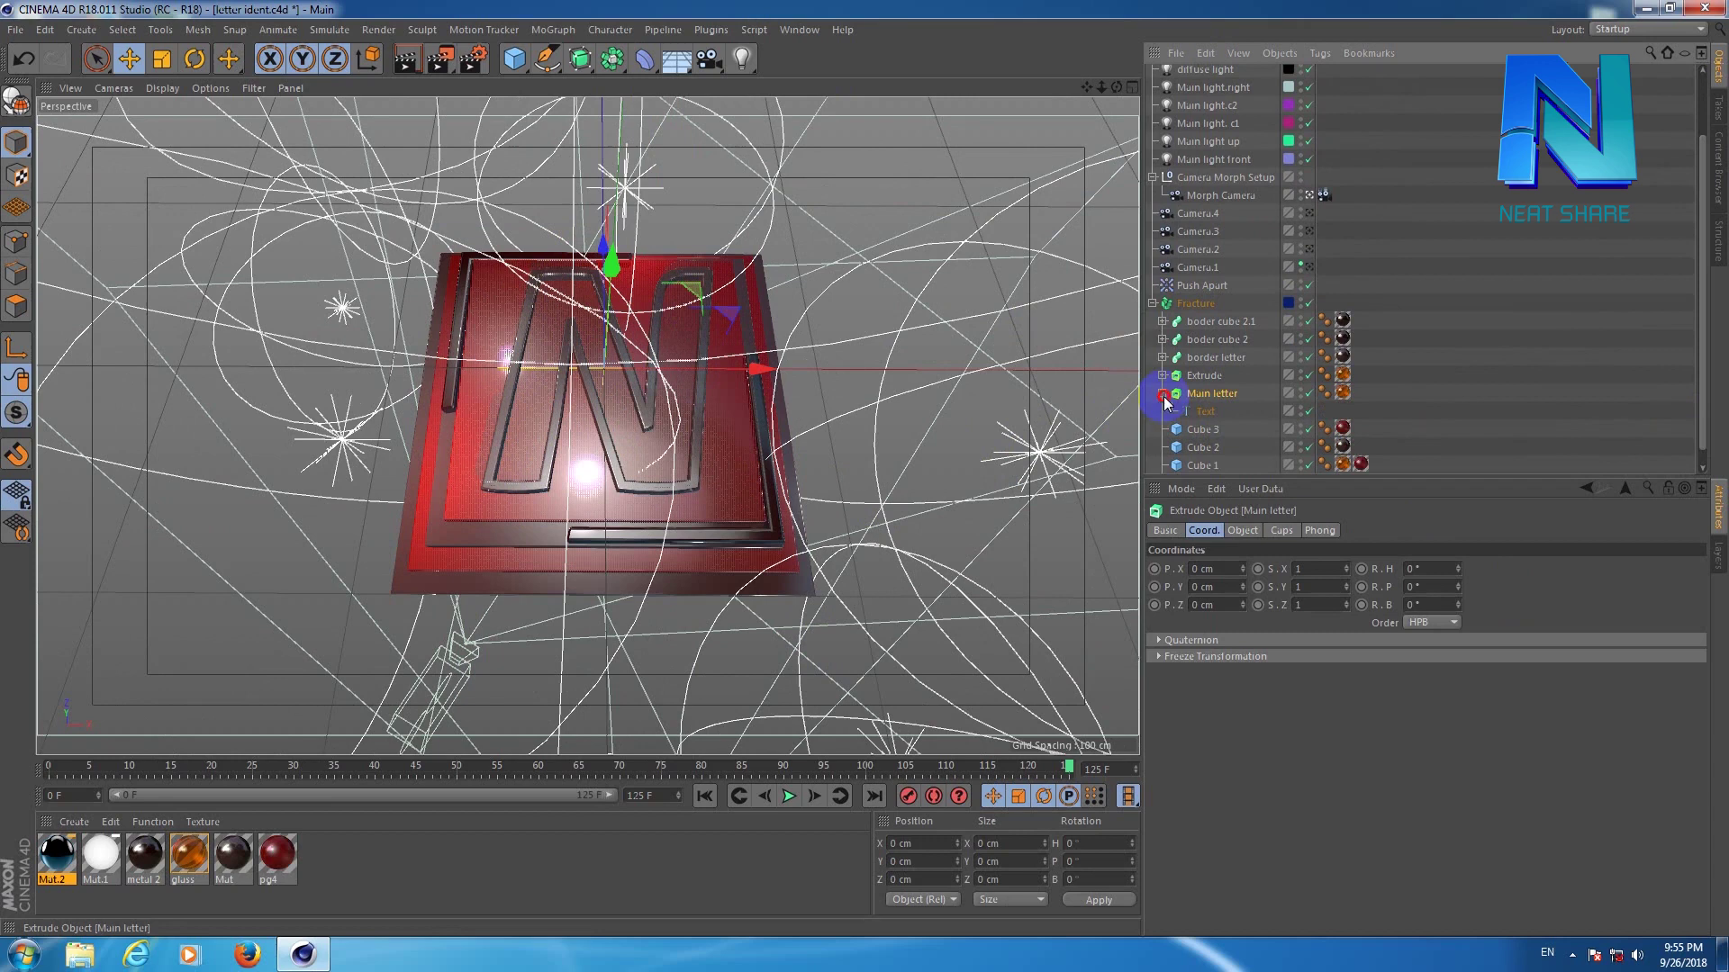
pyautogui.click(1163, 394)
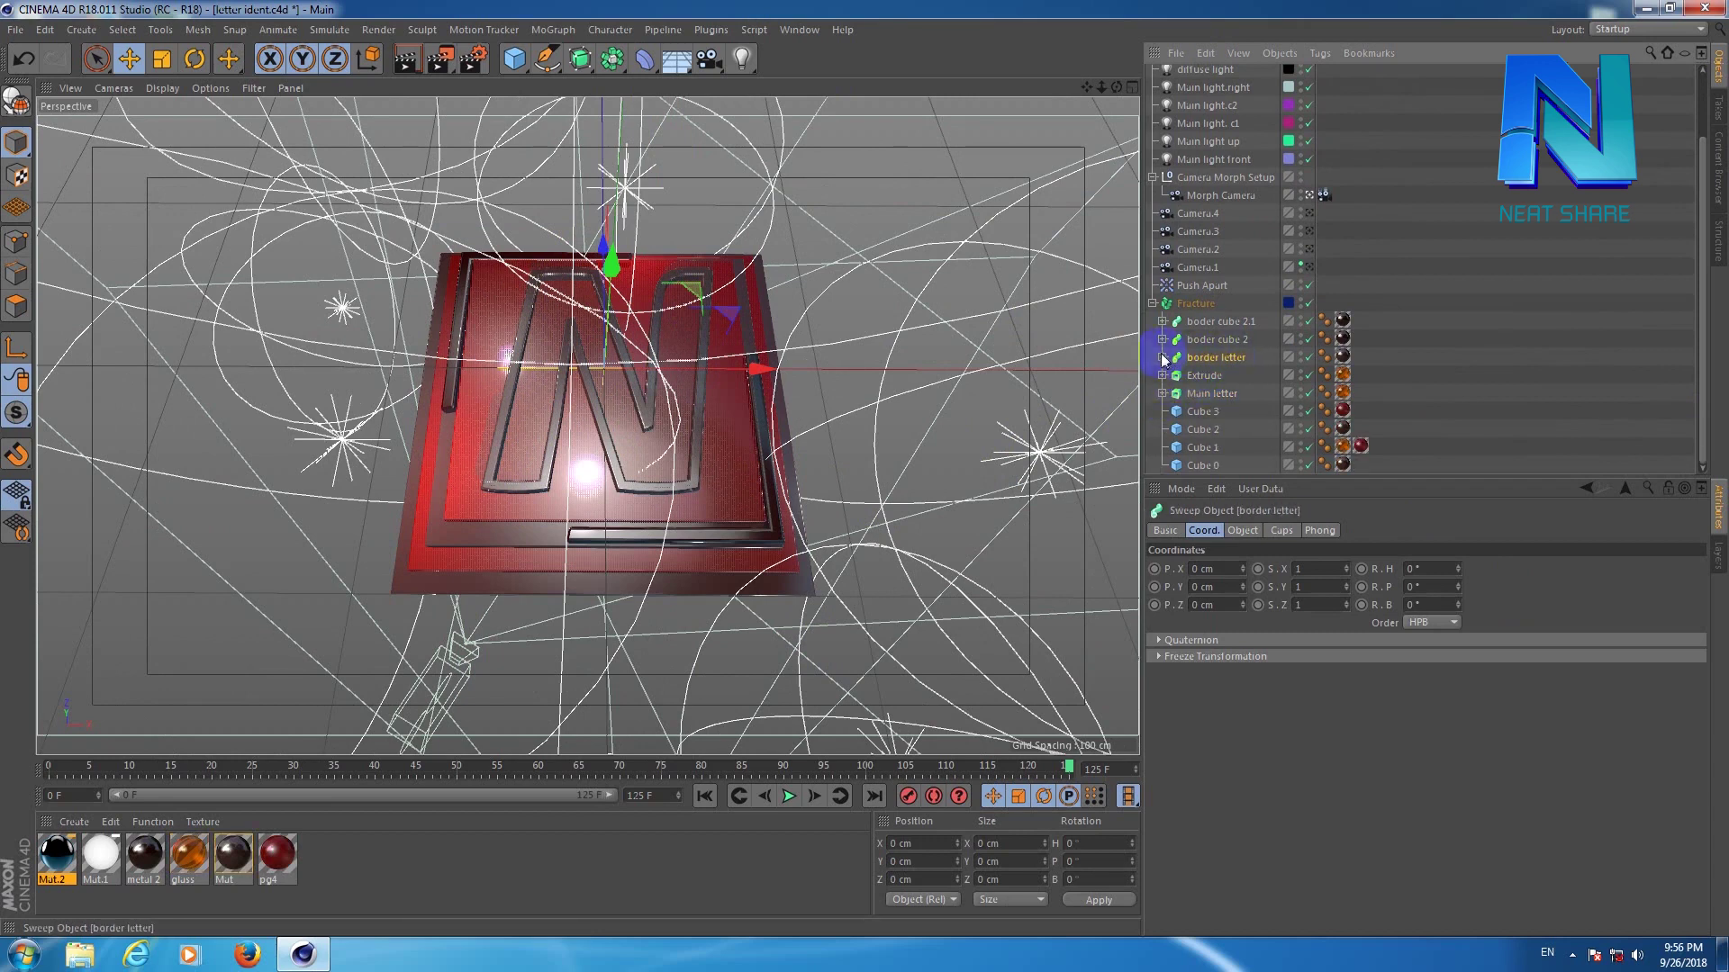
pyautogui.click(1162, 357)
pyautogui.click(1217, 376)
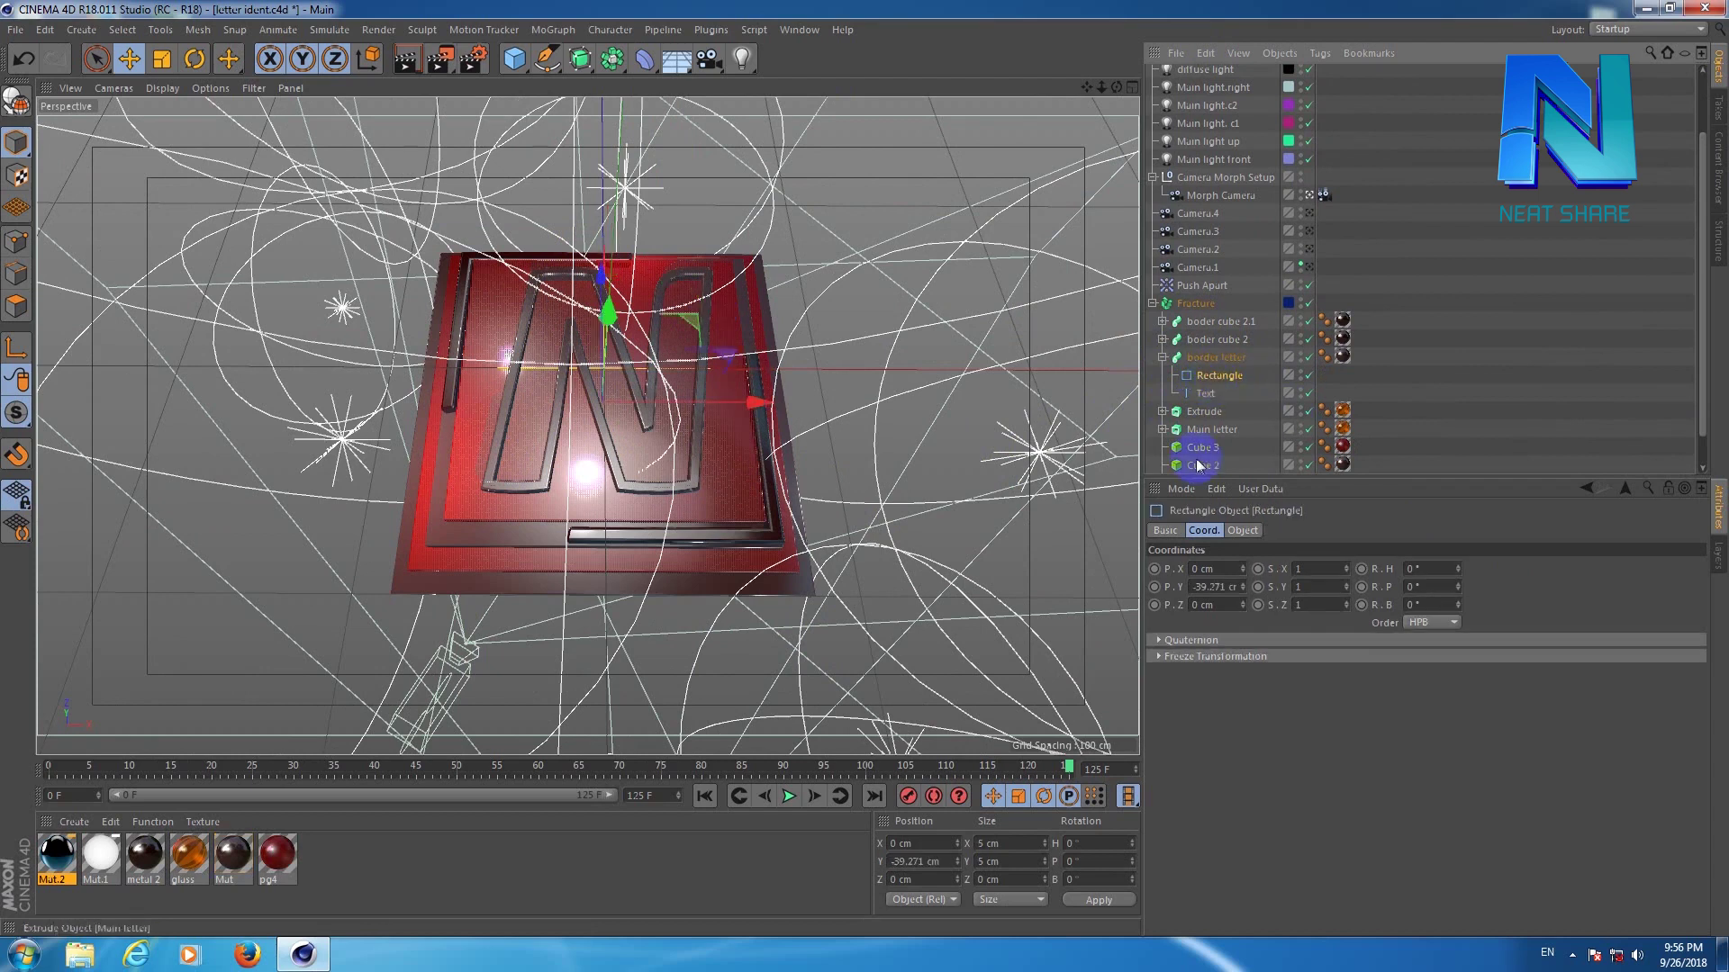
pyautogui.click(1243, 531)
pyautogui.click(1162, 357)
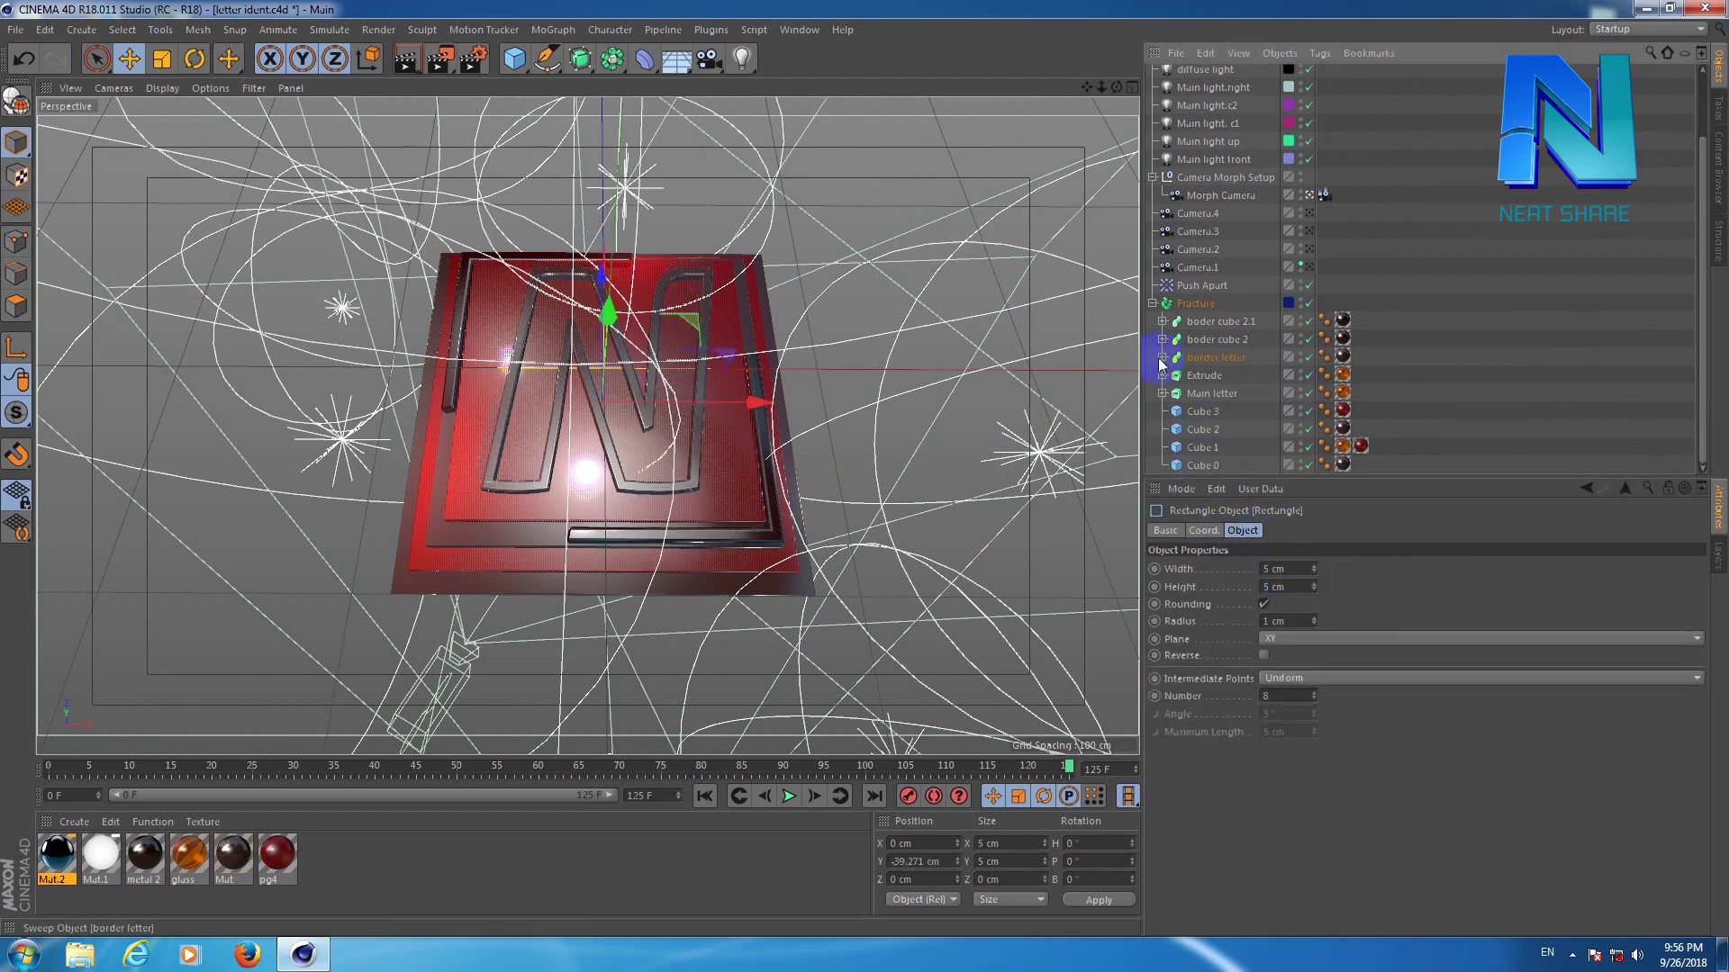
# Keep Main letter's 10 cm extrusion and also select Extrude and border letter.
pyautogui.click(1216, 393)
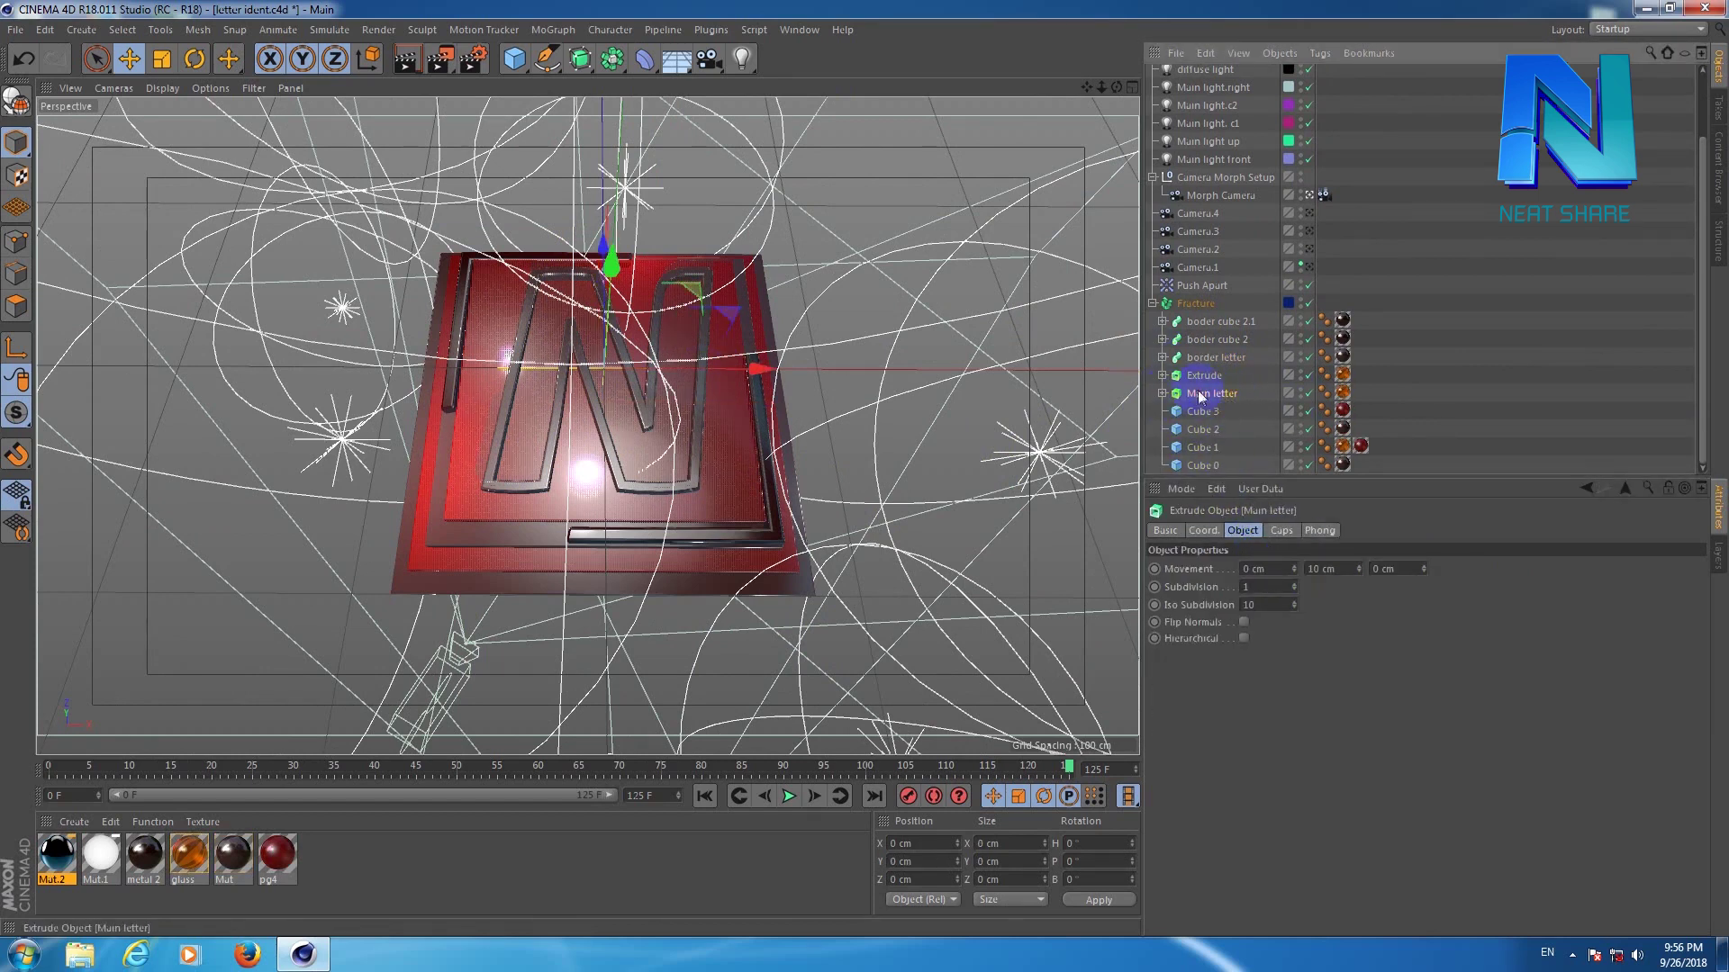
pyautogui.click(1321, 569)
pyautogui.click(1337, 633)
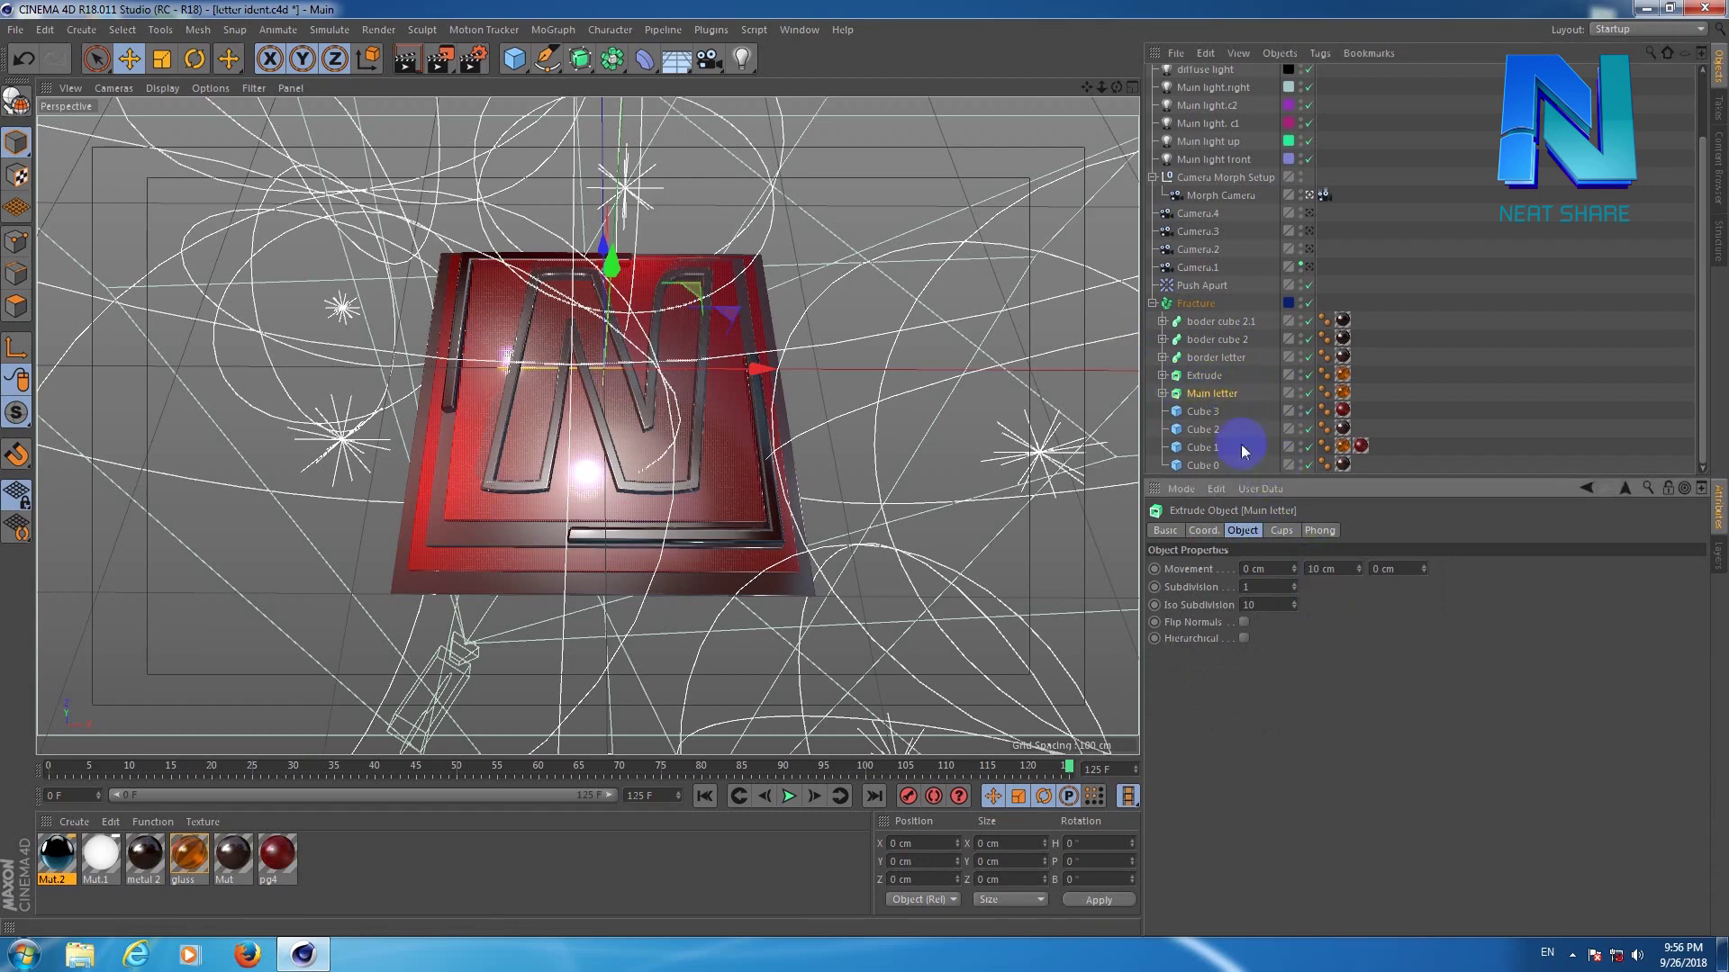
pyautogui.keyDown('ctrl'); pyautogui.click(1205, 375); pyautogui.keyUp('ctrl')
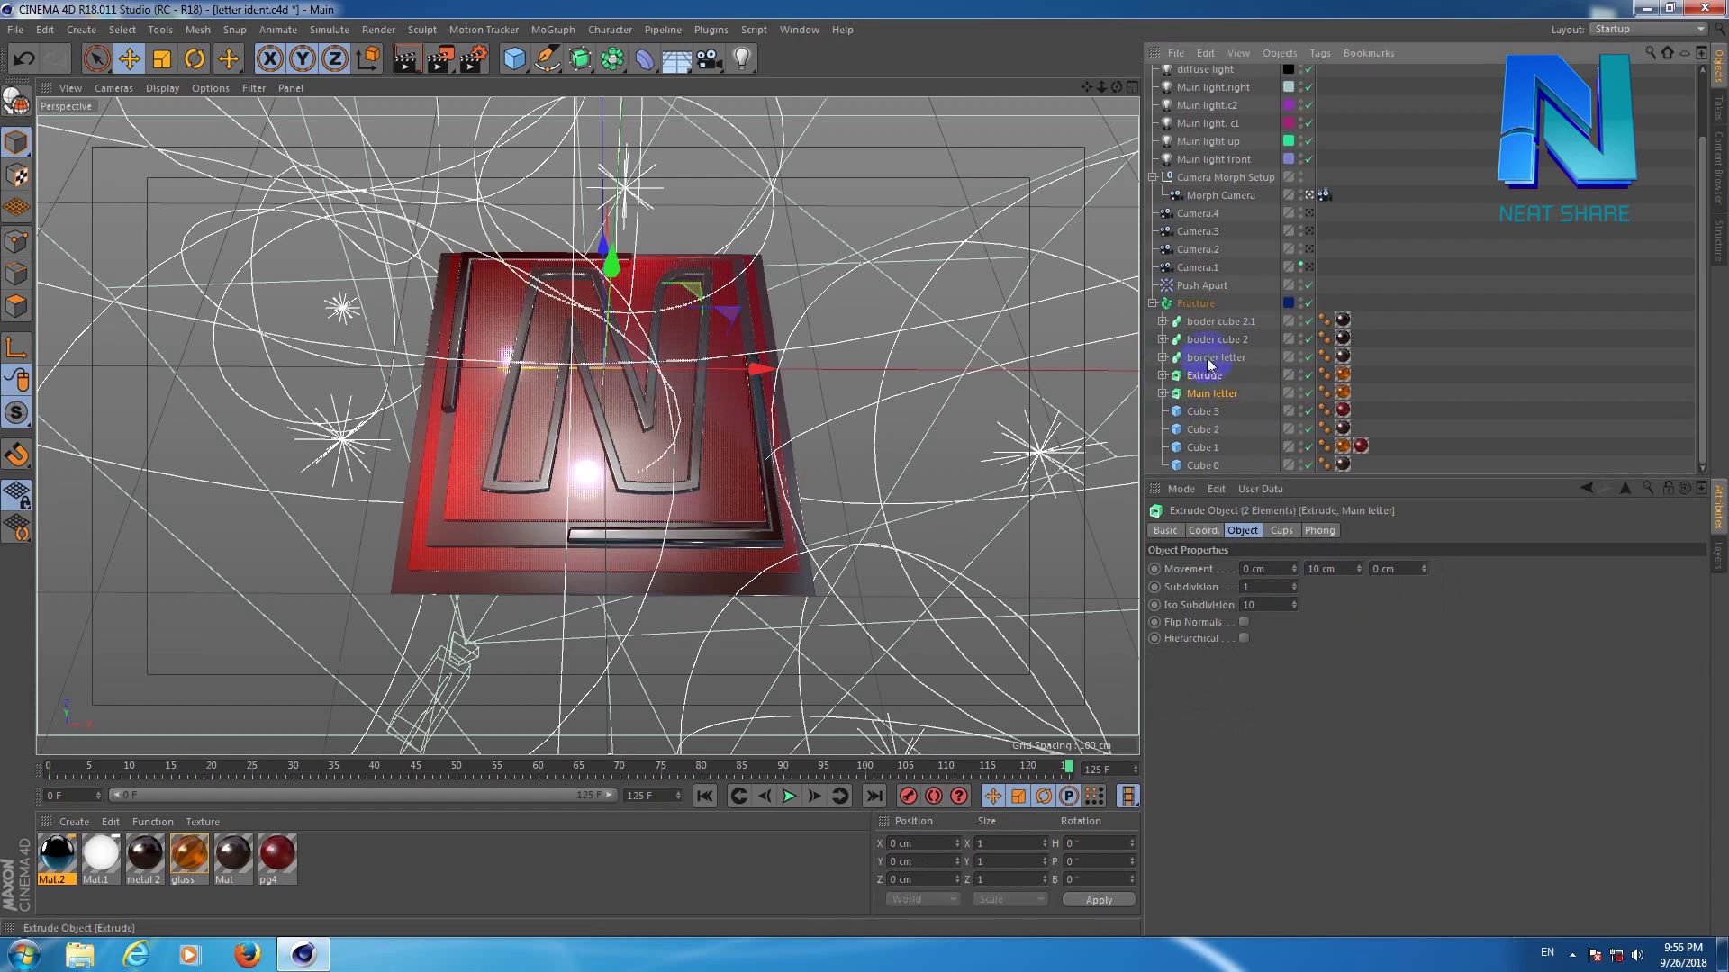
pyautogui.keyDown('ctrl'); pyautogui.click(1209, 360); pyautogui.keyUp('ctrl')
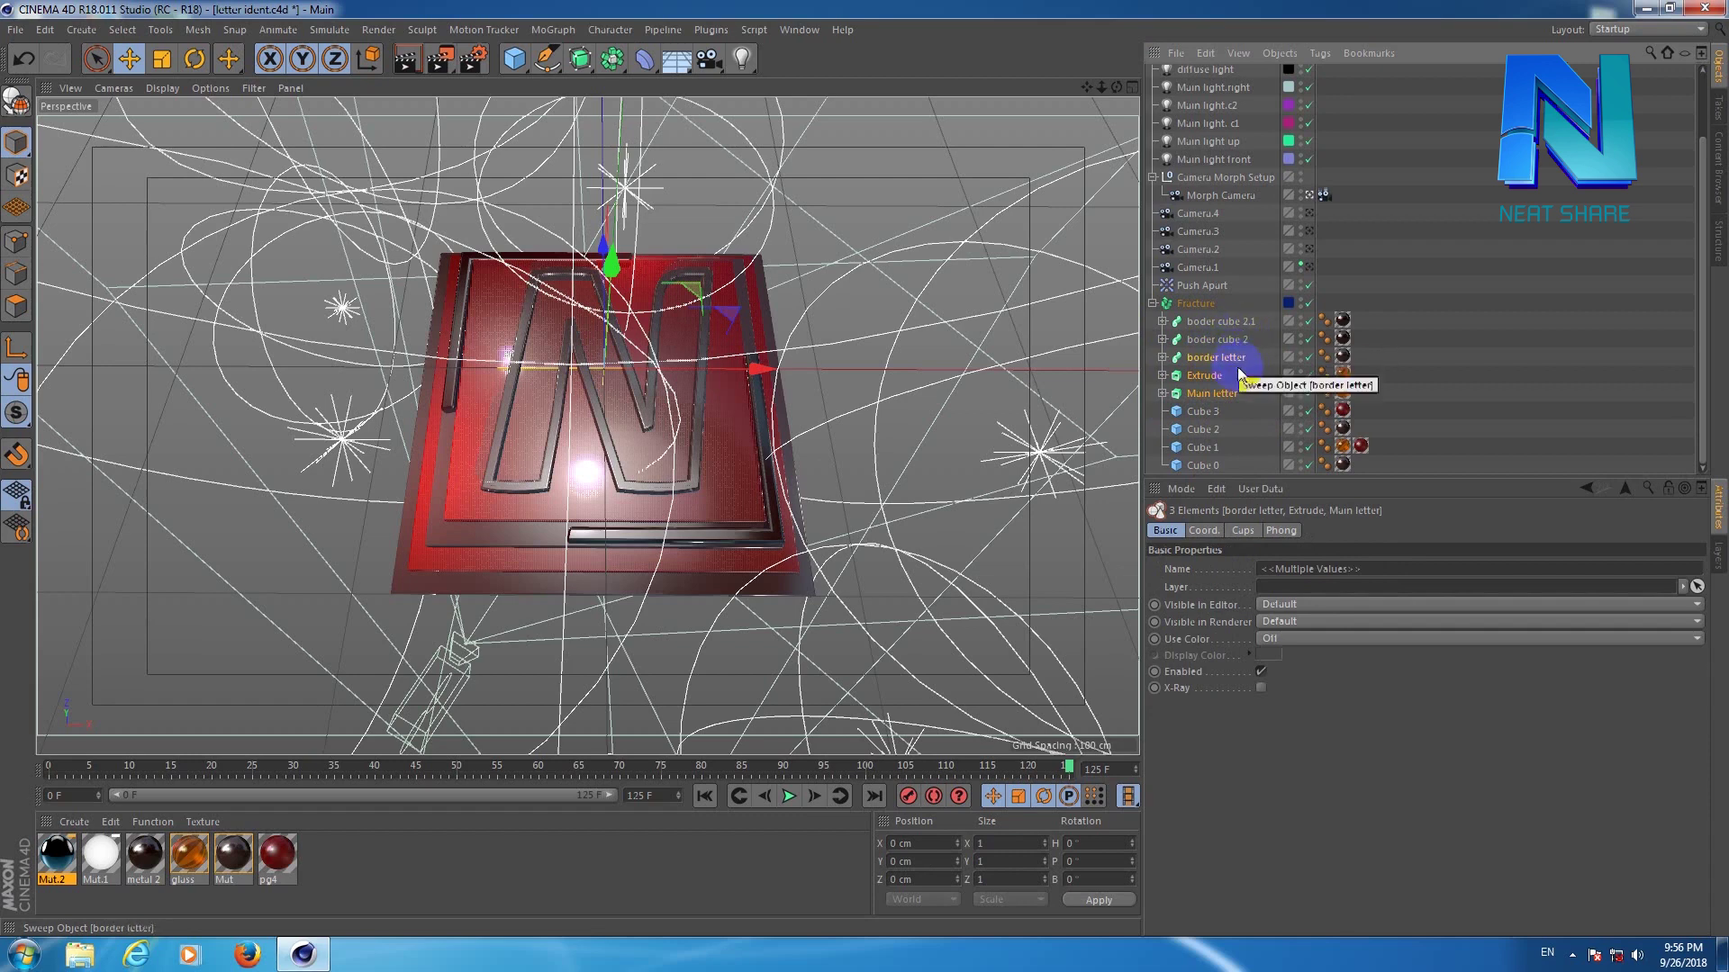
# Set the three objects' Position X, Y and Z to 0 cm, then deselect them.
pyautogui.click(18, 347)
pyautogui.click(924, 837)
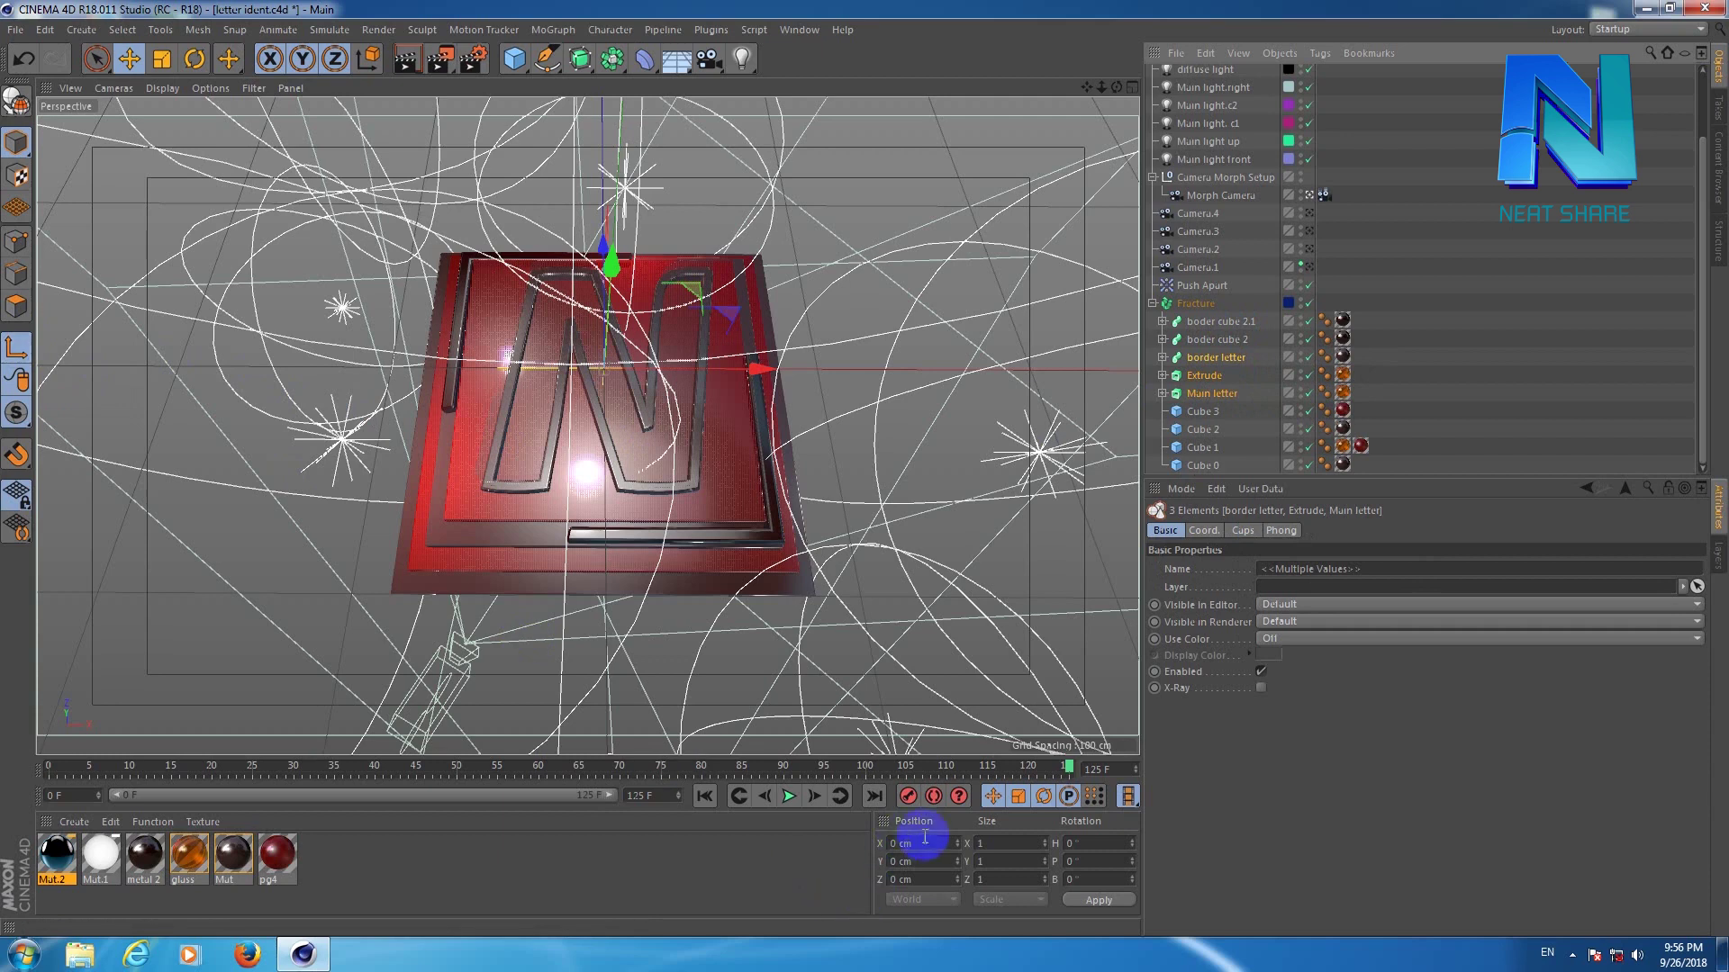
pyautogui.click(15, 347)
pyautogui.click(900, 842)
pyautogui.click(896, 860)
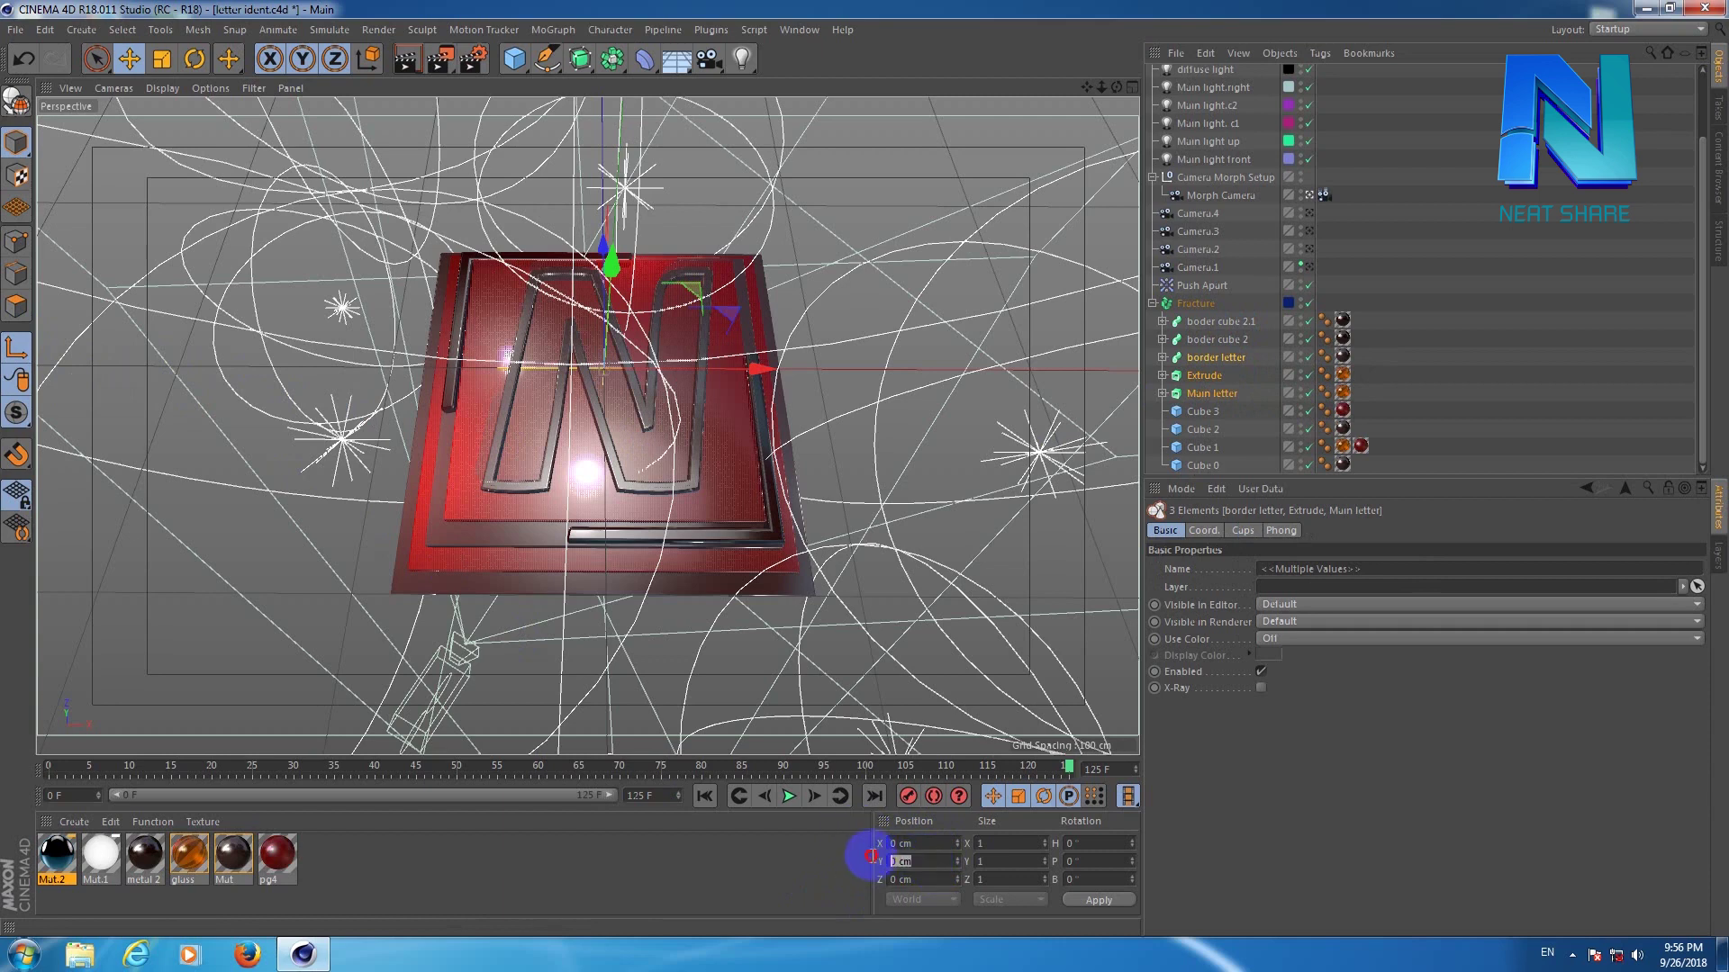
pyautogui.click(1247, 855)
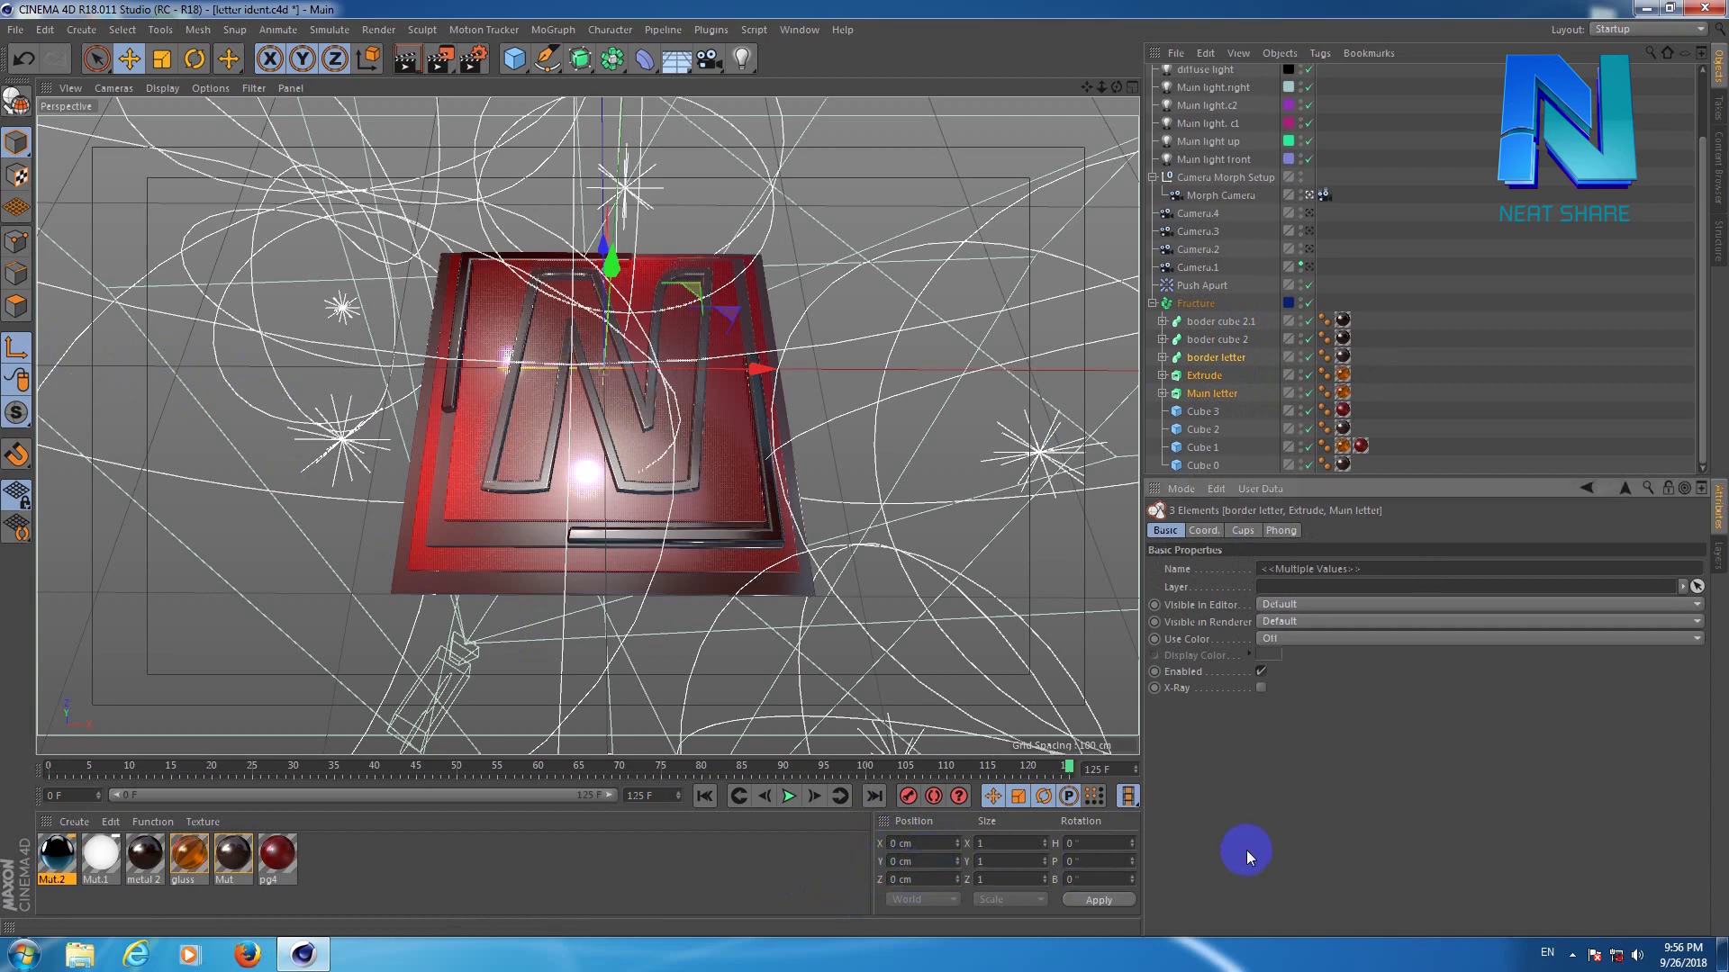
pyautogui.click(18, 352)
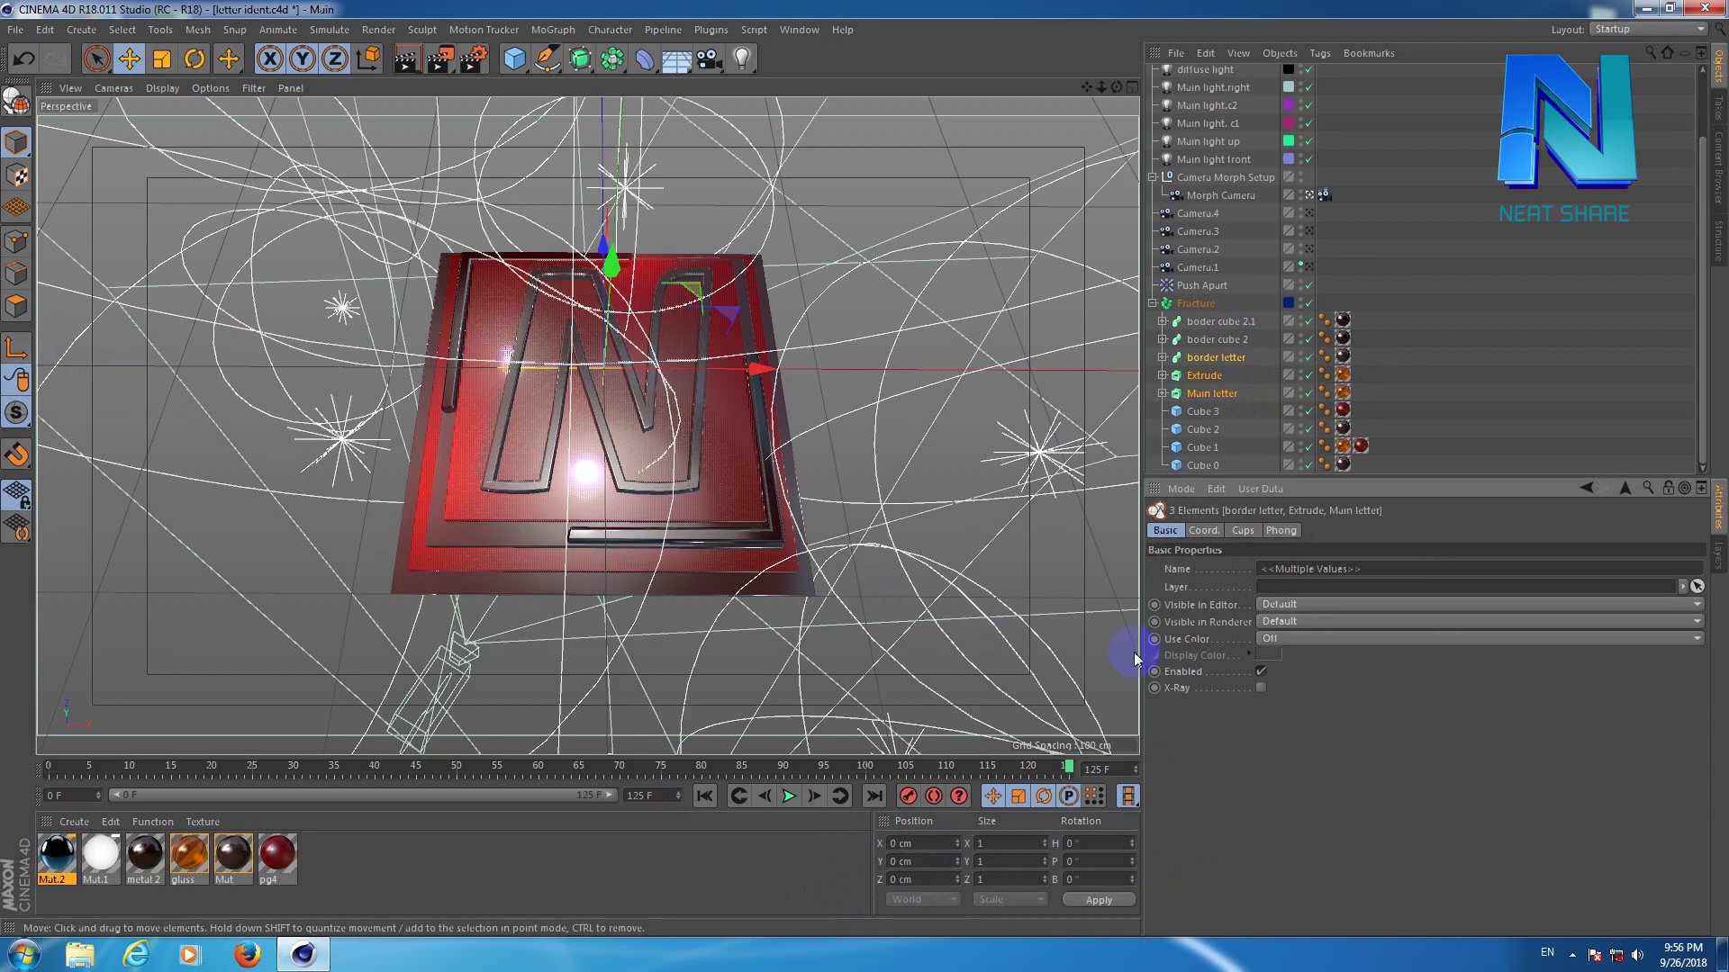
pyautogui.click(1460, 317)
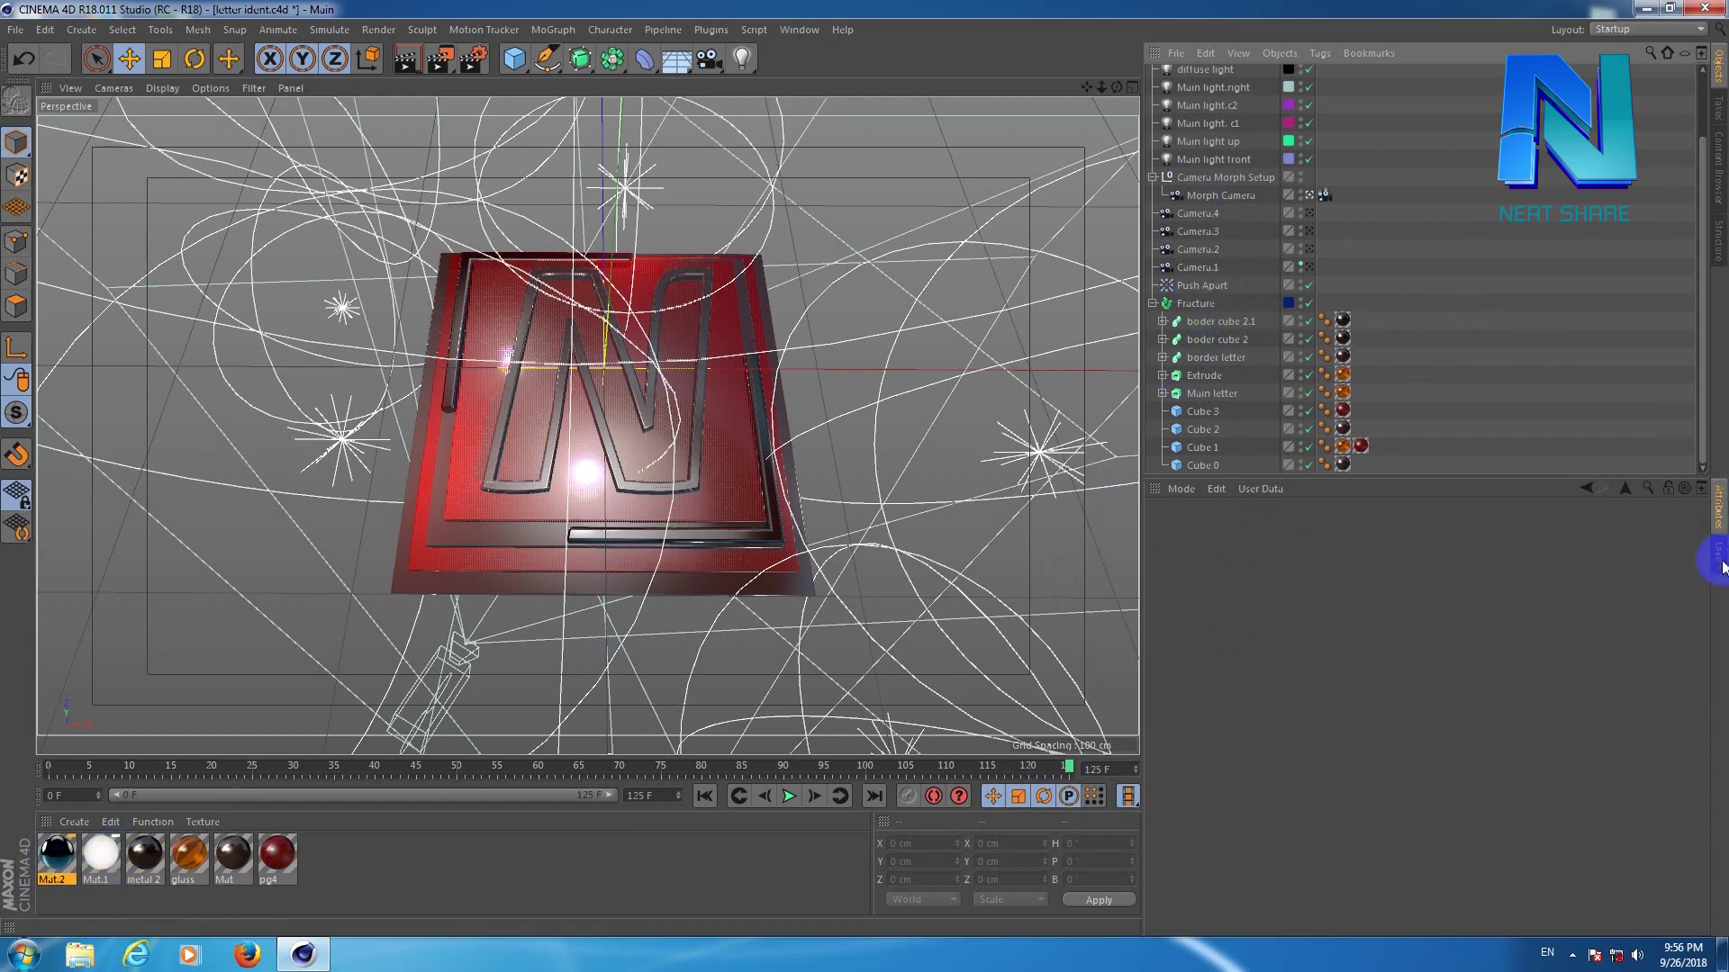
# Show the studio plane layer, leave the Morph Camera and zoom out to the whole light rig.
pyautogui.click(1719, 560)
pyautogui.click(1209, 645)
pyautogui.click(1311, 650)
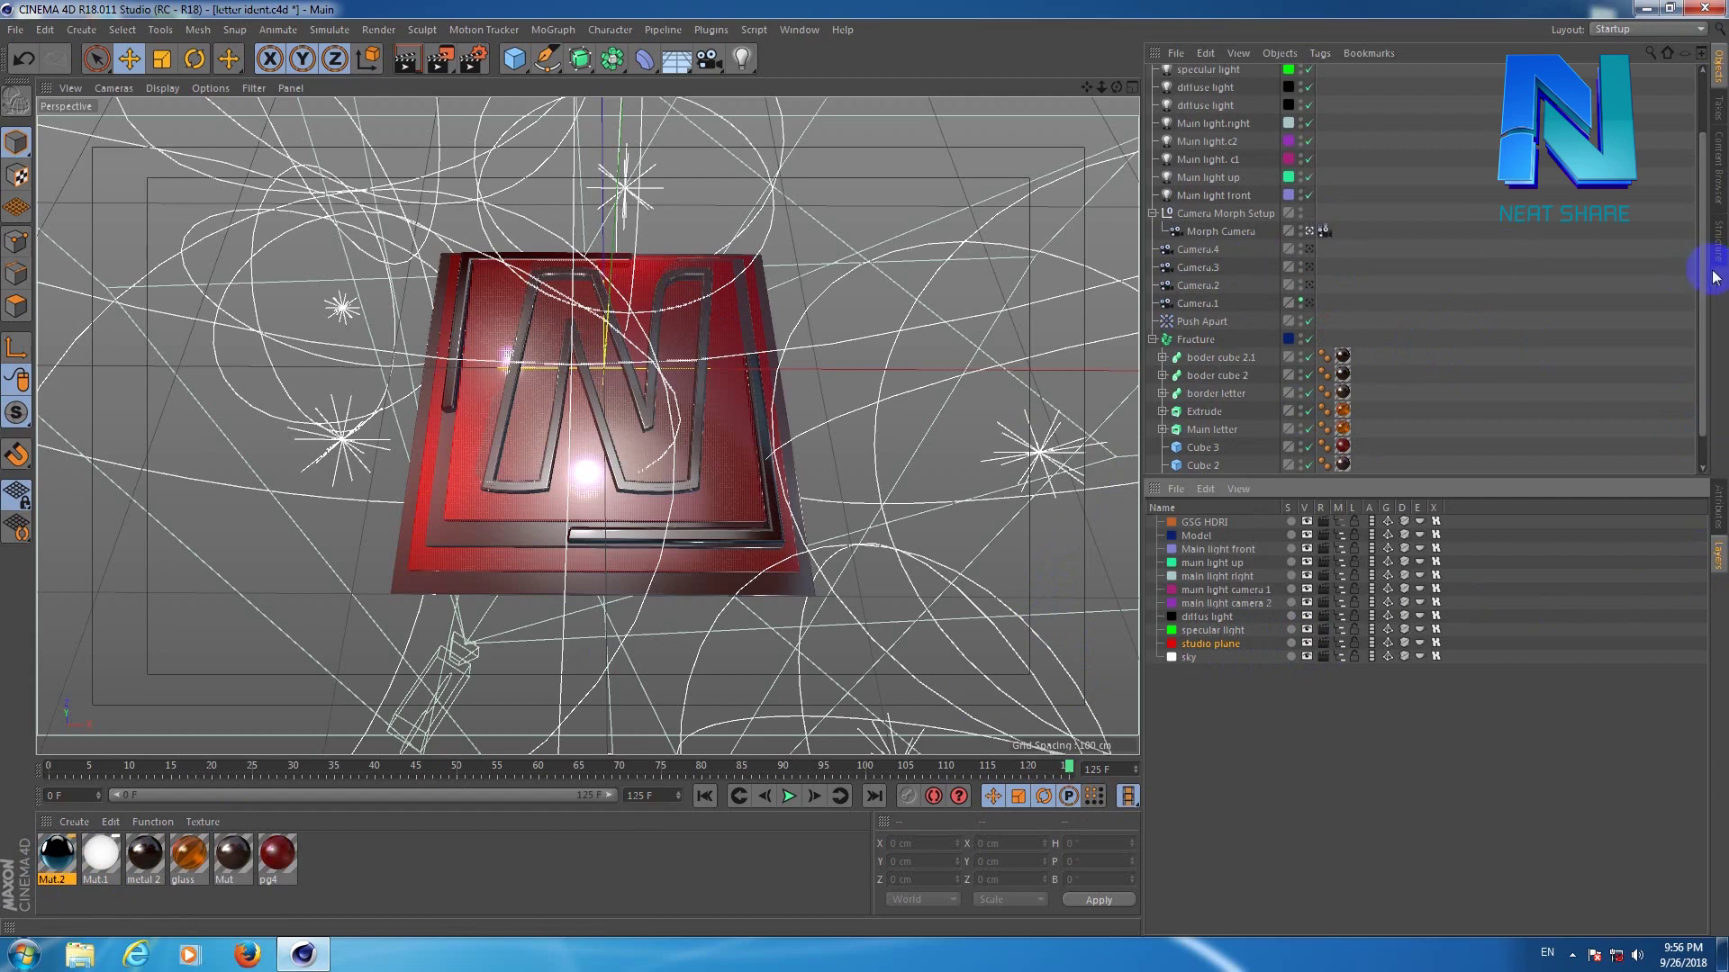
pyautogui.scroll(3, 1682, 262)
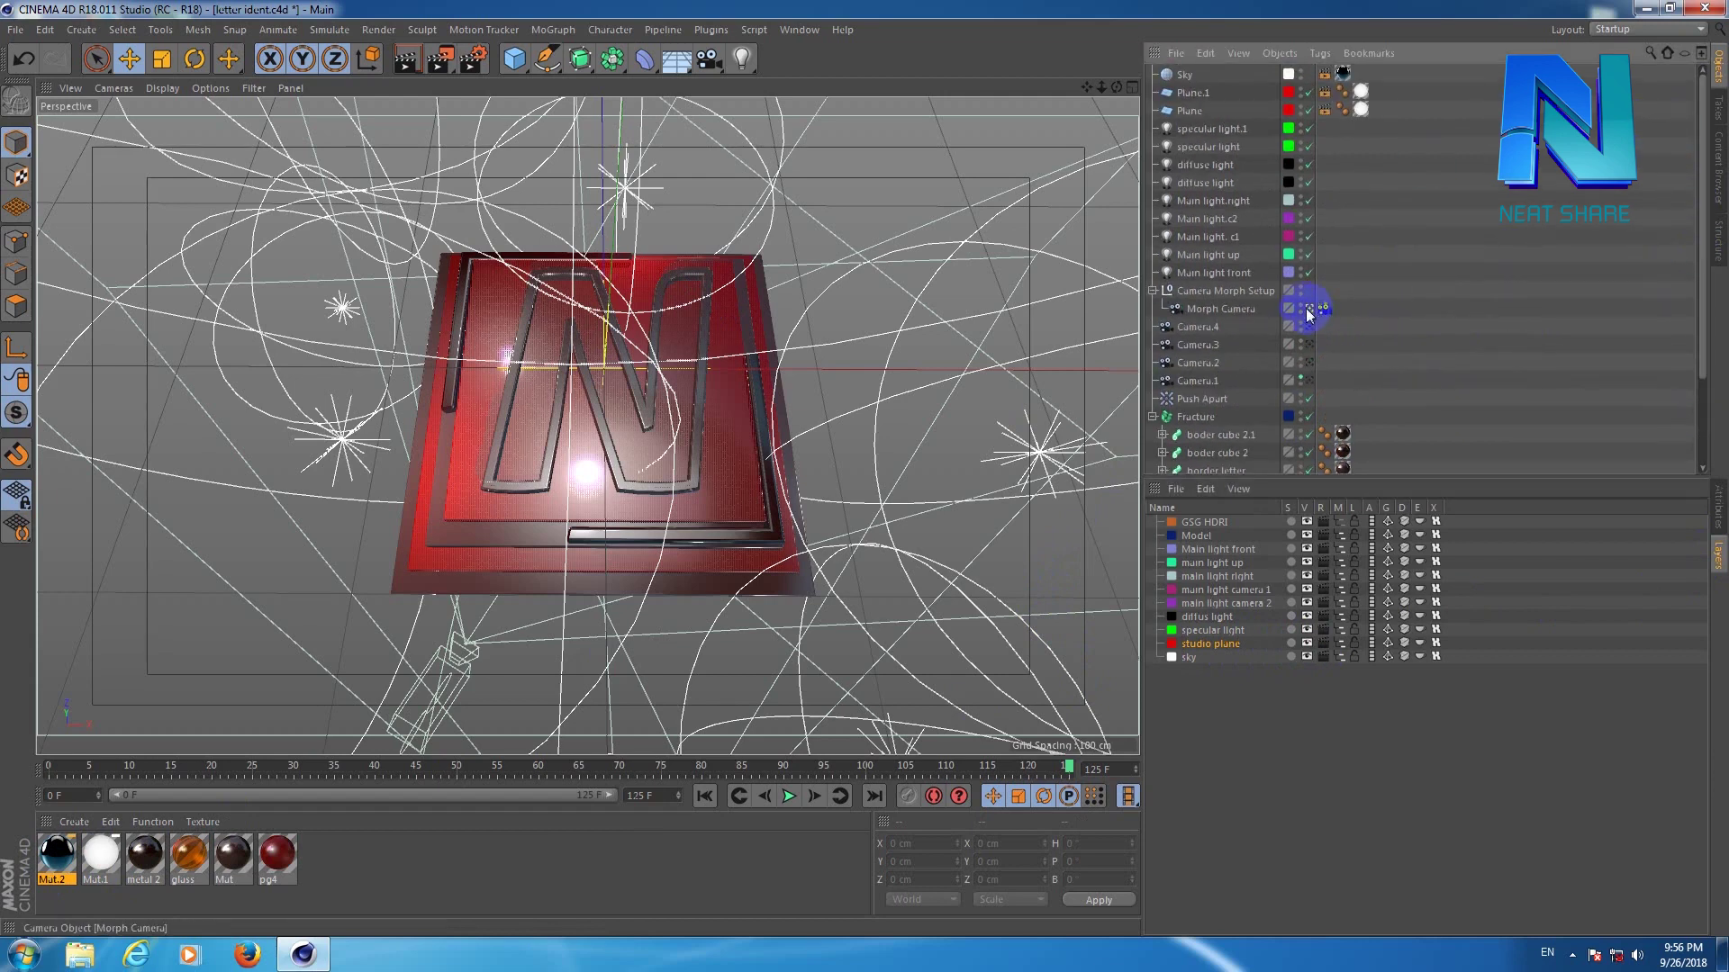
pyautogui.click(1309, 309)
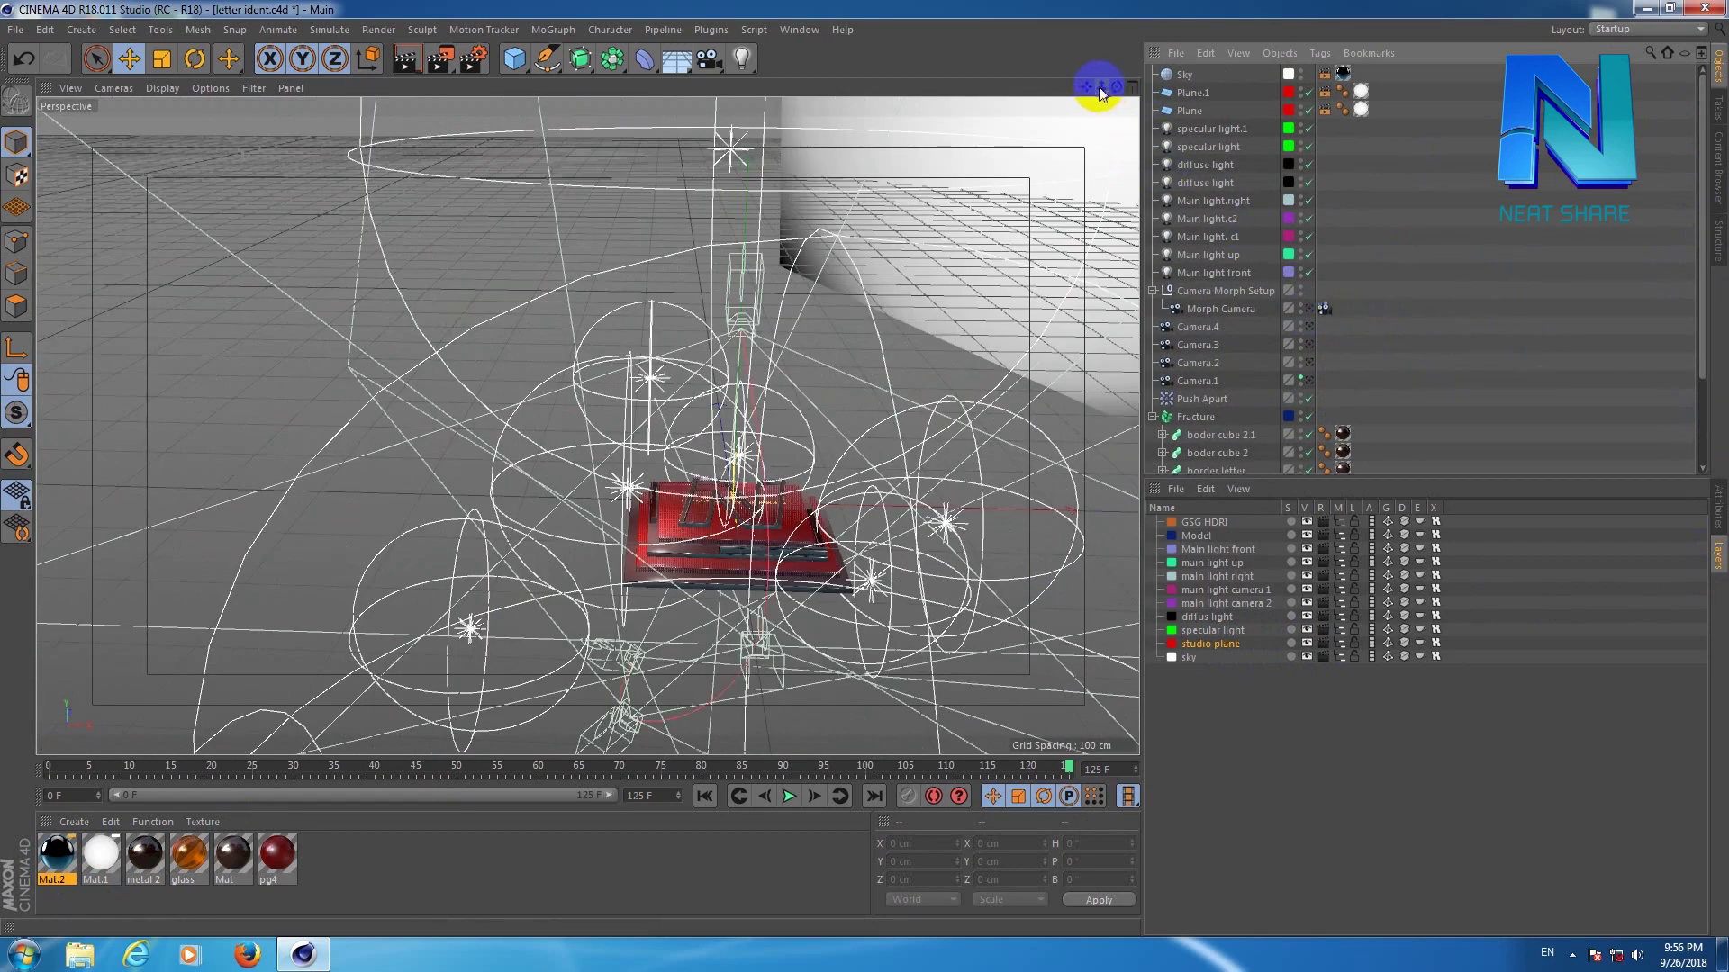
pyautogui.moveTo(1100, 87); pyautogui.dragTo(864, 471)
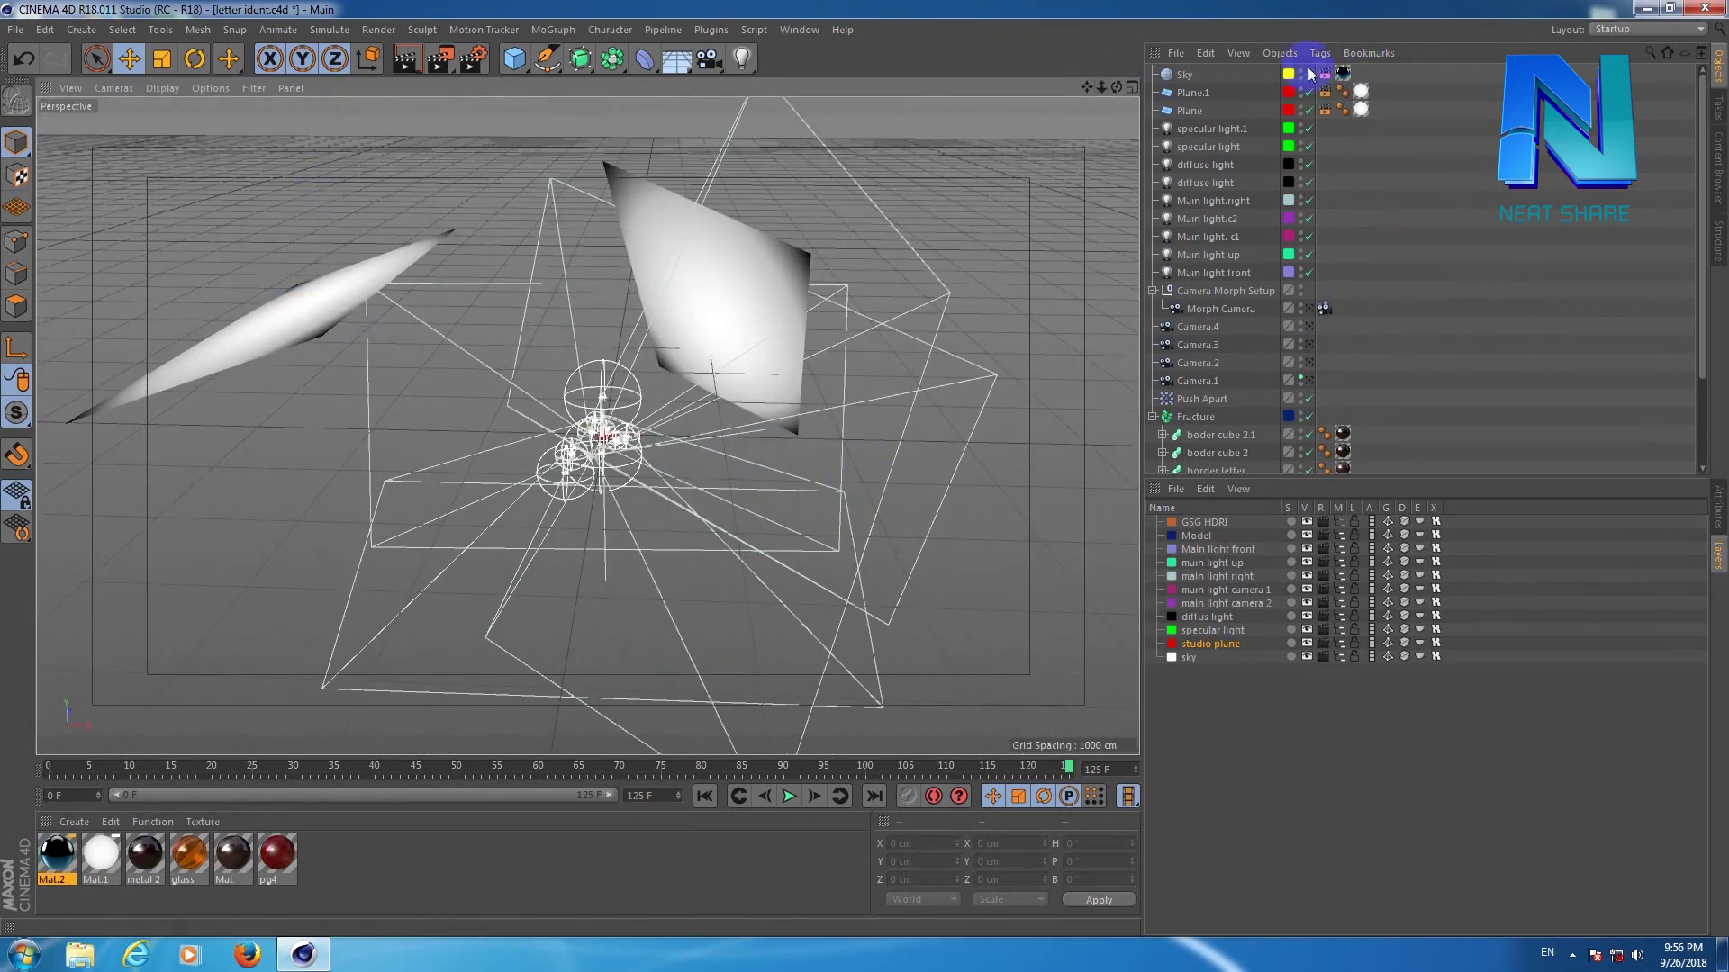
# Select the light planes and Ctrl-drag Plane.1's Mut.1 texture tag onto Plane.
pyautogui.click(343, 324)
pyautogui.click(706, 272)
pyautogui.keyDown('alt'); pyautogui.moveTo(706, 272); pyautogui.dragTo(856, 470); pyautogui.keyUp('alt')
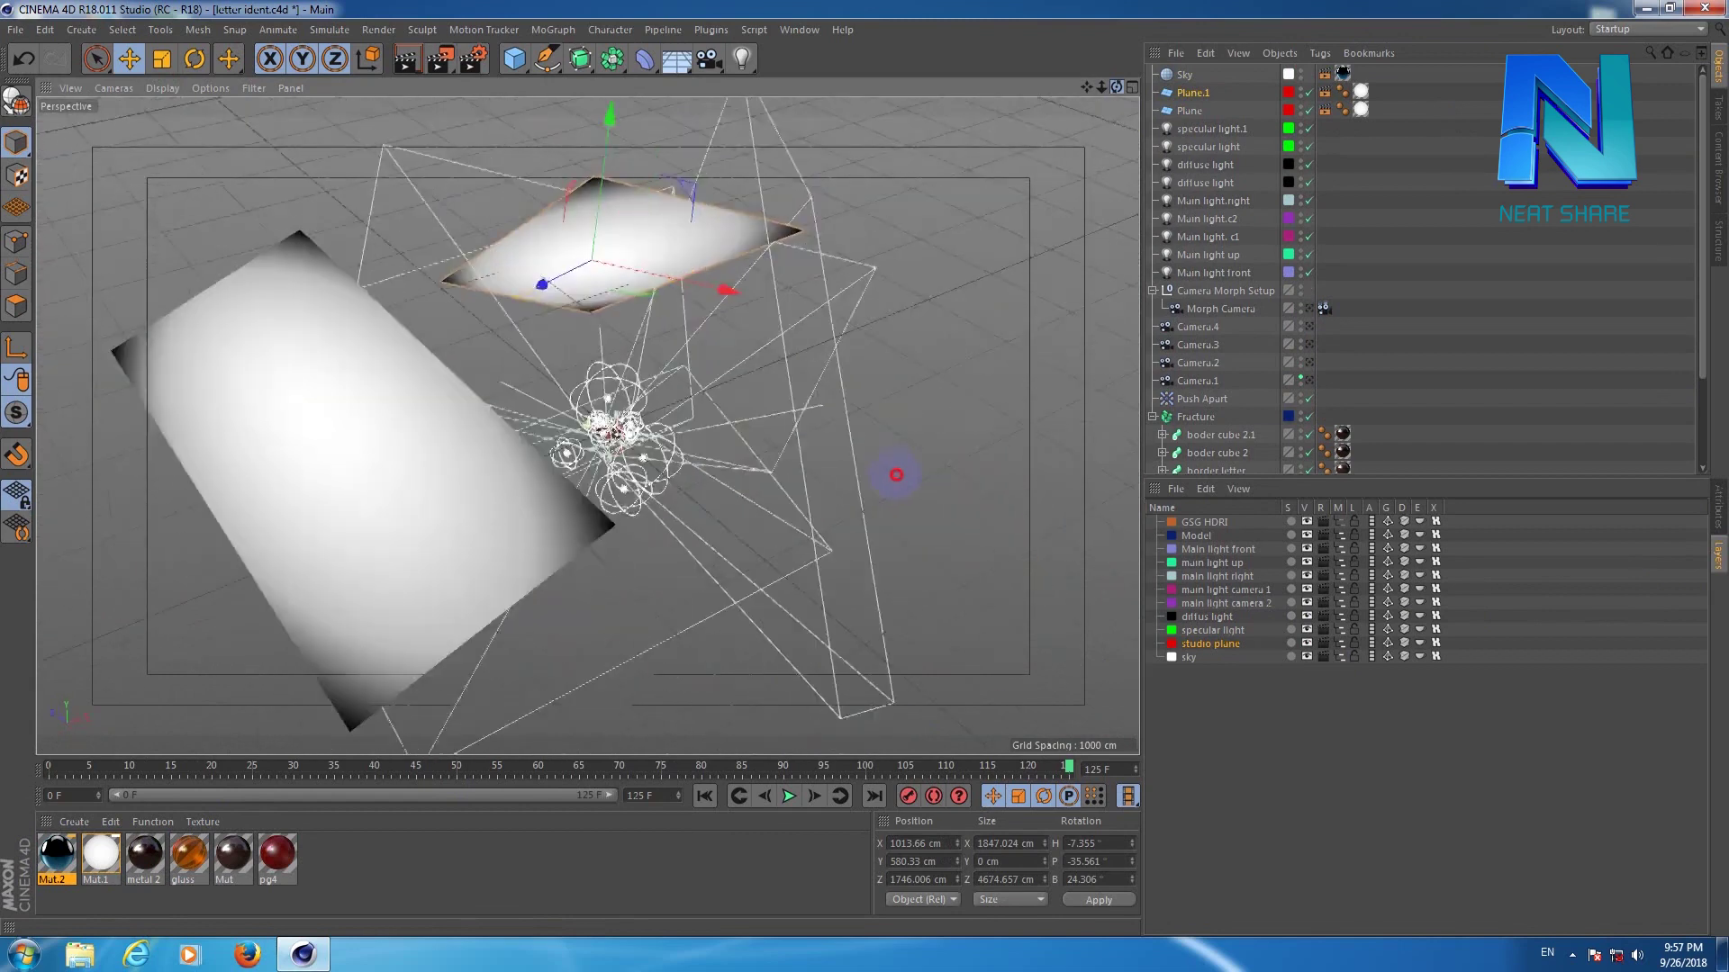
pyautogui.click(1360, 109)
pyautogui.moveTo(1360, 91); pyautogui.dragTo(1361, 117)
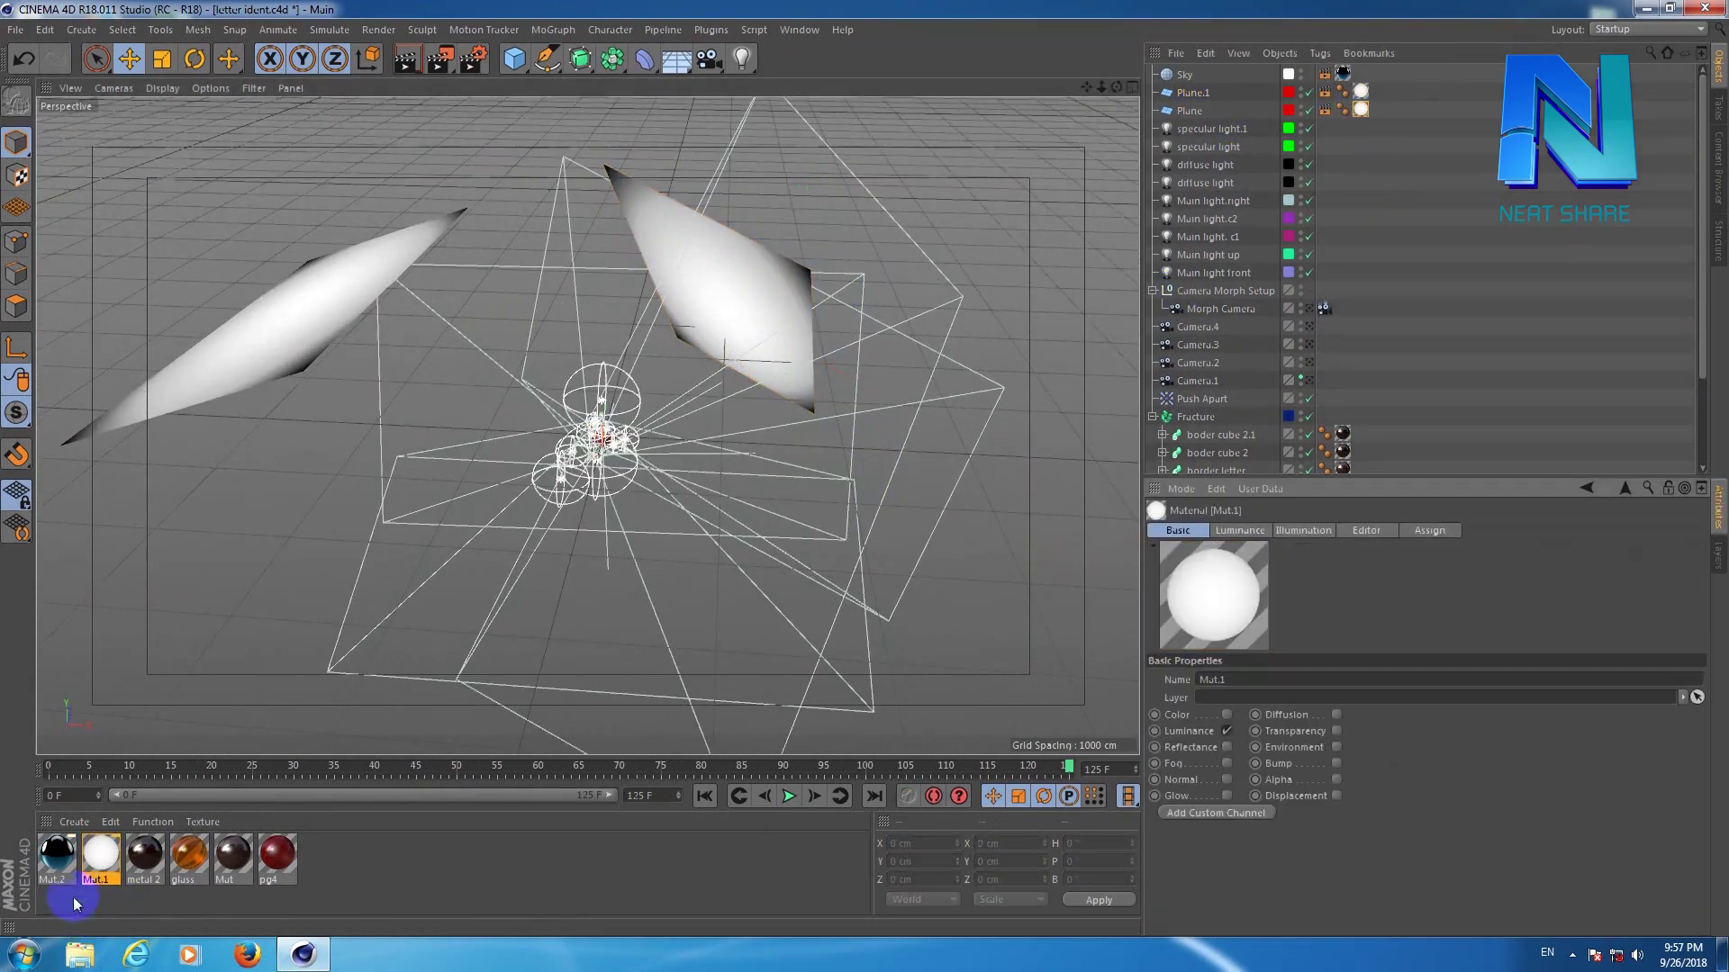
pyautogui.doubleClick(101, 853)
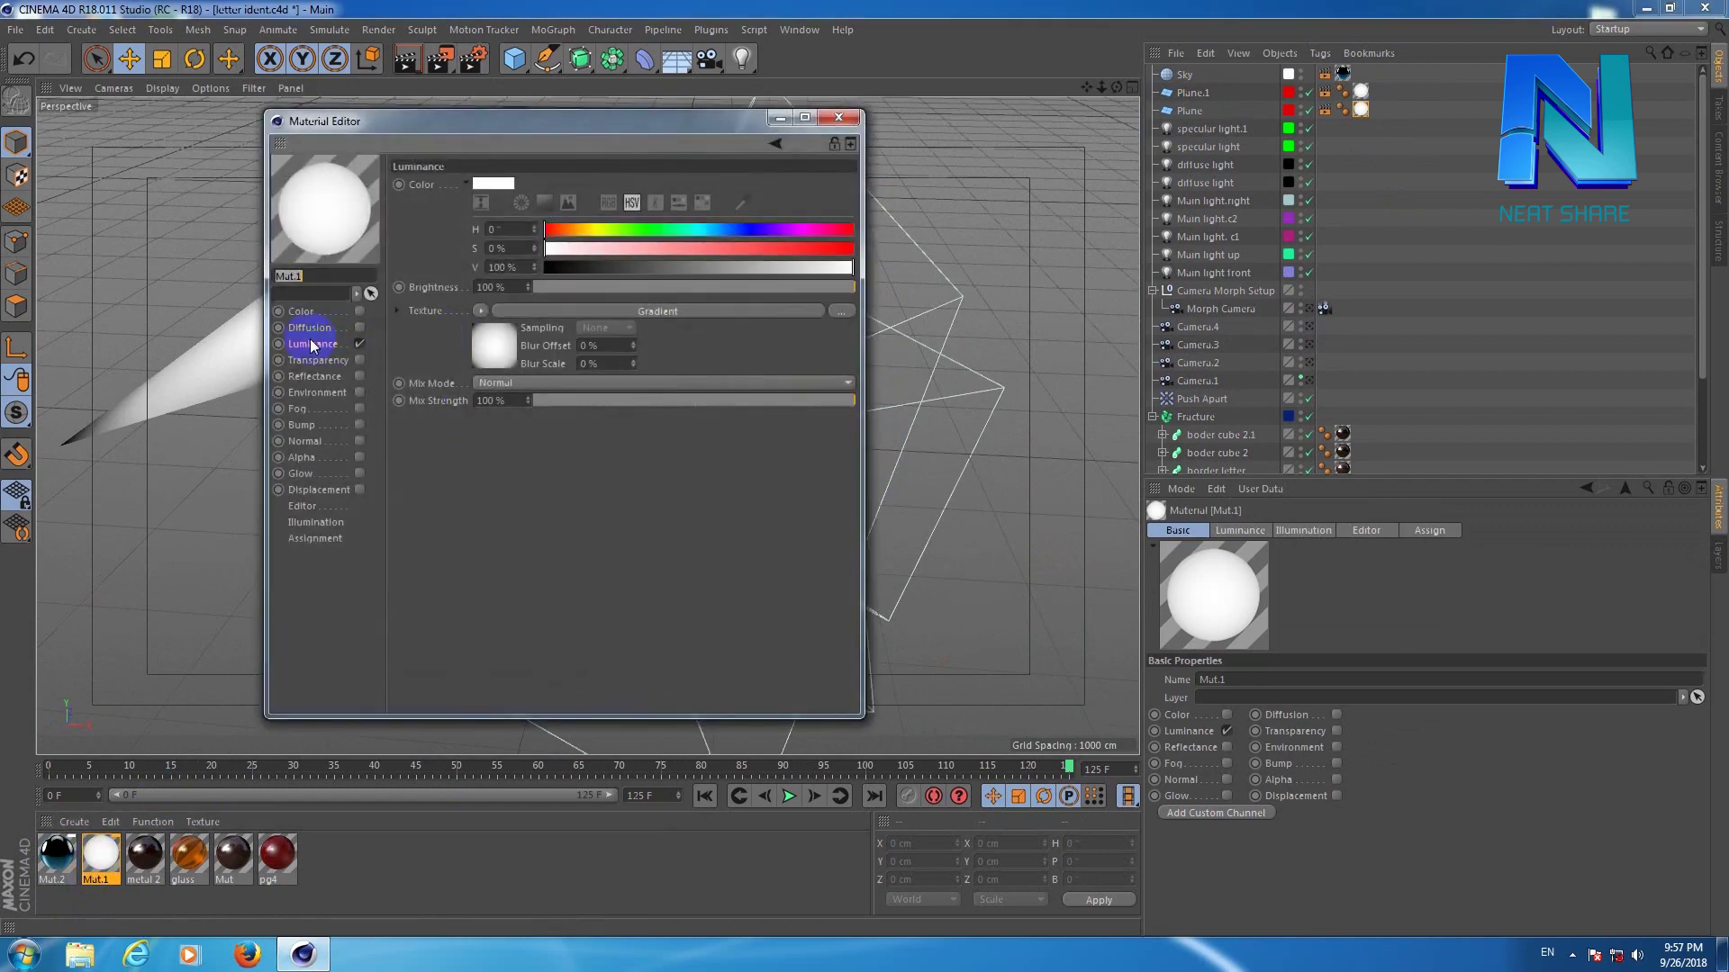
pyautogui.click(477, 313)
pyautogui.click(670, 488)
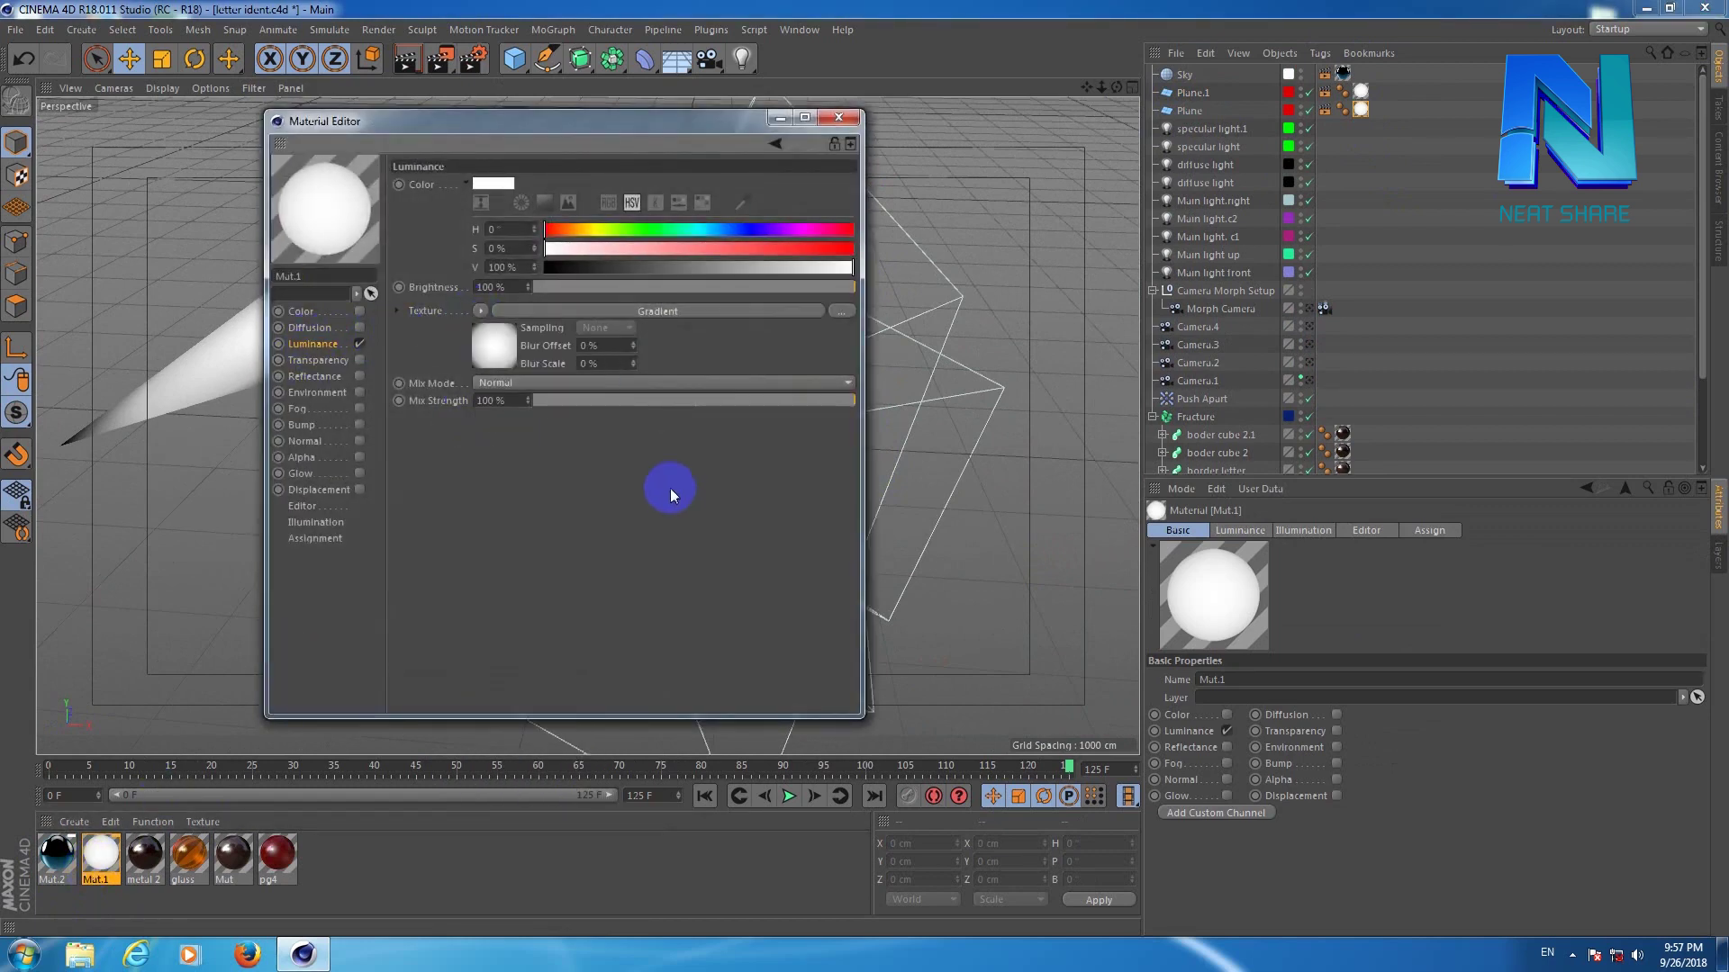
pyautogui.click(479, 312)
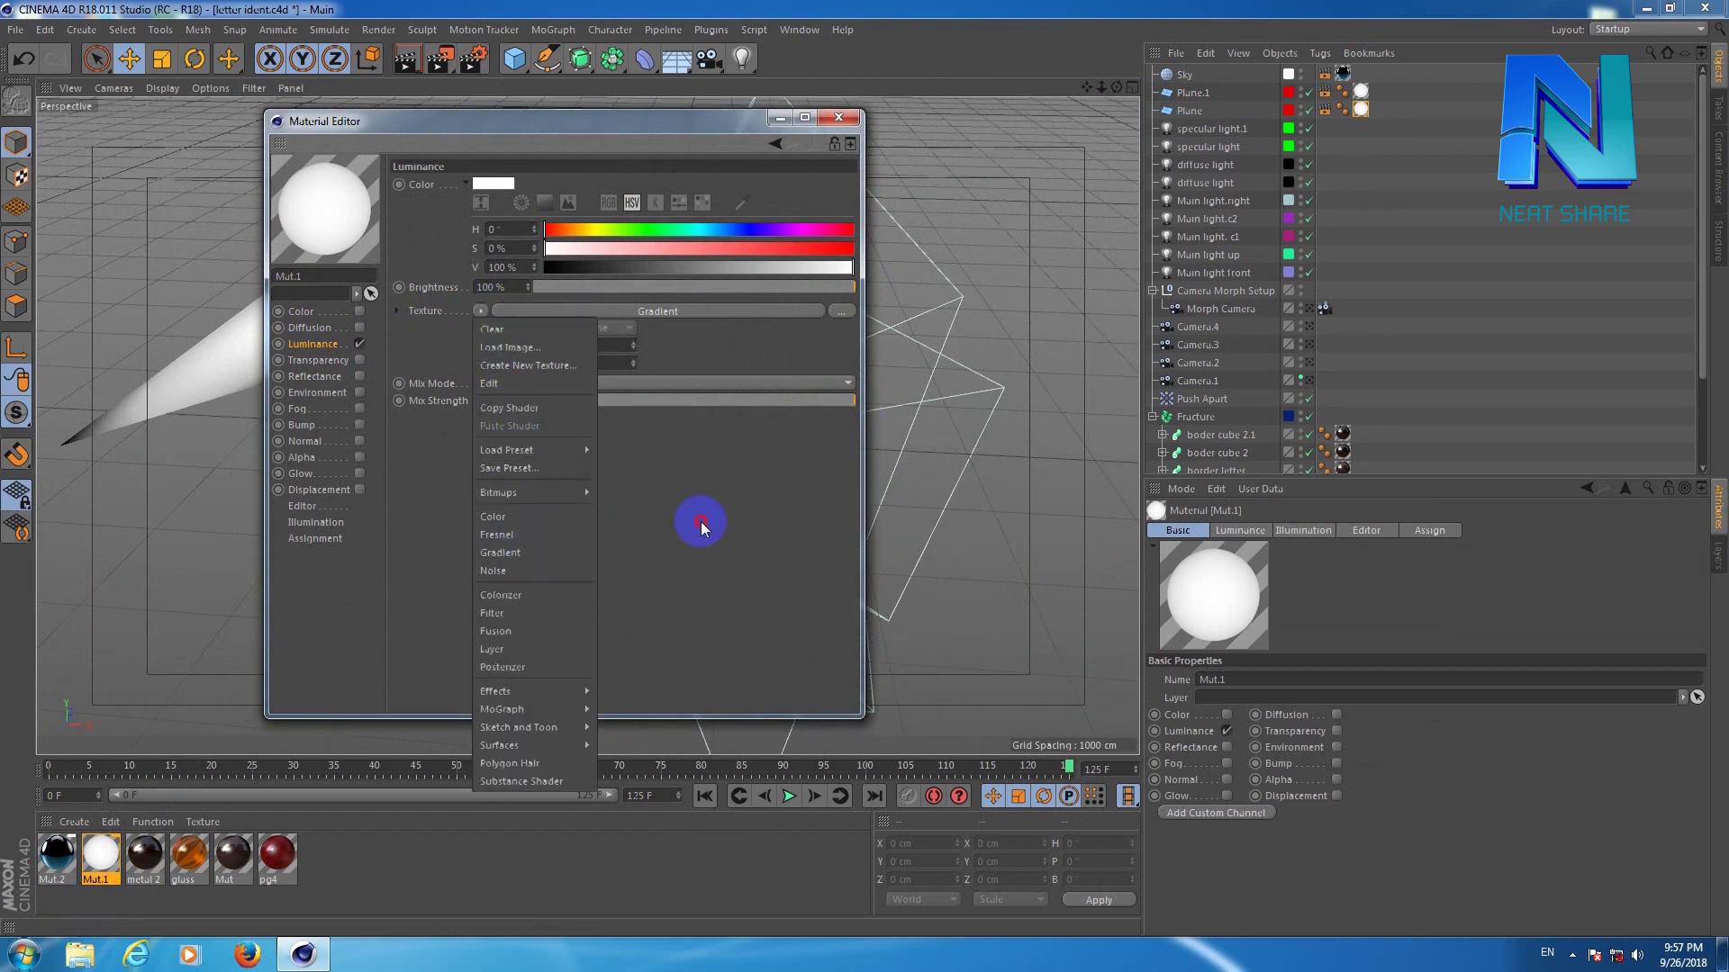
pyautogui.click(702, 527)
pyautogui.click(494, 340)
pyautogui.click(495, 339)
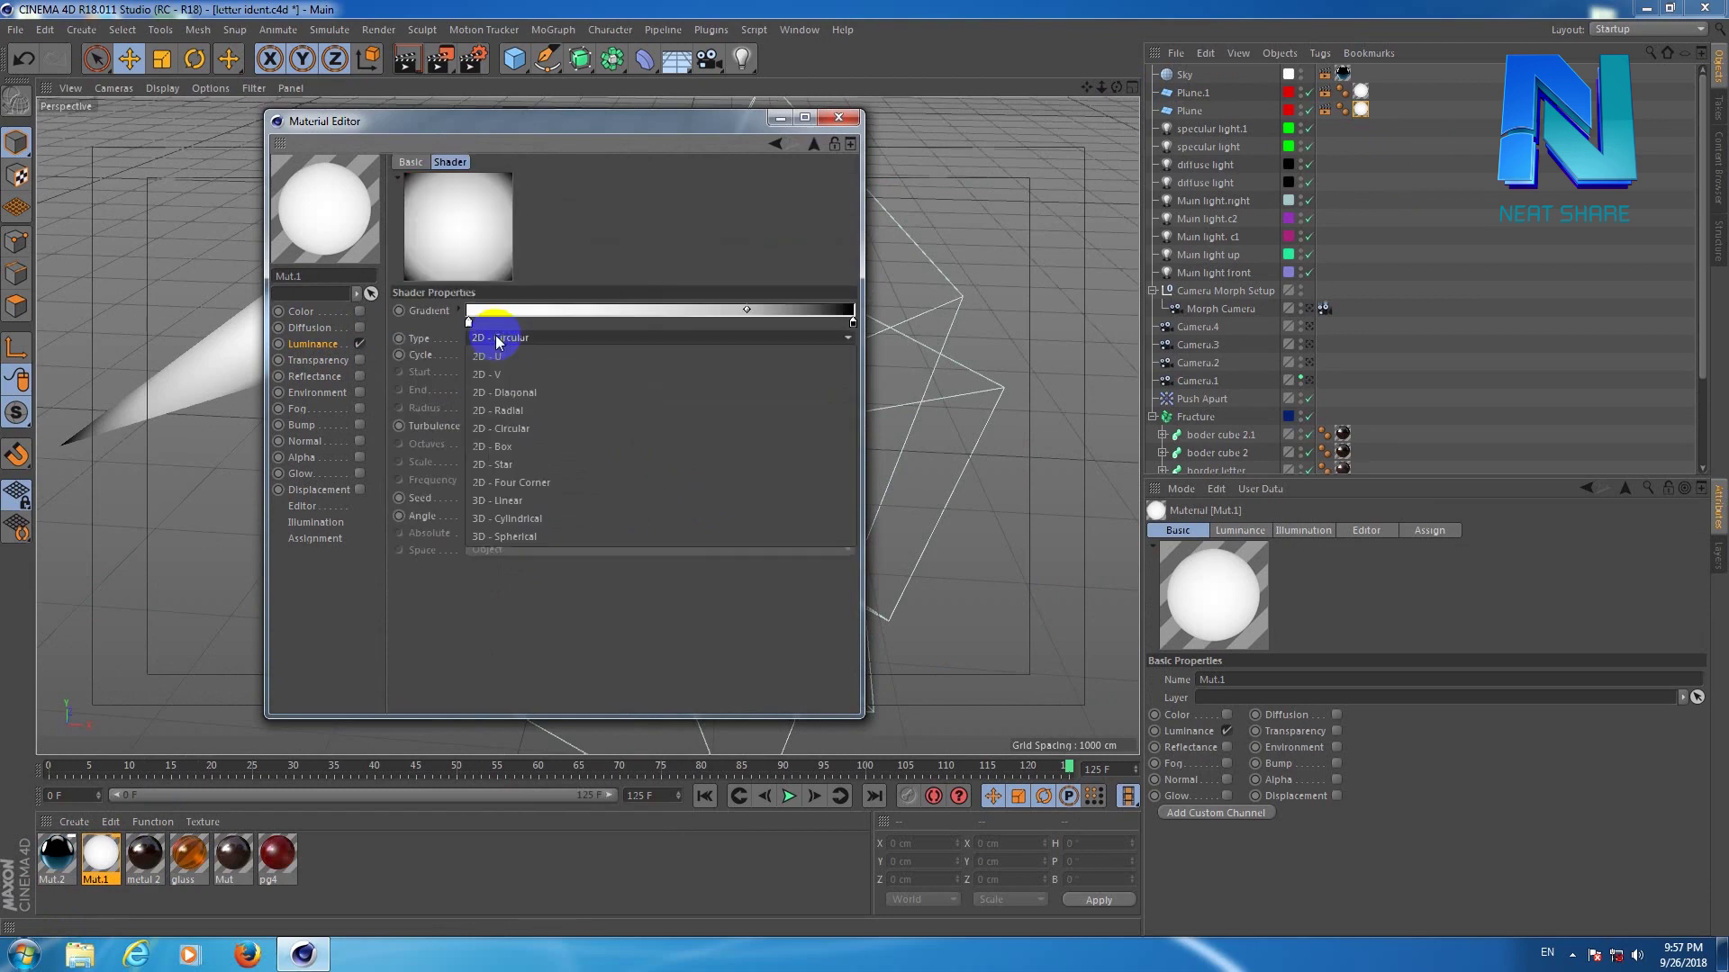
pyautogui.click(672, 248)
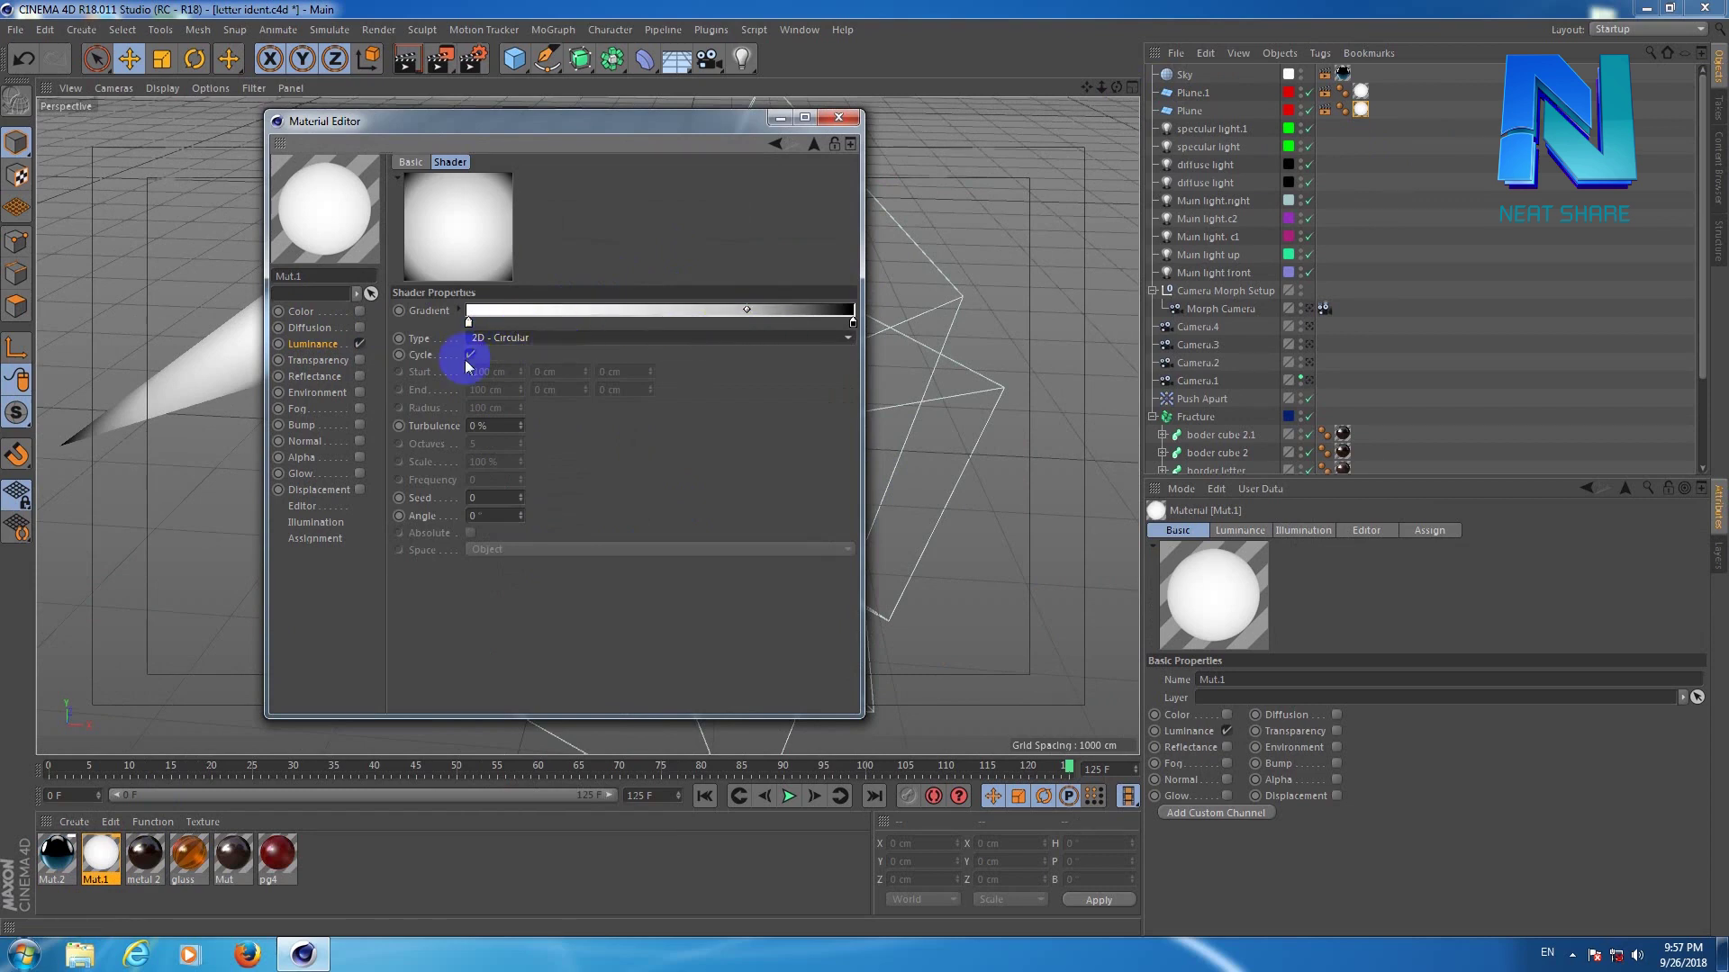
pyautogui.click(468, 323)
pyautogui.click(749, 310)
pyautogui.click(821, 119)
pyautogui.click(836, 115)
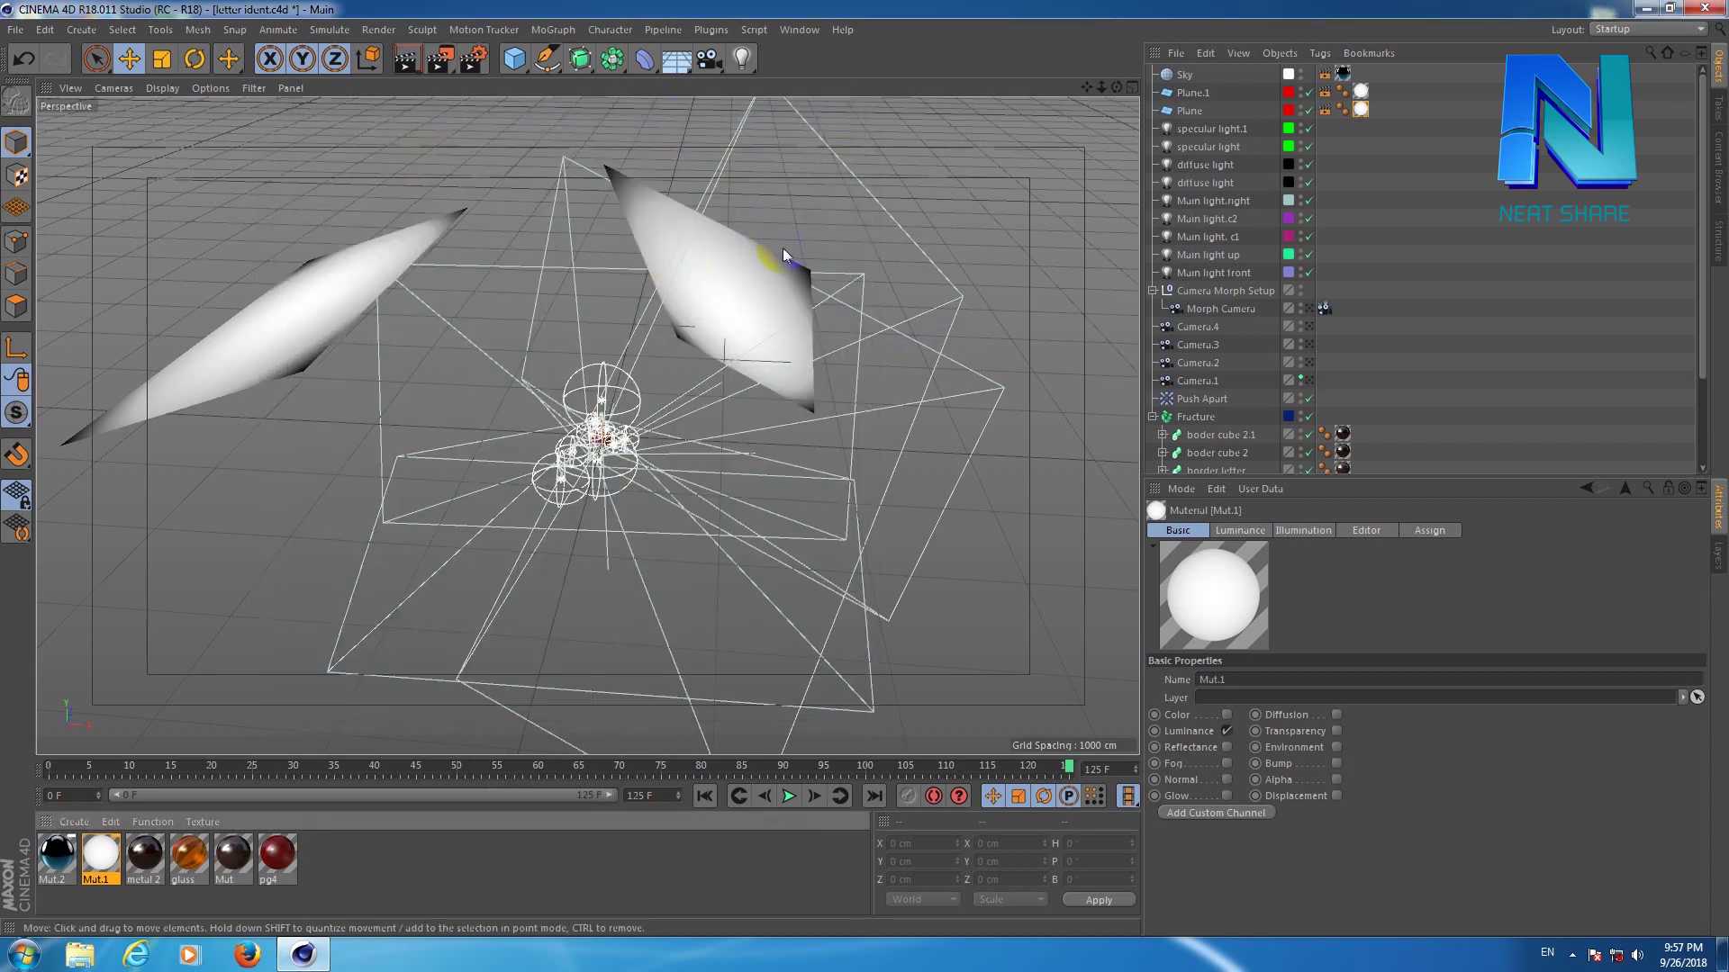
# Select boder cube 2.1 and view the red N plaque through the Morph Camera again.
pyautogui.keyDown('alt'); pyautogui.moveTo(861, 468); pyautogui.dragTo(865, 468); pyautogui.keyUp('alt')
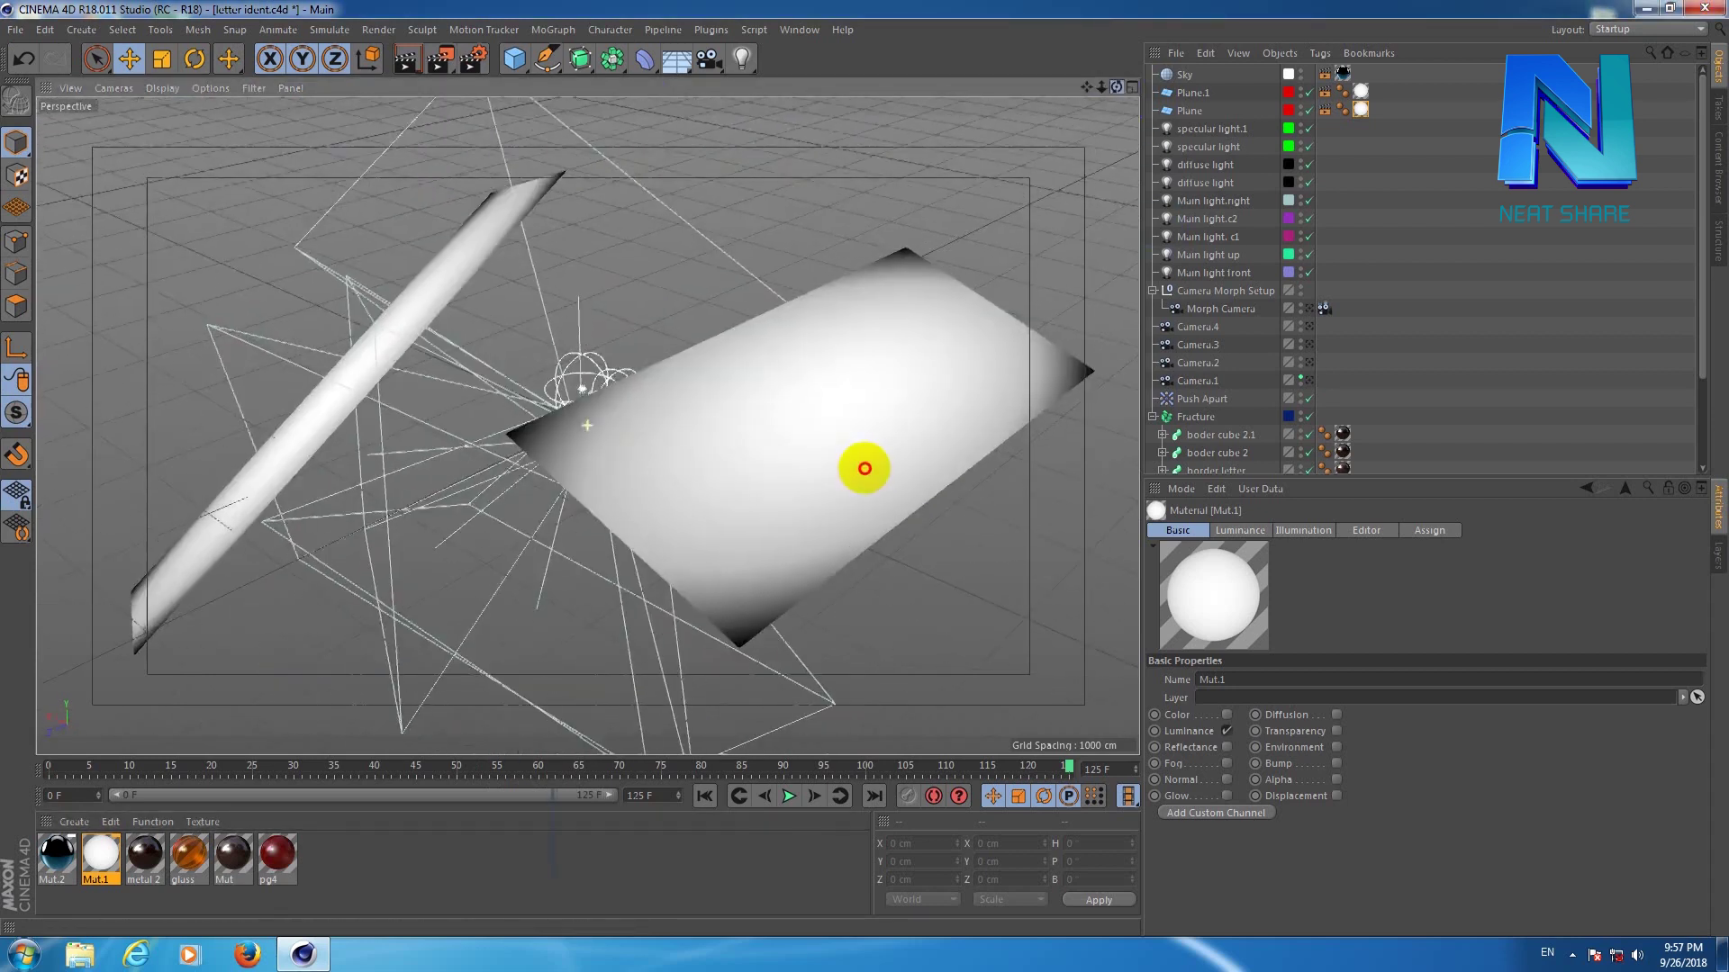
pyautogui.click(1716, 553)
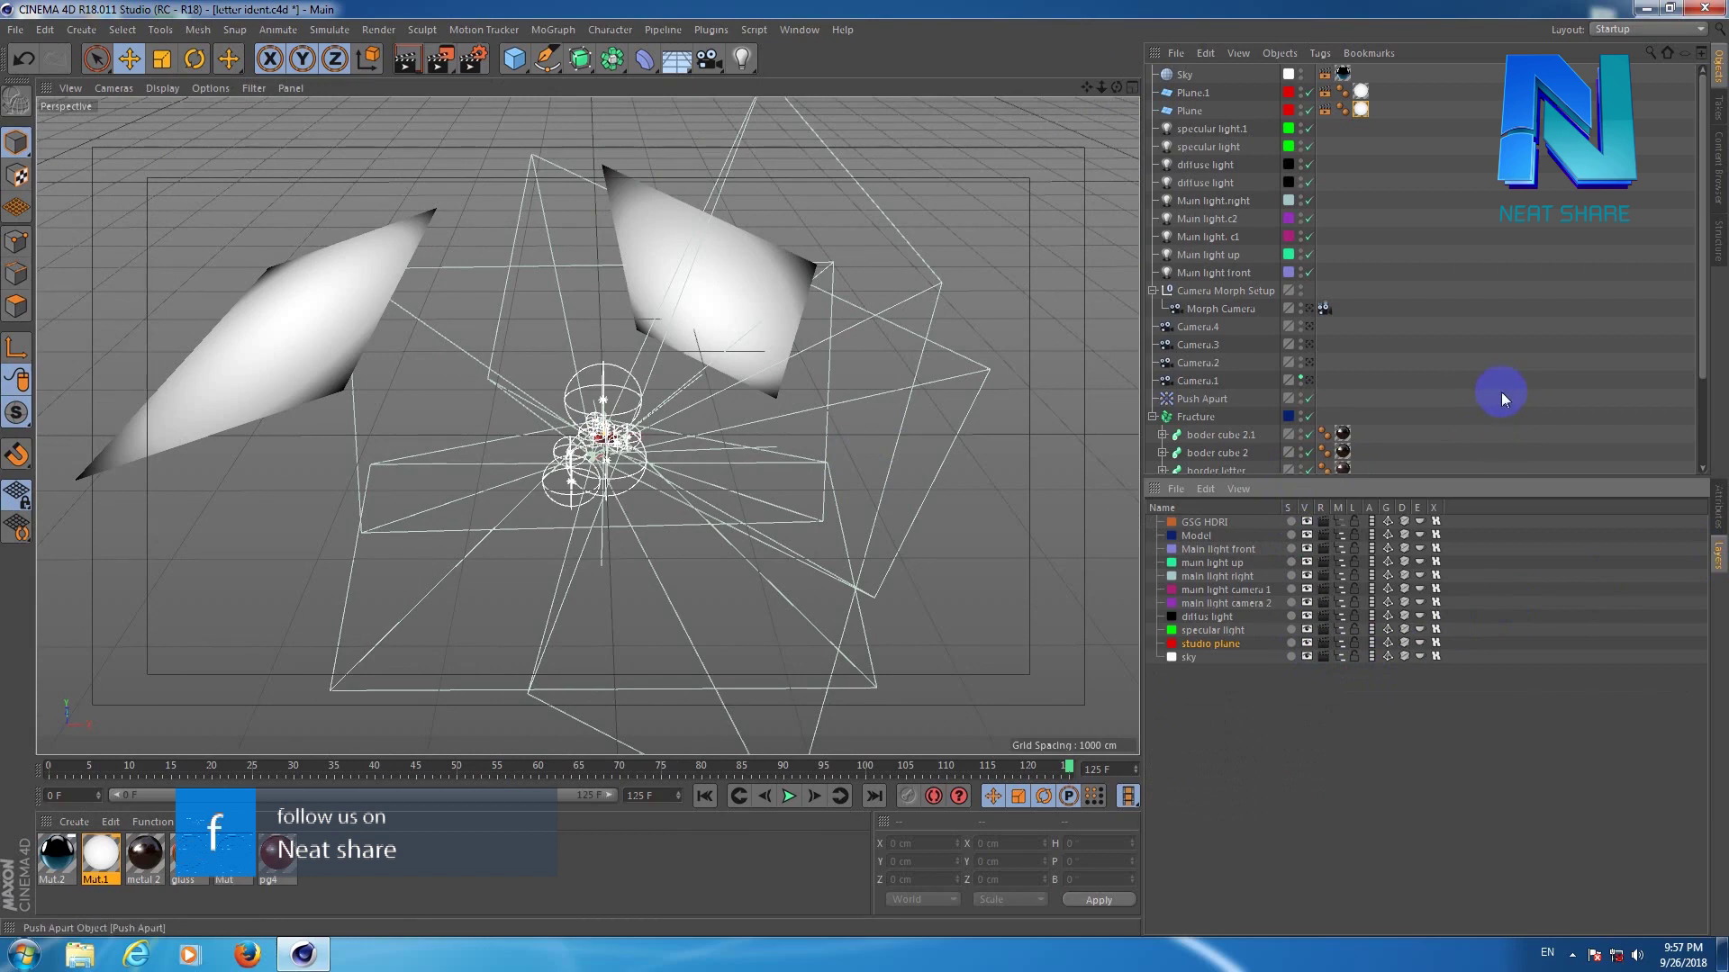
pyautogui.moveTo(1710, 349); pyautogui.dragTo(1710, 448)
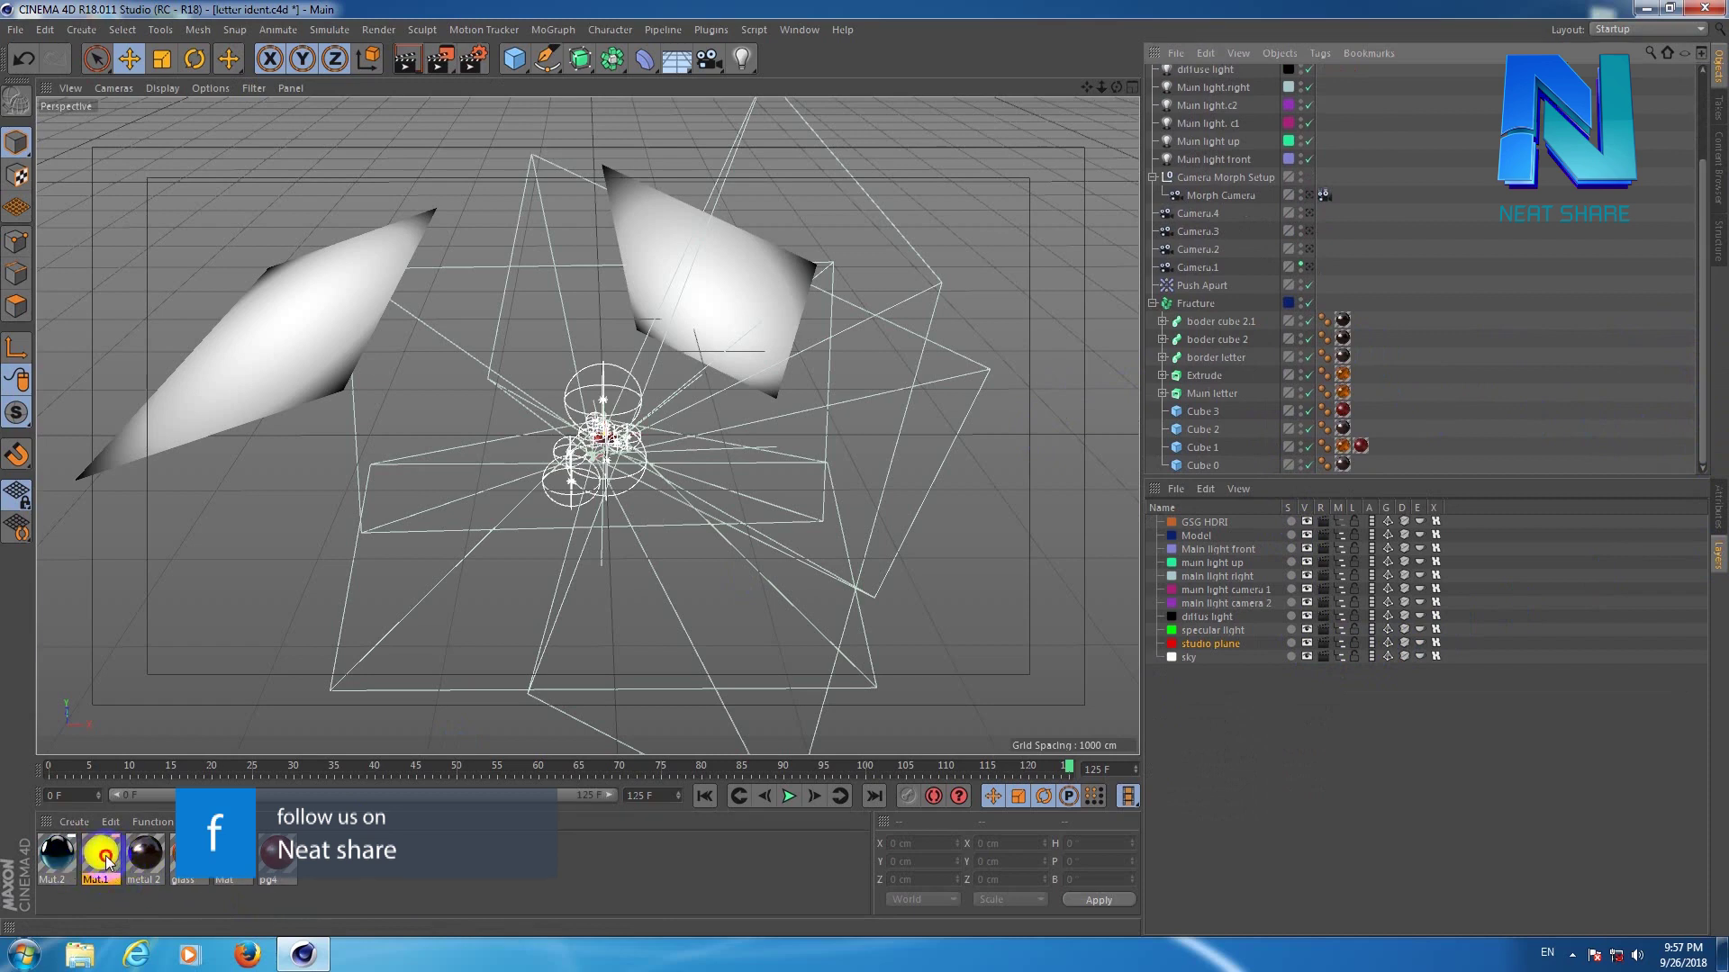
pyautogui.click(225, 856)
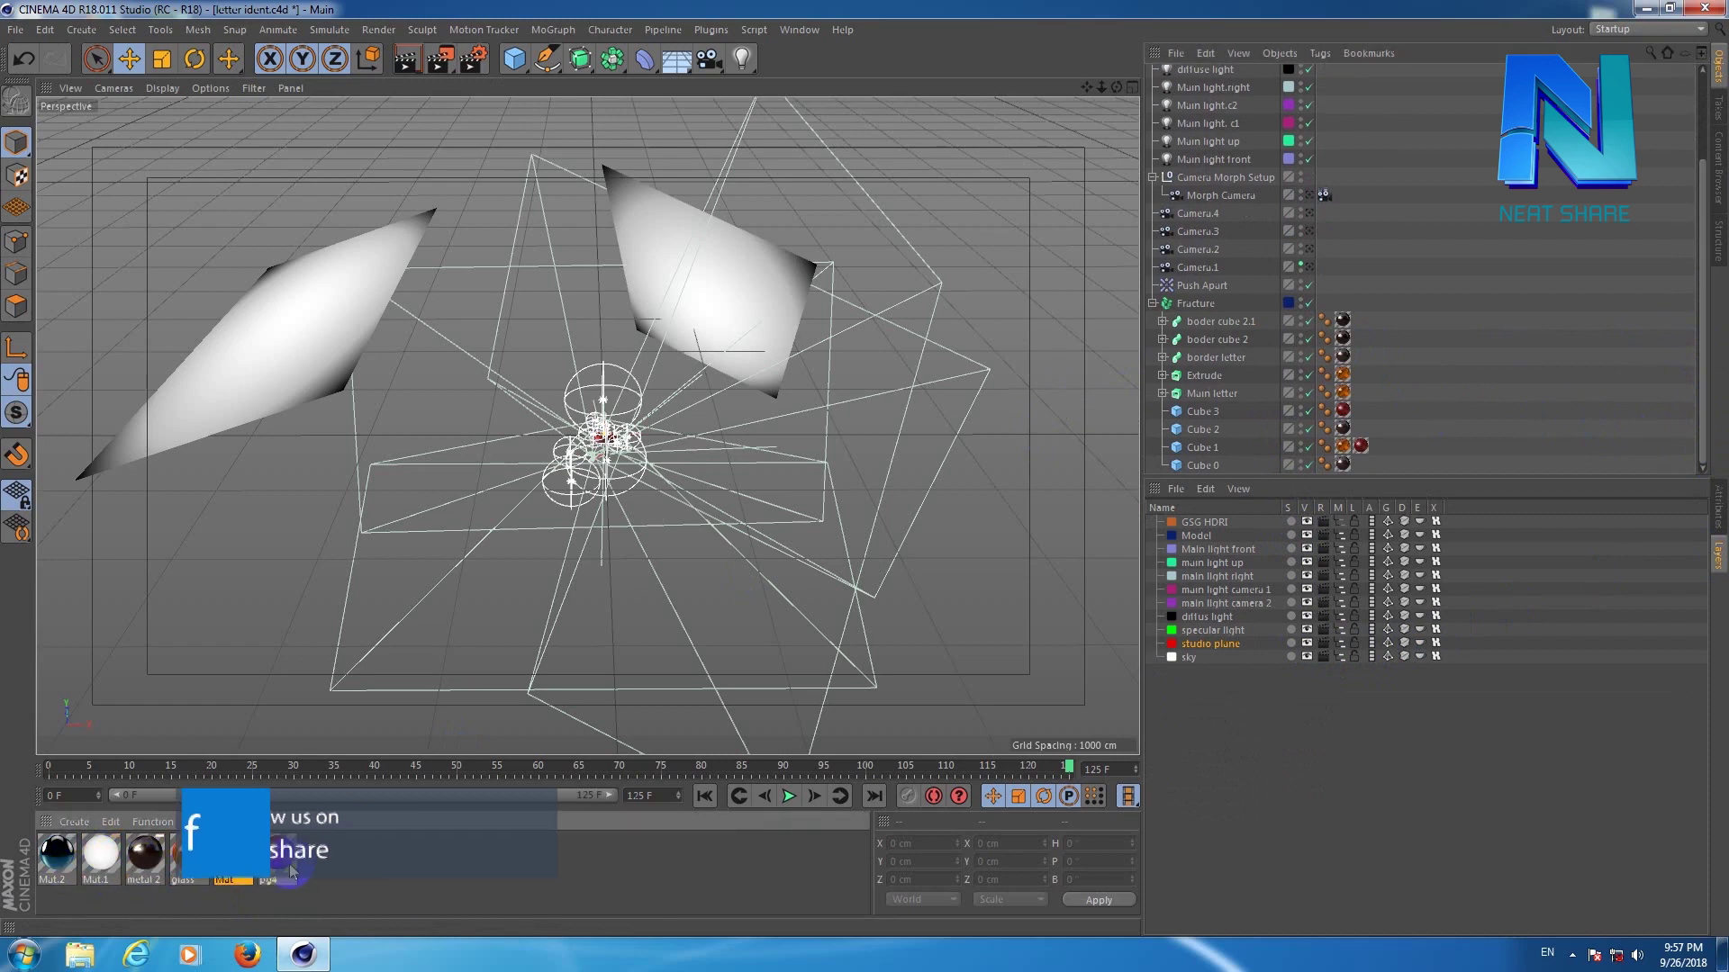
pyautogui.click(1238, 324)
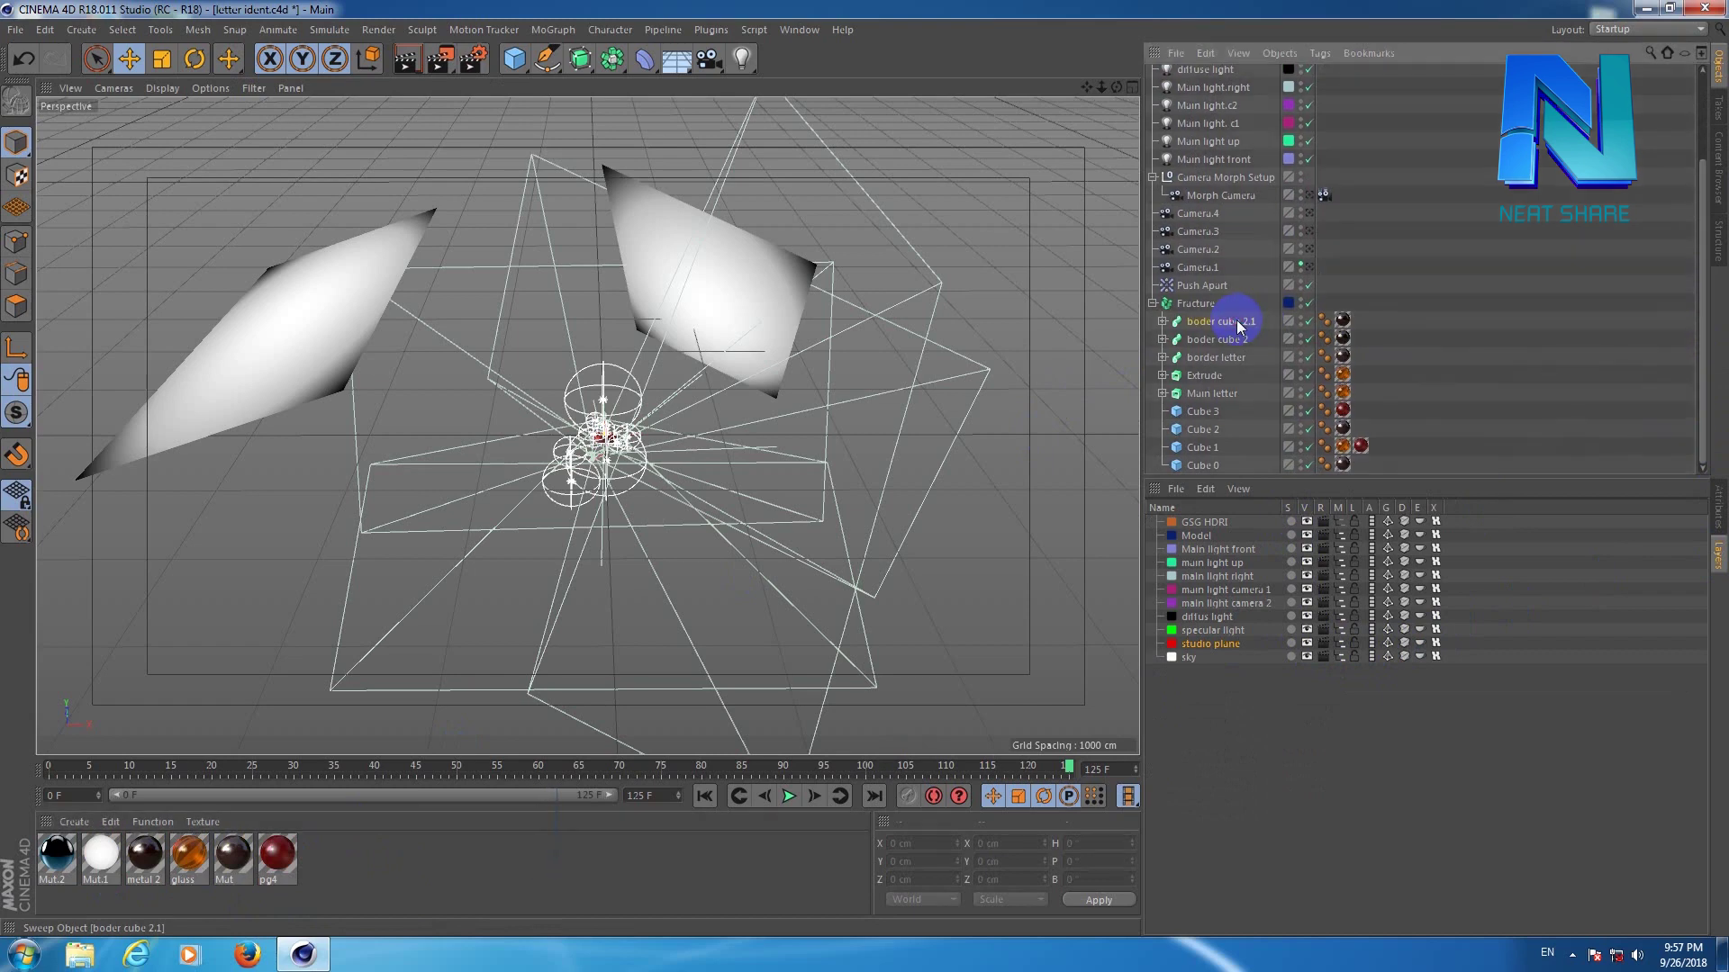
pyautogui.click(1311, 195)
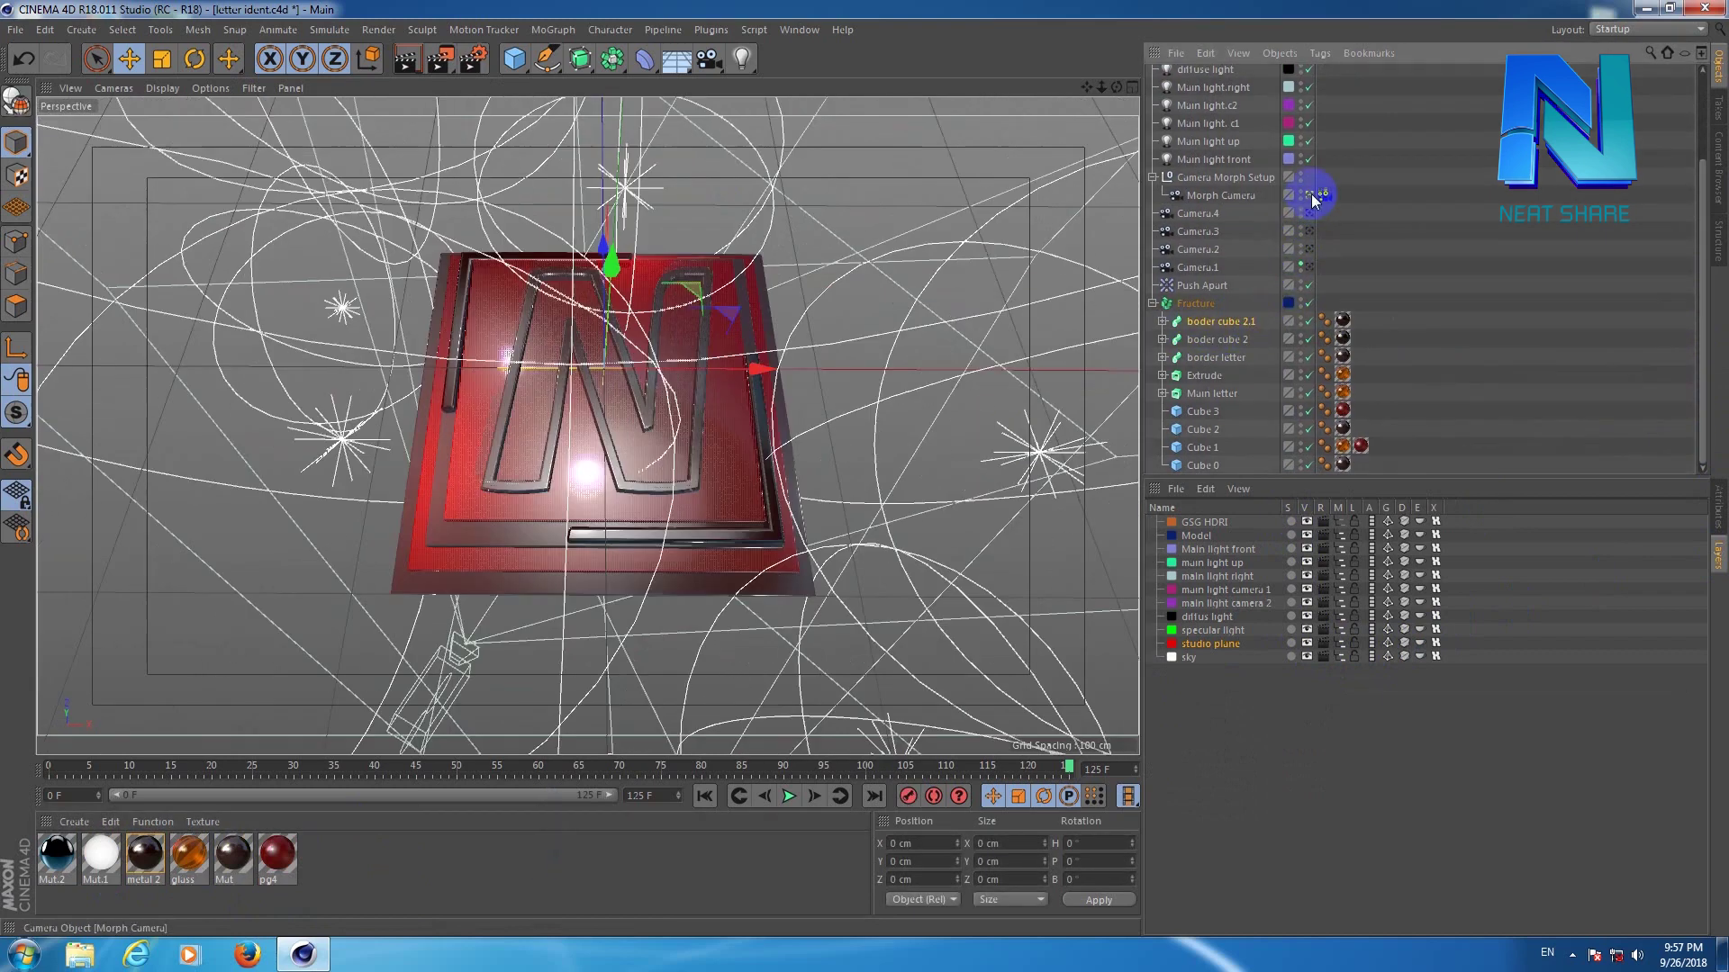
# Check boder cube 2.1's metal 2 tag and open metal 2 in the Material Editor.
pyautogui.doubleClick(1341, 322)
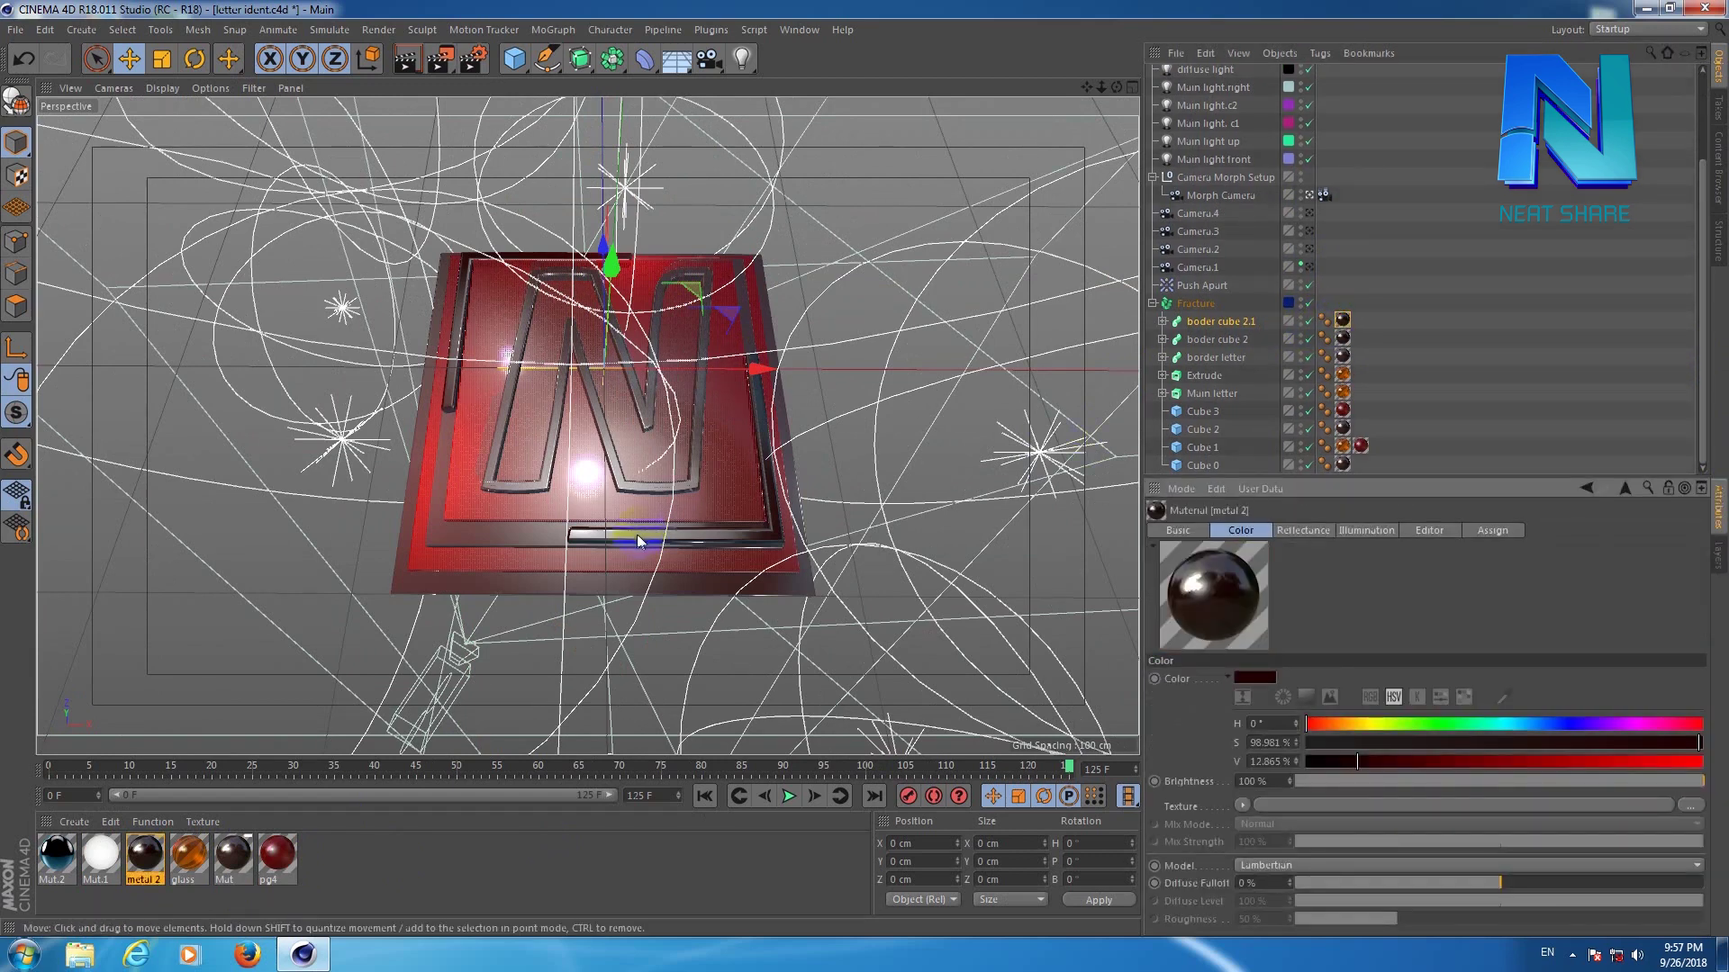
pyautogui.click(1215, 321)
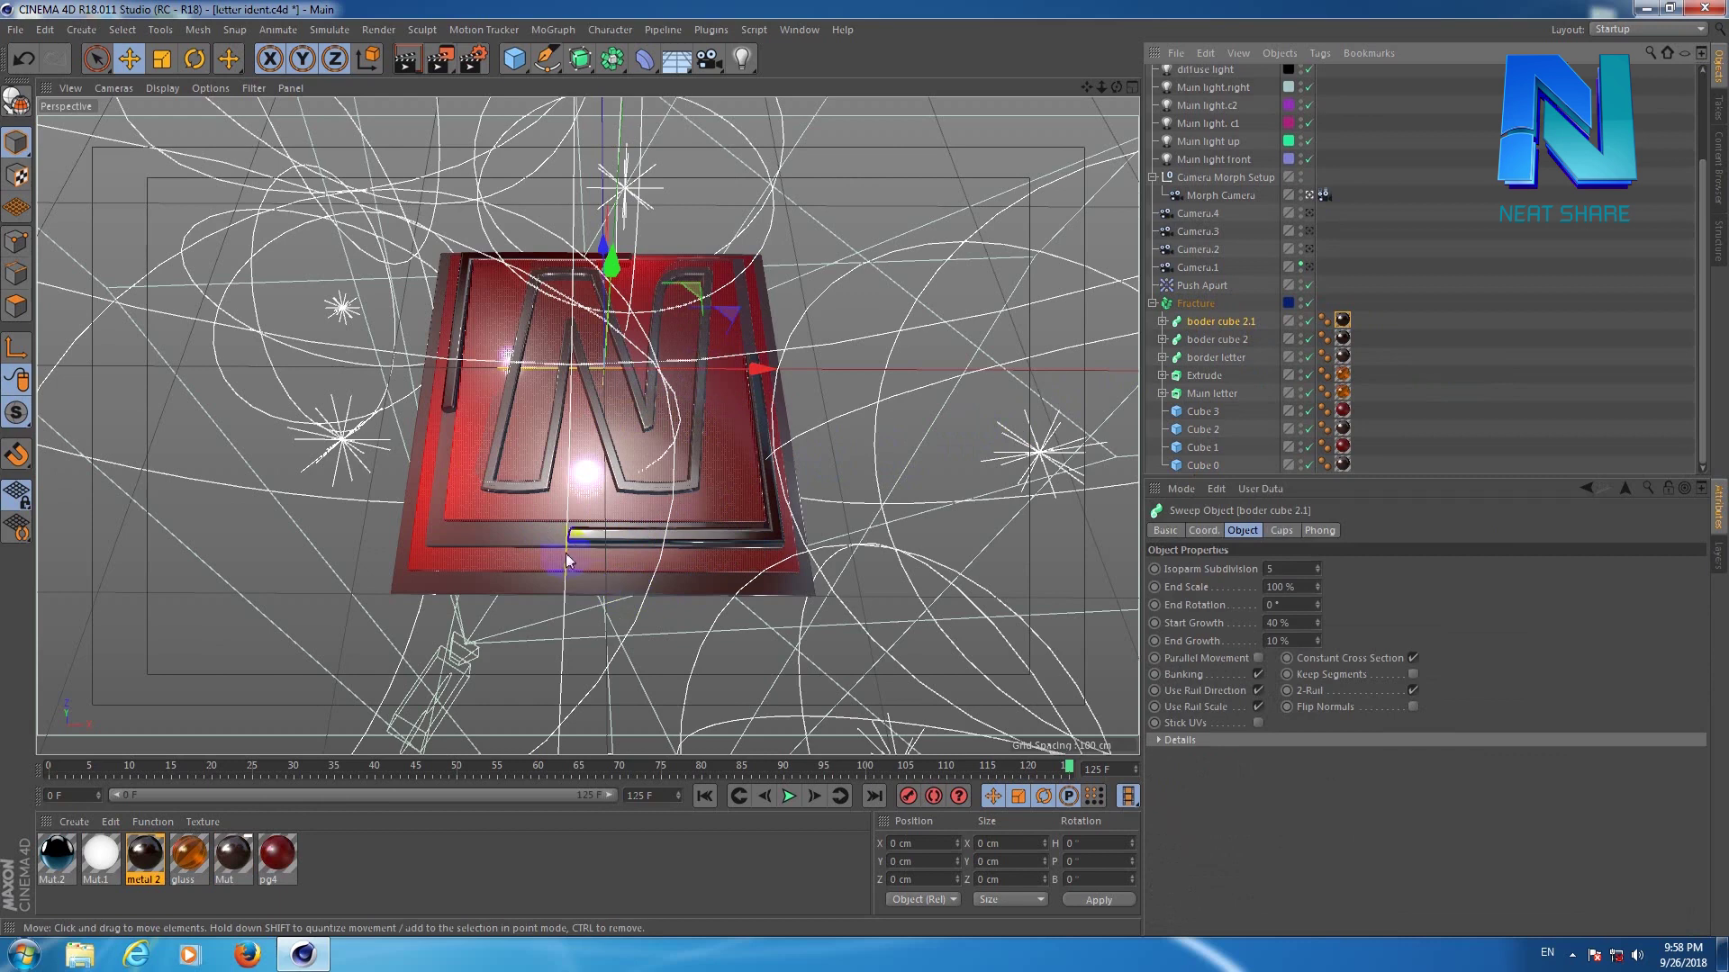
pyautogui.doubleClick(144, 854)
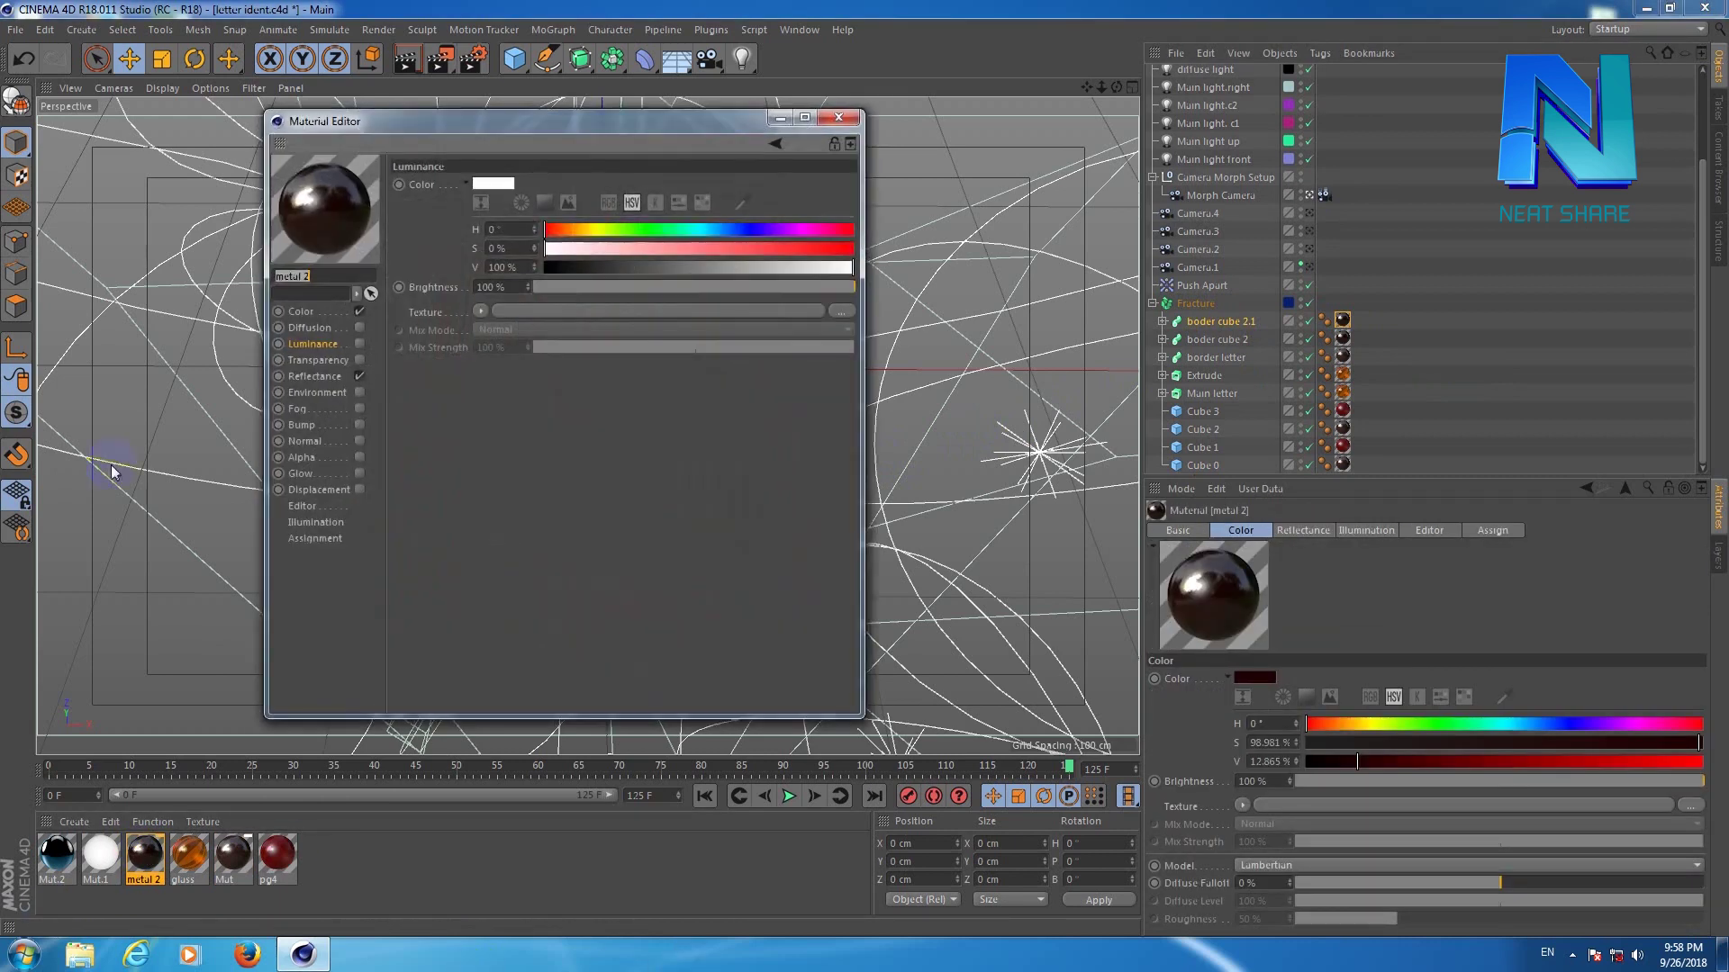
# Confirm metal 2's colour reads RGB 33/0/0 and view its Reflectance channel.
pyautogui.moveTo(456, 124); pyautogui.dragTo(485, 114)
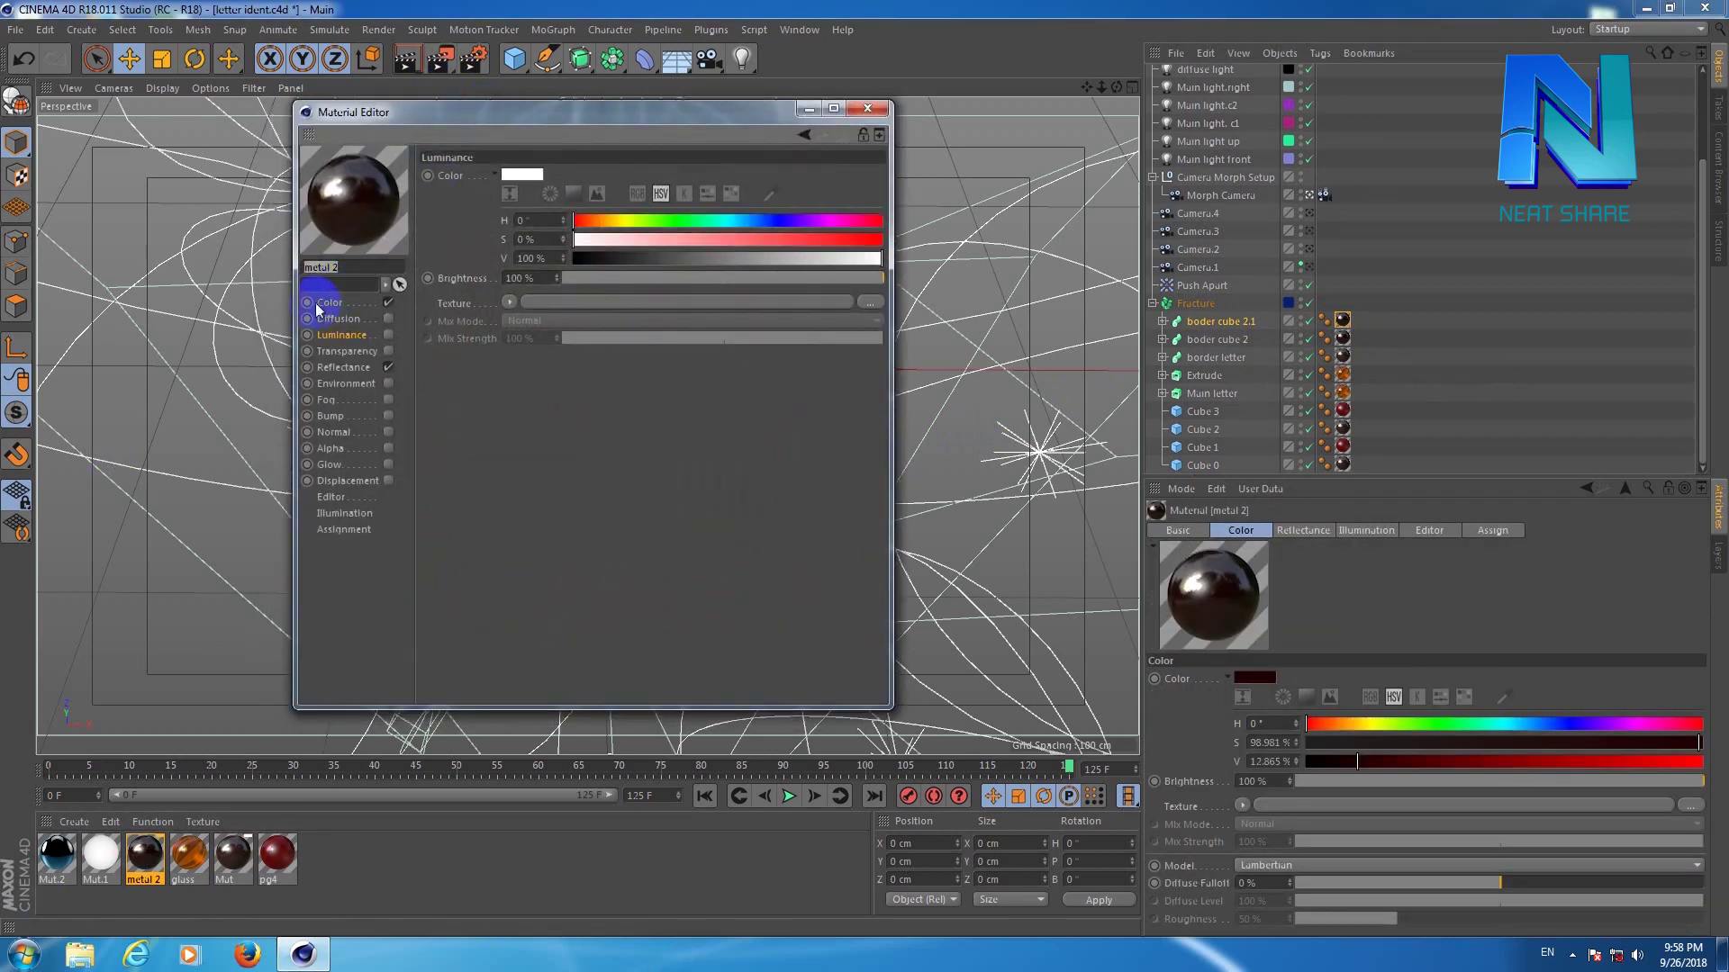
pyautogui.click(331, 302)
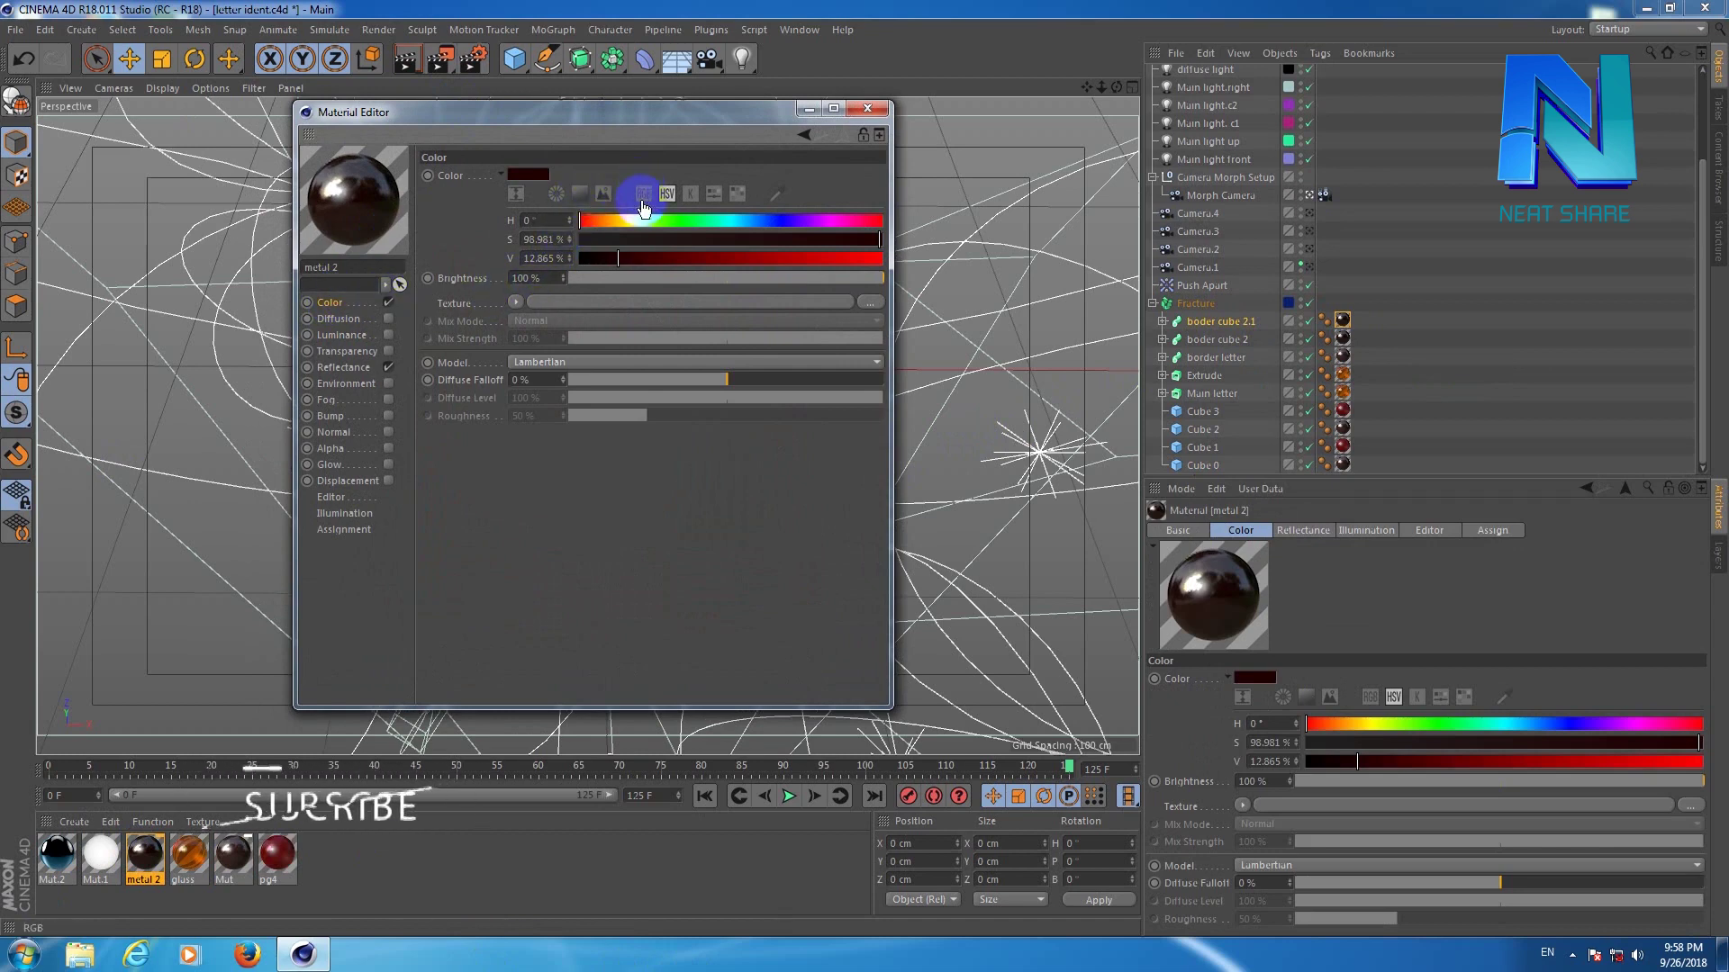
pyautogui.click(642, 196)
pyautogui.click(541, 221)
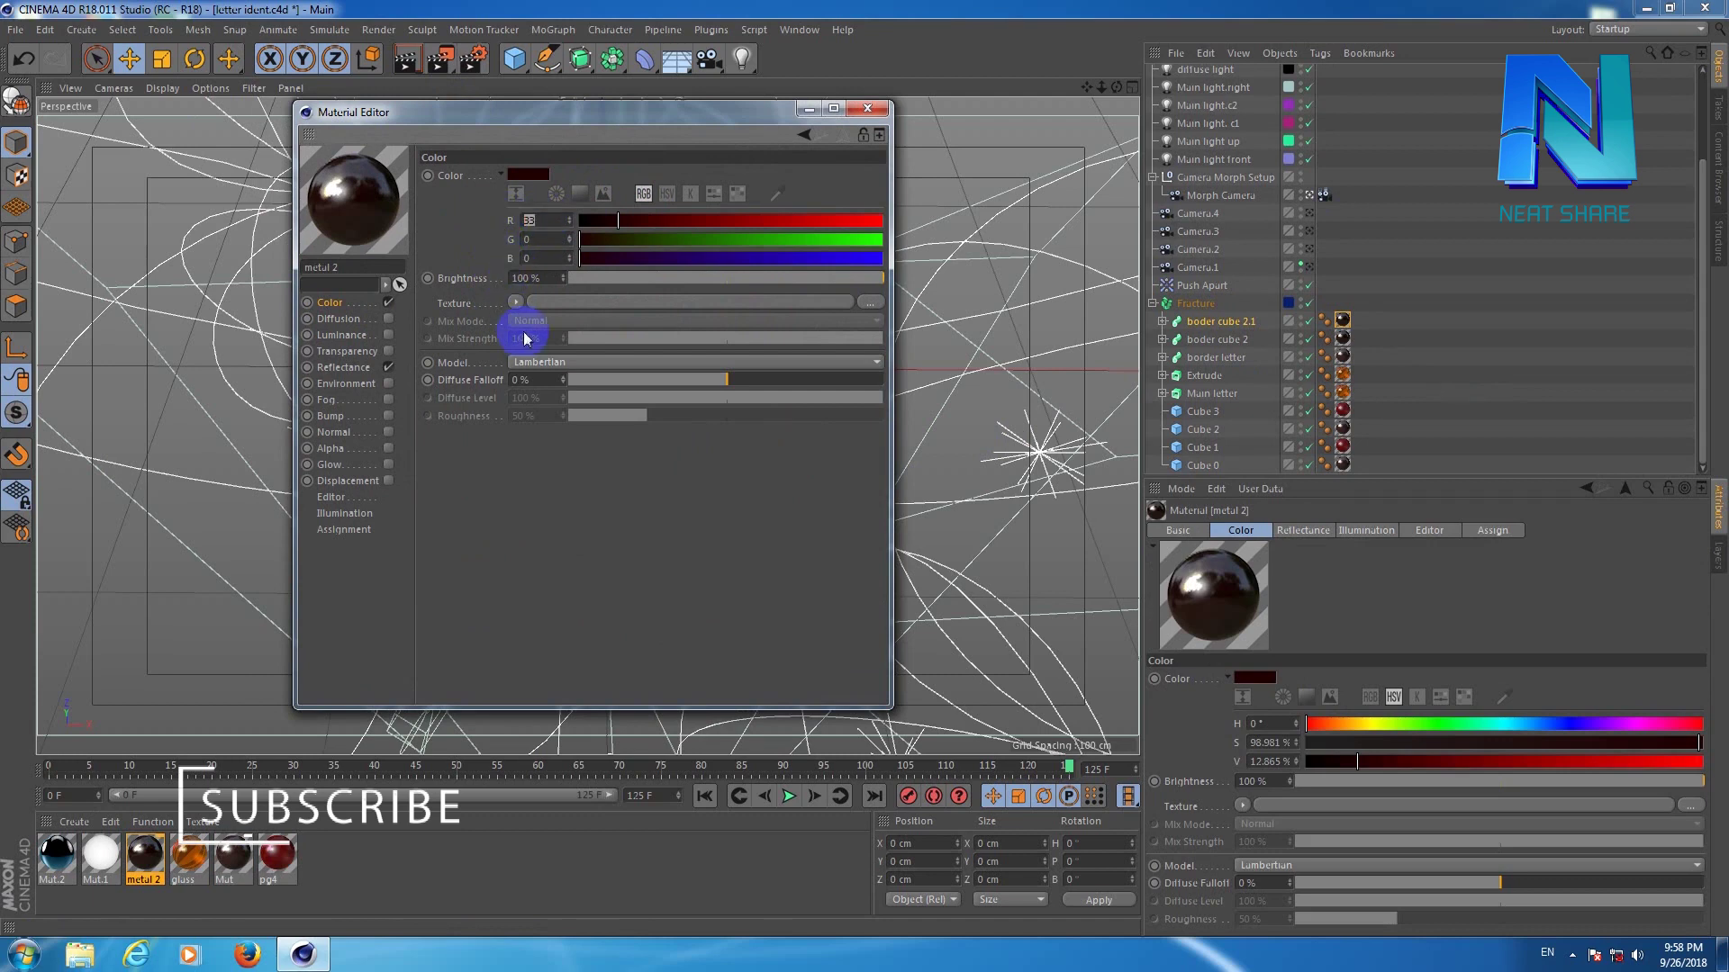
pyautogui.click(533, 239)
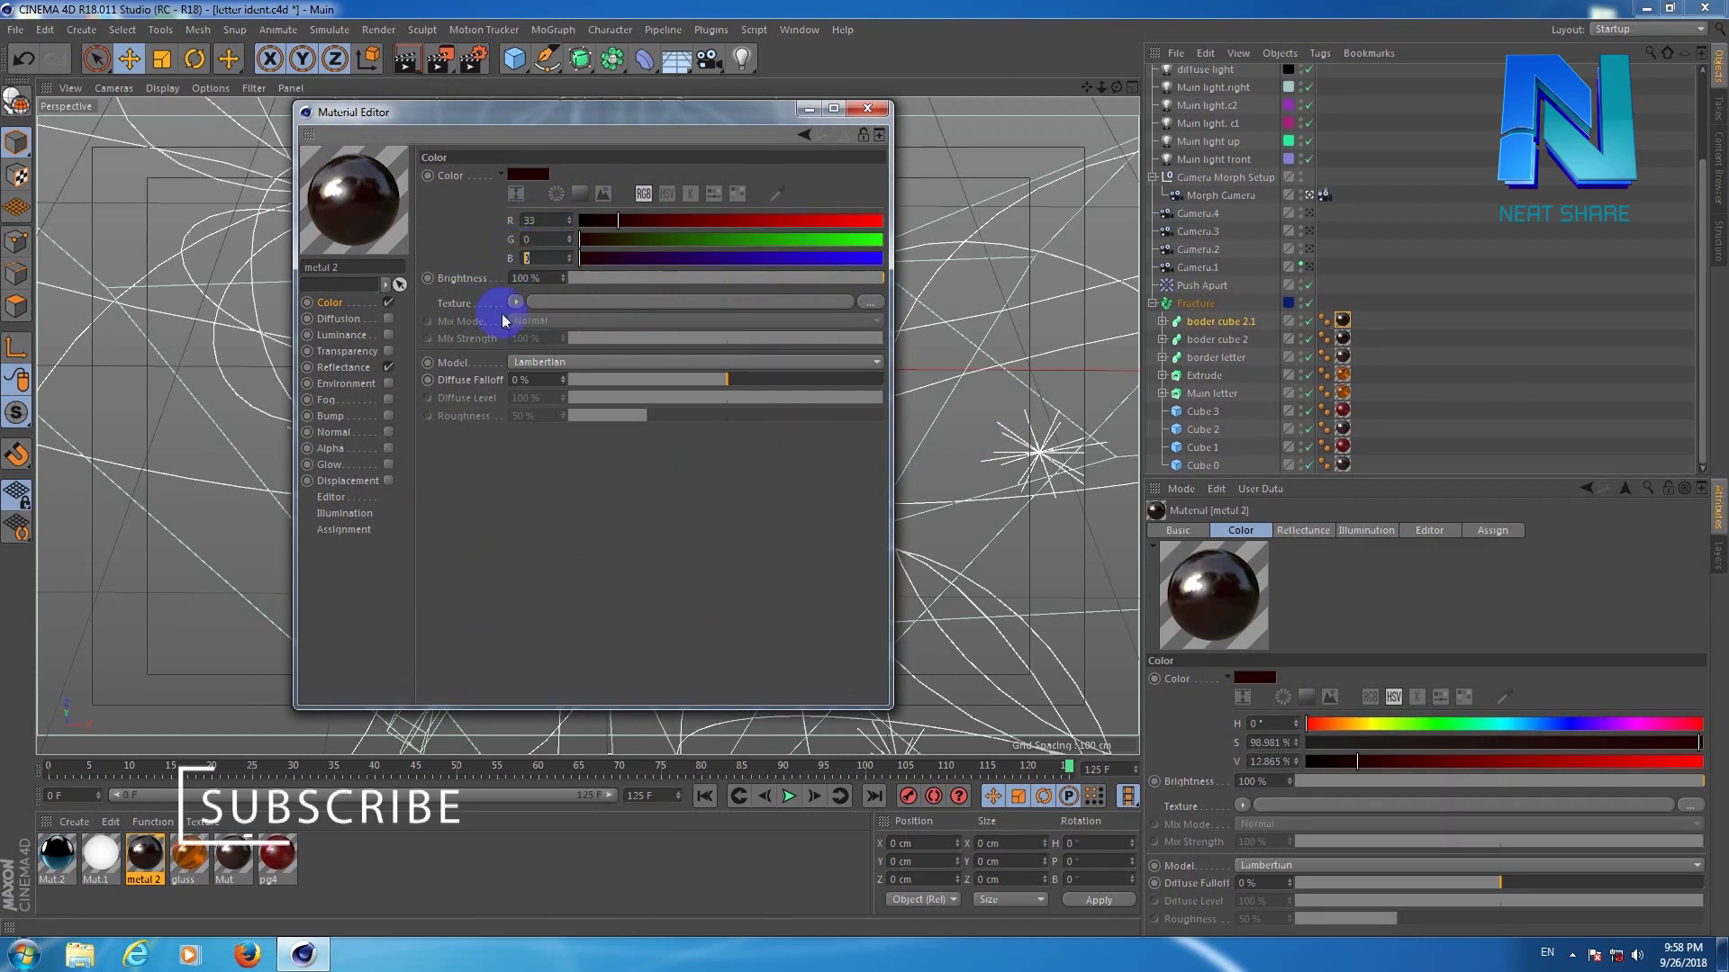
pyautogui.click(343, 367)
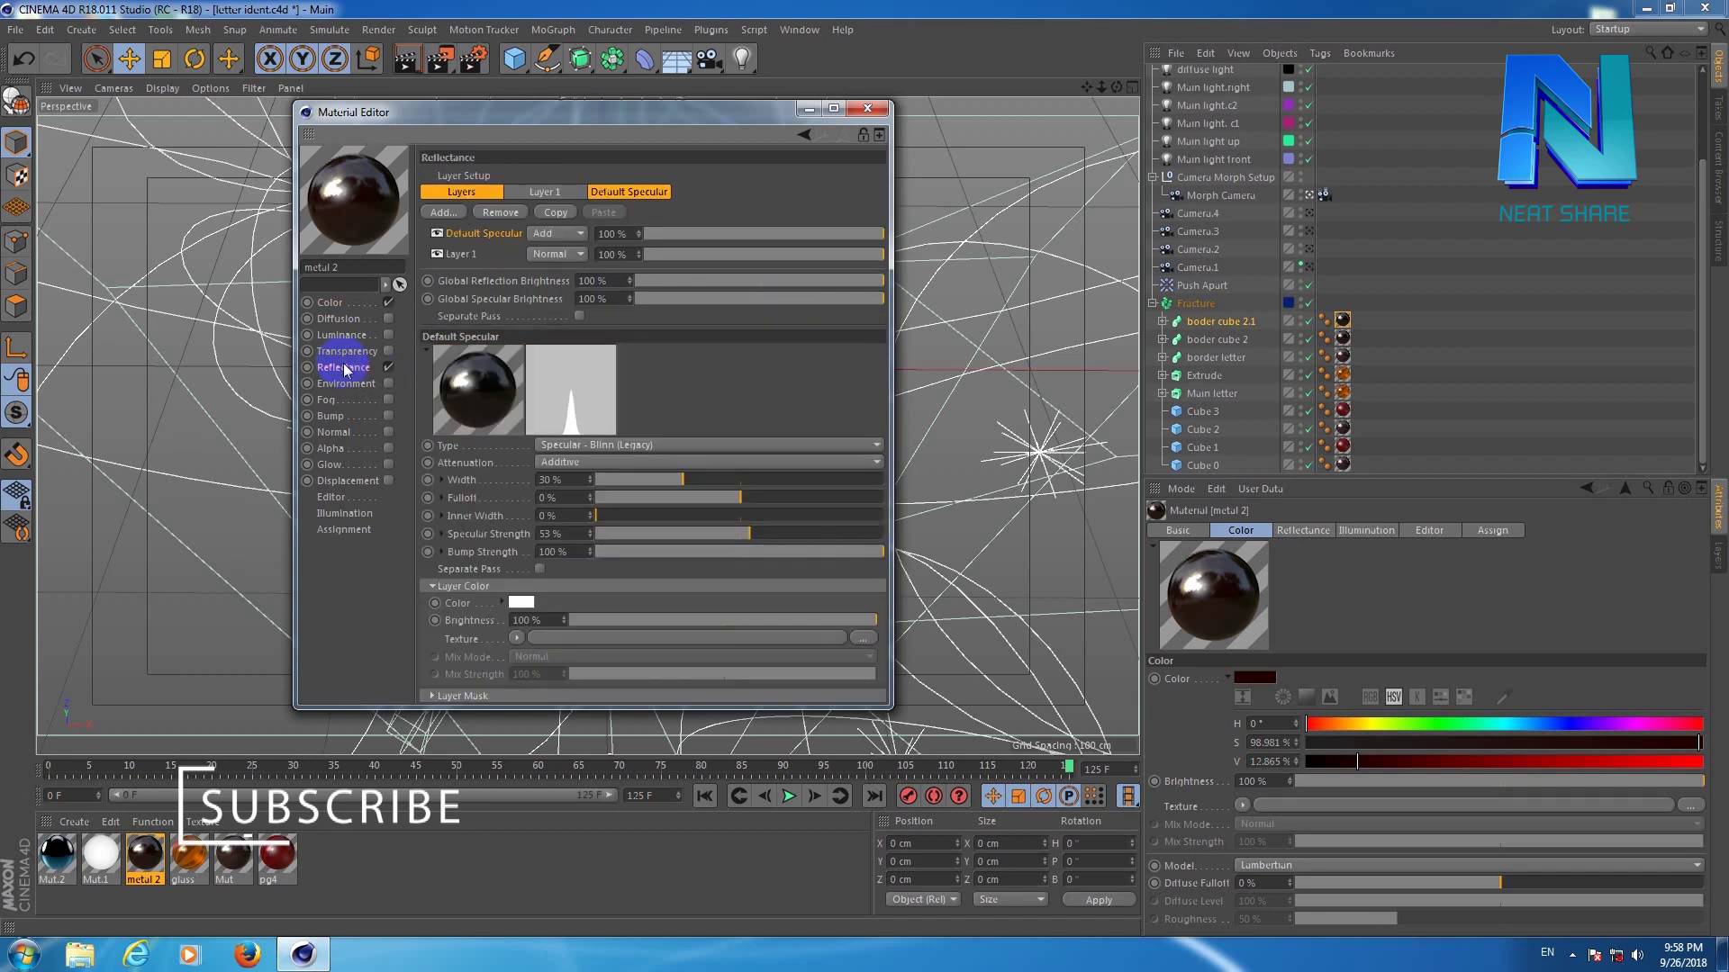
# Review metal 2's Layer 1: 10% roughness, 100% reflection, 20% specular, 100% bump strength.
pyautogui.click(468, 191)
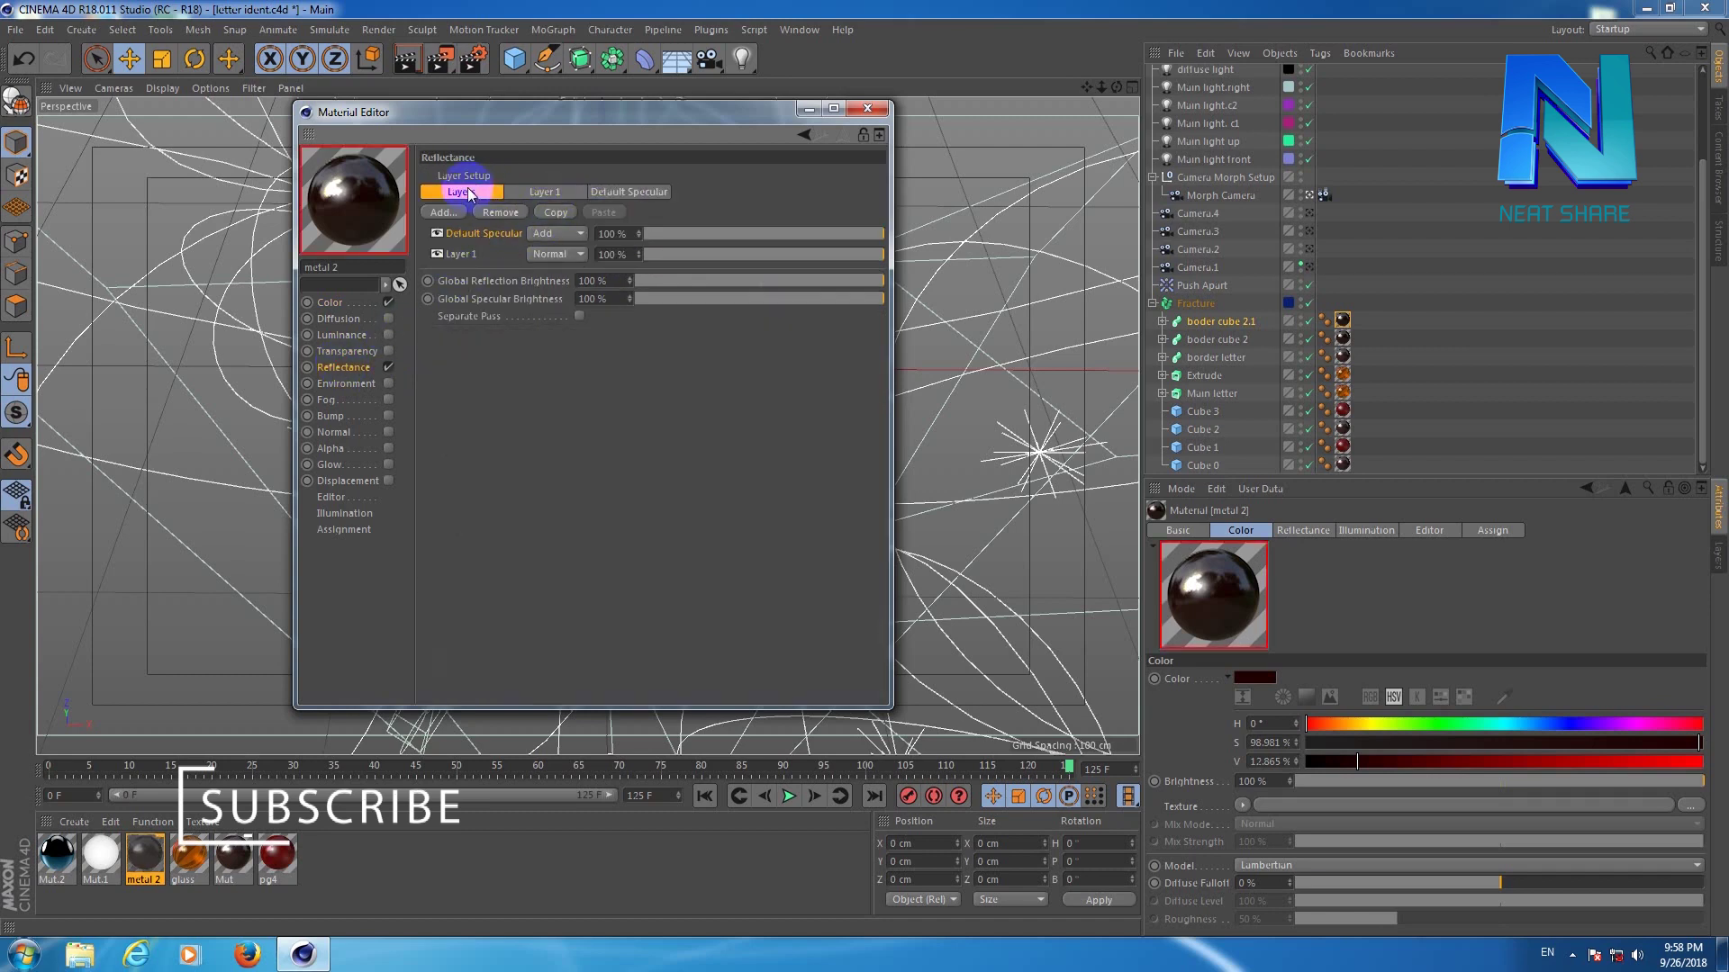
pyautogui.click(539, 194)
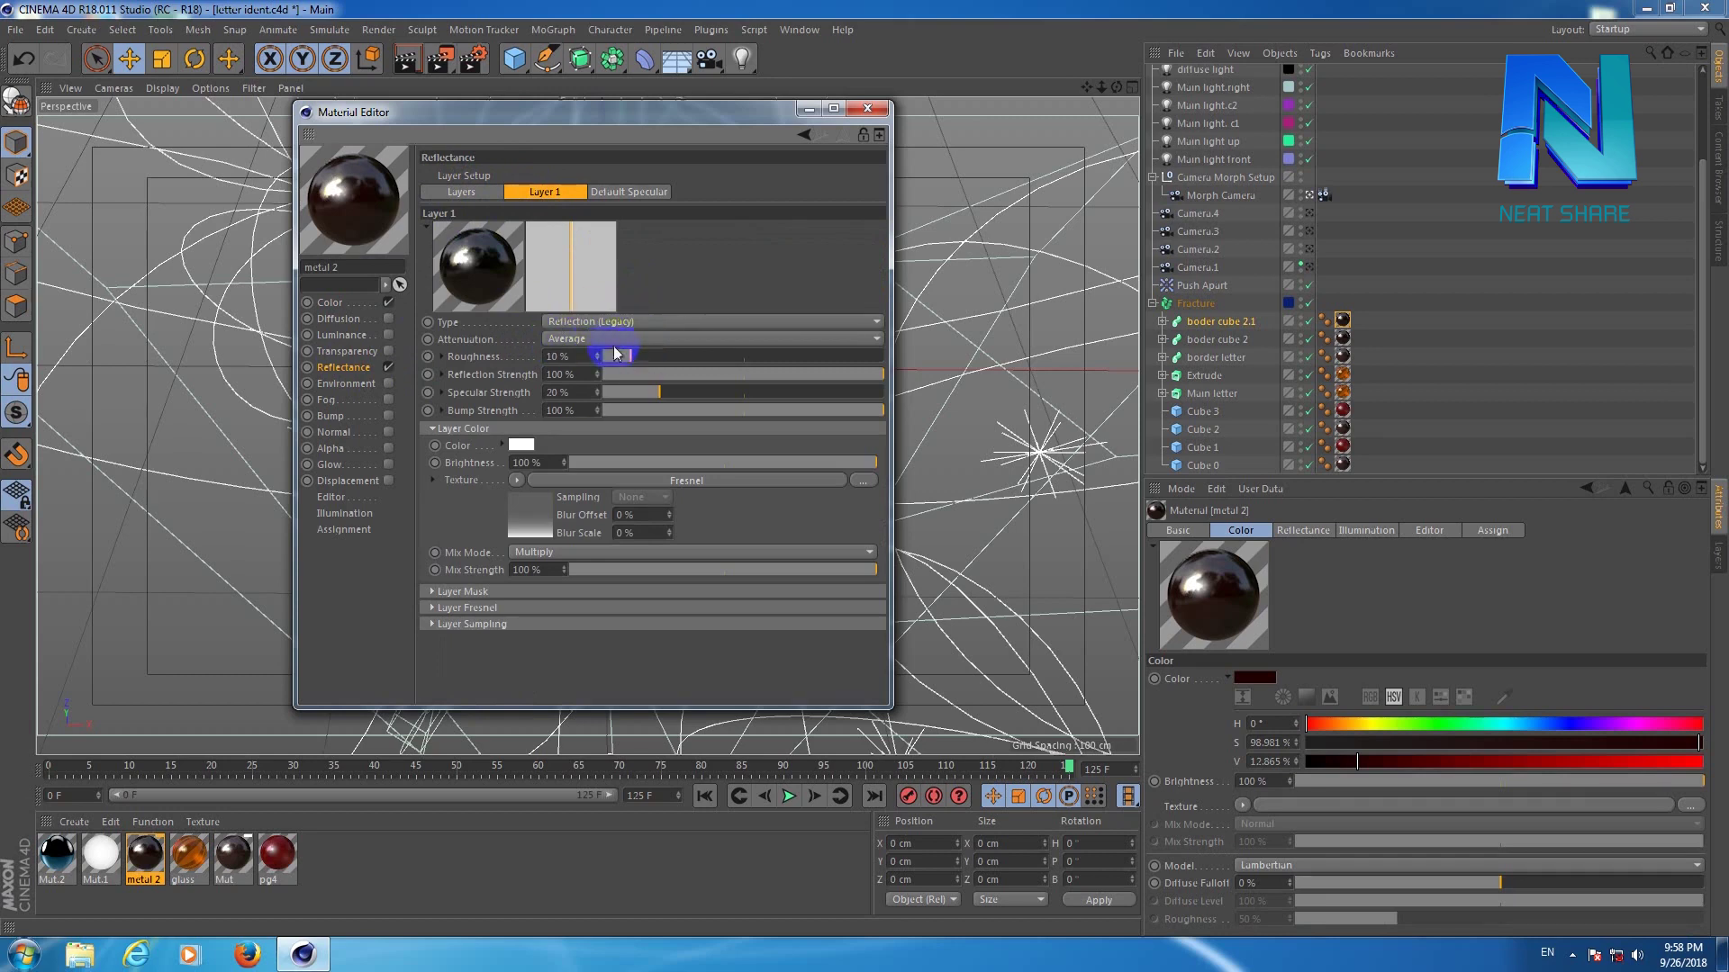
pyautogui.doubleClick(560, 357)
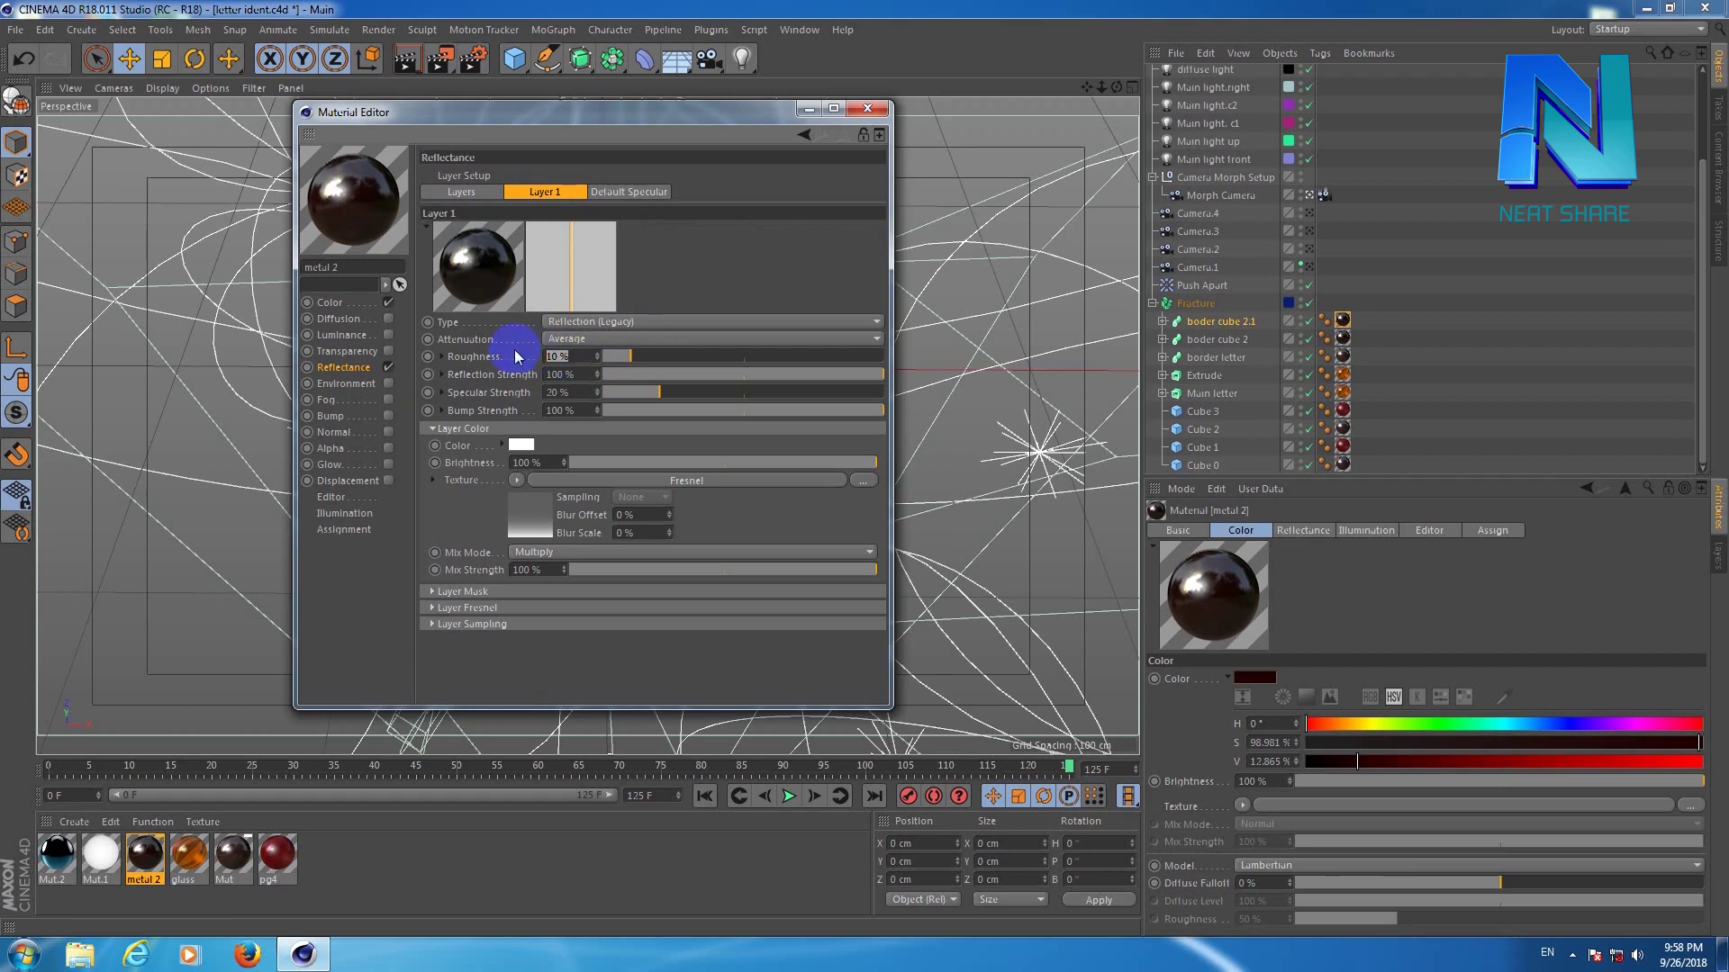
pyautogui.doubleClick(536, 374)
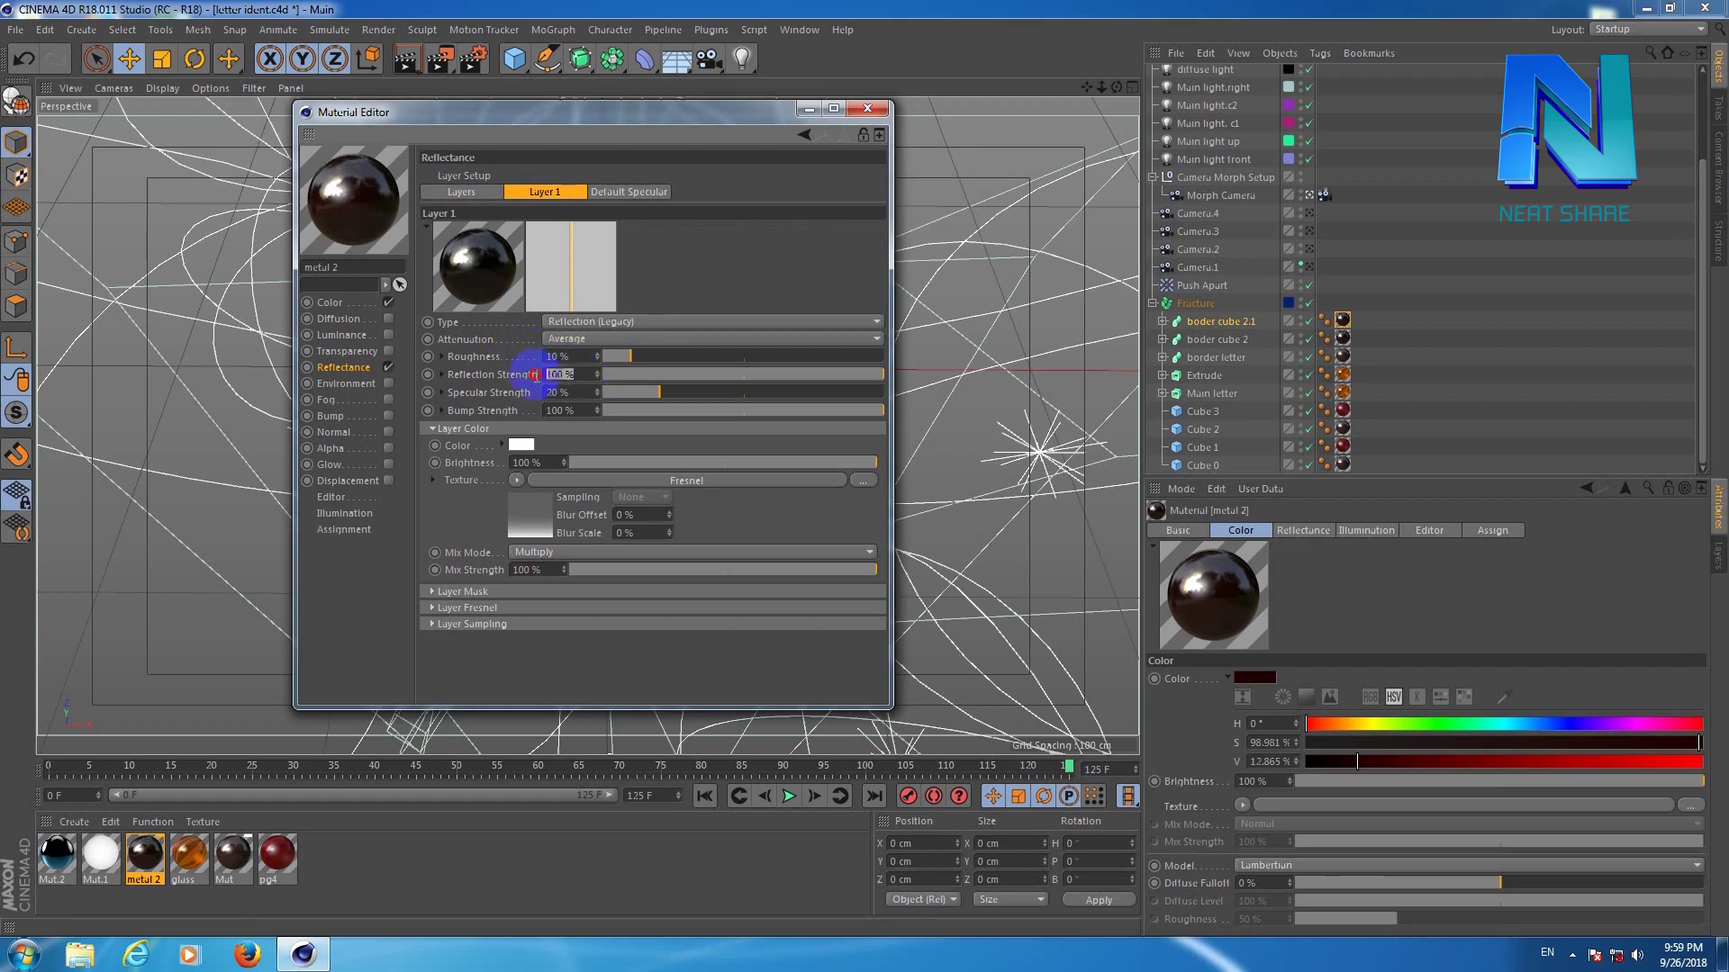
pyautogui.click(556, 392)
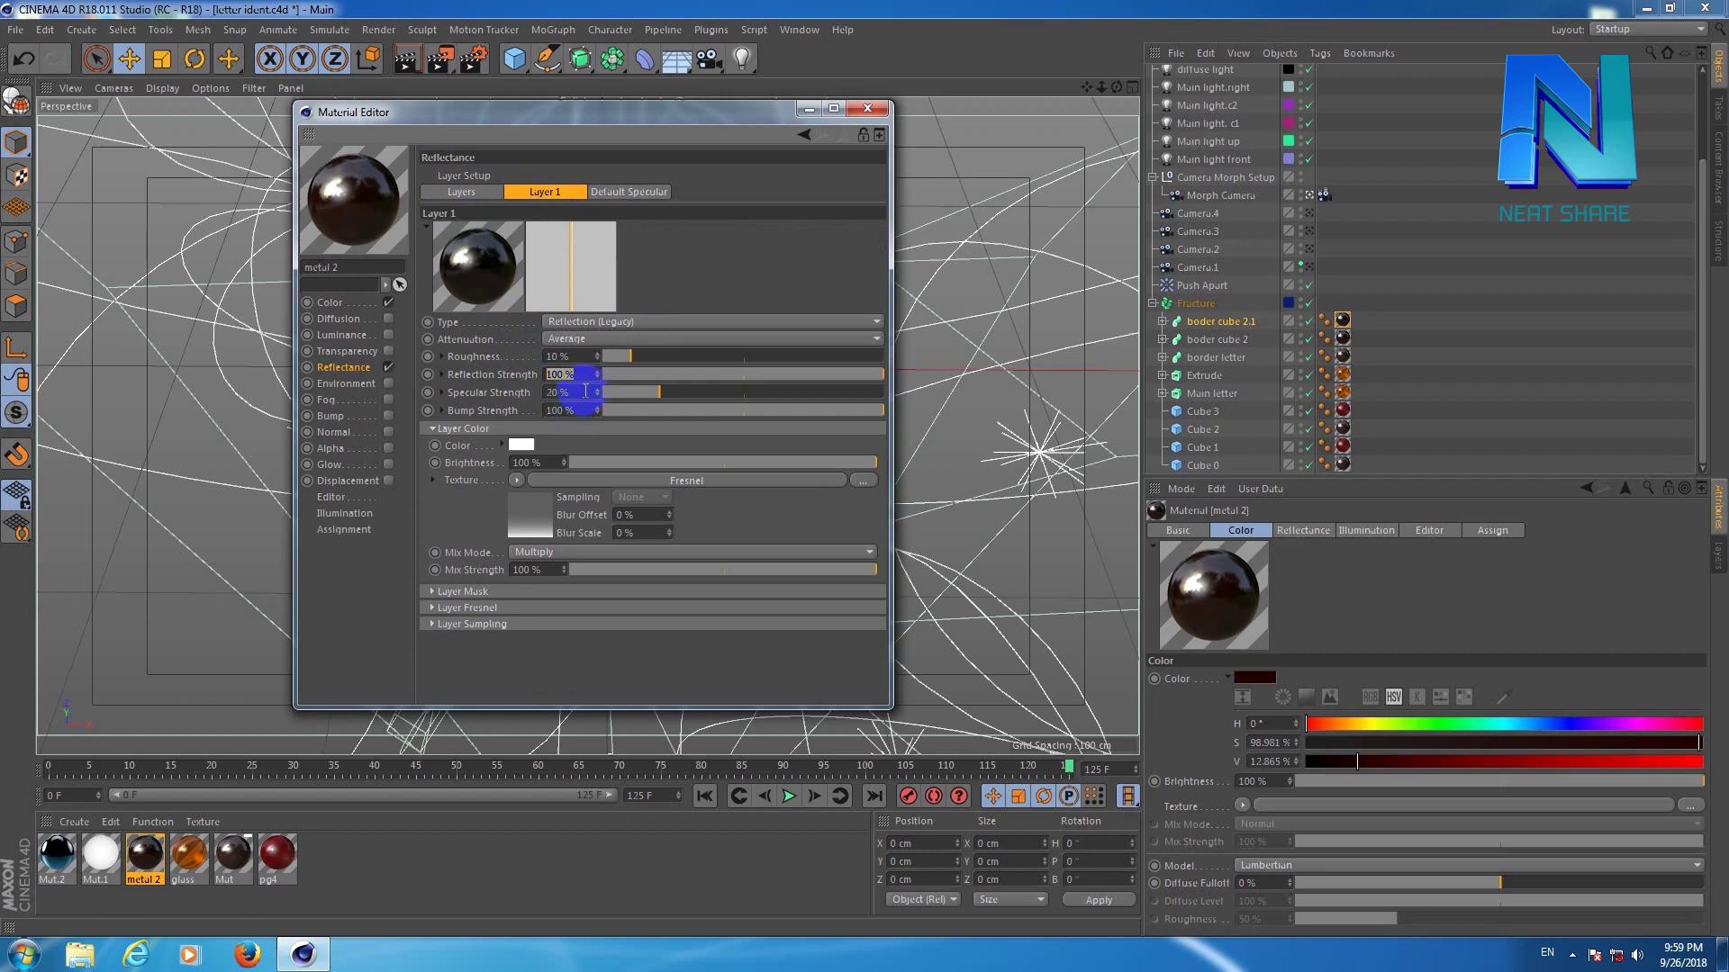
pyautogui.click(511, 411)
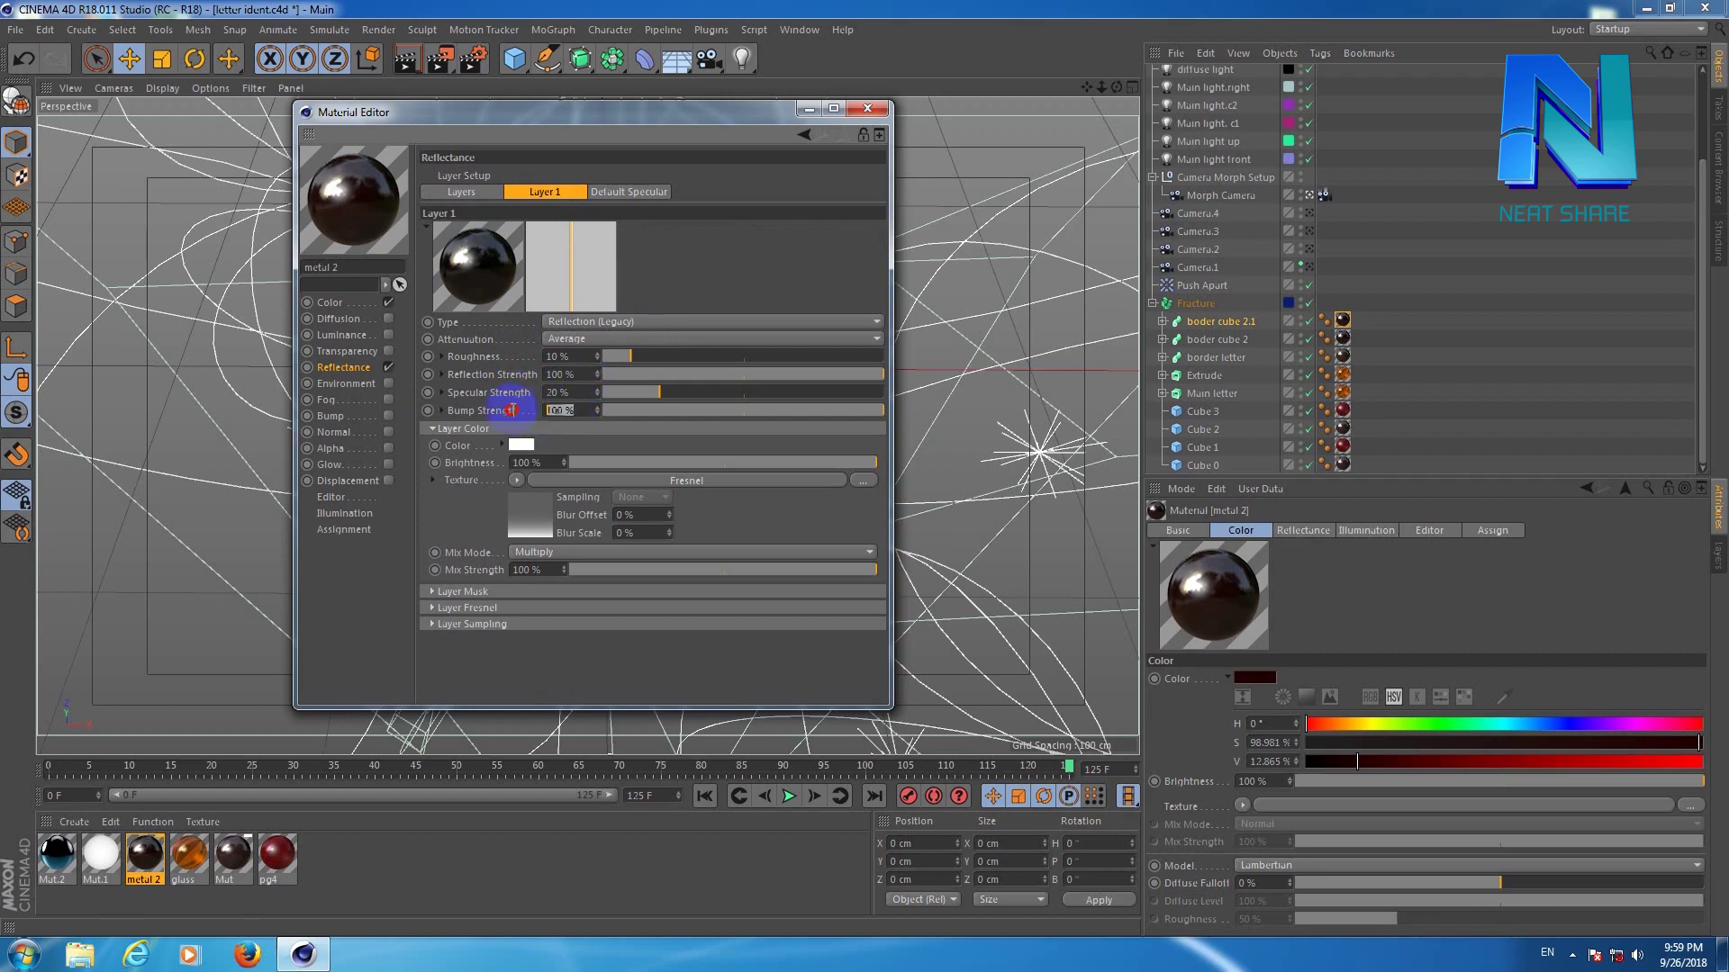
# Inspect Layer 1's Fresnel texture shader, making it physical with IOR 2.
pyautogui.click(519, 524)
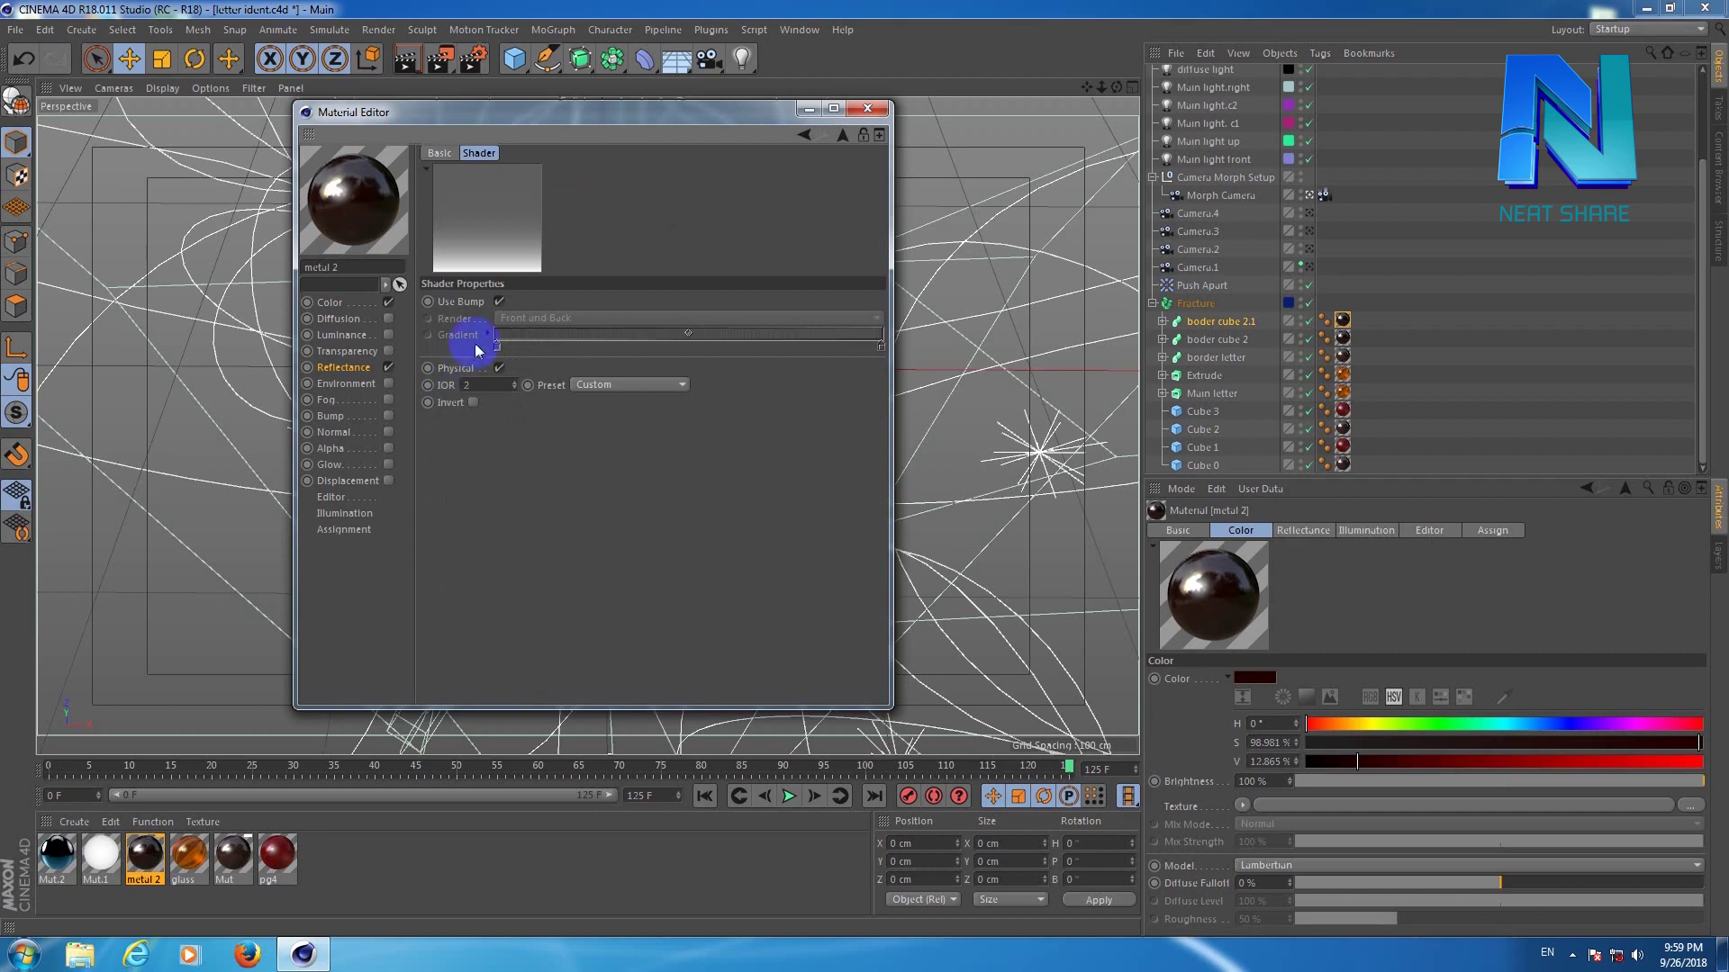
pyautogui.click(439, 154)
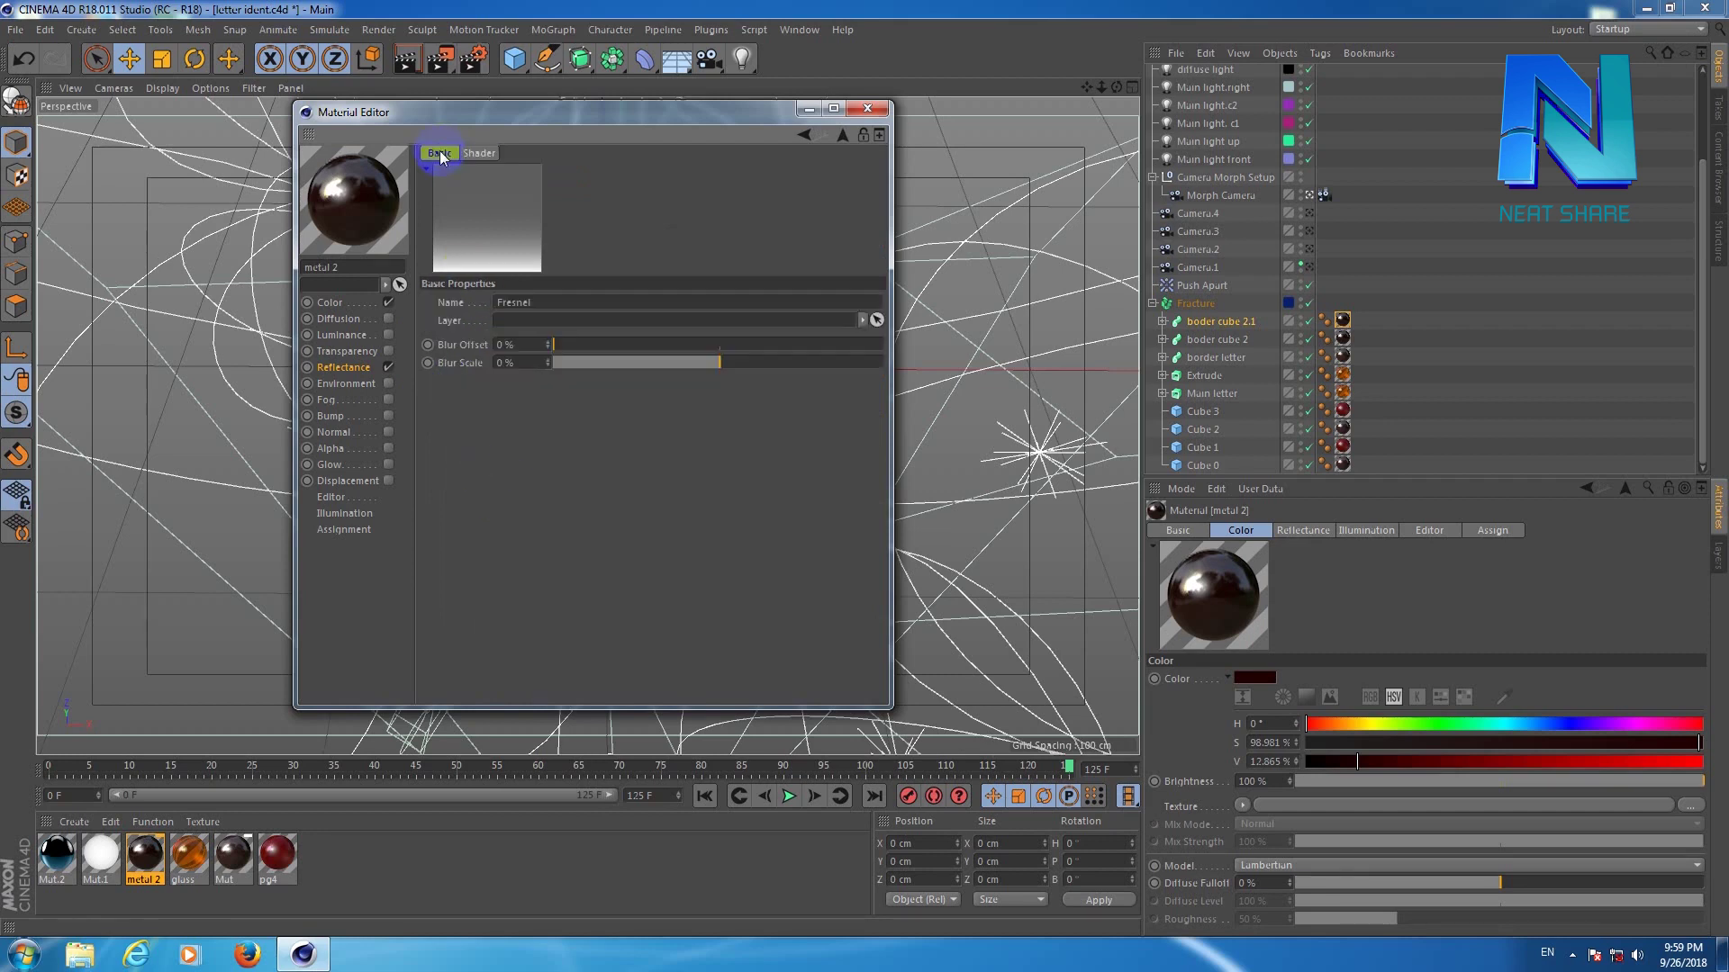
pyautogui.click(346, 367)
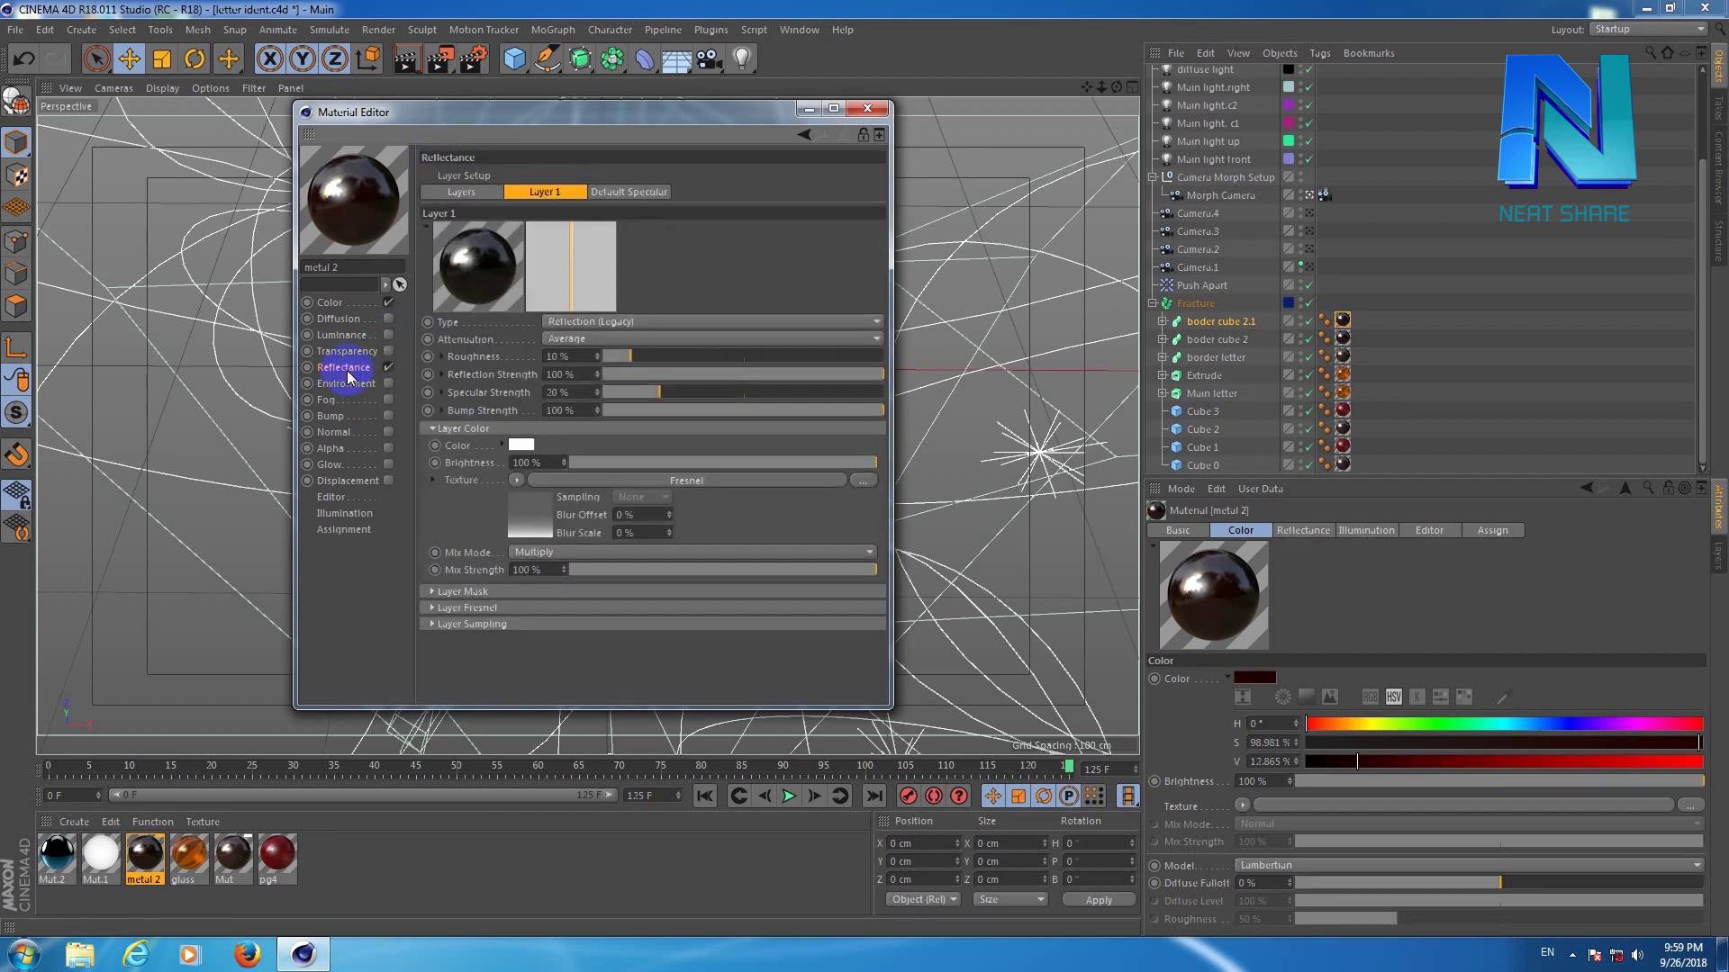
pyautogui.click(504, 481)
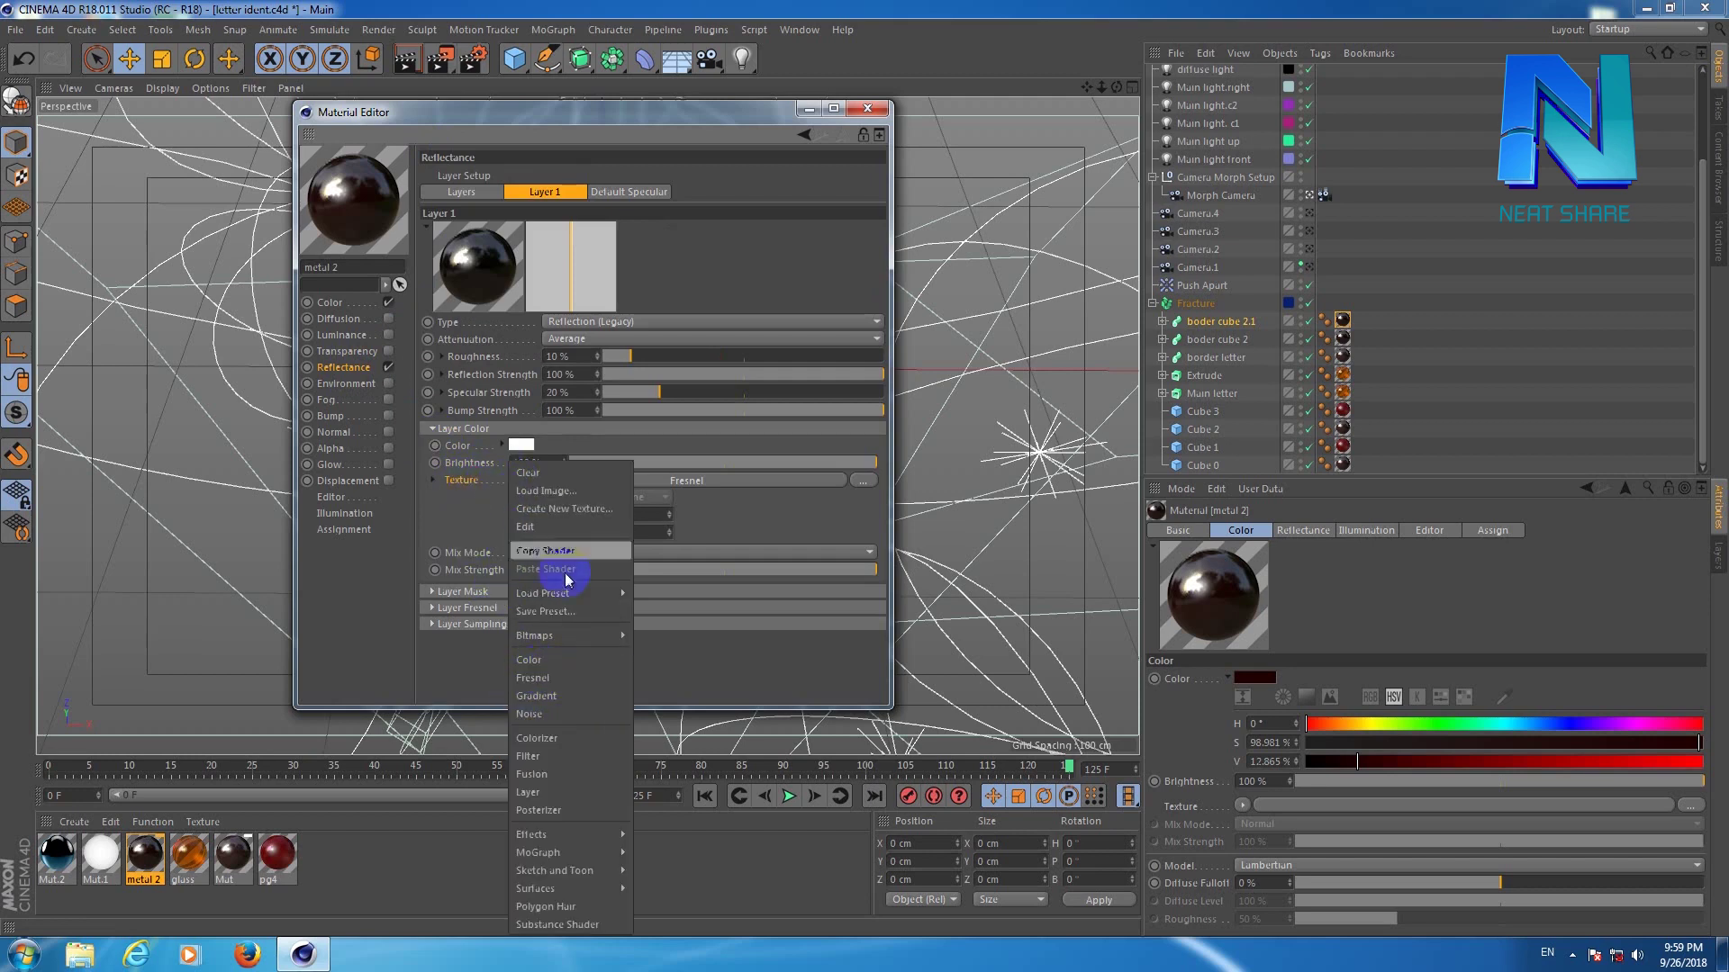
pyautogui.click(478, 501)
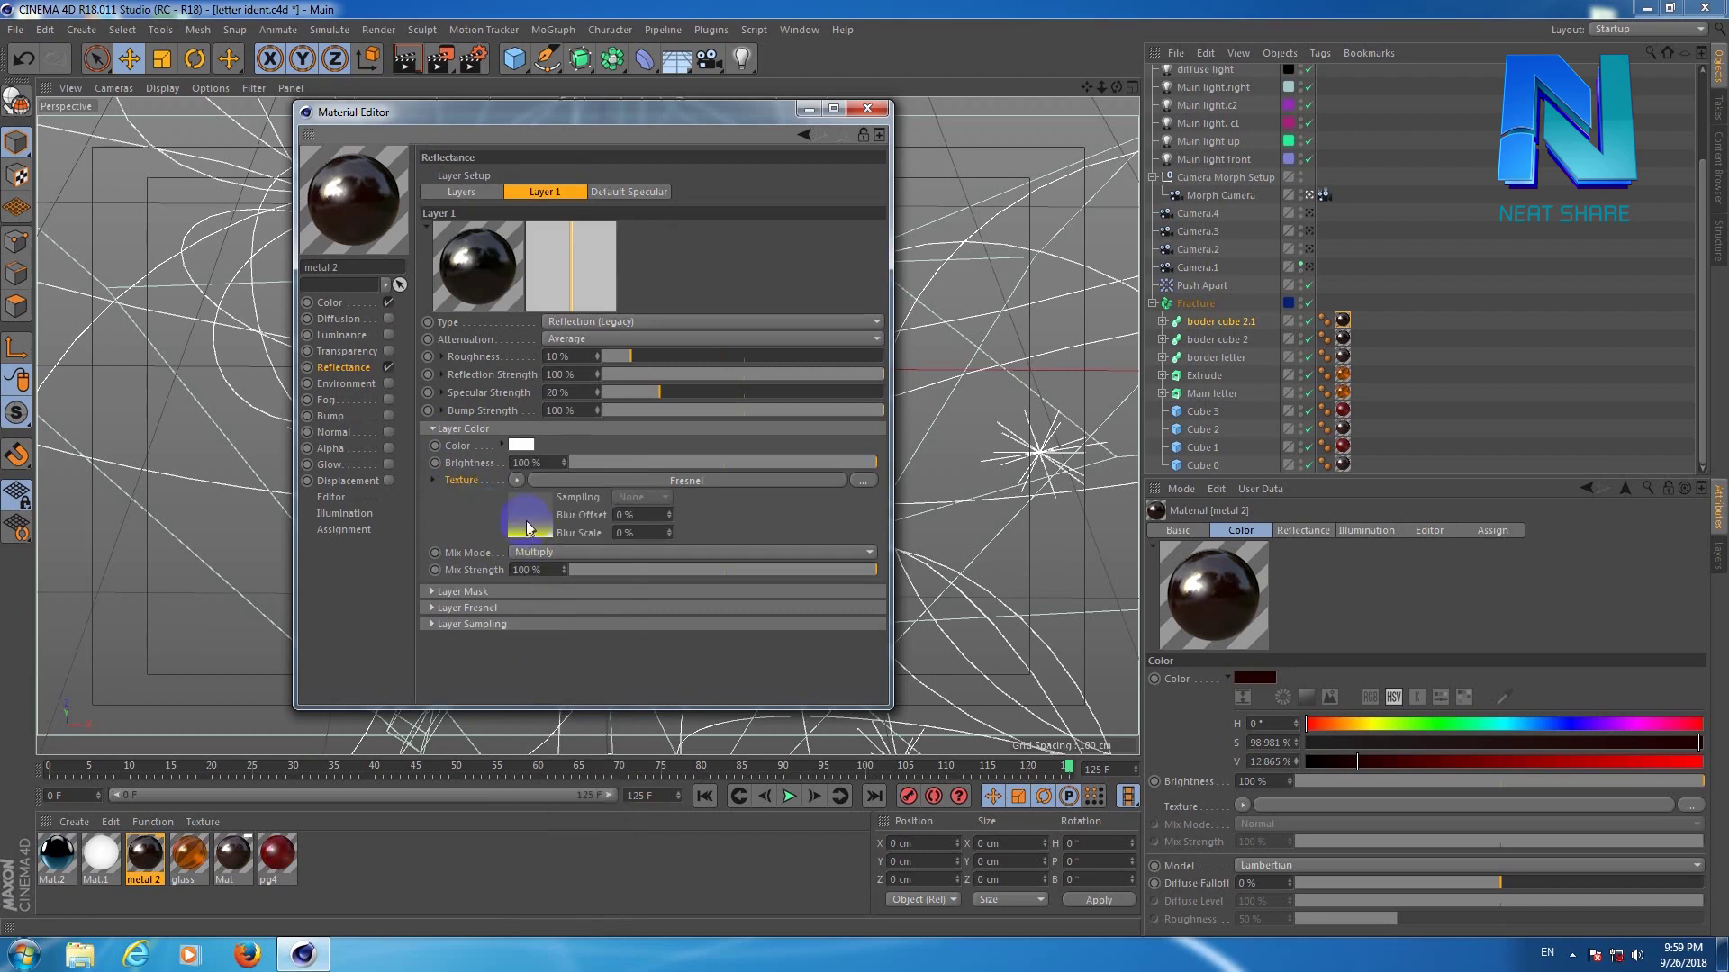
pyautogui.click(528, 525)
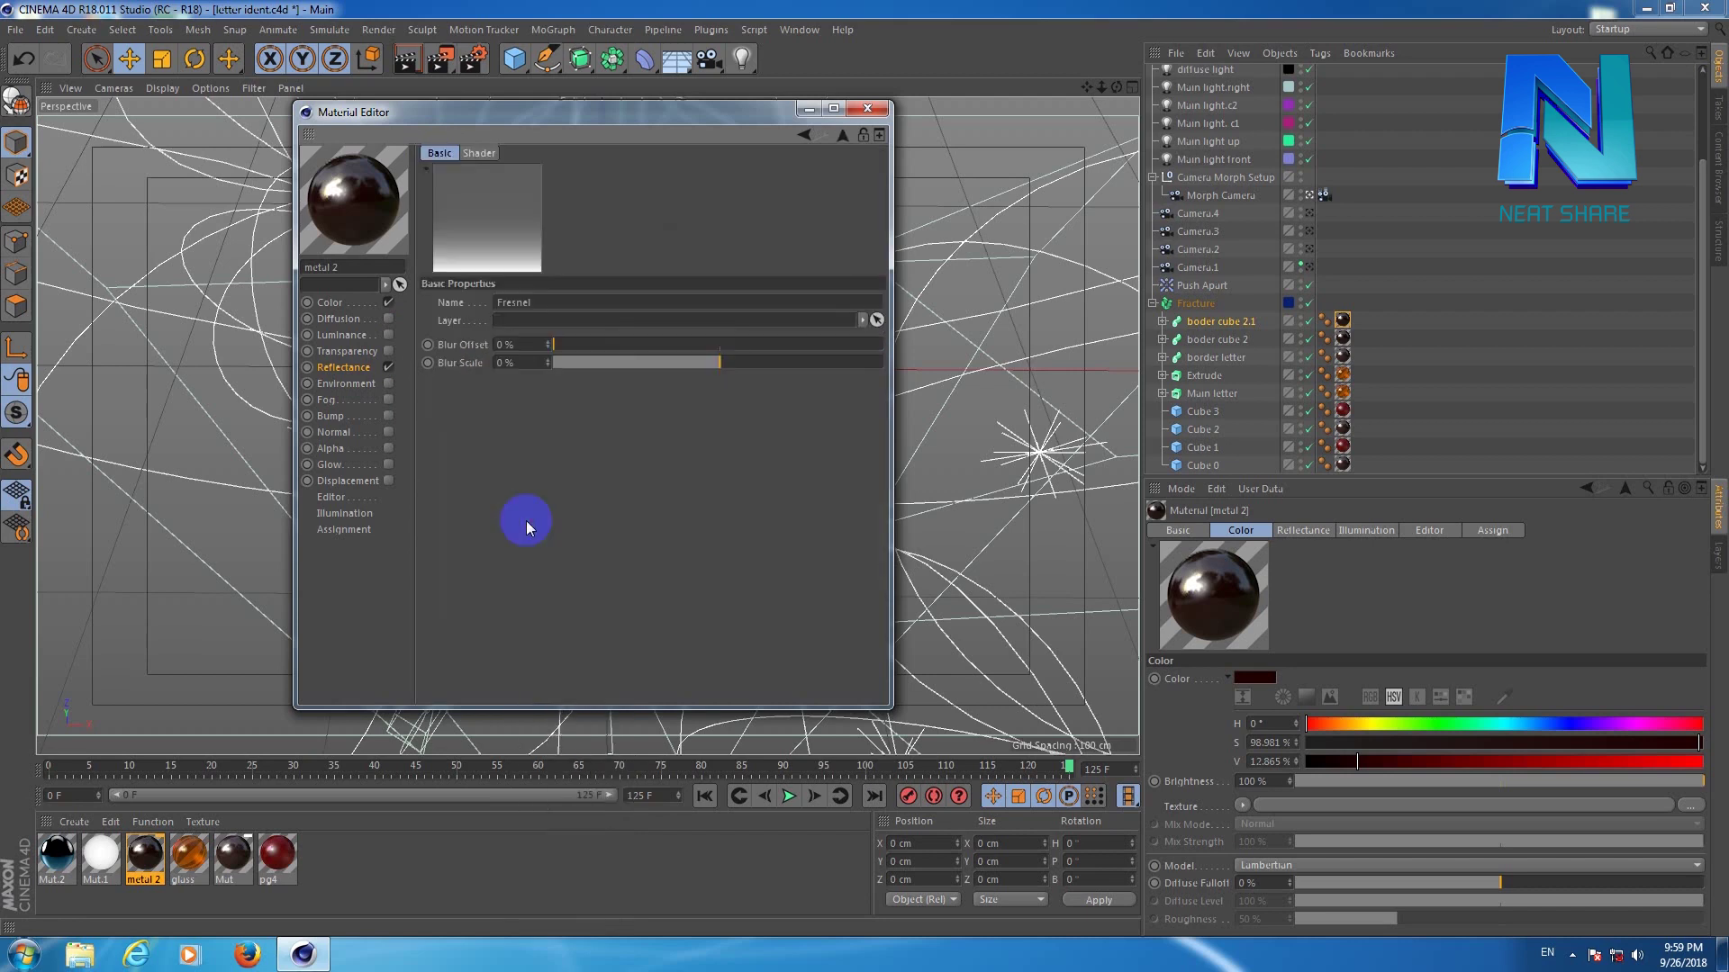
pyautogui.click(477, 153)
pyautogui.click(494, 367)
pyautogui.click(485, 385)
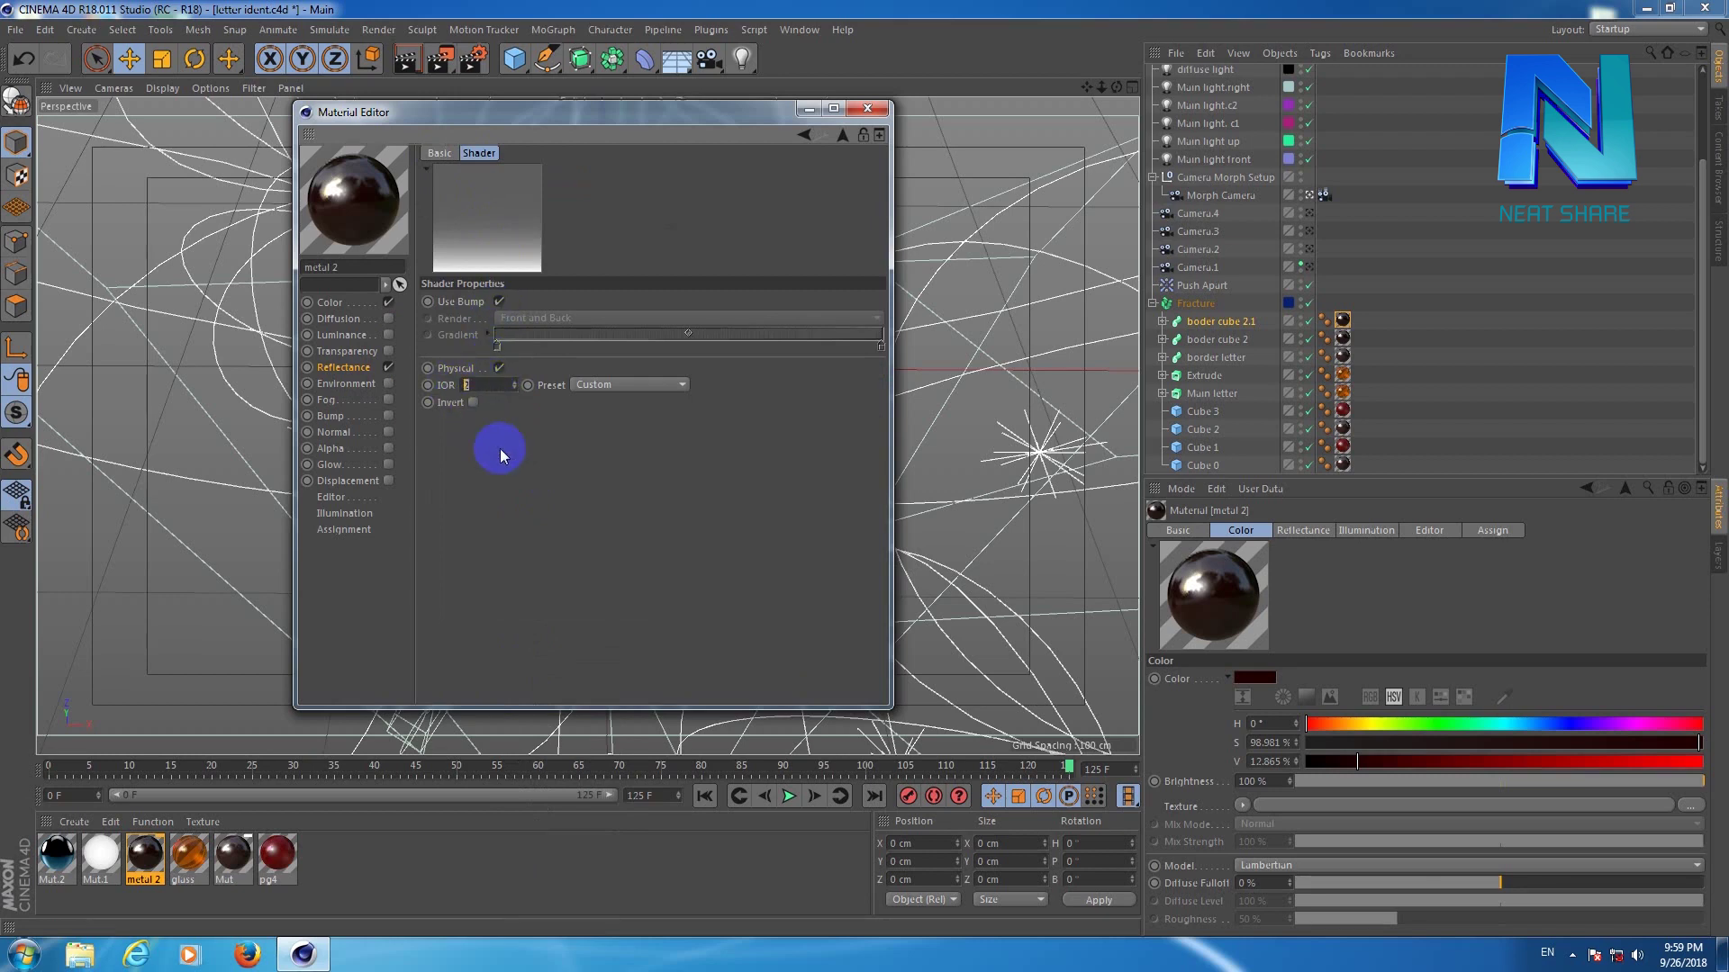
pyautogui.click(347, 368)
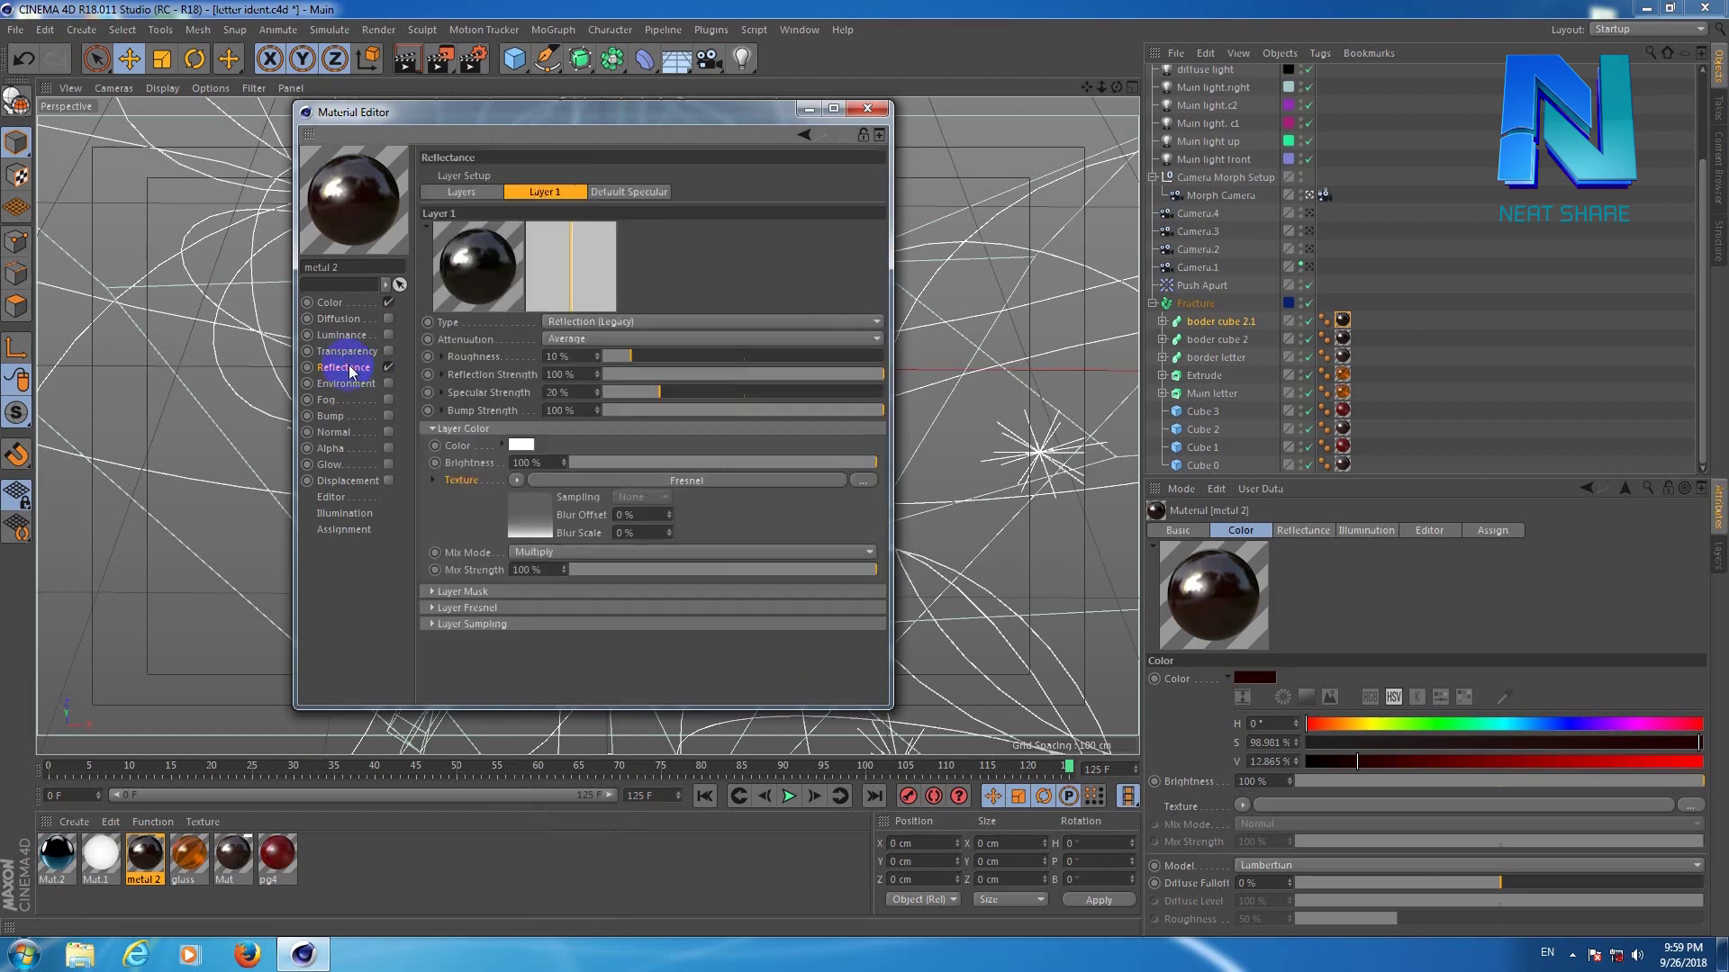
# Review the Default Specular layer's 30% width and 53% strength.
pyautogui.click(432, 608)
pyautogui.click(430, 605)
pyautogui.click(641, 196)
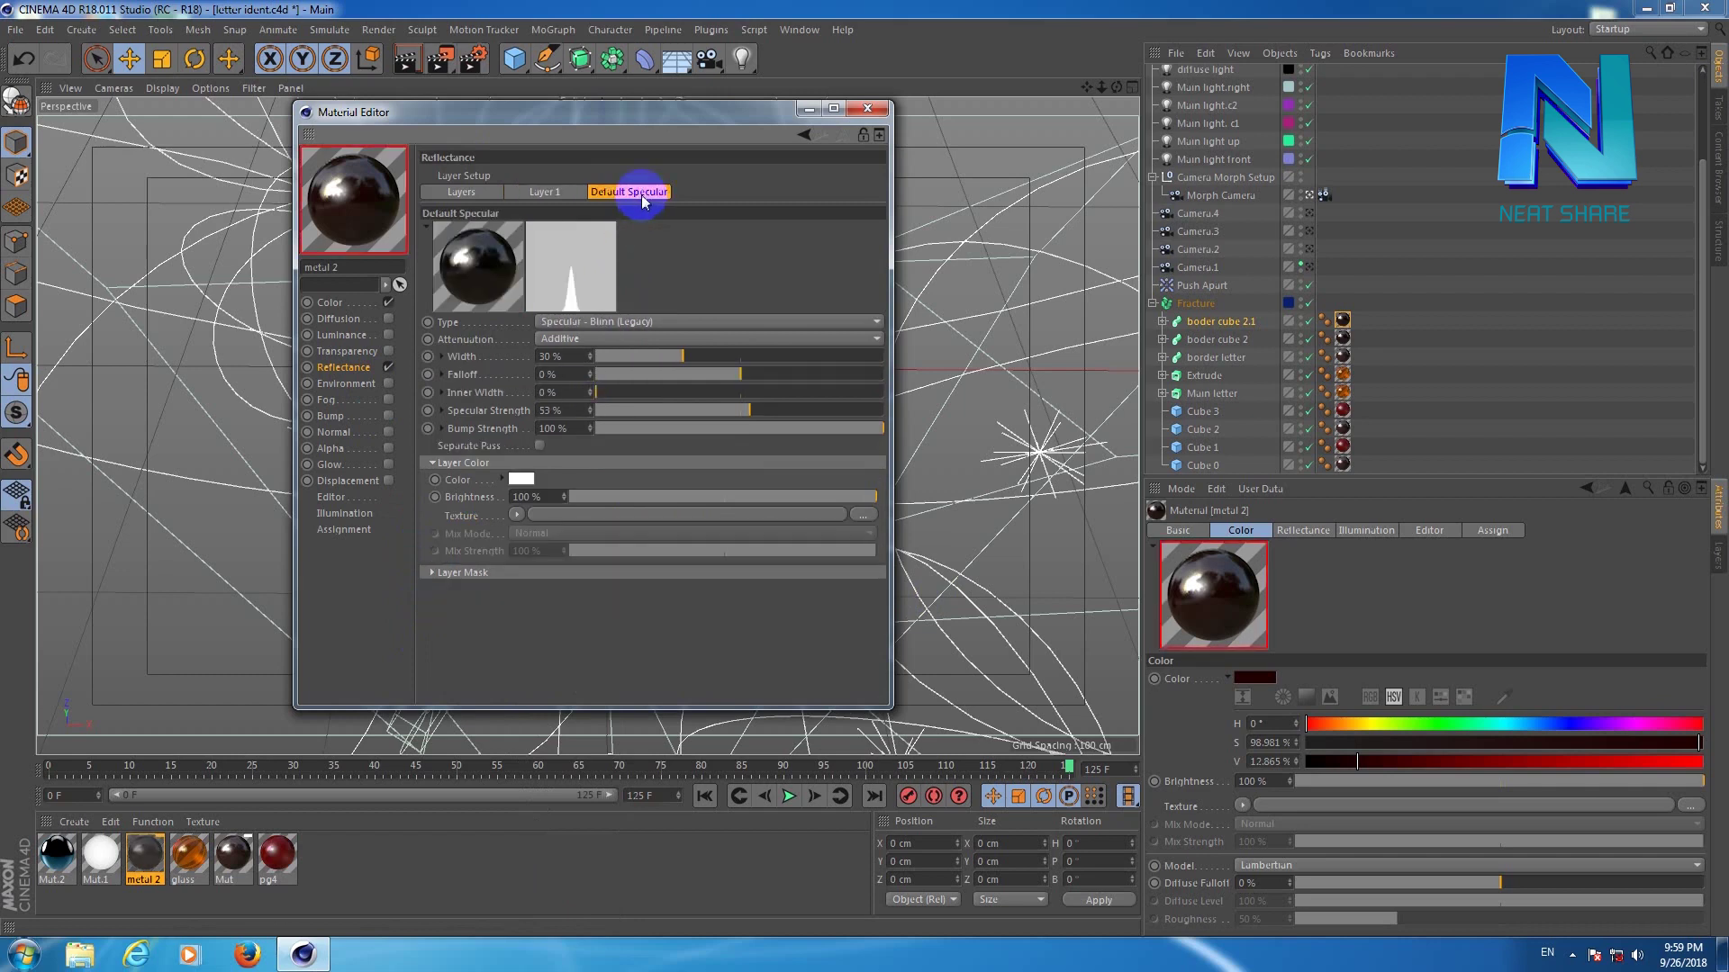
pyautogui.doubleClick(551, 356)
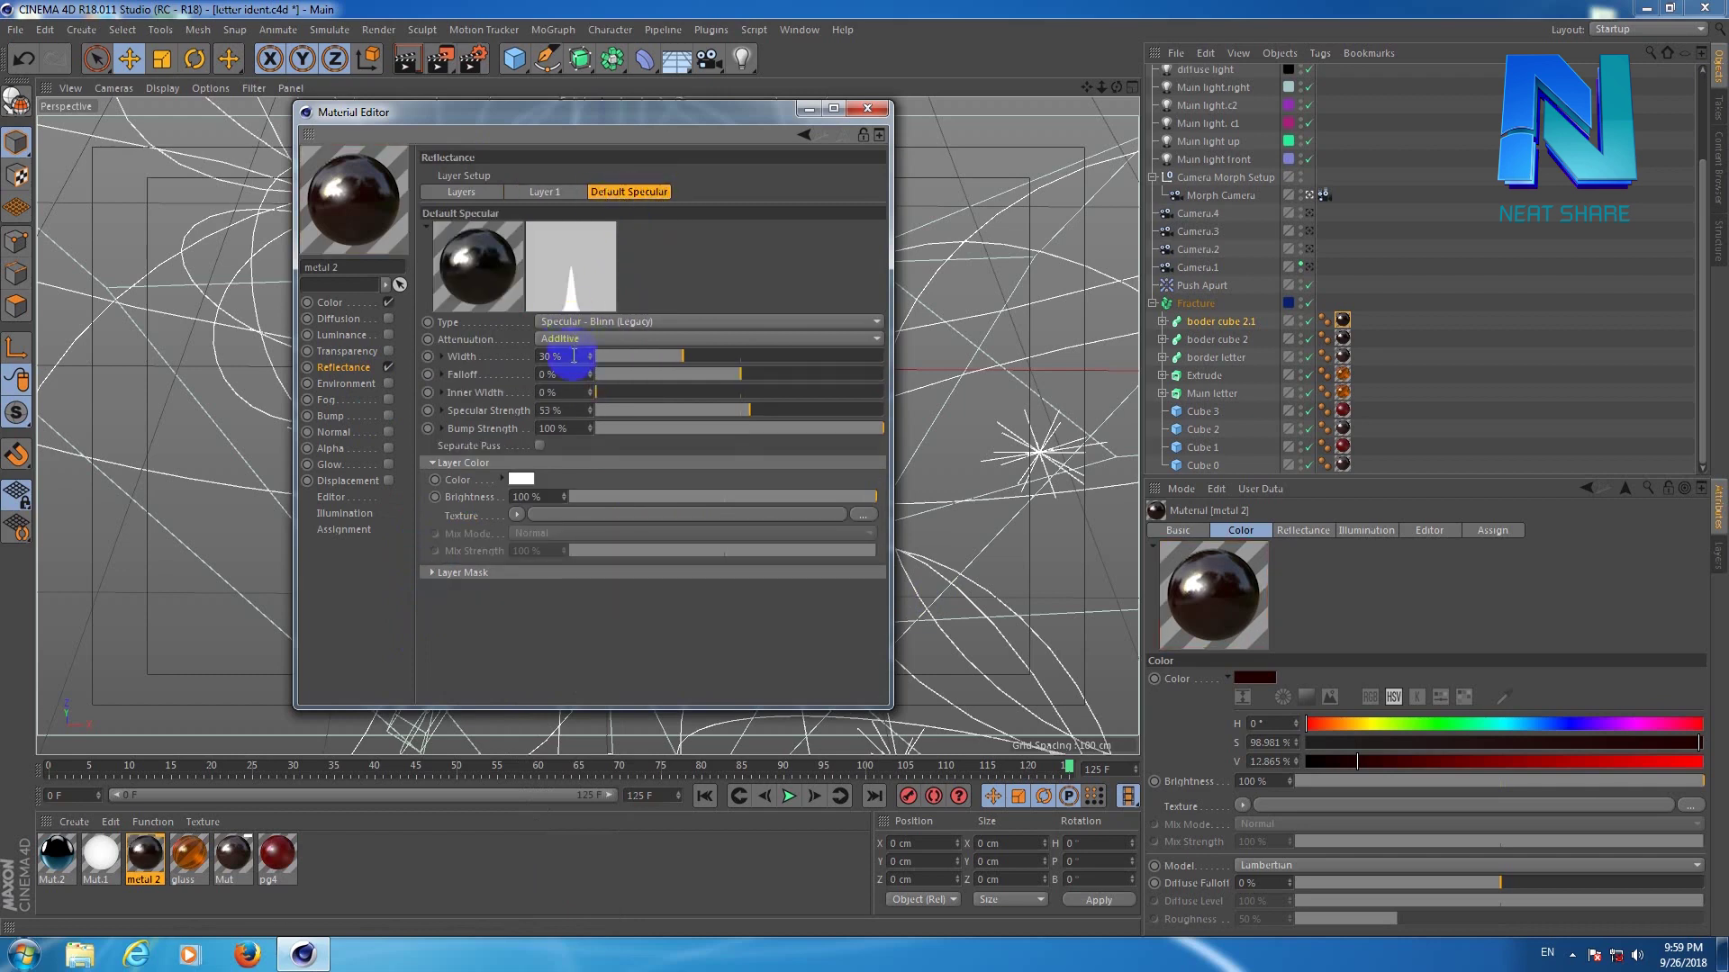
pyautogui.doubleClick(552, 411)
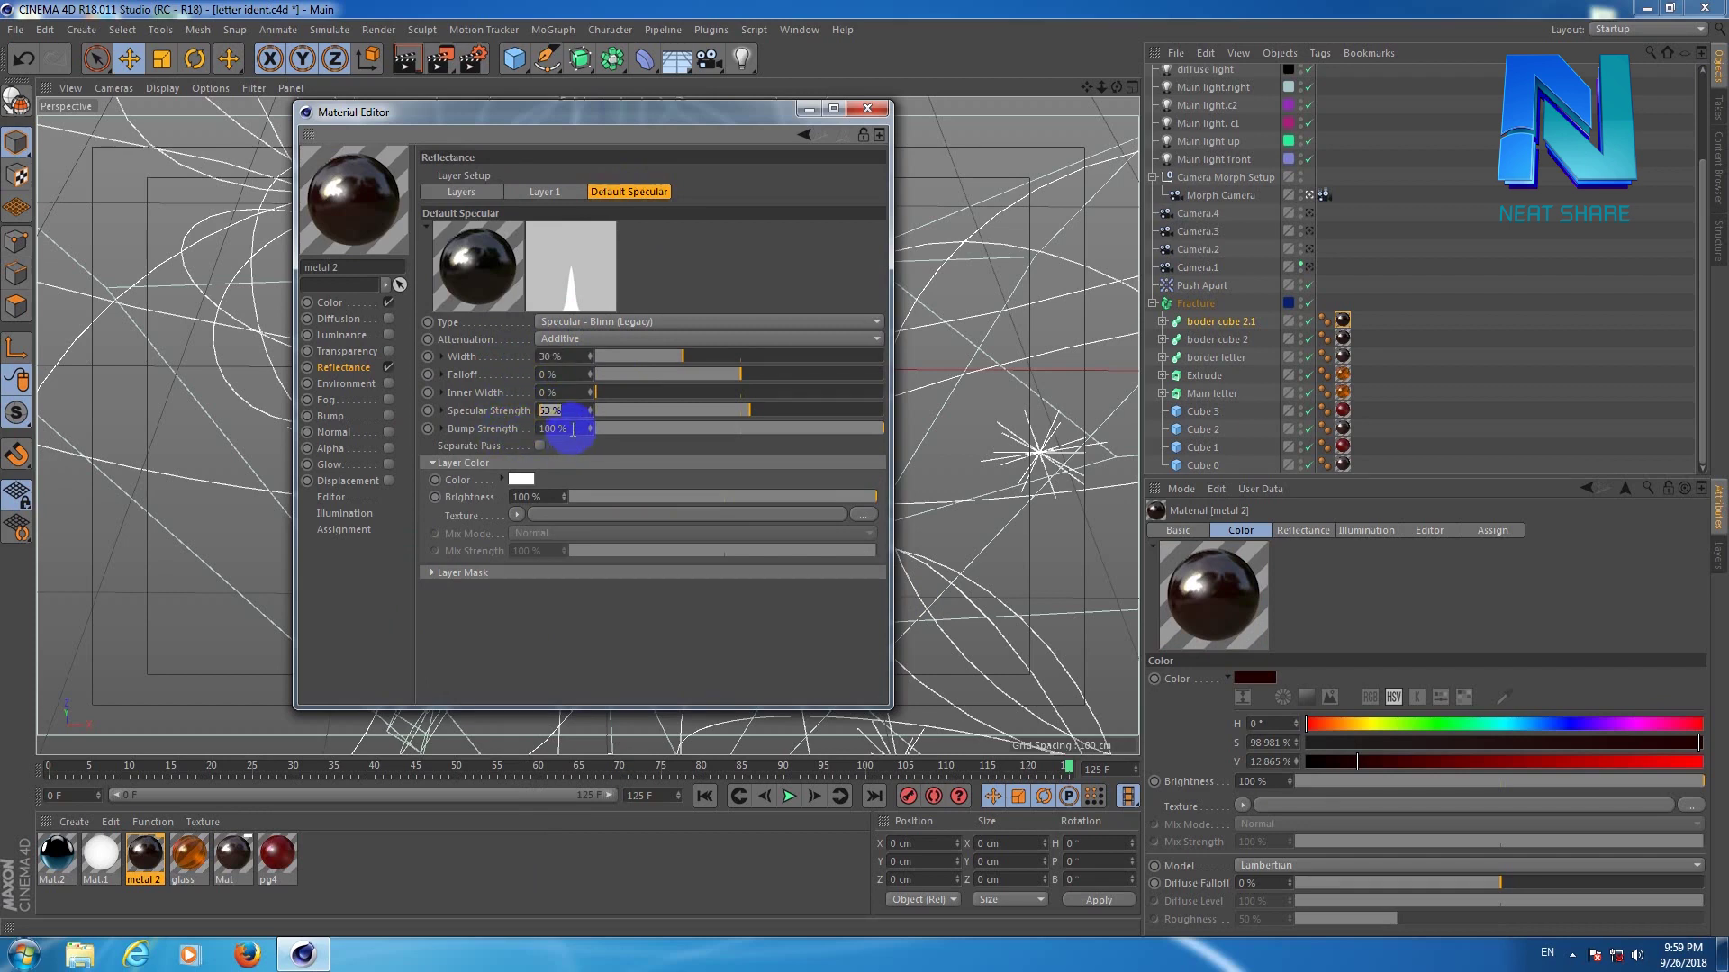
pyautogui.click(578, 464)
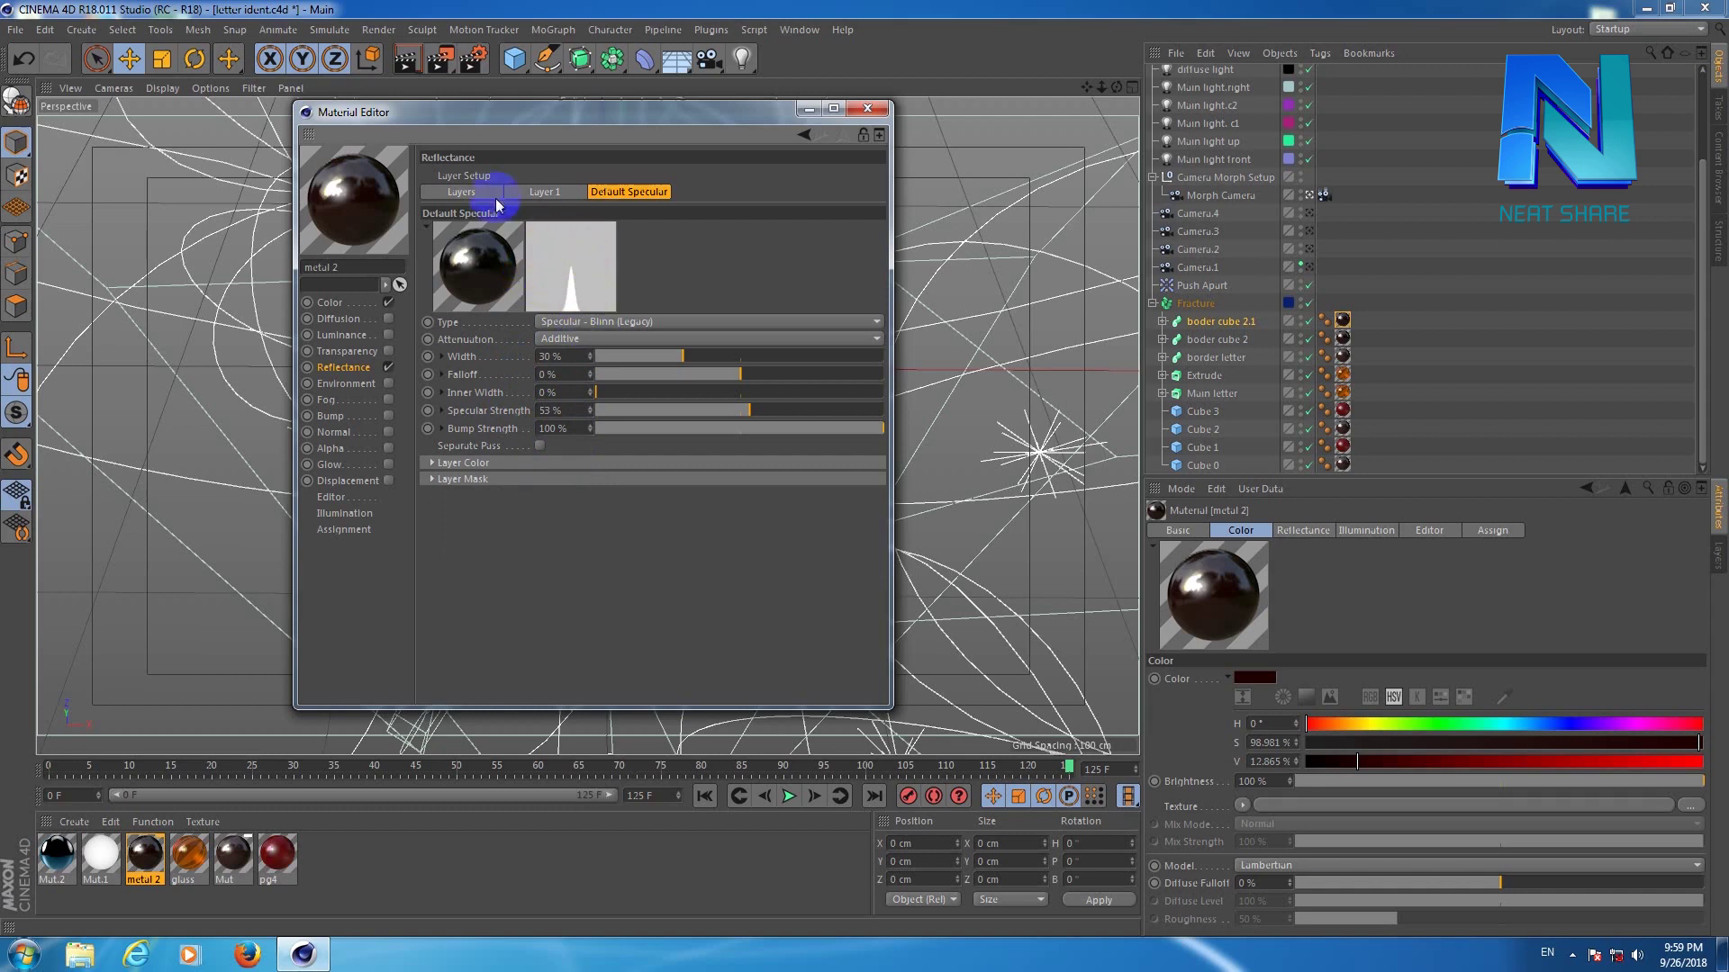
# Keep Default Specular above Layer 1 in the layer list and close the Material Editor.
pyautogui.click(468, 193)
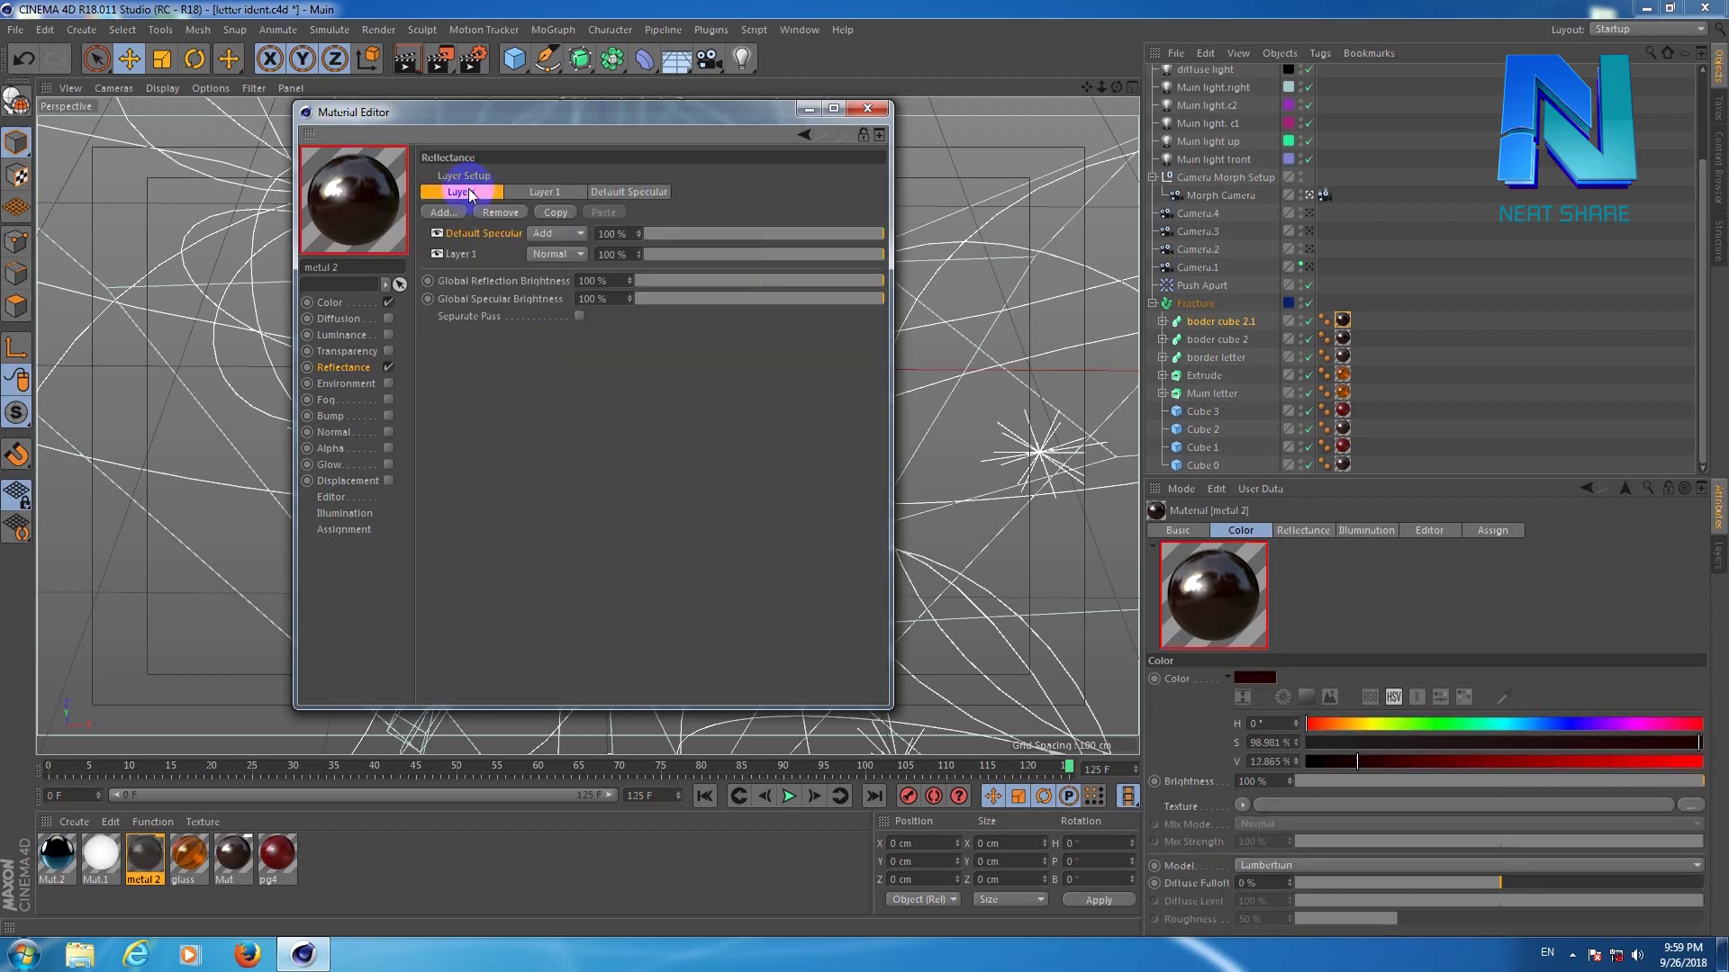
pyautogui.moveTo(487, 244); pyautogui.dragTo(462, 261)
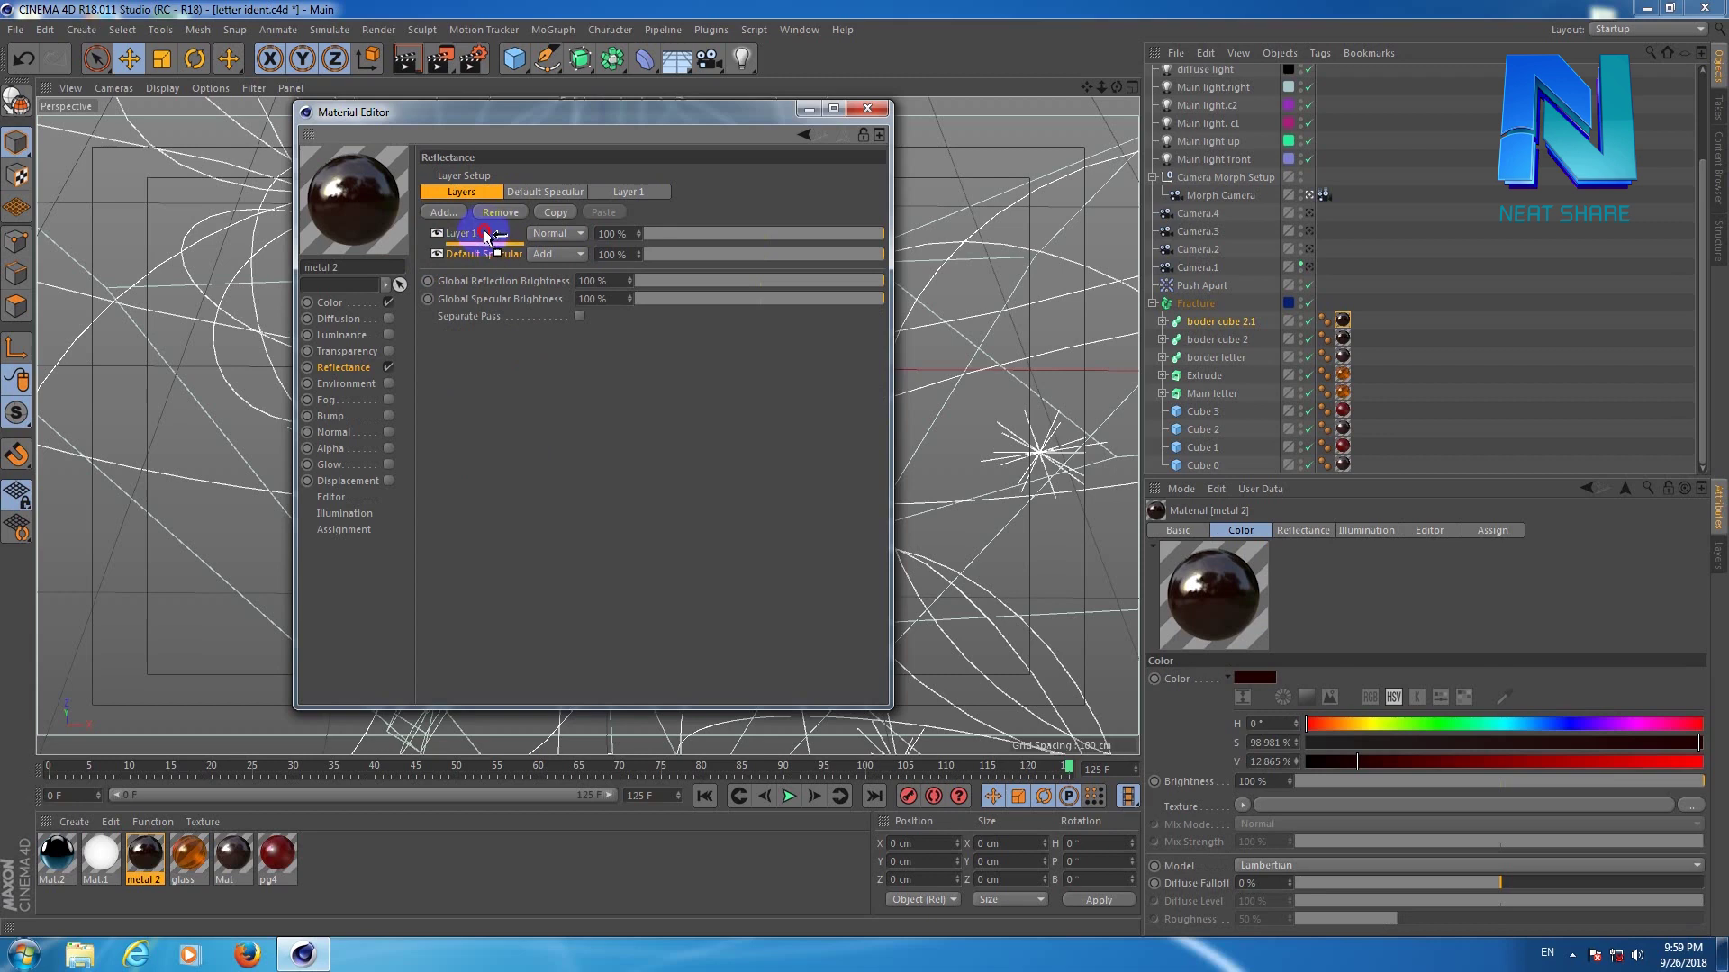
pyautogui.moveTo(487, 234); pyautogui.dragTo(490, 256)
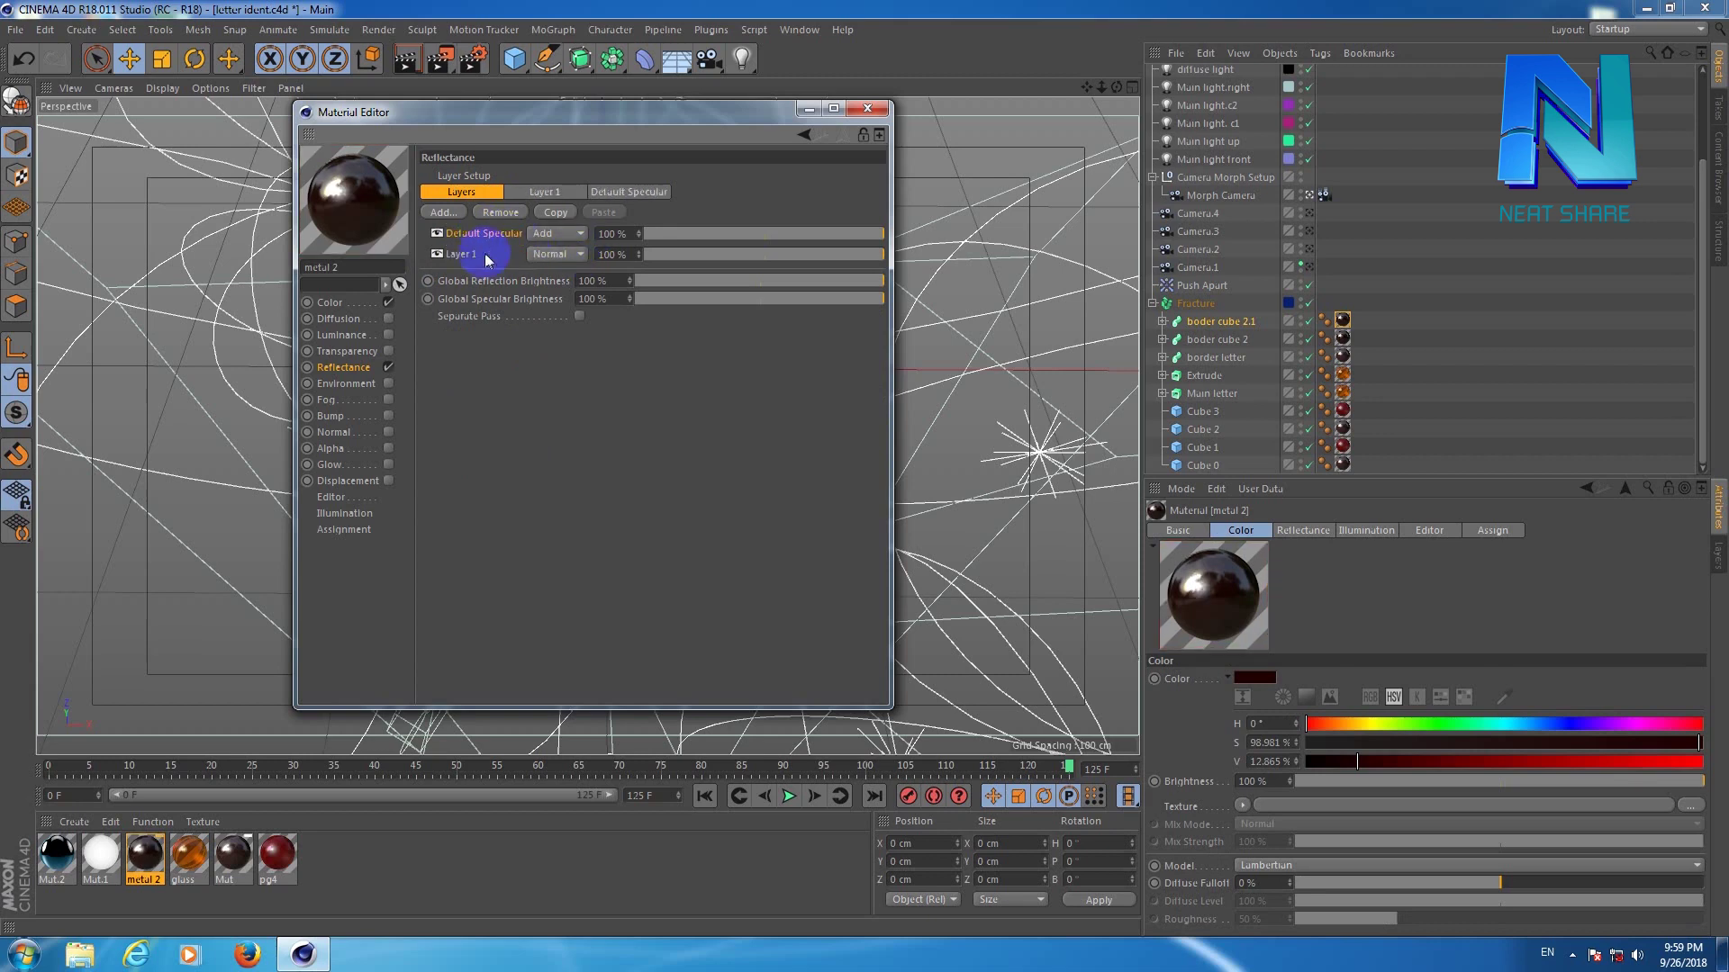
pyautogui.click(867, 108)
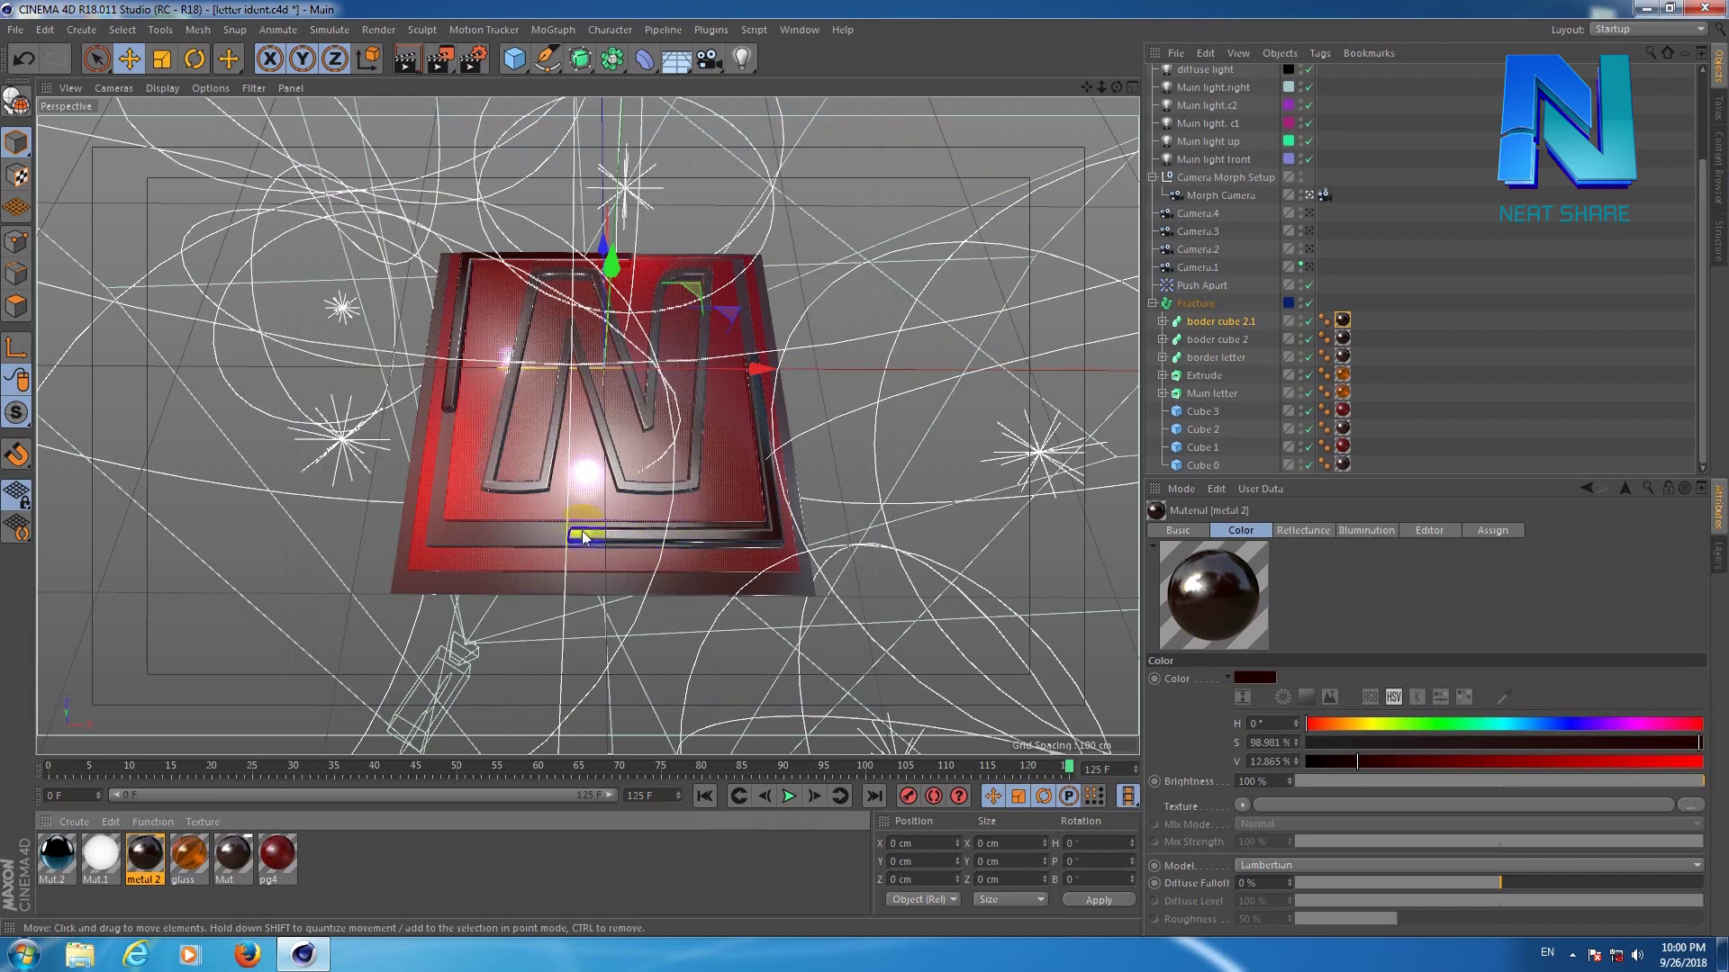
# Render a viewport preview of the red N plaque and deselect metal 2.
pyautogui.click(440, 58)
pyautogui.click(504, 155)
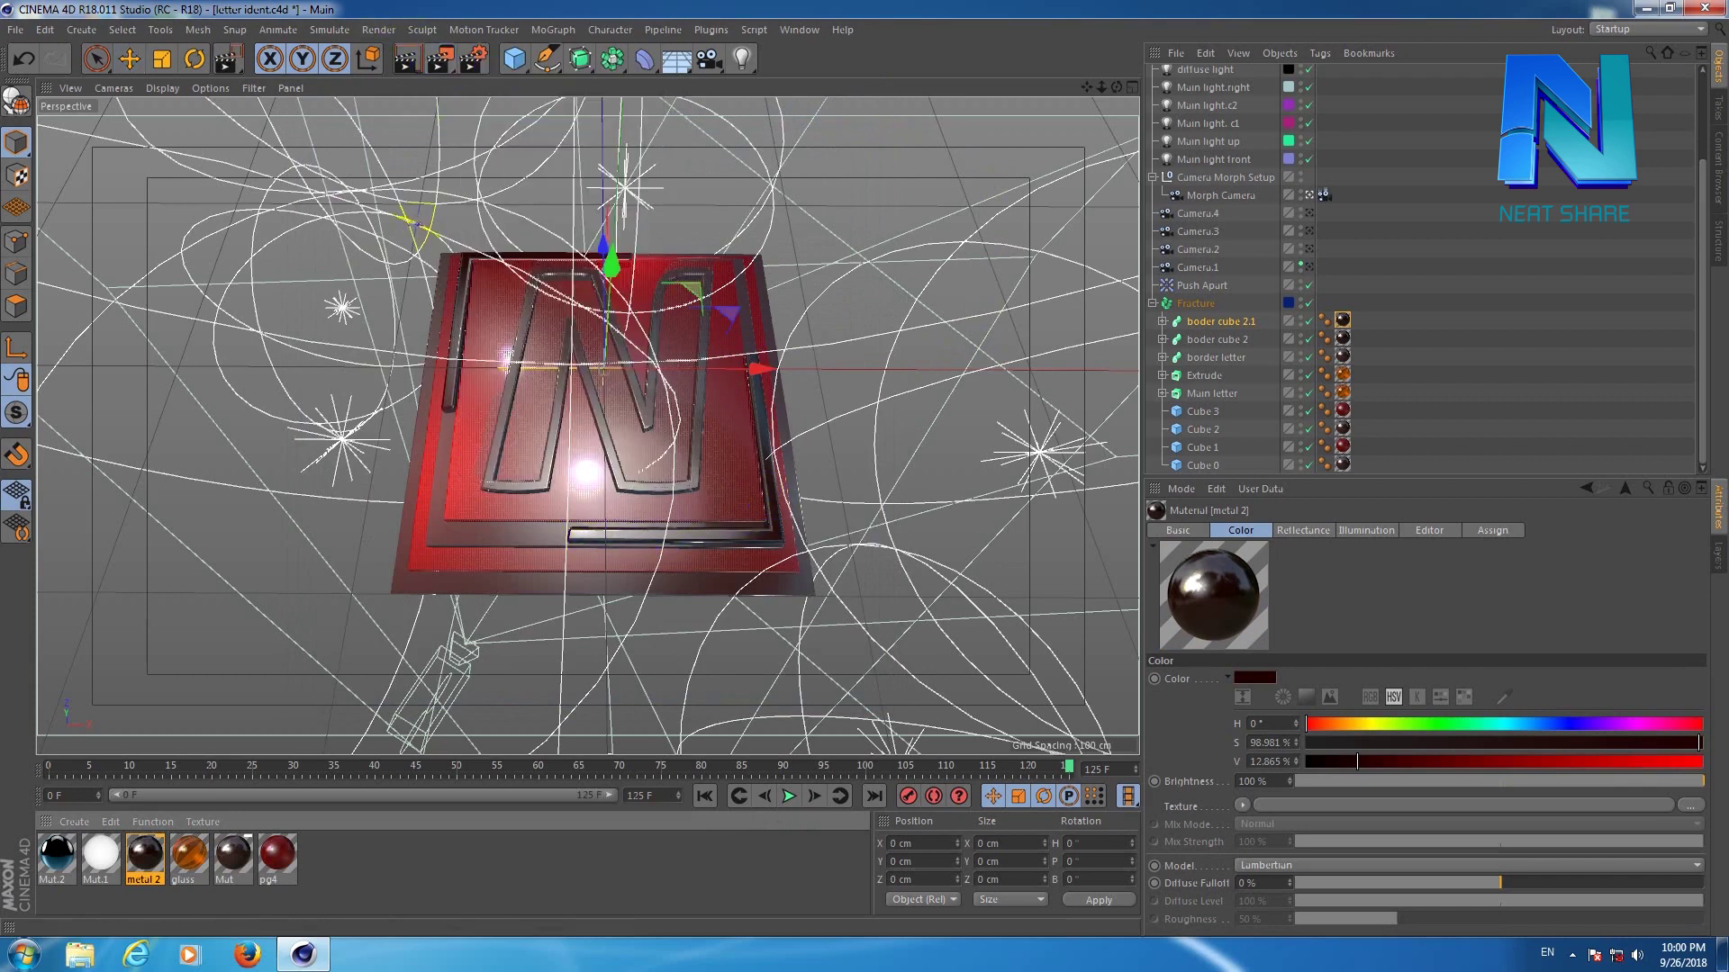
pyautogui.click(453, 860)
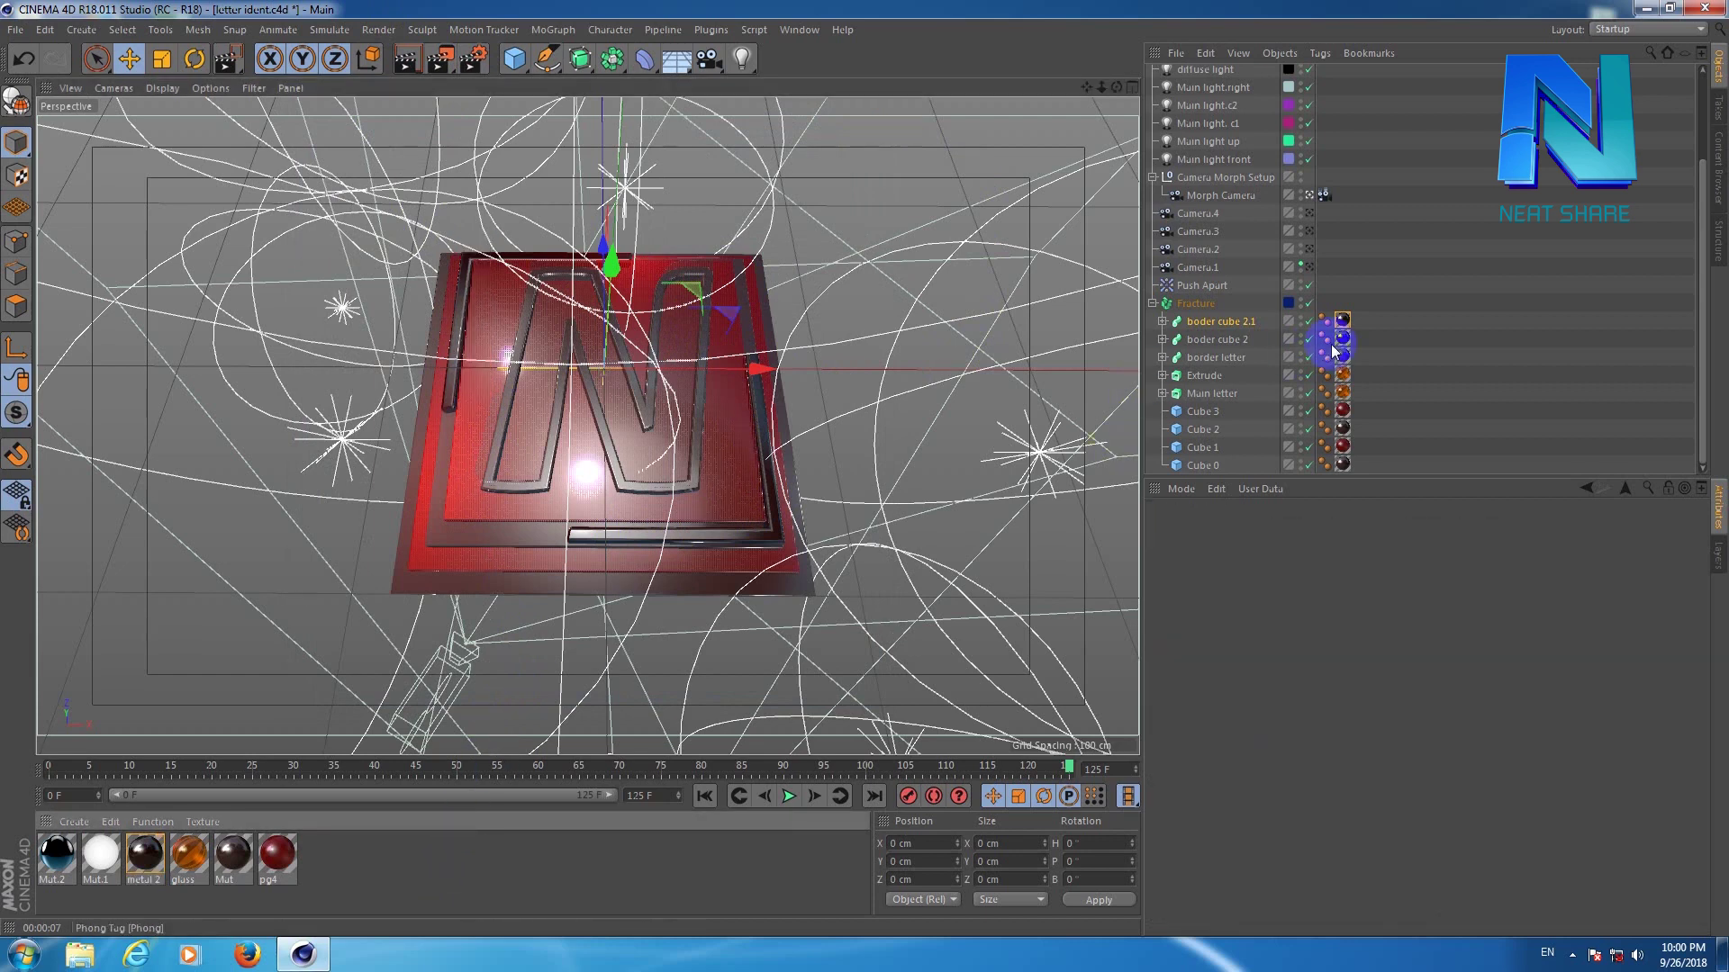
# Apply the amber glass material to Extrude and open glass in the Material Editor.
pyautogui.moveTo(203, 887); pyautogui.dragTo(1348, 384)
pyautogui.click(1345, 382)
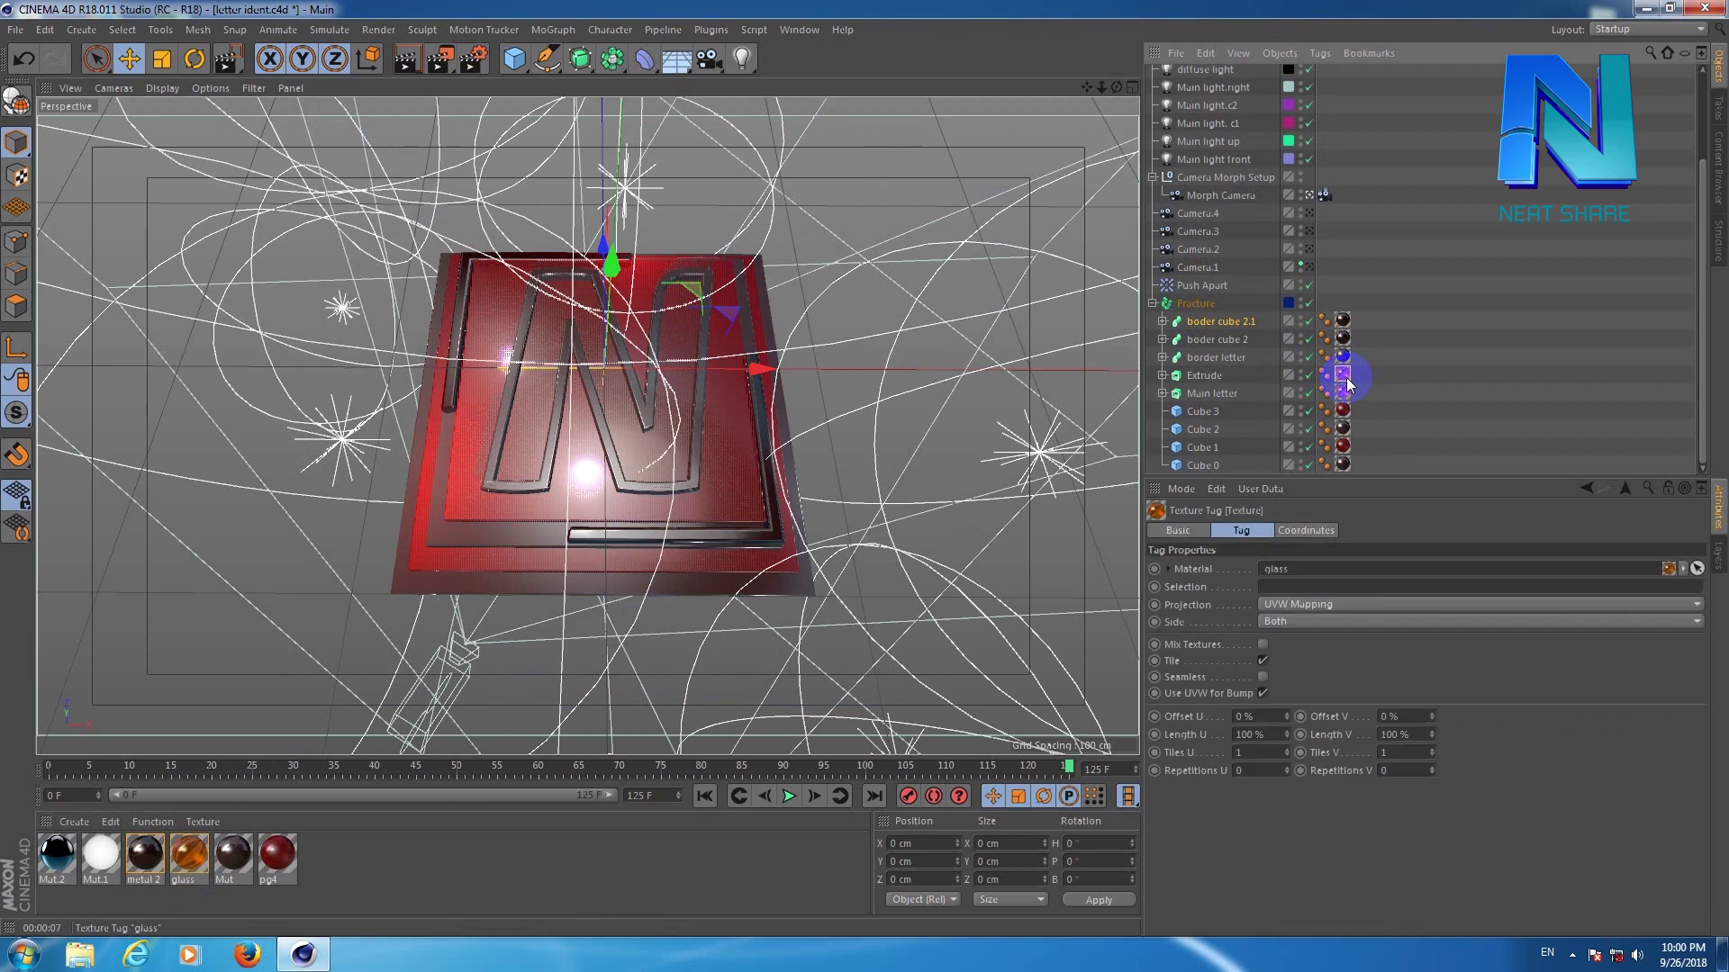
pyautogui.click(1215, 379)
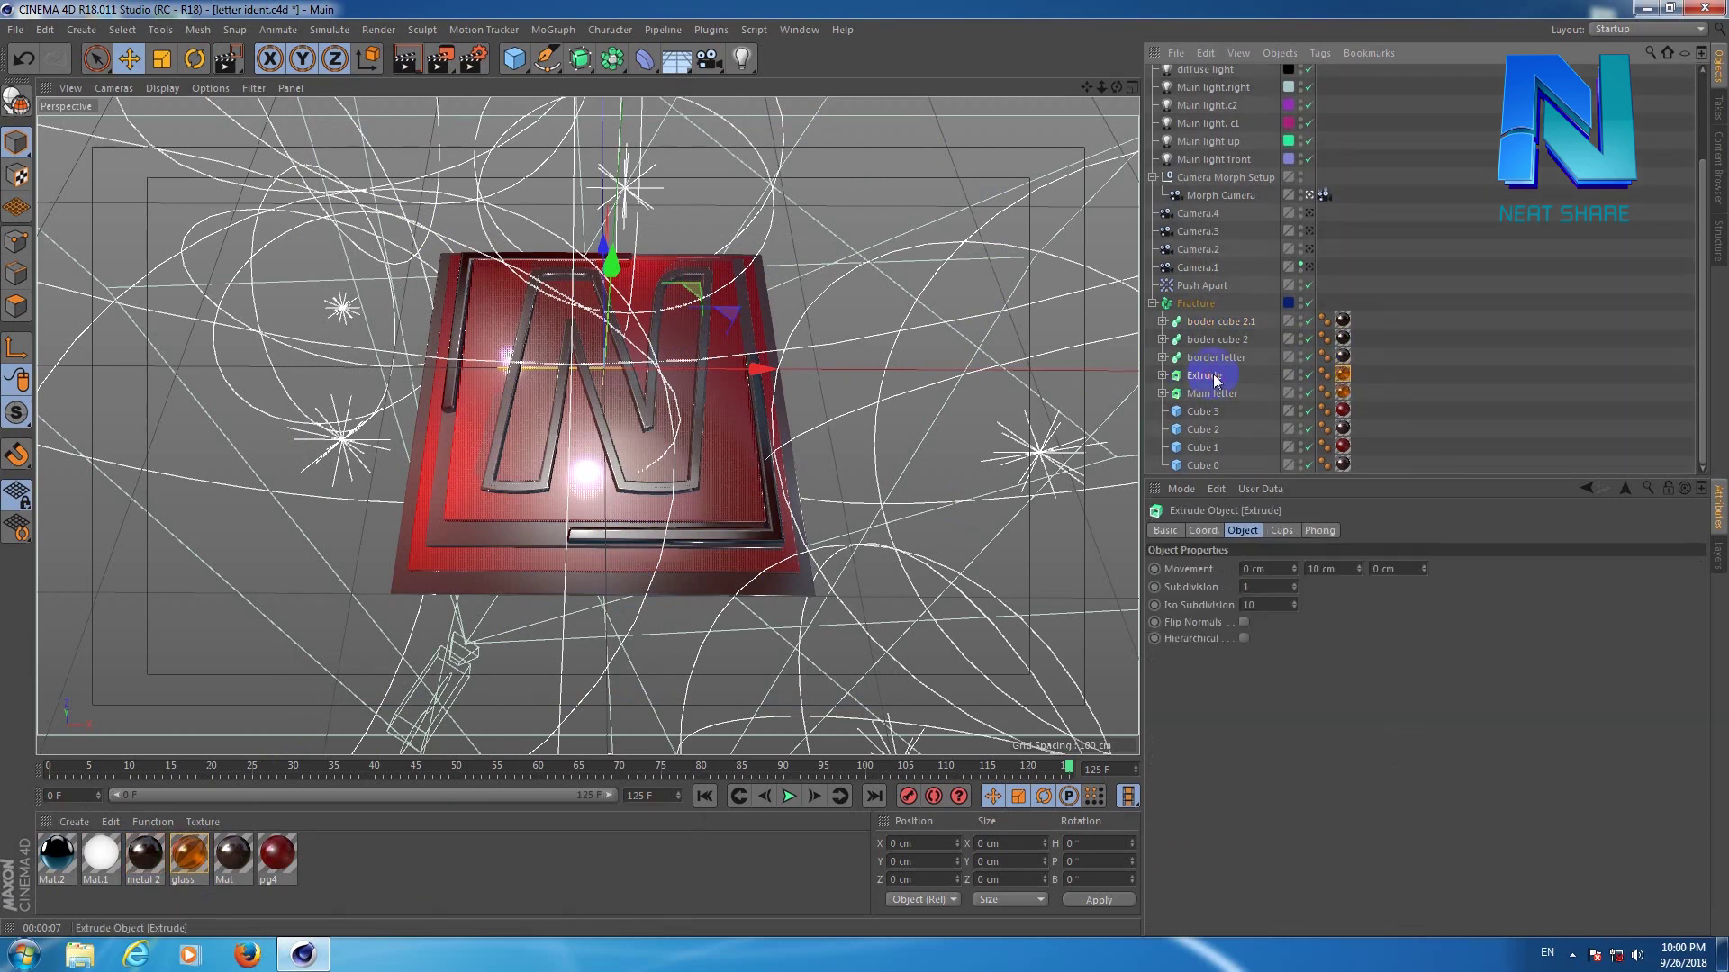
pyautogui.moveTo(1207, 383); pyautogui.dragTo(478, 491)
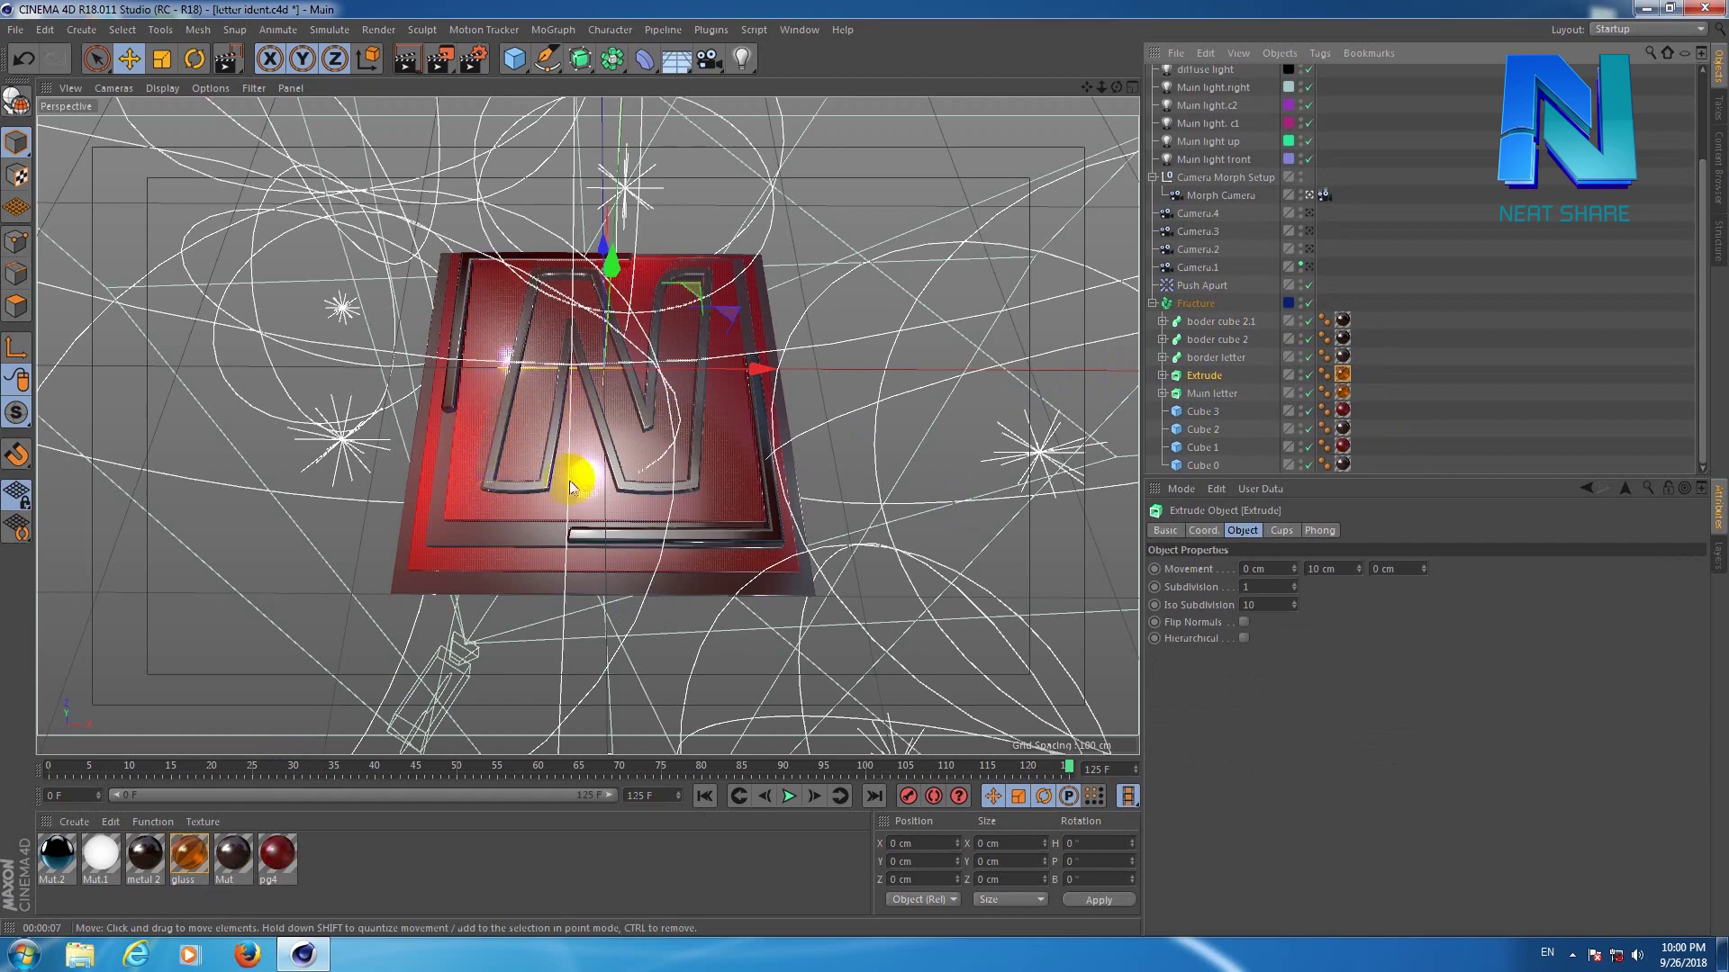
pyautogui.moveTo(477, 491); pyautogui.dragTo(1229, 396)
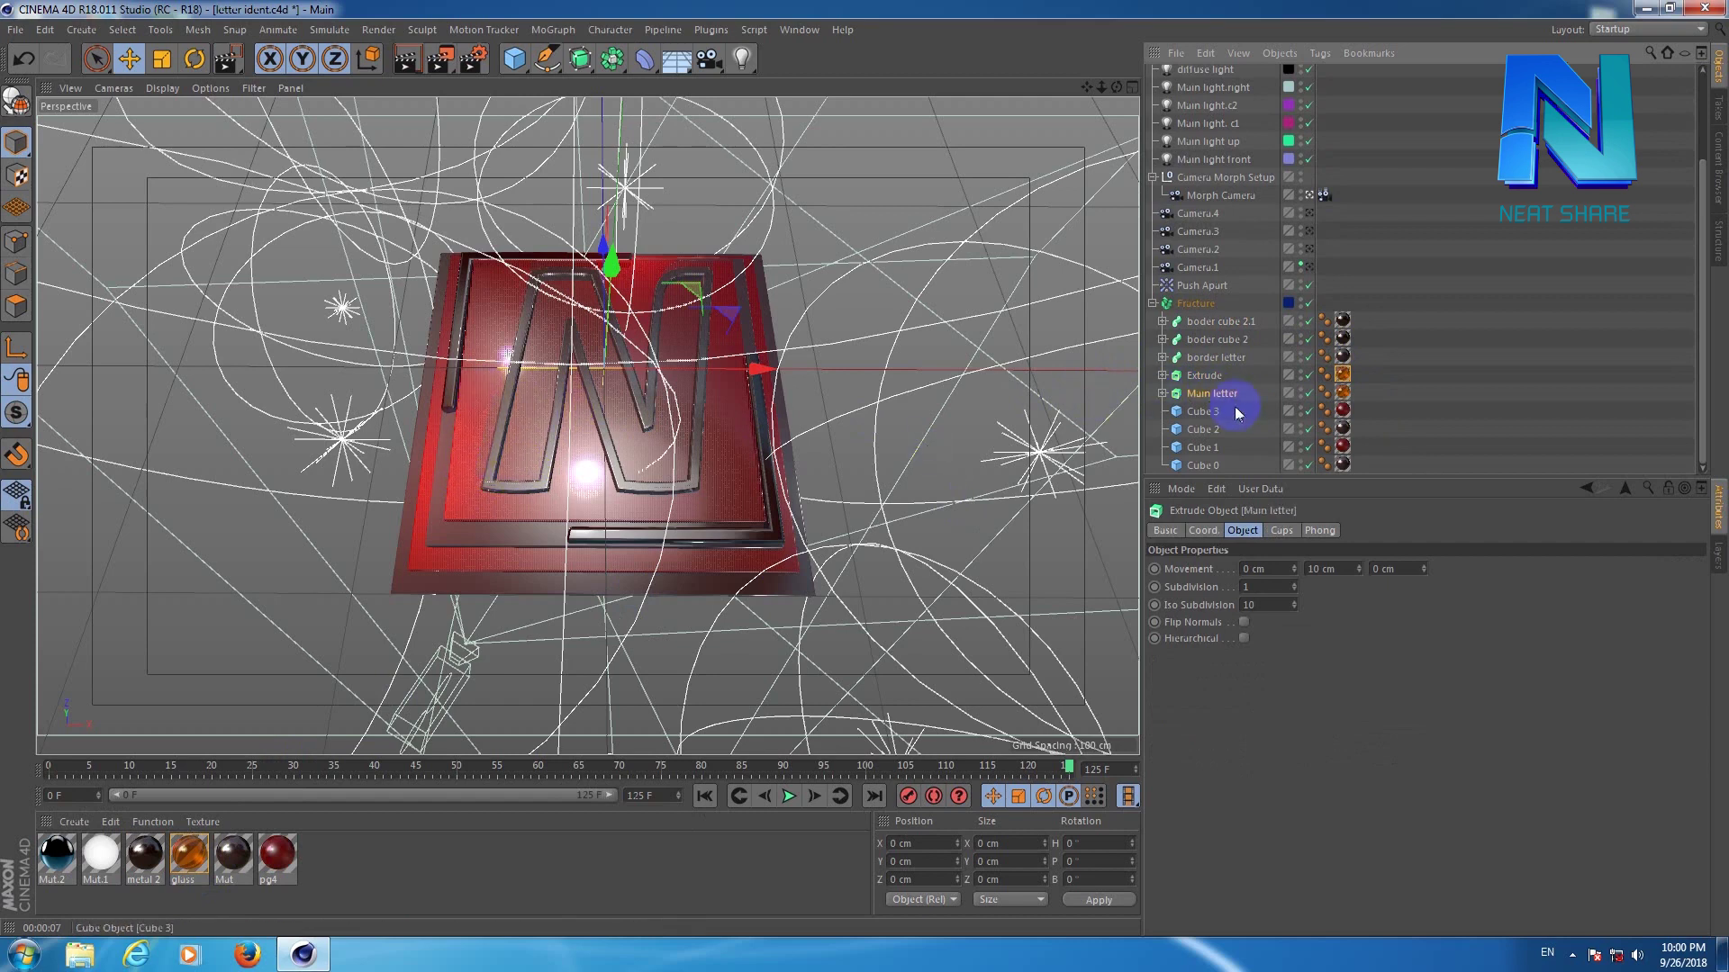
pyautogui.doubleClick(190, 858)
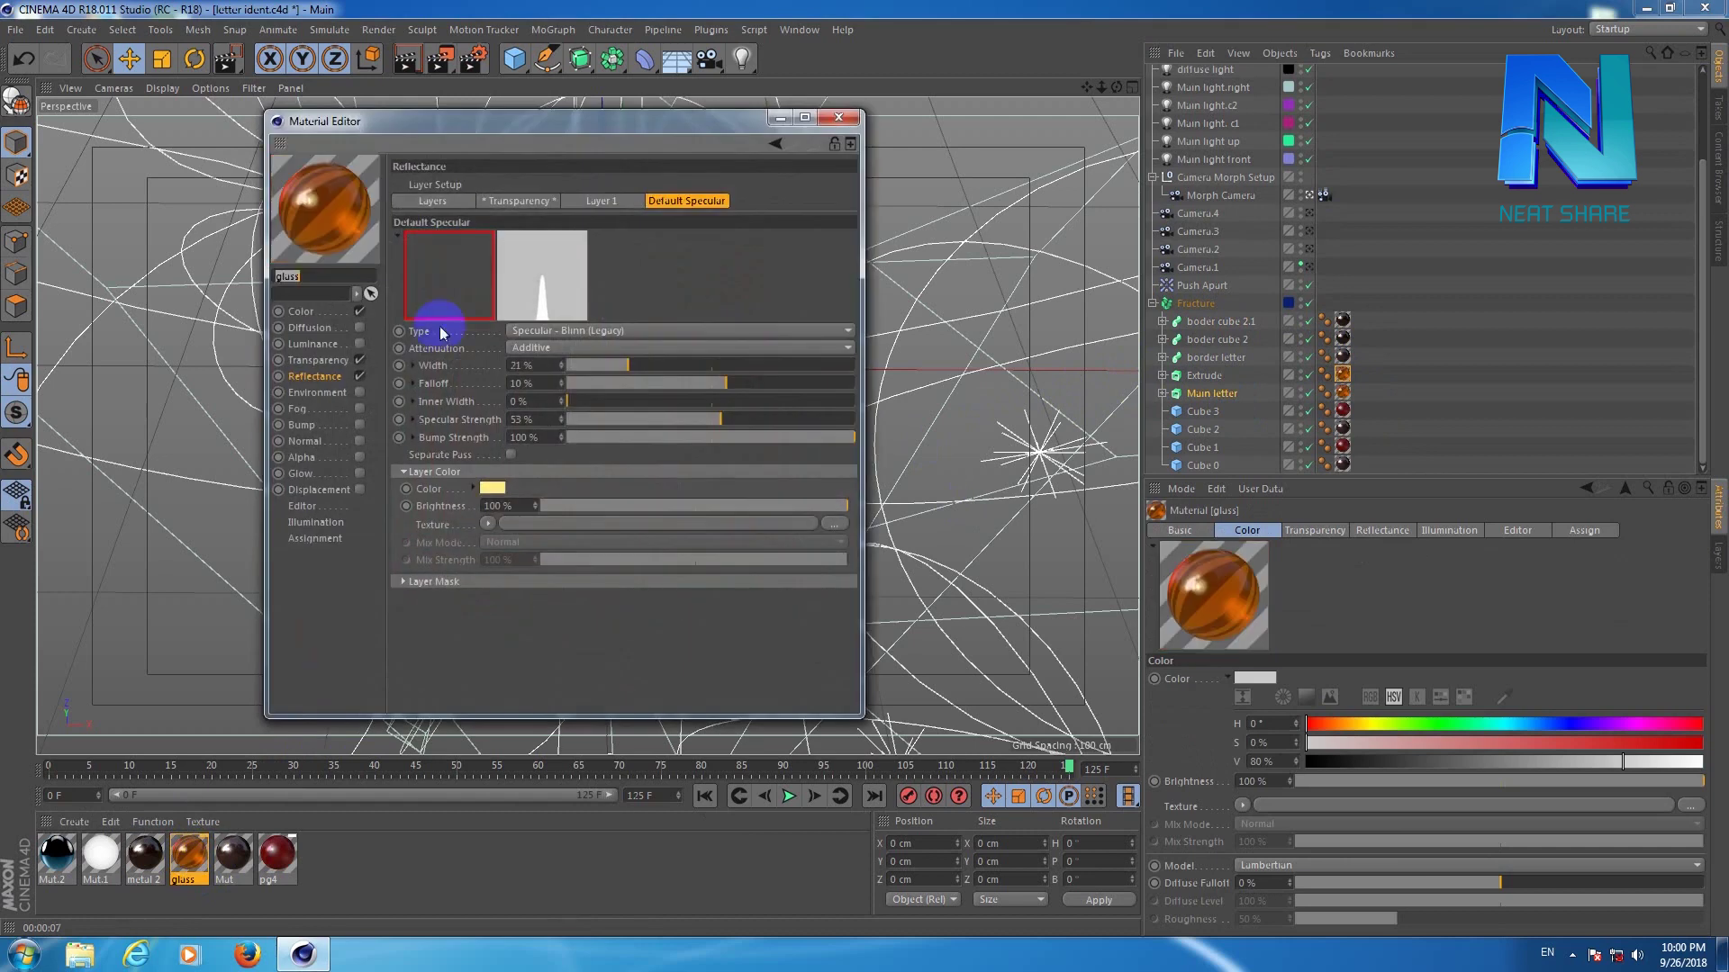
# Check the glass colour's red value 204 and view Transparency with refraction 1.4.
pyautogui.click(302, 312)
pyautogui.doubleClick(524, 231)
pyautogui.moveTo(532, 228)
pyautogui.mouseDown()
pyautogui.moveTo(476, 225)
pyautogui.moveTo(465, 275)
pyautogui.mouseUp()
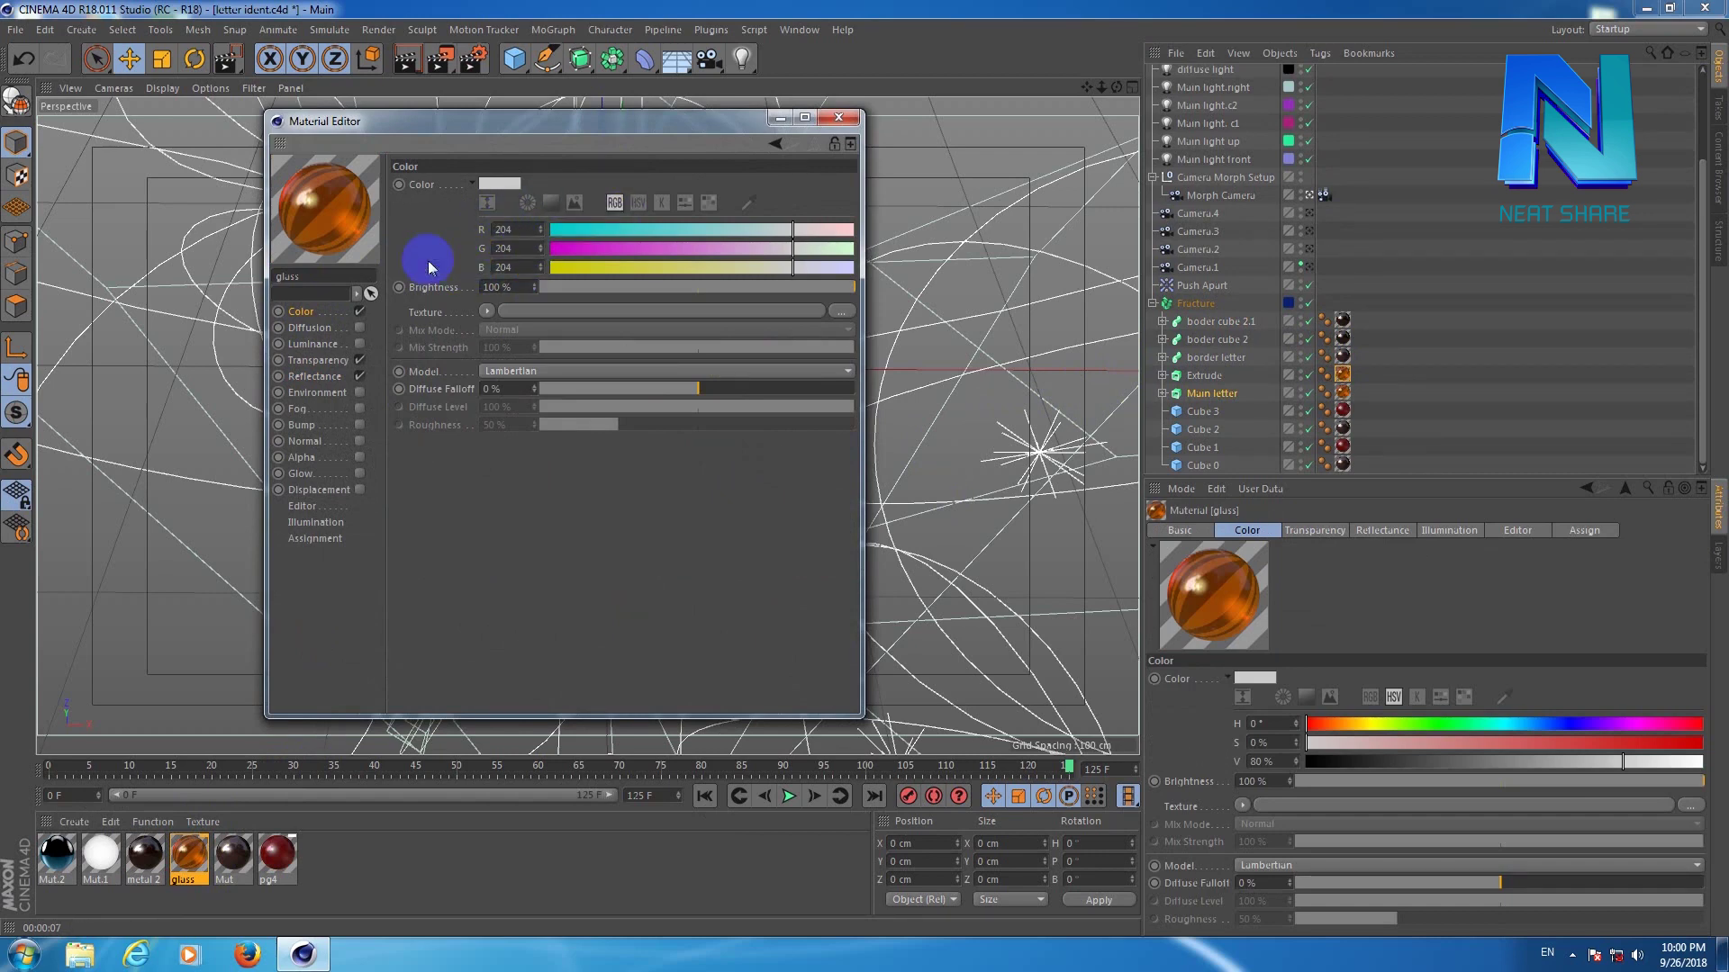
pyautogui.click(332, 364)
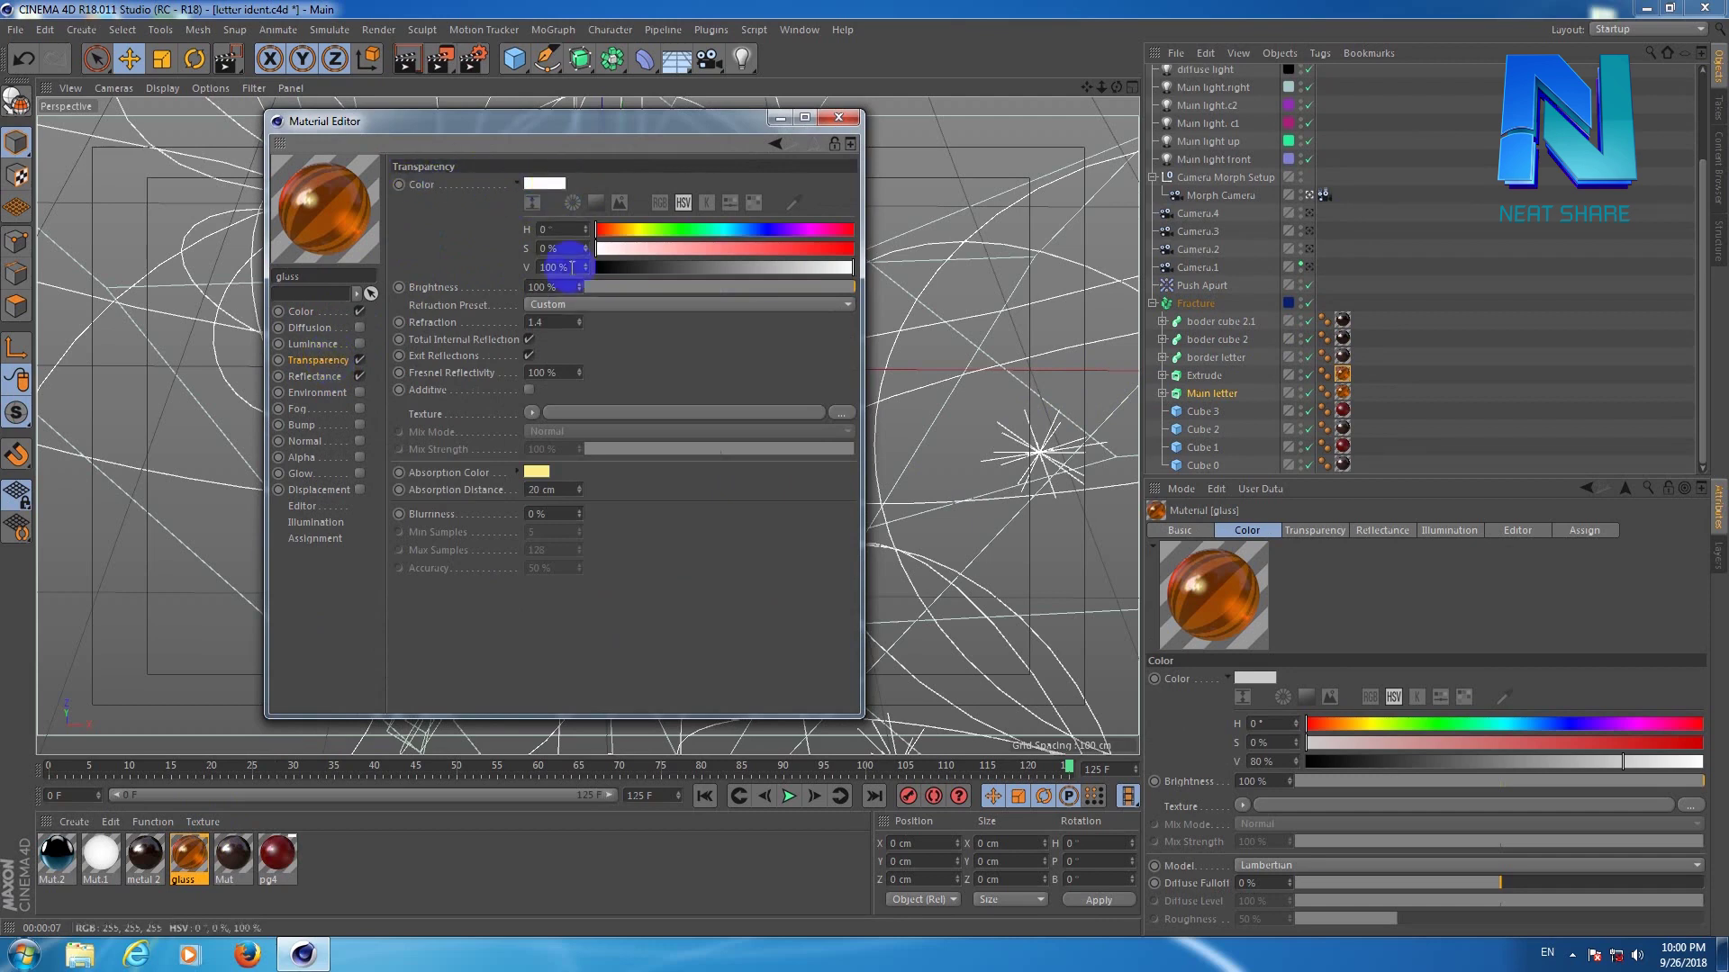
pyautogui.click(560, 323)
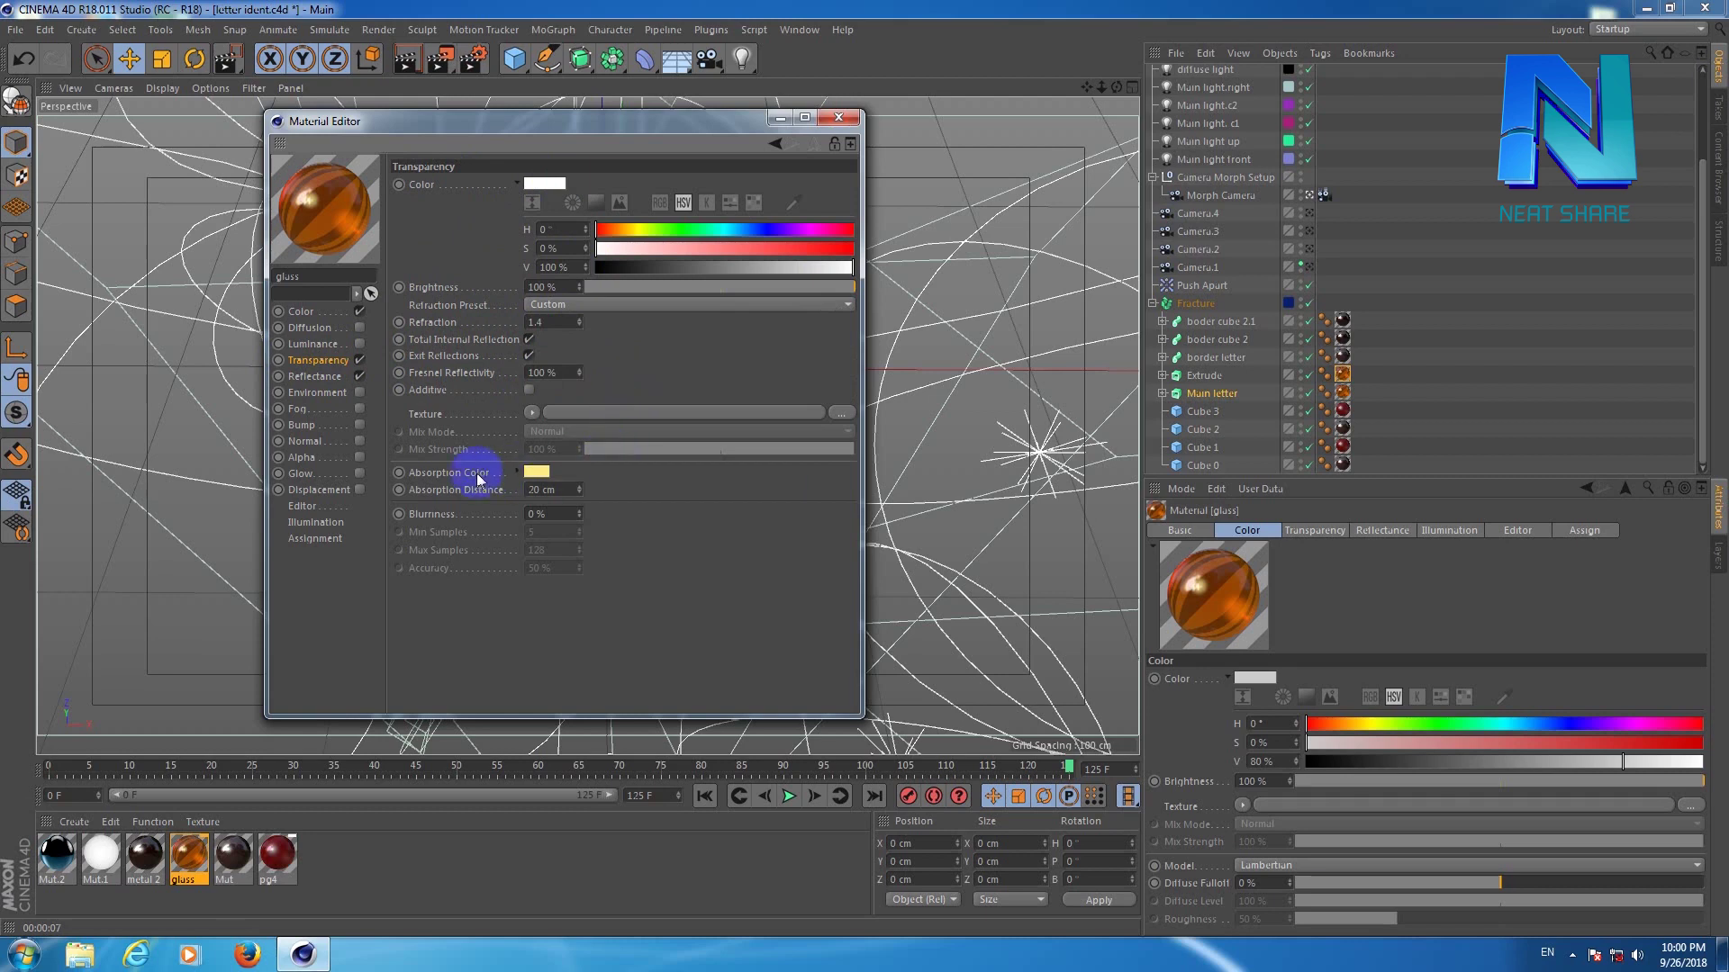
# Set the glass absorption colour to RGB 255/237/137, keeping 20 cm absorption distance.
pyautogui.click(535, 473)
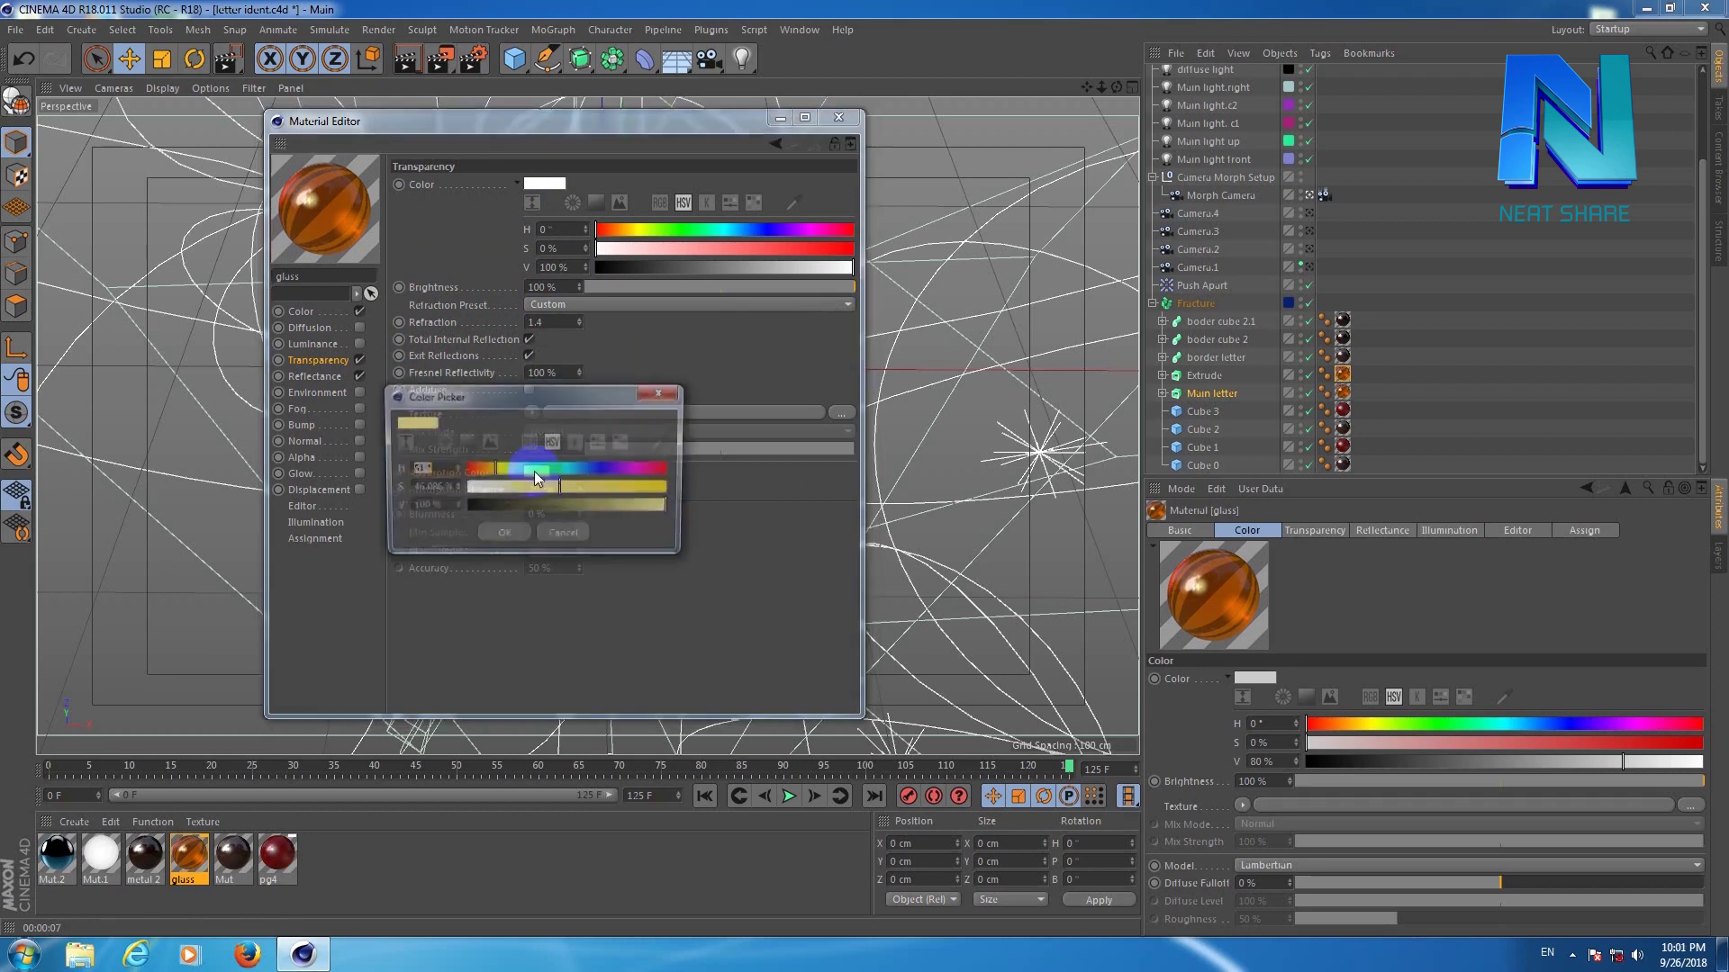
pyautogui.click(532, 449)
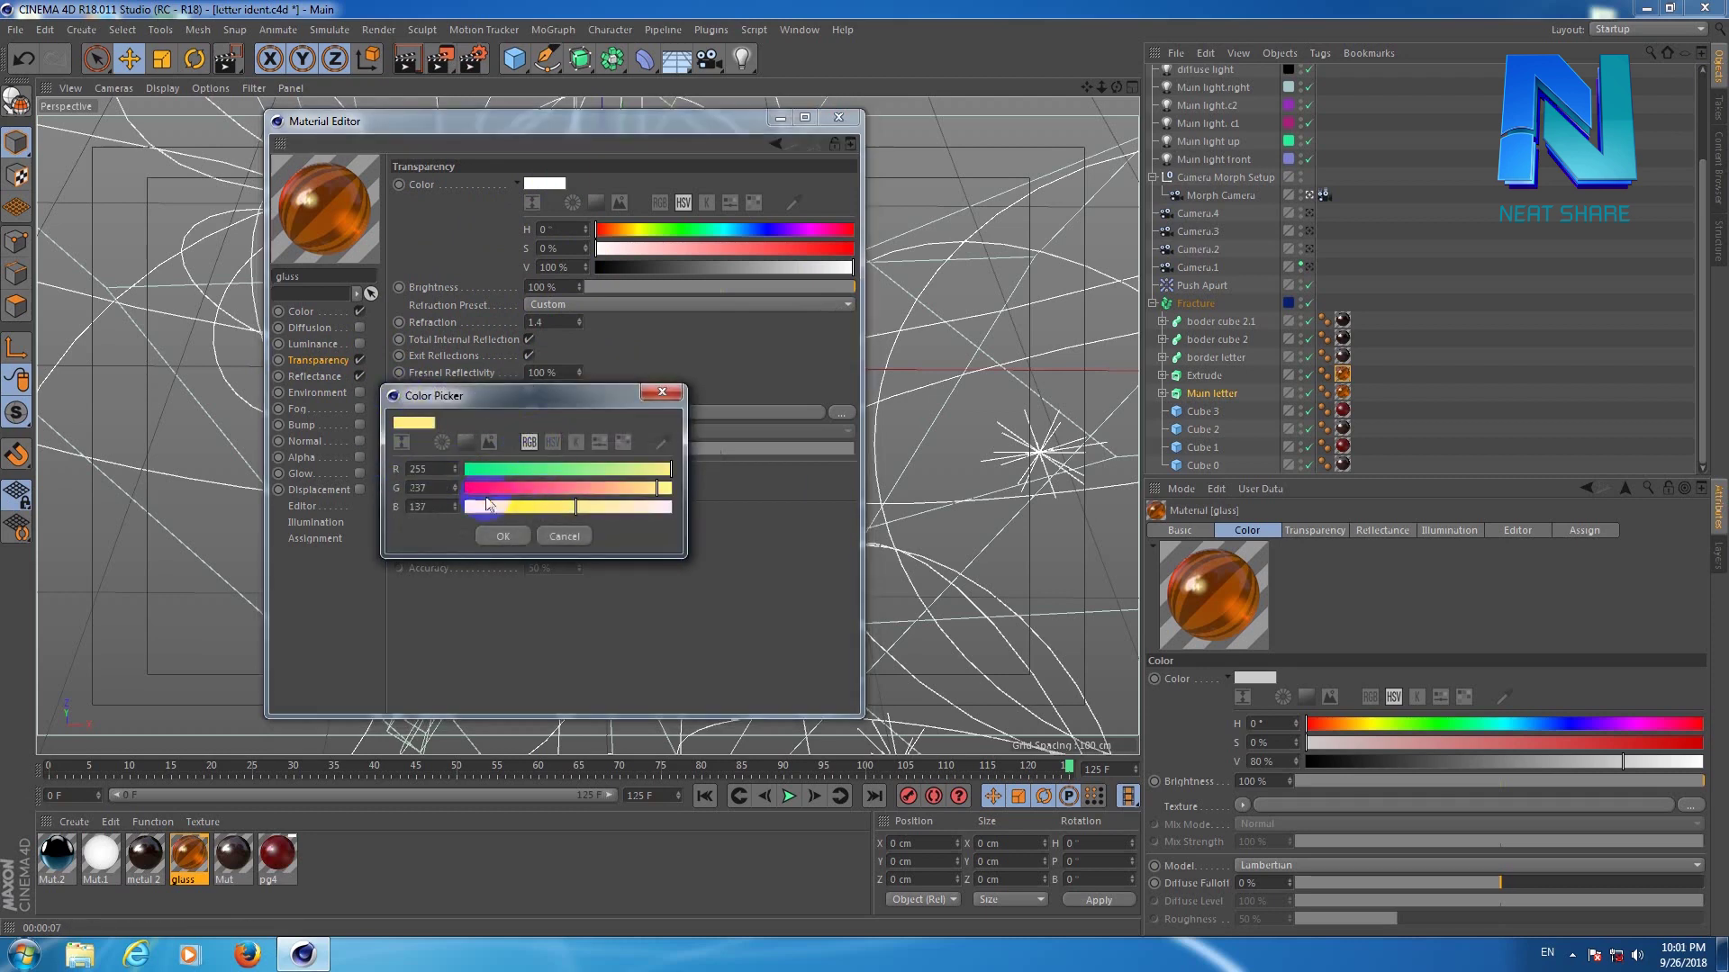
pyautogui.click(432, 487)
pyautogui.click(429, 507)
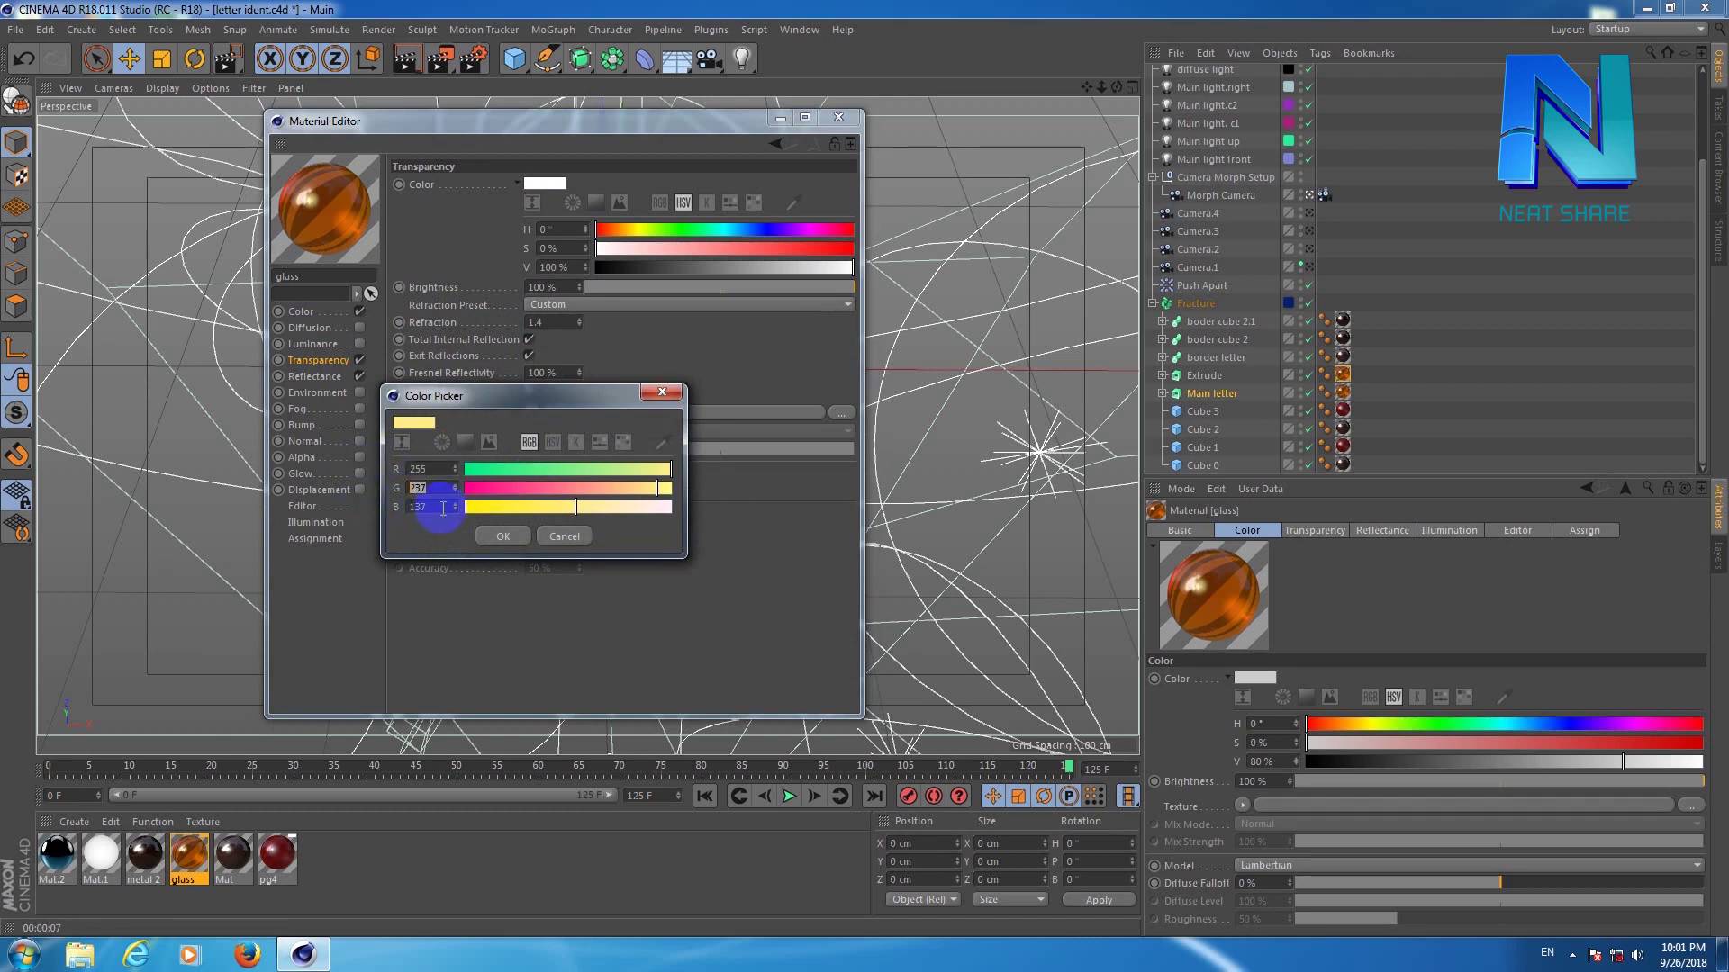
pyautogui.click(509, 541)
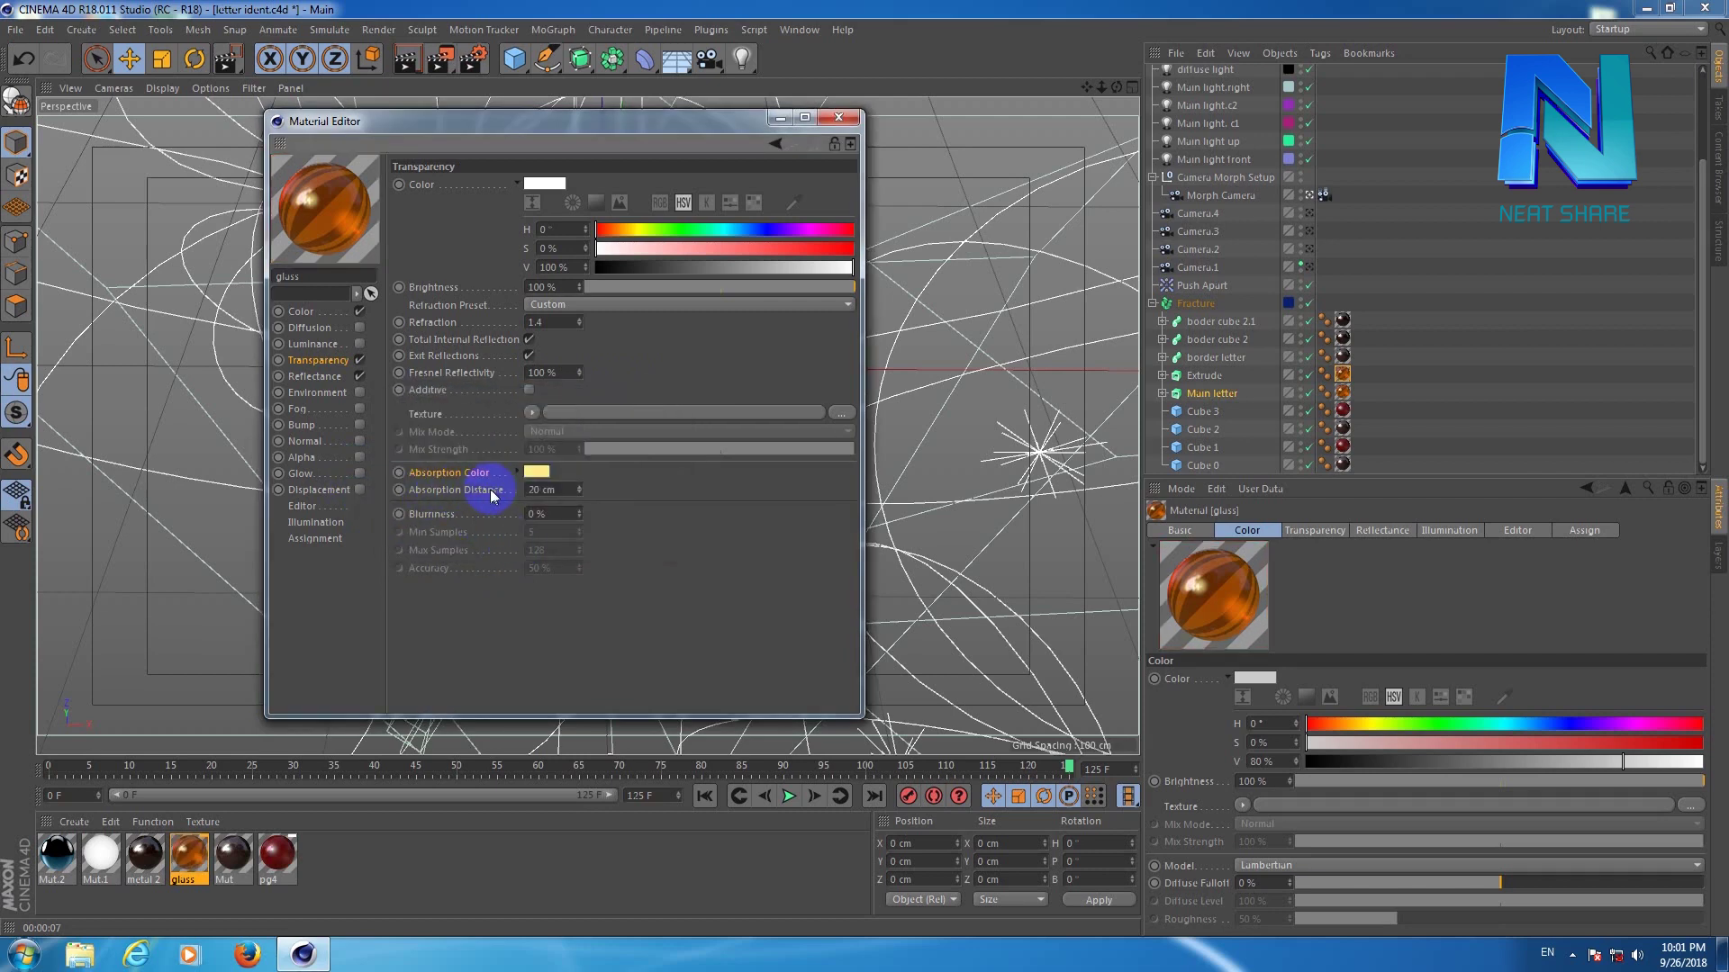
pyautogui.click(561, 490)
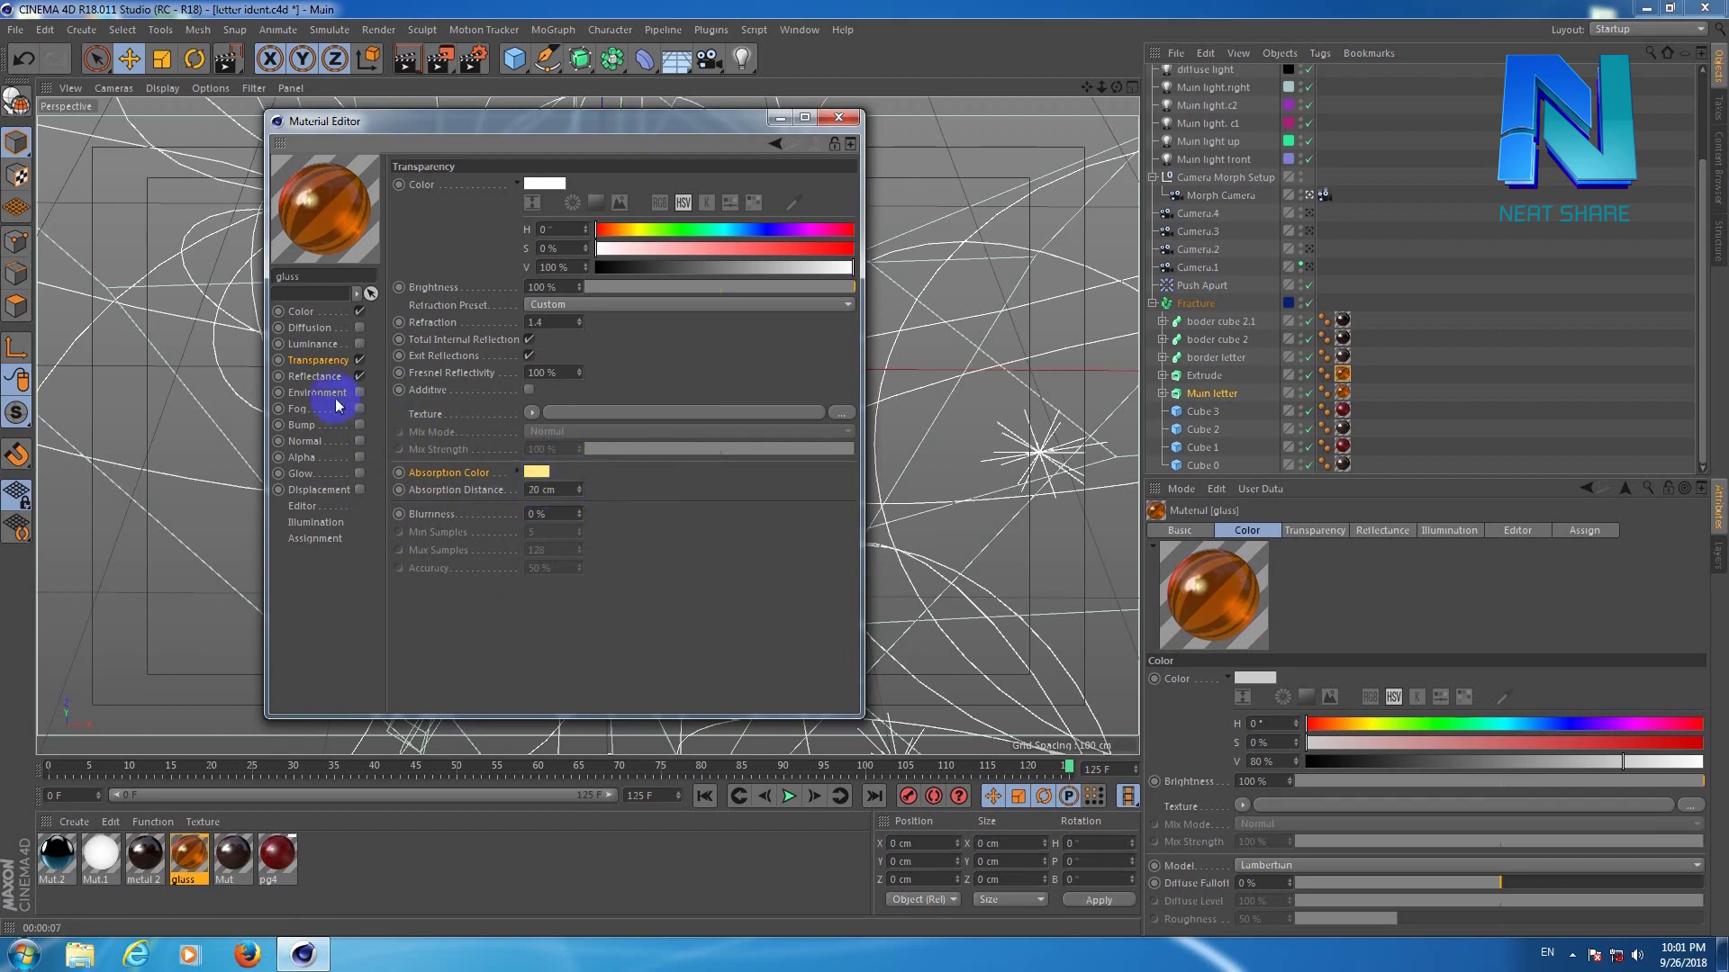
# Review the glass Default Specular width, falloff and strength values.
pyautogui.click(317, 378)
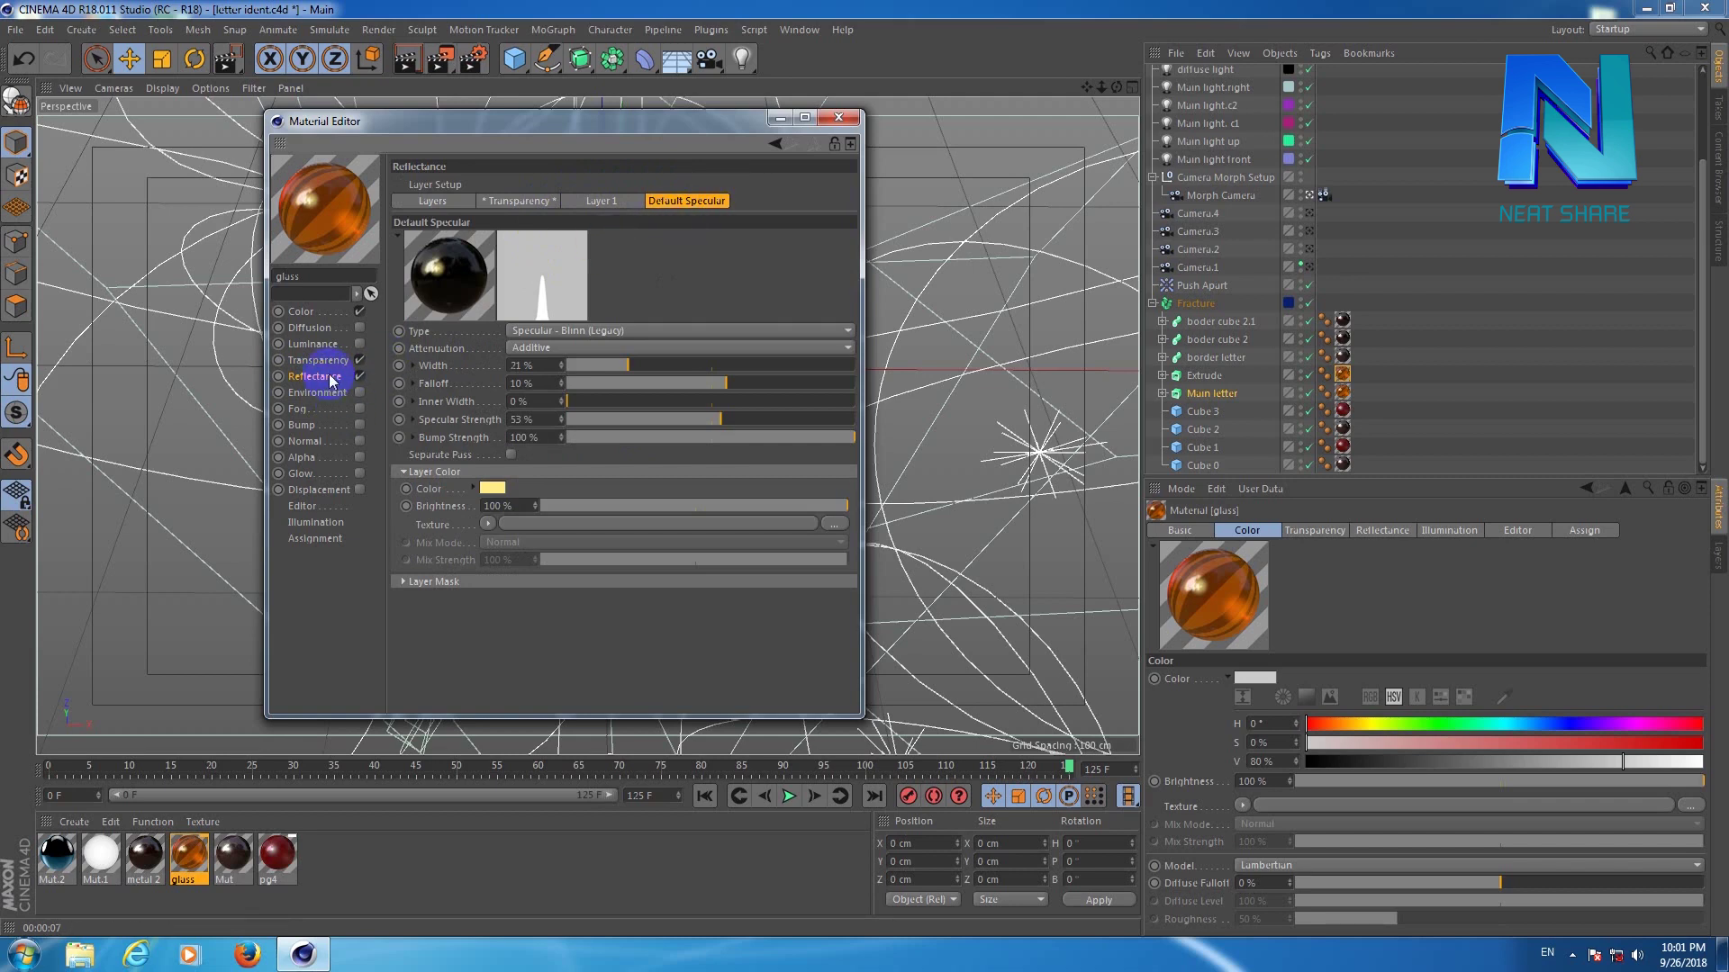
pyautogui.moveTo(556, 365); pyautogui.dragTo(465, 364)
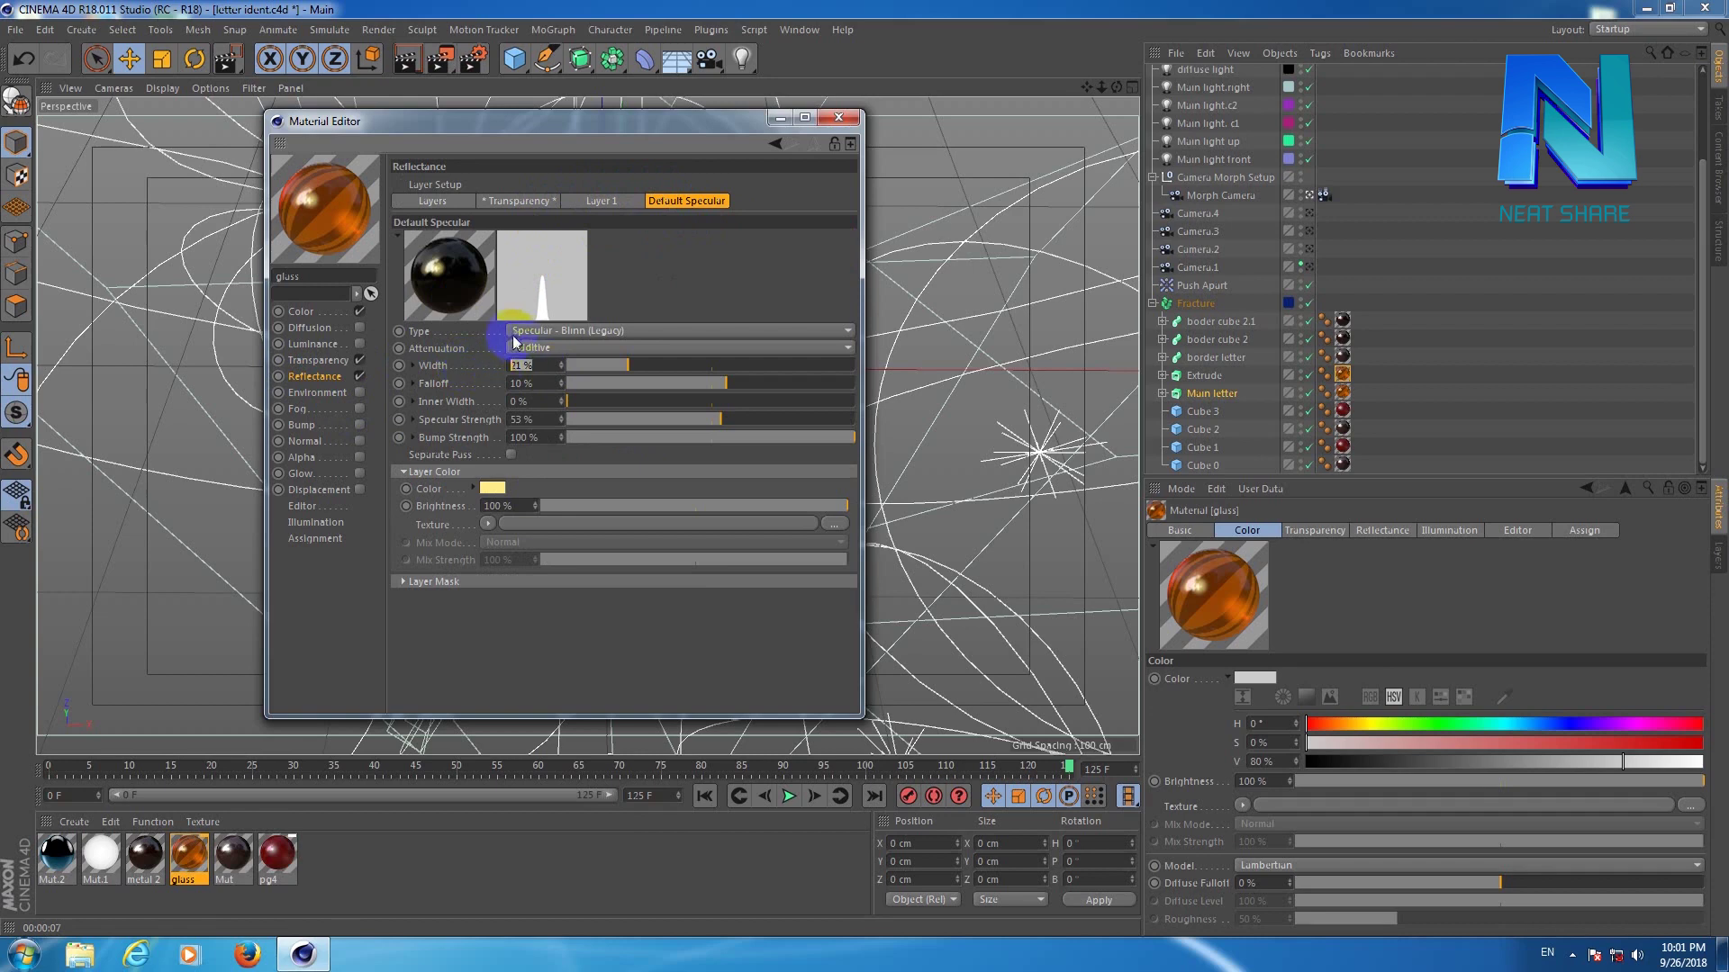
pyautogui.moveTo(547, 381); pyautogui.dragTo(436, 381)
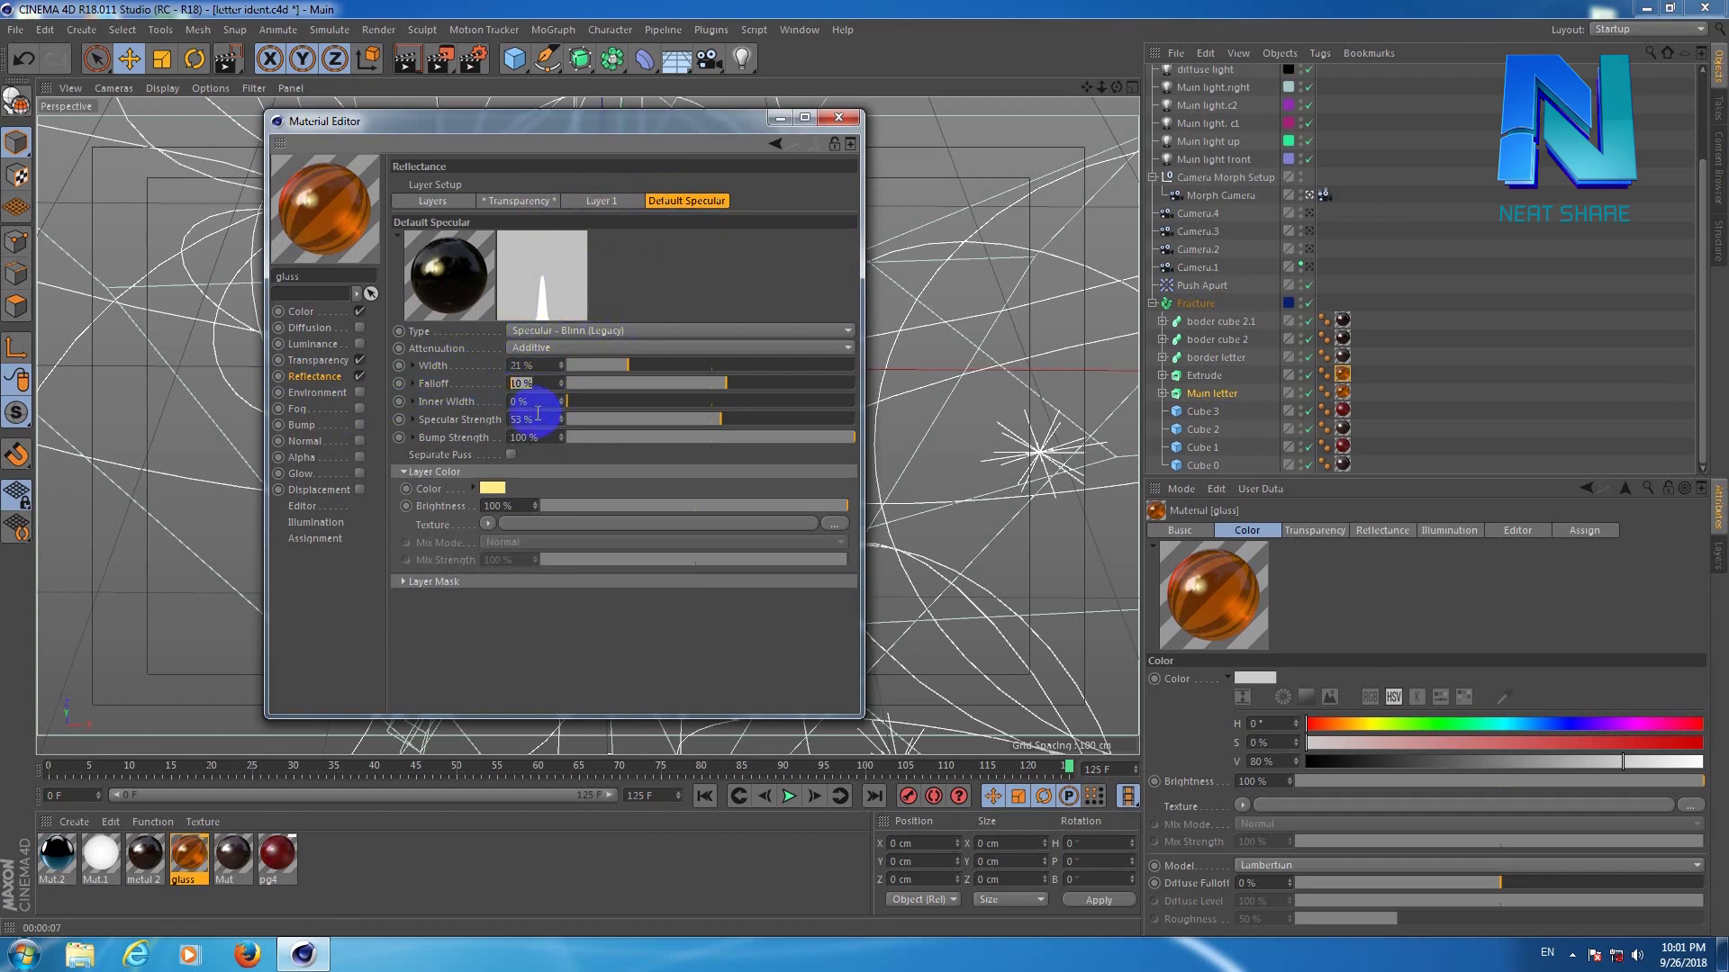
pyautogui.moveTo(543, 417); pyautogui.dragTo(423, 419)
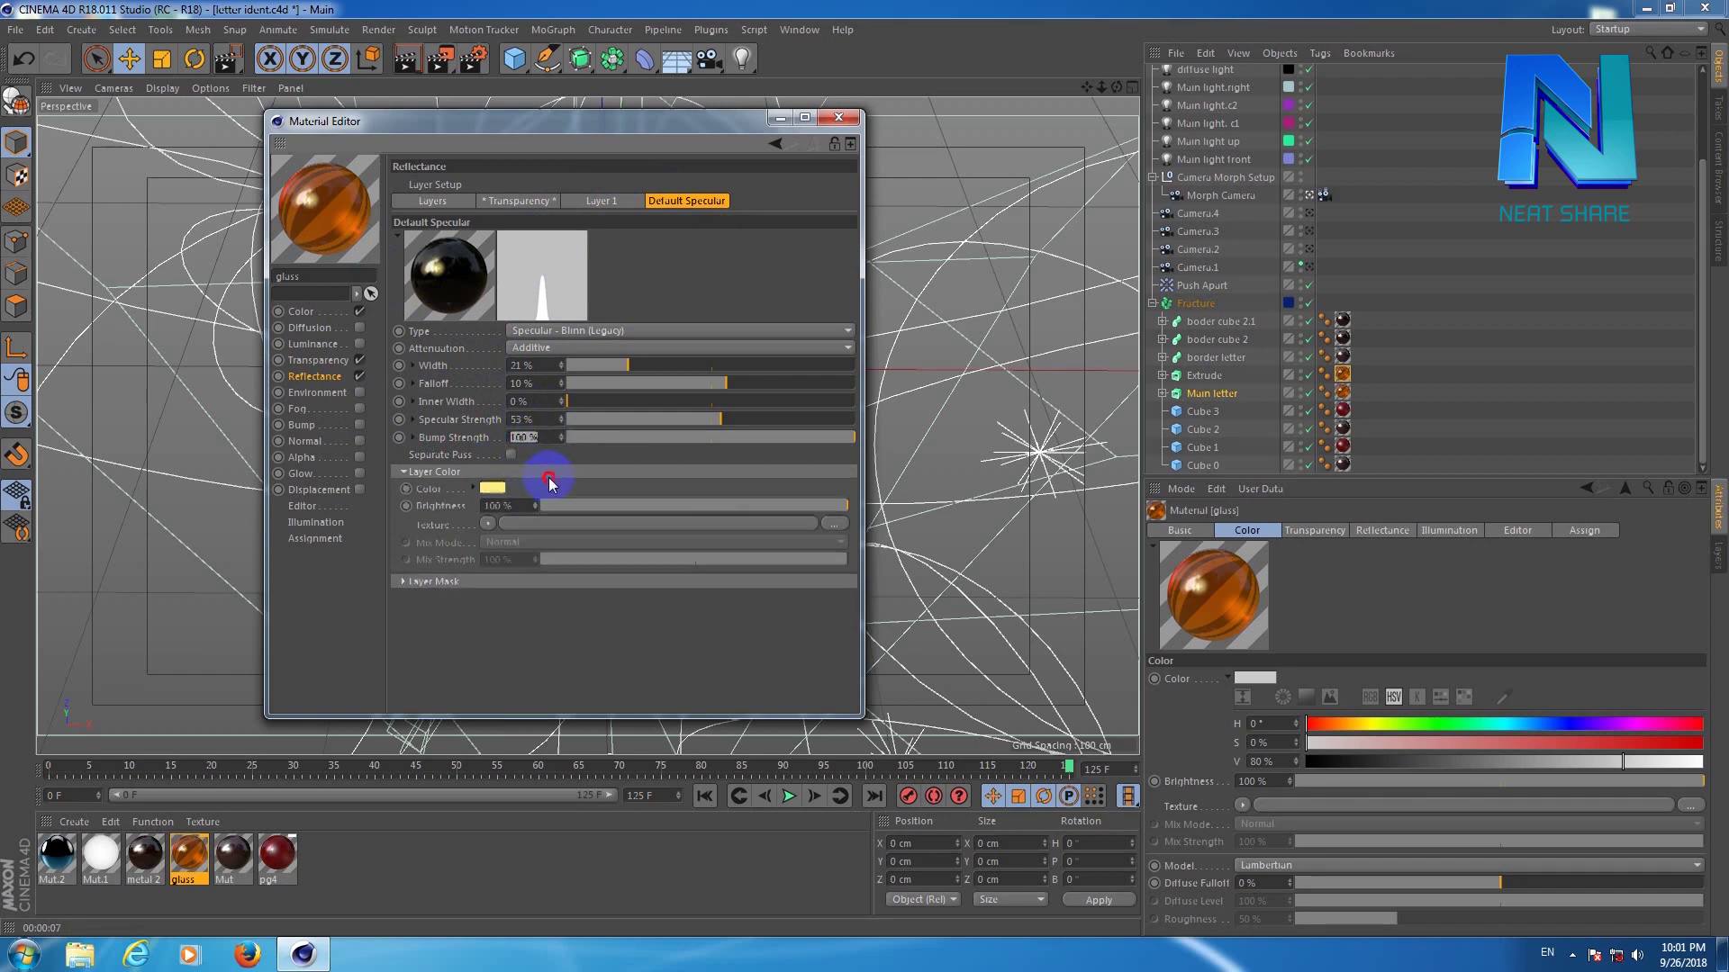
# Inspect the parameter options for the Transparency absorption colour.
pyautogui.click(552, 471)
pyautogui.click(346, 362)
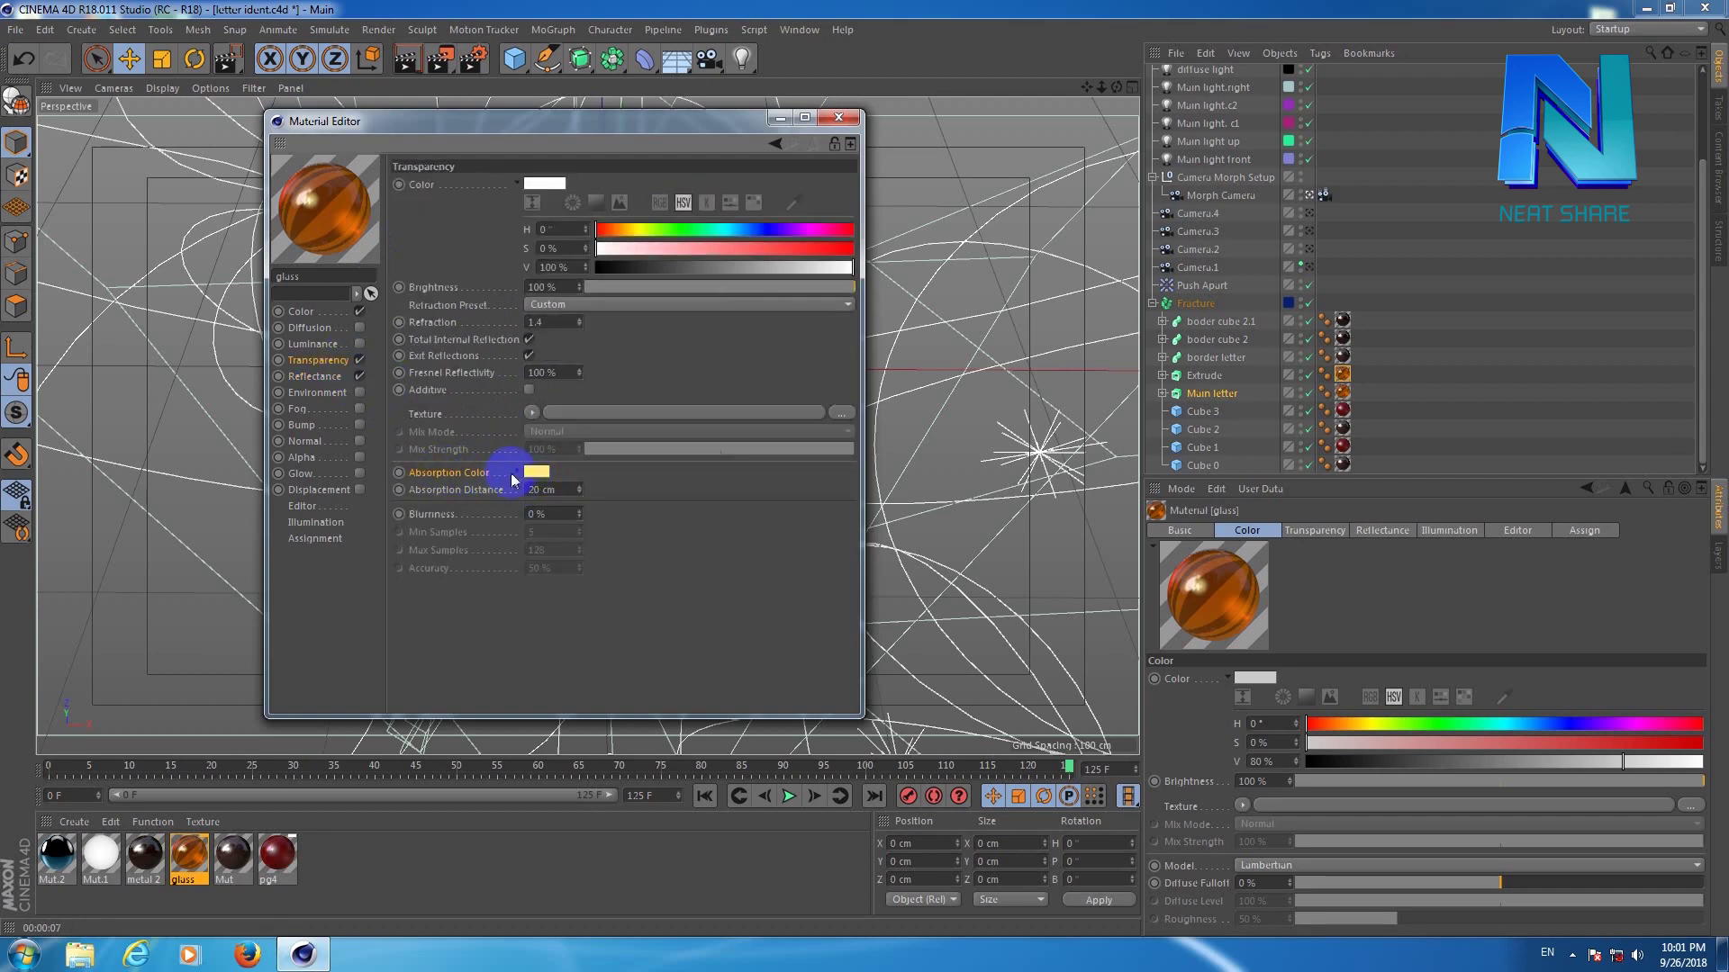
pyautogui.rightClick(468, 472)
pyautogui.rightClick(537, 476)
pyautogui.rightClick(504, 469)
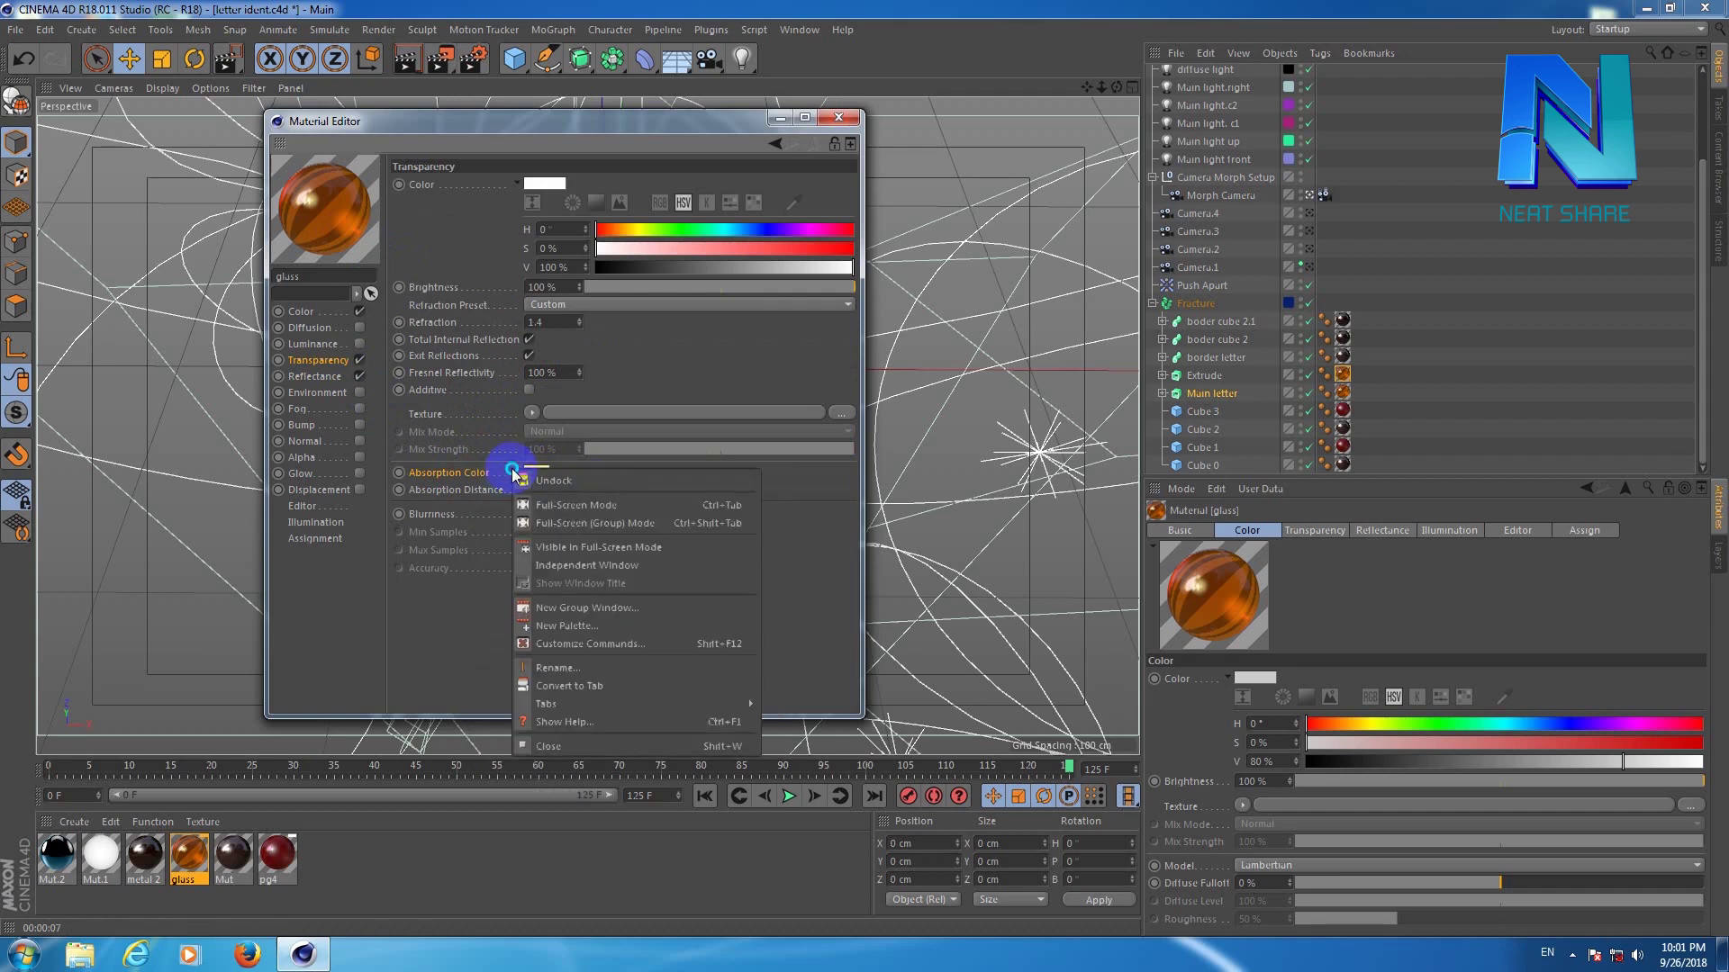
pyautogui.click(462, 486)
pyautogui.rightClick(467, 479)
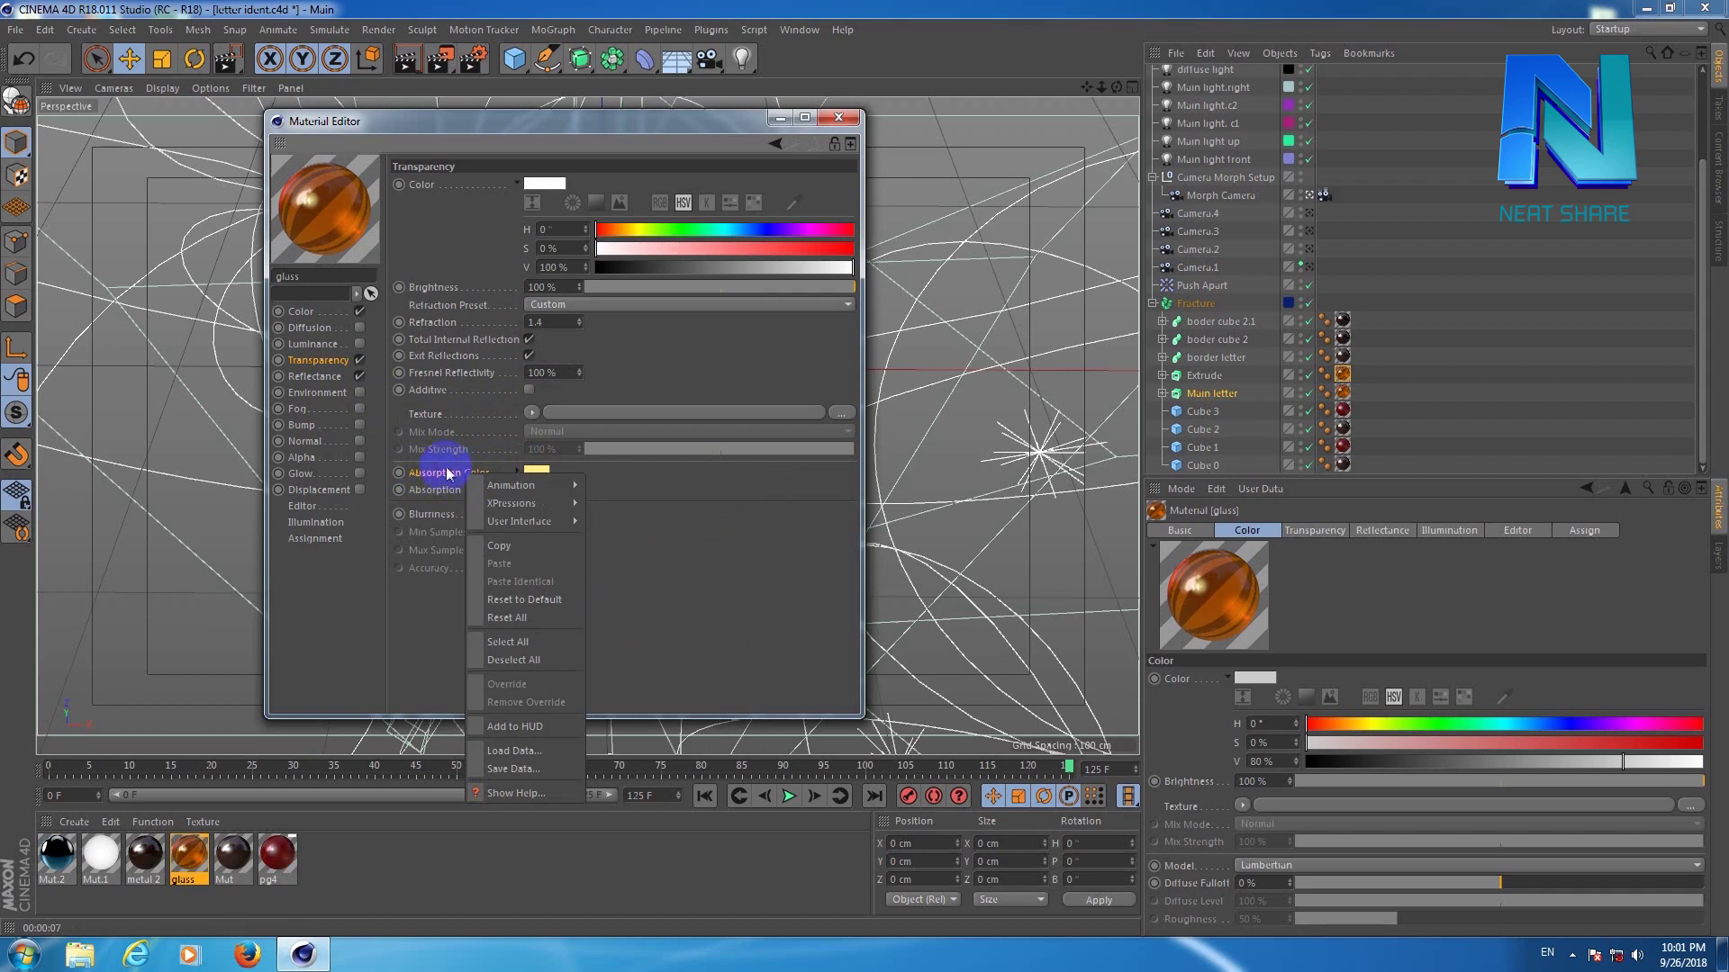
# Check the specular layer colour, then show Layer 1: 40% reflection strength, 80% mix.
pyautogui.click(324, 376)
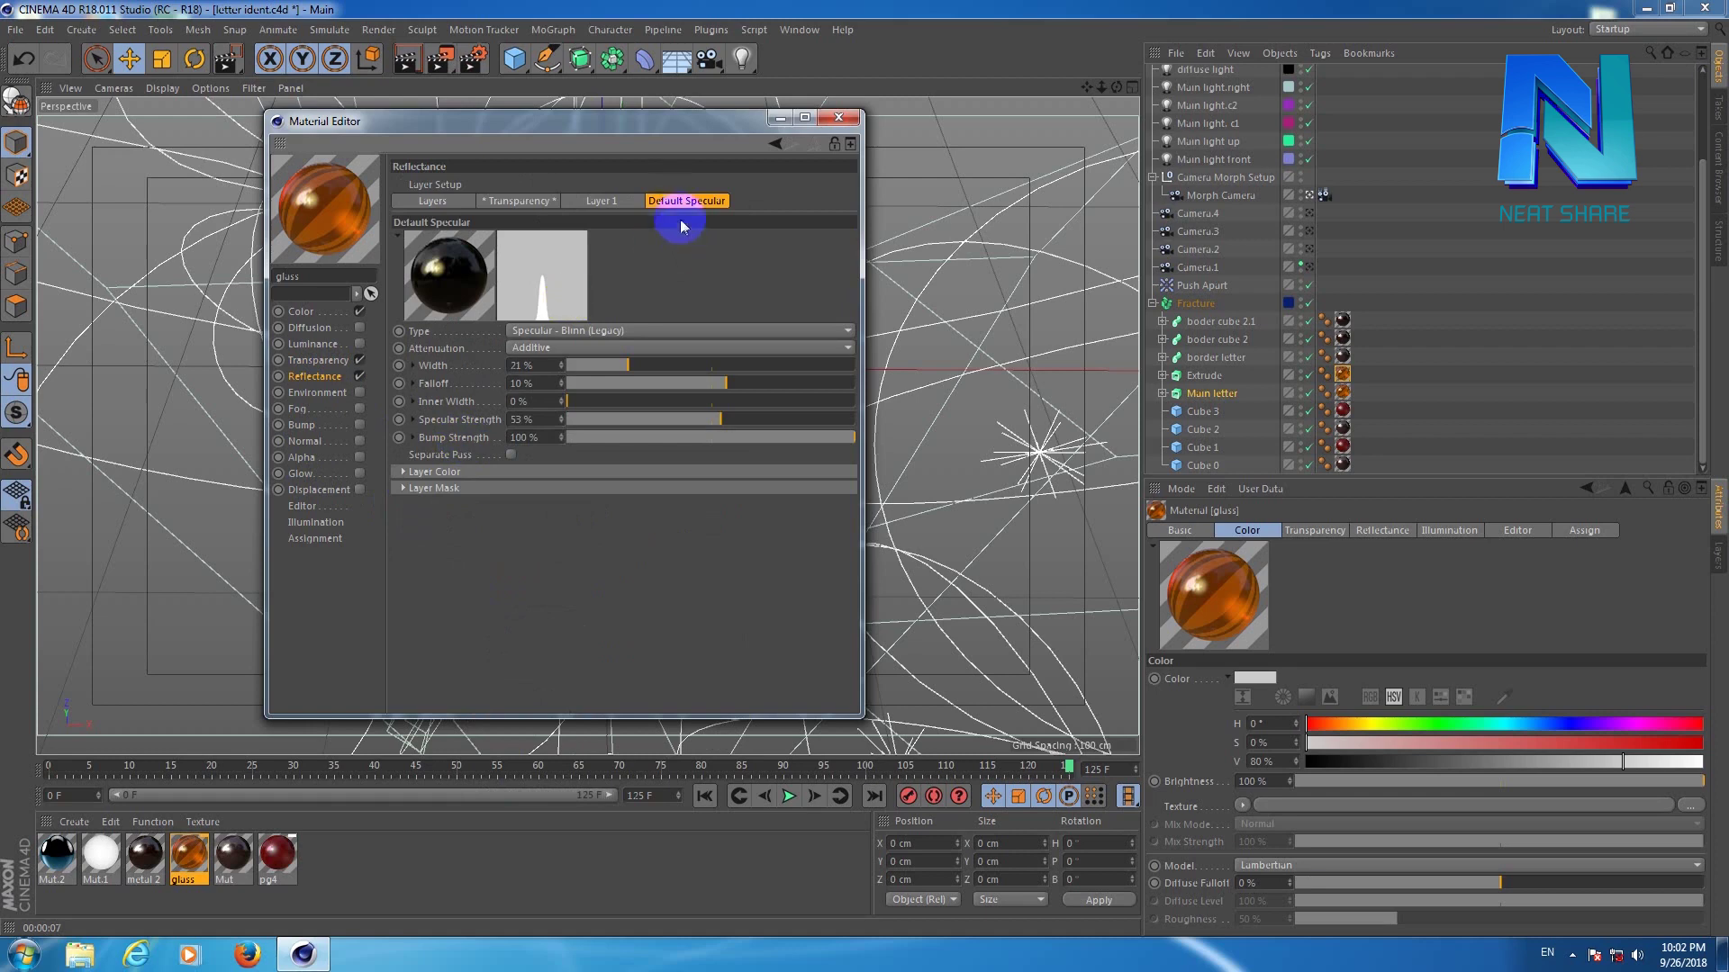
pyautogui.click(407, 472)
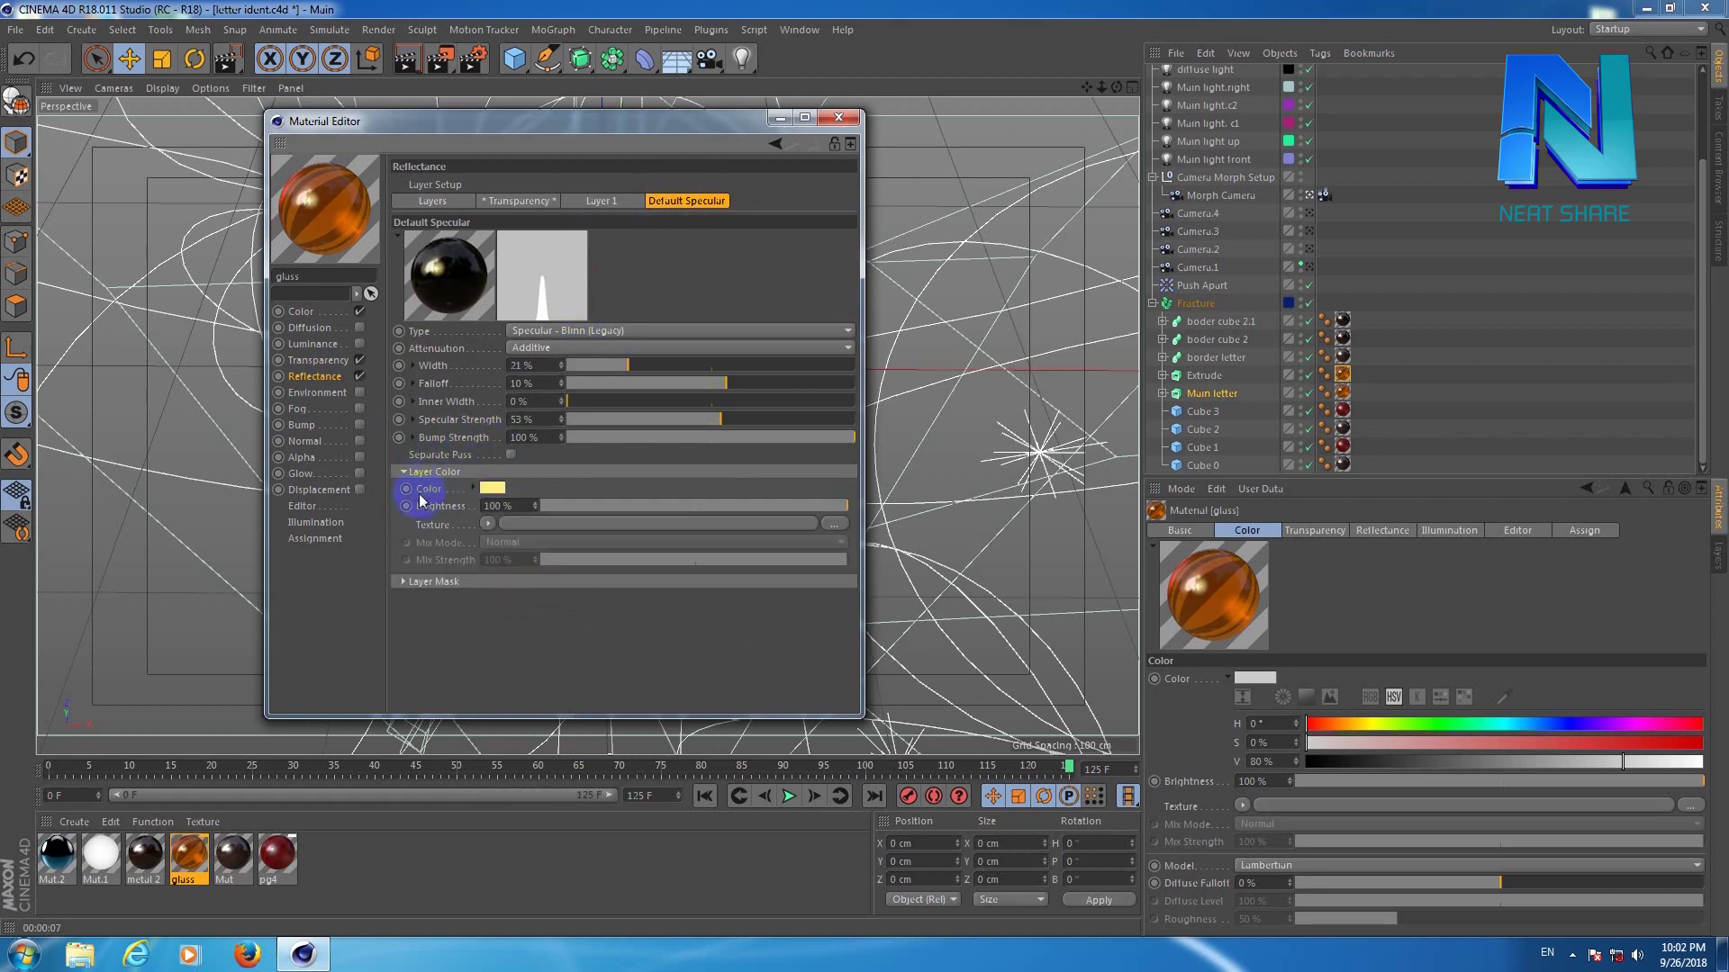
pyautogui.rightClick(431, 489)
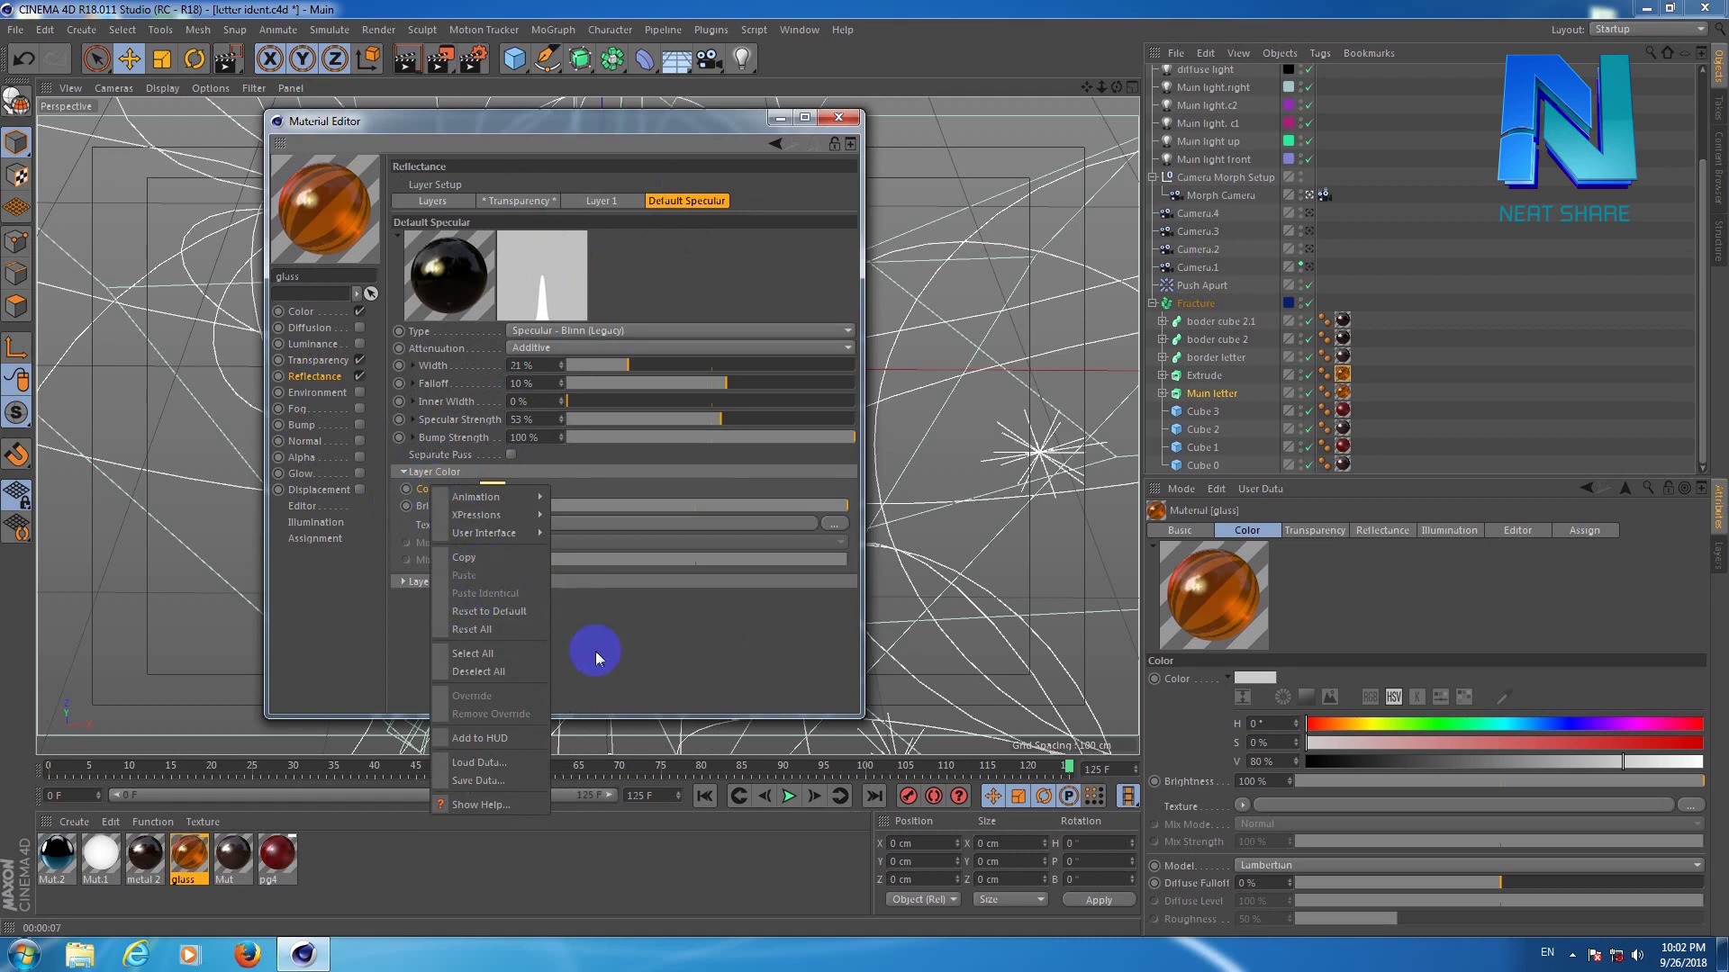
pyautogui.click(600, 655)
pyautogui.click(598, 201)
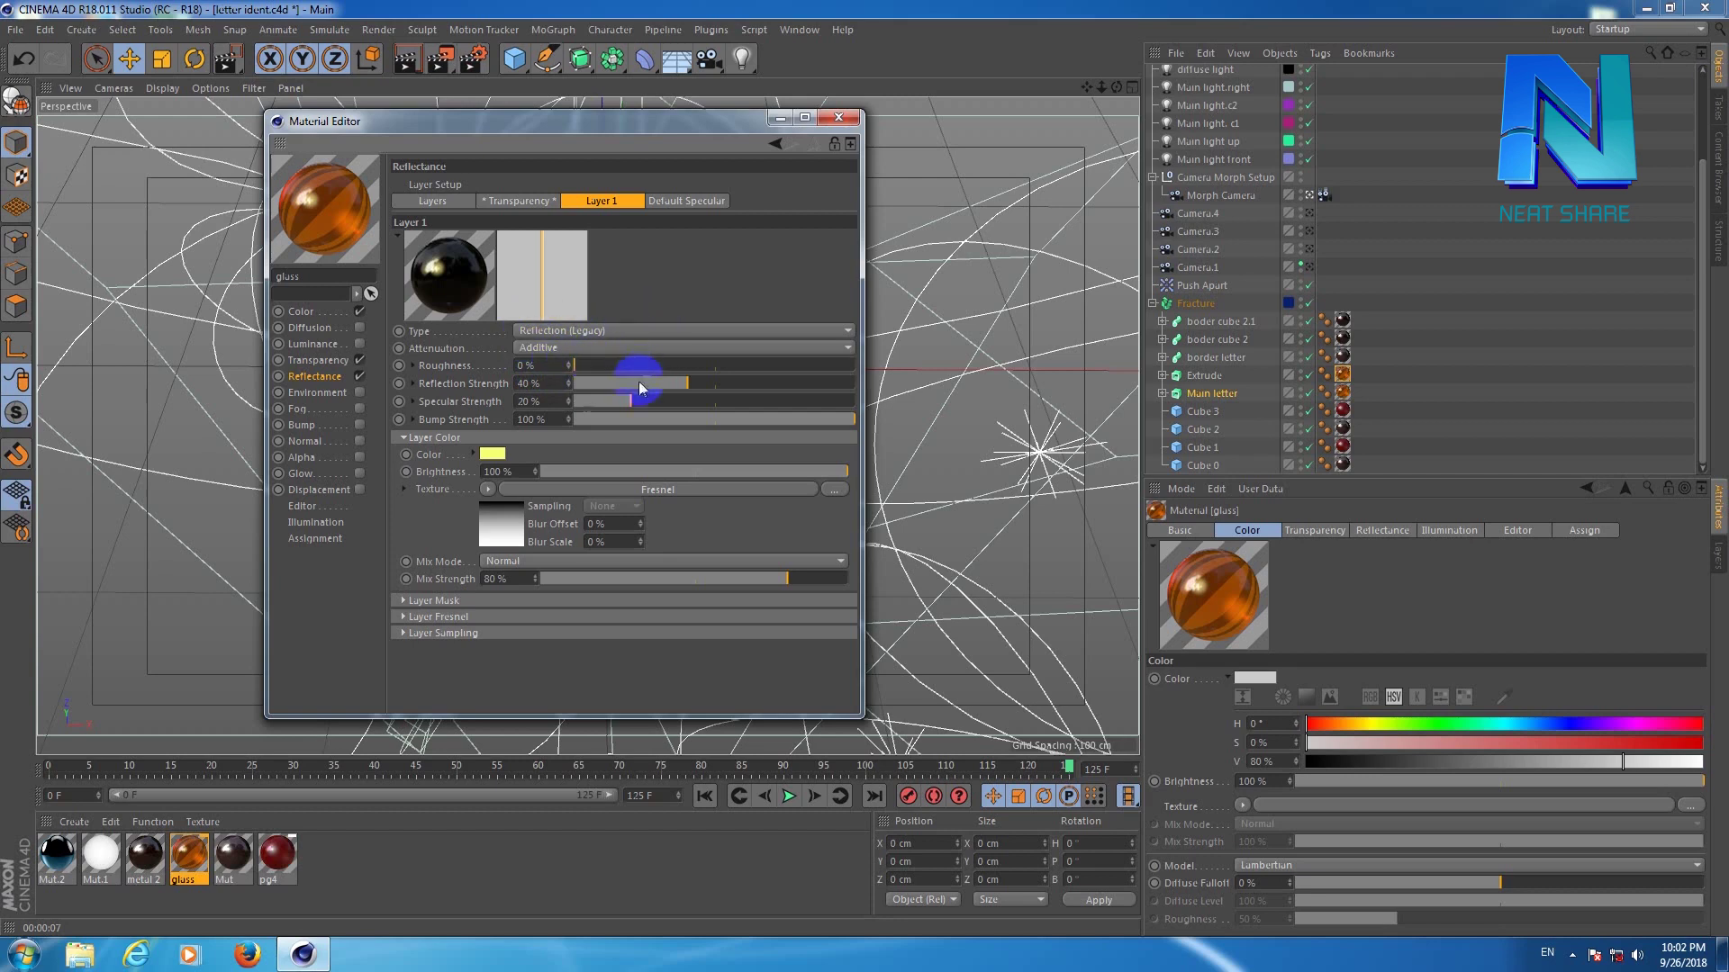
# Review Layer 1's Layer Mask settings with a 19% amount.
pyautogui.click(436, 457)
pyautogui.moveTo(496, 456); pyautogui.dragTo(540, 543)
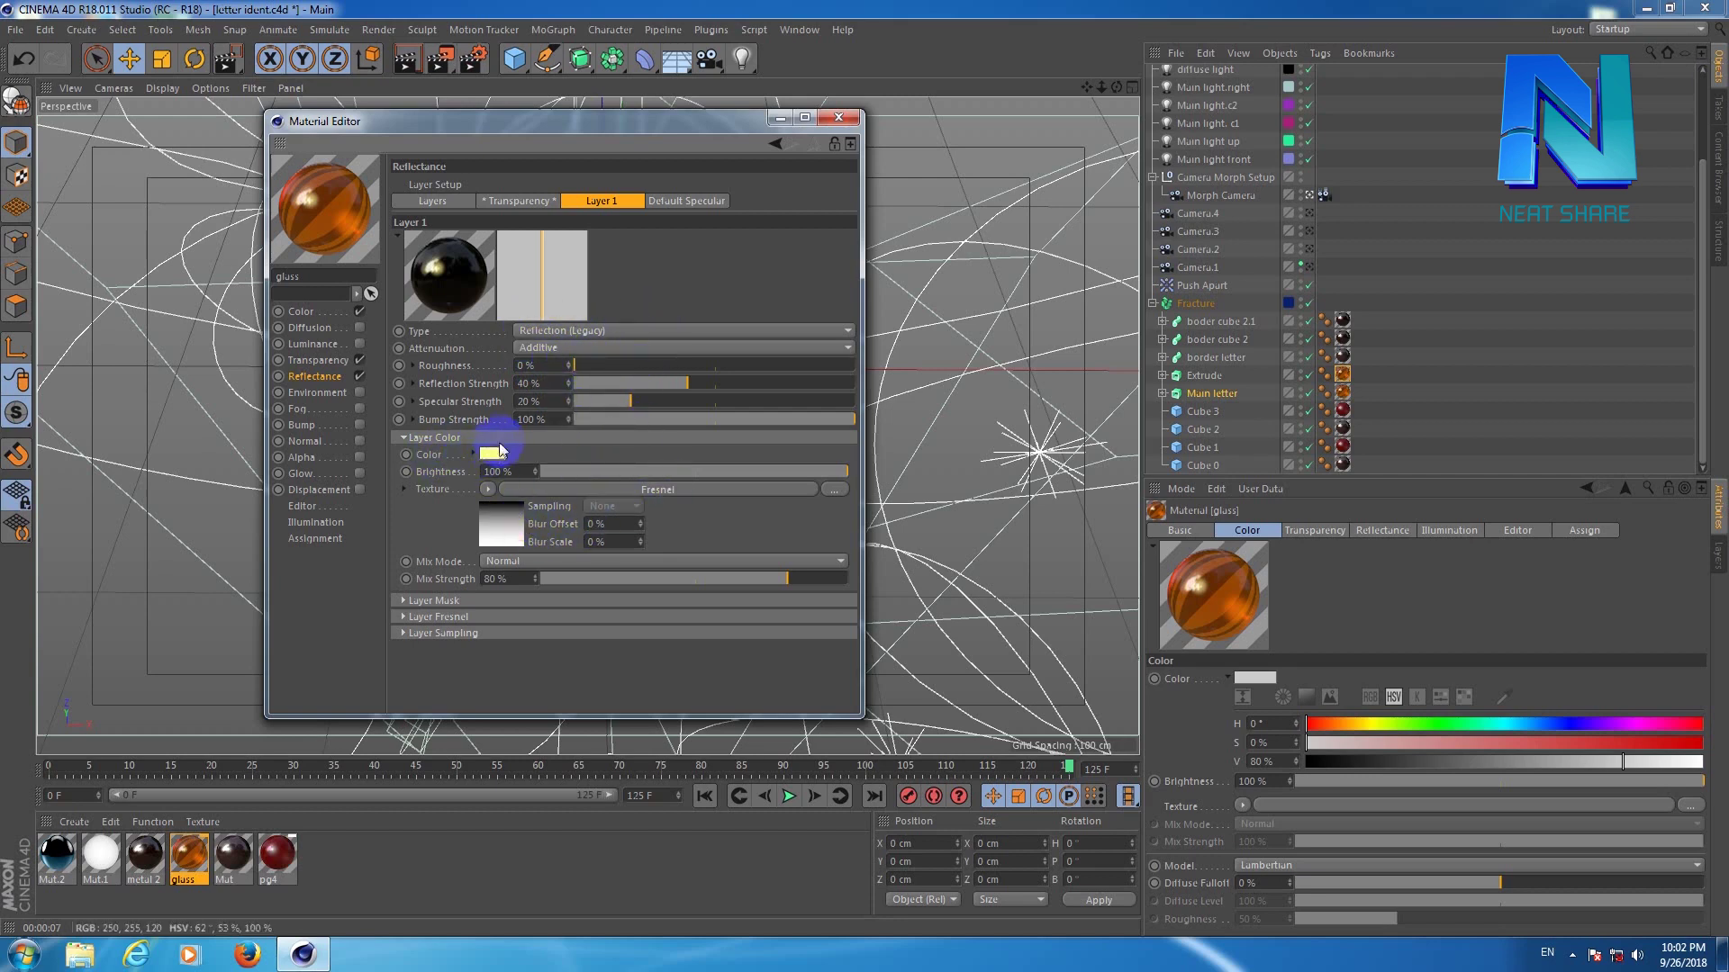
pyautogui.moveTo(540, 543); pyautogui.dragTo(401, 628)
pyautogui.click(397, 602)
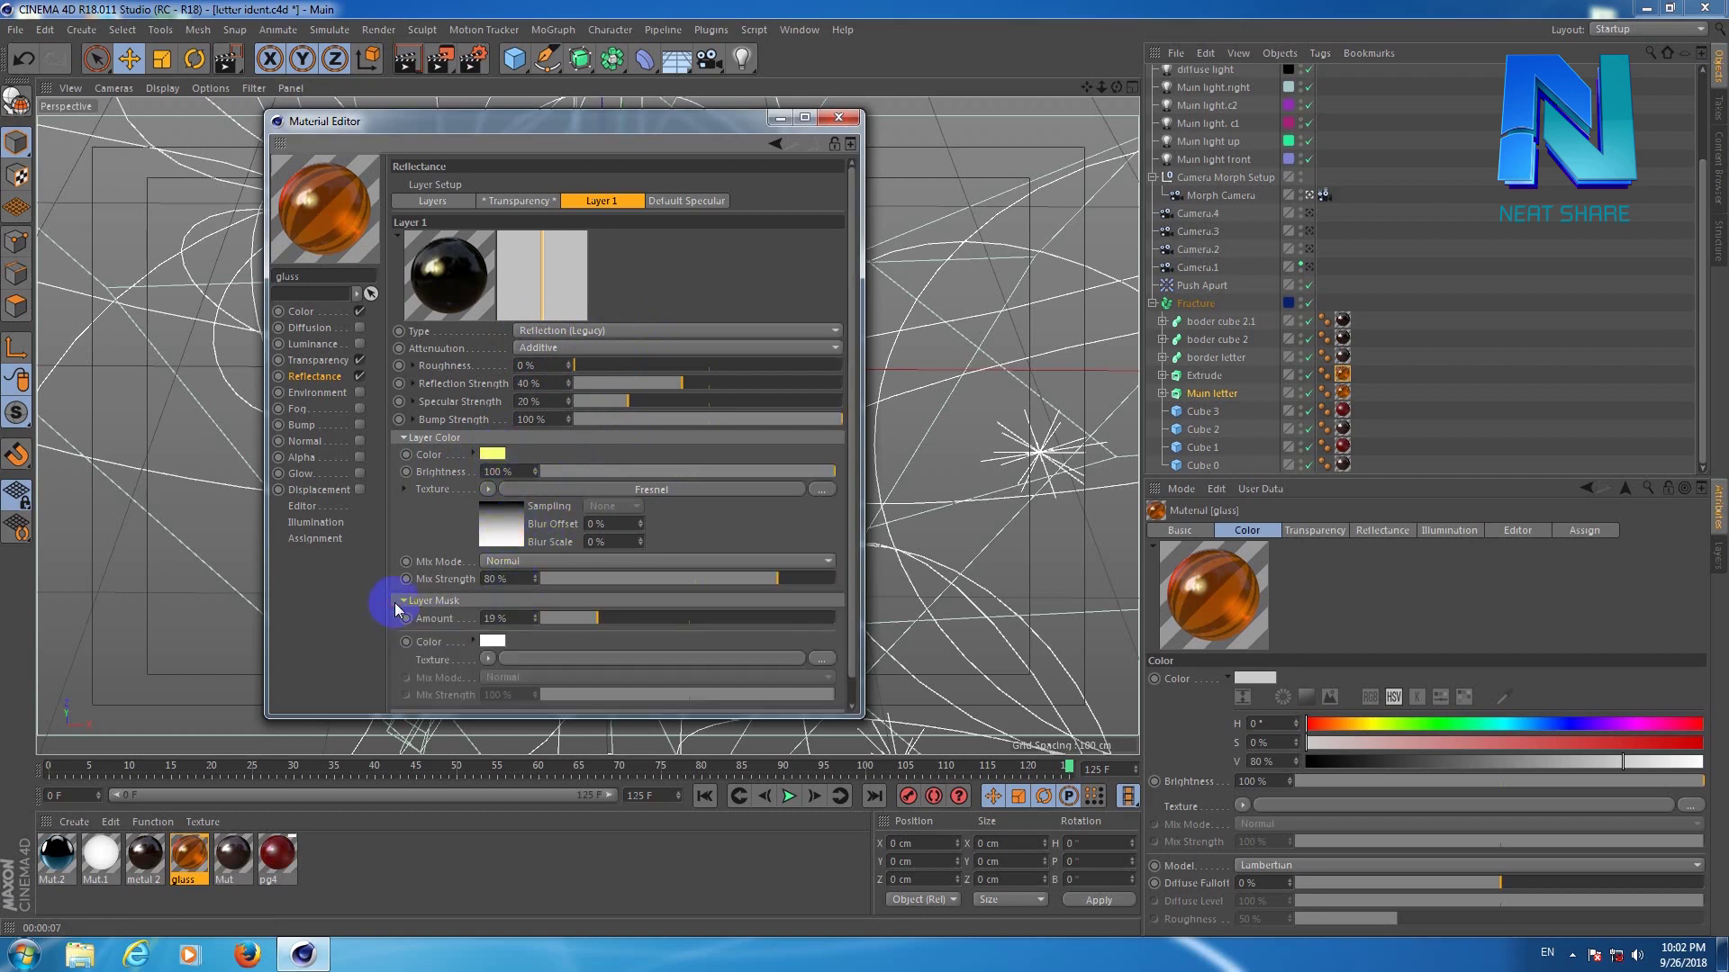
pyautogui.doubleClick(497, 618)
pyautogui.click(854, 591)
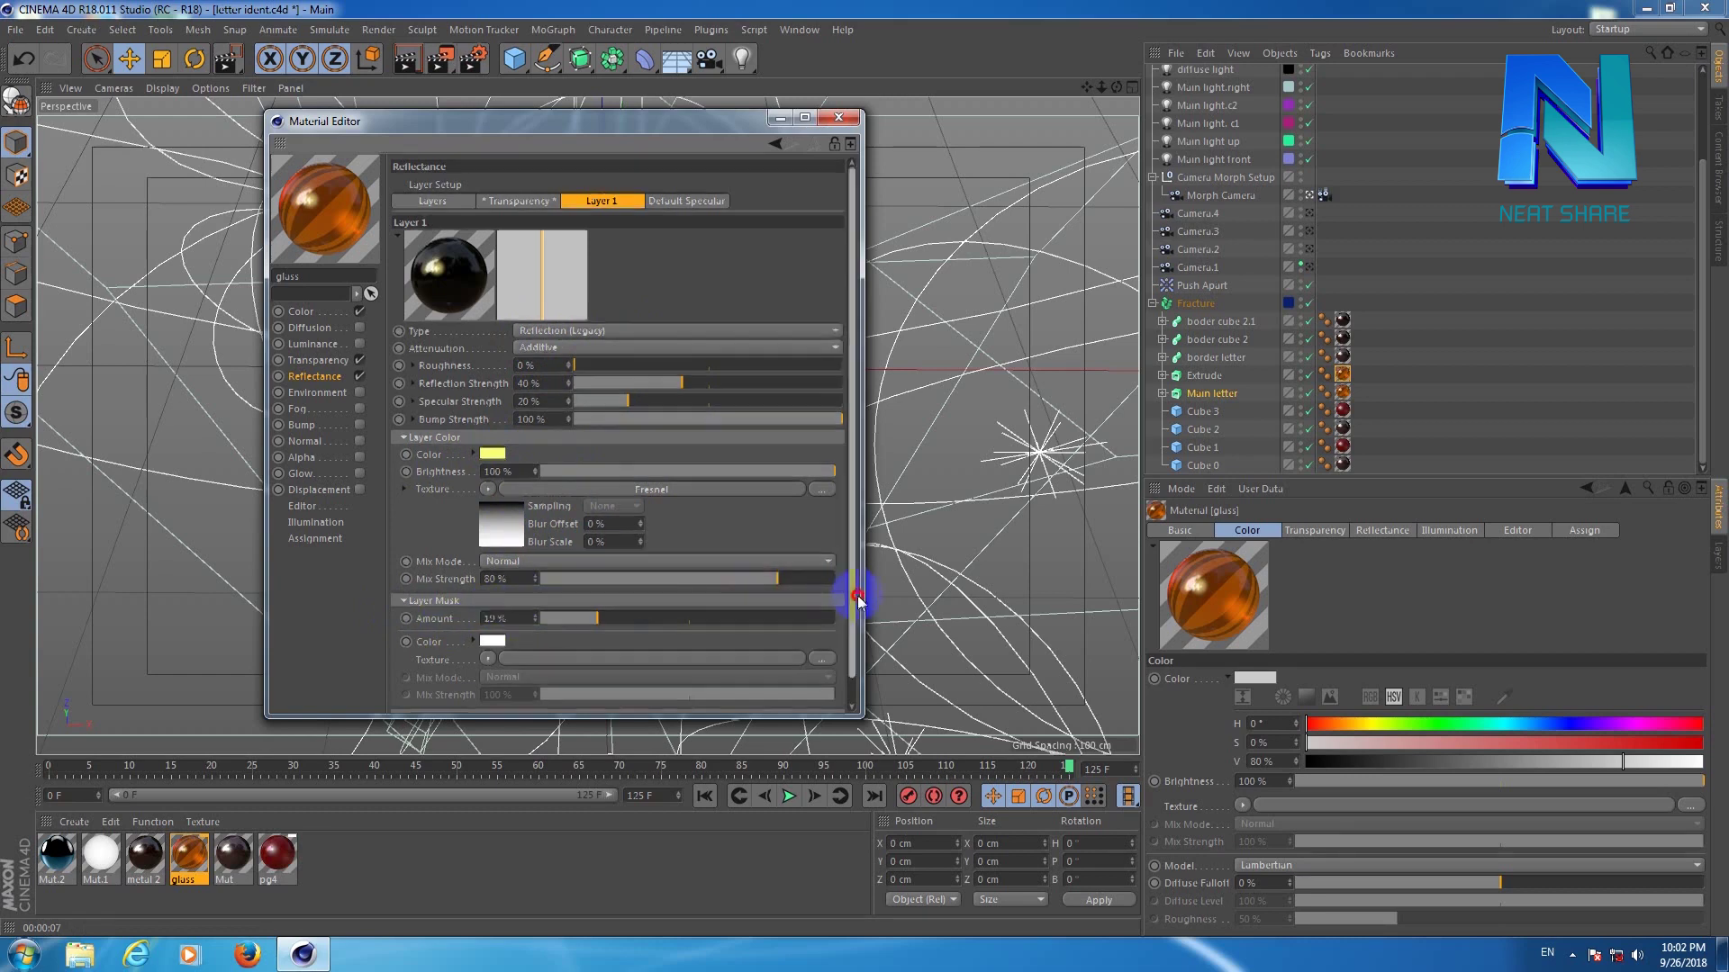
pyautogui.click(404, 630)
pyautogui.click(407, 574)
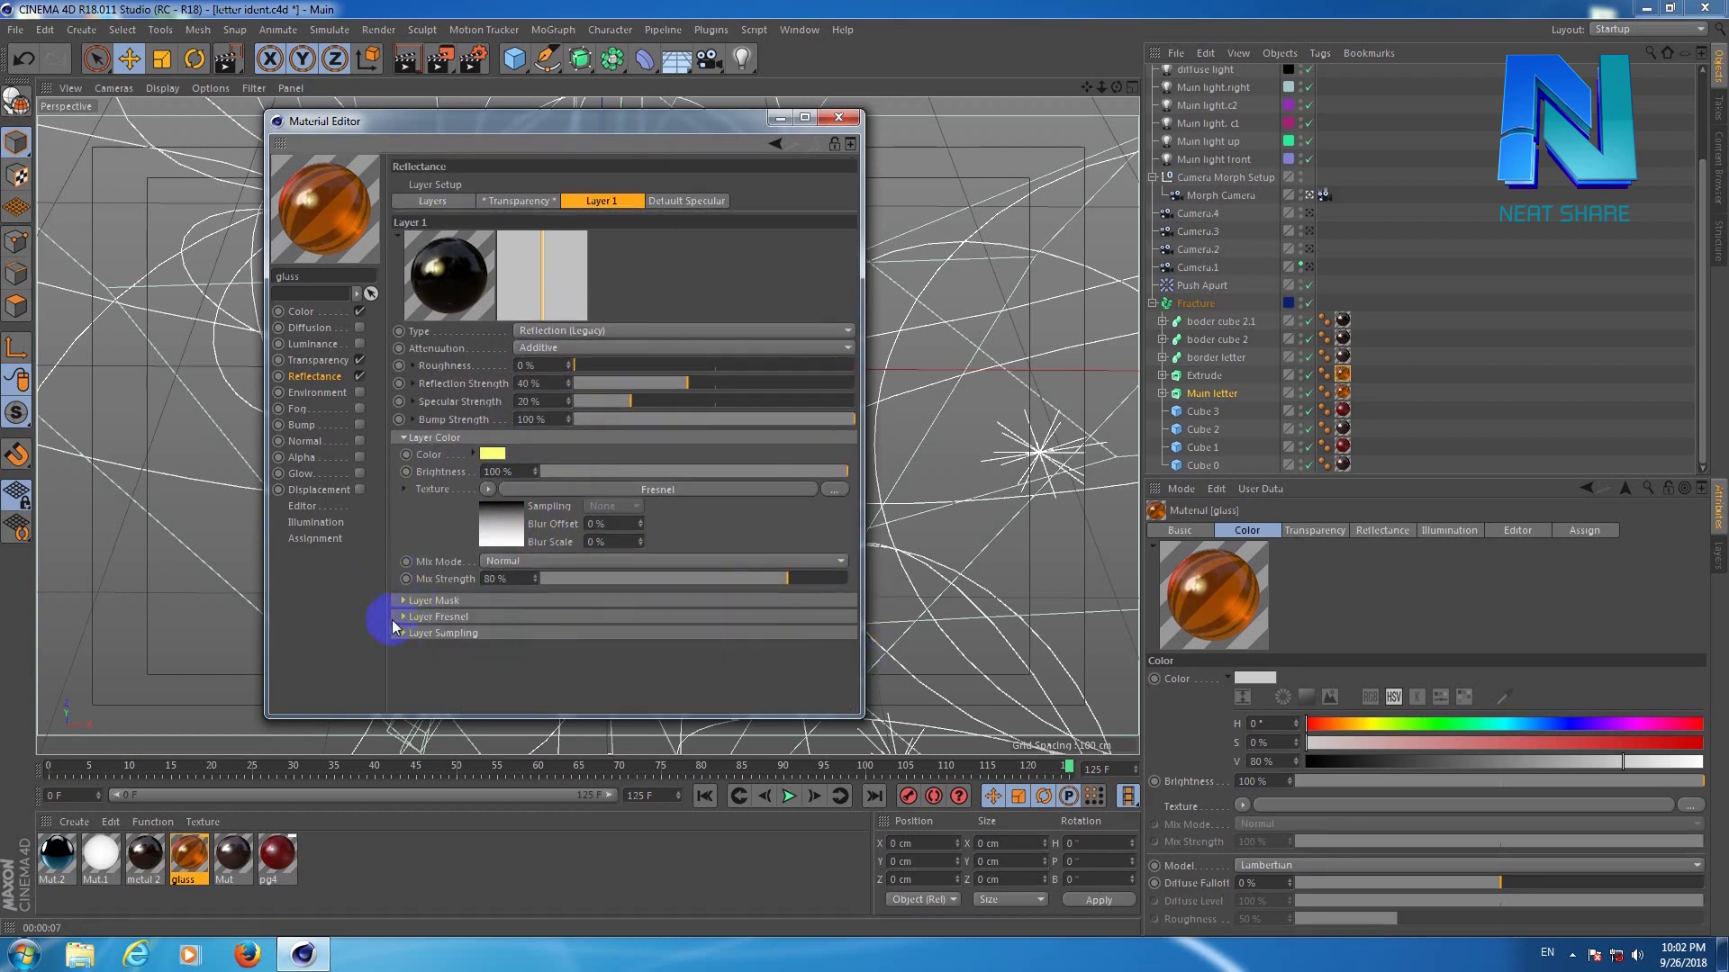
# Inspect Layer 1's Layer Fresnel section and texture shader menu without changes.
pyautogui.click(393, 619)
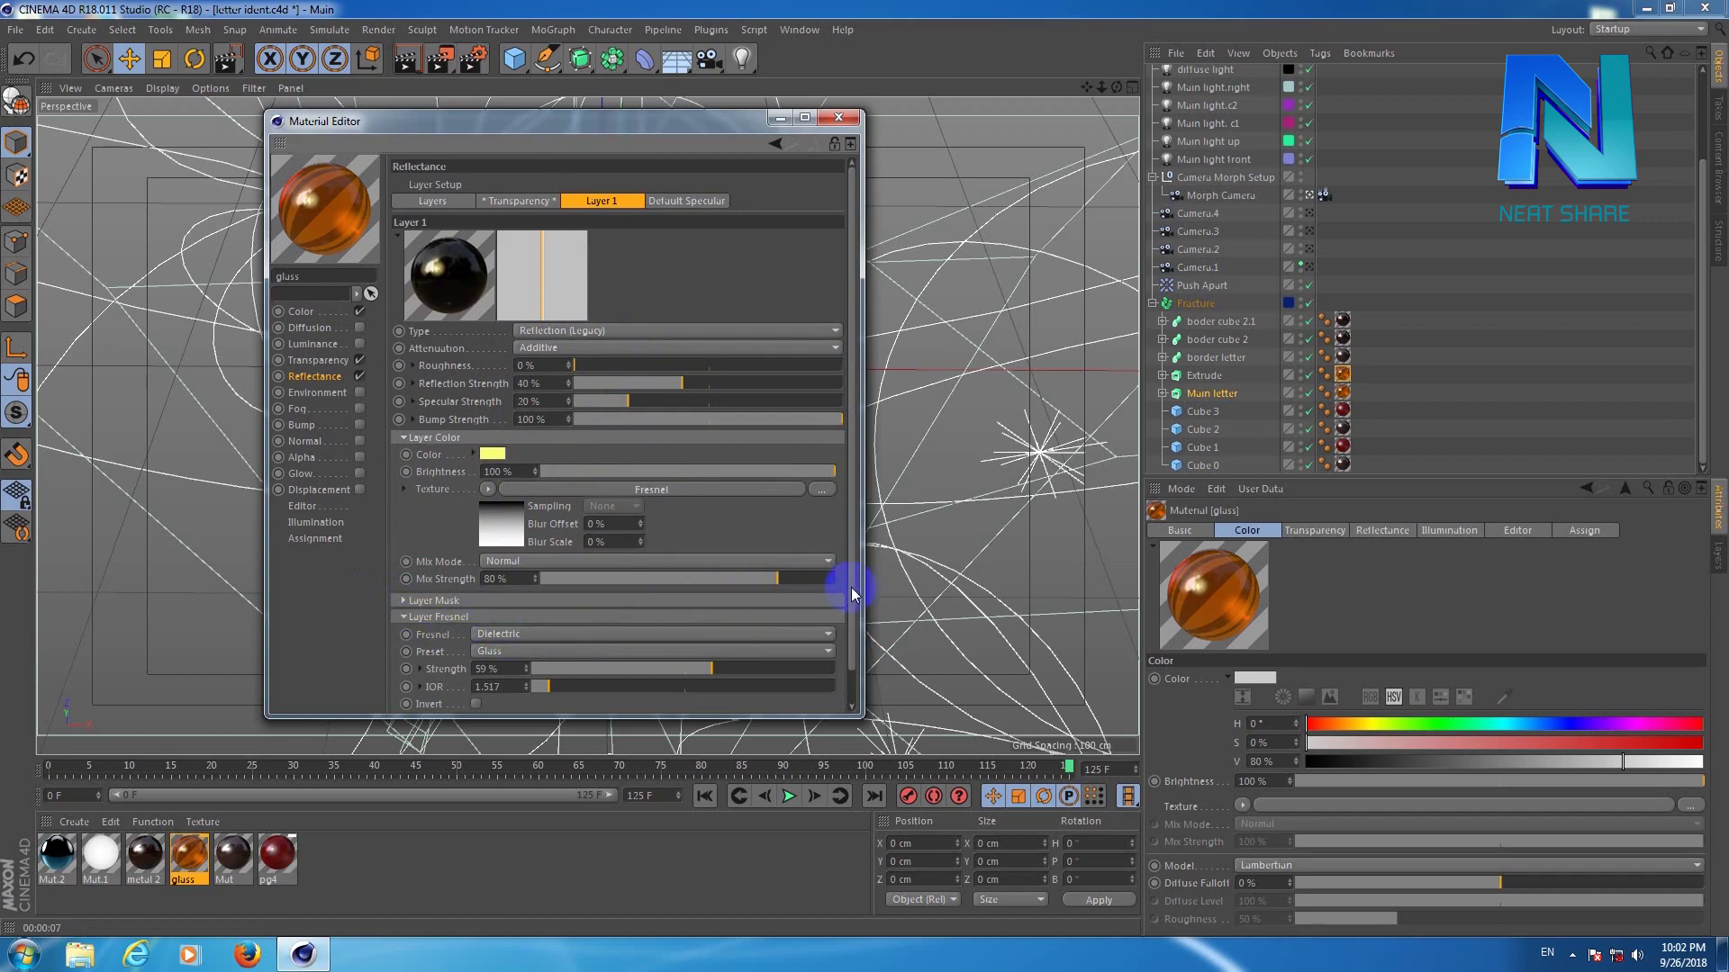
pyautogui.moveTo(851, 587); pyautogui.dragTo(854, 622)
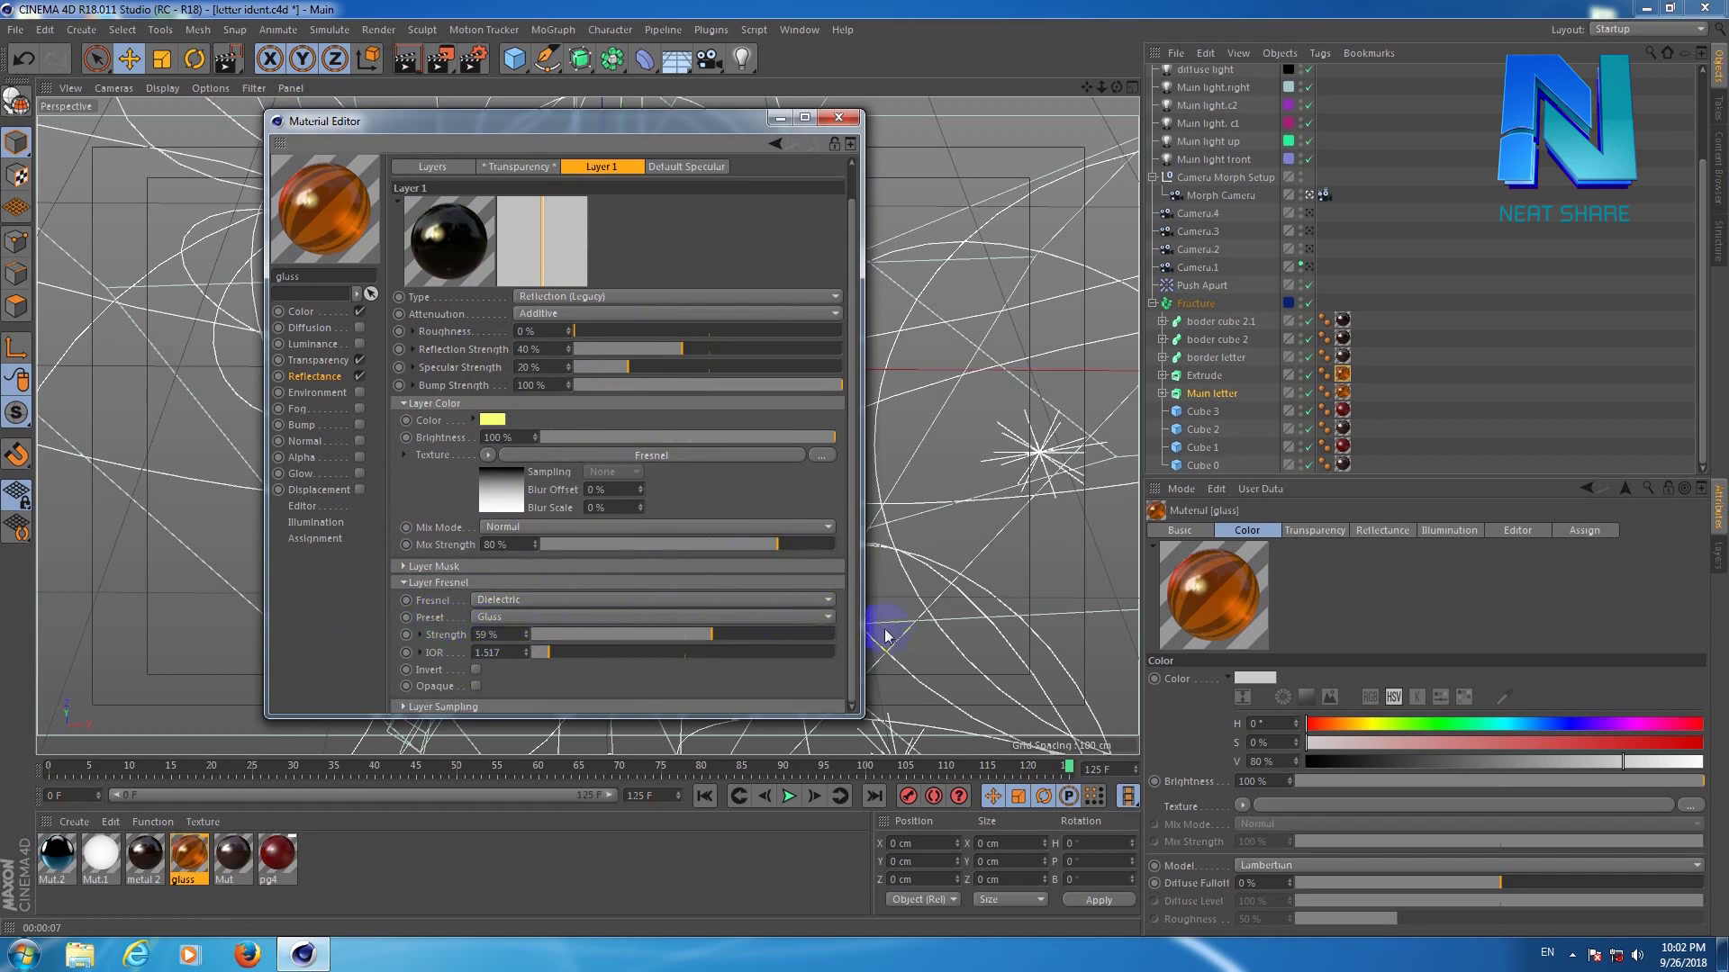
pyautogui.click(400, 585)
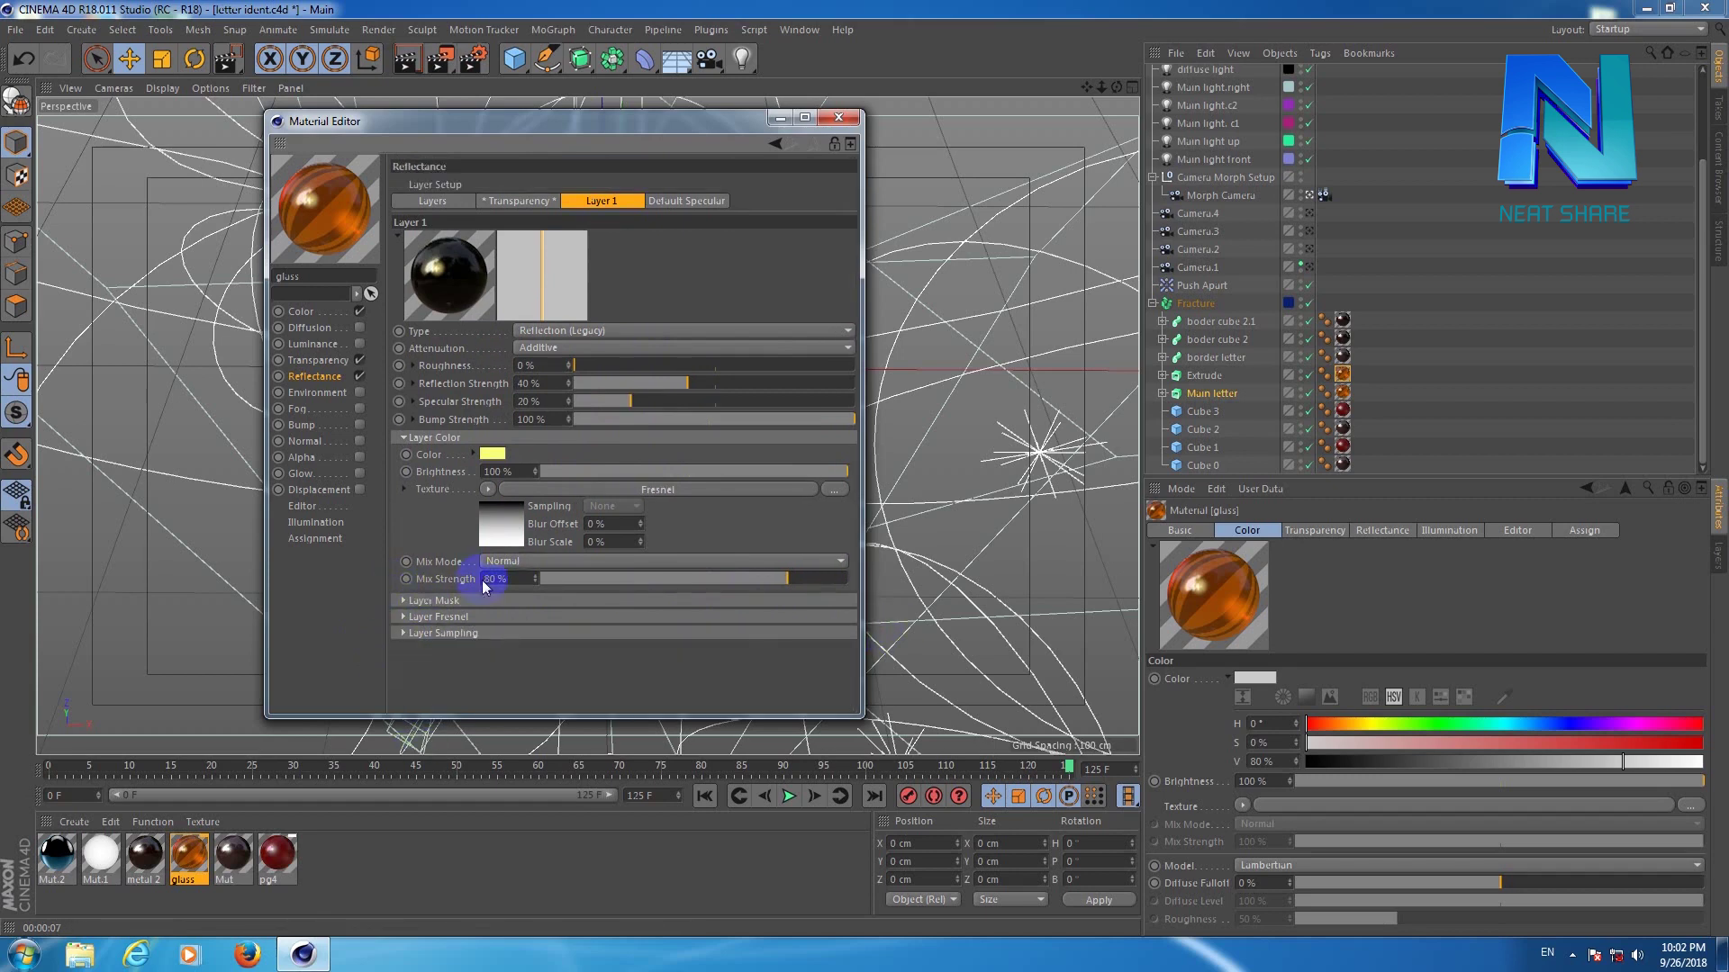
pyautogui.click(489, 491)
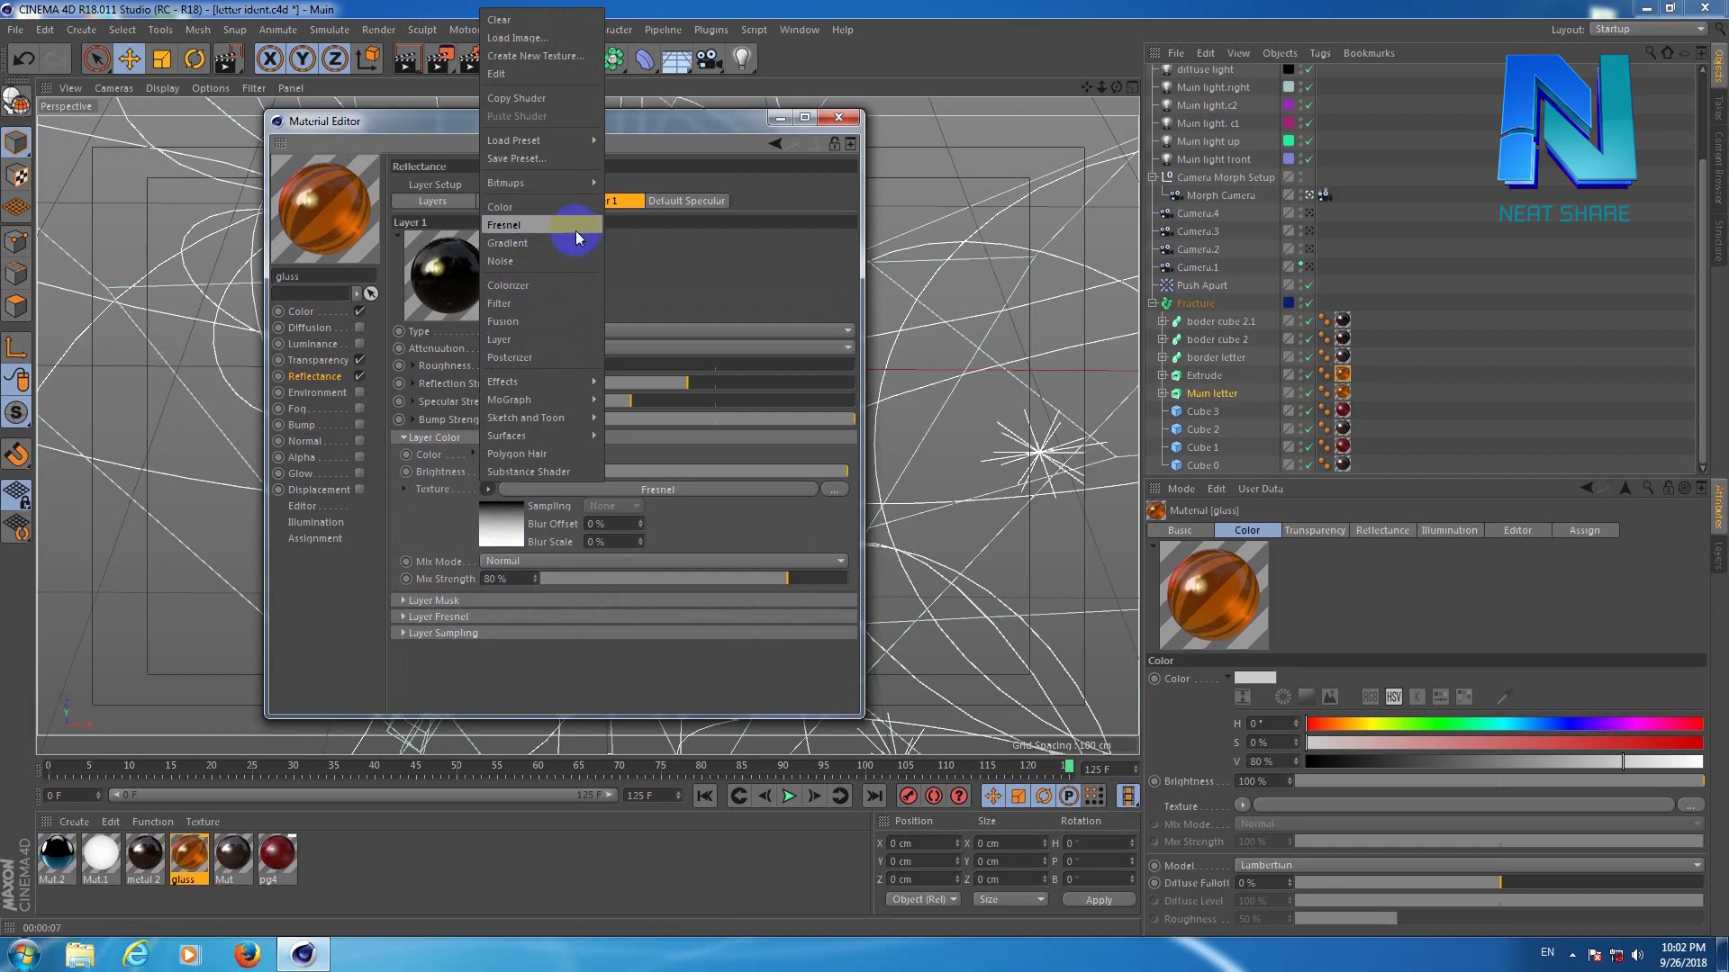
pyautogui.click(445, 657)
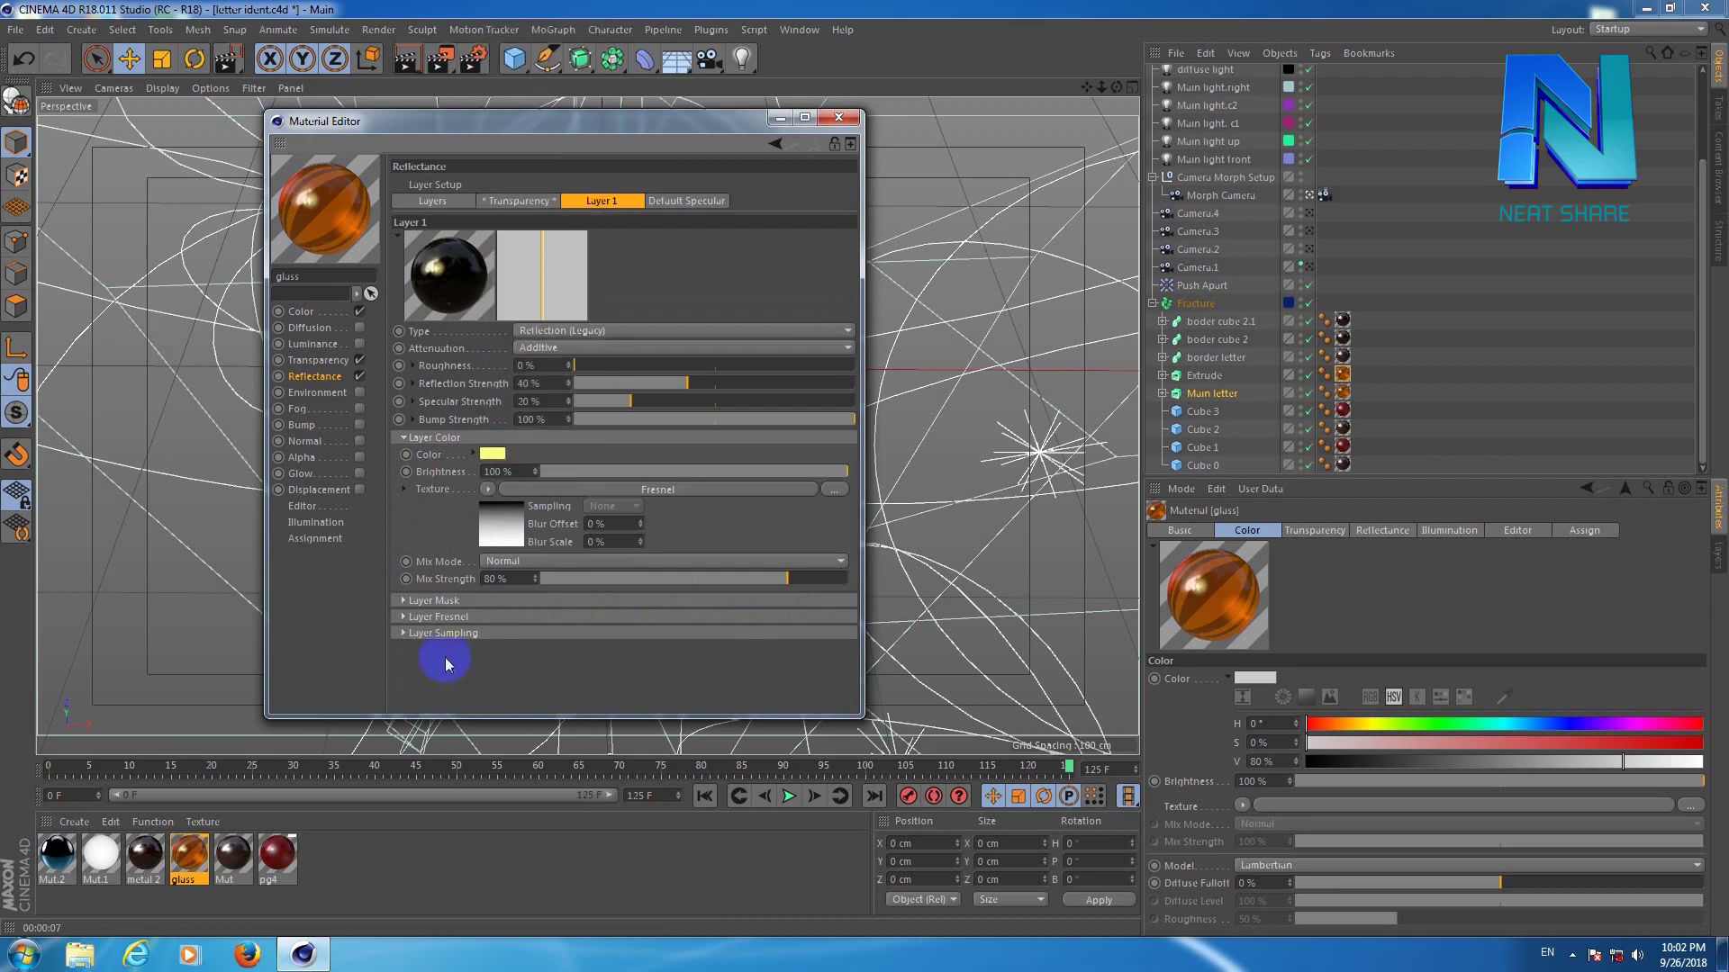
pyautogui.click(397, 615)
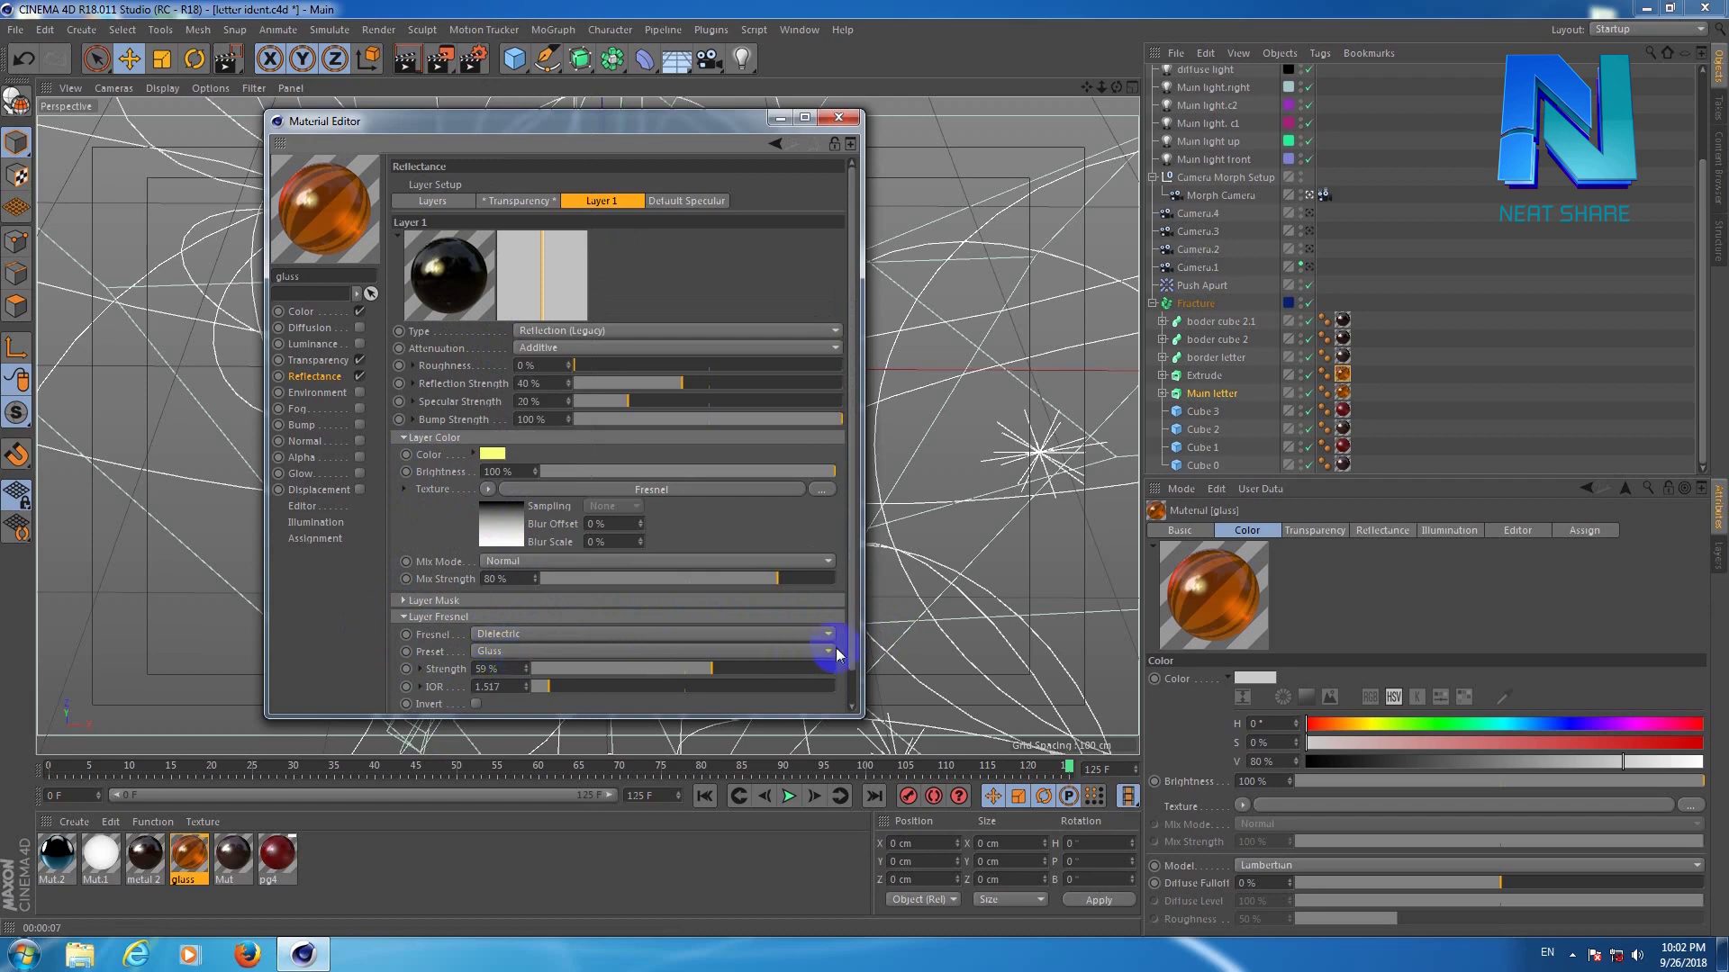
pyautogui.scroll(-1, 853, 676)
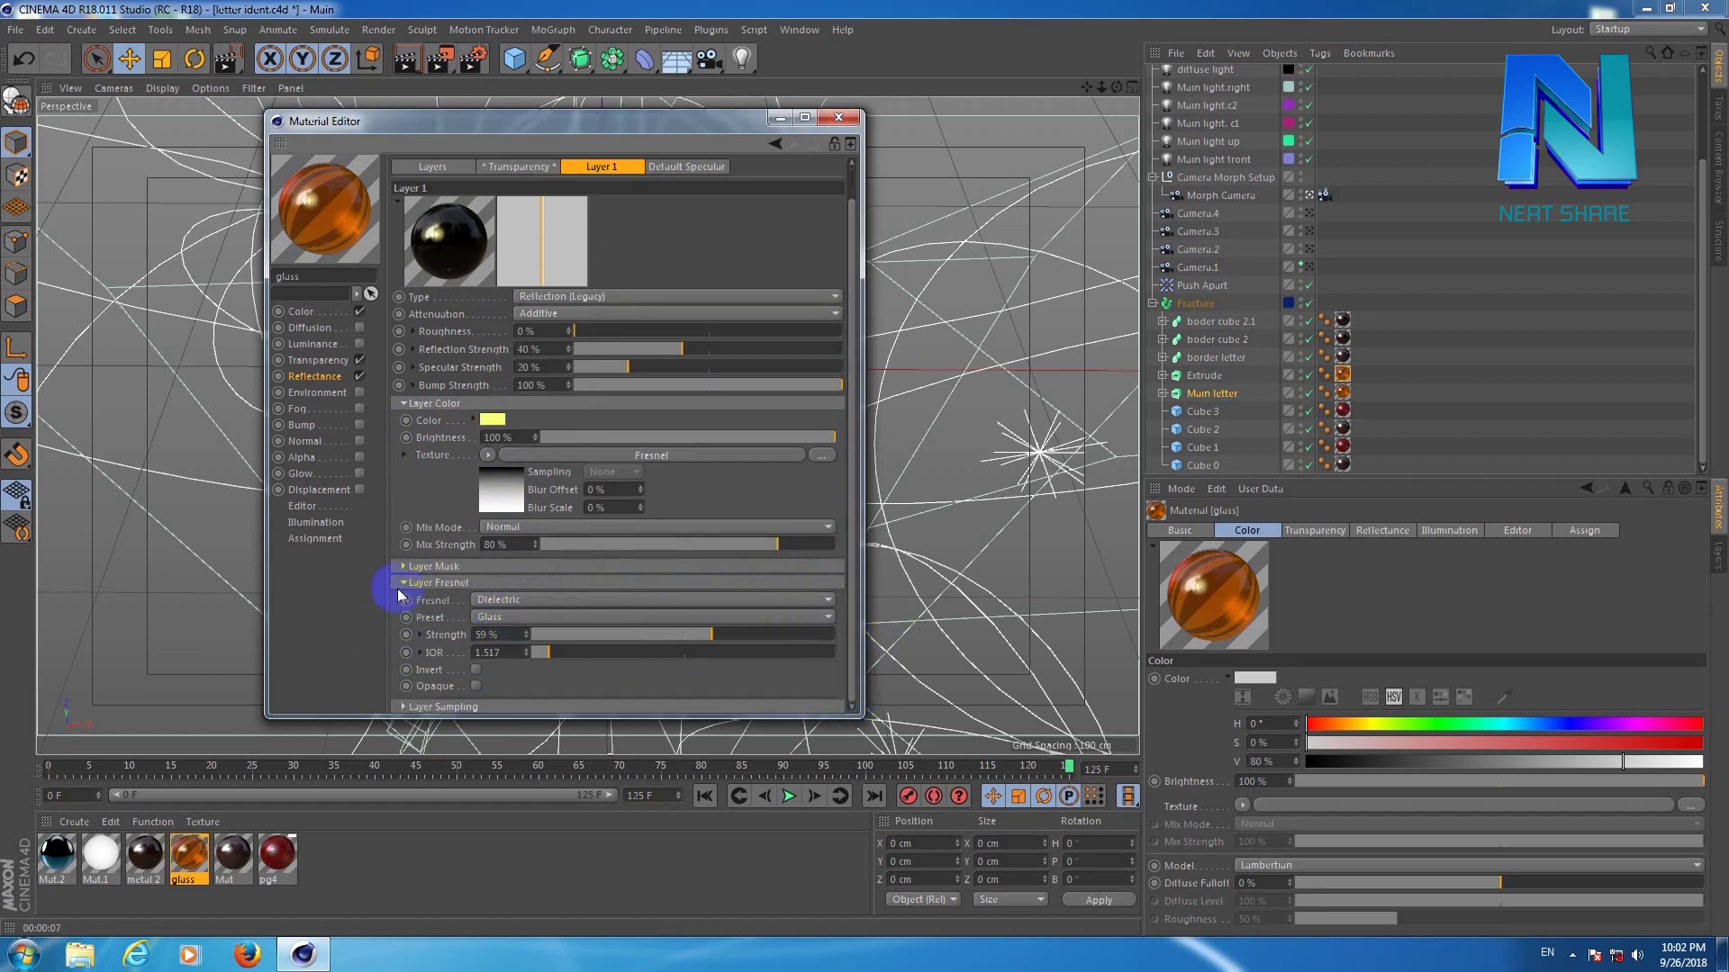
pyautogui.click(401, 585)
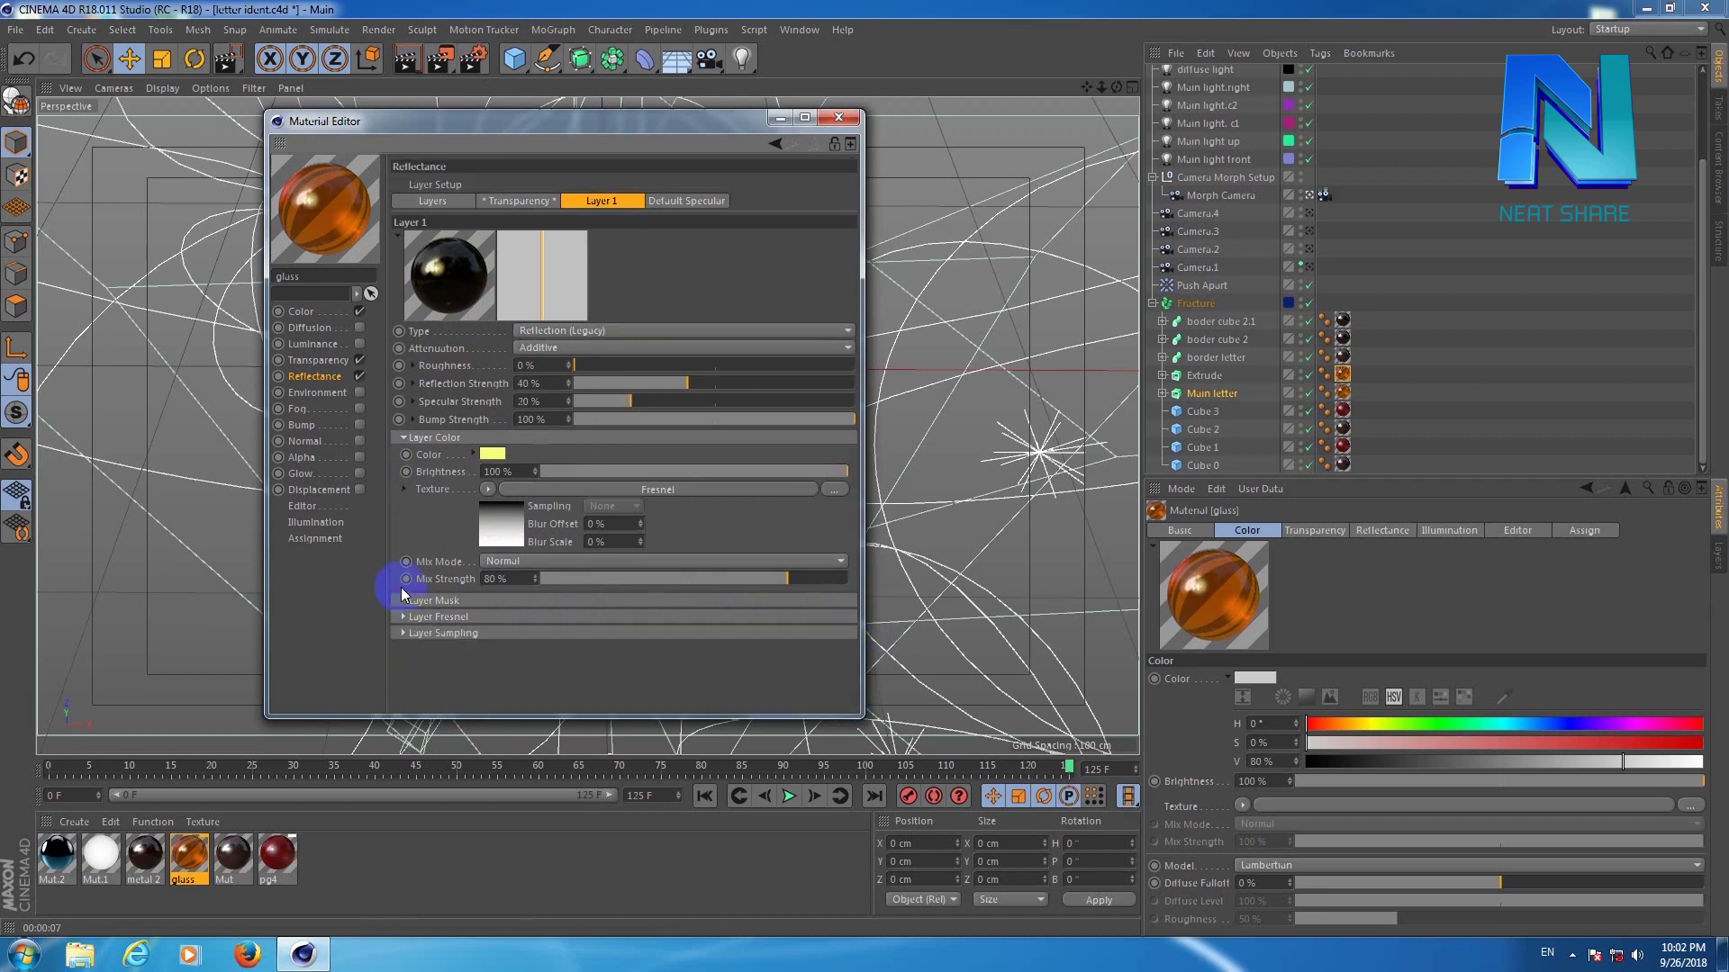
# Show the reflectance layer list: Default Specular, Layer 1 at 19%, Transparency.
pyautogui.click(450, 206)
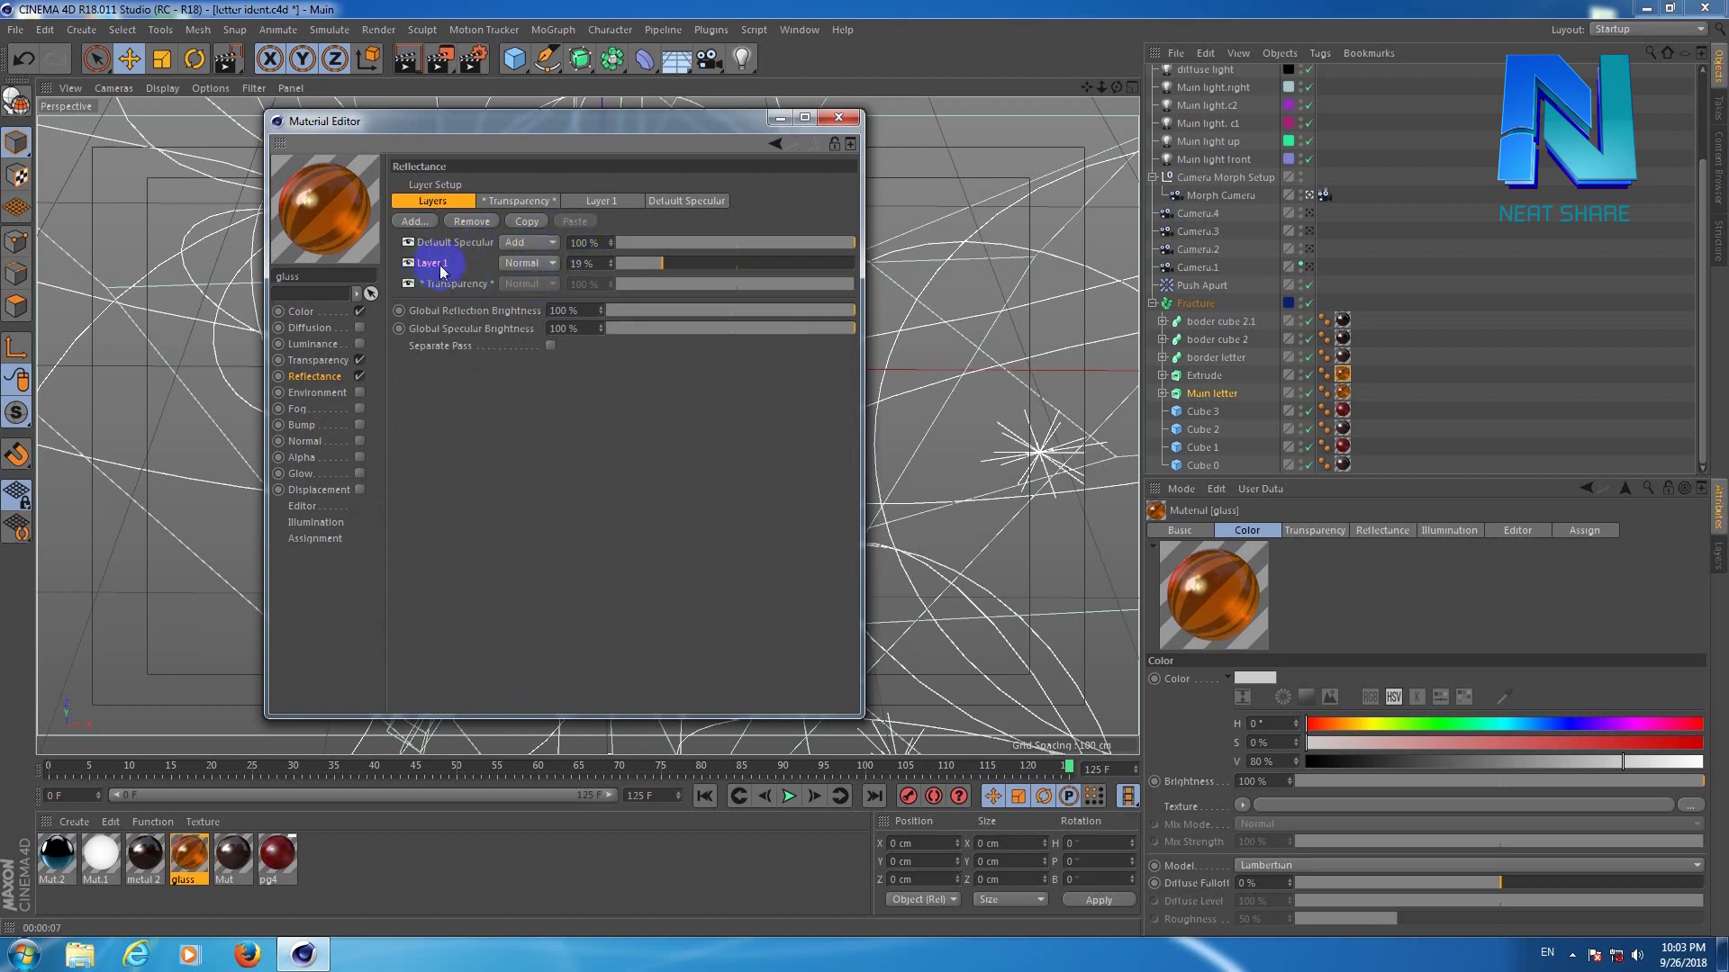
pyautogui.click(616, 200)
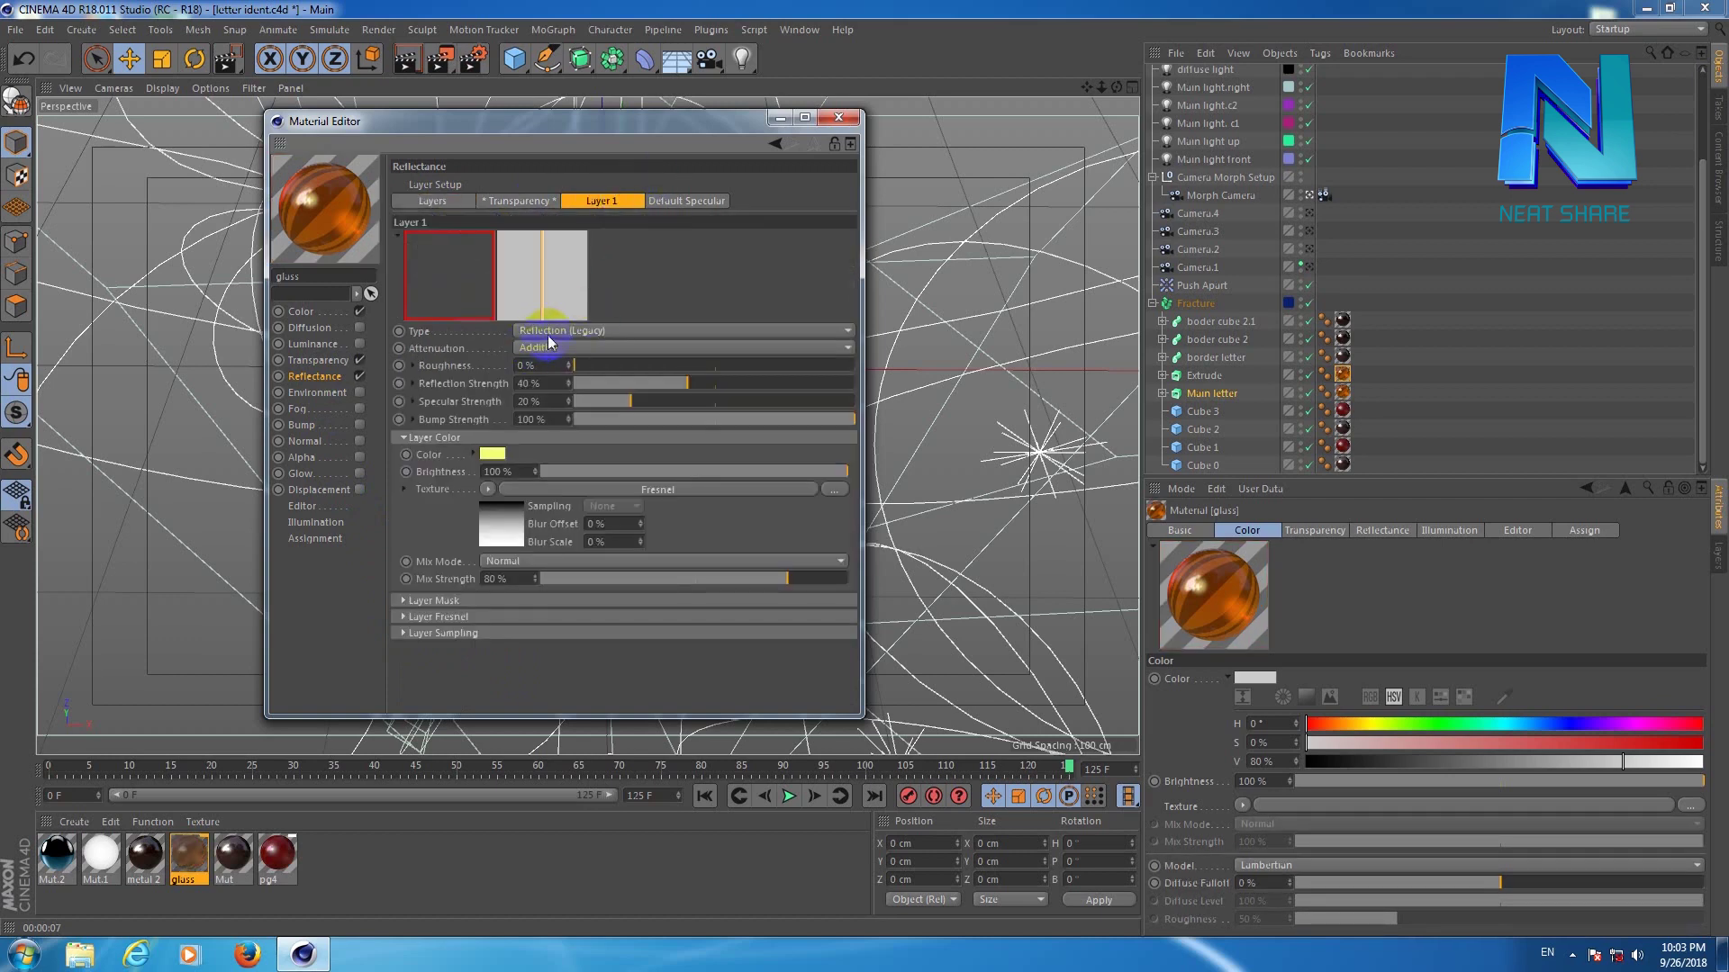
pyautogui.click(436, 200)
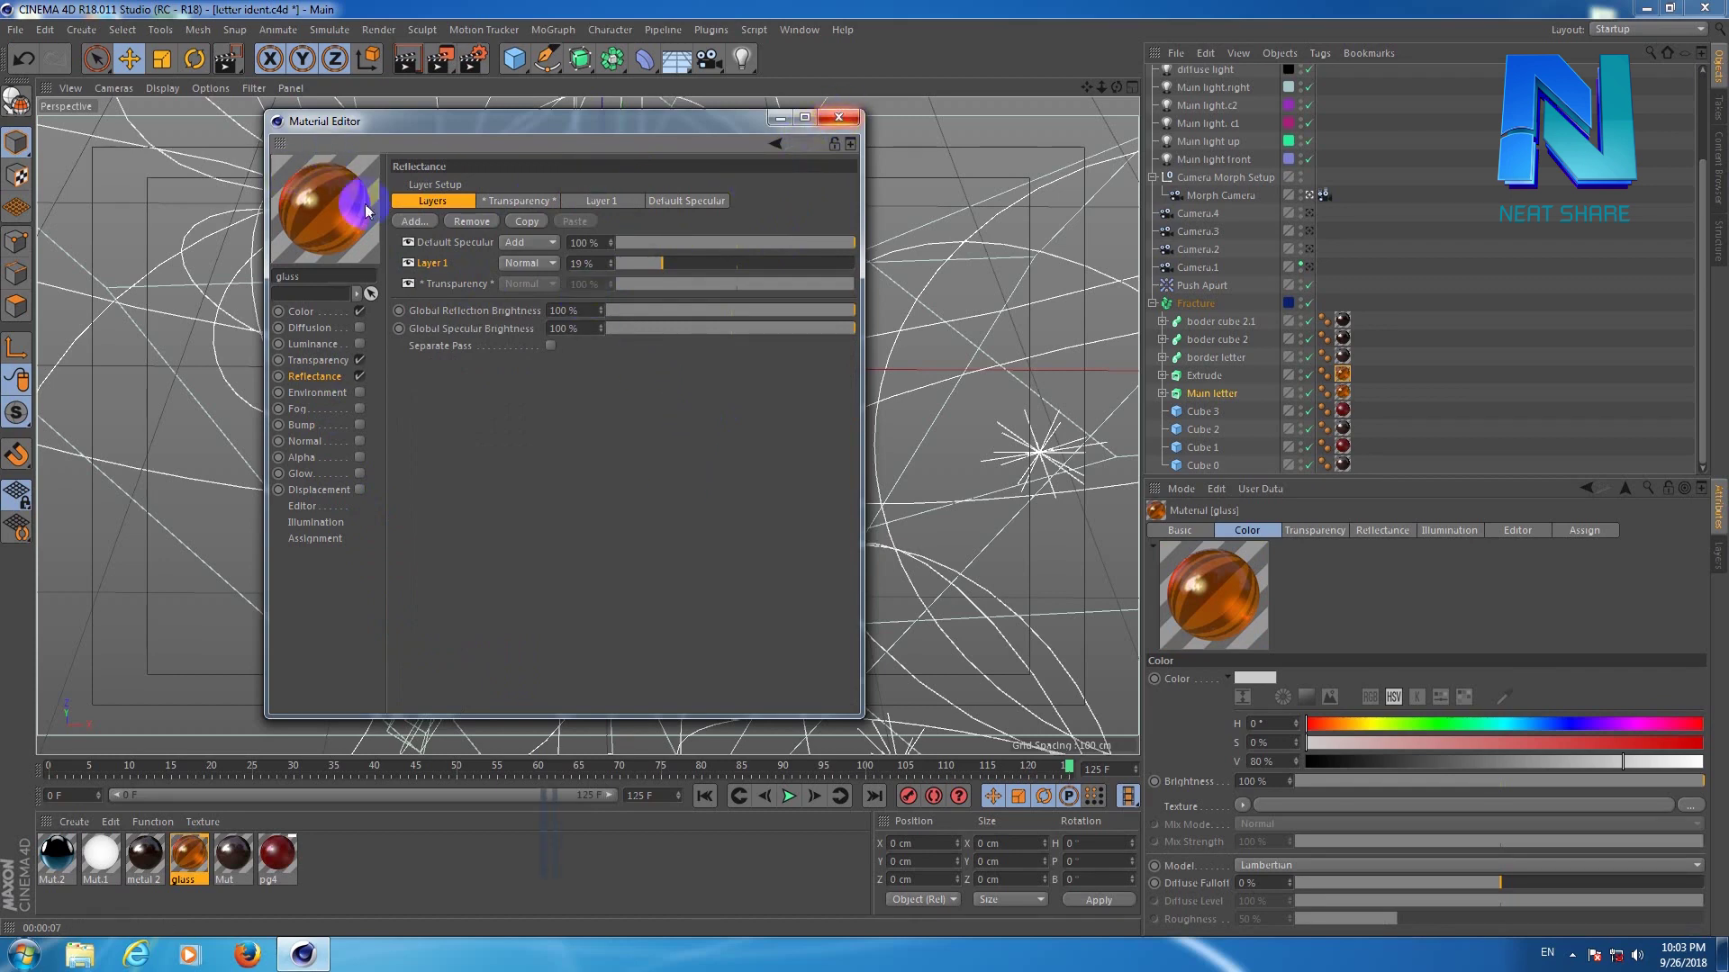
# Close the glass editor and select the Mat material.
pyautogui.click(838, 117)
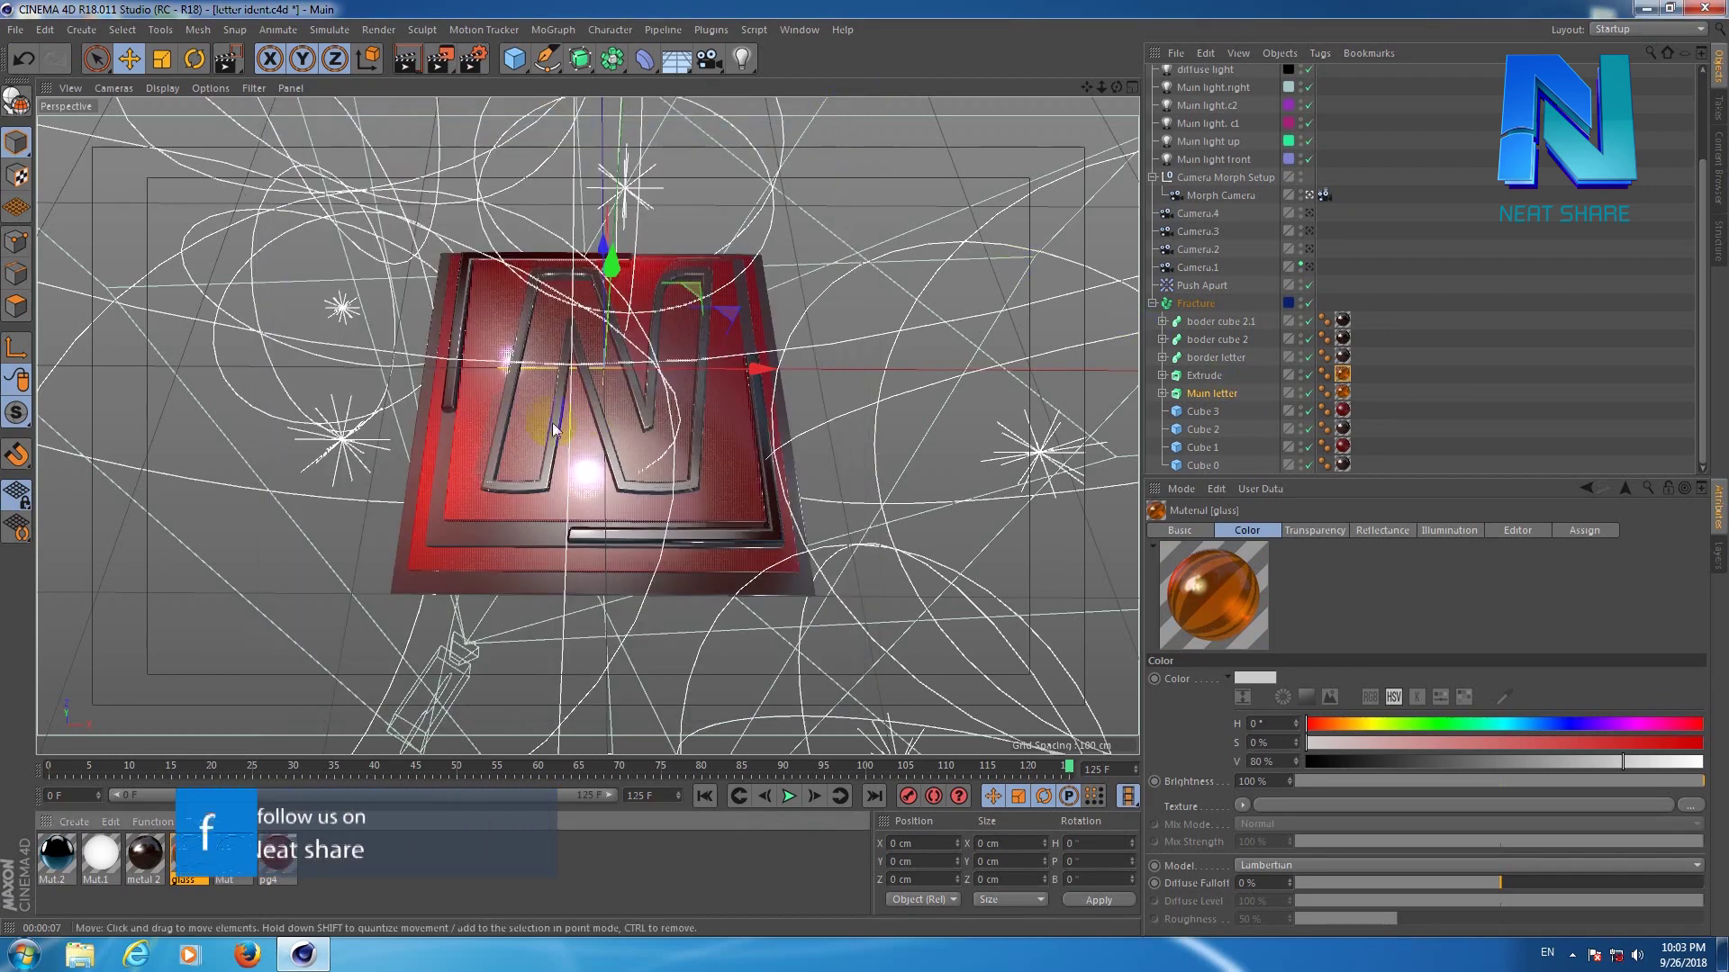
pyautogui.click(1268, 378)
pyautogui.click(1199, 395)
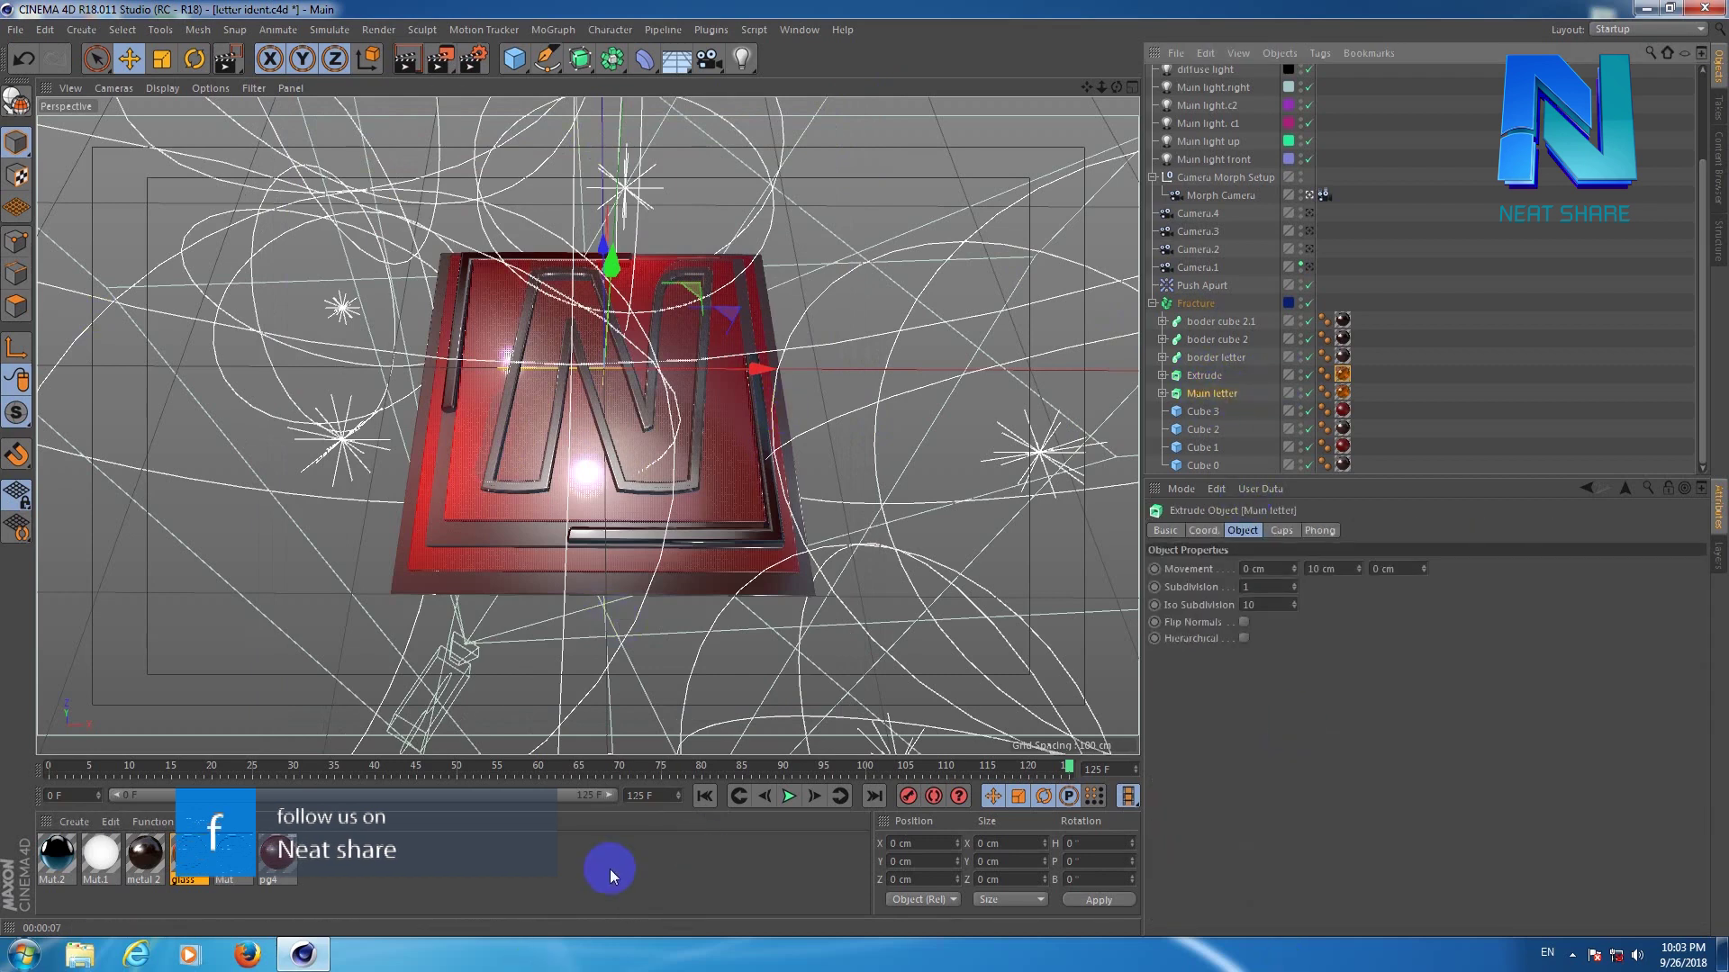
pyautogui.click(301, 884)
pyautogui.click(222, 874)
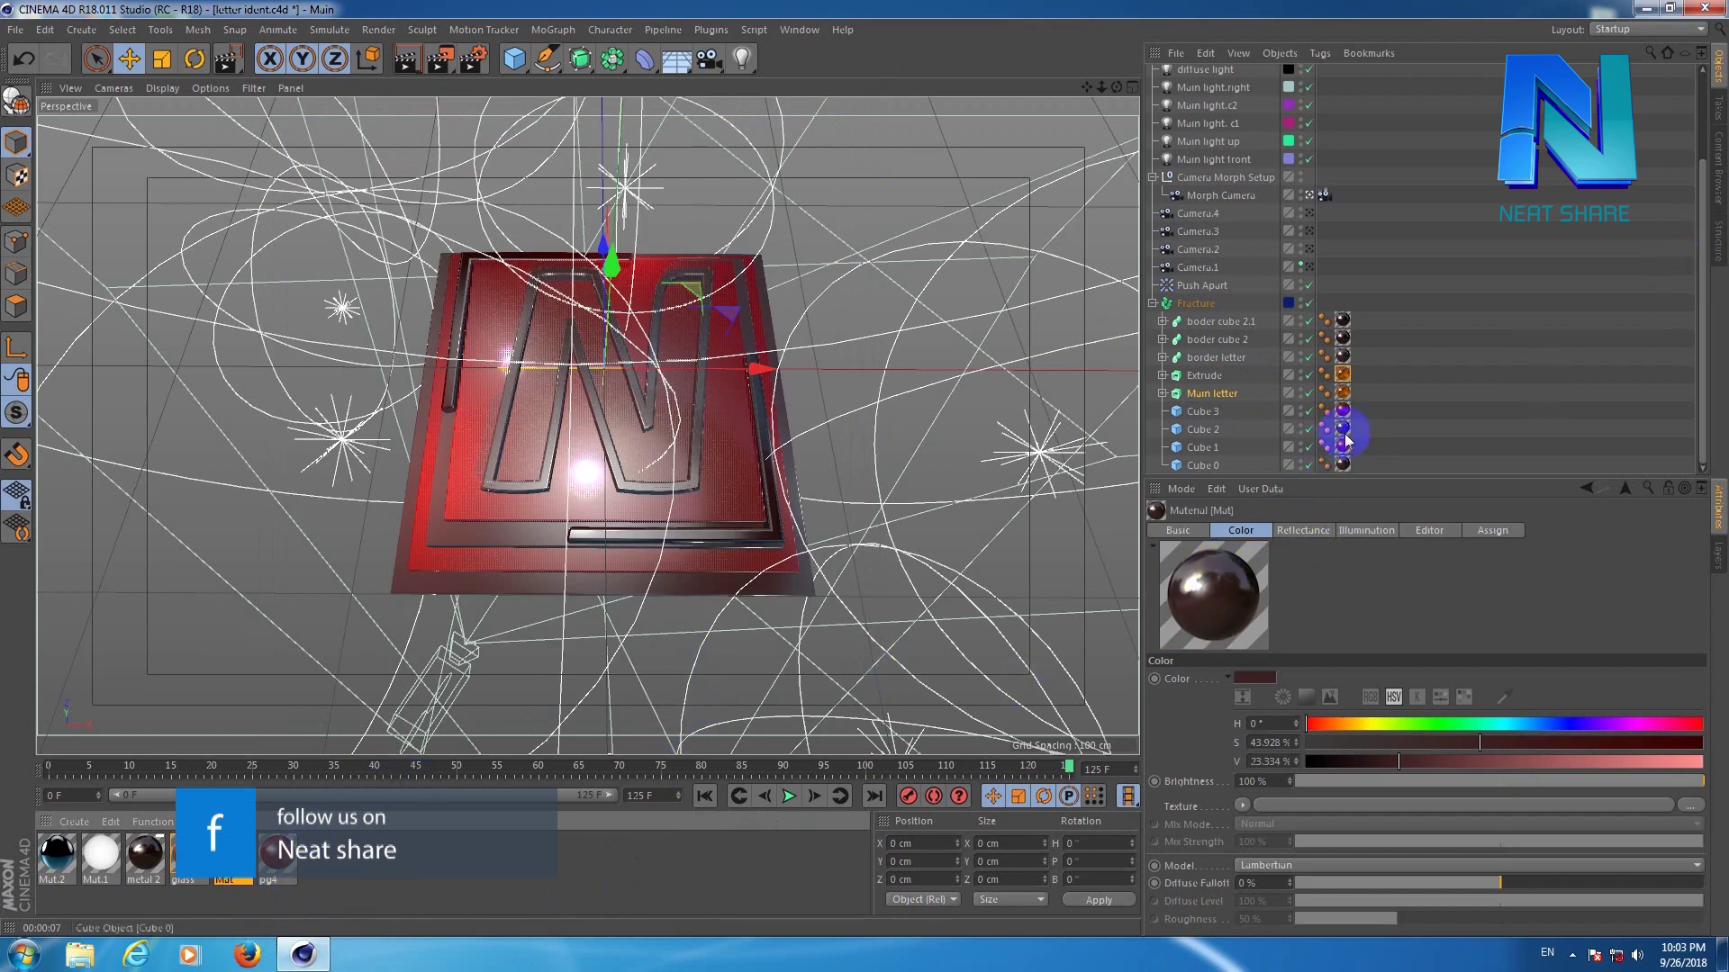
# Confirm Cube 0 uses Mat and open Mat in the Material Editor.
pyautogui.click(1342, 466)
pyautogui.doubleClick(1342, 465)
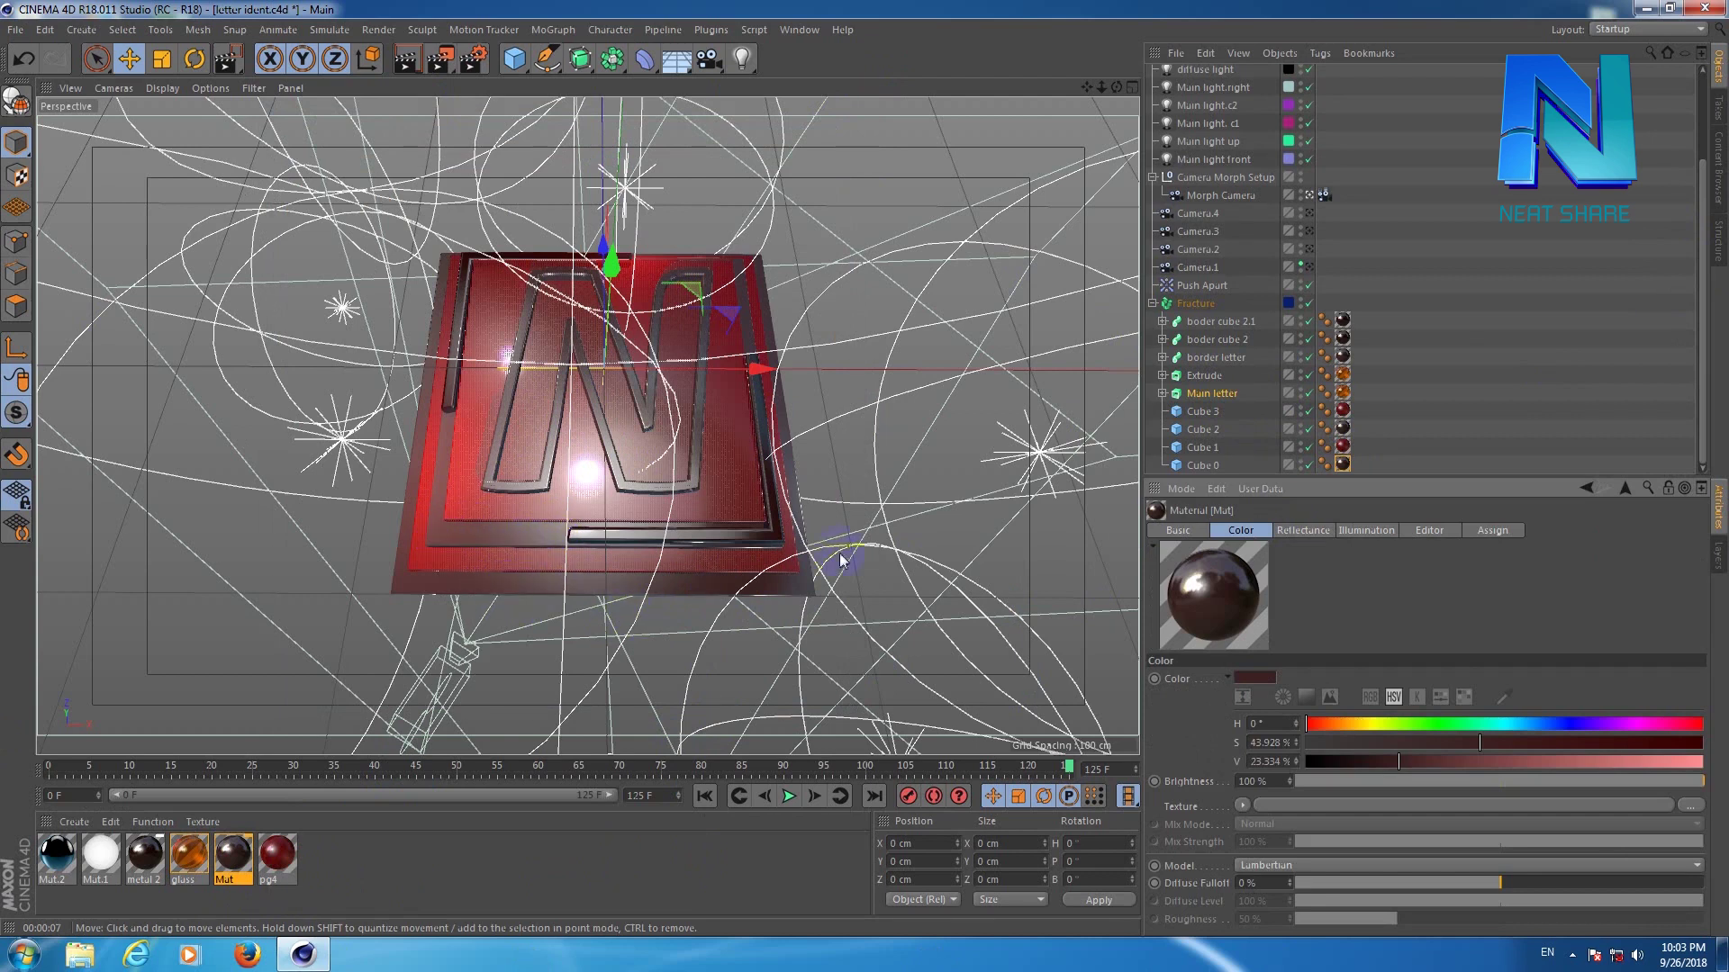
pyautogui.click(1203, 431)
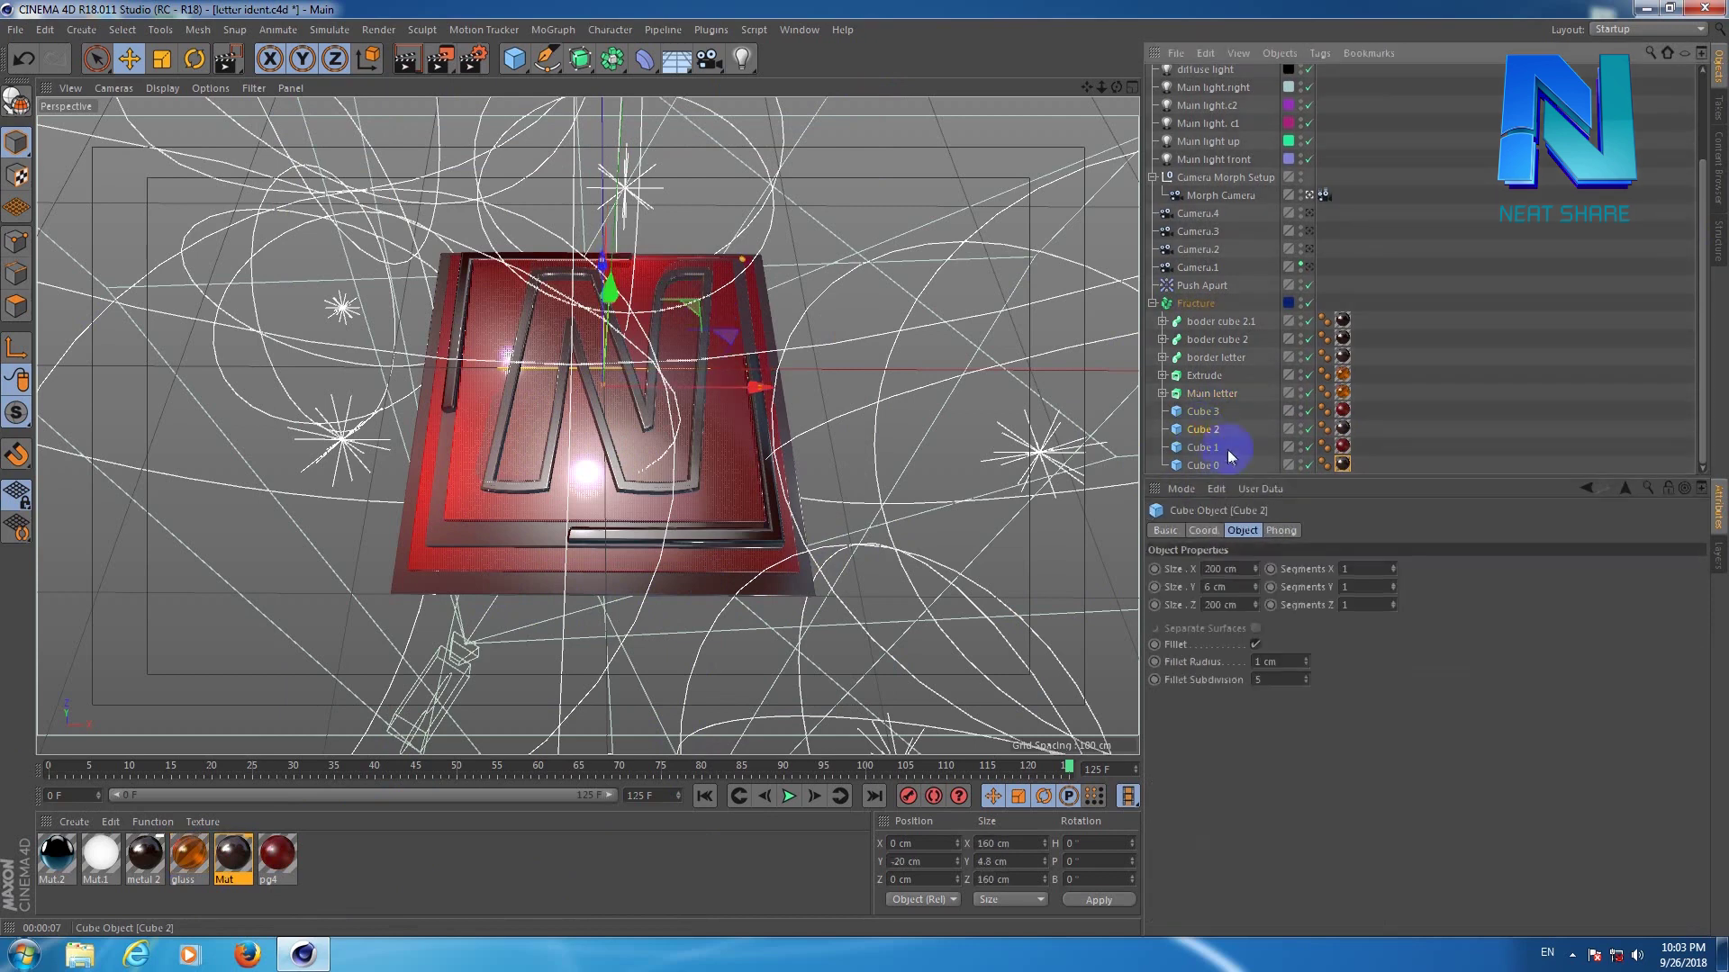
pyautogui.click(1215, 468)
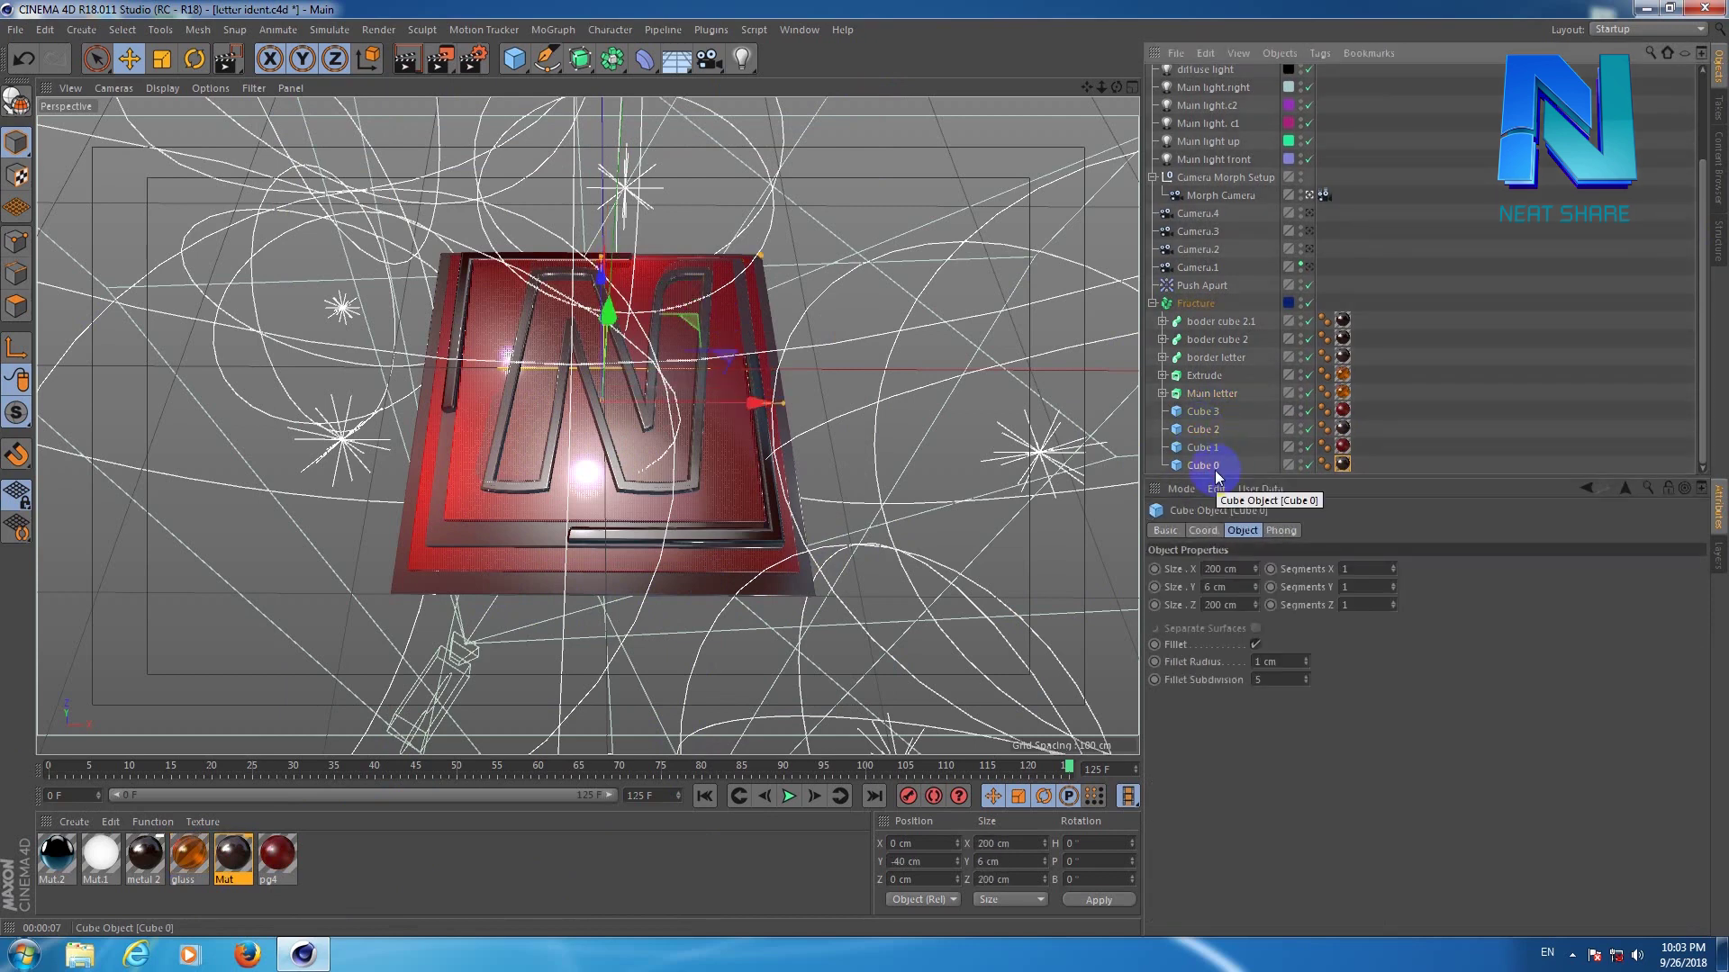
pyautogui.doubleClick(236, 853)
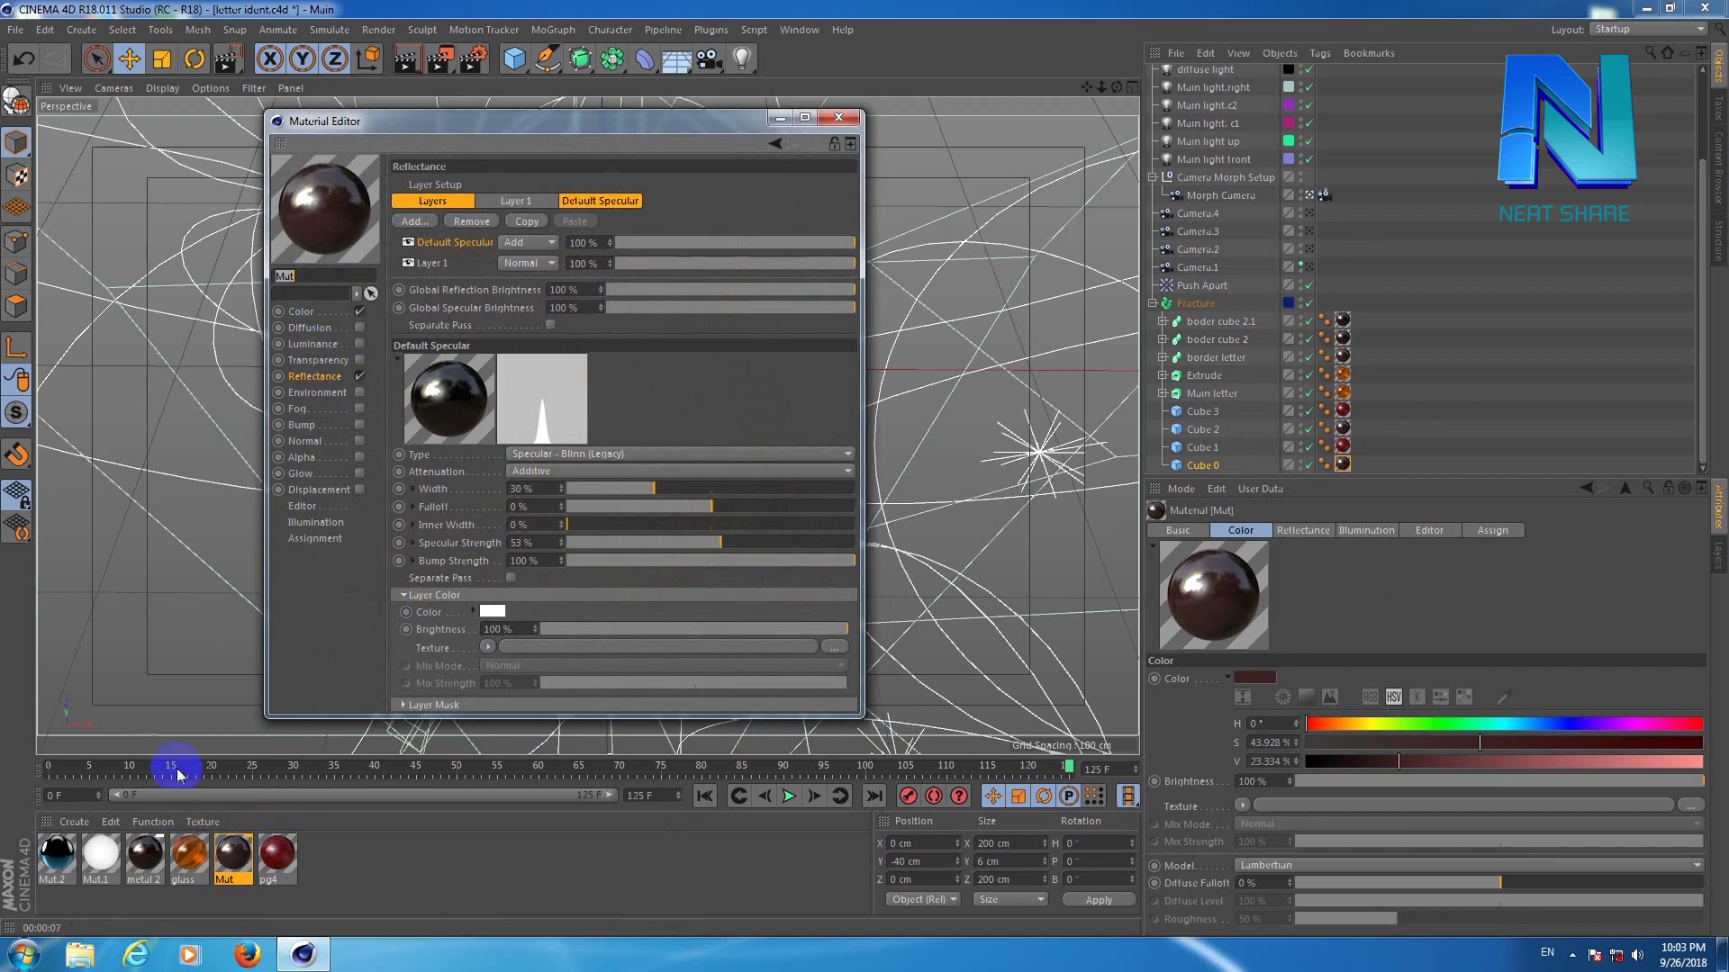
# Check Mat's colour (R 60, G 33, B 33) and Layer 1's 10% roughness.
pyautogui.click(301, 312)
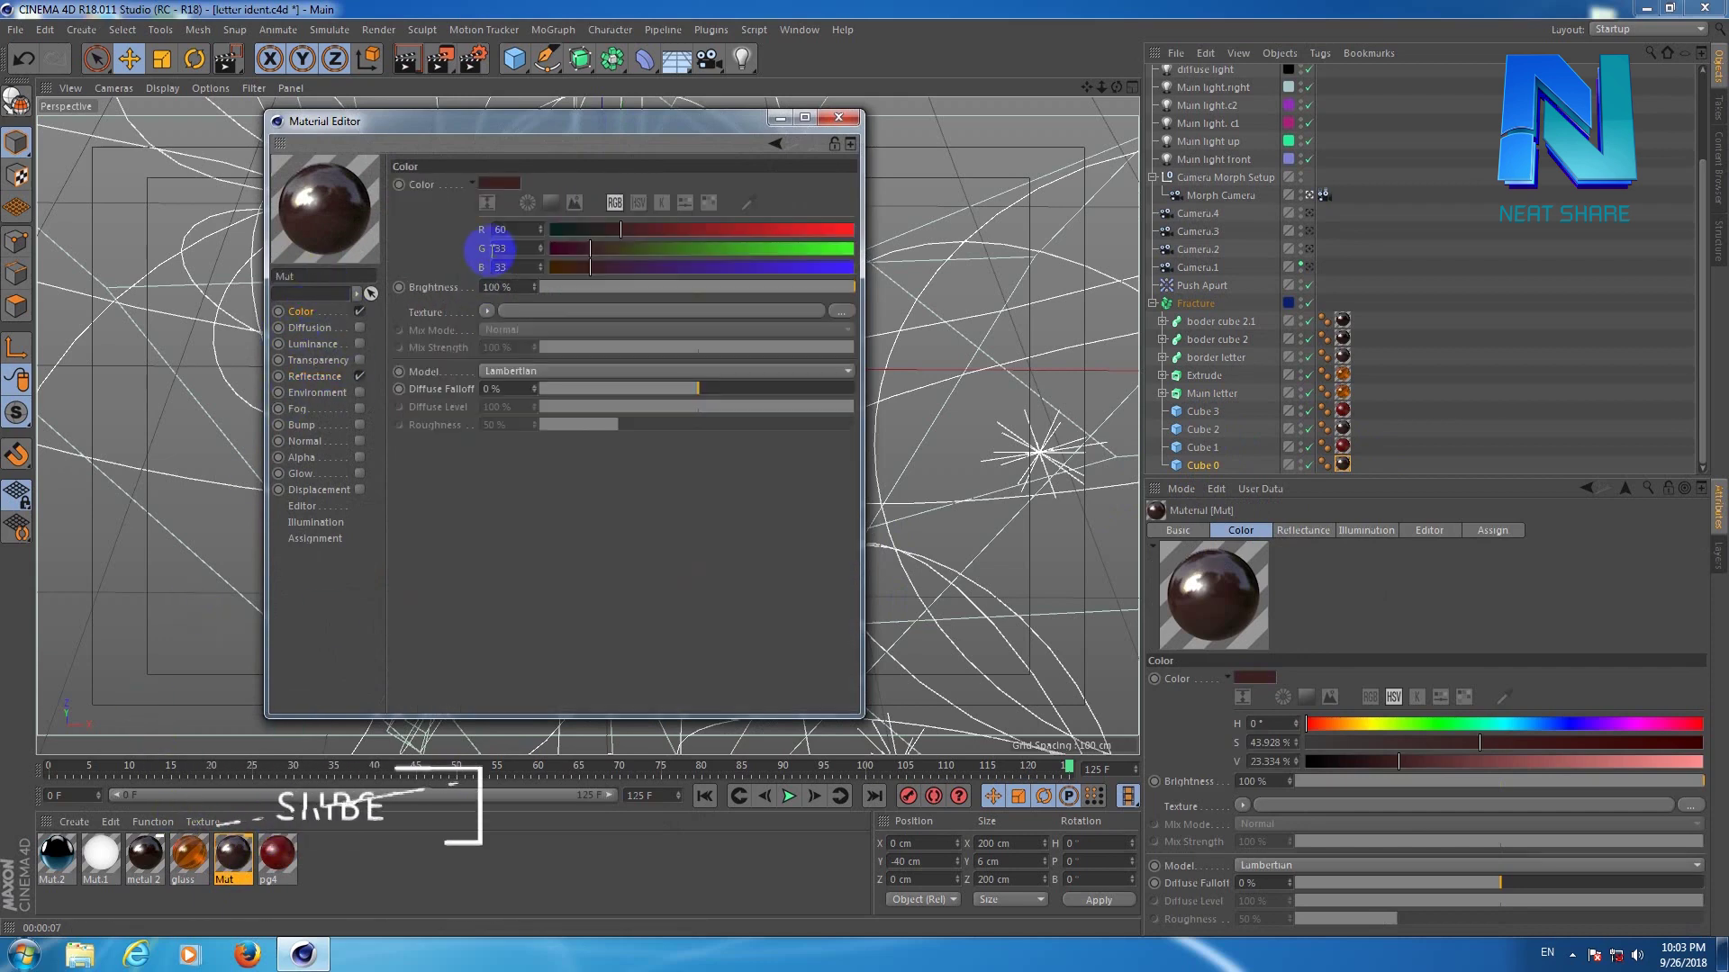
pyautogui.click(482, 239)
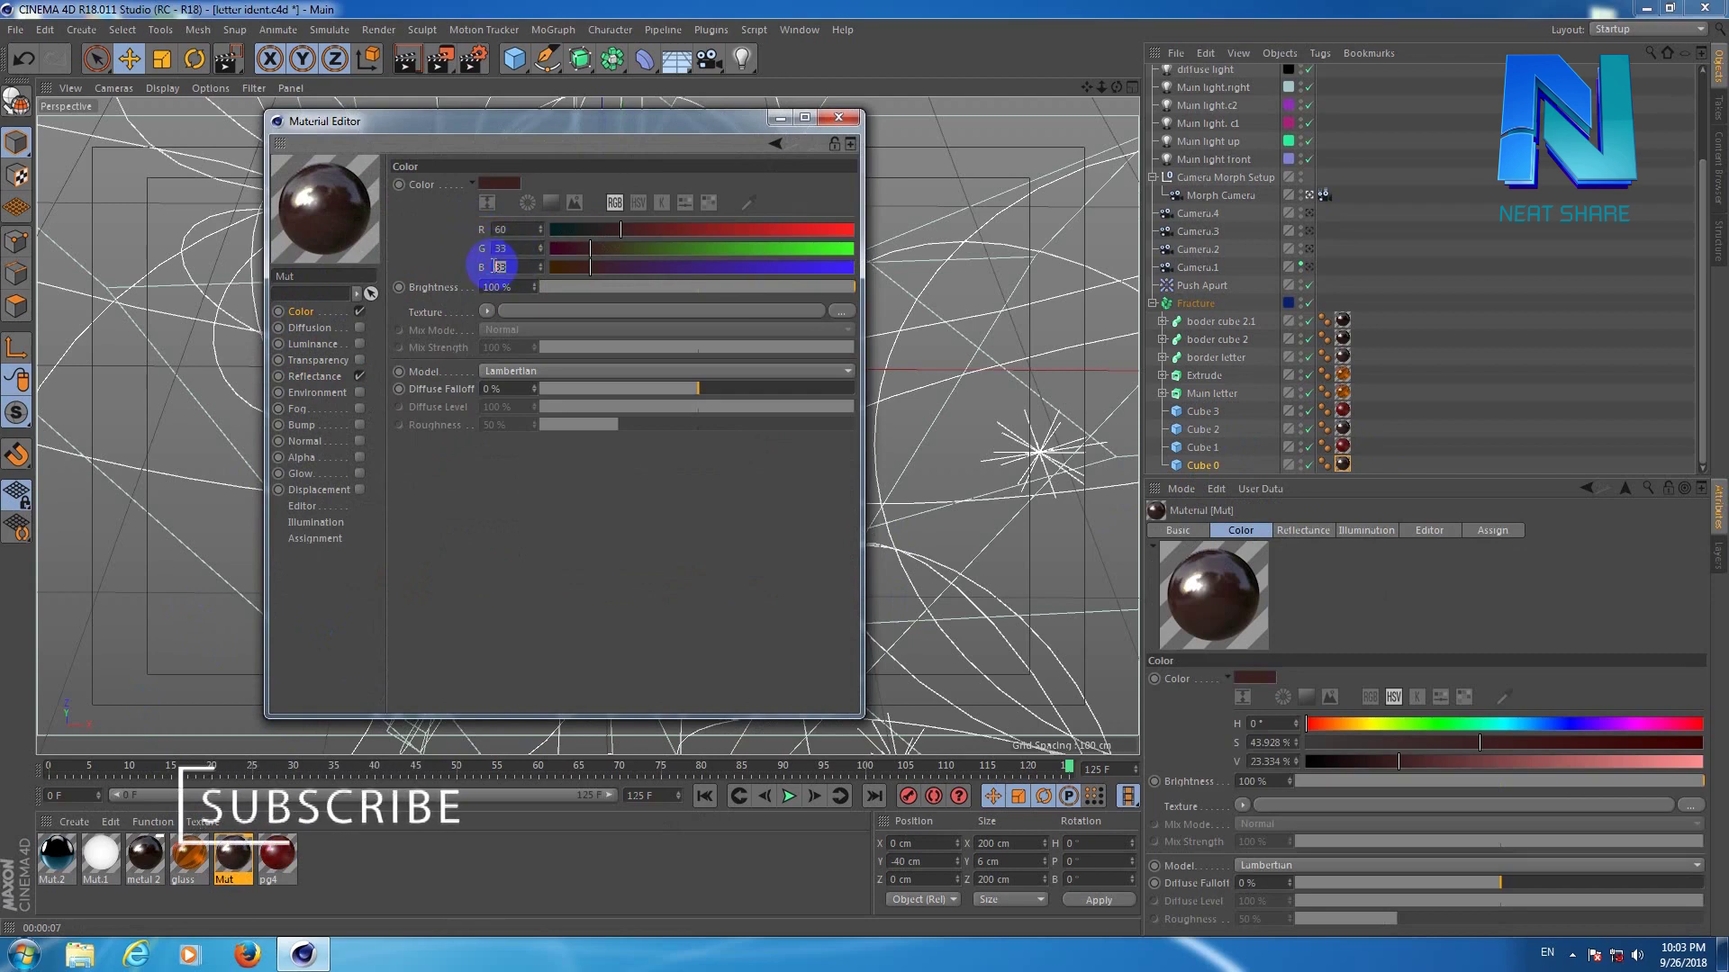
pyautogui.click(311, 377)
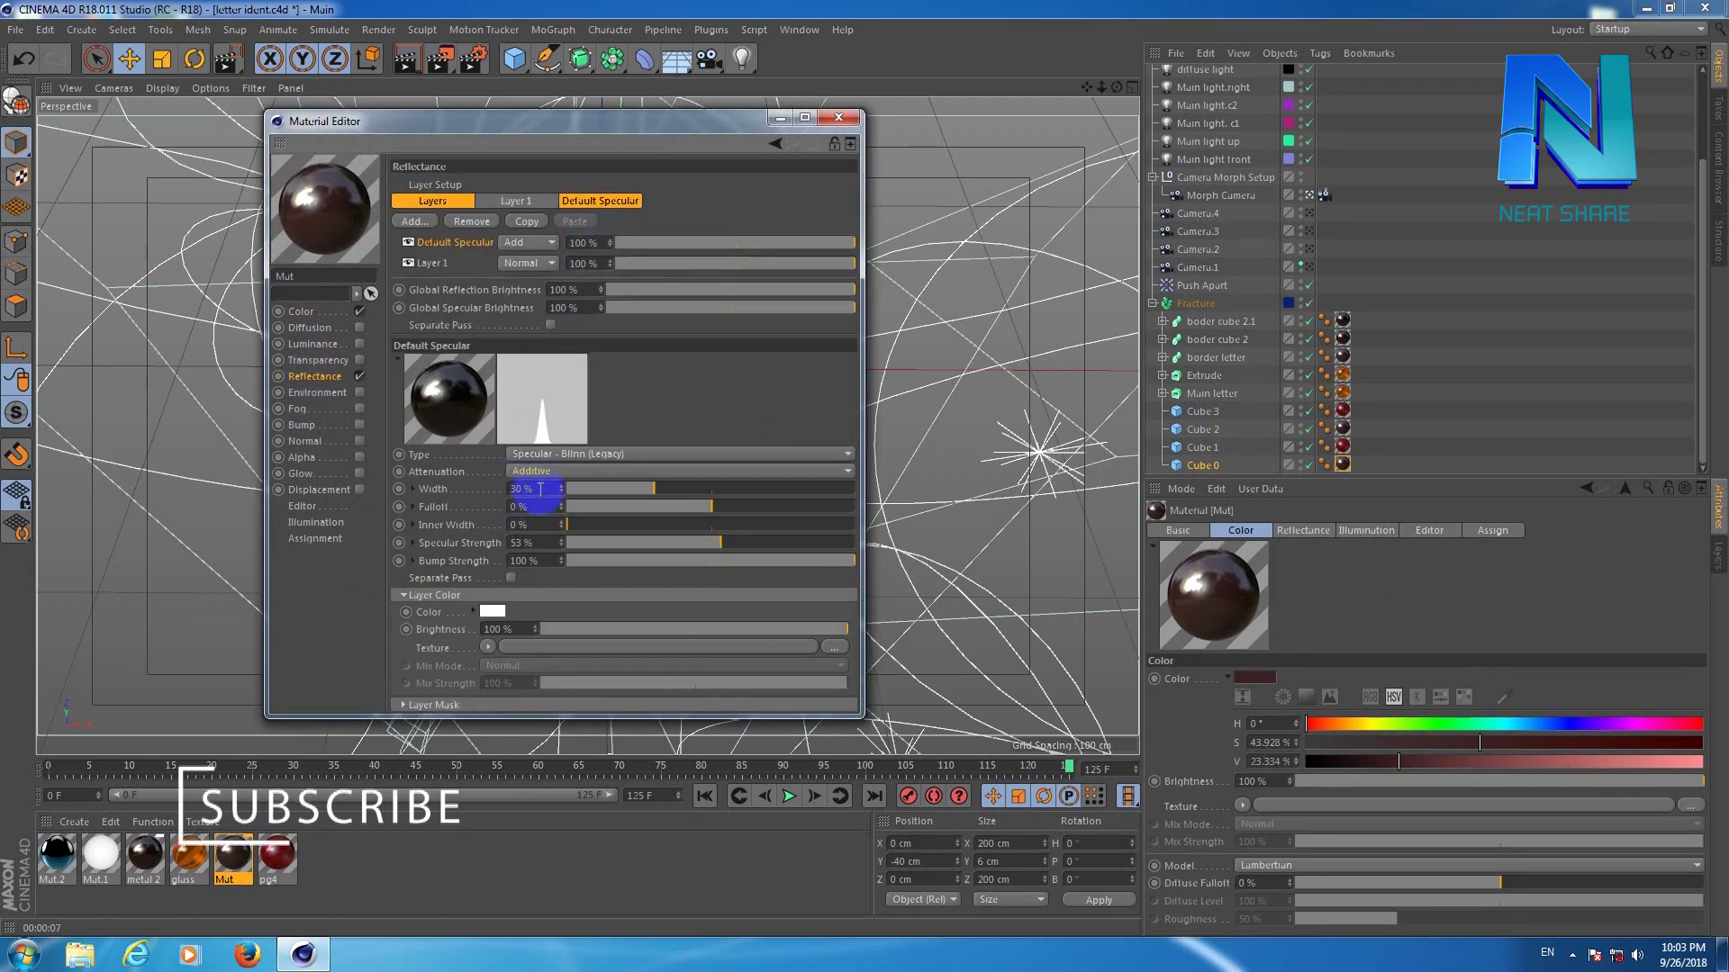
pyautogui.click(516, 200)
pyautogui.click(540, 369)
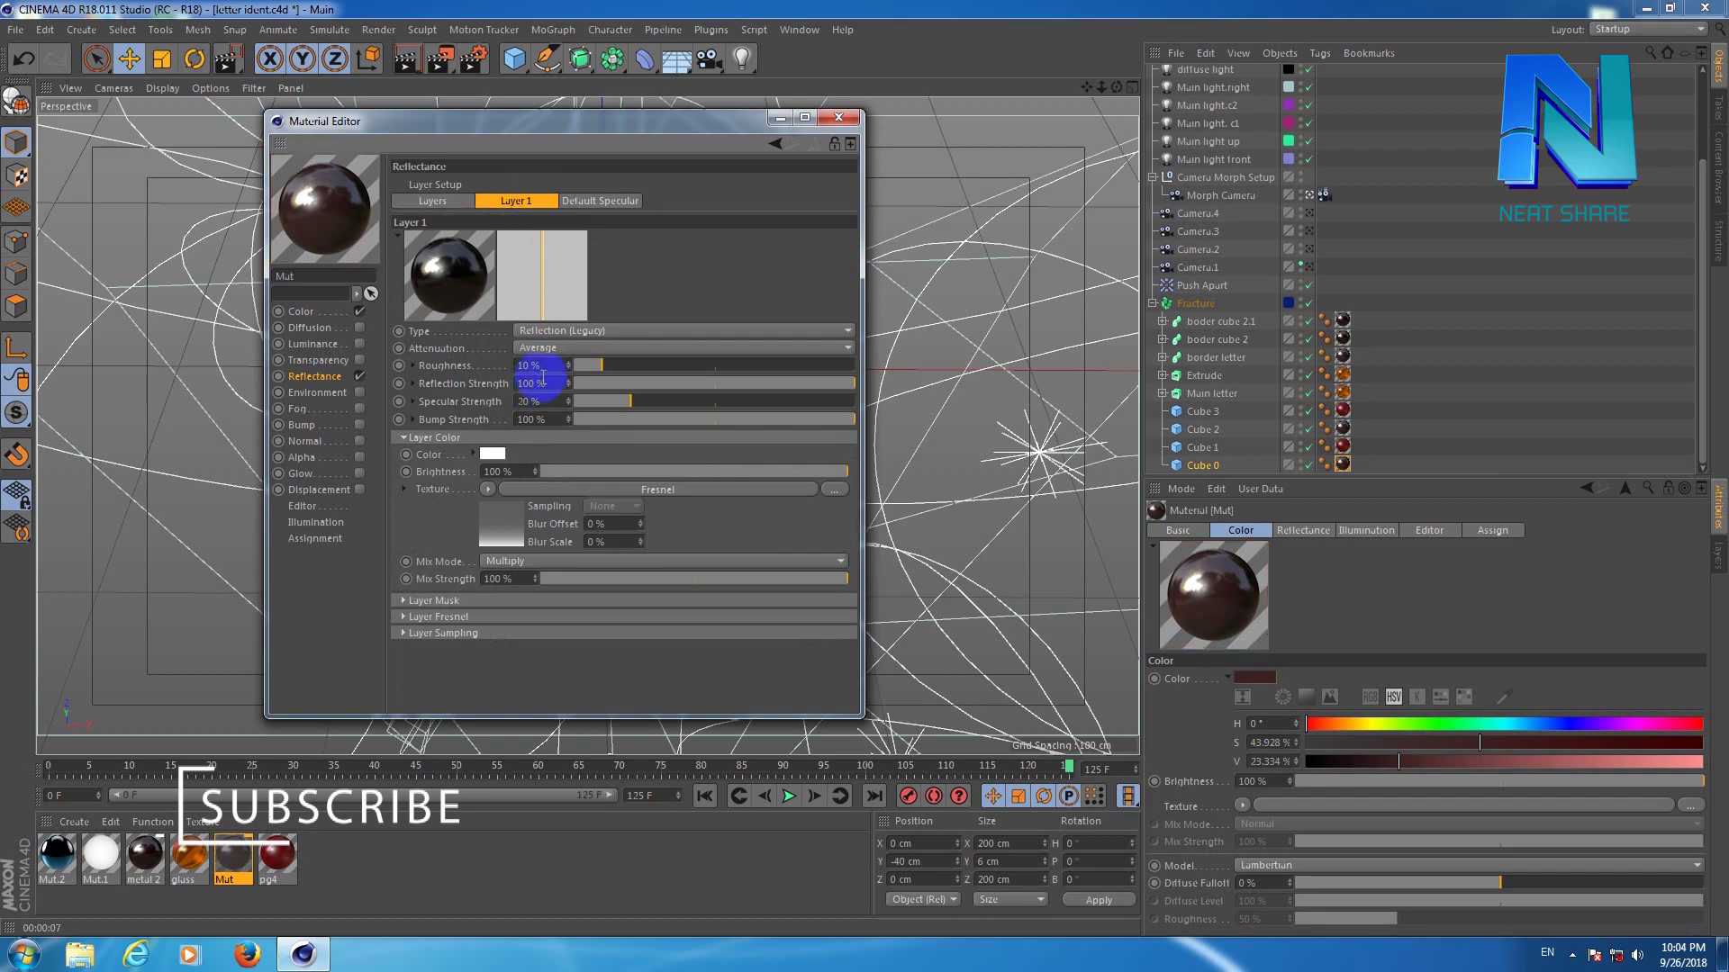
pyautogui.click(222, 871)
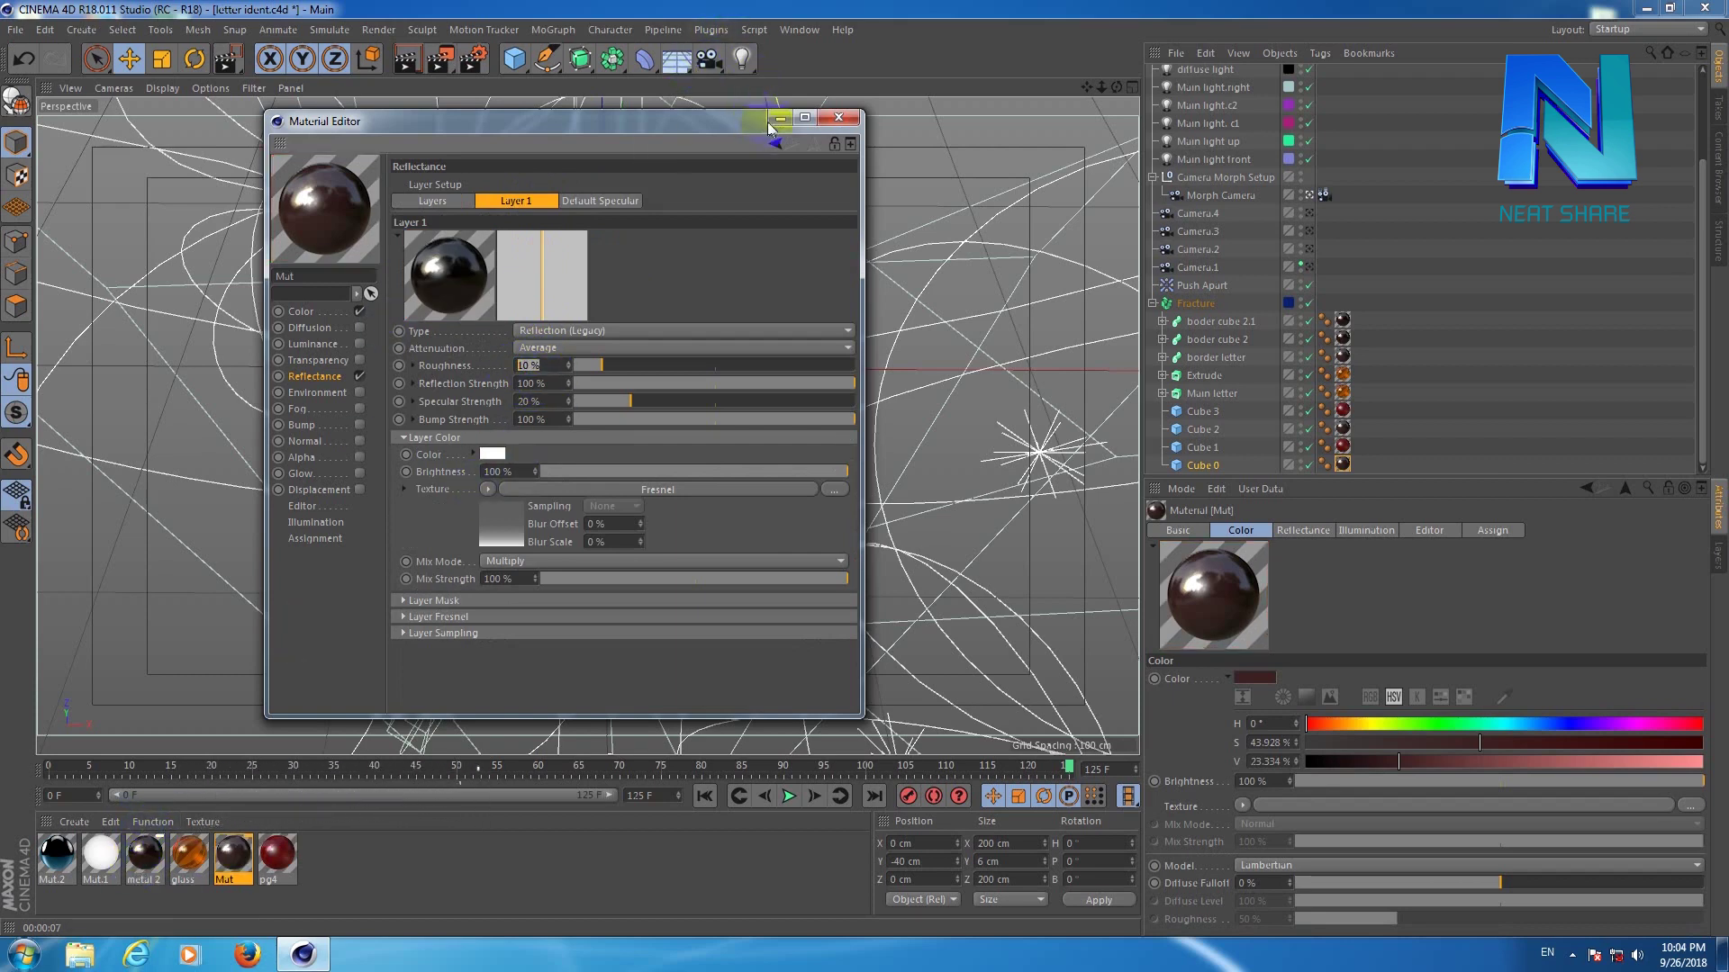
# Close the material editor and inspect Cube 1's pg4 tag and its 200 x 6 x 200 cm properties.
pyautogui.click(838, 117)
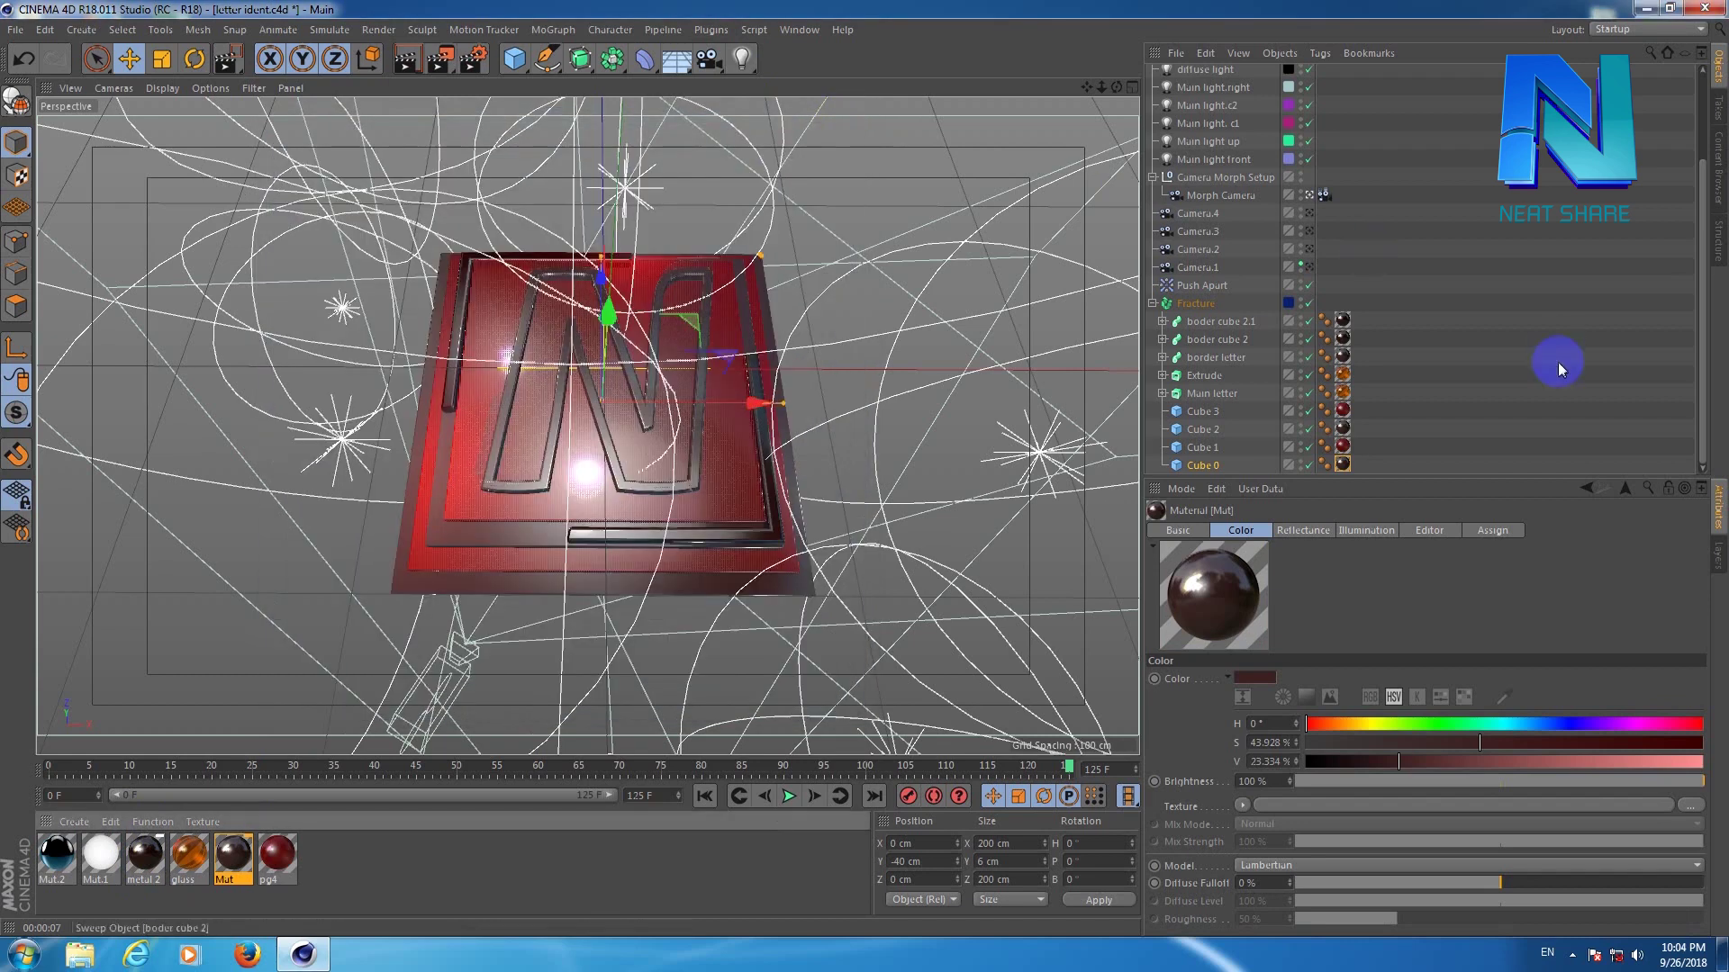
pyautogui.click(1522, 409)
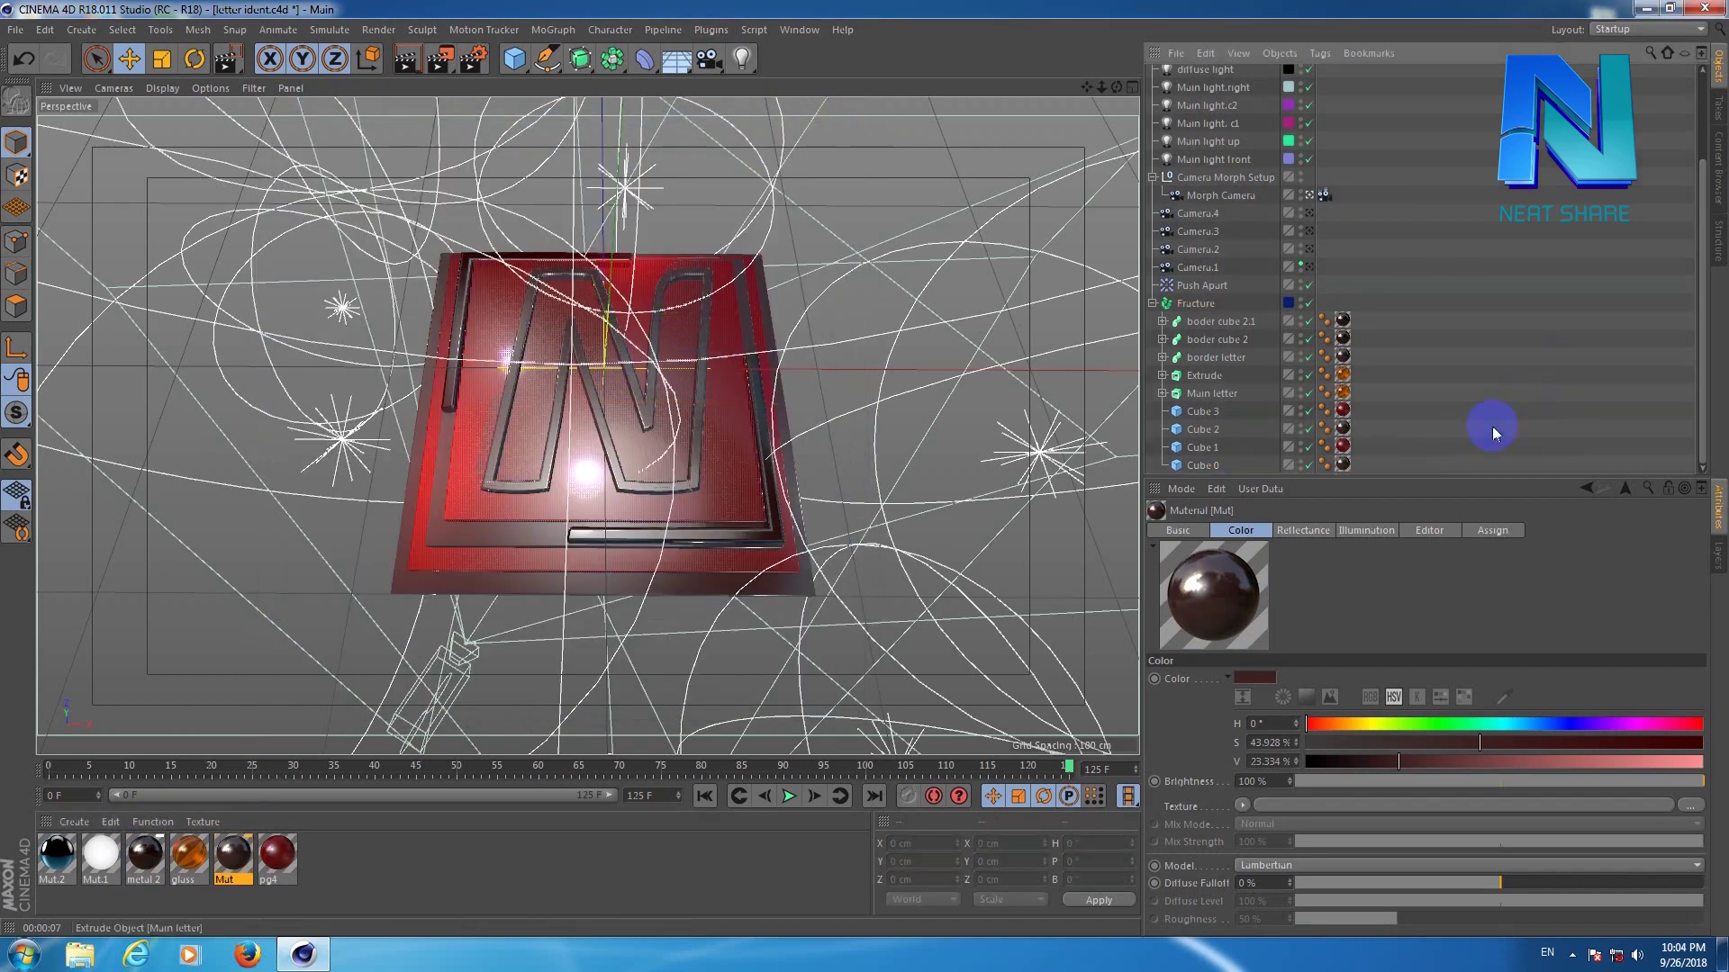
pyautogui.click(1344, 448)
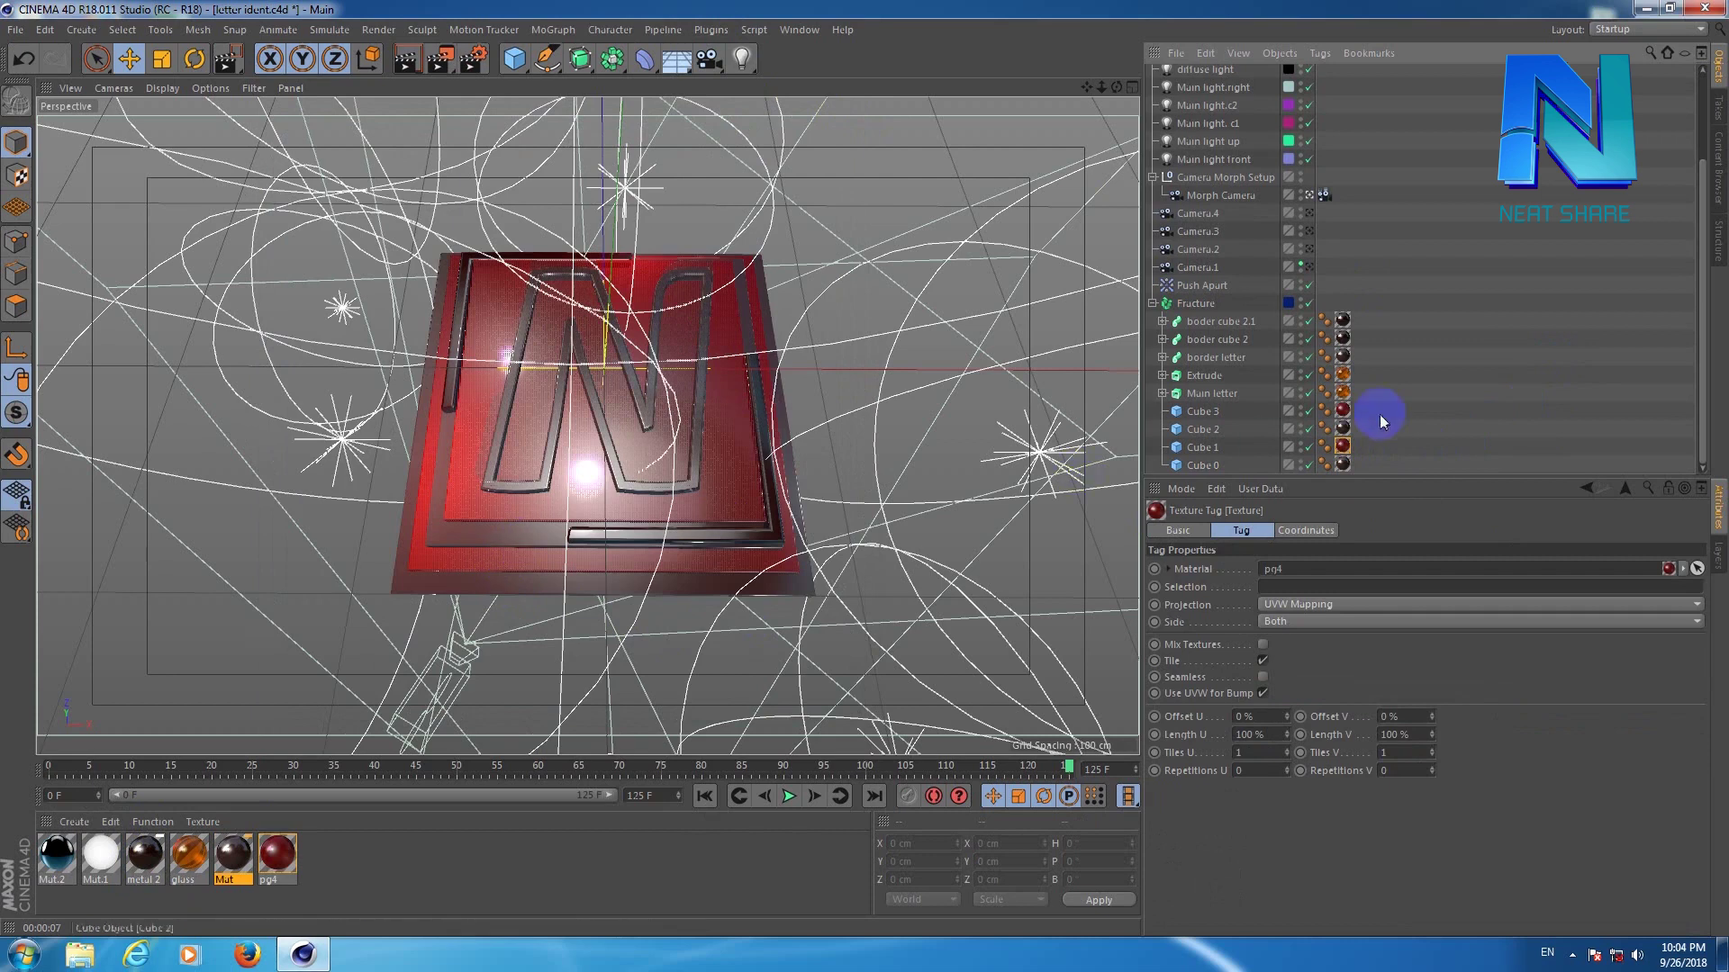
pyautogui.click(1208, 450)
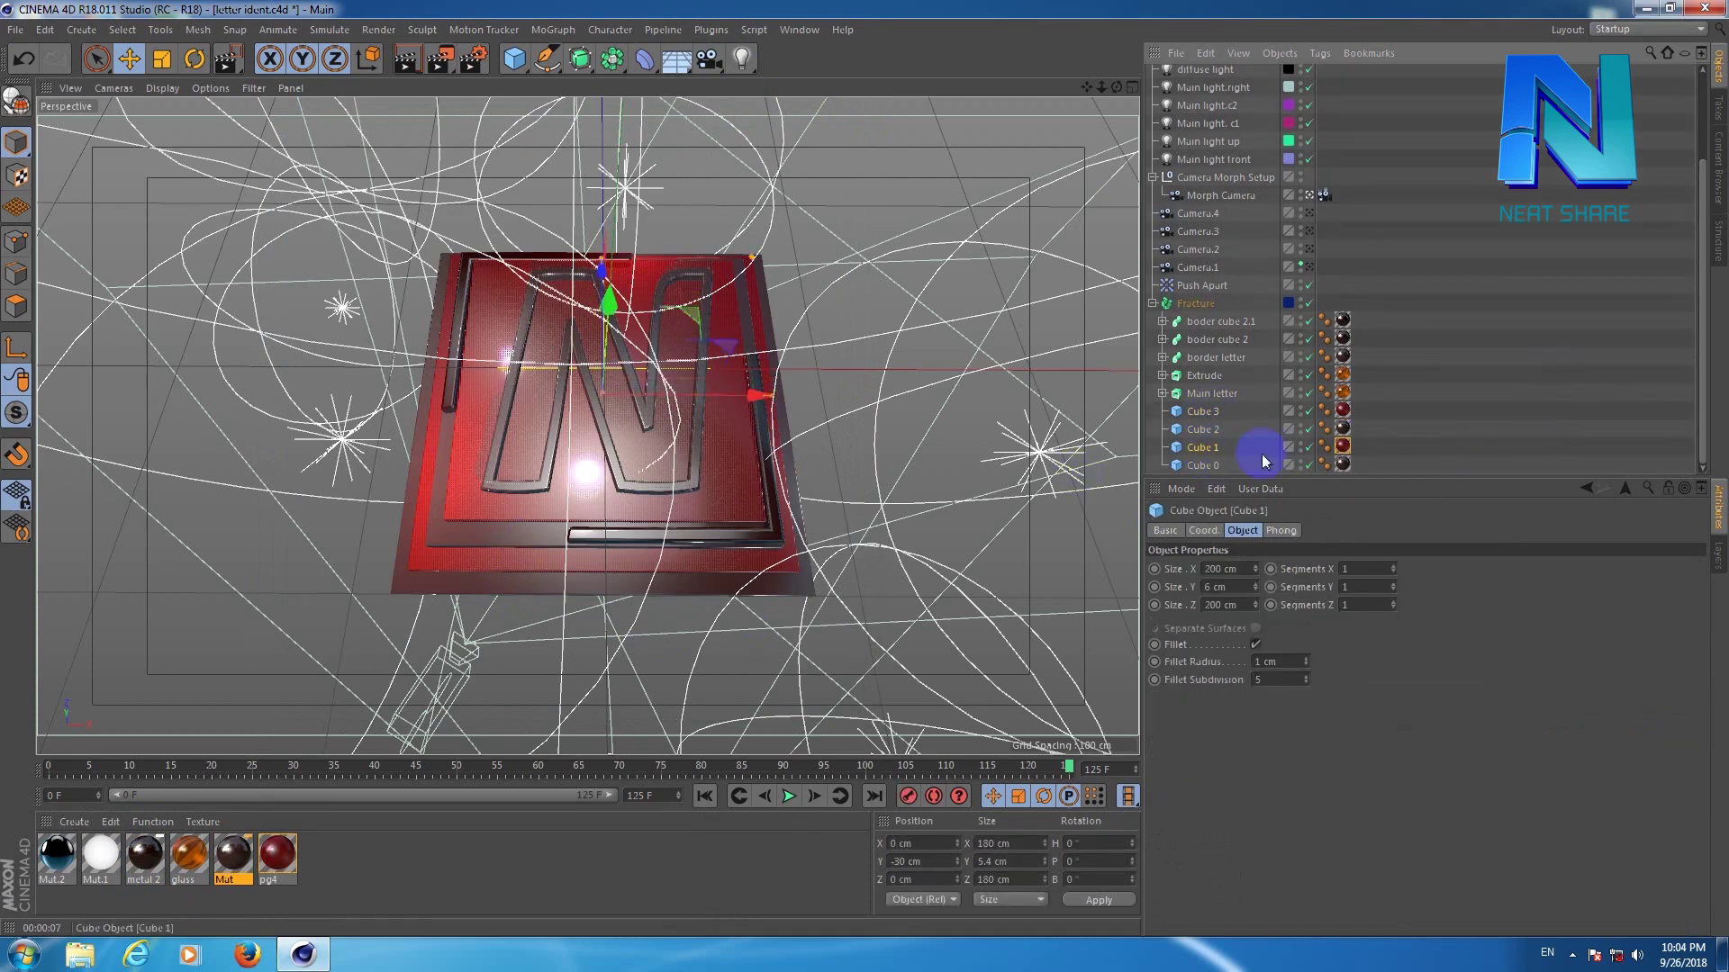
# Open pg4 in the Material Editor and check its colour's red value of 118.
pyautogui.doubleClick(277, 854)
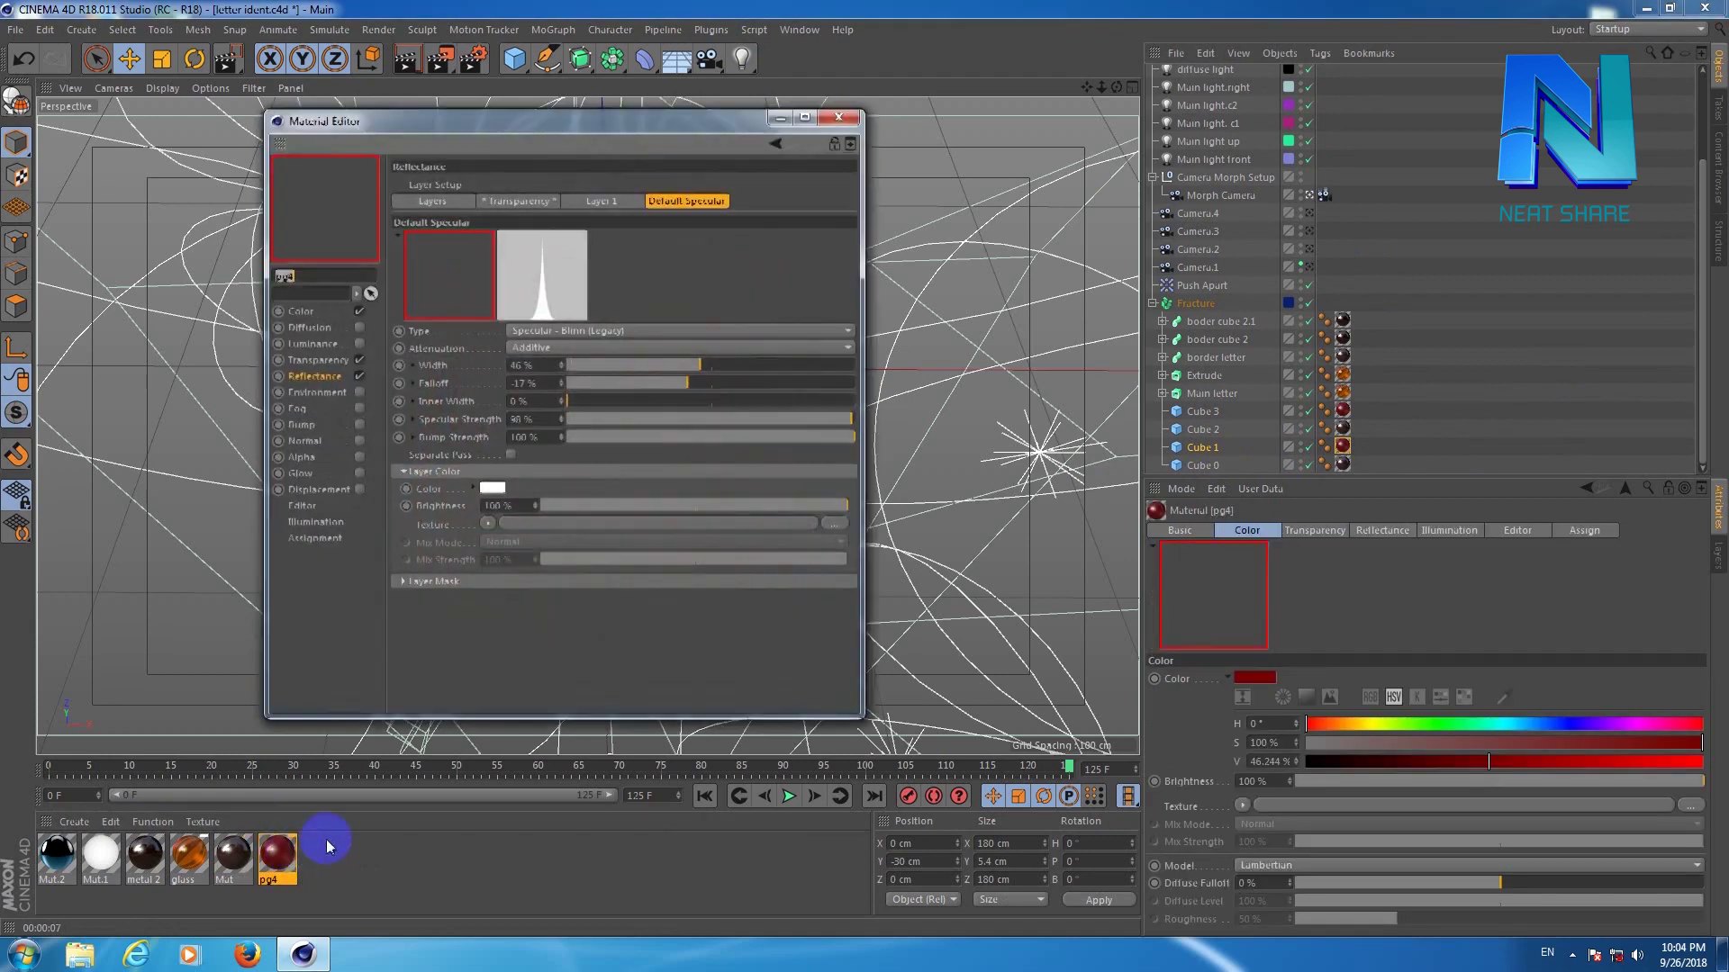
pyautogui.click(301, 310)
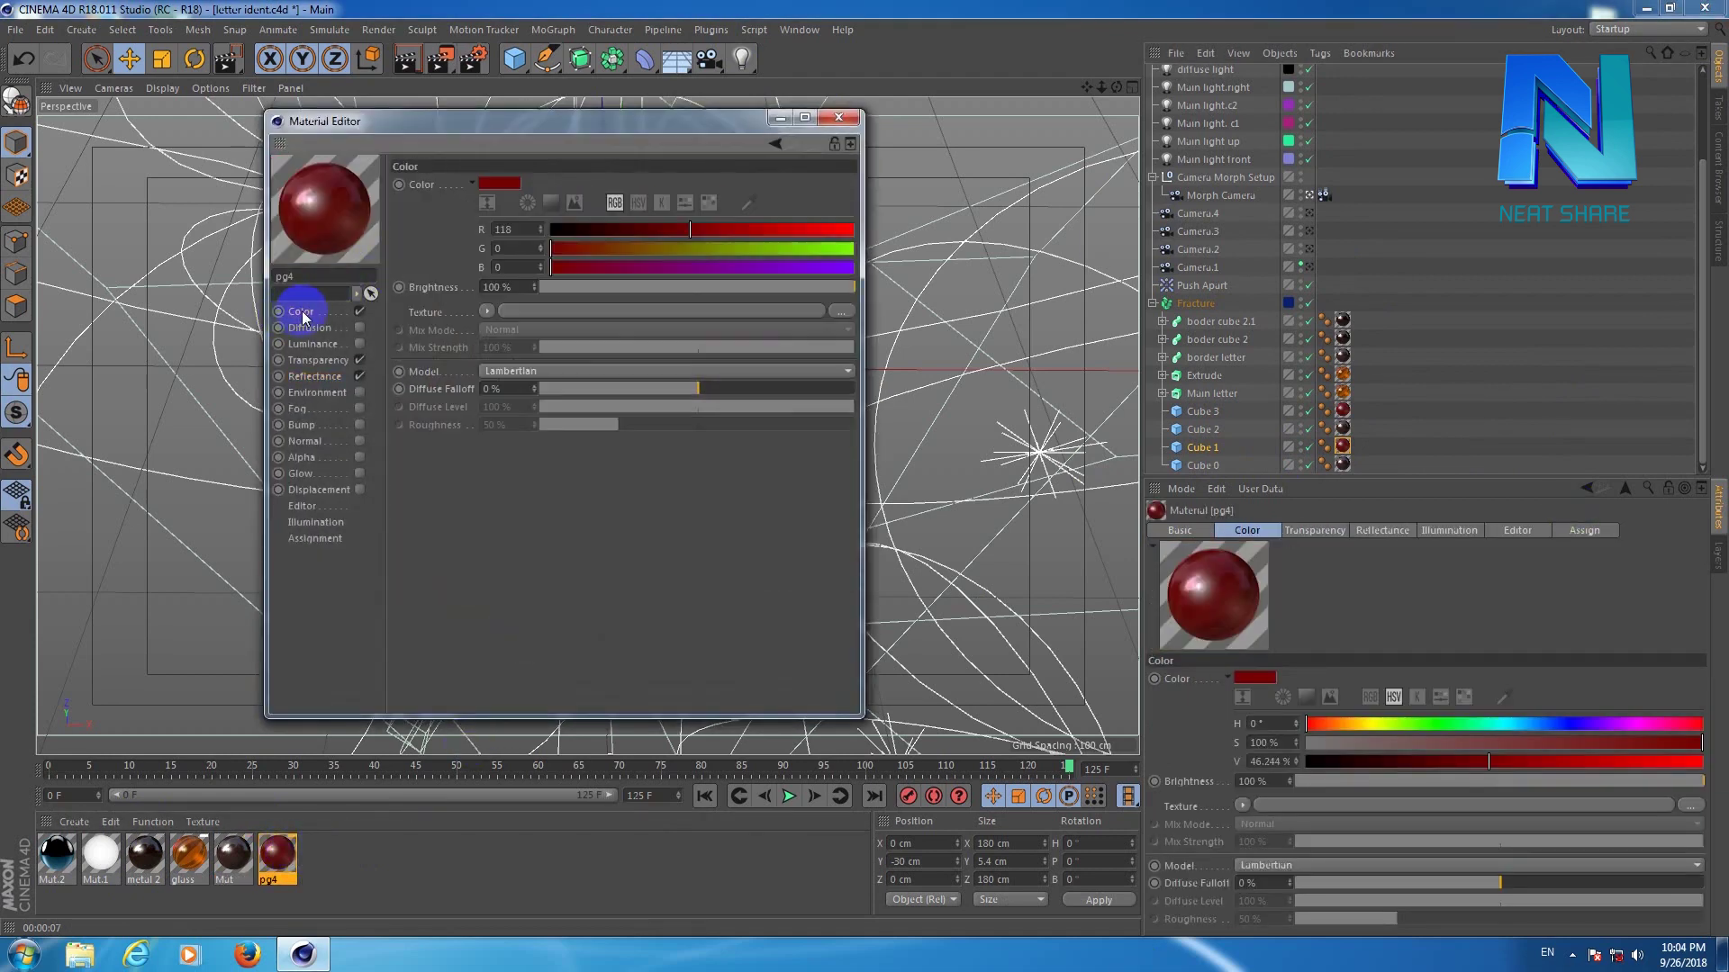
pyautogui.doubleClick(510, 227)
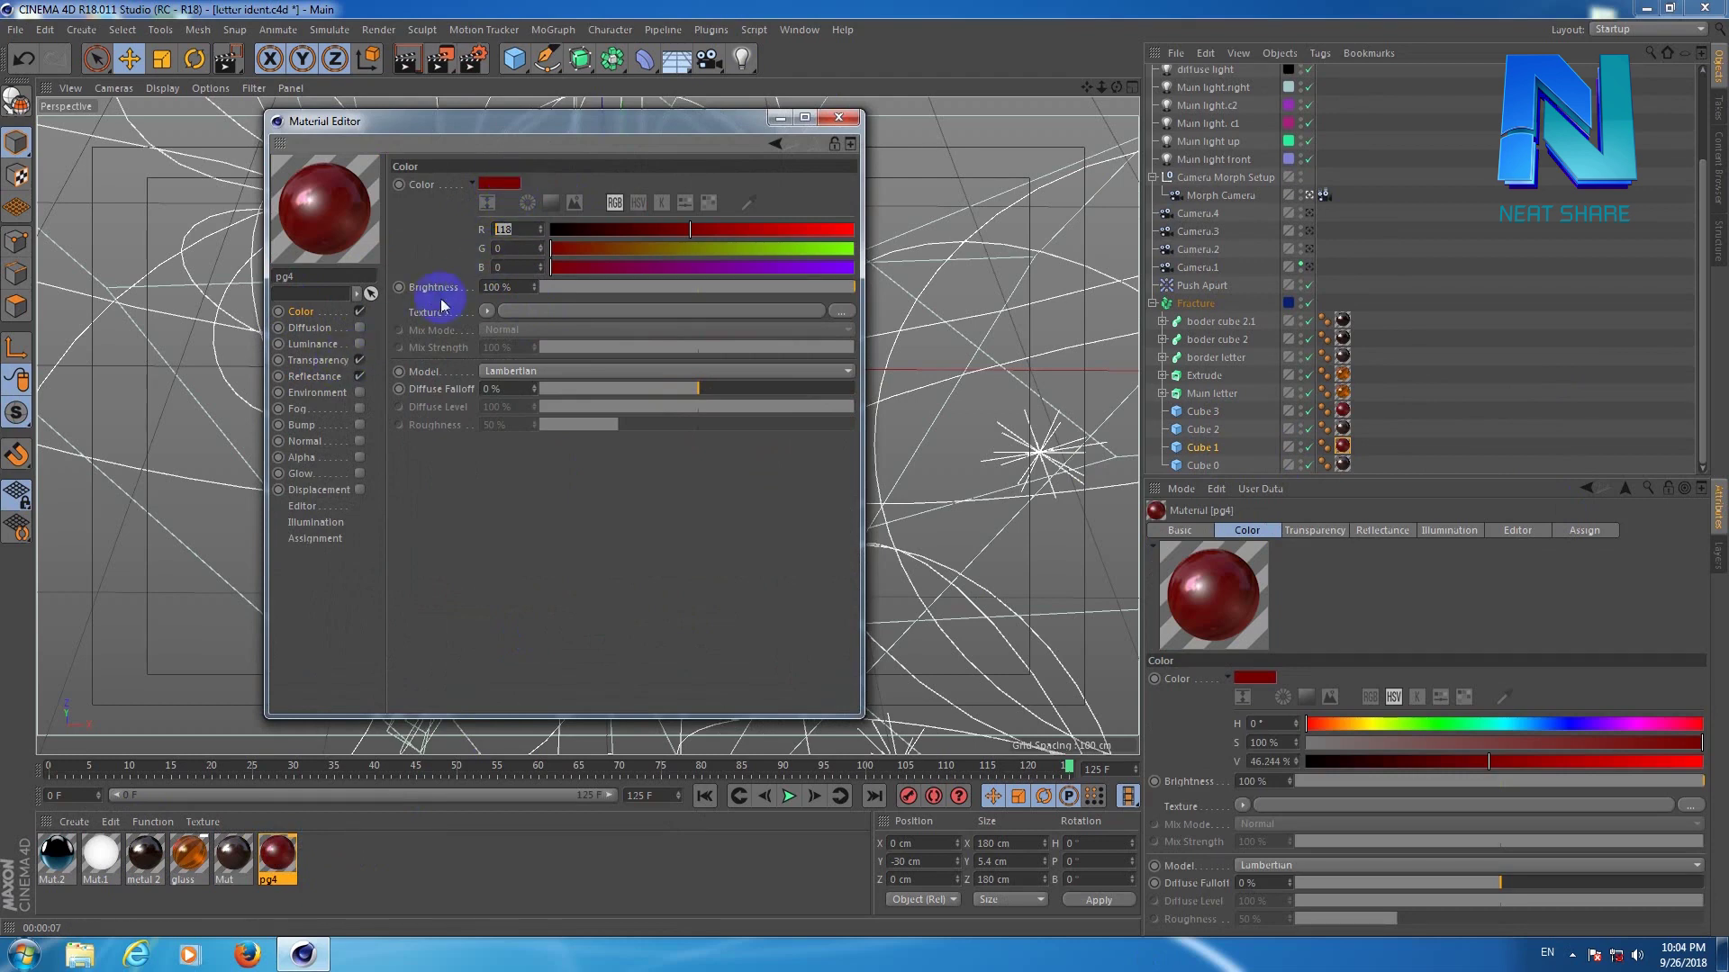
# Inspect pg4's transparency in RGB: pinkish colour, 90% brightness, refraction 1.4.
pyautogui.click(314, 362)
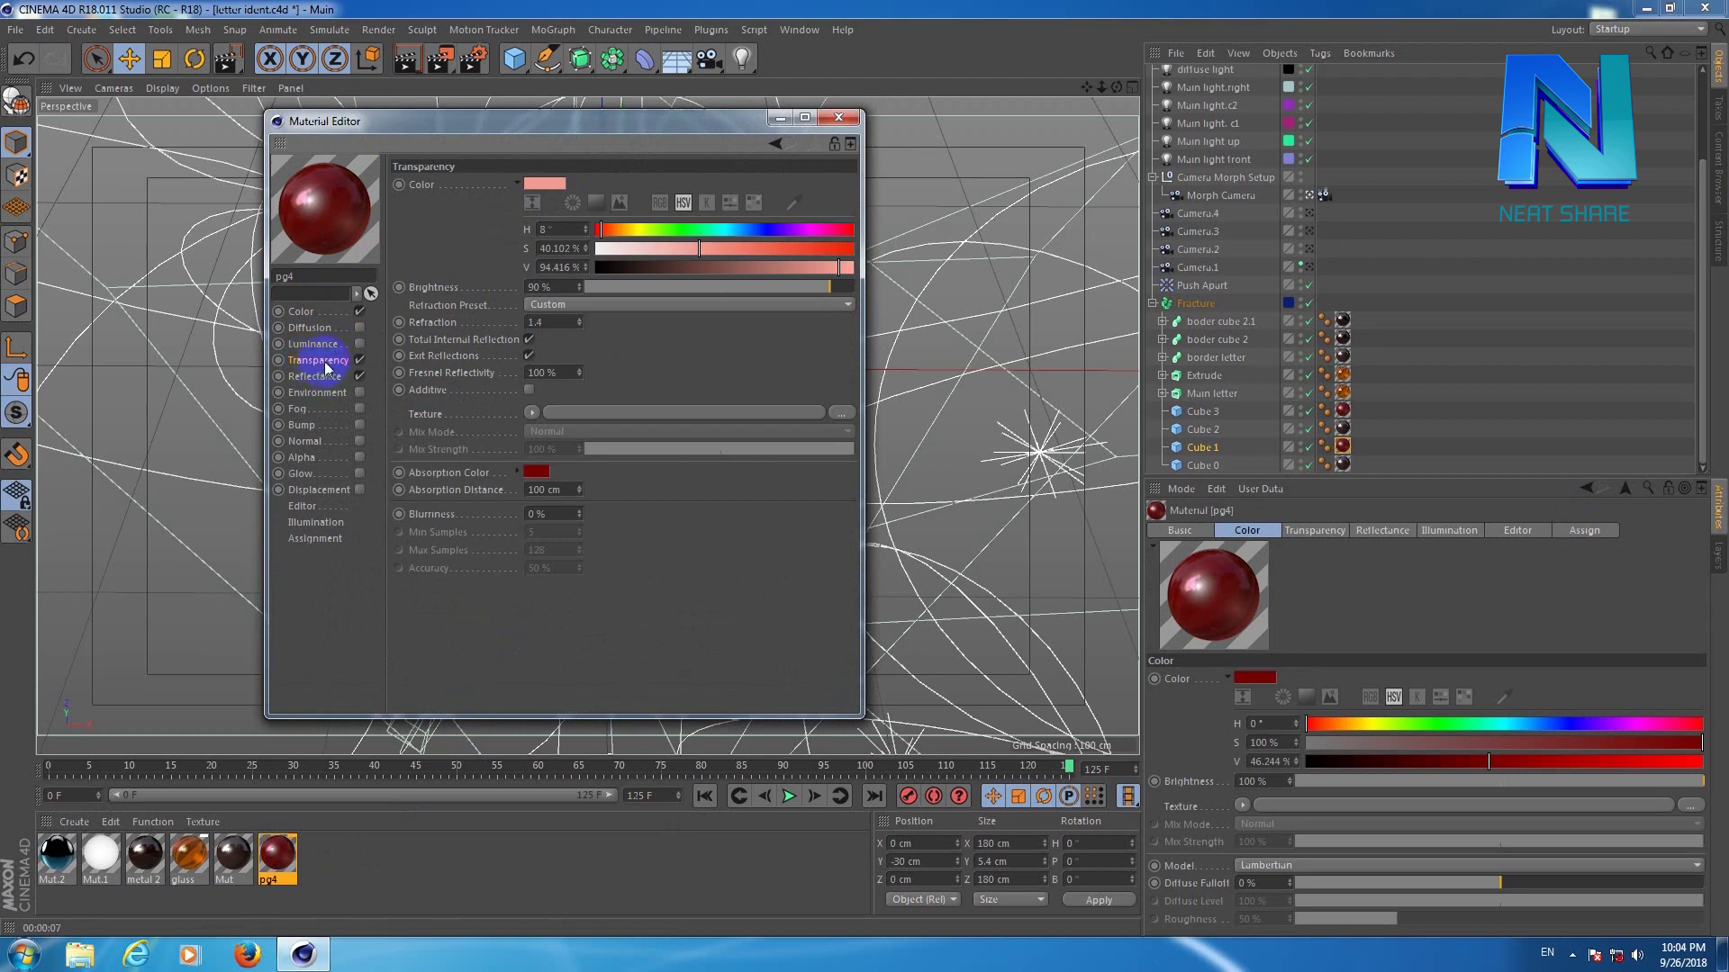
pyautogui.moveTo(553, 323); pyautogui.dragTo(516, 321)
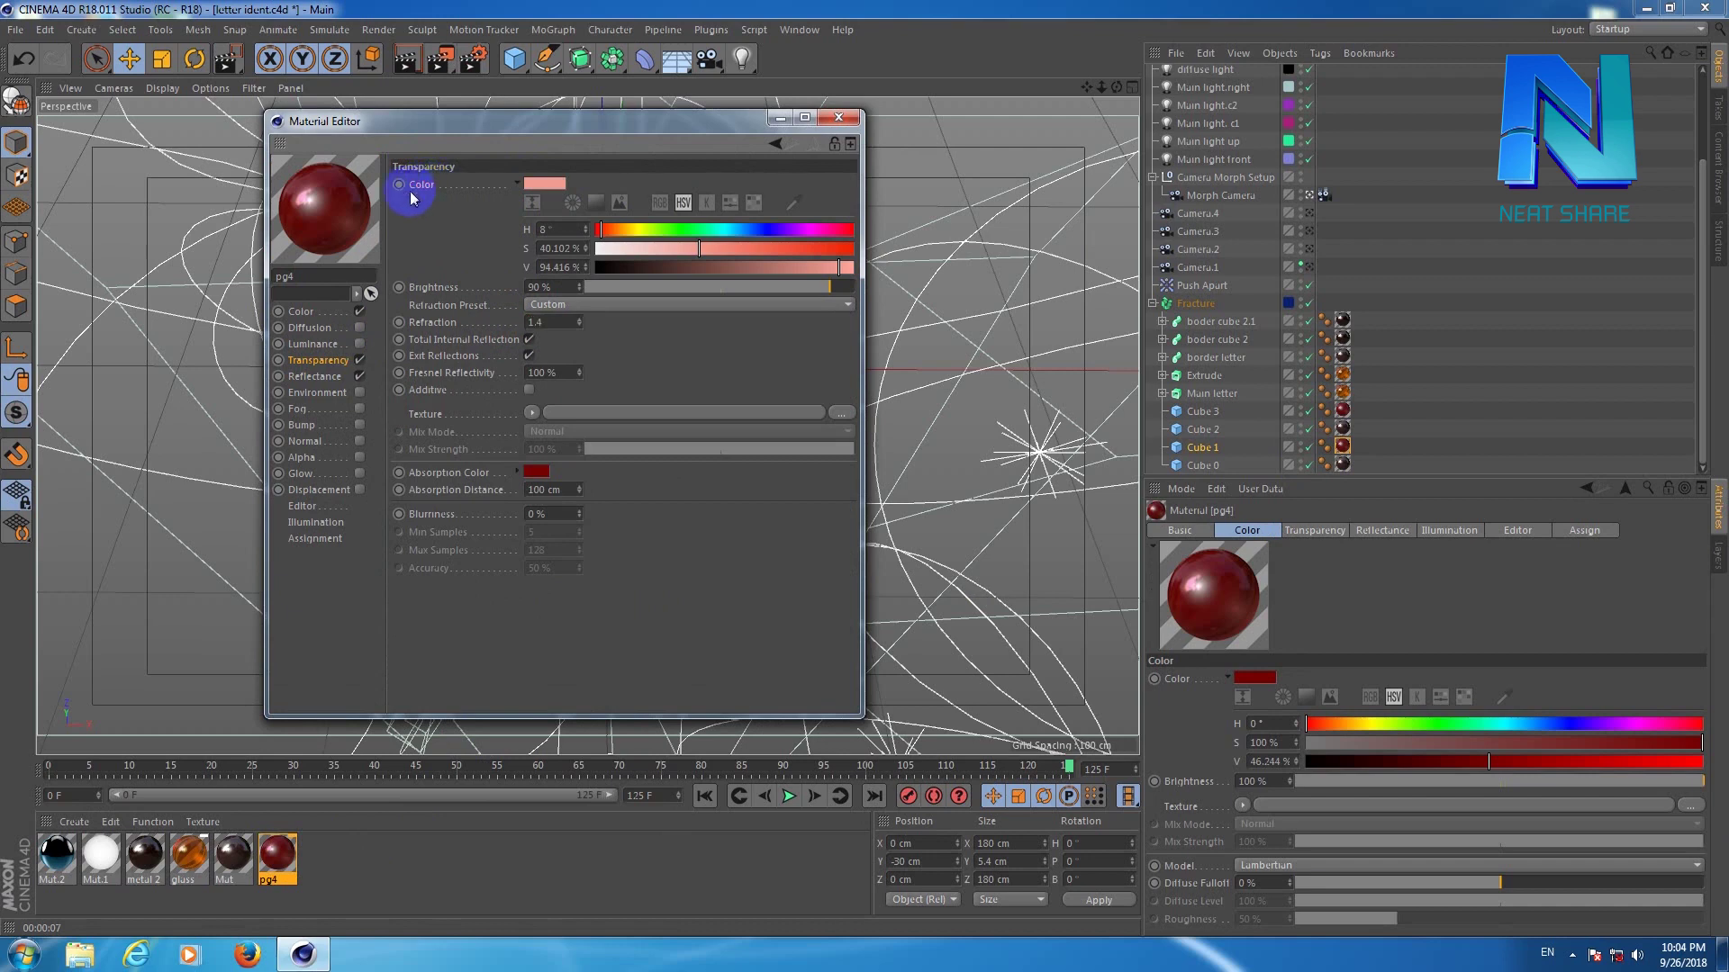
pyautogui.click(658, 204)
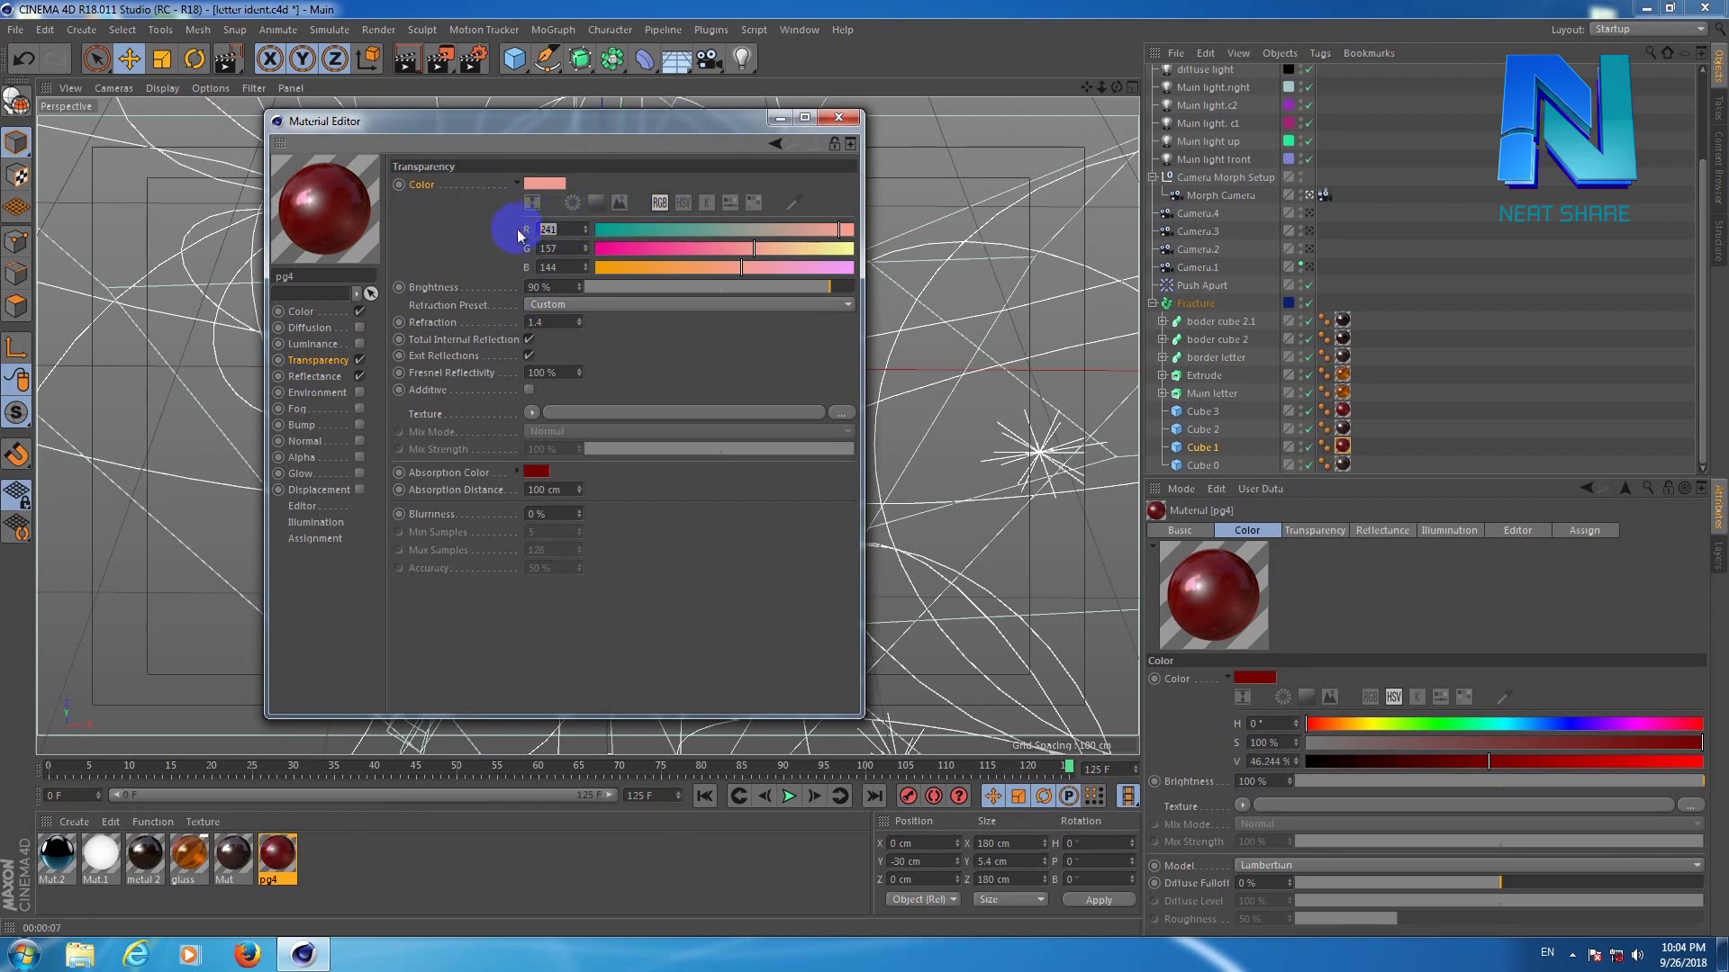
pyautogui.click(540, 248)
pyautogui.click(551, 268)
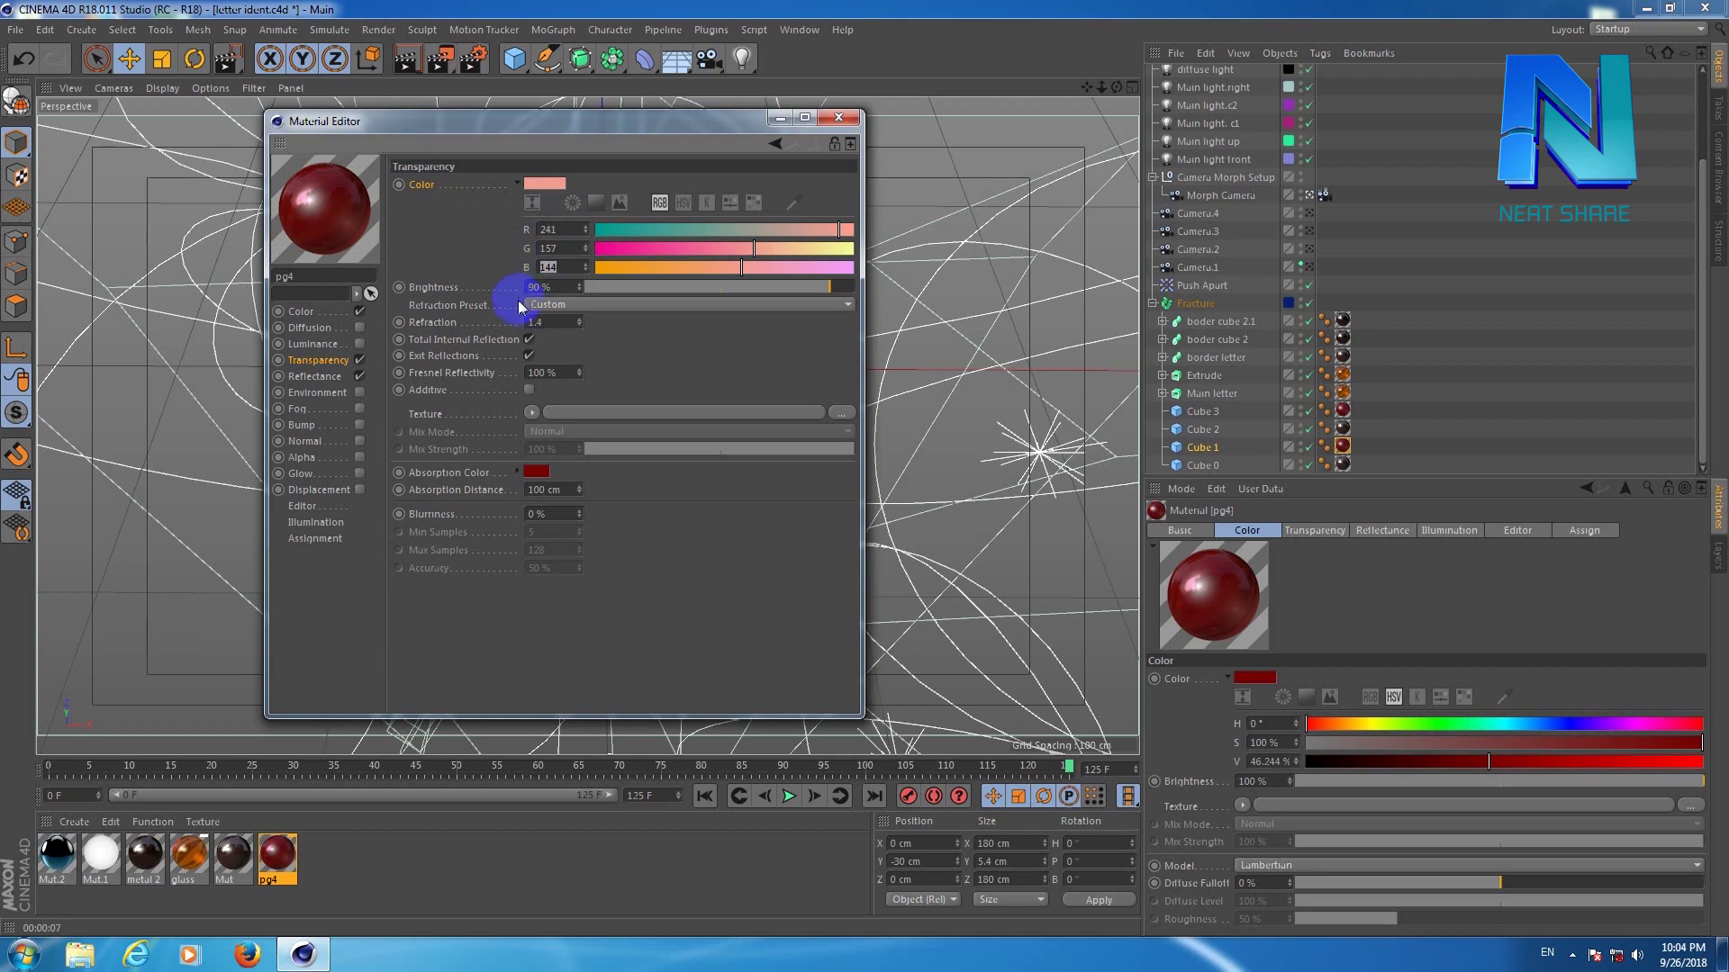
pyautogui.click(551, 286)
pyautogui.click(540, 322)
pyautogui.click(604, 378)
pyautogui.click(307, 306)
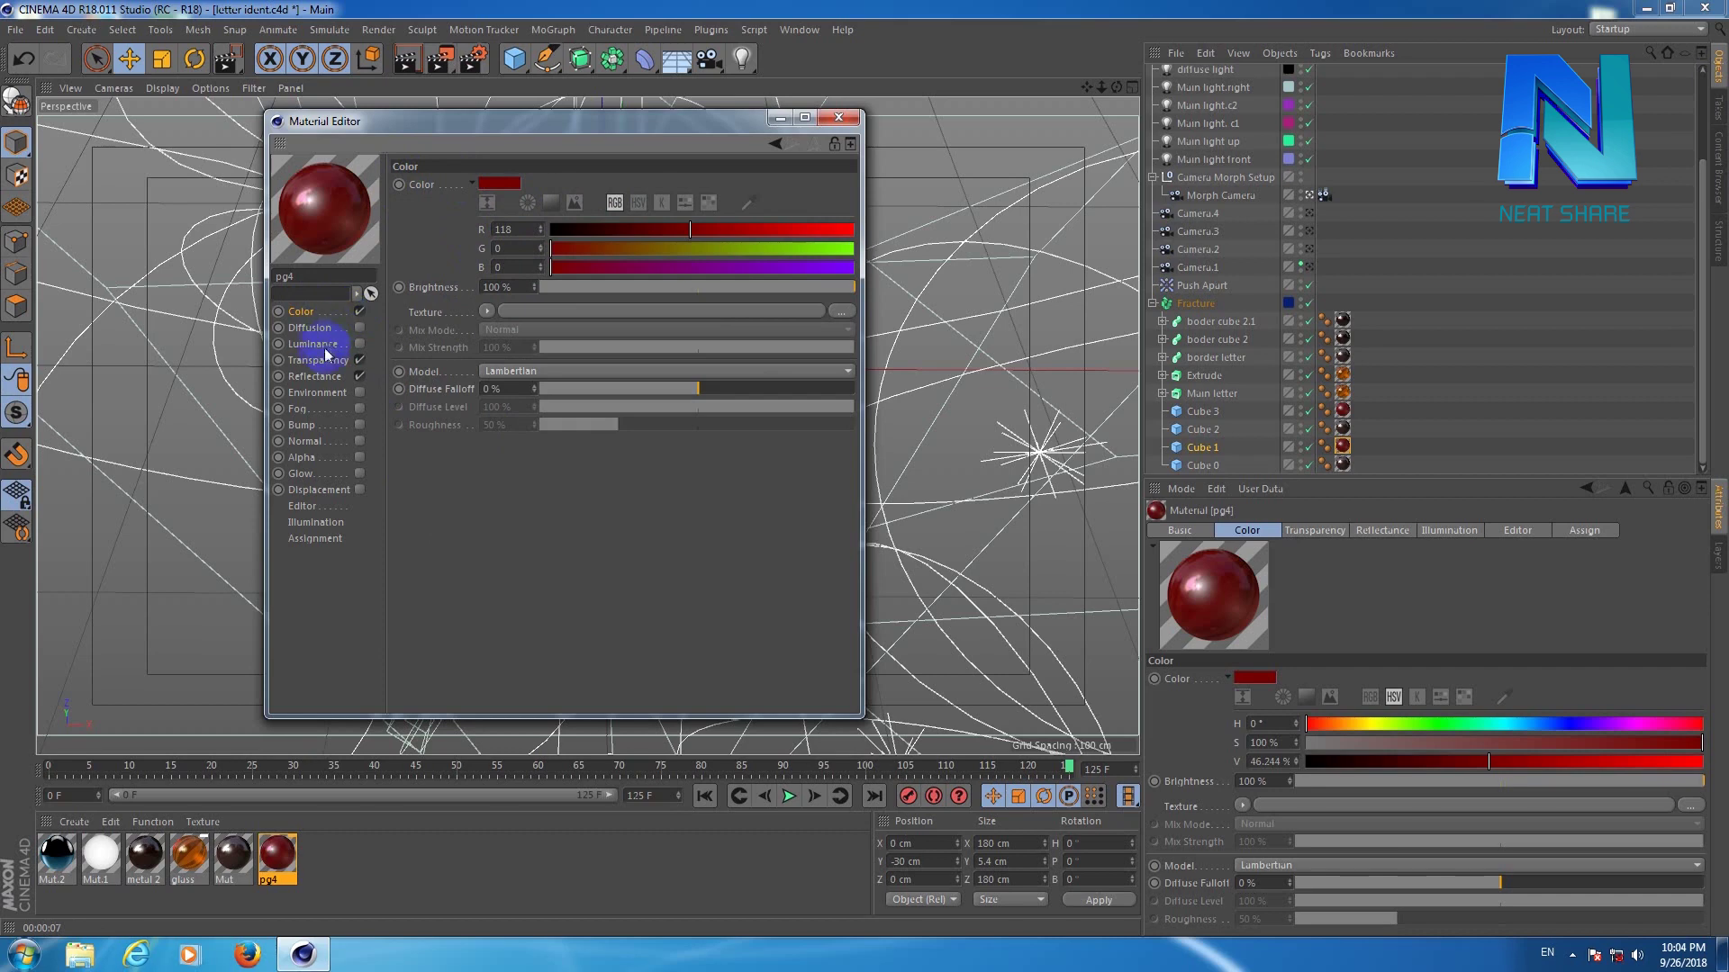
# Paste pg4's dark-red base colour into the transparency Absorption Color, then view Reflectance.
pyautogui.rightClick(421, 186)
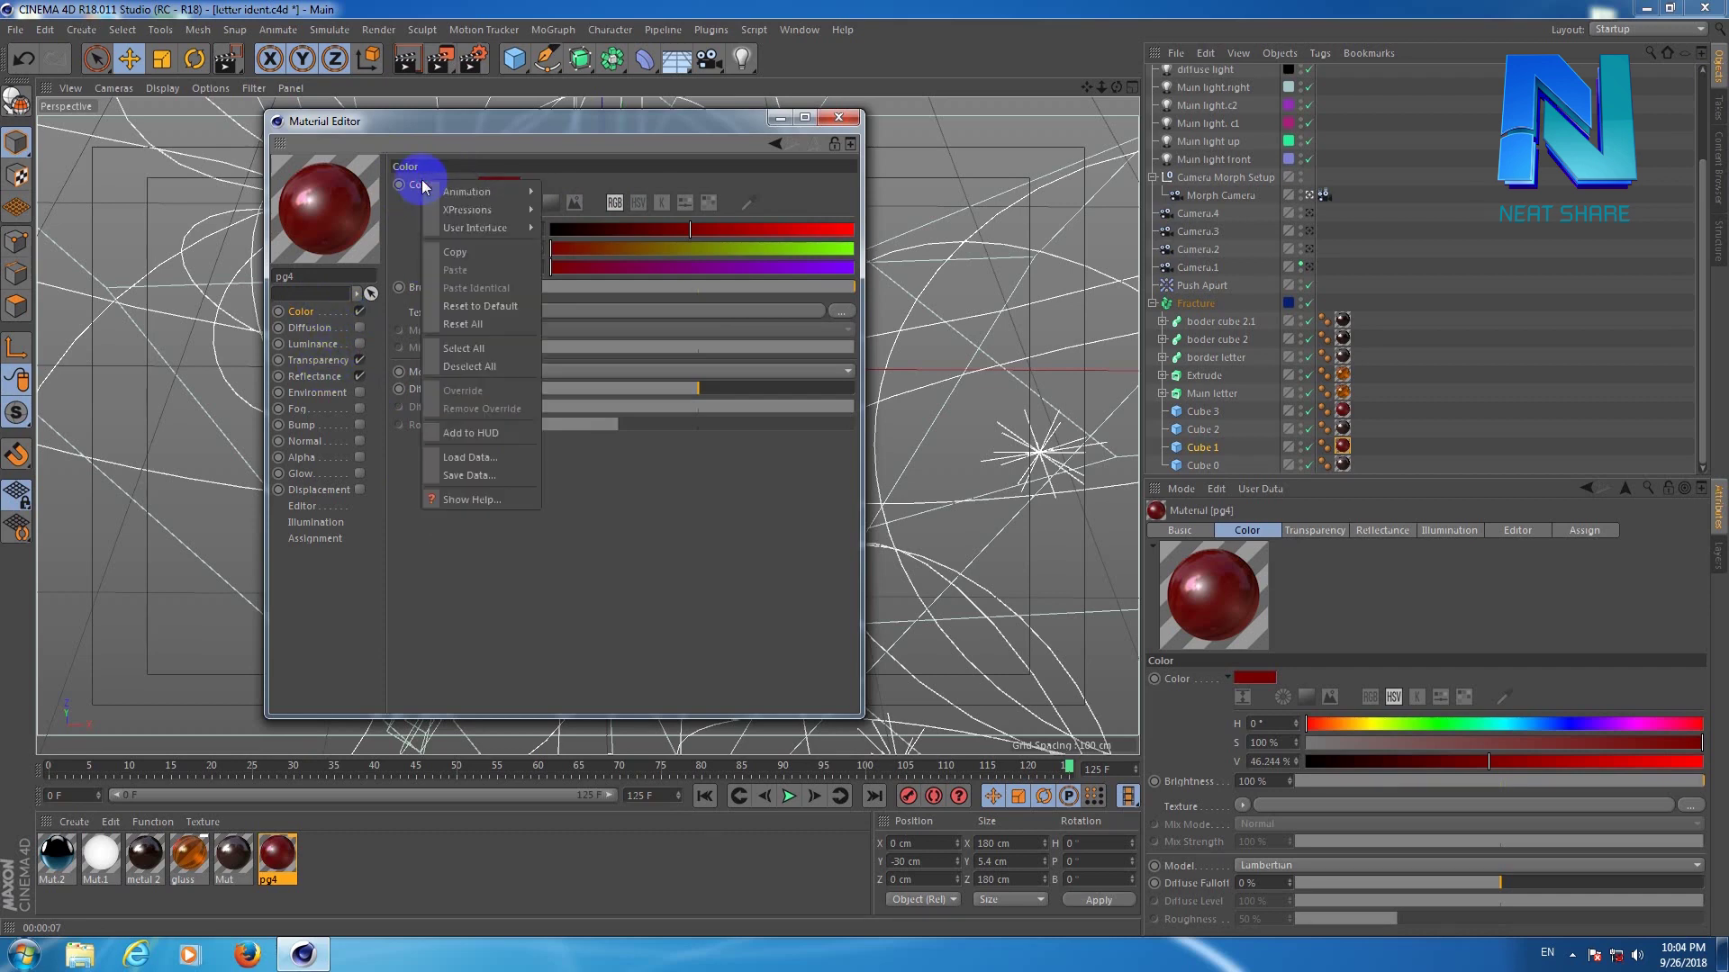
pyautogui.click(476, 253)
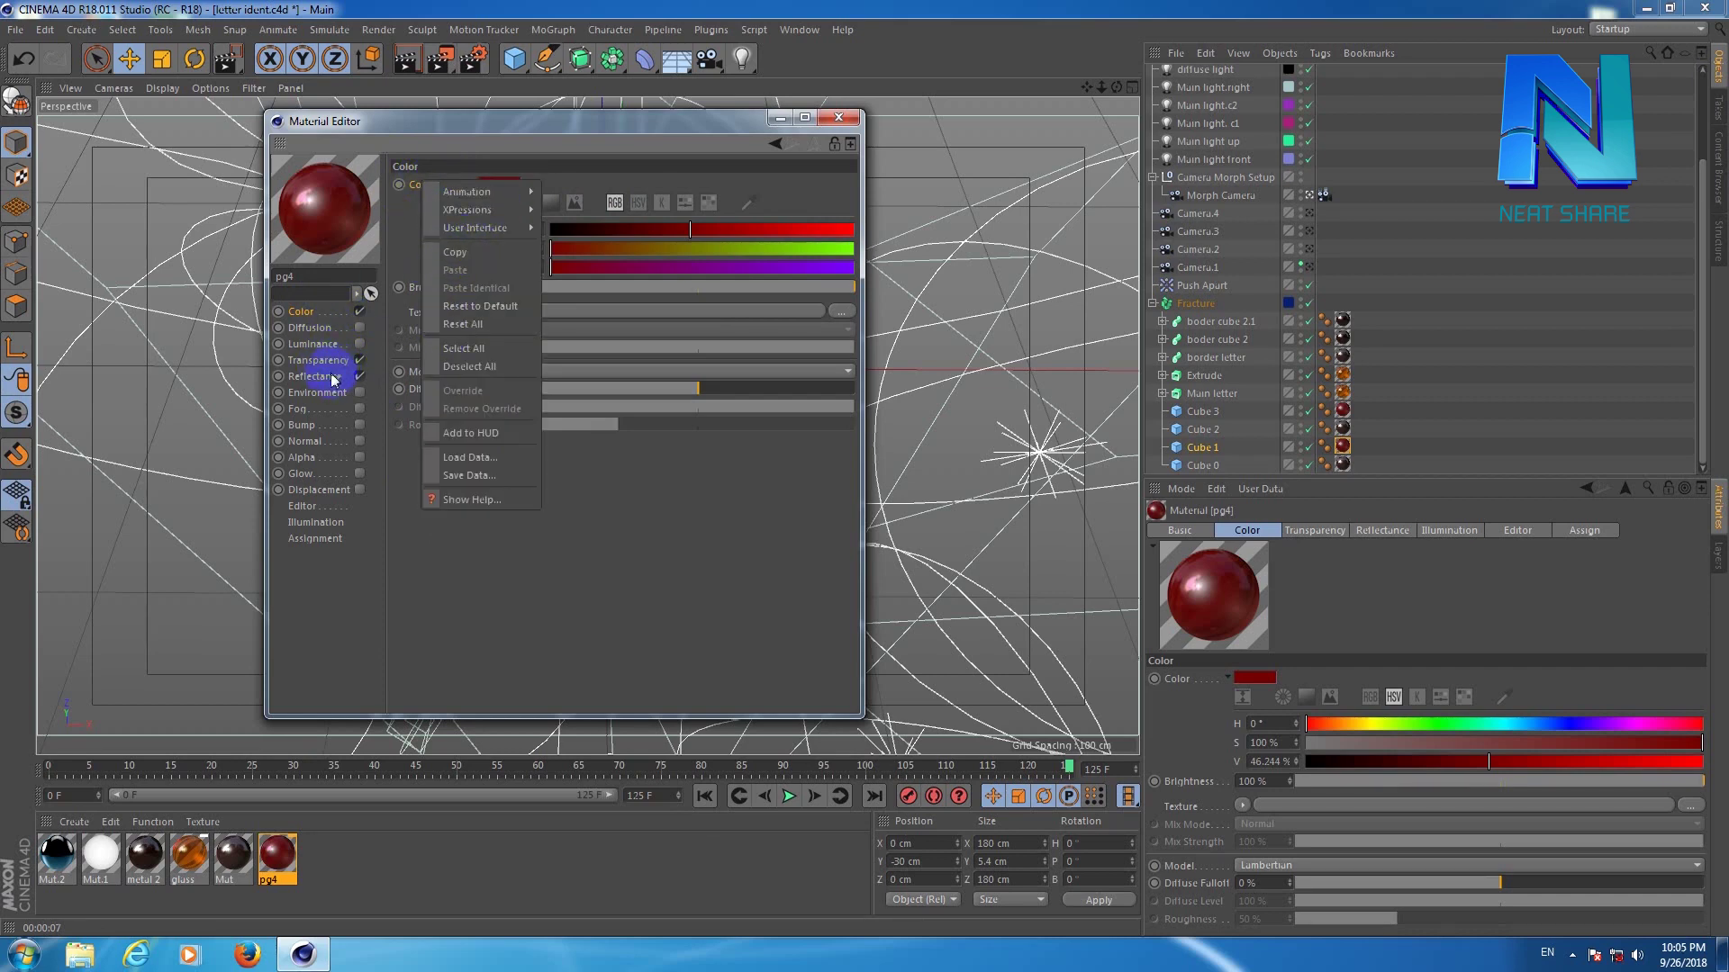
pyautogui.click(329, 361)
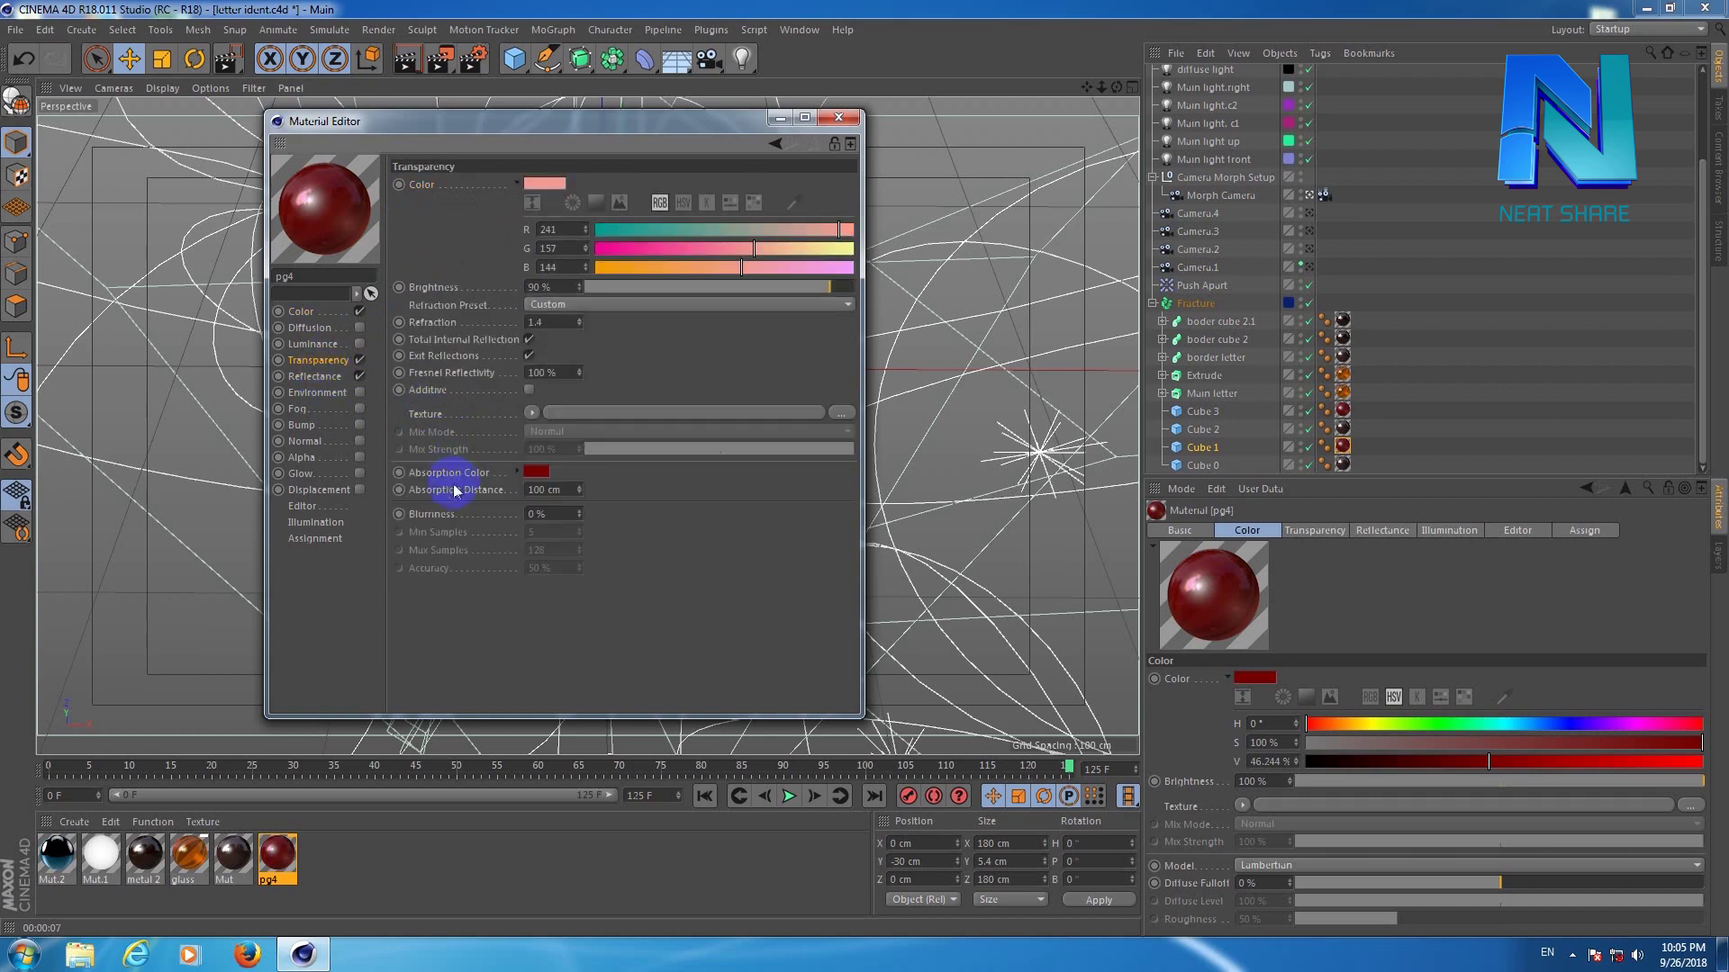
pyautogui.rightClick(443, 471)
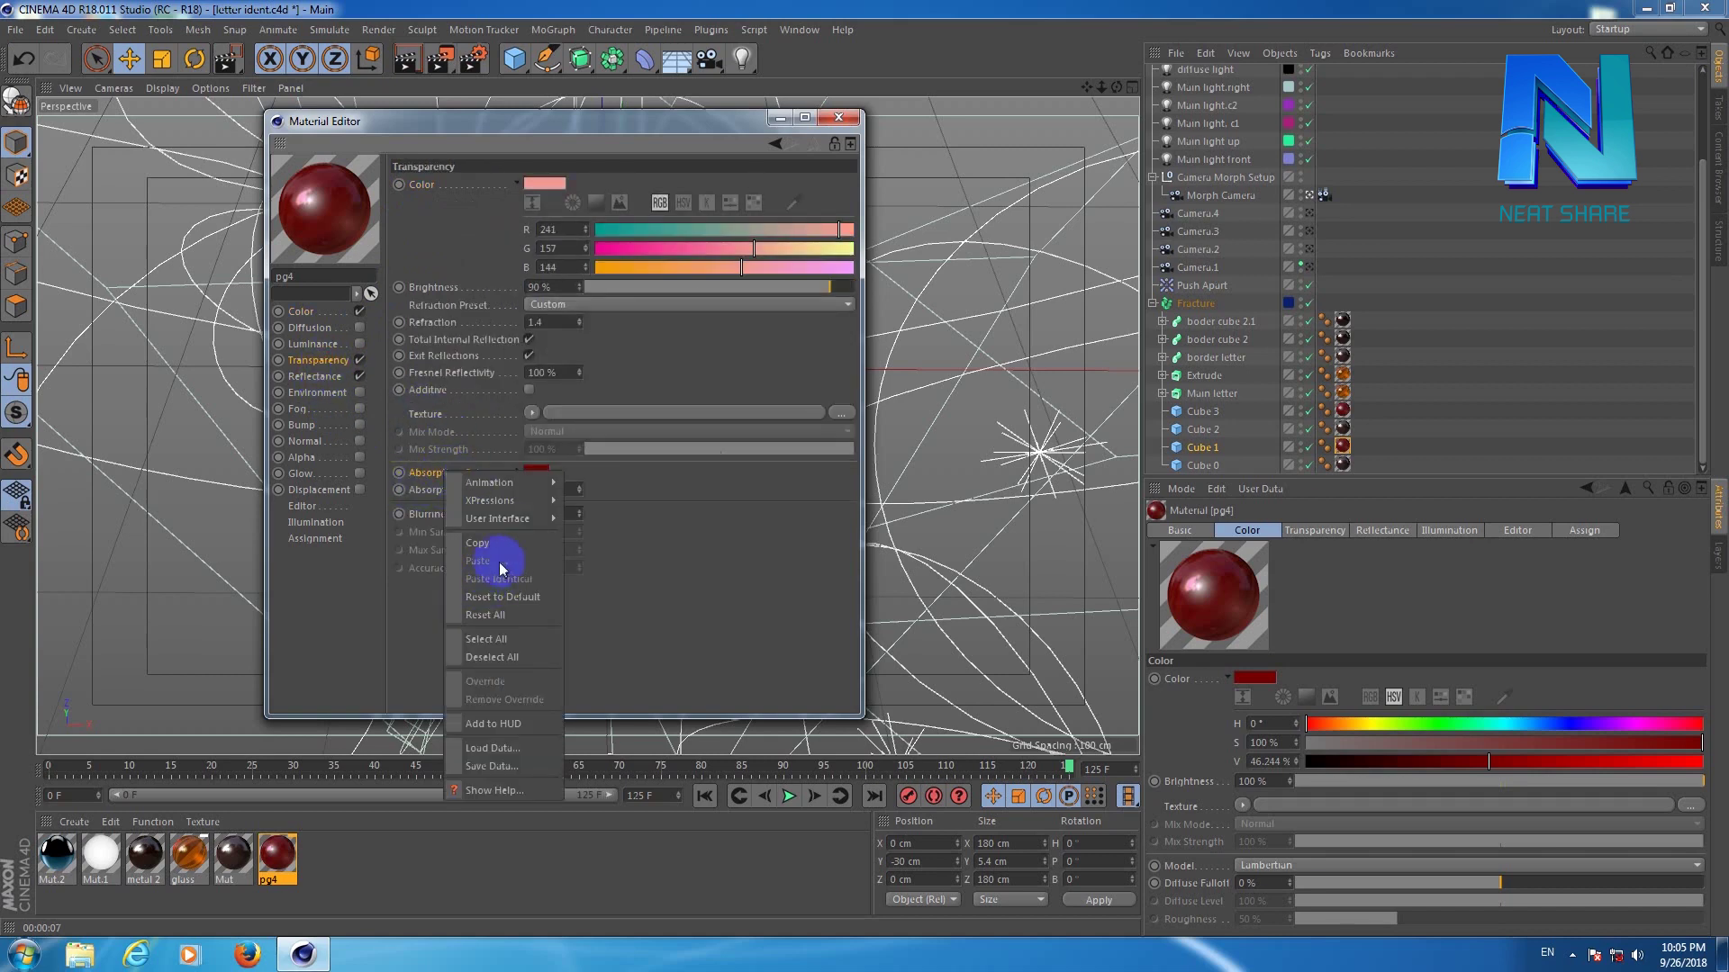
pyautogui.click(694, 579)
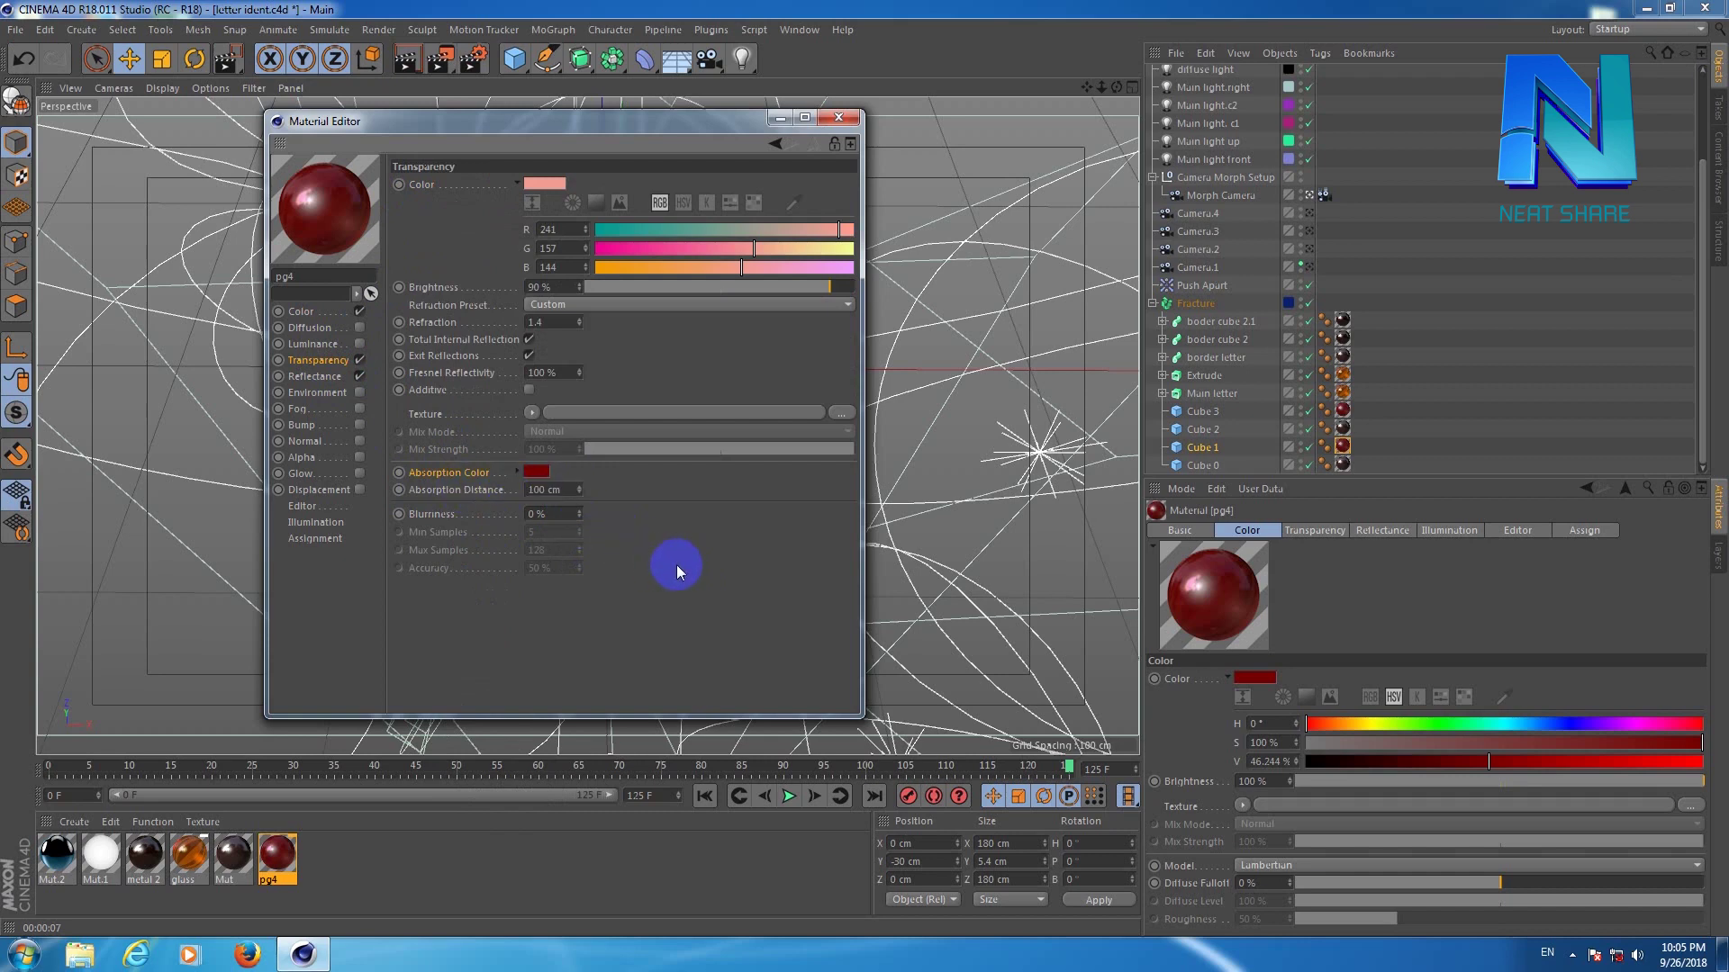
pyautogui.click(319, 378)
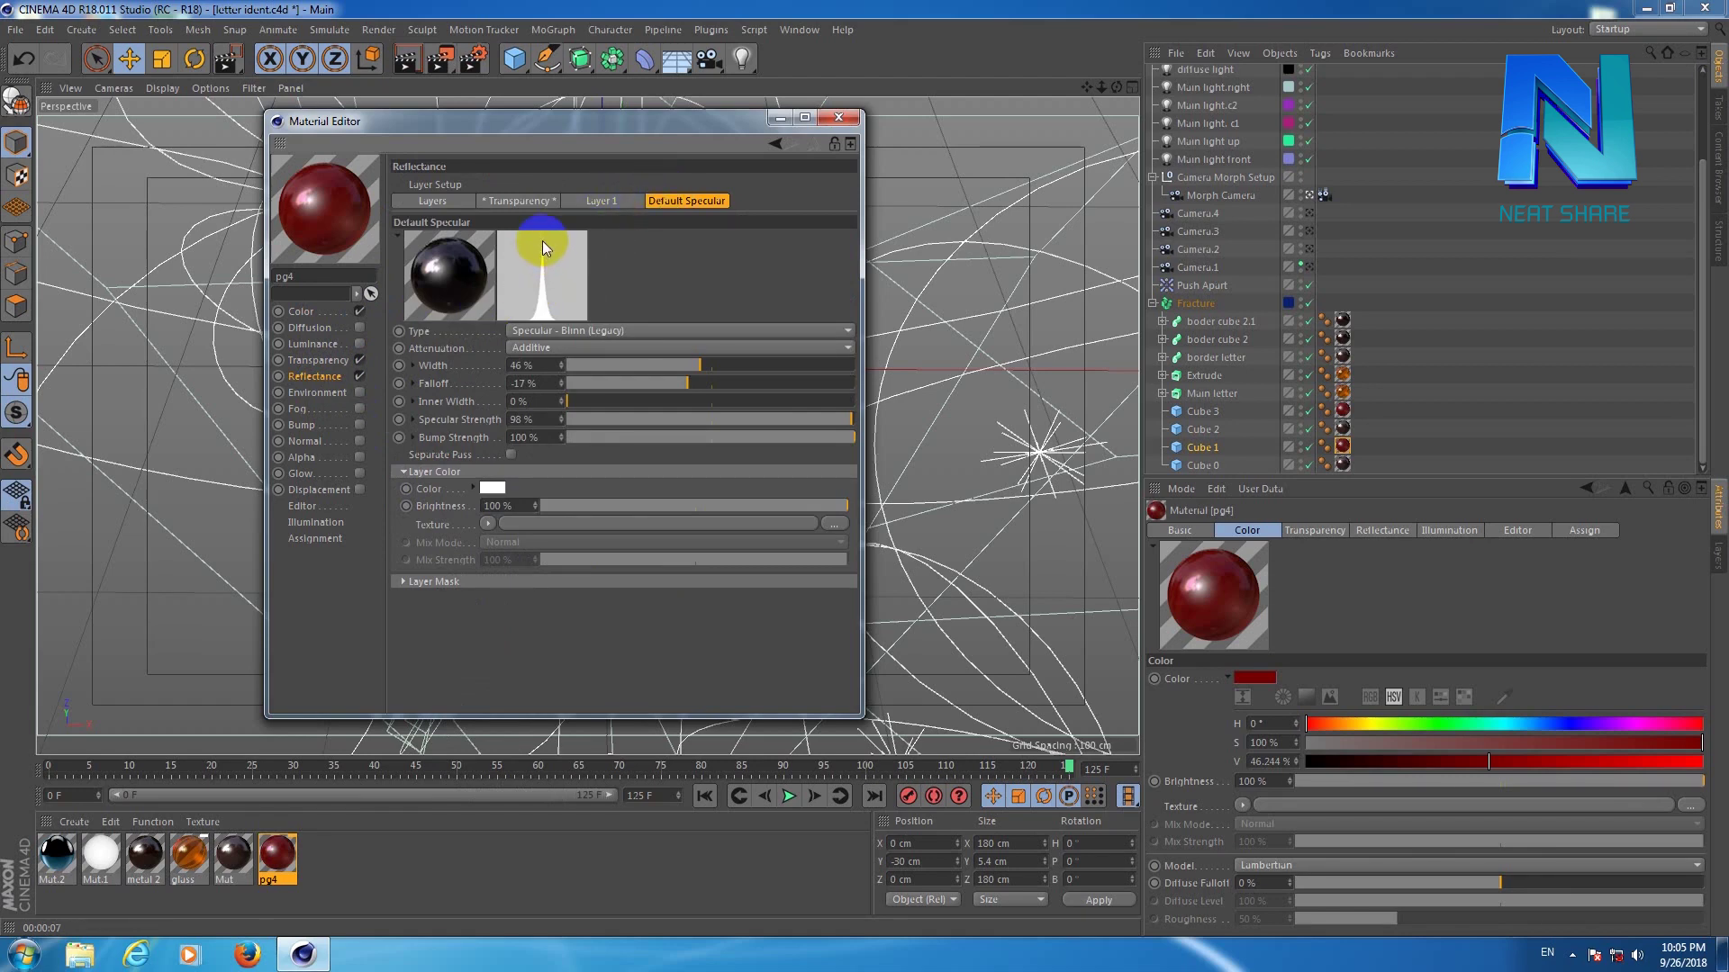
# Review pg4's Default Specular (46% width, −17% falloff) and its Reflectance Layer 1 settings.
pyautogui.click(545, 385)
pyautogui.moveTo(546, 386)
pyautogui.mouseDown()
pyautogui.moveTo(494, 386)
pyautogui.moveTo(495, 419)
pyautogui.mouseUp()
pyautogui.click(401, 584)
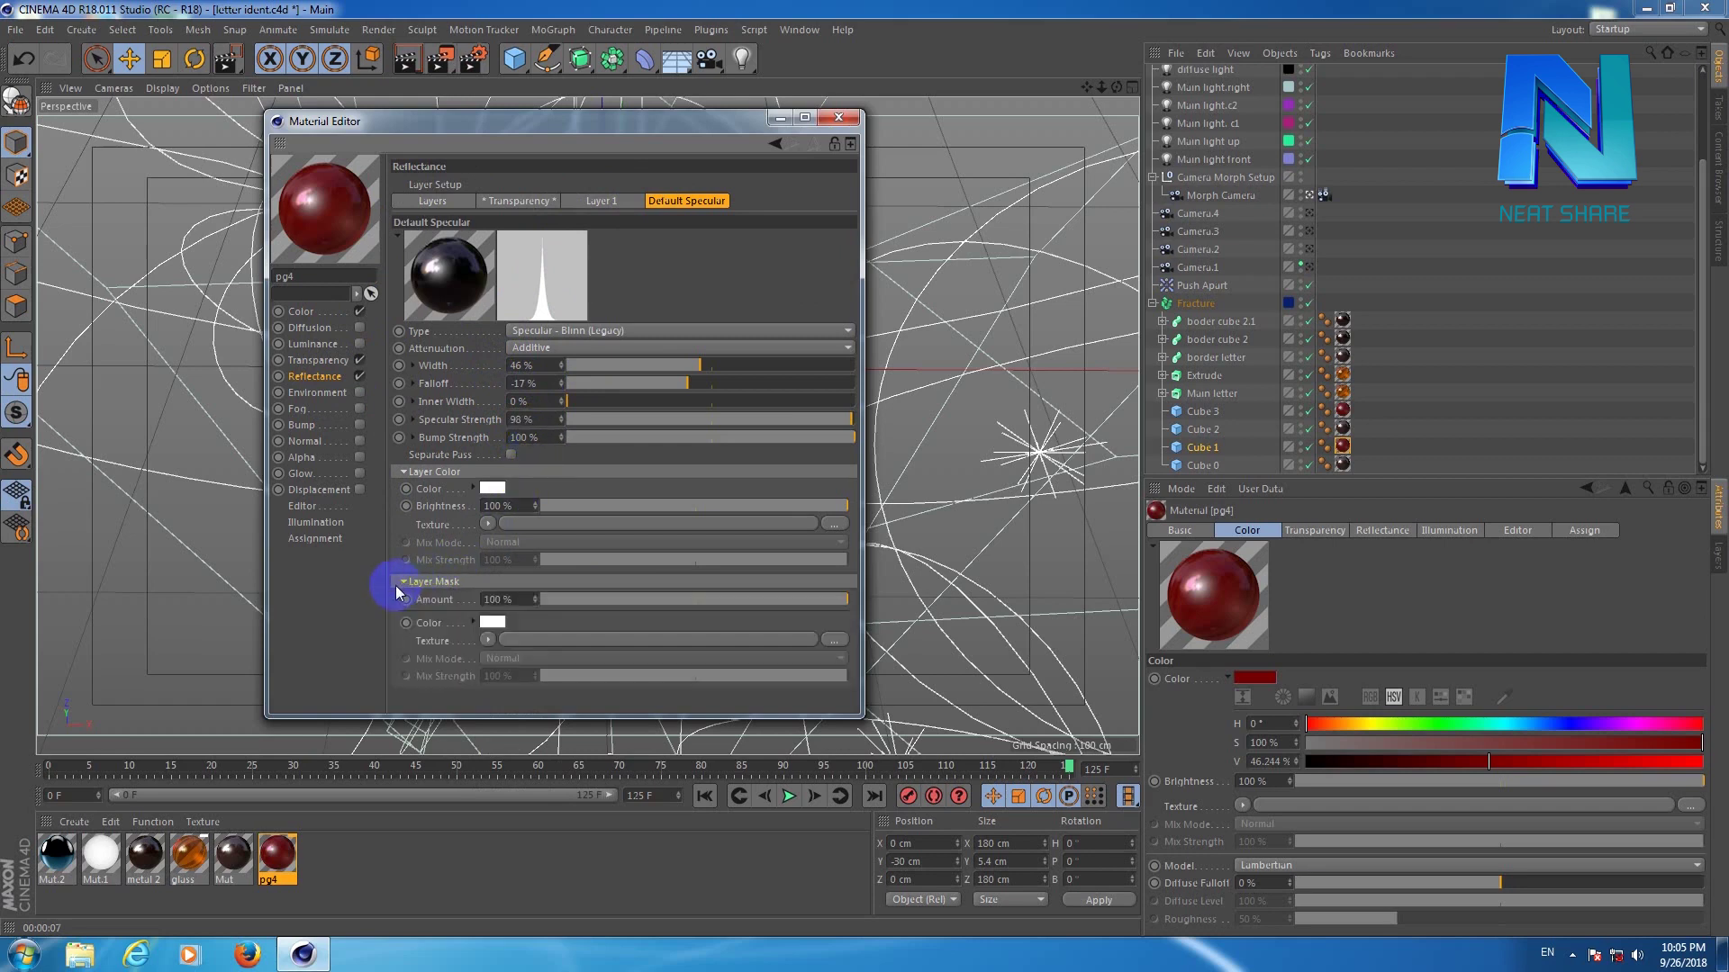
pyautogui.click(402, 473)
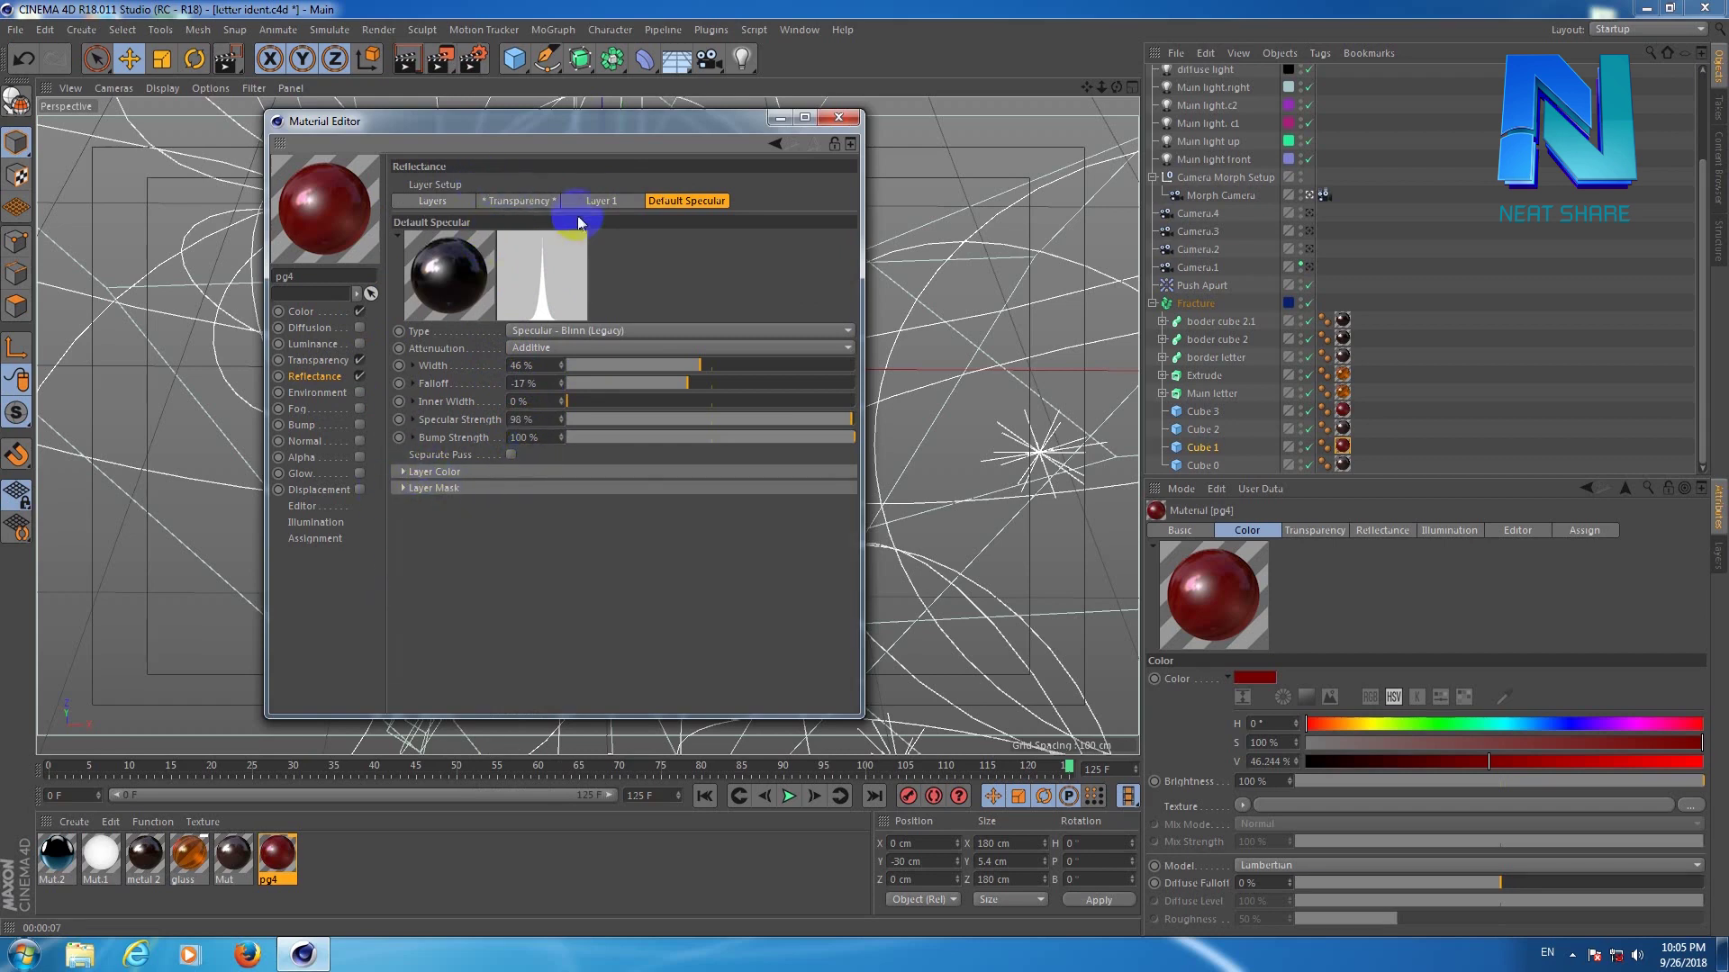
pyautogui.click(604, 202)
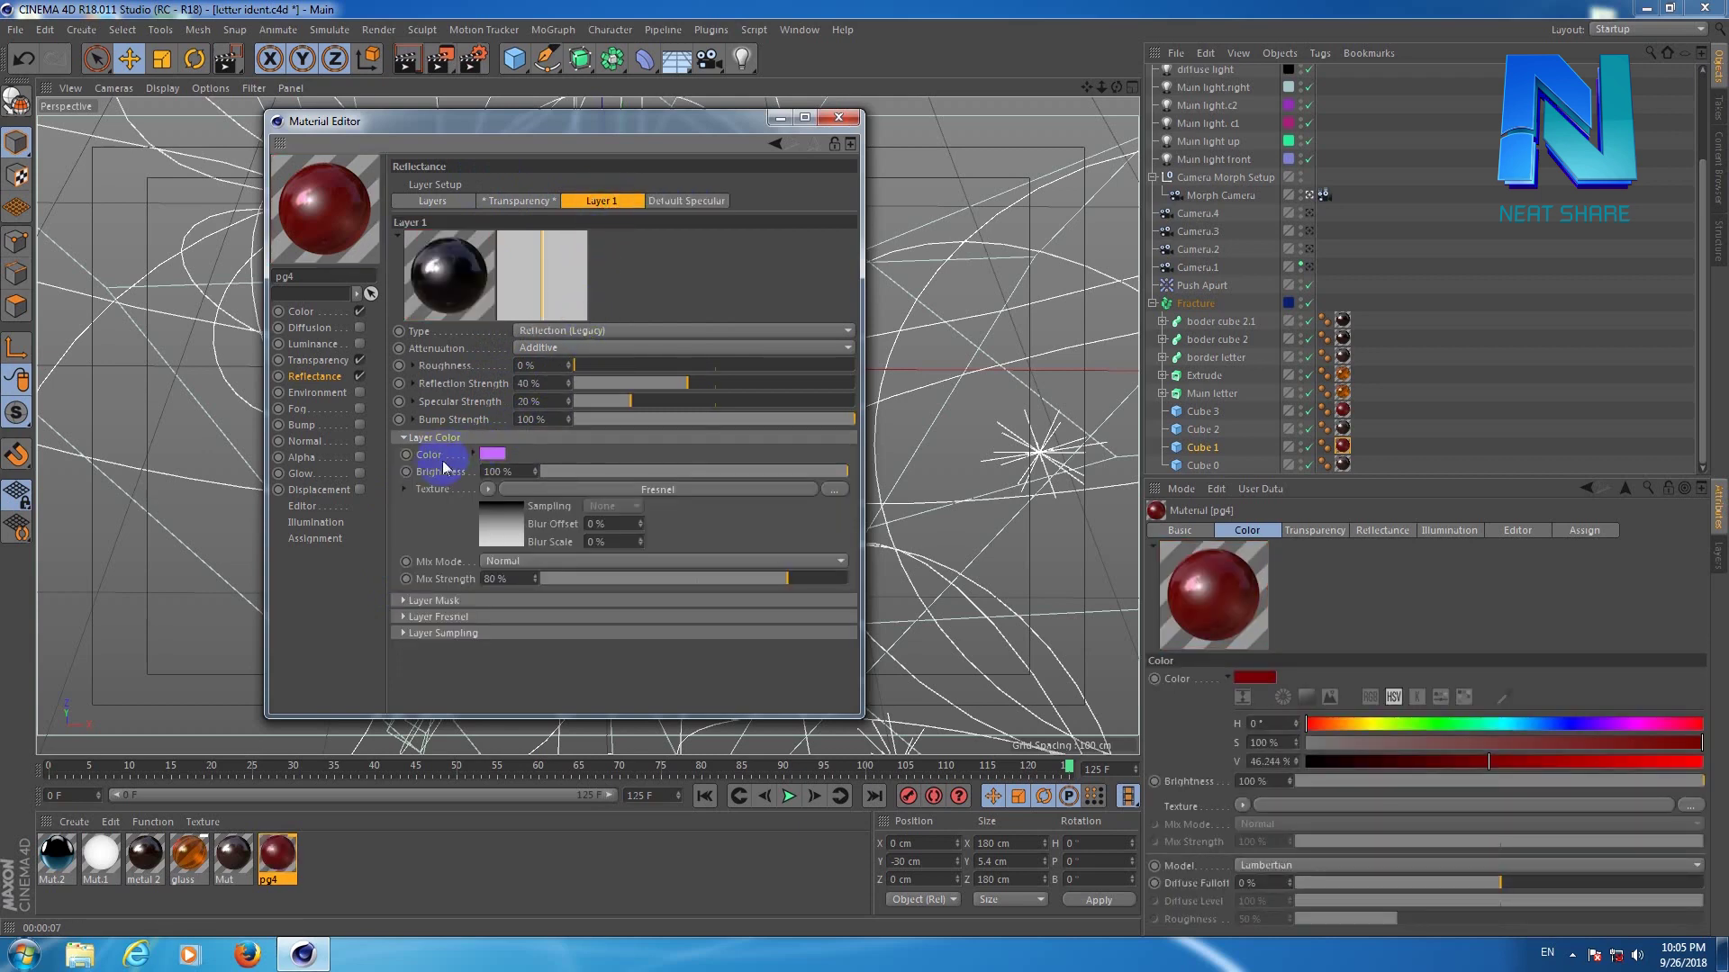
pyautogui.click(307, 312)
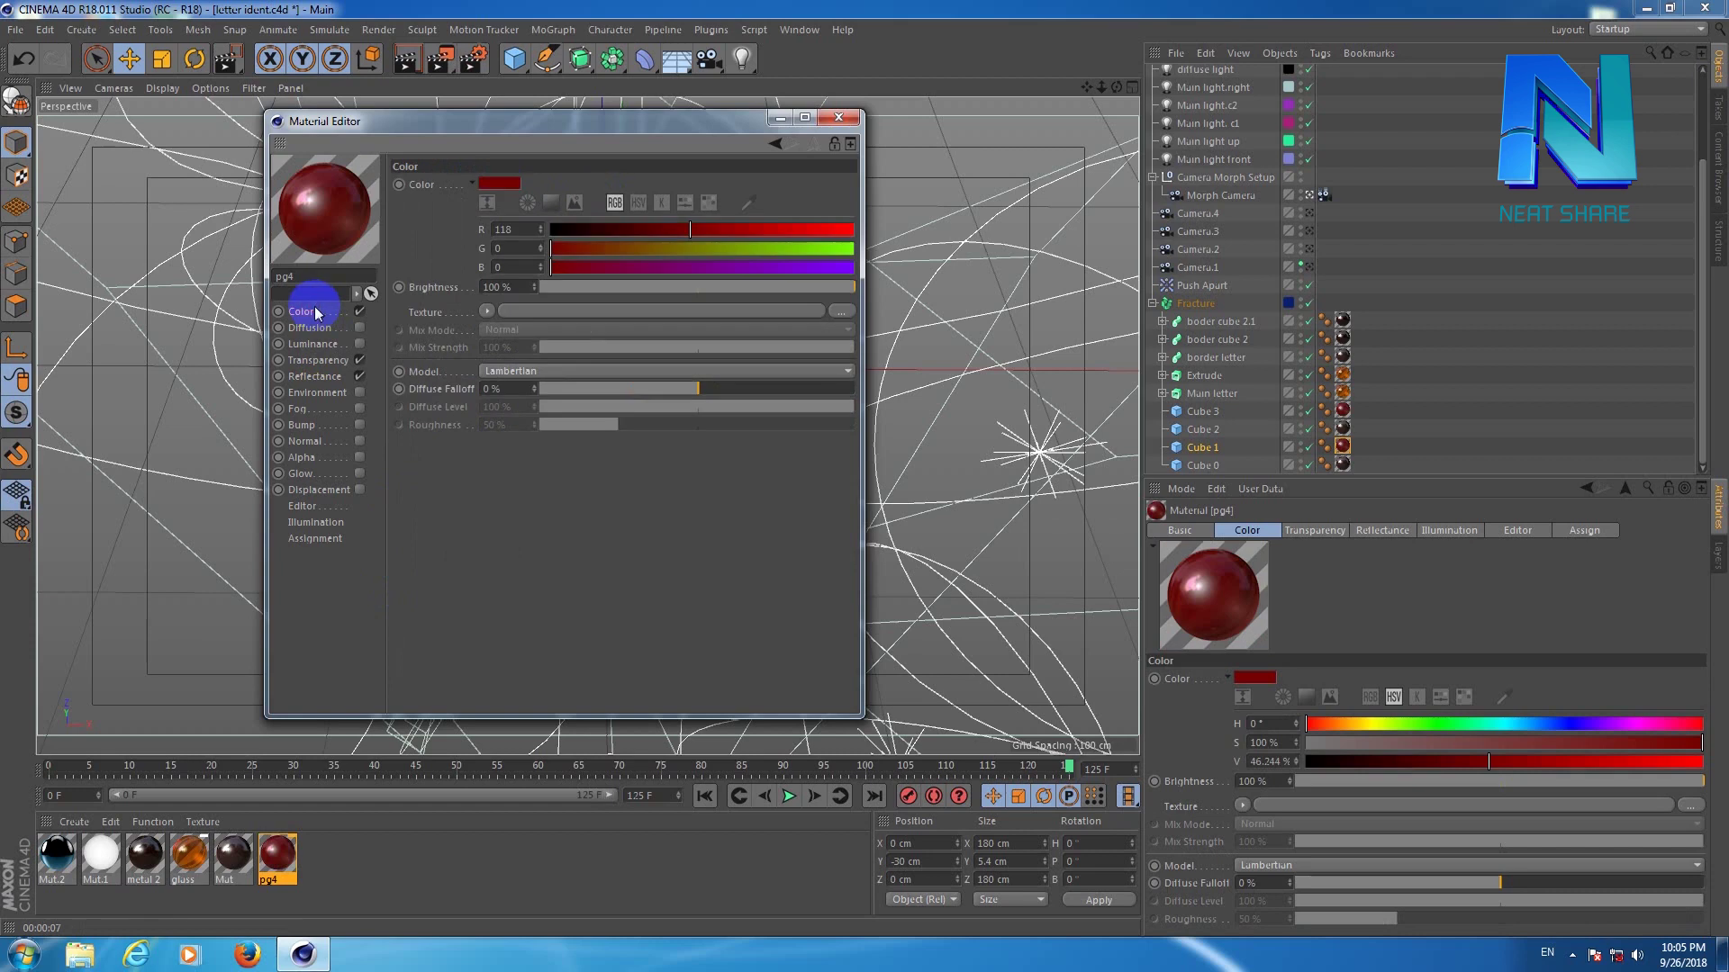
pyautogui.click(317, 371)
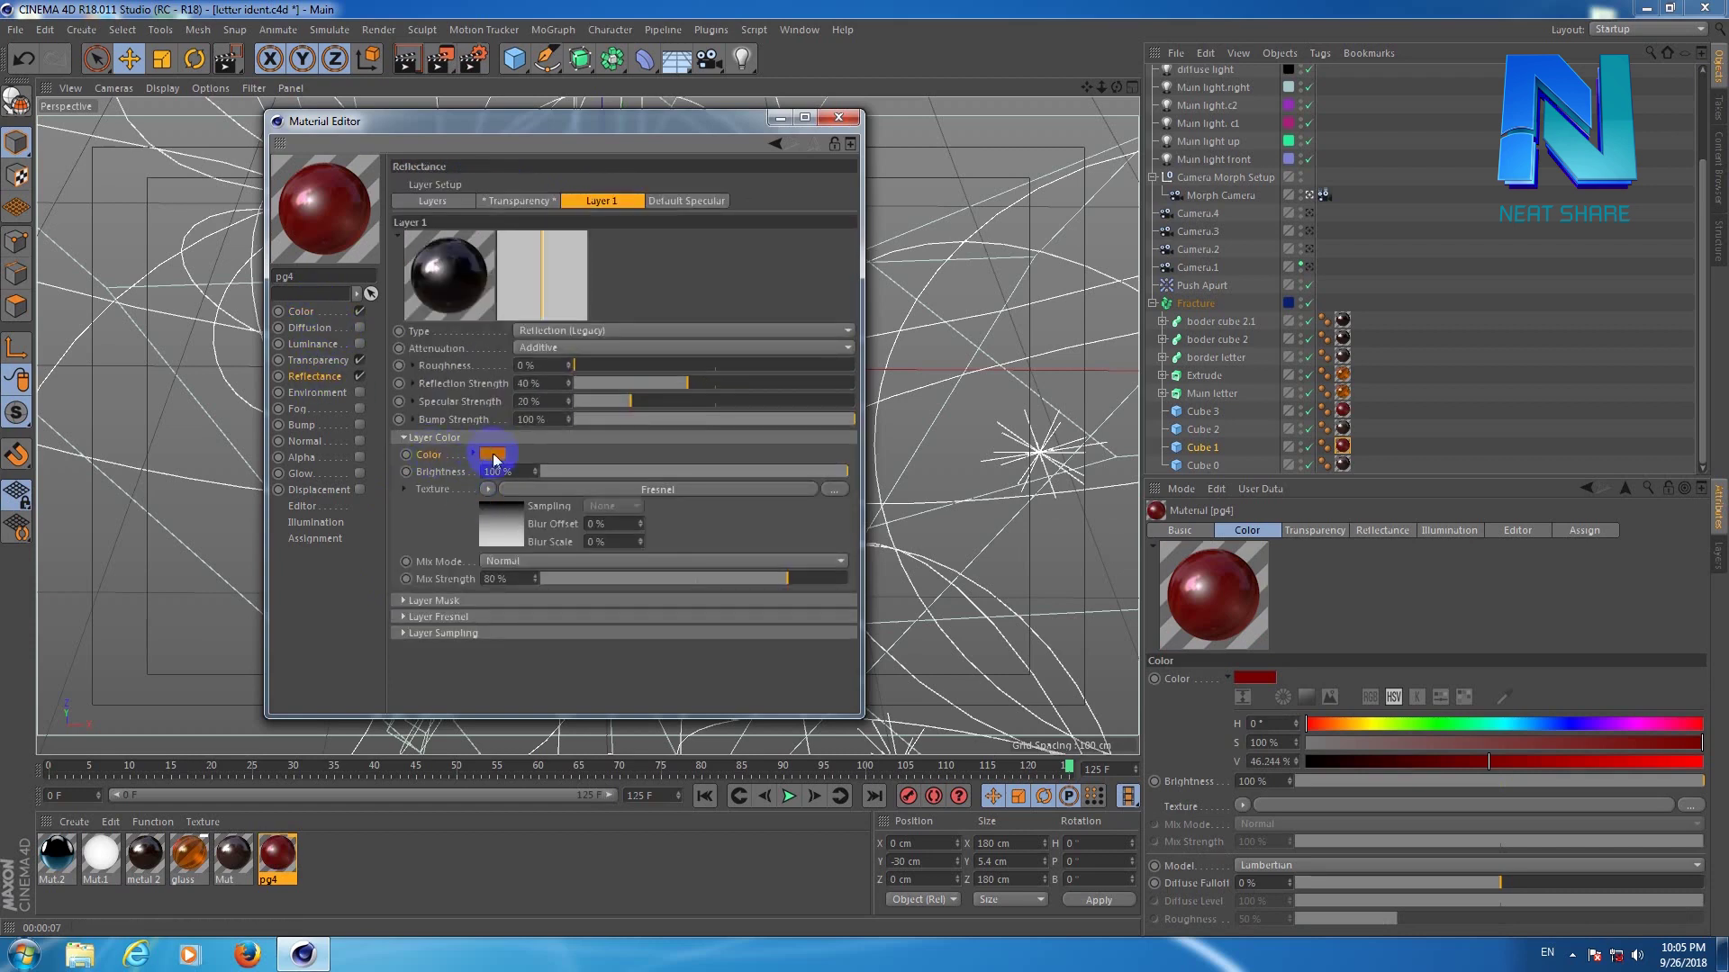
pyautogui.click(303, 310)
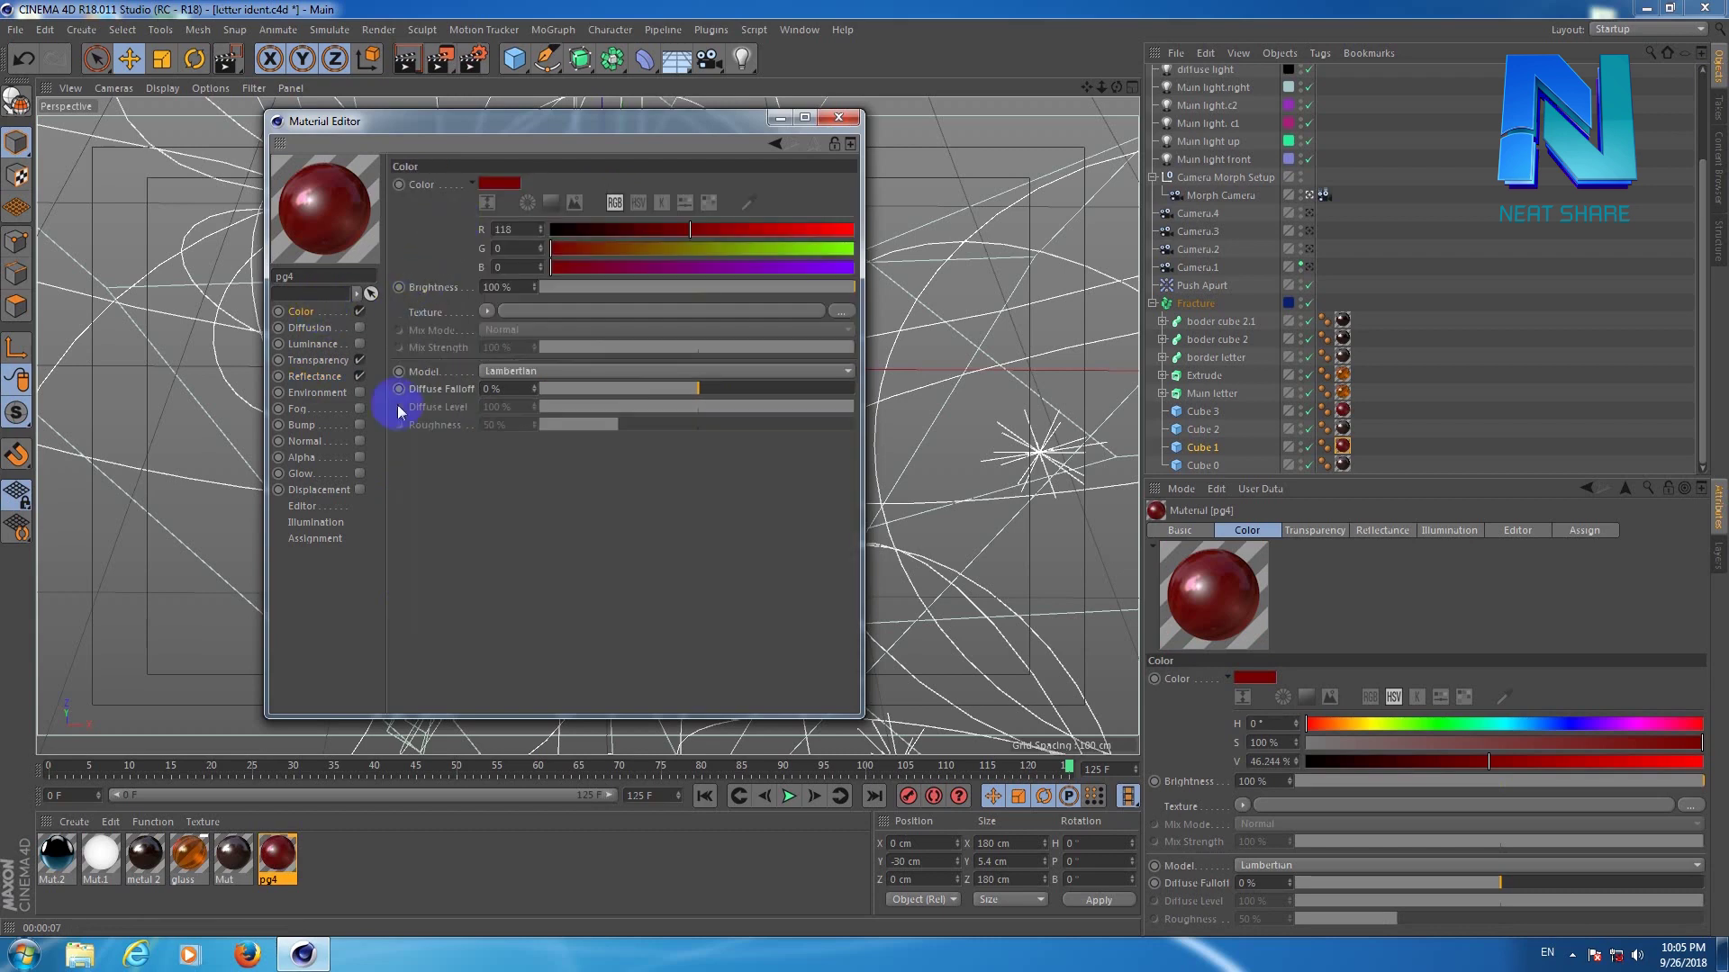
pyautogui.click(322, 373)
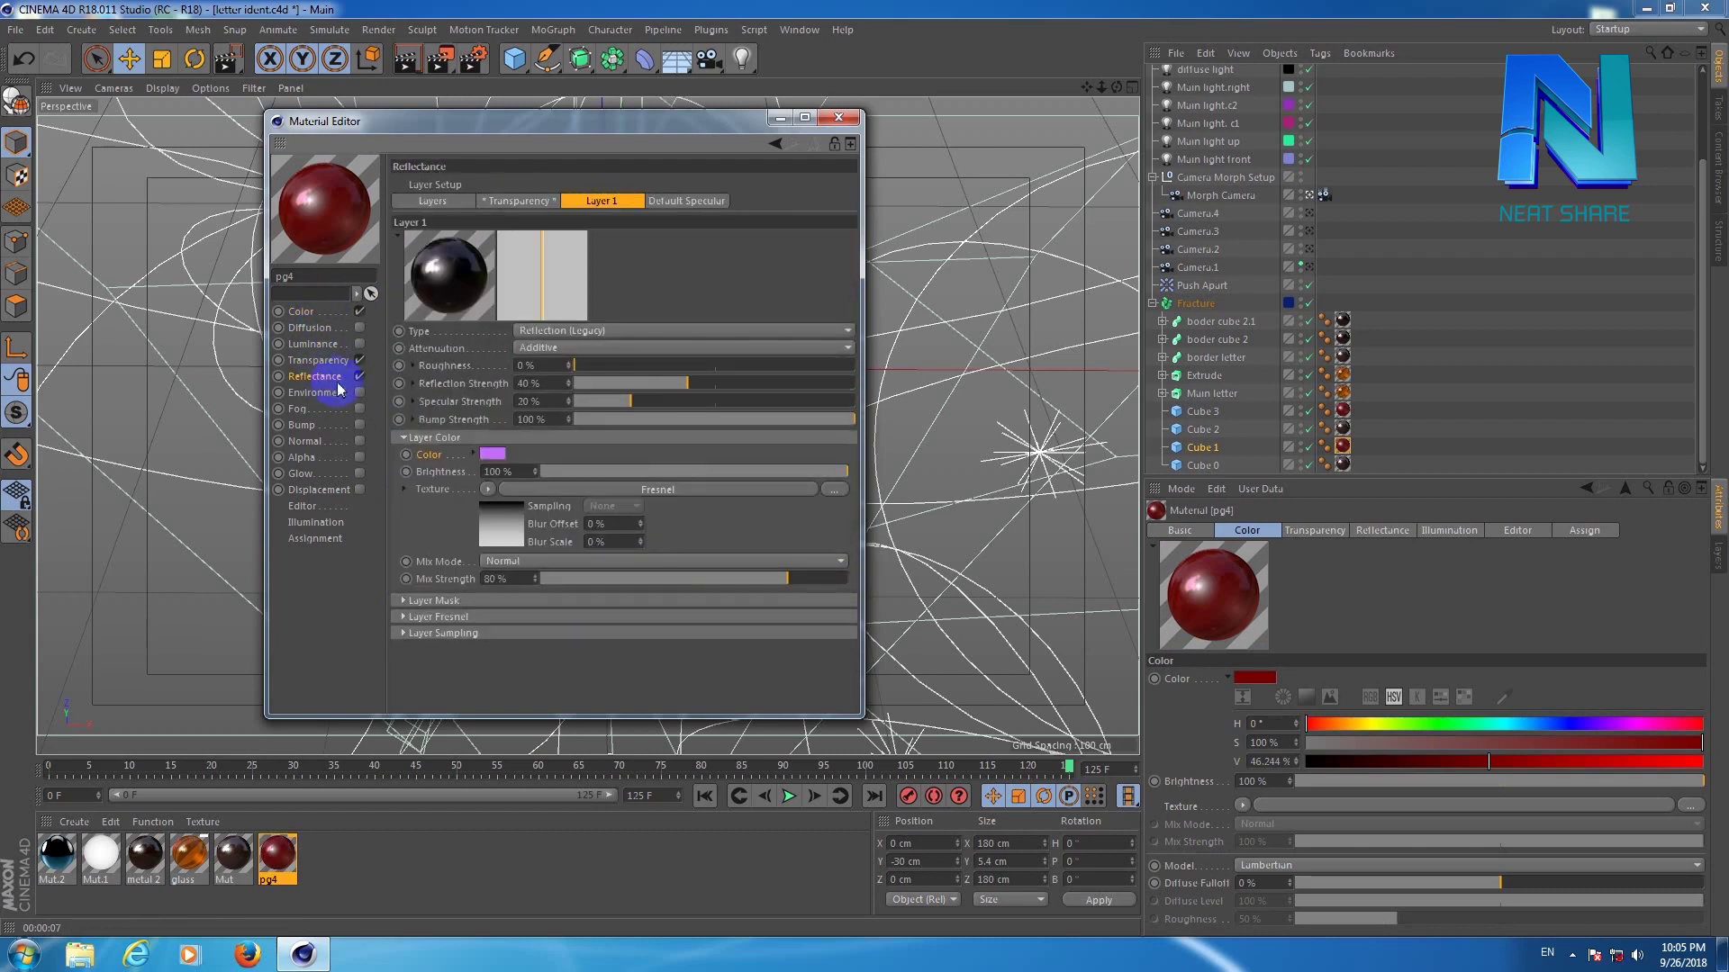
# Change Reflectance Layer 1's colour to a pinkish red, hue 351° and saturation about 59%.
pyautogui.click(488, 451)
pyautogui.click(608, 451)
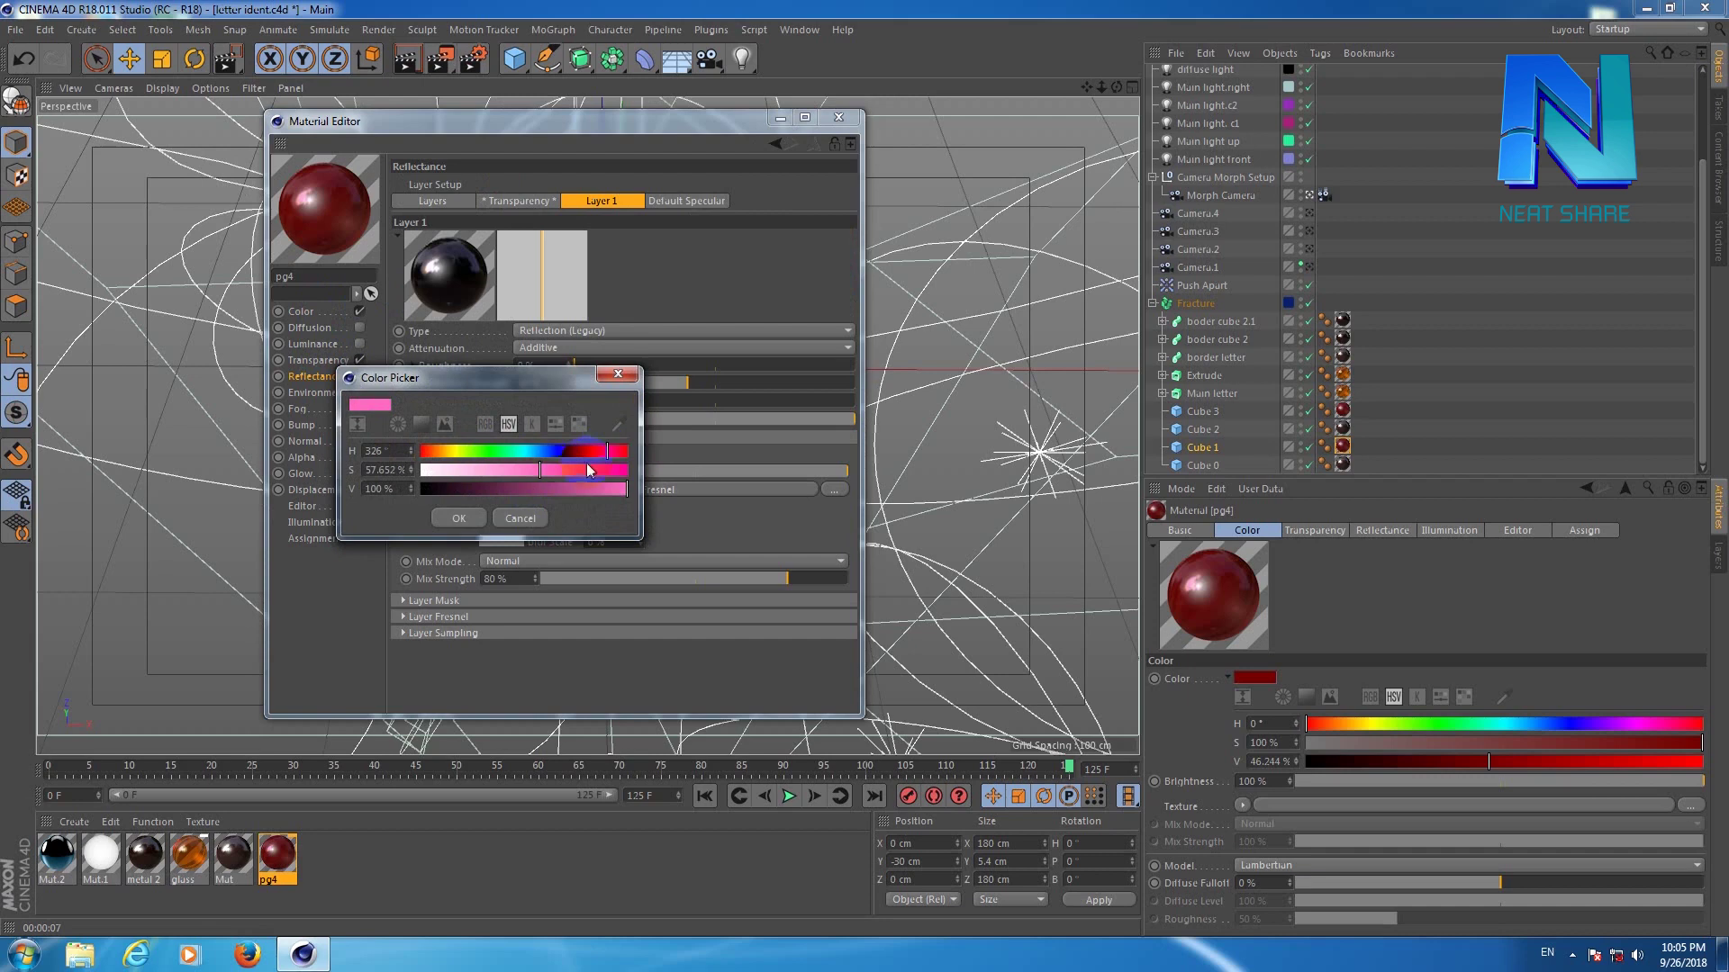
pyautogui.click(621, 453)
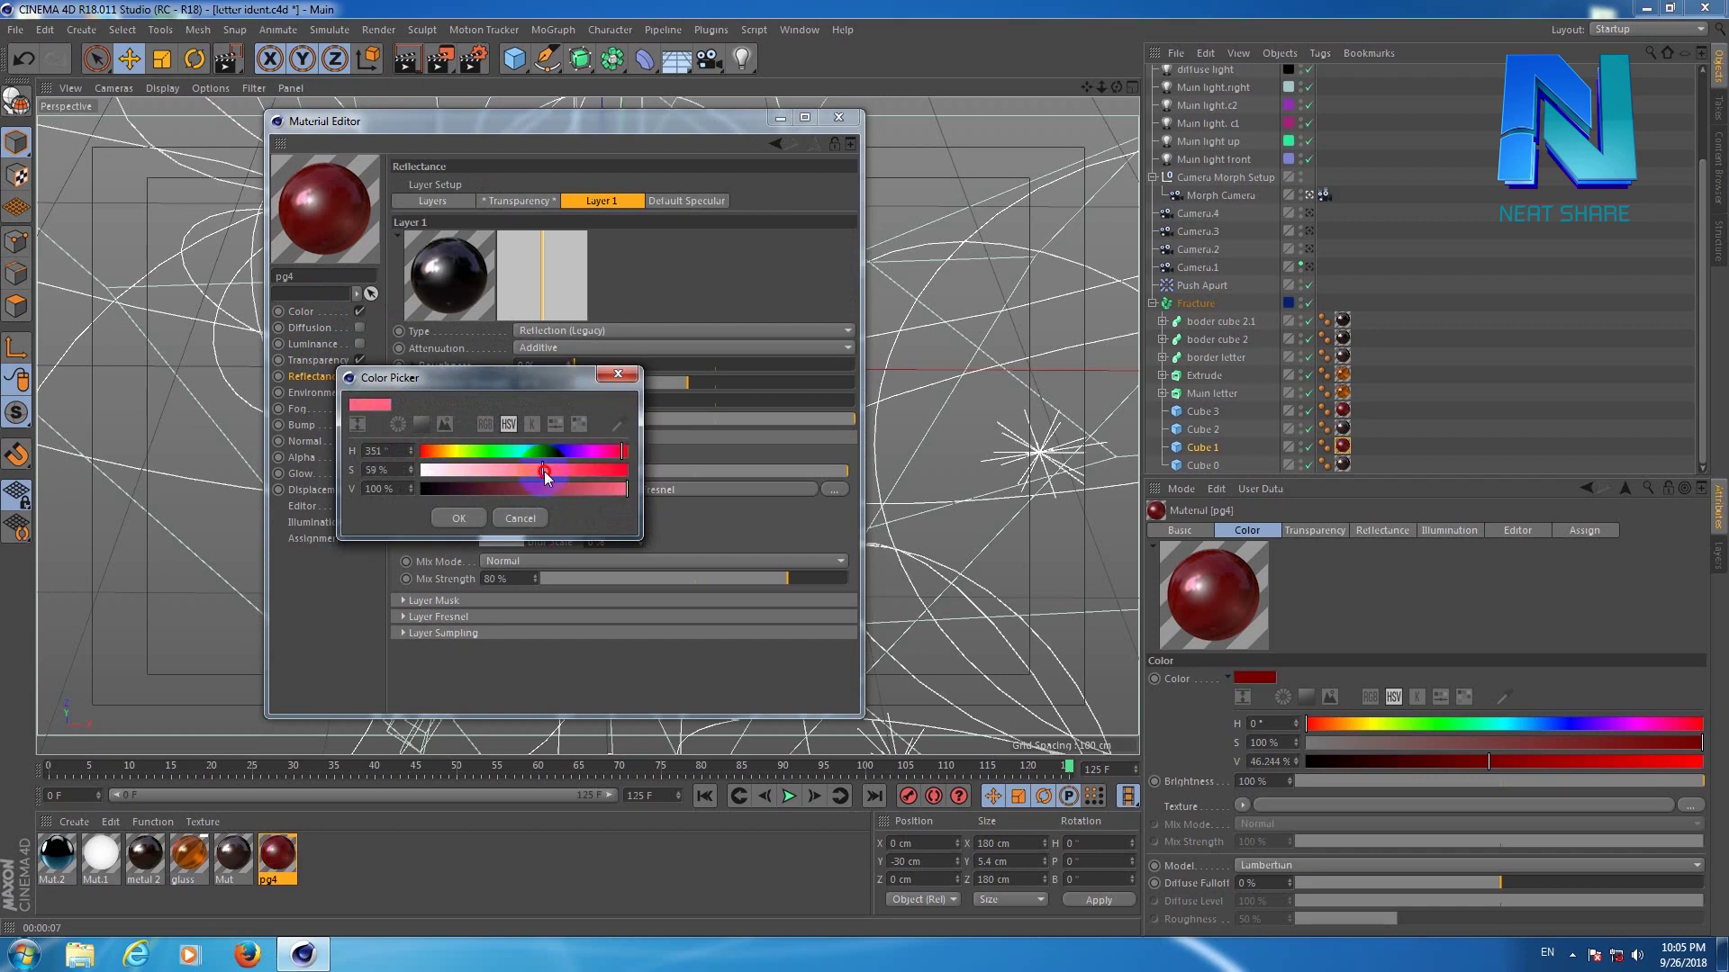
pyautogui.click(457, 518)
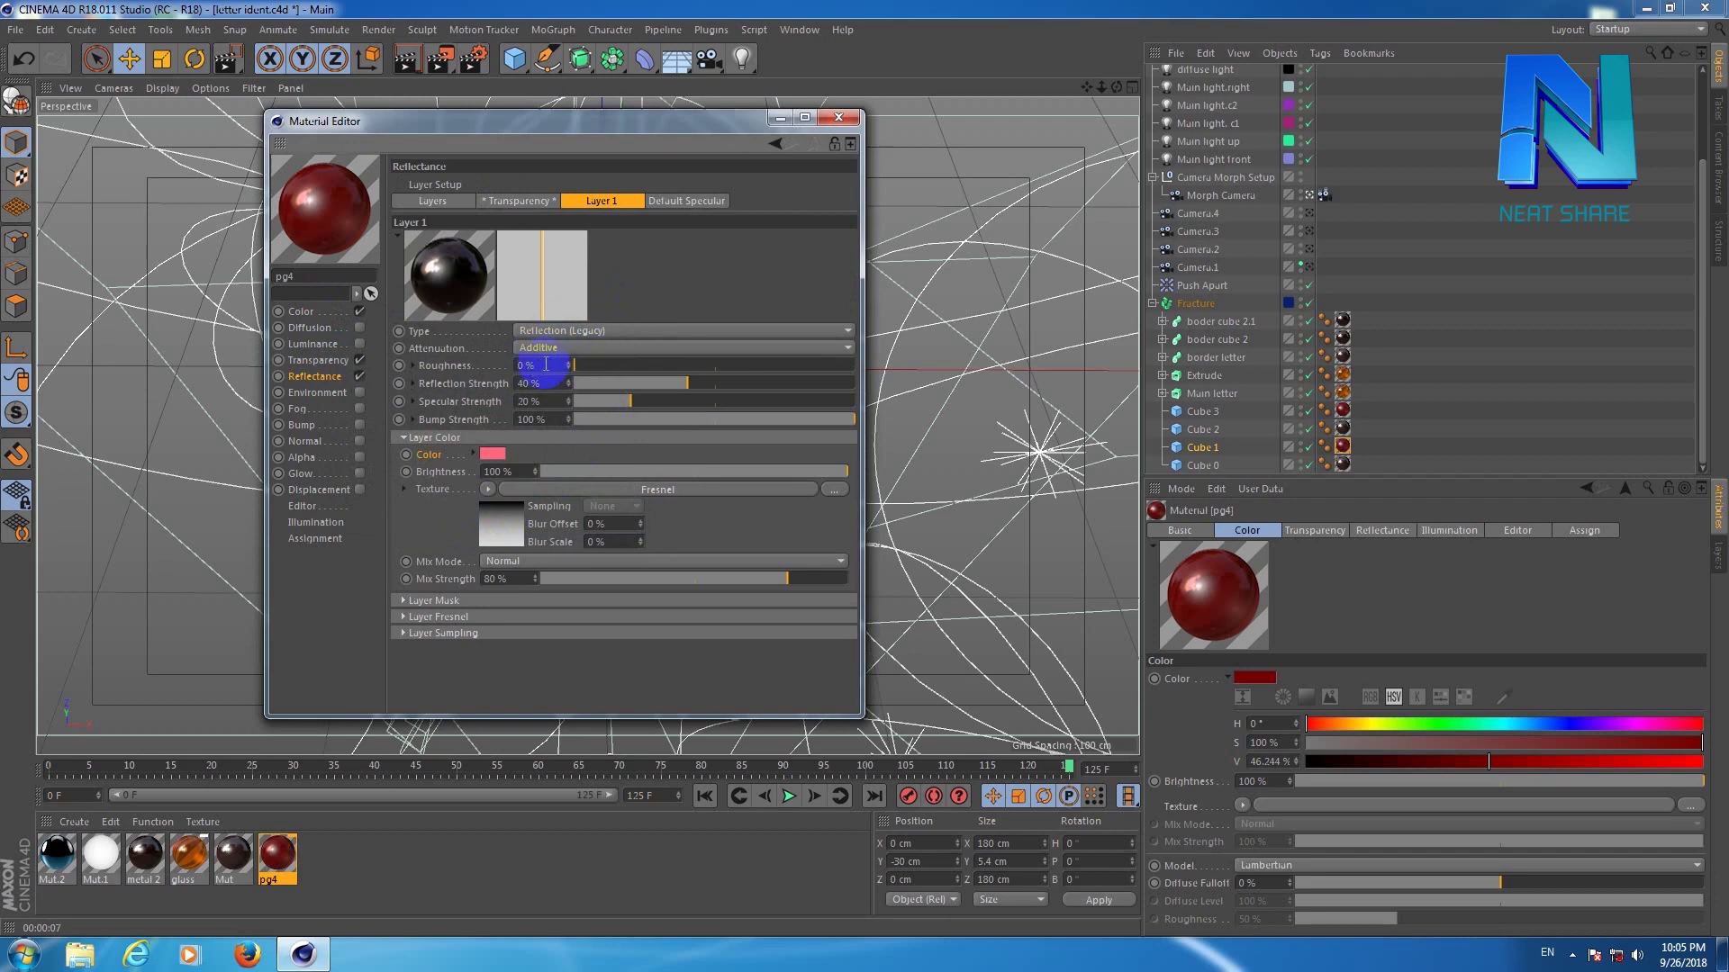
pyautogui.moveTo(539, 384); pyautogui.dragTo(487, 386)
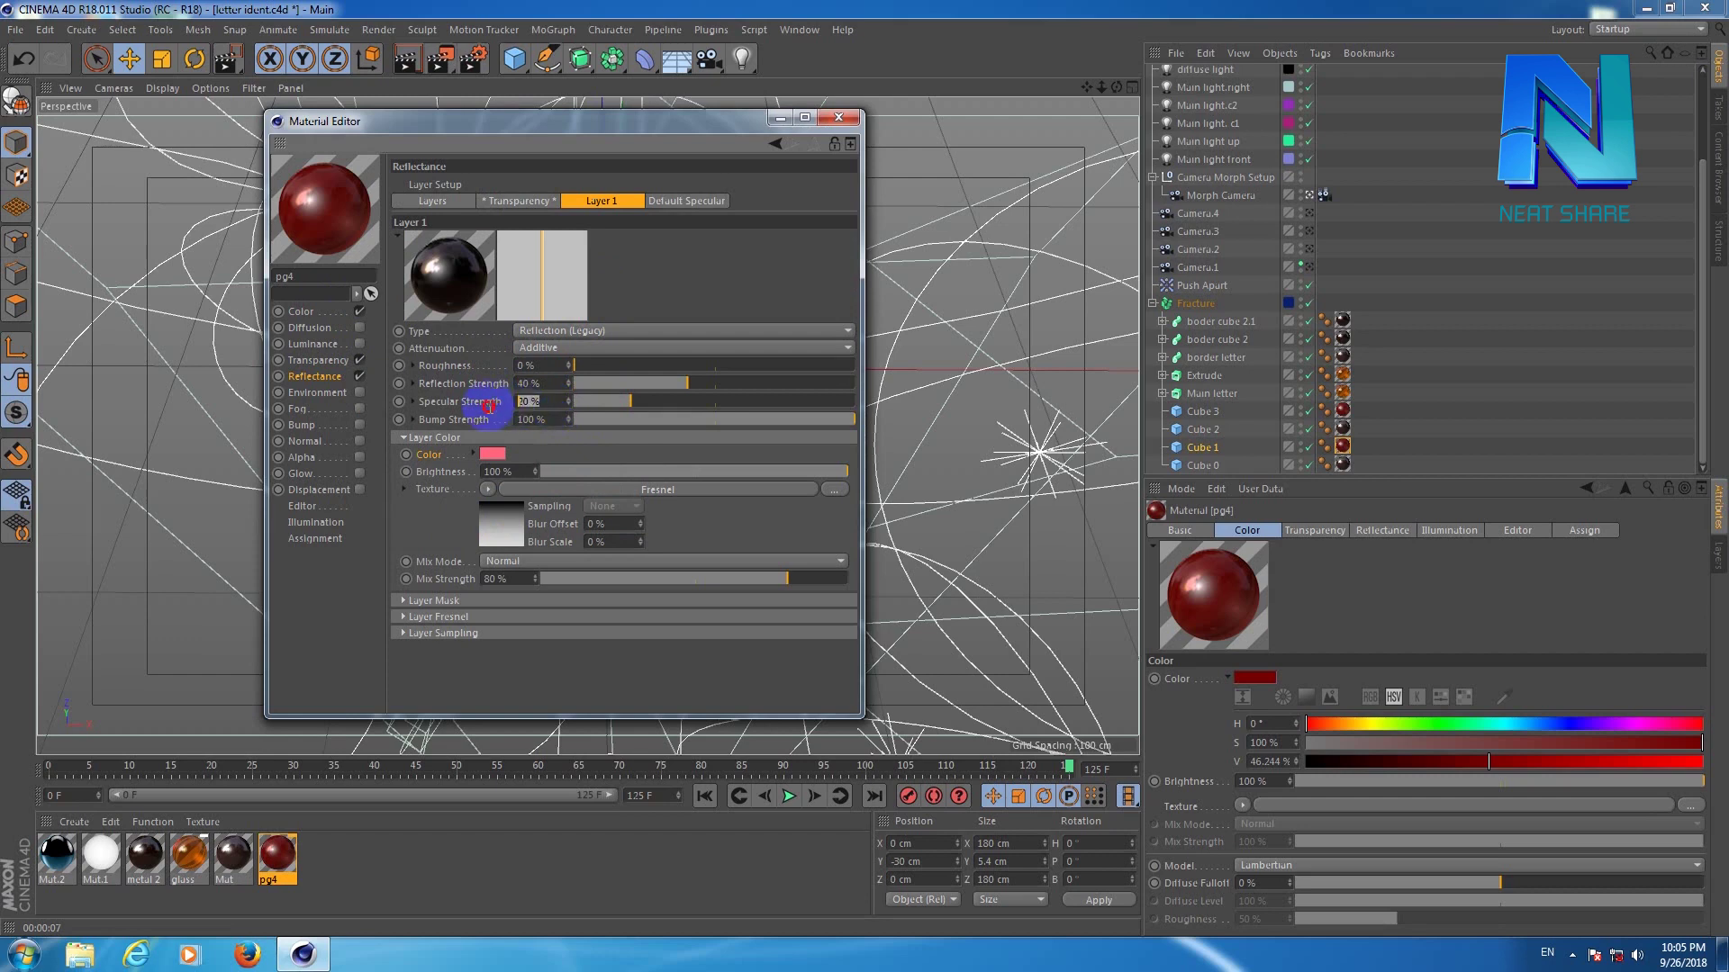
pyautogui.moveTo(549, 419); pyautogui.dragTo(472, 415)
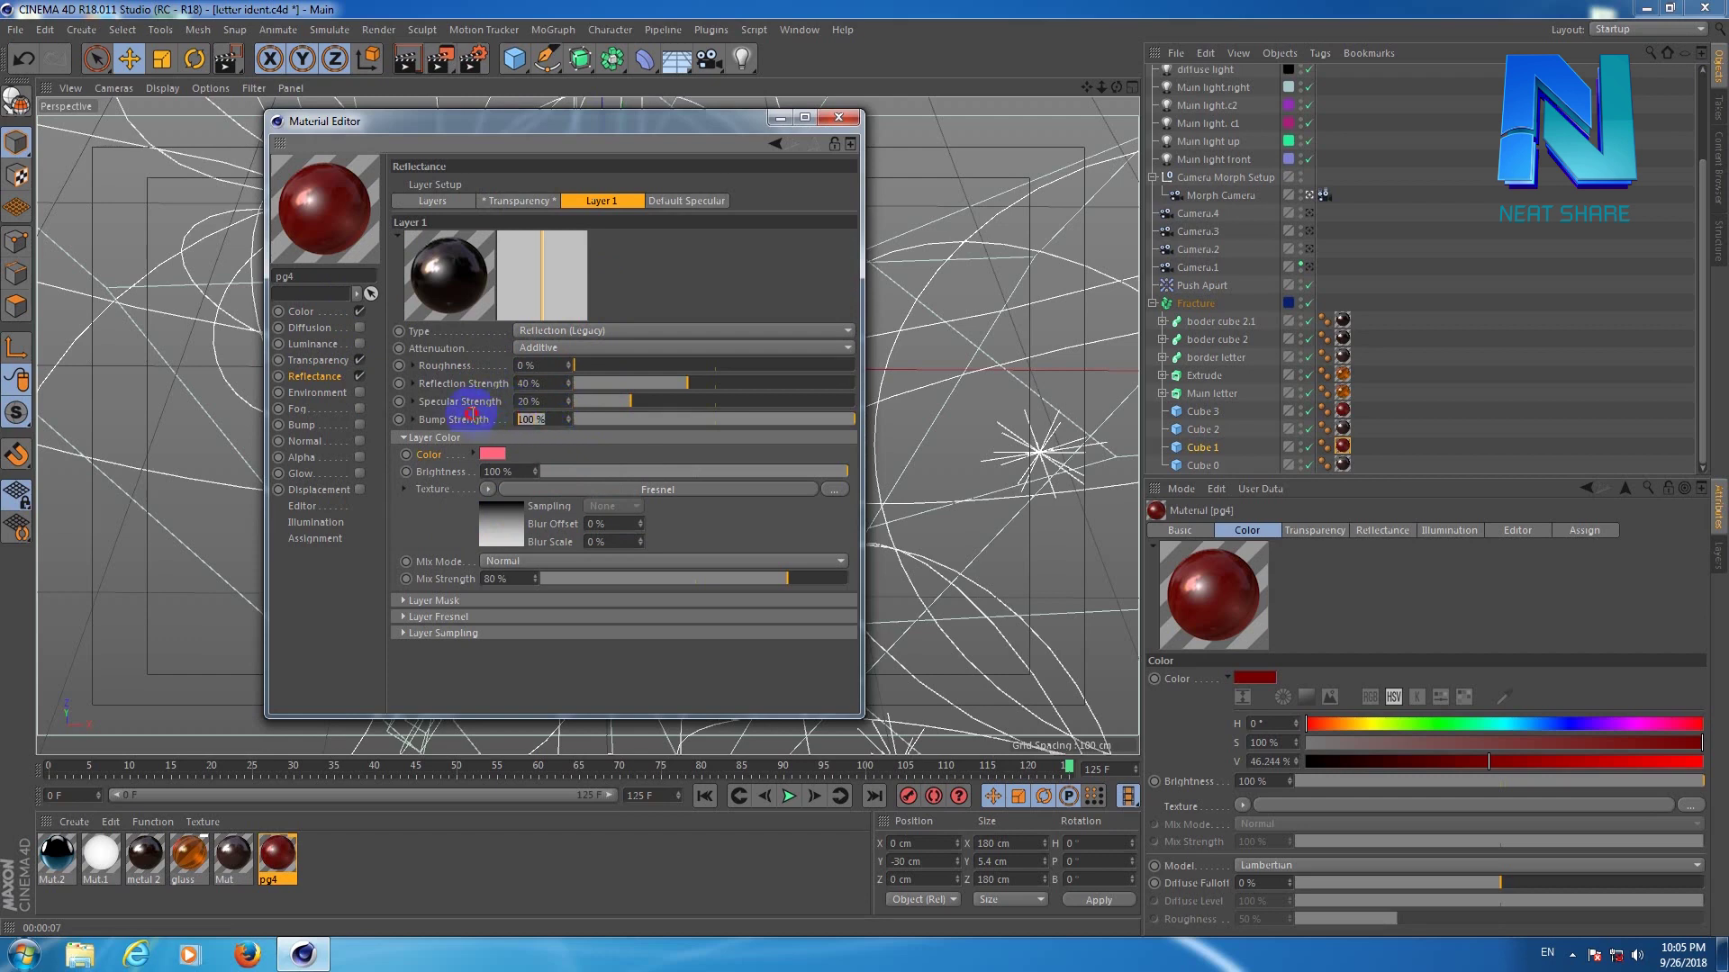
# Lighten Layer 1's colour to pink at 33% saturation, confirming RGB 255/171/183.
pyautogui.click(491, 457)
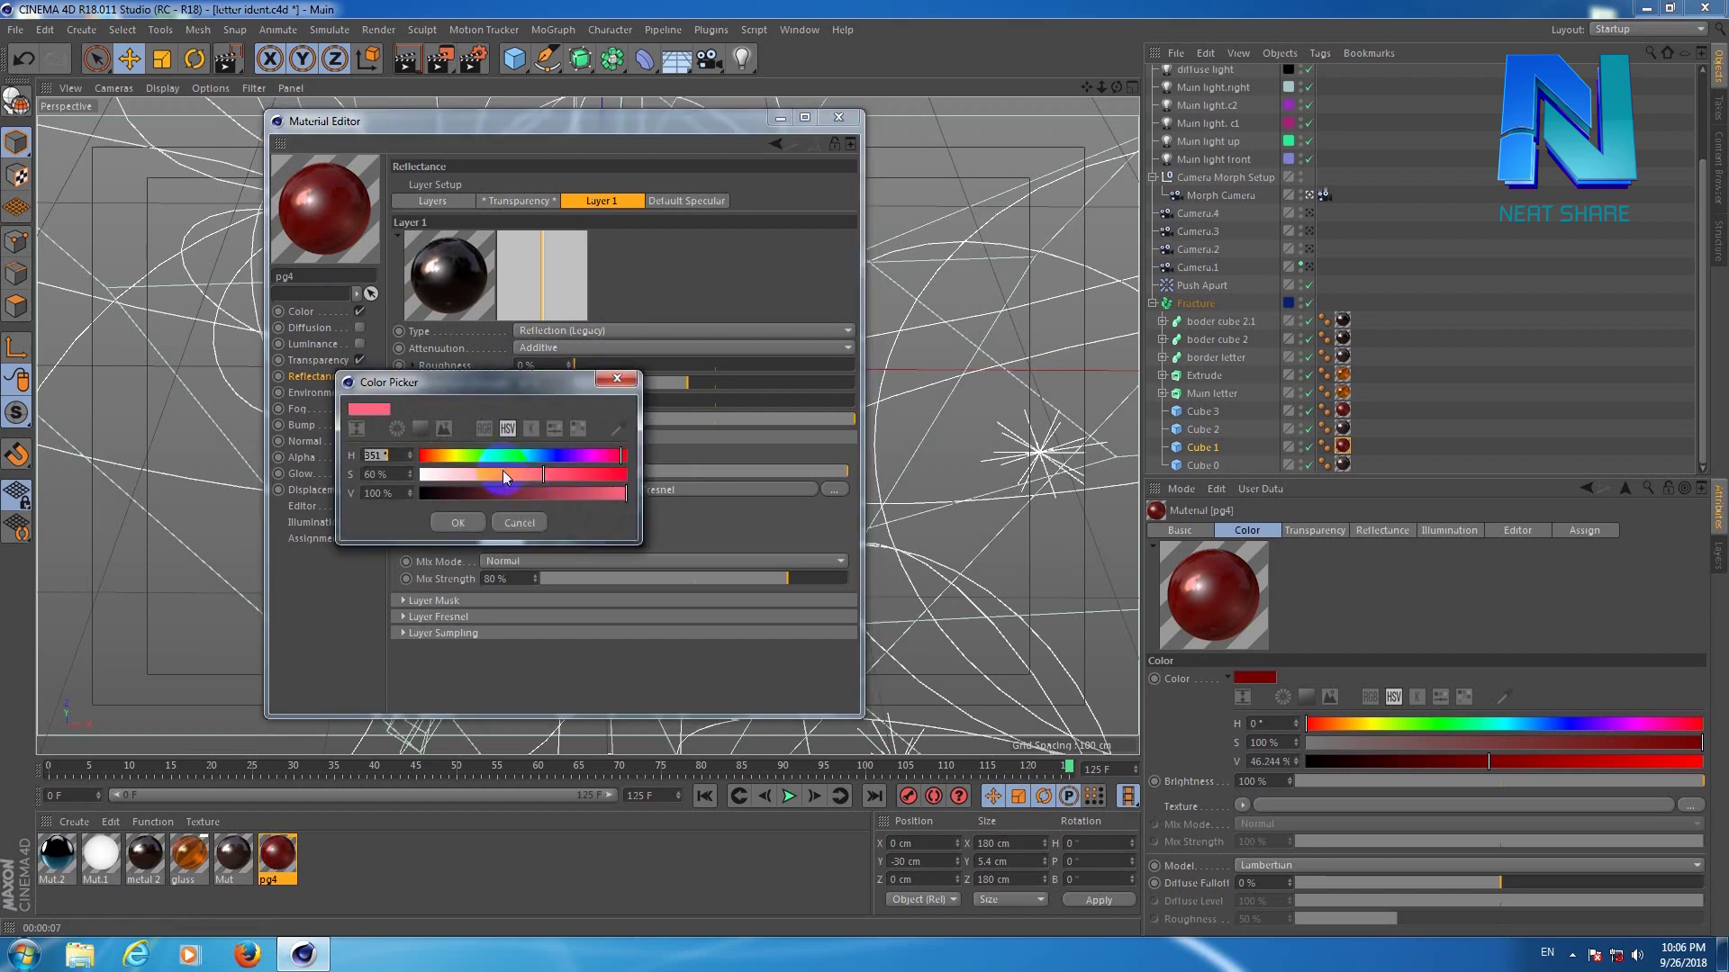
pyautogui.moveTo(532, 477); pyautogui.dragTo(490, 477)
pyautogui.click(458, 523)
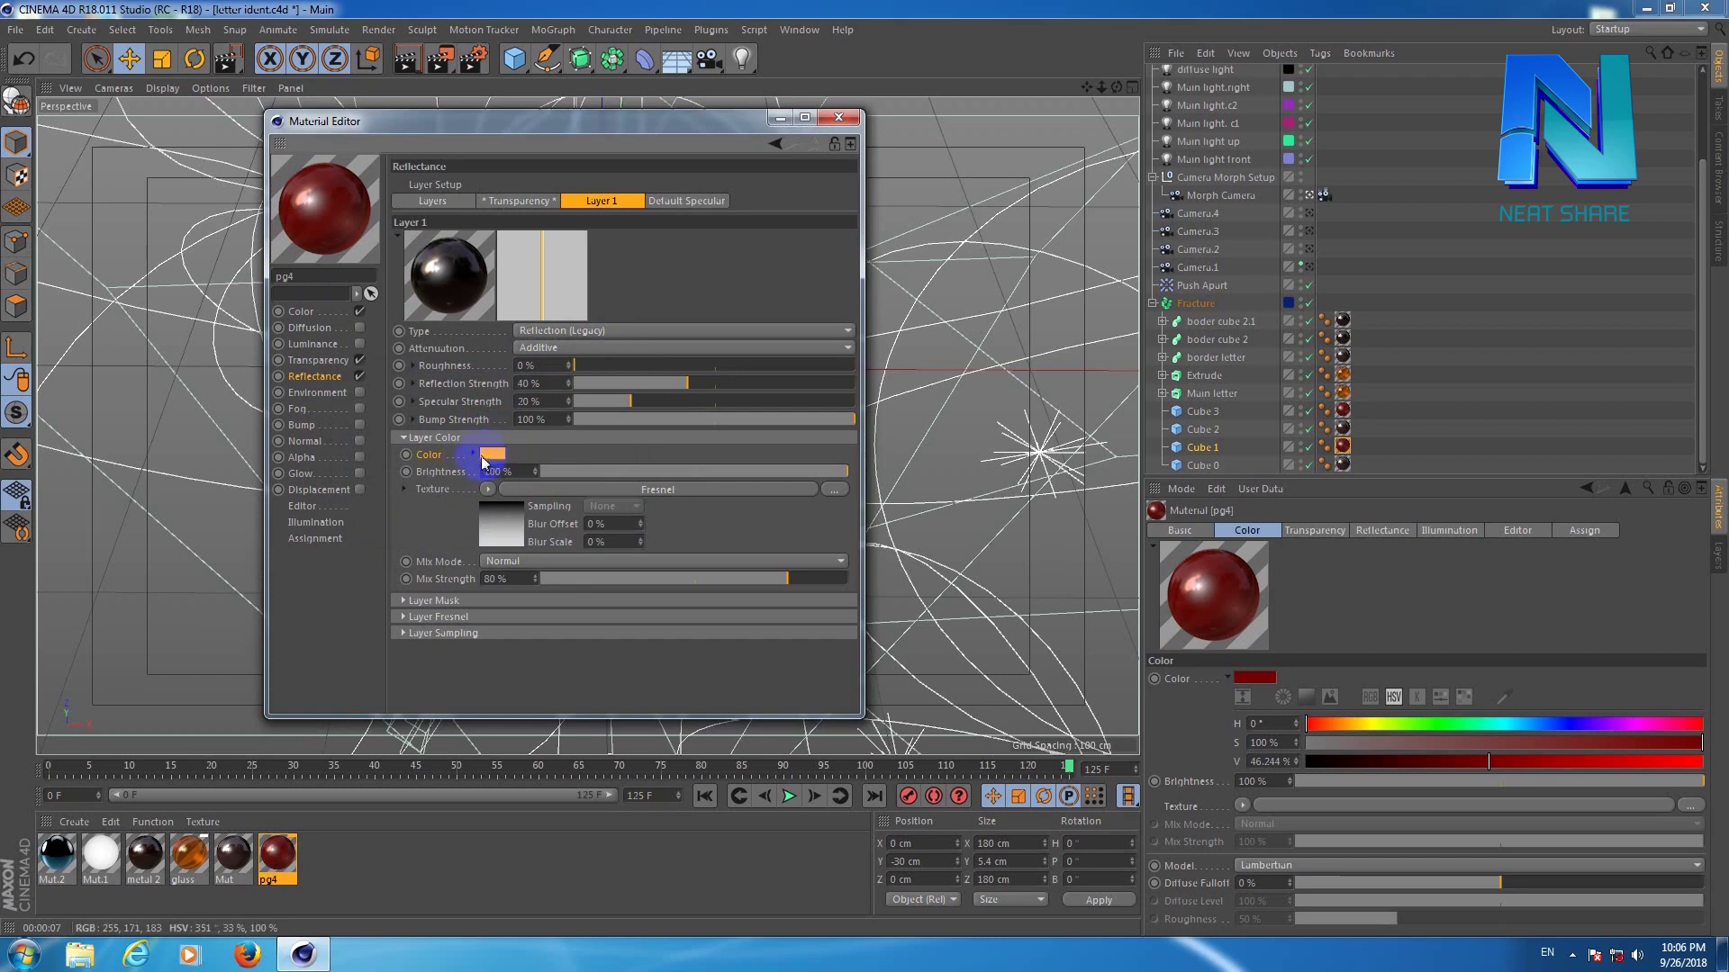
pyautogui.click(486, 456)
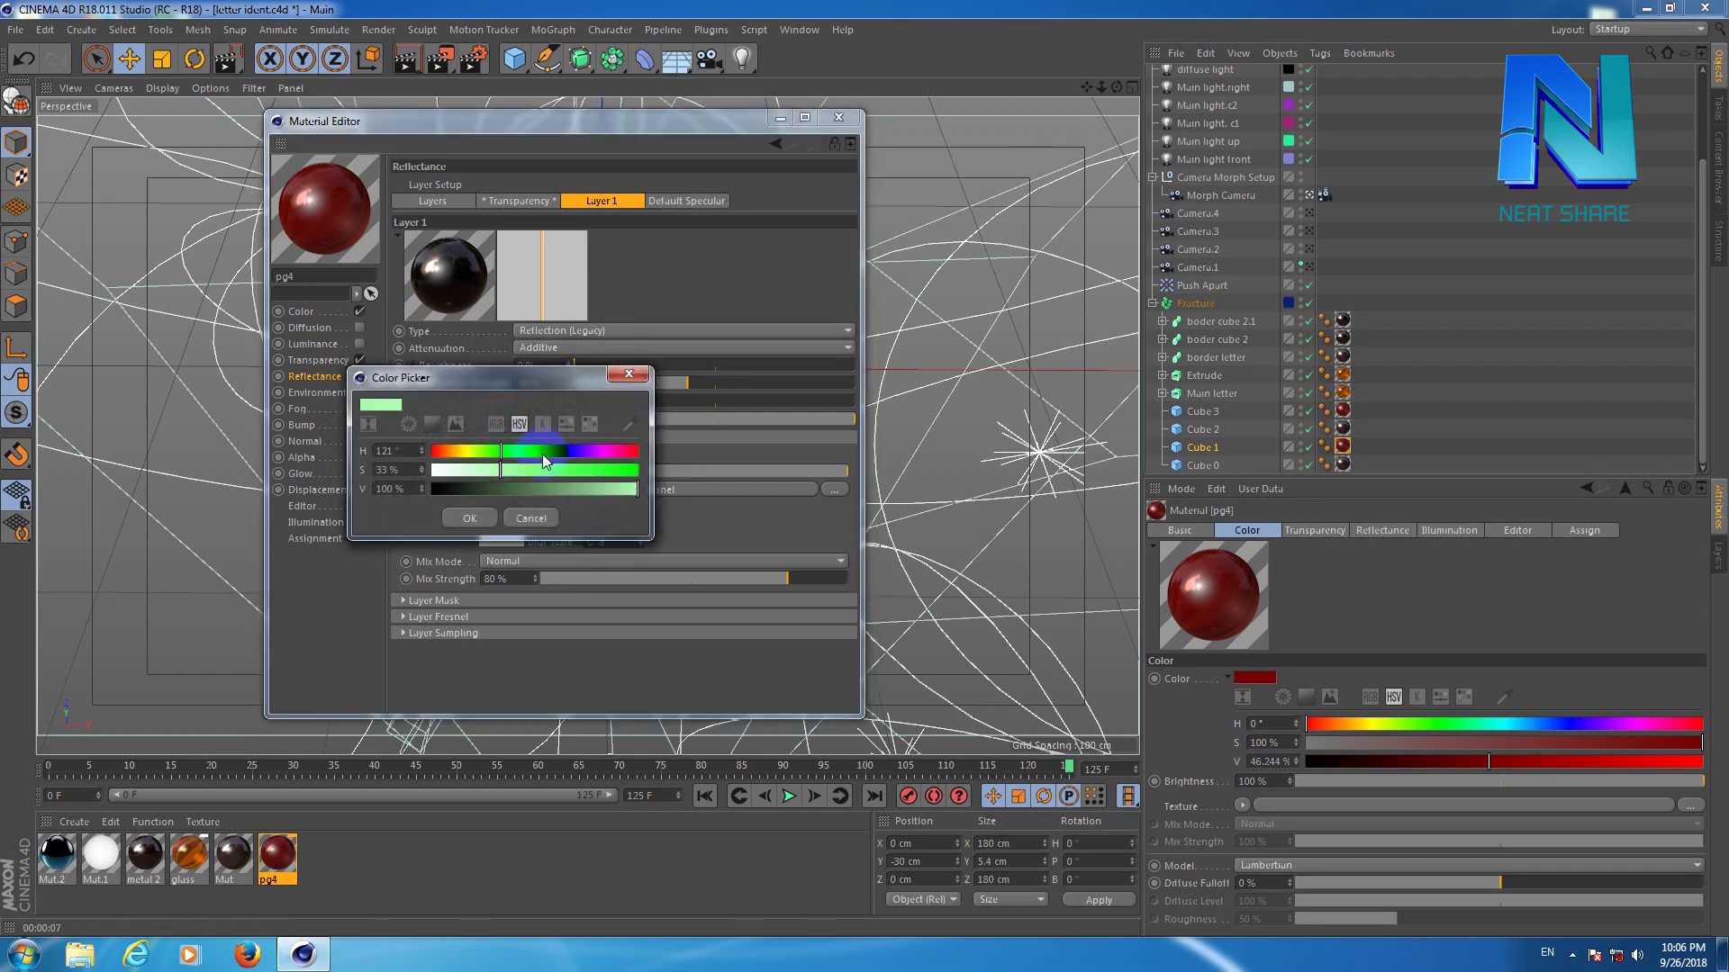
pyautogui.click(531, 518)
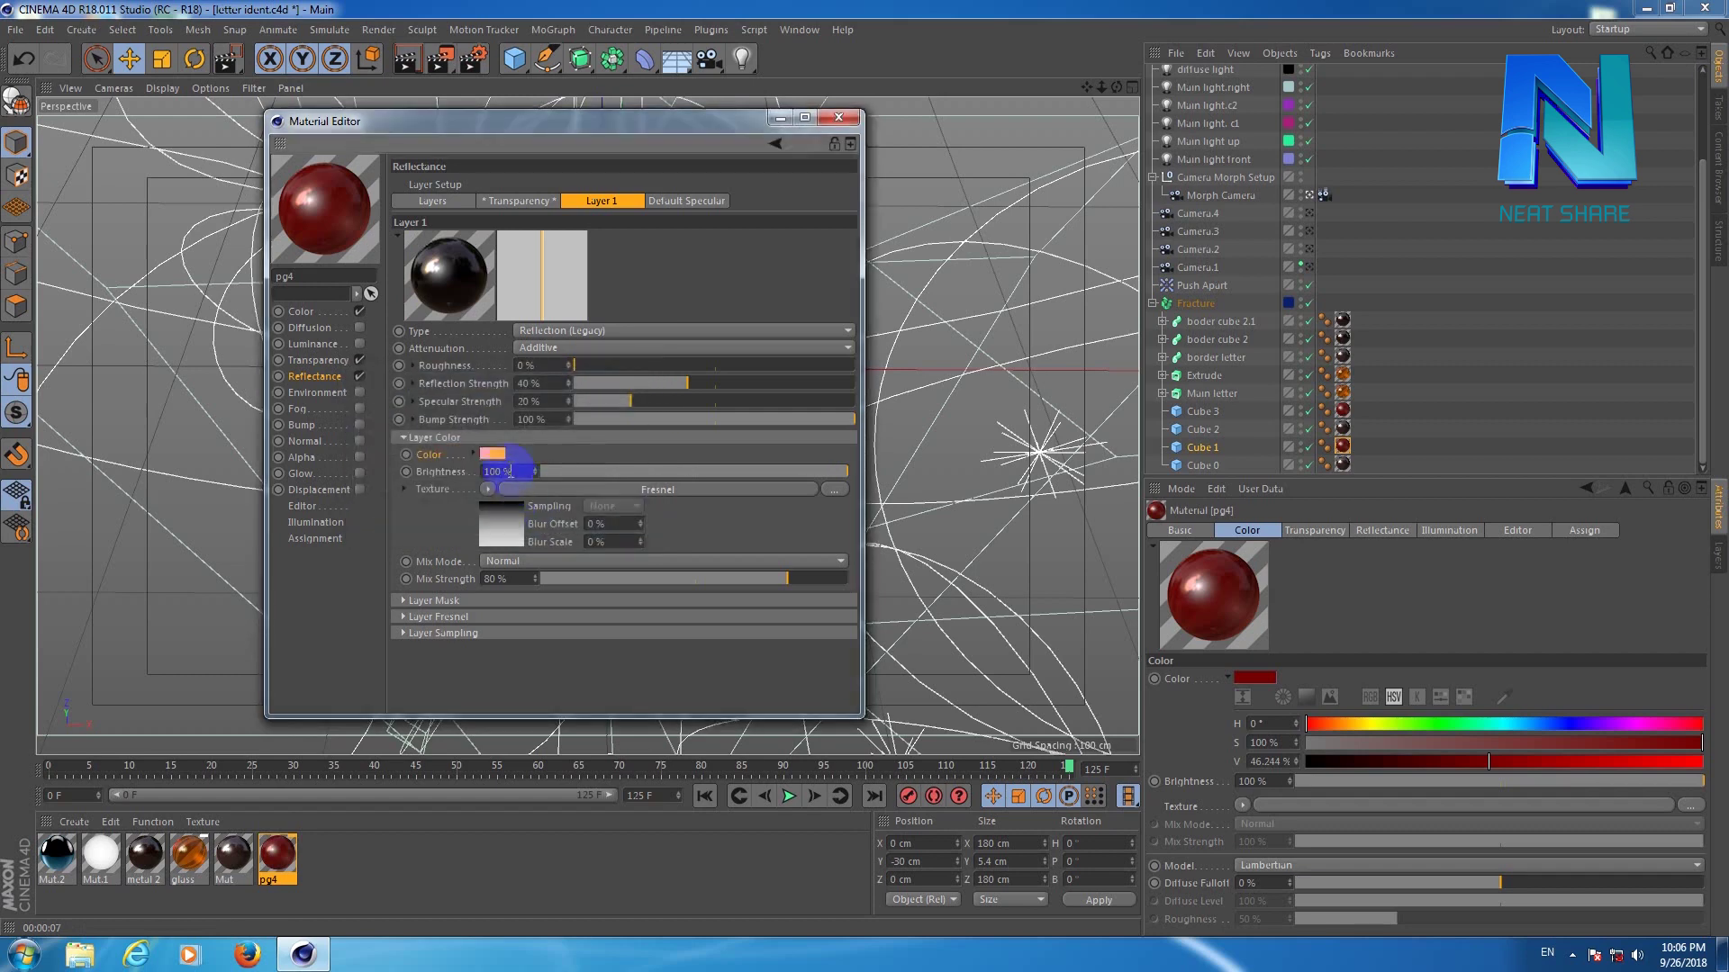
pyautogui.click(492, 453)
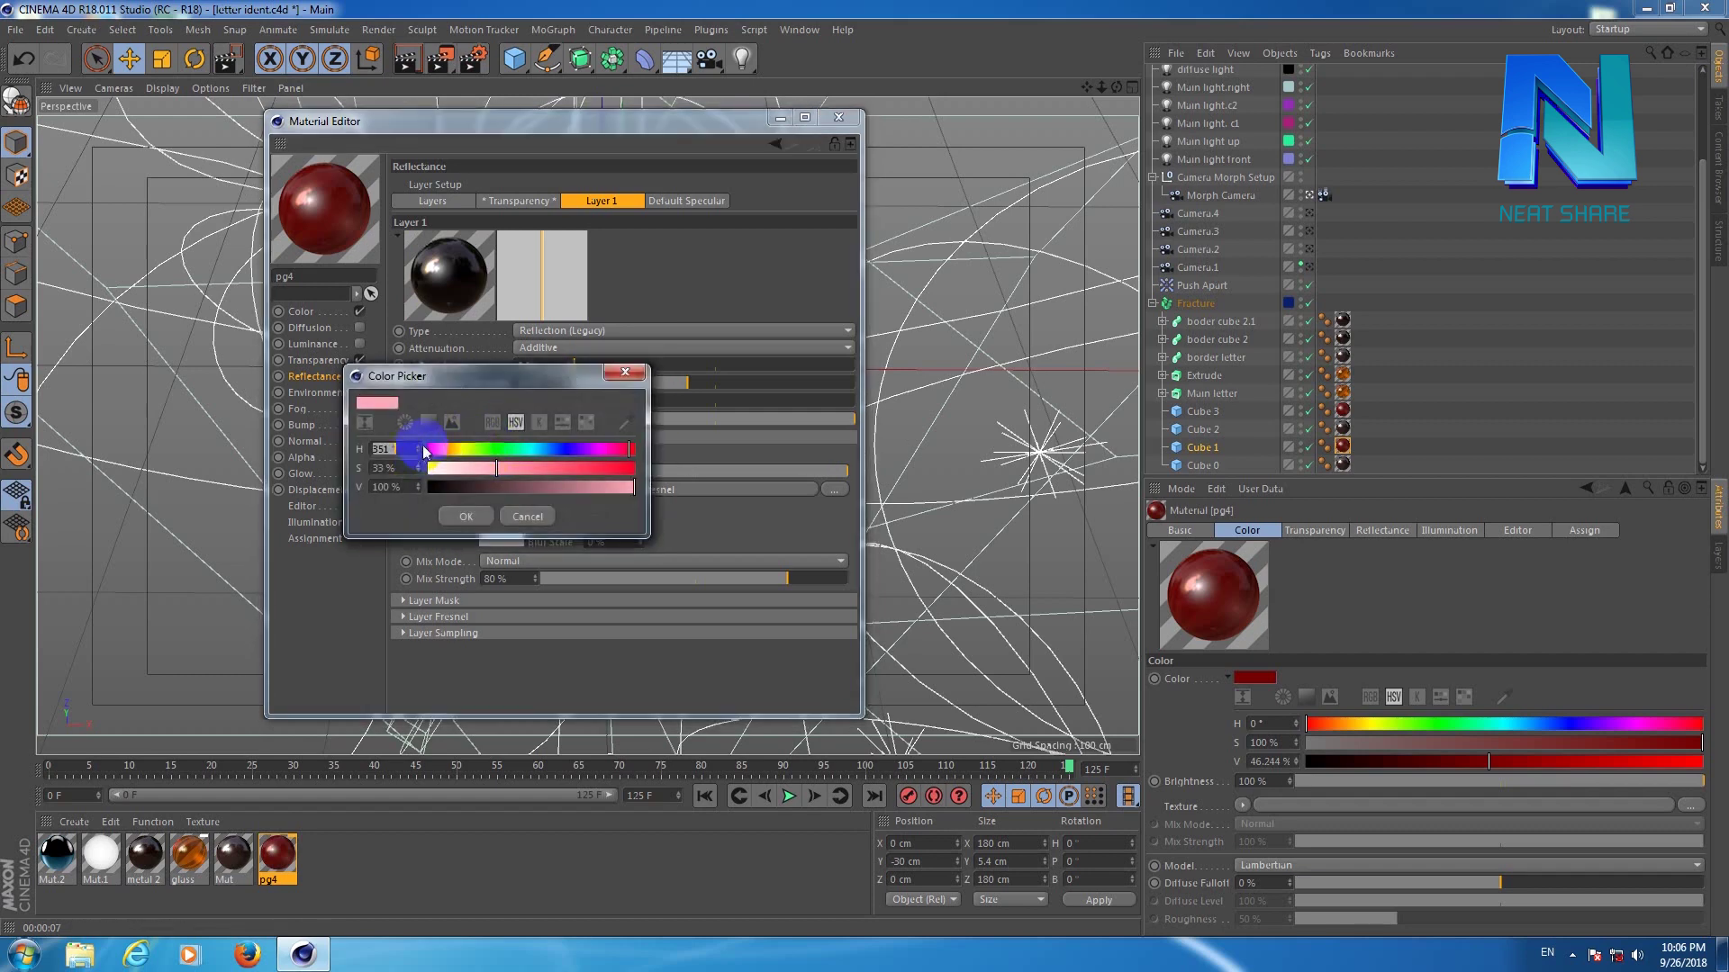
pyautogui.click(492, 422)
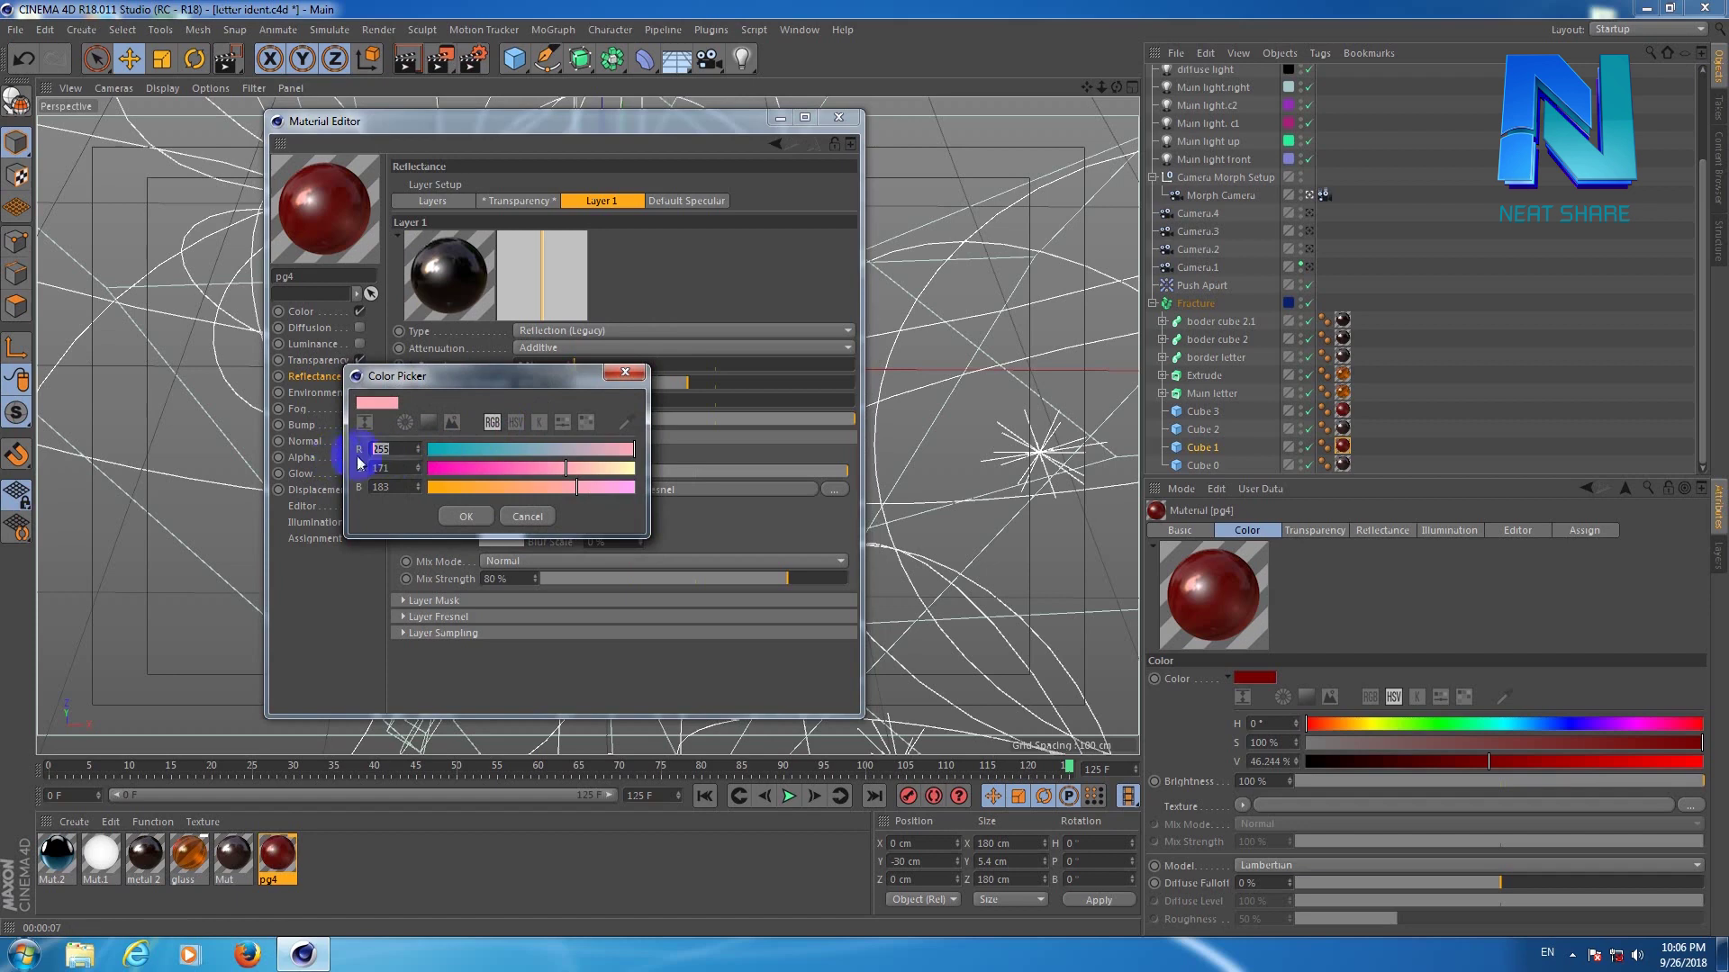
pyautogui.click(383, 487)
pyautogui.click(466, 518)
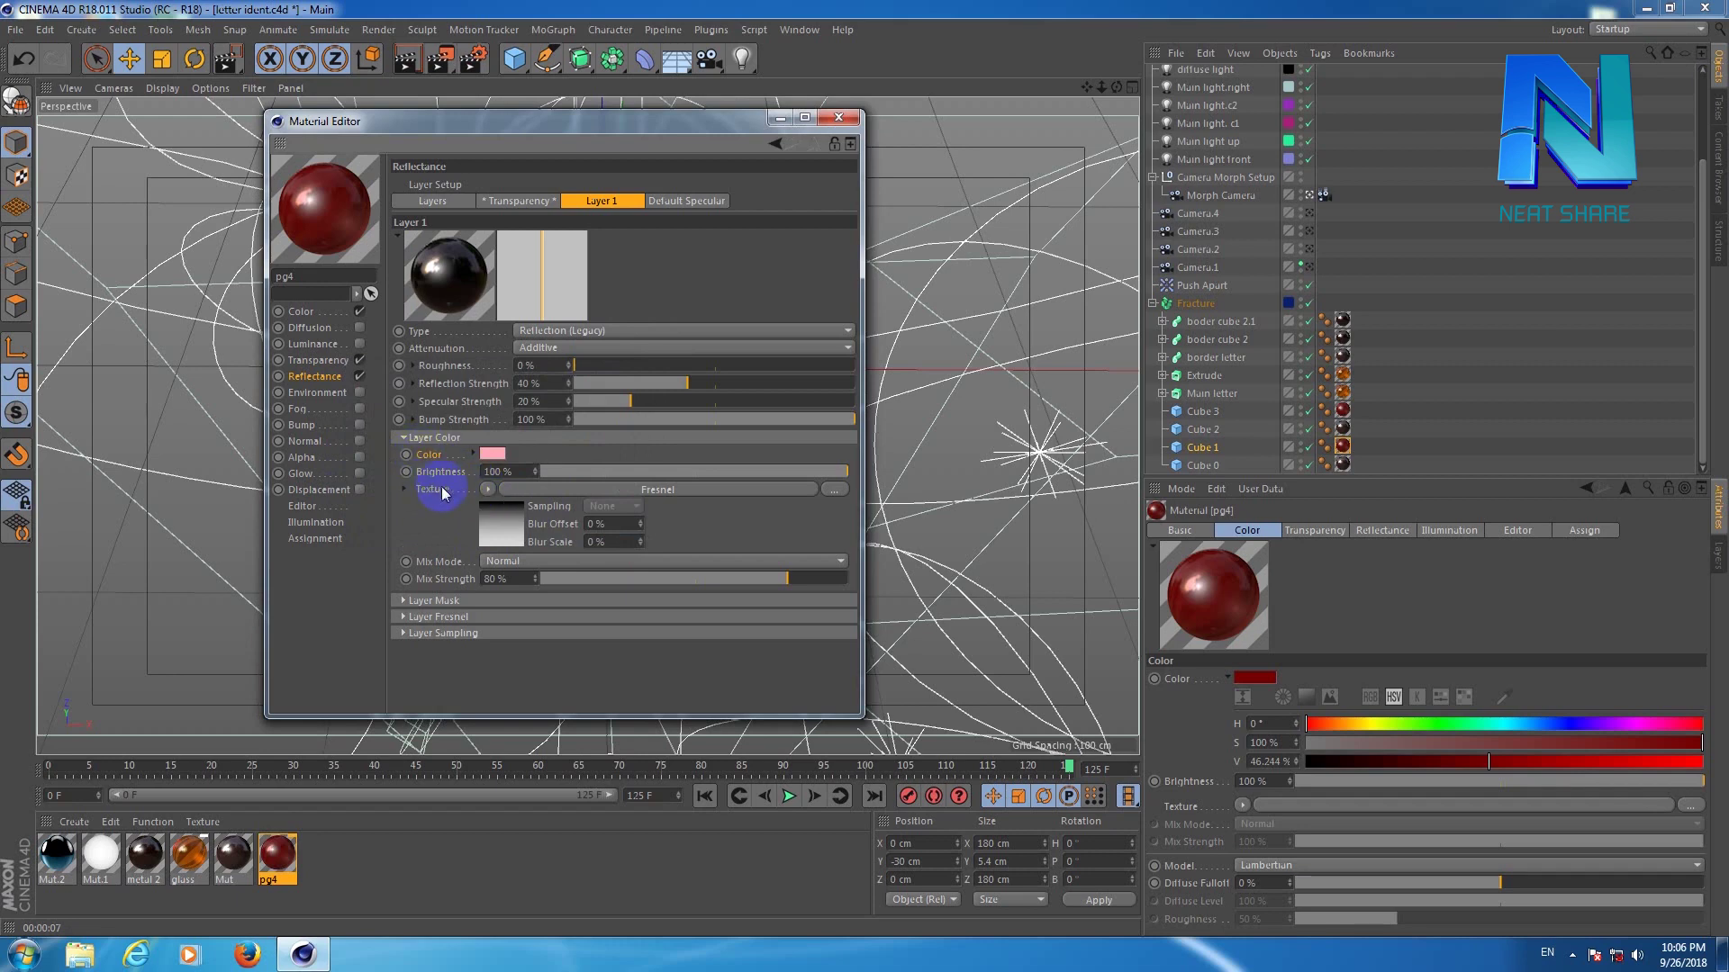
pyautogui.click(487, 489)
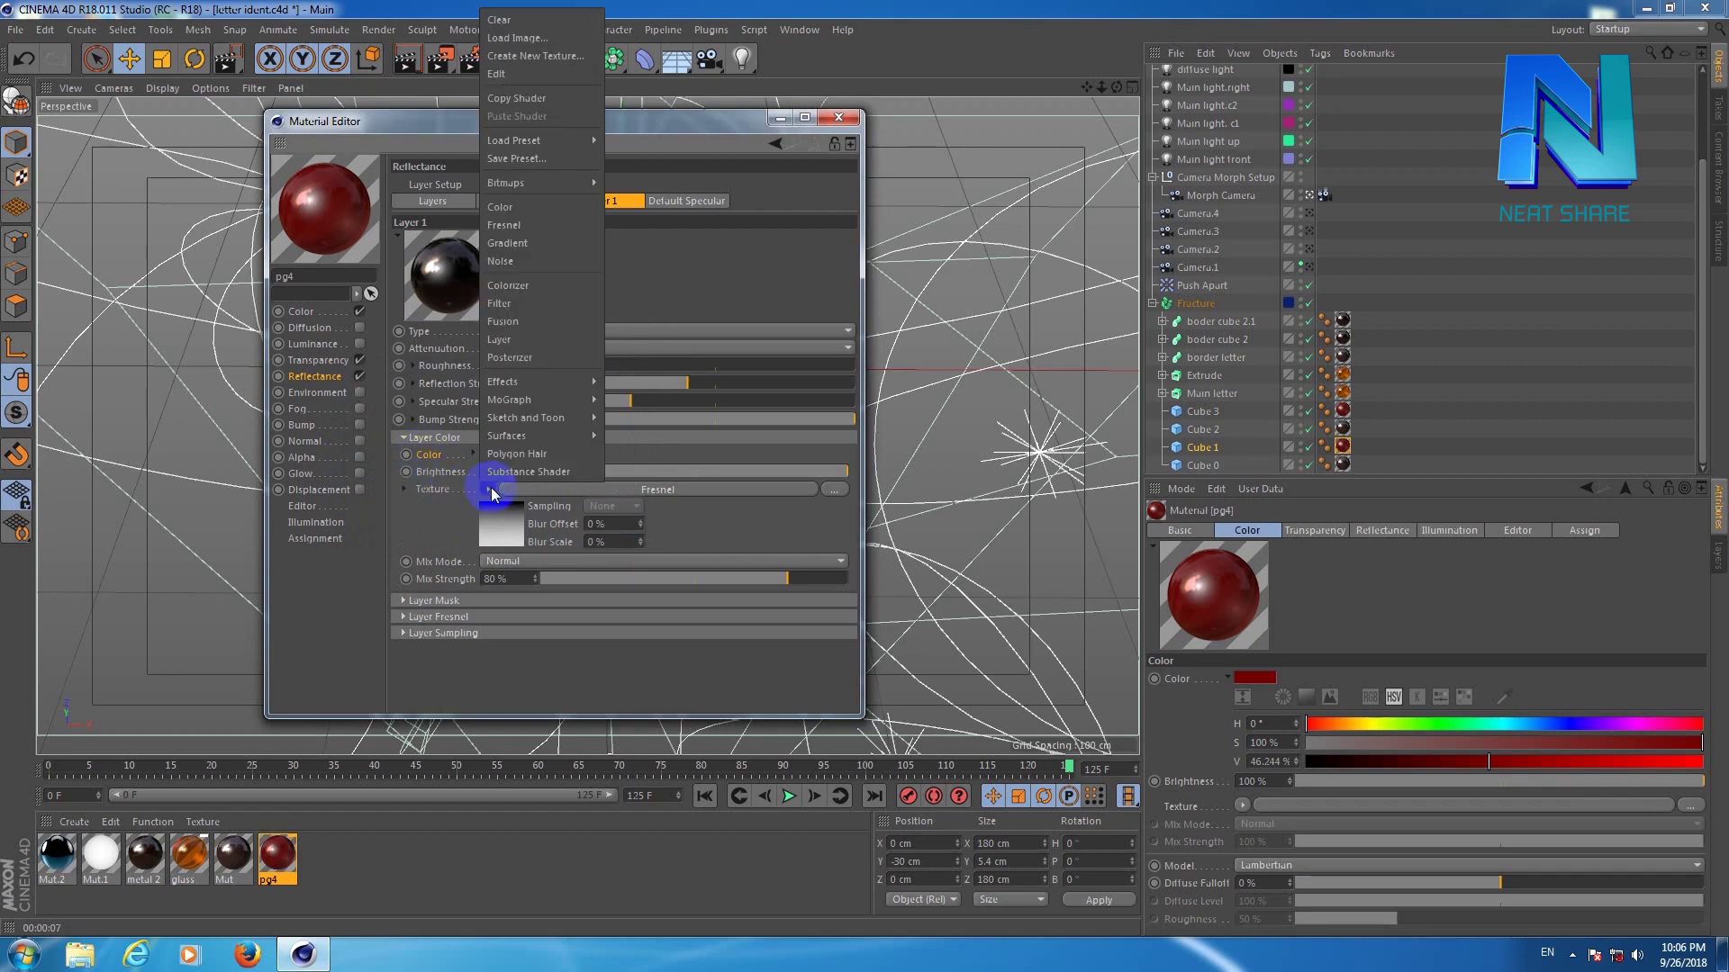
# Give Layer 1 a Fresnel texture with mix strength 30, then close the Material Editor.
pyautogui.click(526, 227)
pyautogui.doubleClick(520, 581)
pyautogui.write('30')
pyautogui.click(403, 617)
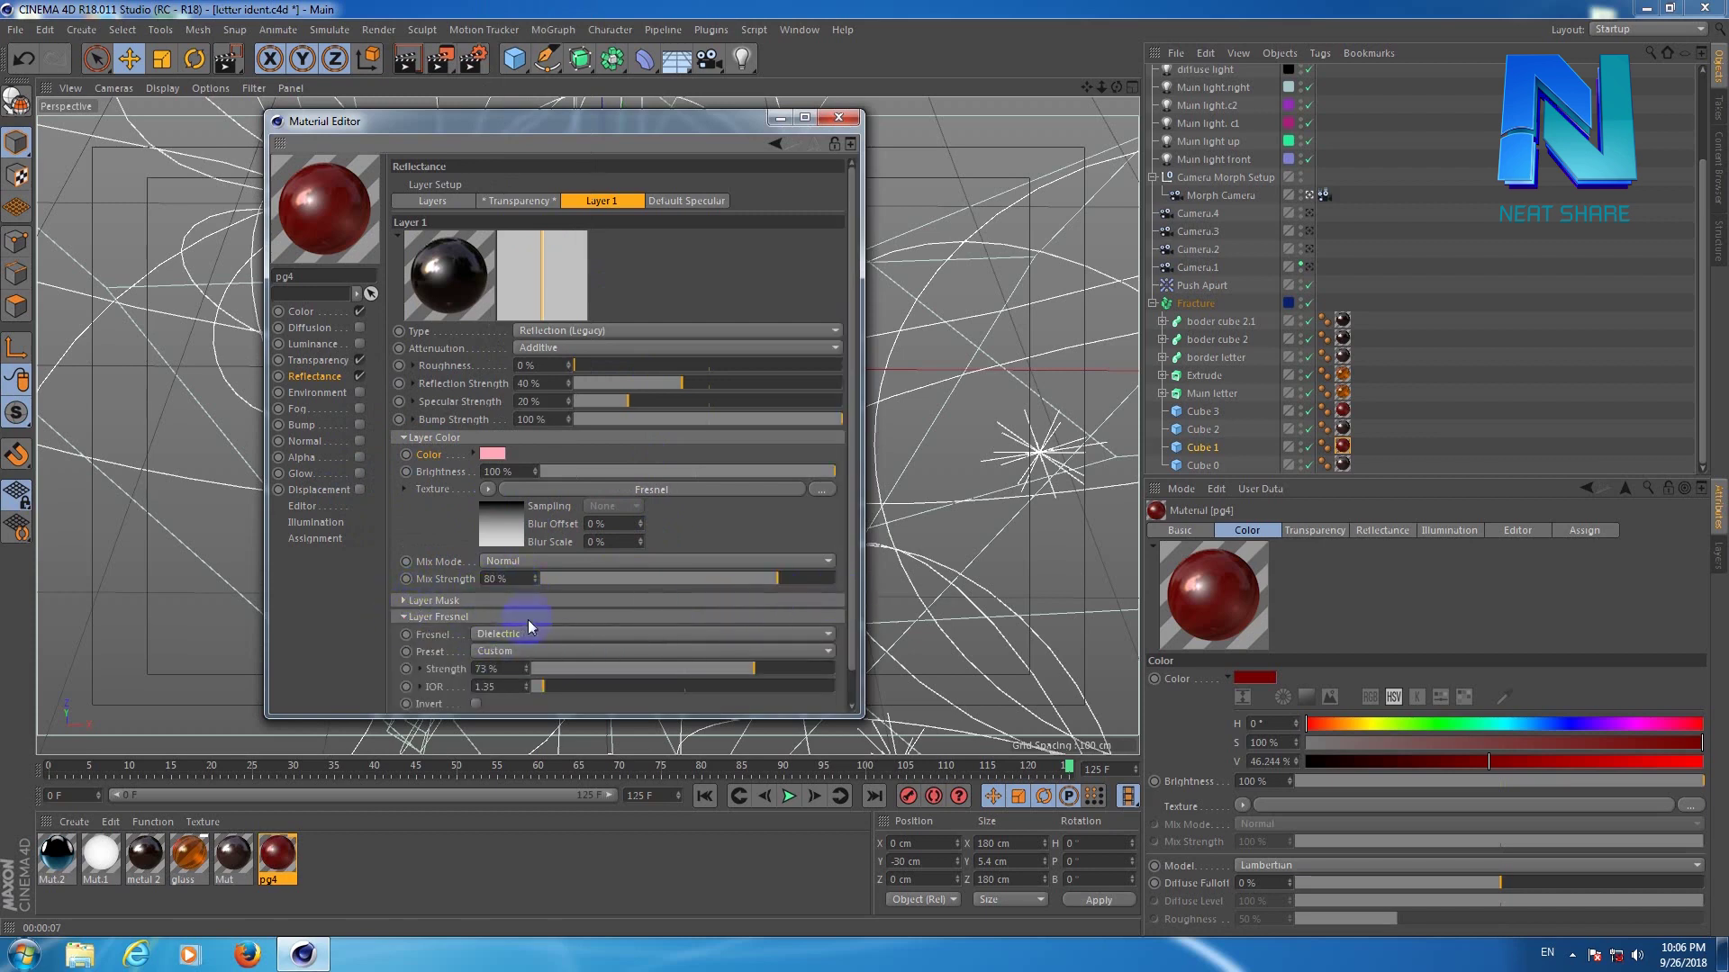
pyautogui.scroll(-2, 835, 638)
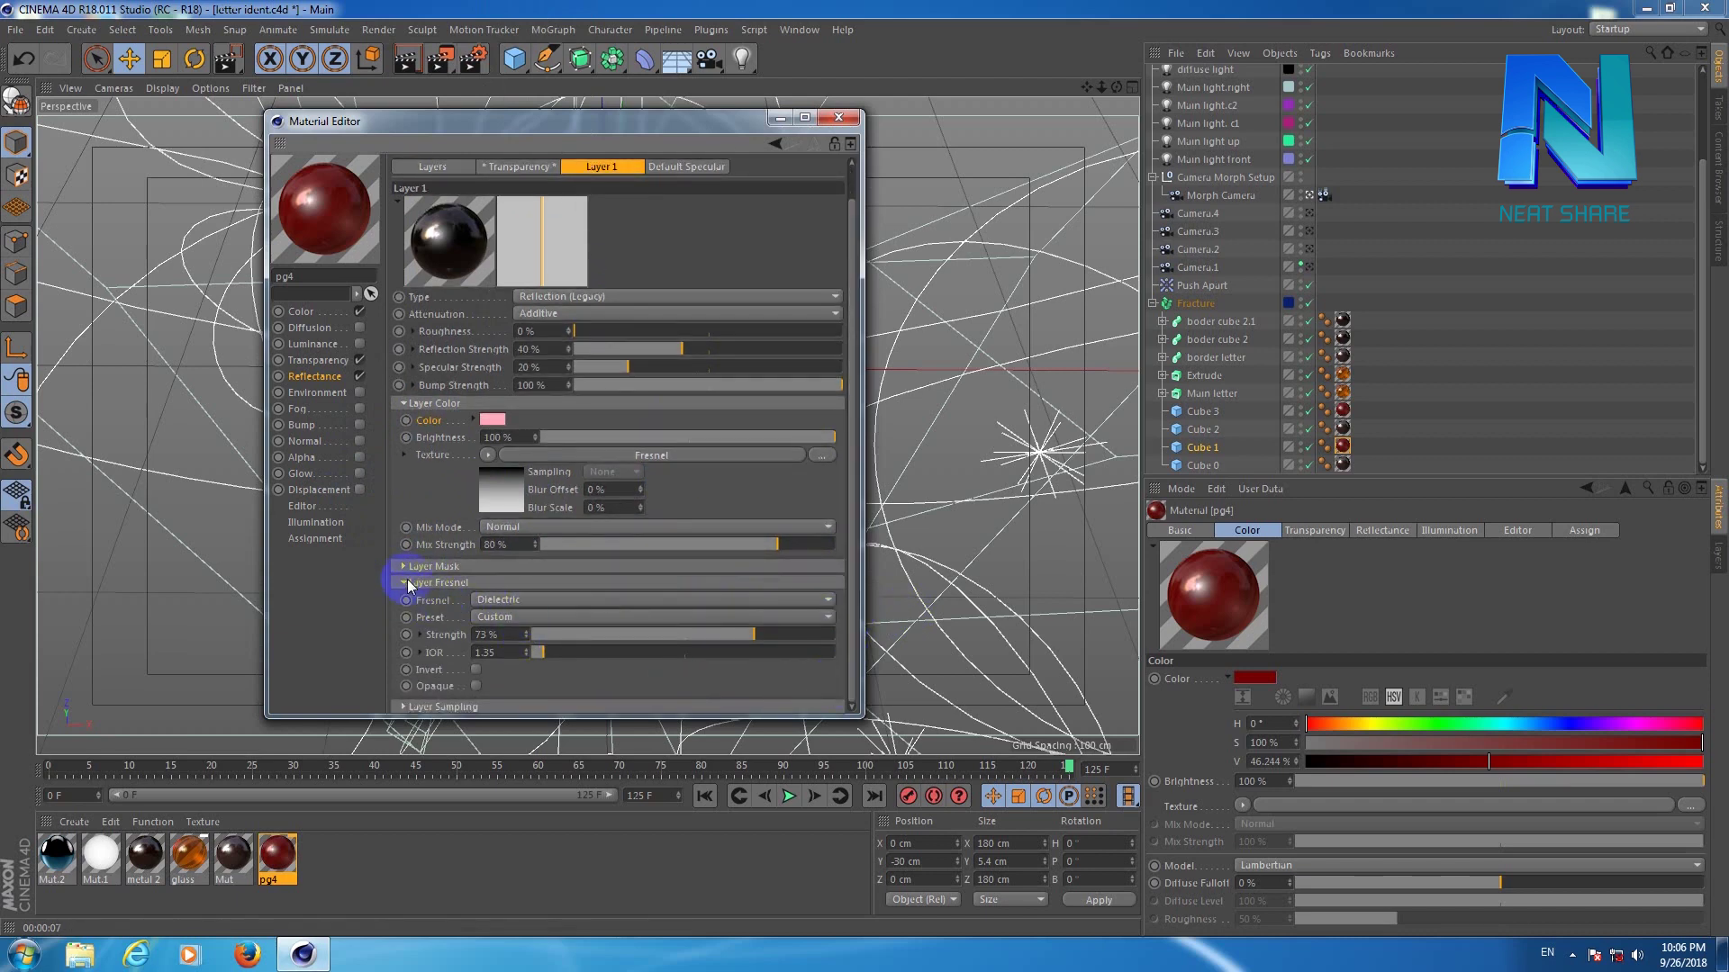
pyautogui.click(403, 583)
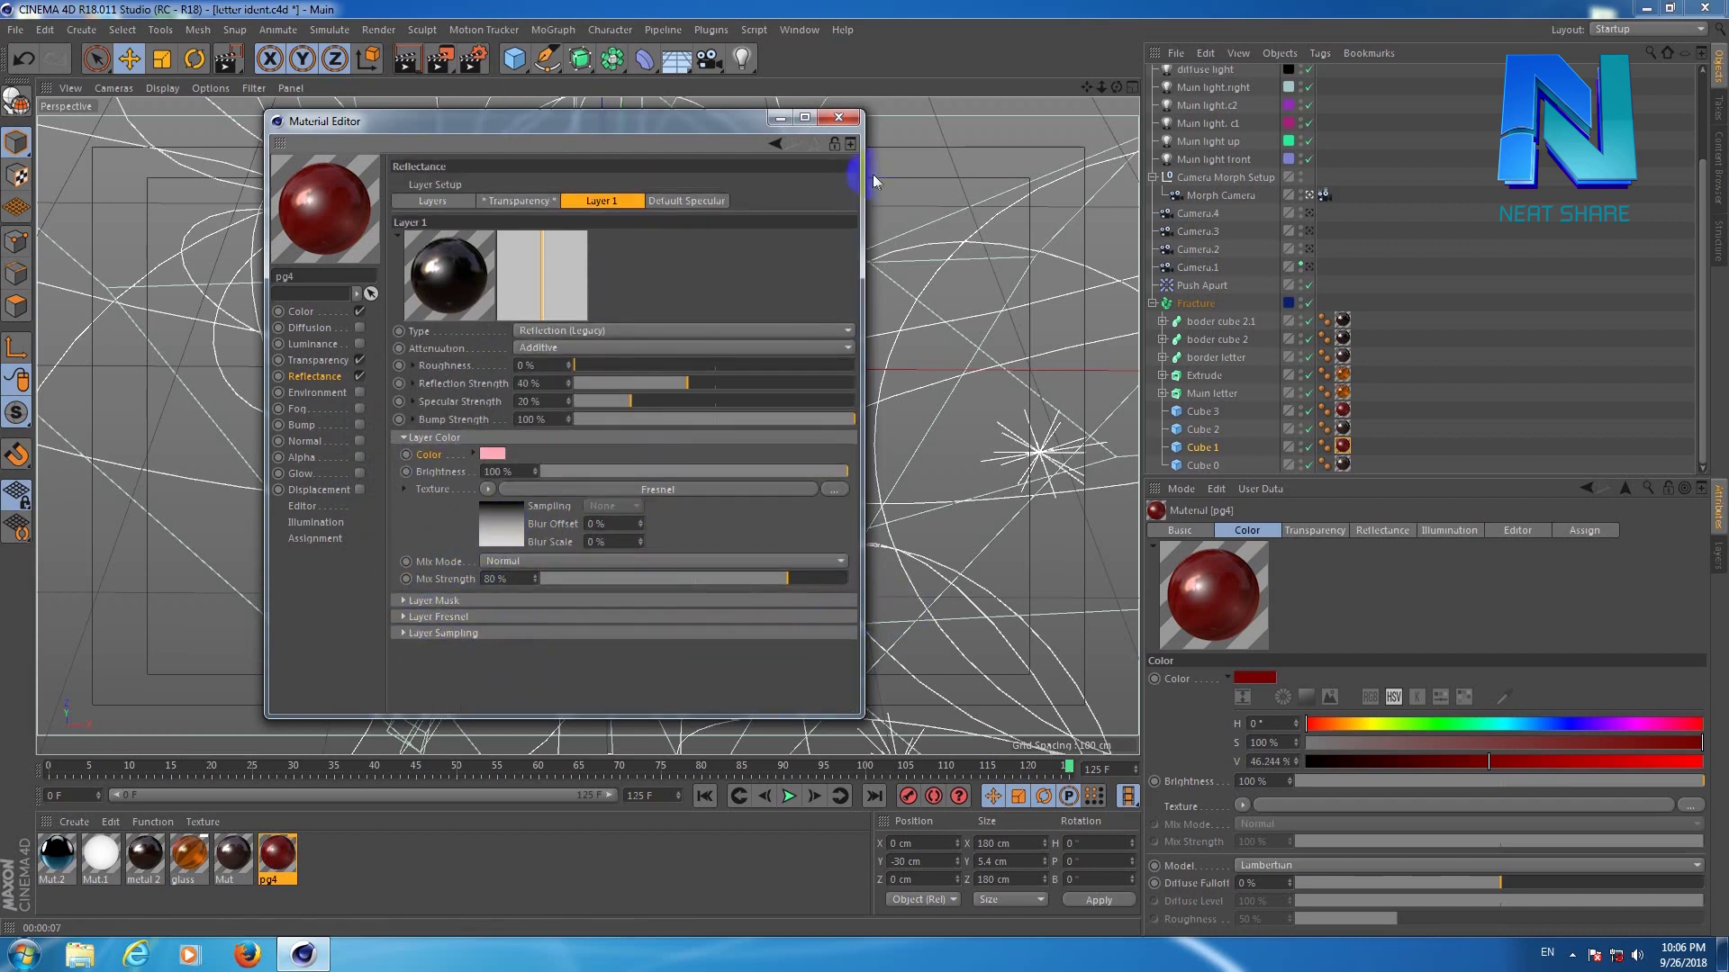
pyautogui.click(838, 118)
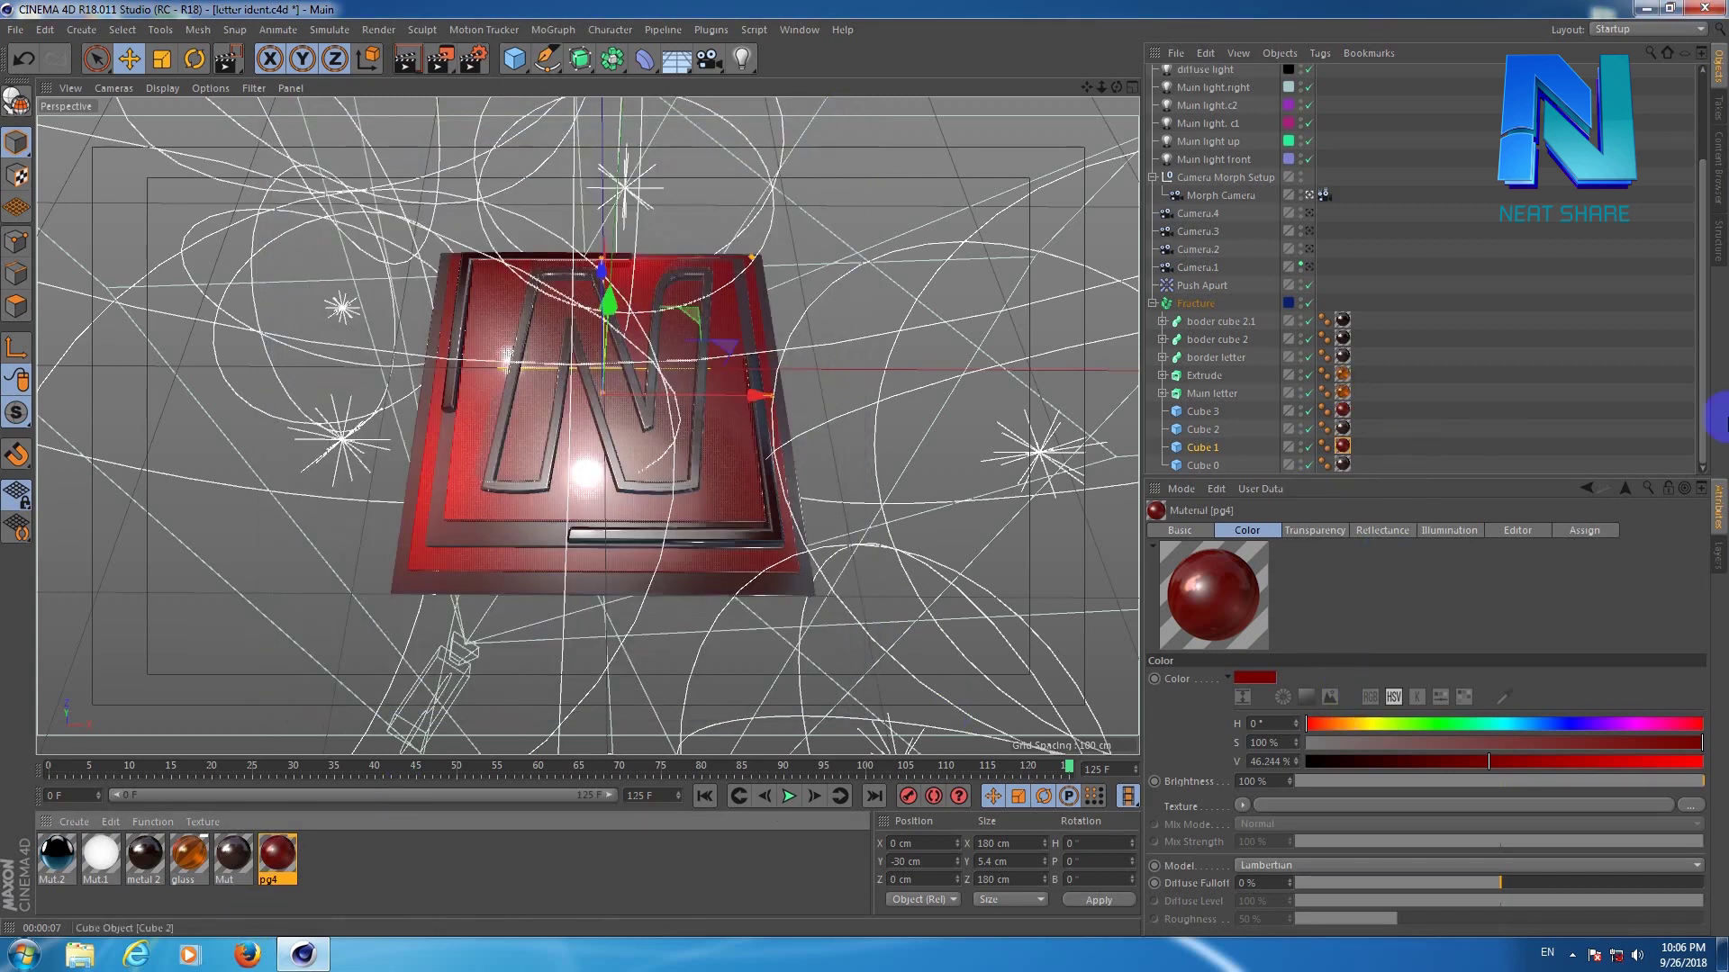
pyautogui.moveTo(1703, 379); pyautogui.dragTo(1711, 152)
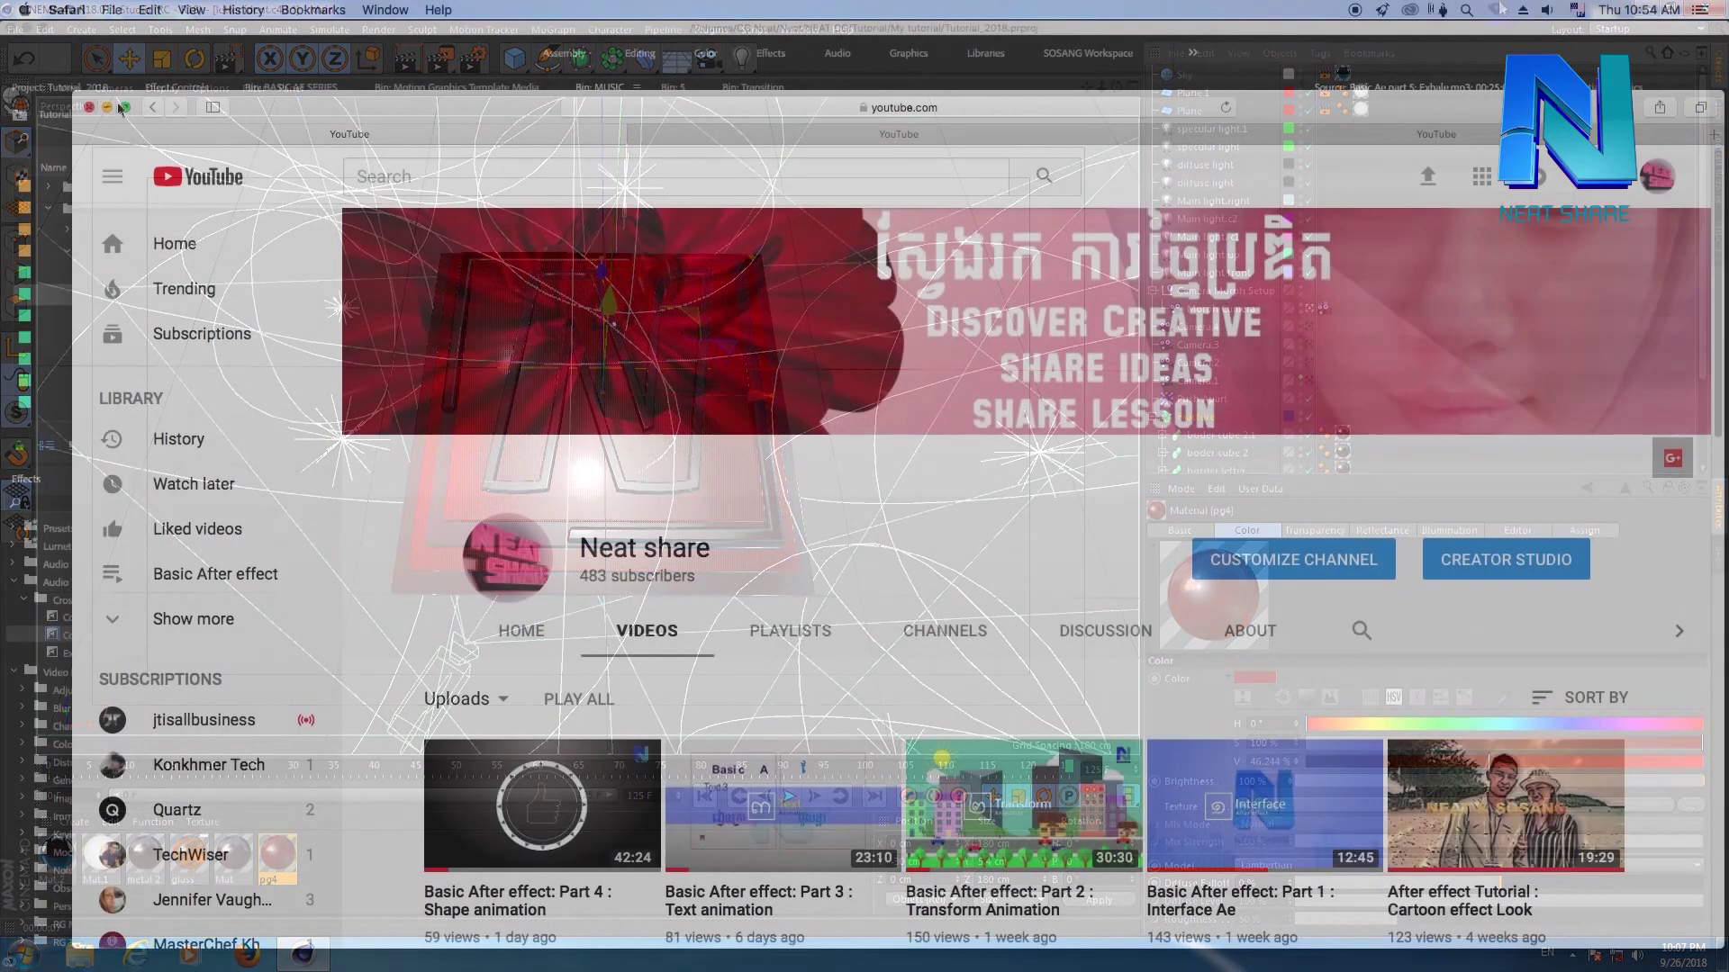
pyautogui.moveTo(1675, 297)
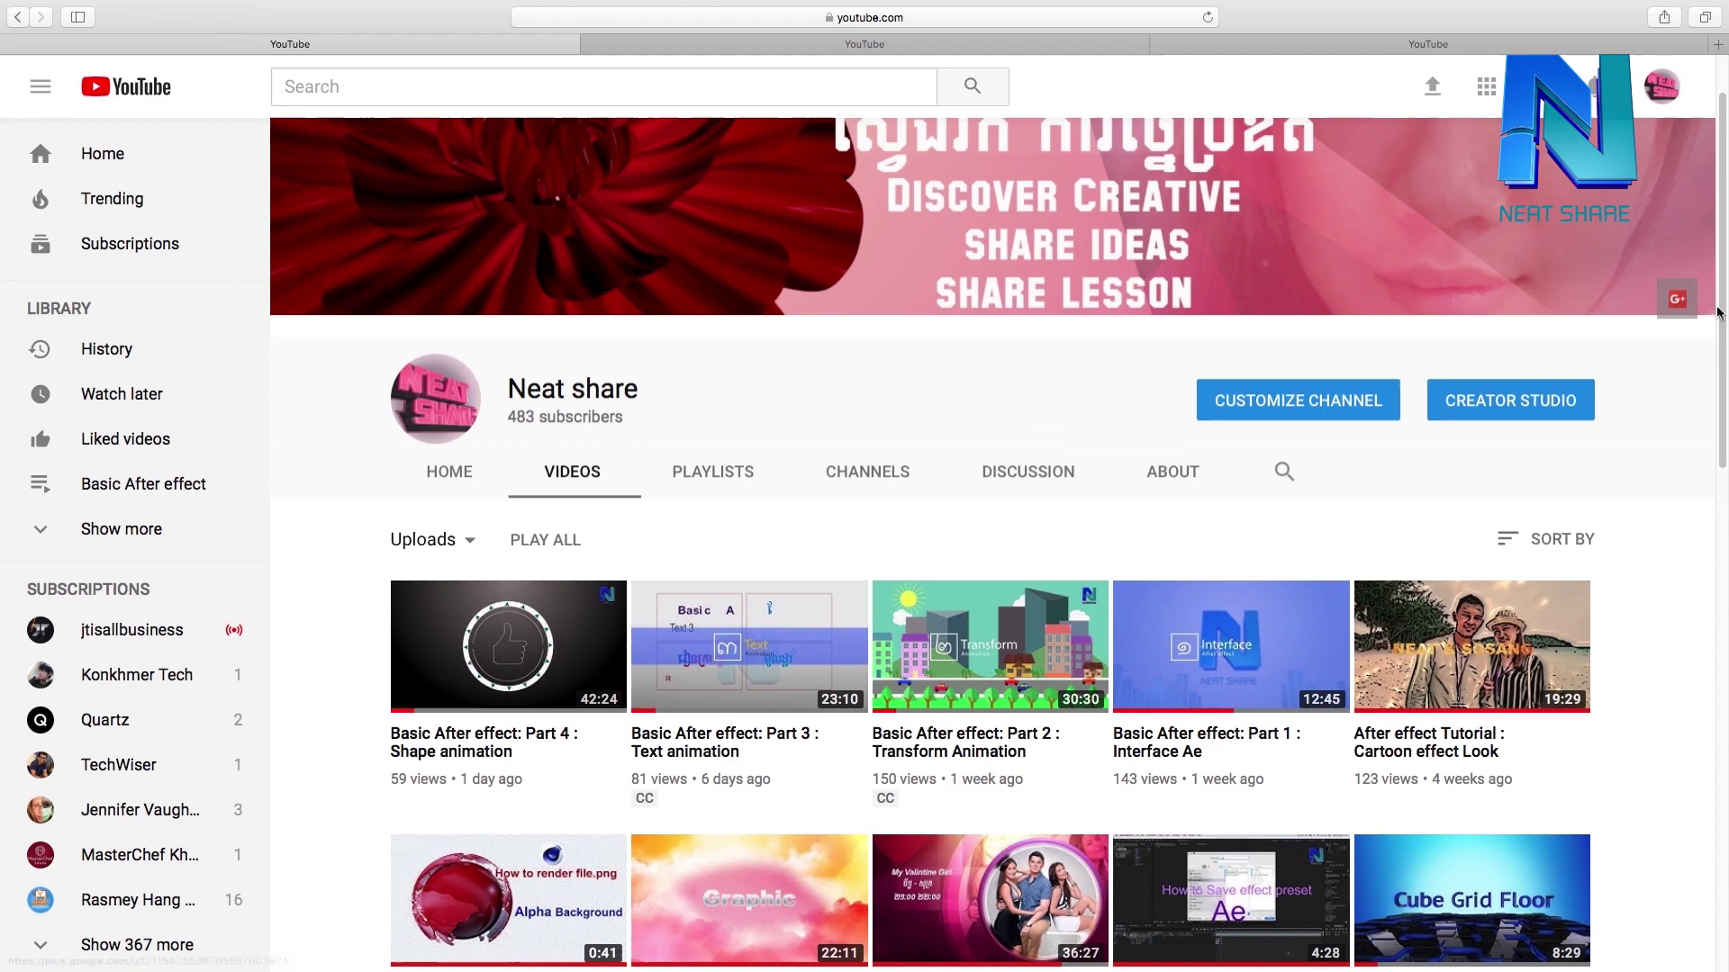
# Scroll the Neat share Videos page to reveal more uploads, including the Element 3d tutorials.
pyautogui.scroll(-5, 1700, 411)
pyautogui.scroll(-4, 1700, 412)
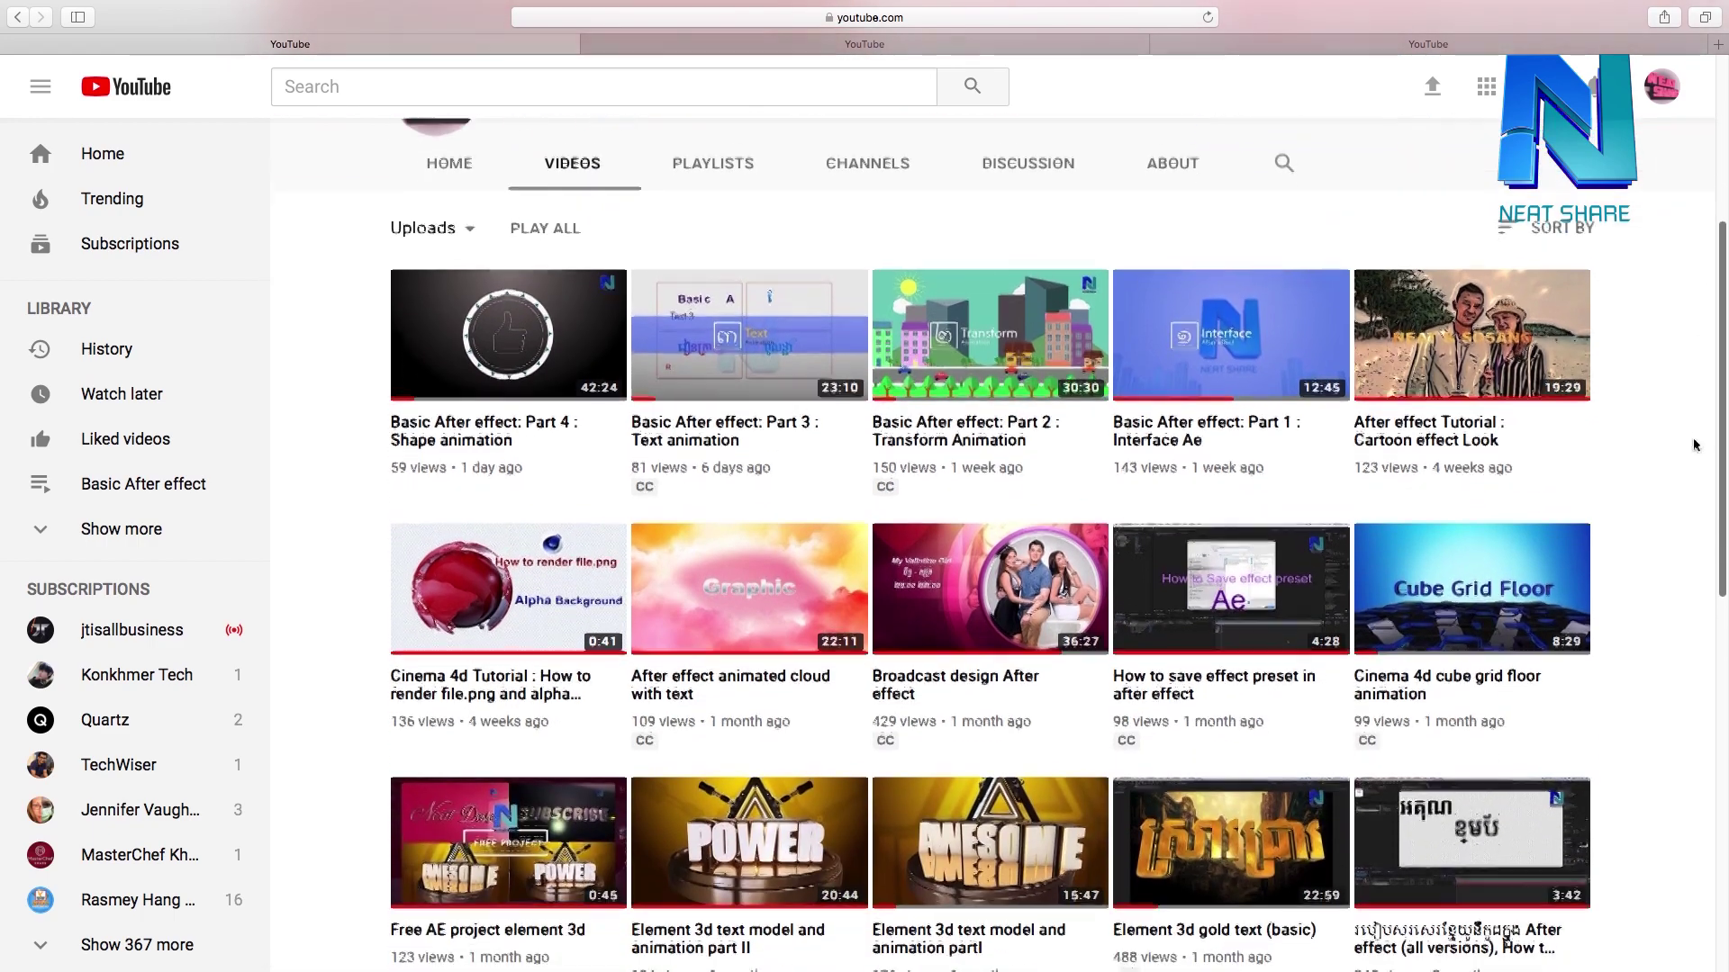
pyautogui.moveTo(1722, 389); pyautogui.dragTo(1718, 439)
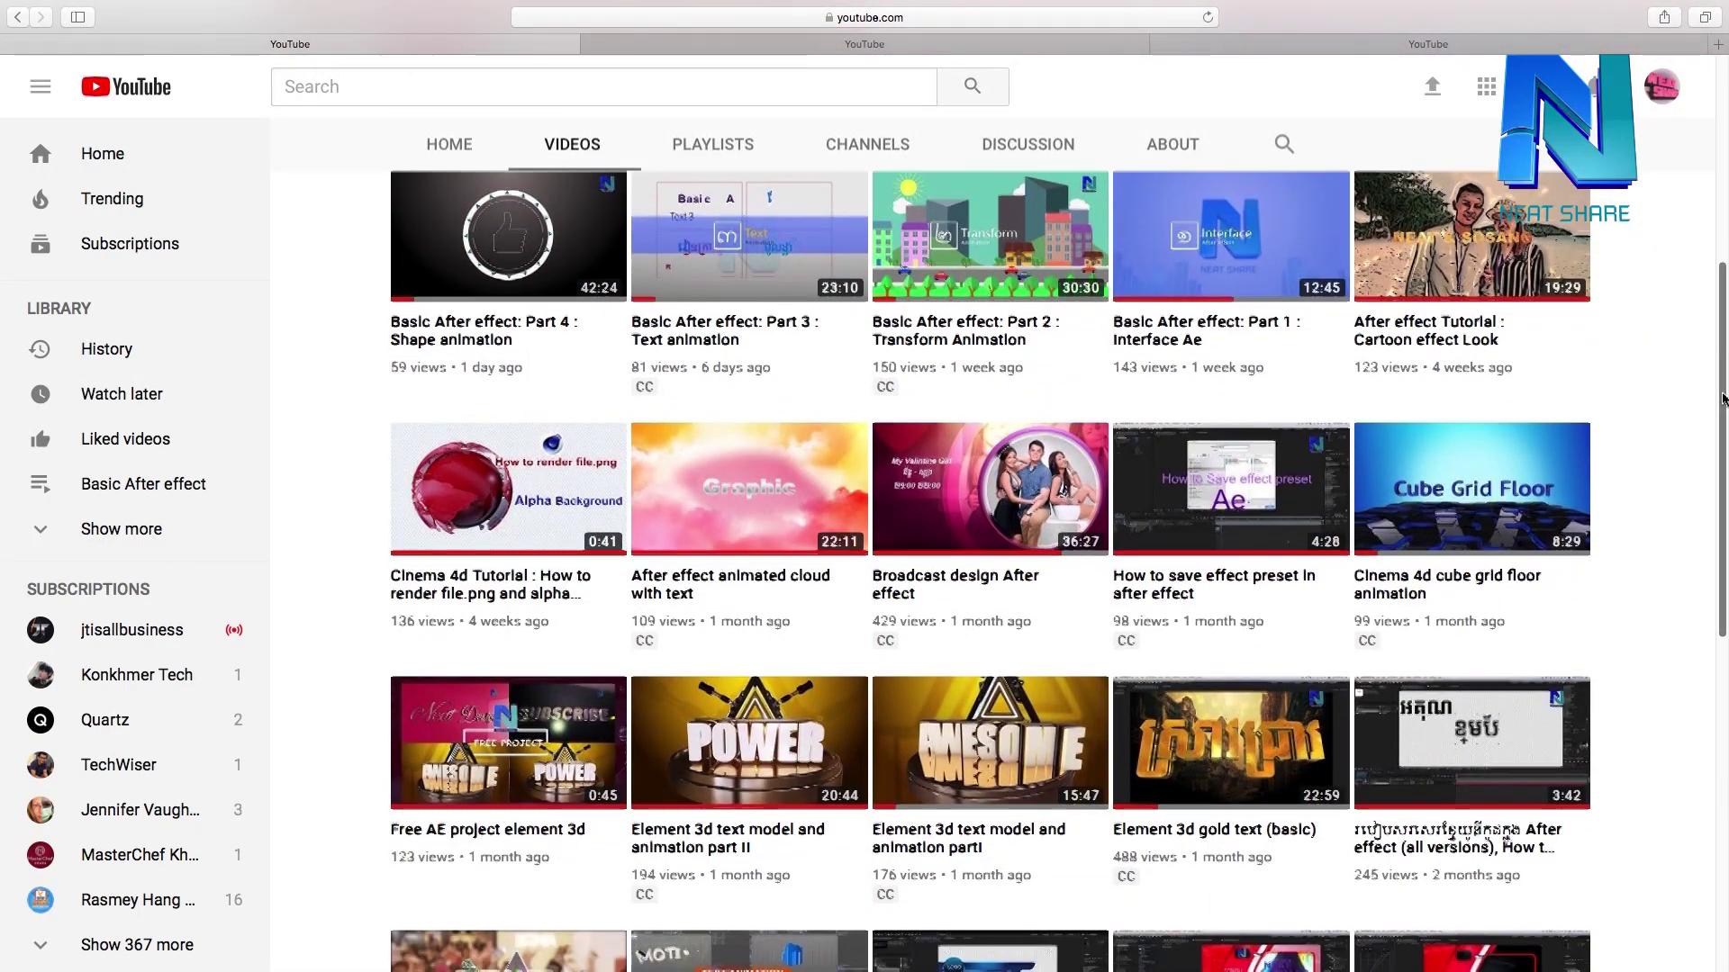